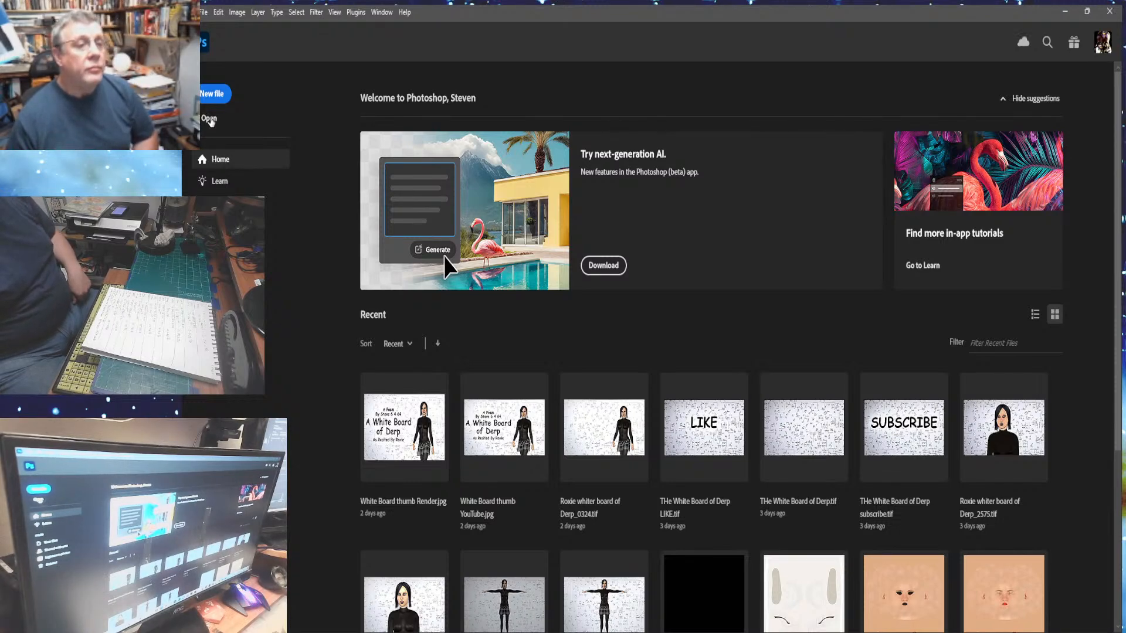
- Open the grid 001.tif image file
click(210, 119)
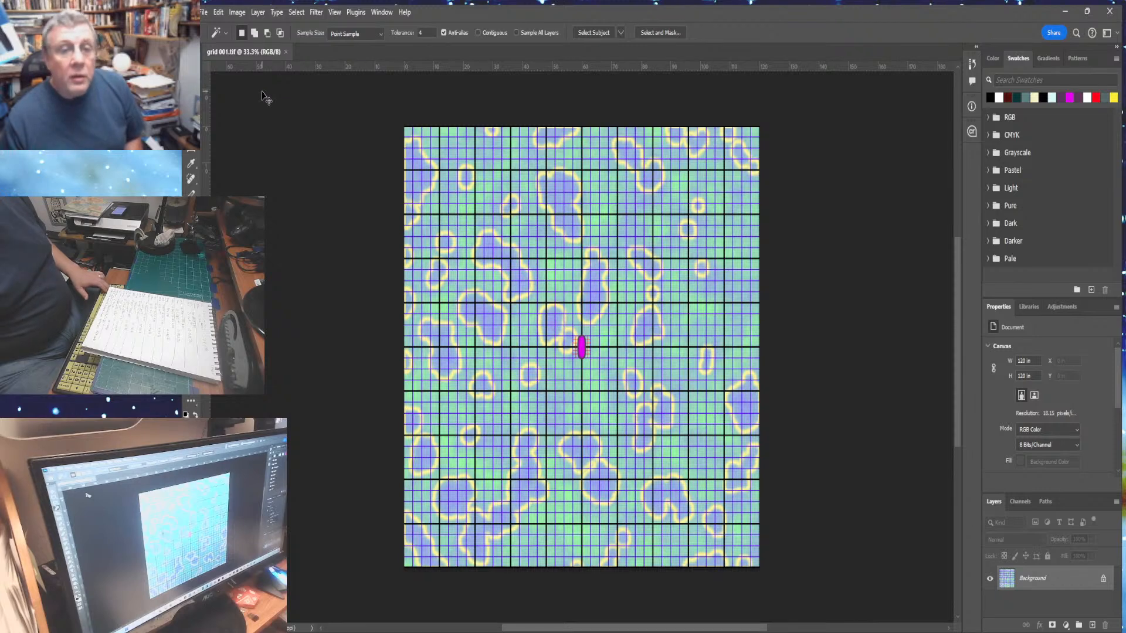
- Create a new blank white document at the grid image's 120 × 120 in size
key(ctrl+a)
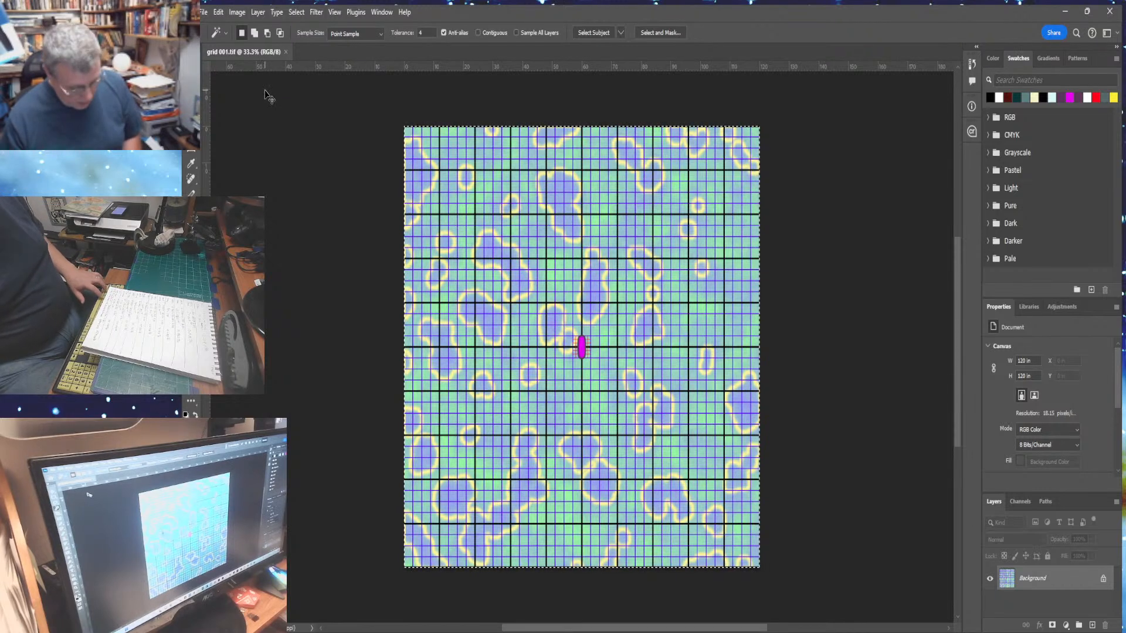
click(205, 17)
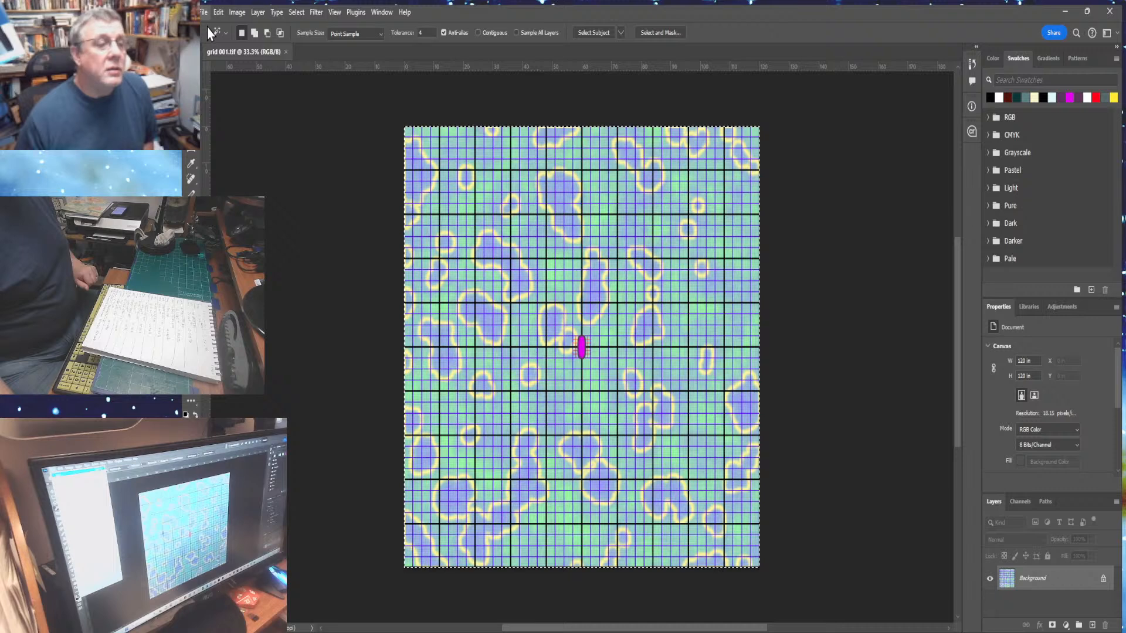
click(209, 32)
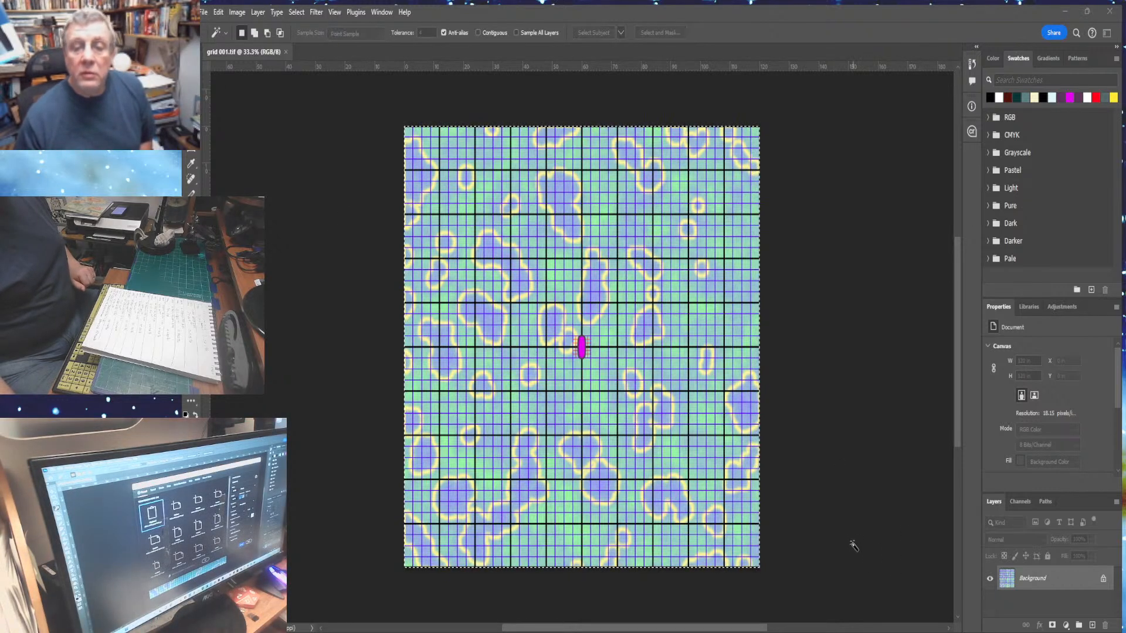
click(841, 504)
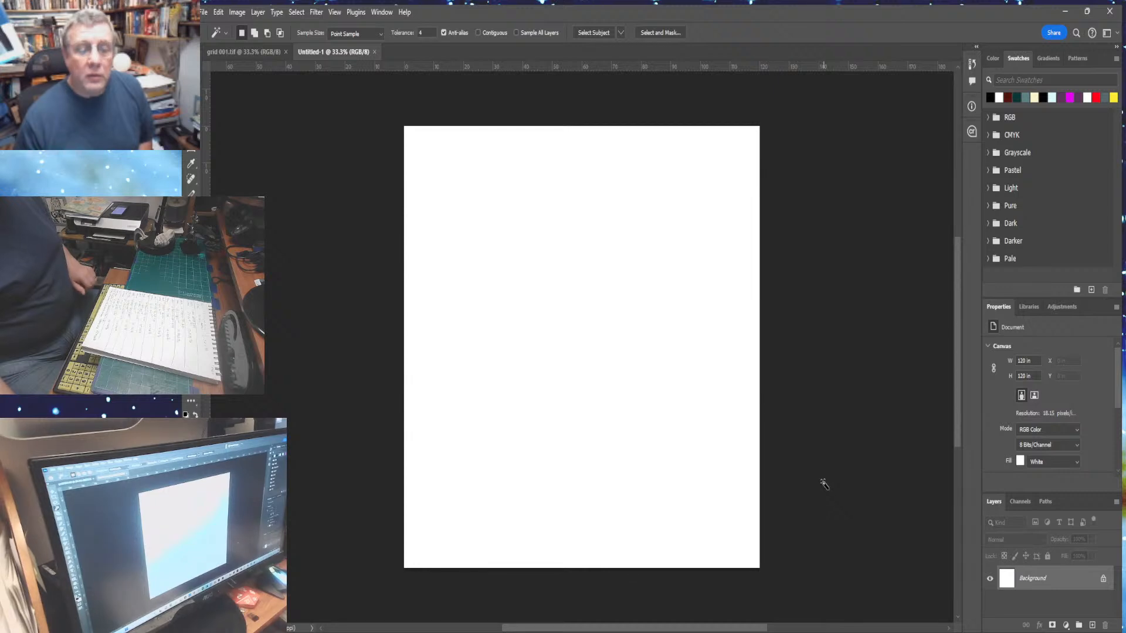
- Copy the whole Space background texture image and paste it into the new Untitled-1 document as a layer
key(ctrl+0)
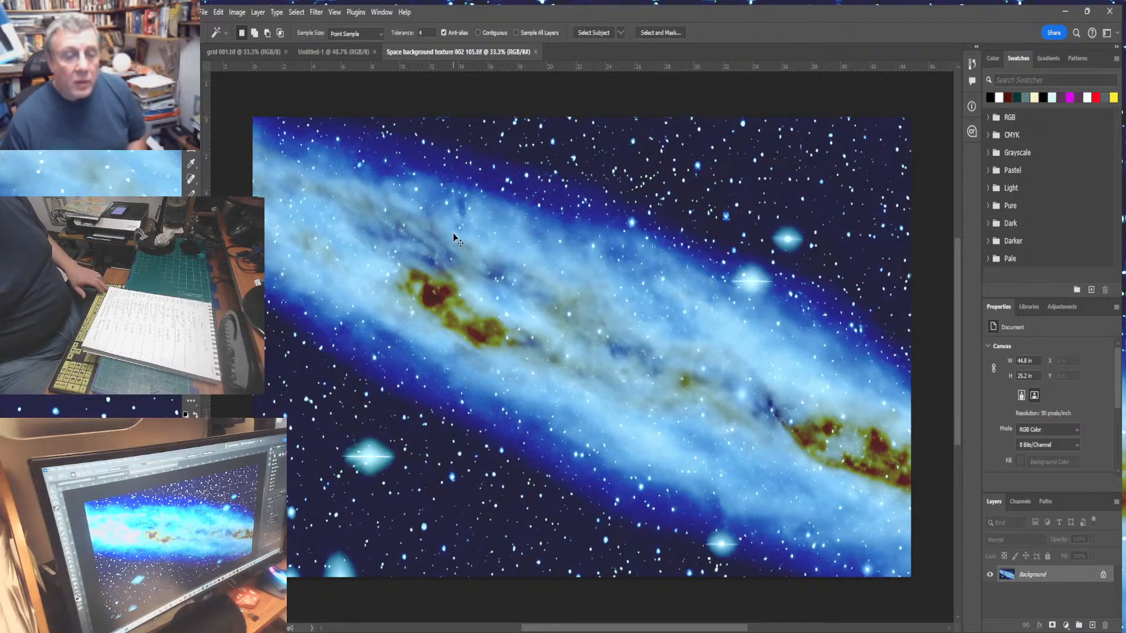
key(ctrl+a)
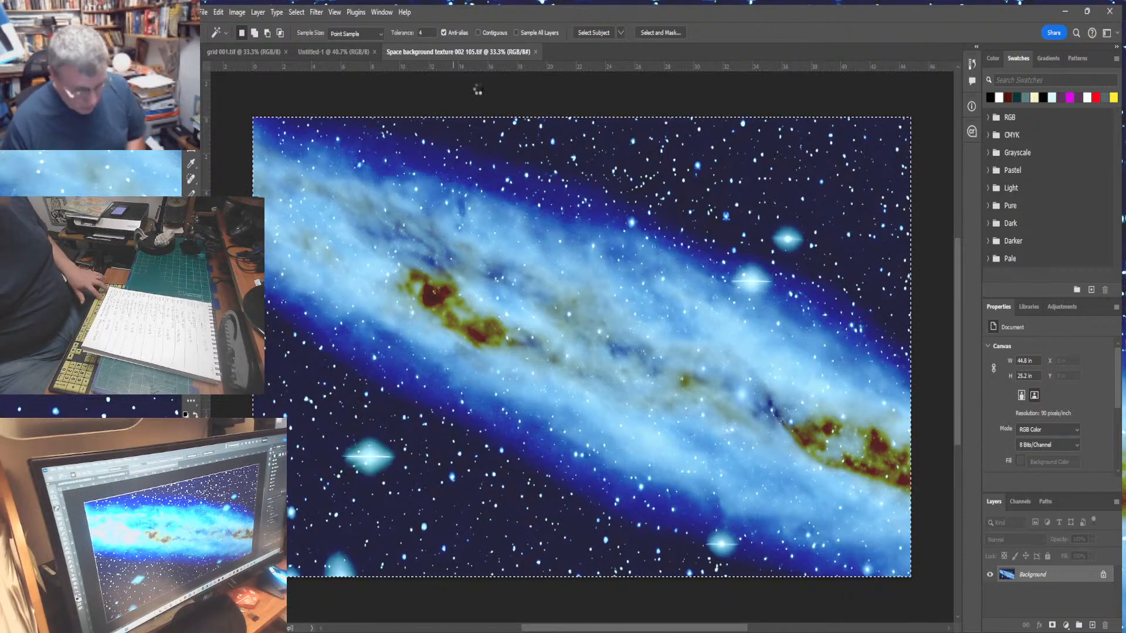
click(339, 50)
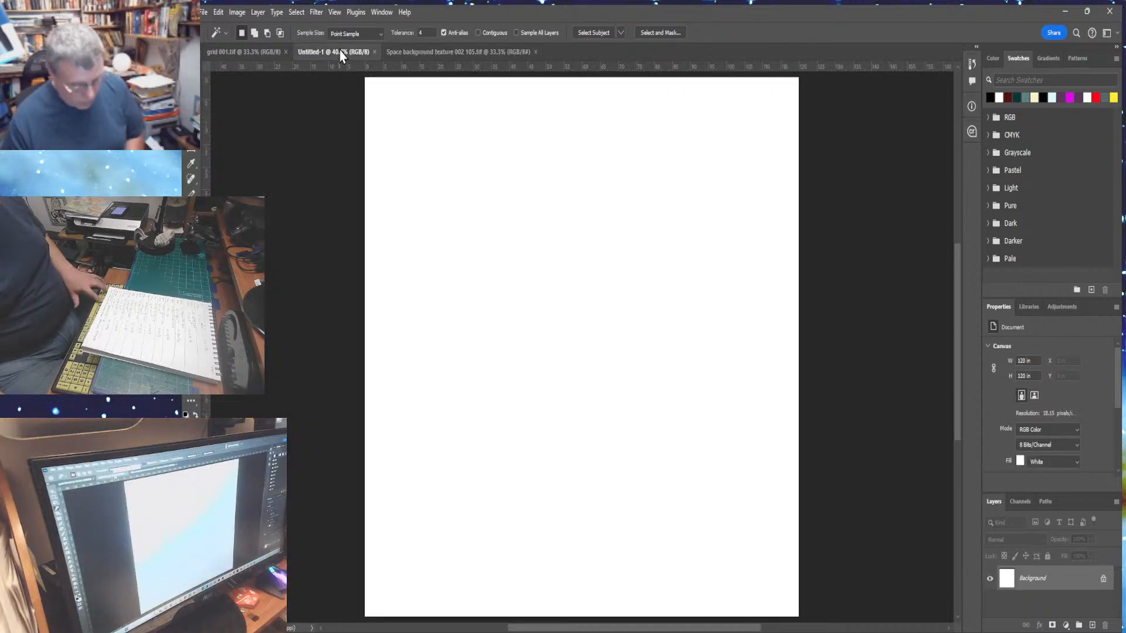
key(ctrl+v)
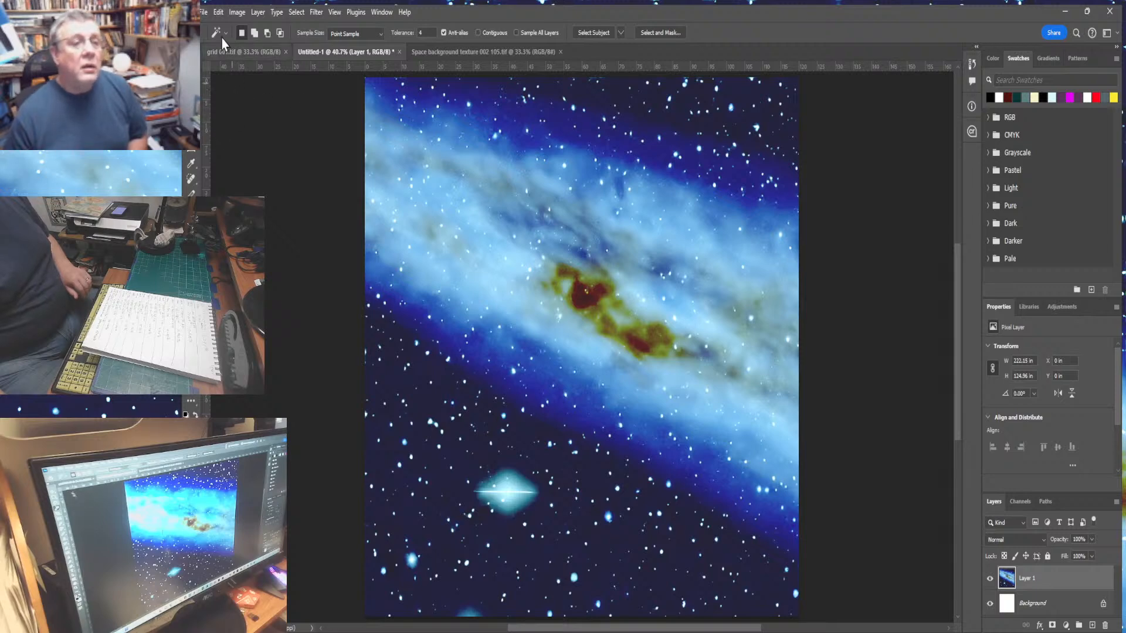
- Save the new document as info 001.tif
click(201, 11)
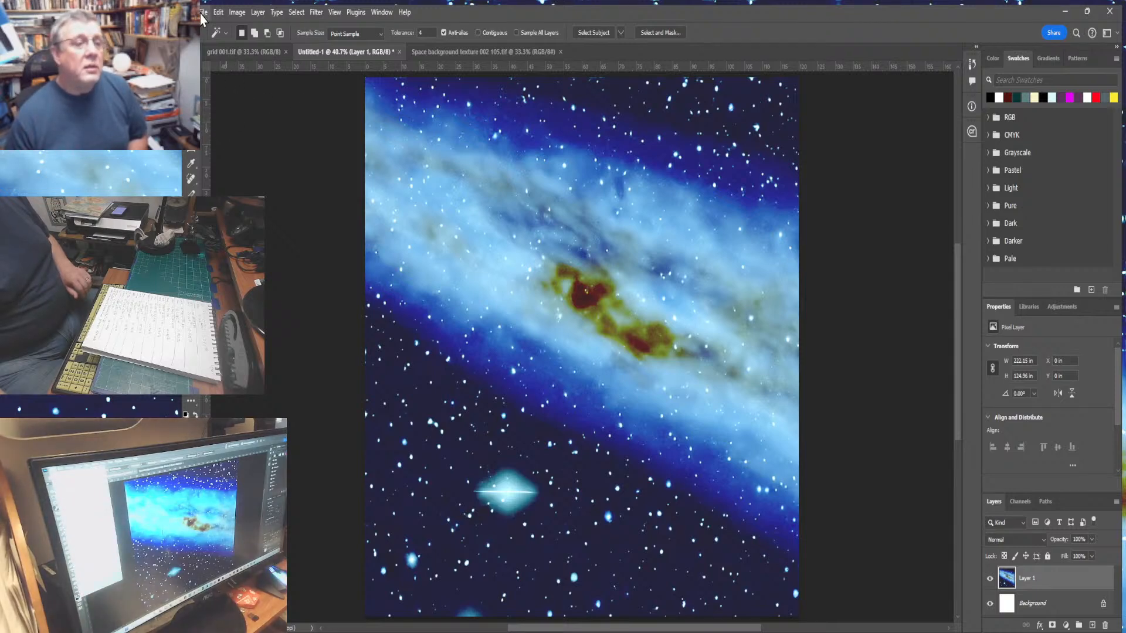
click(213, 163)
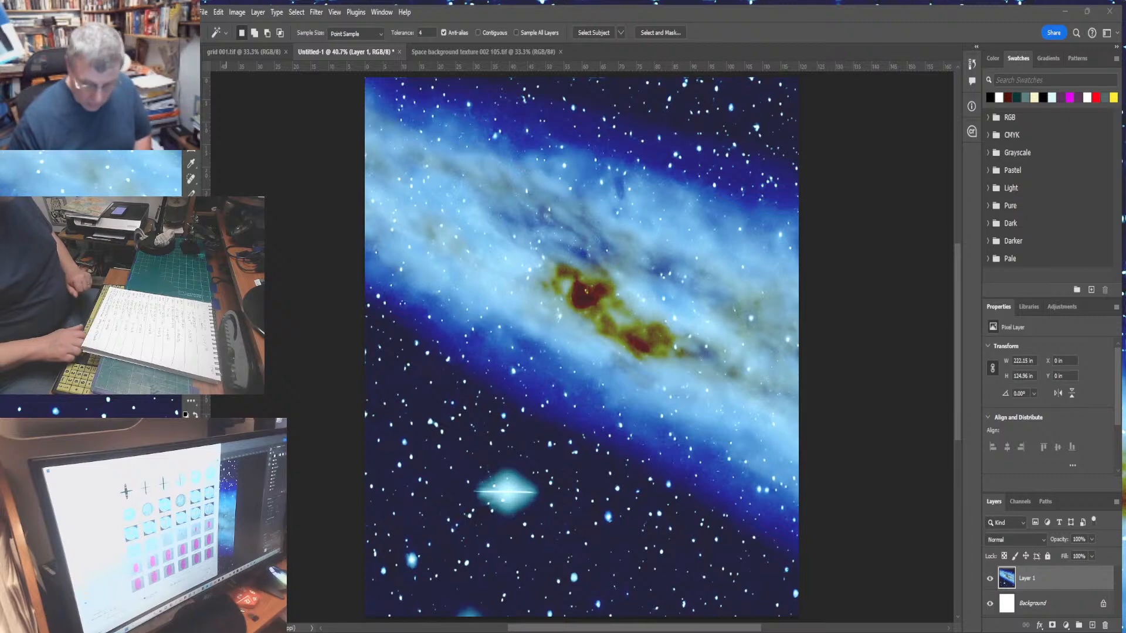
key(Return)
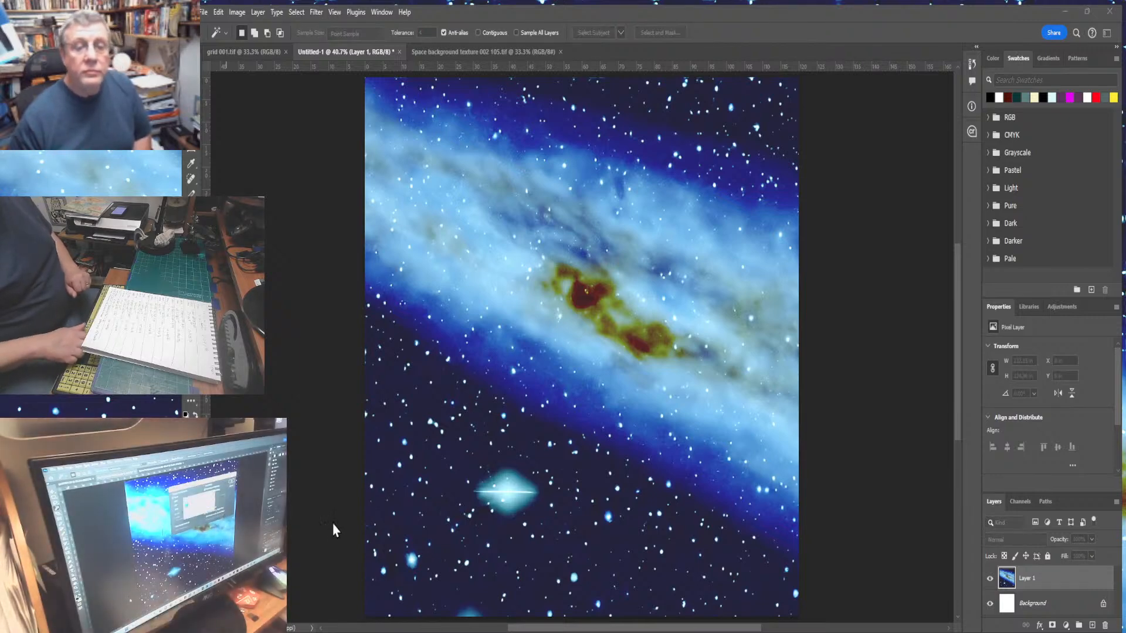
key(Return)
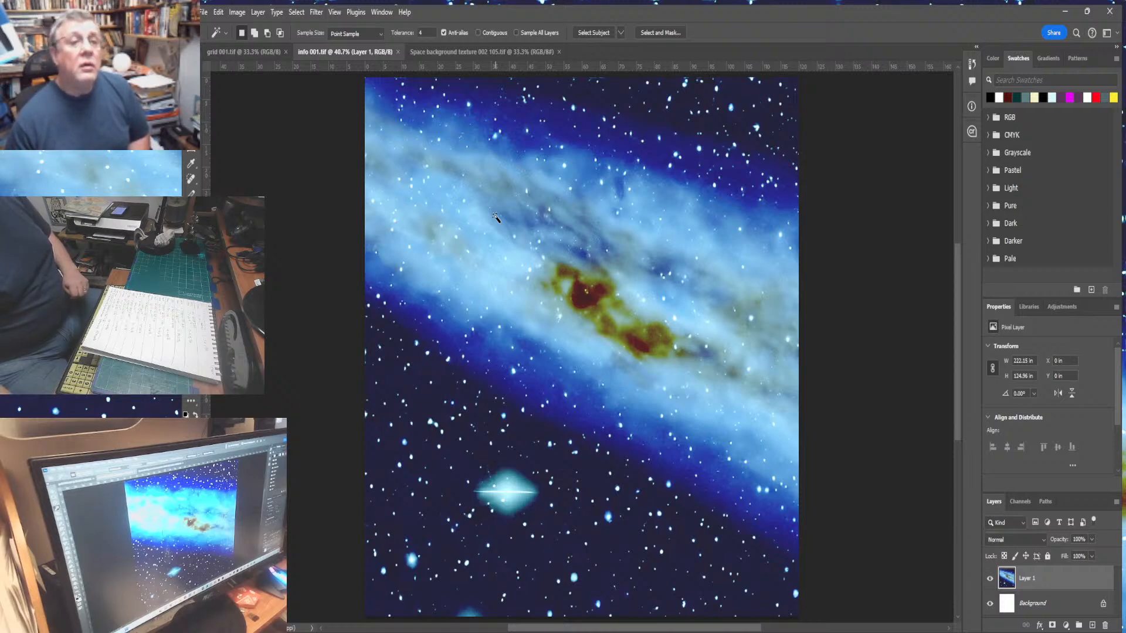
- Save the document again under the name info 000.tif
click(193, 397)
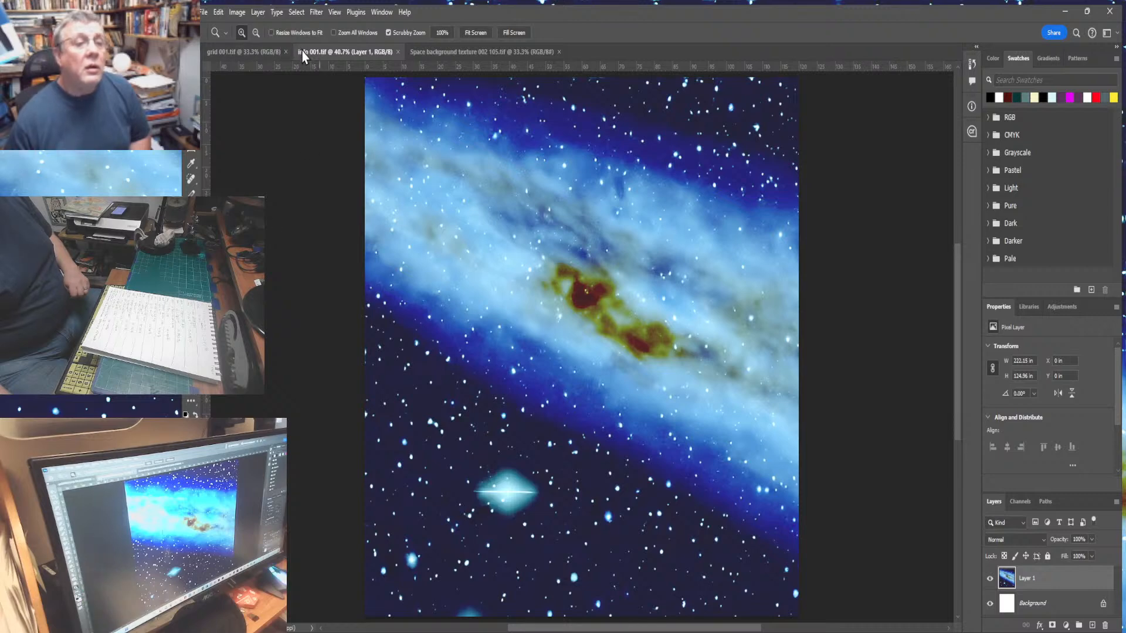
click(205, 14)
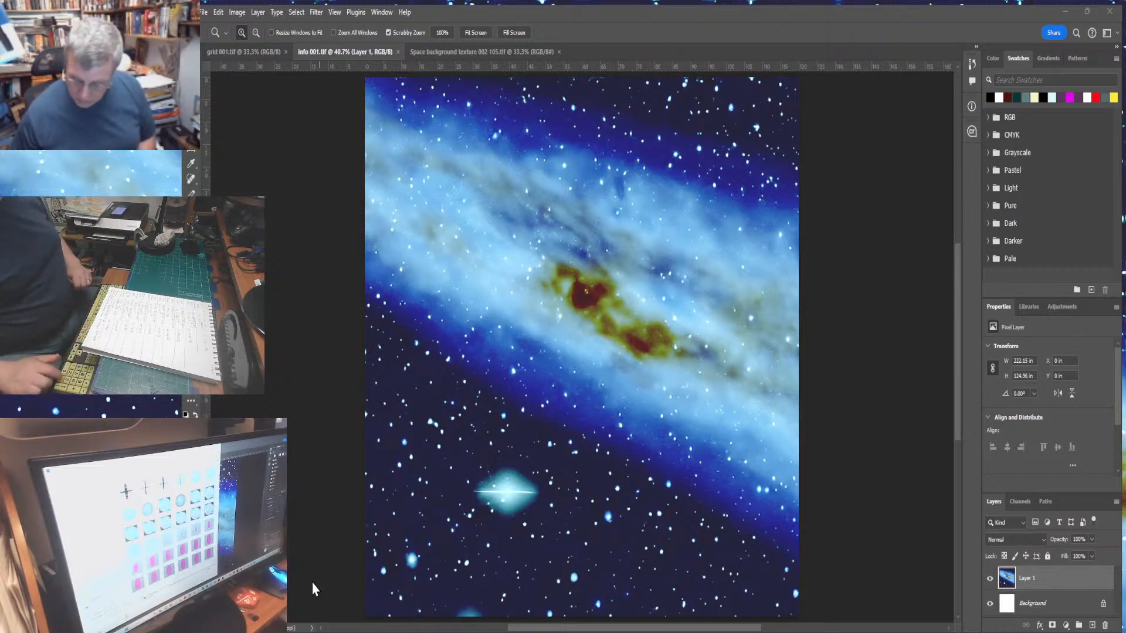
key(Return)
key(Return)
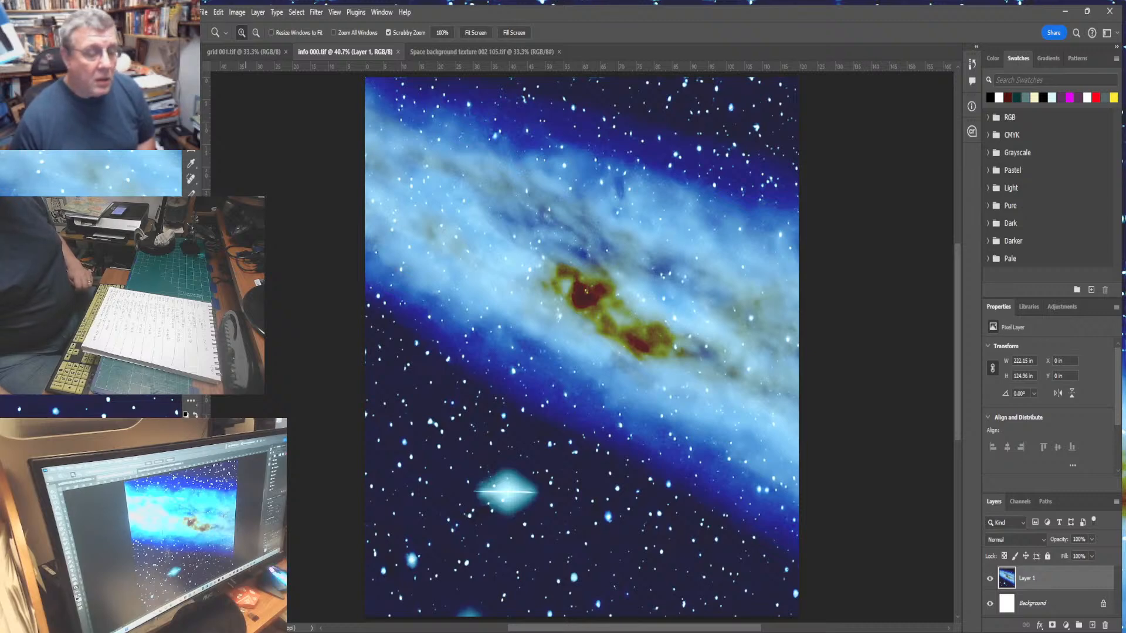
- Try lowering the space layer's opacity to 30%, then restore it to 100%
key(ctrl+minus)
key(ctrl+minus)
key(ctrl+minus)
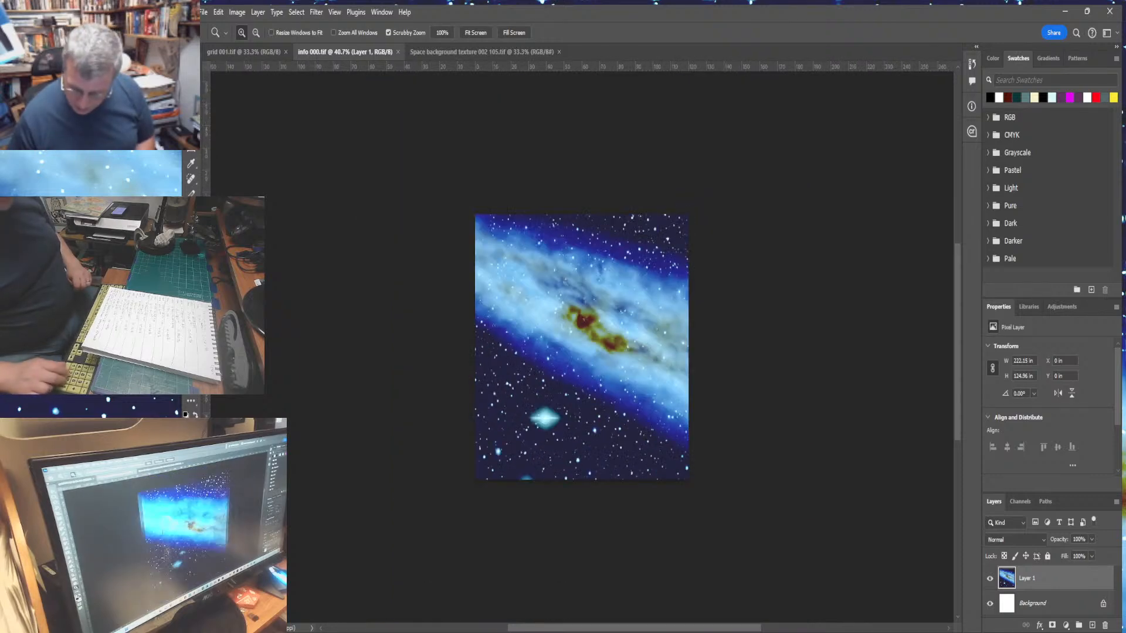
key(3)
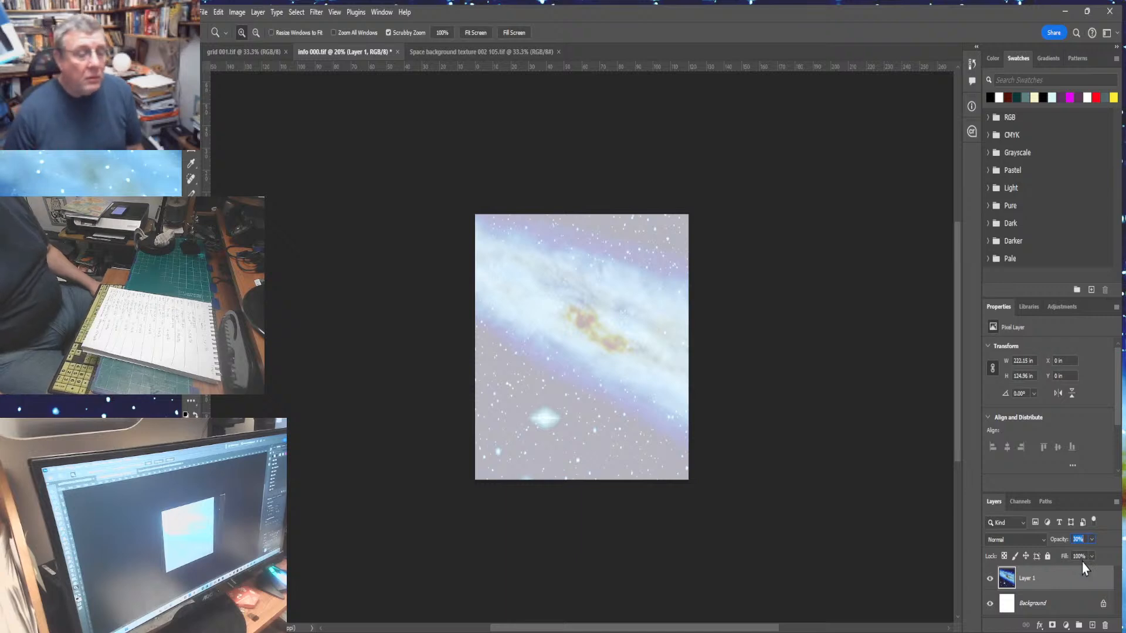
text(100)
key(Return)
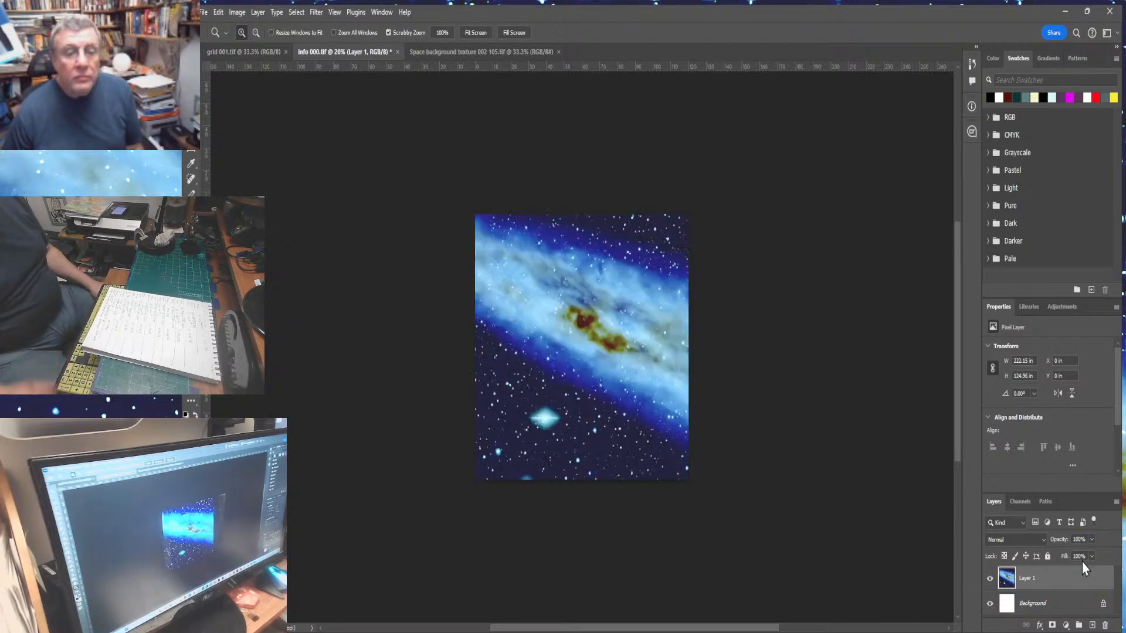
- Hide the pasted space layer so only the white background shows
click(241, 34)
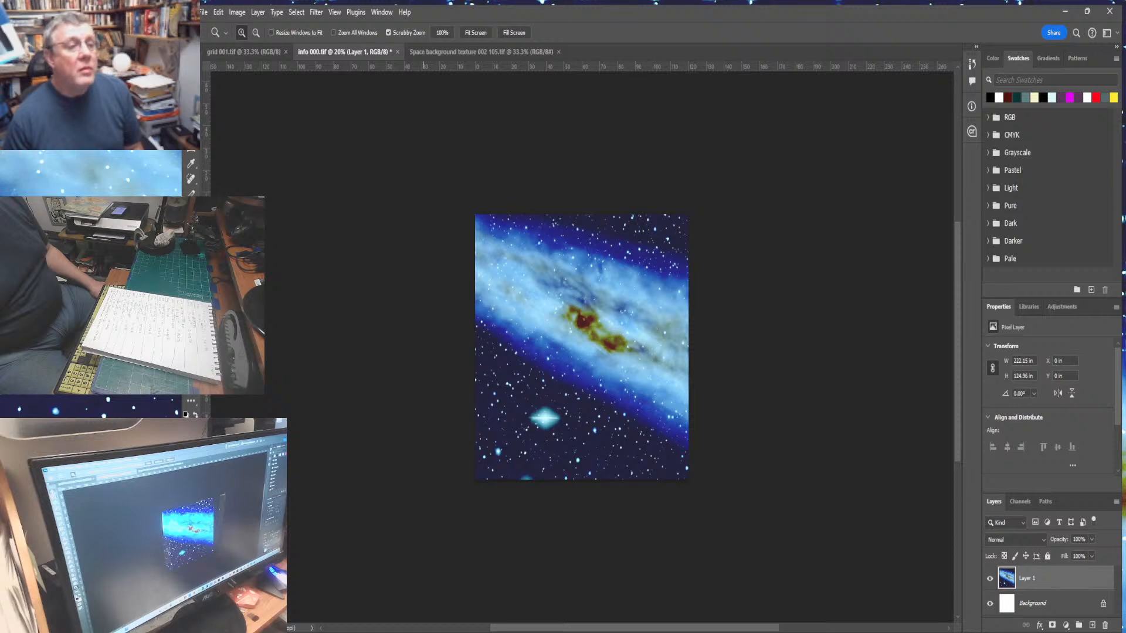
key(v)
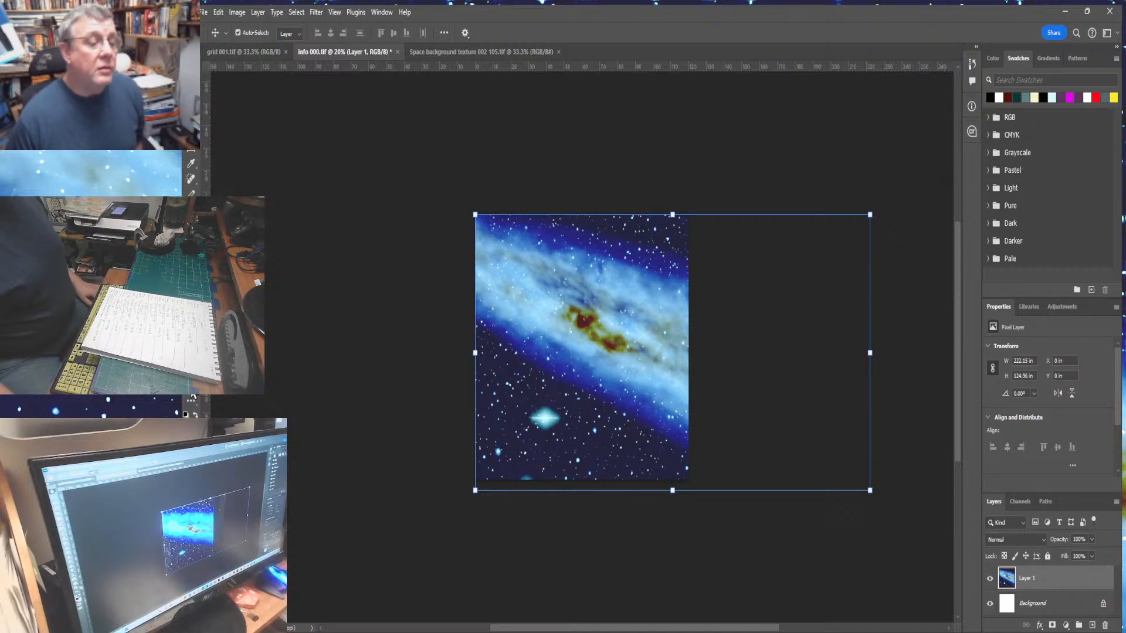
key(z)
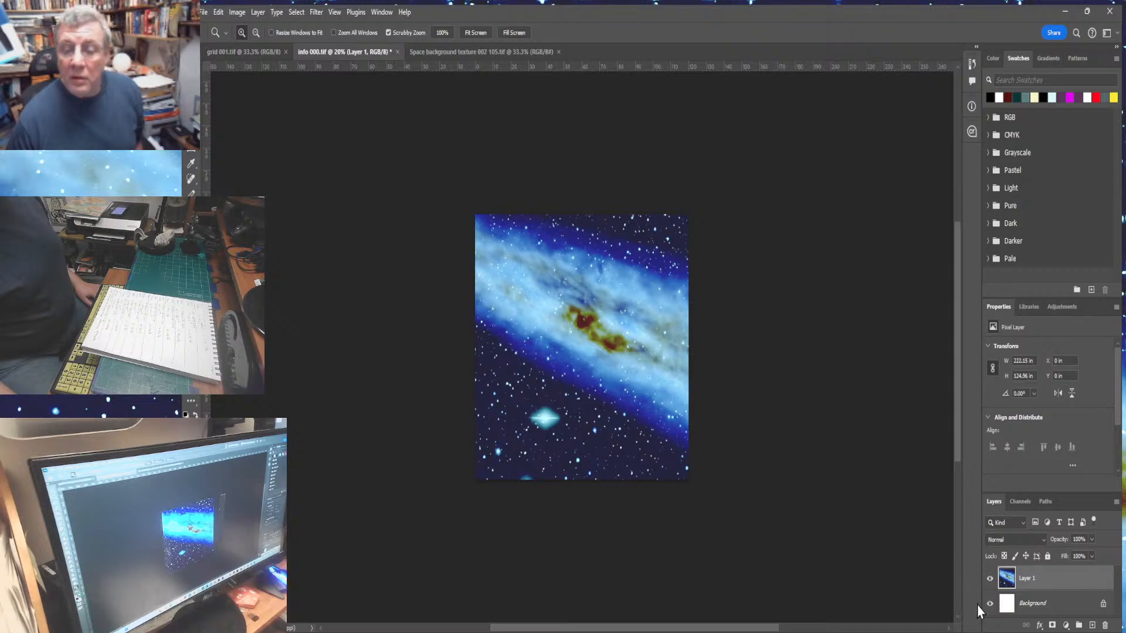
click(990, 578)
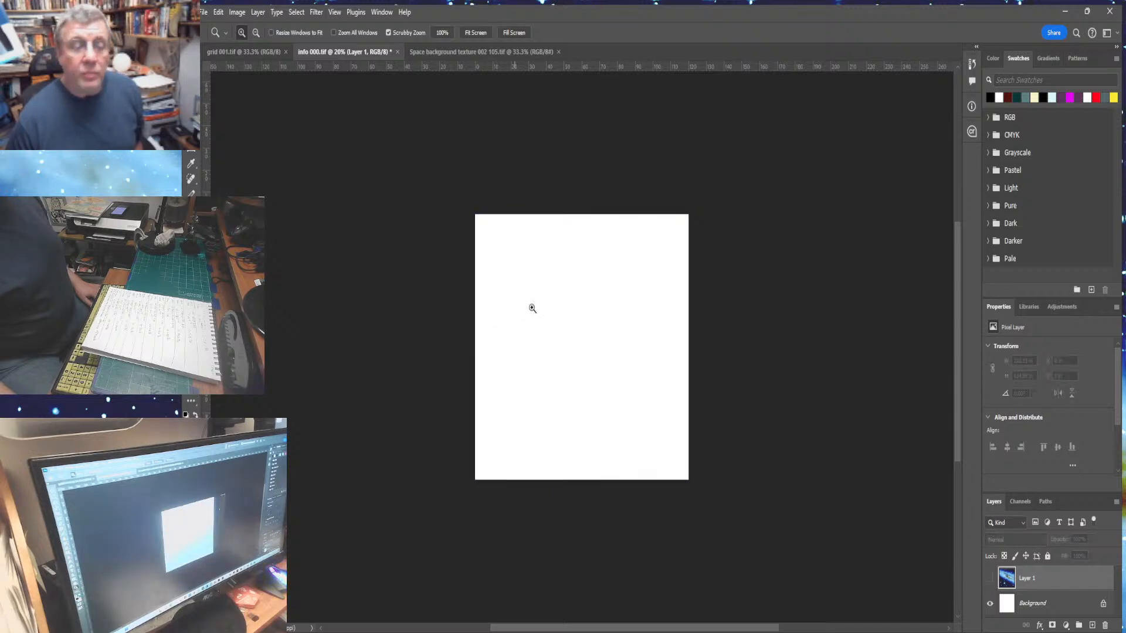
- Zoom into the canvas centre and add a horizontal and a vertical guide crossing at the centre
click(586, 346)
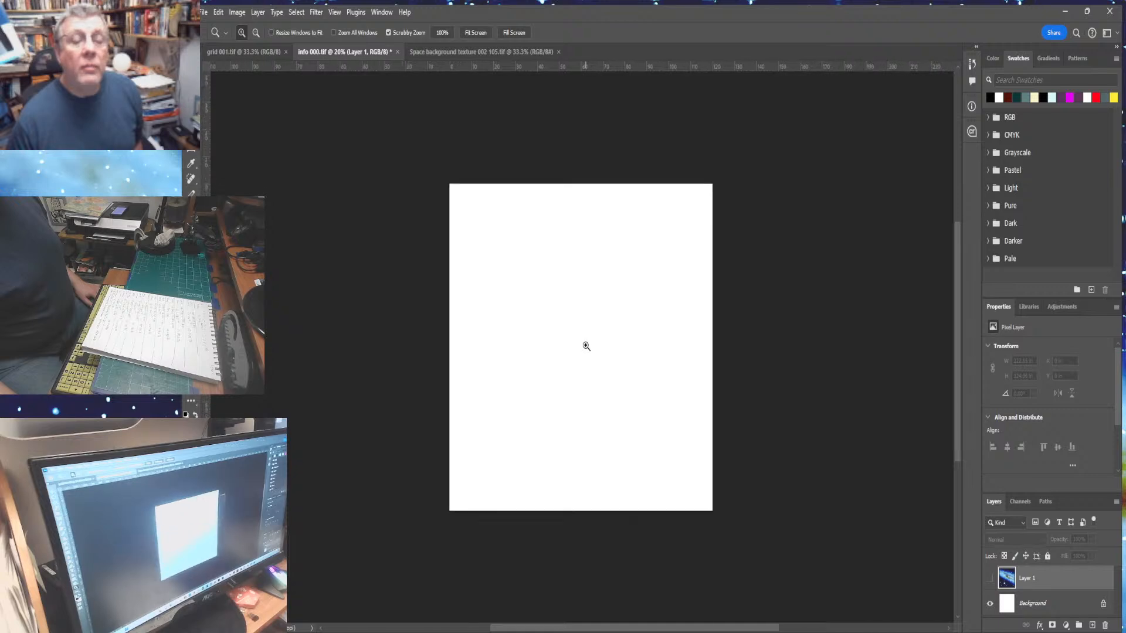
click(585, 346)
click(586, 346)
click(586, 346)
click(585, 346)
key(ctrl+plus)
key(ctrl+plus)
key(ctrl+plus)
key(ctrl+plus)
key(ctrl+plus)
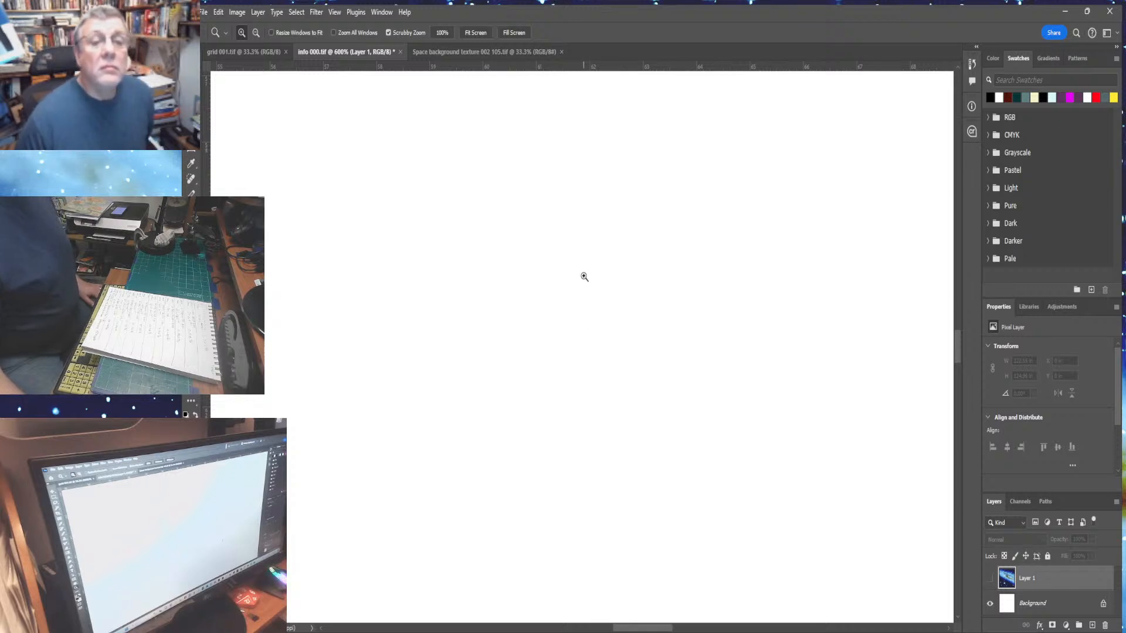
click(484, 281)
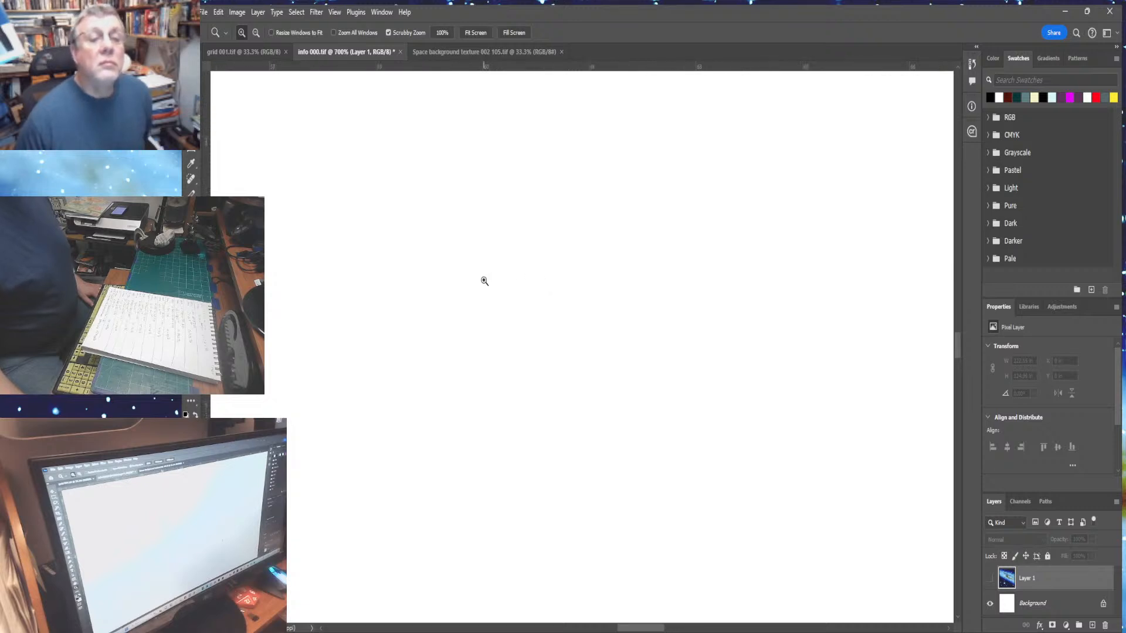
click(484, 280)
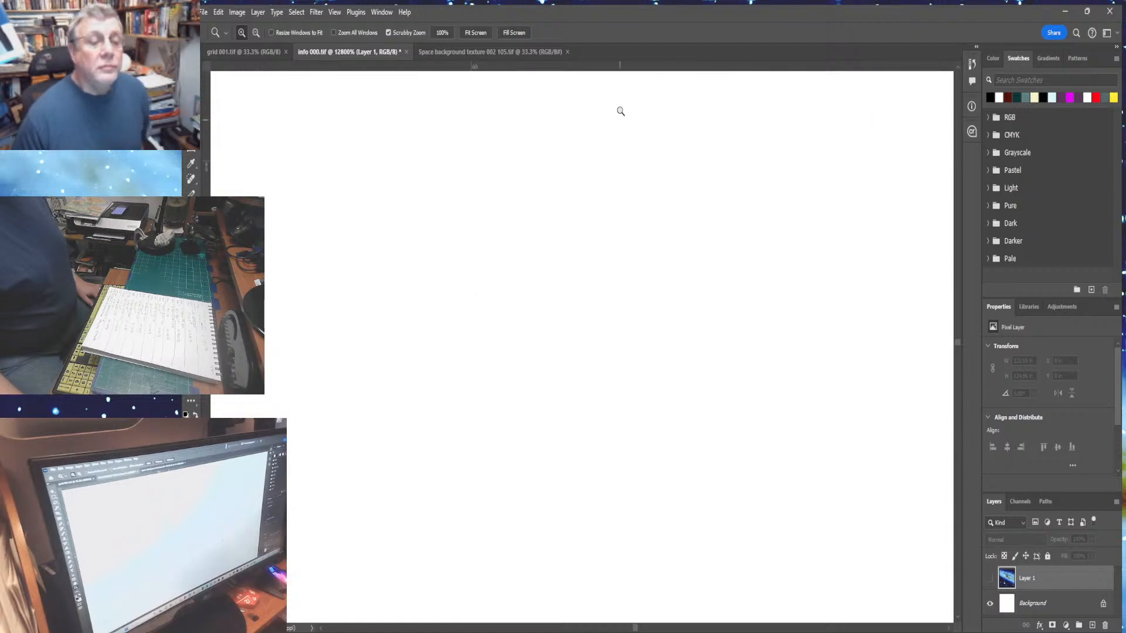
drag(625, 56, 568, 166)
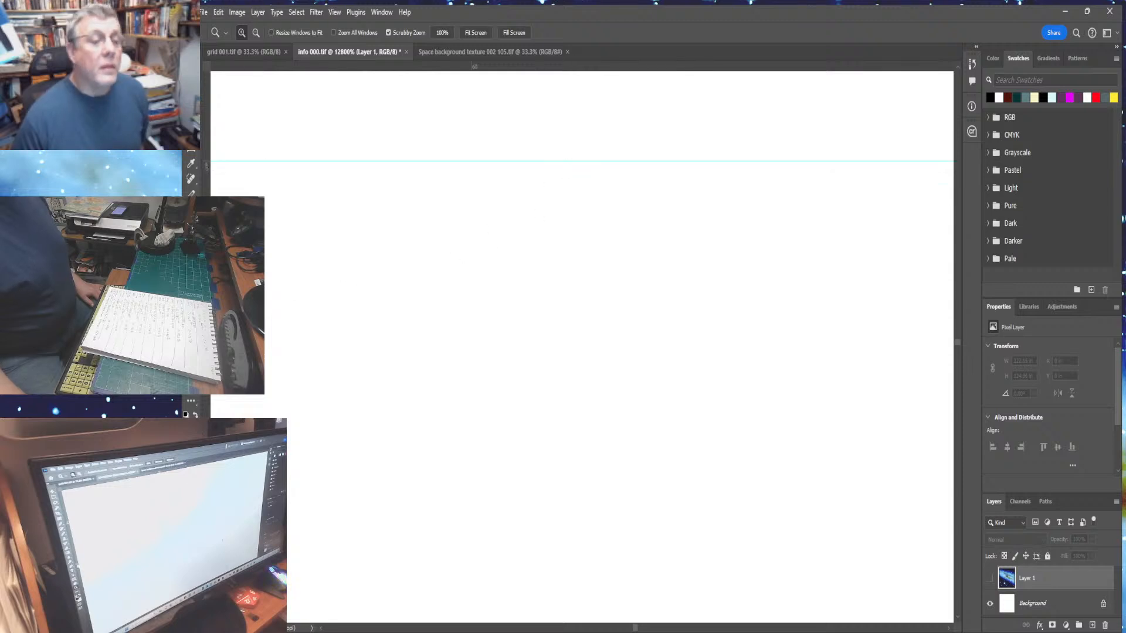
drag(207, 314, 474, 315)
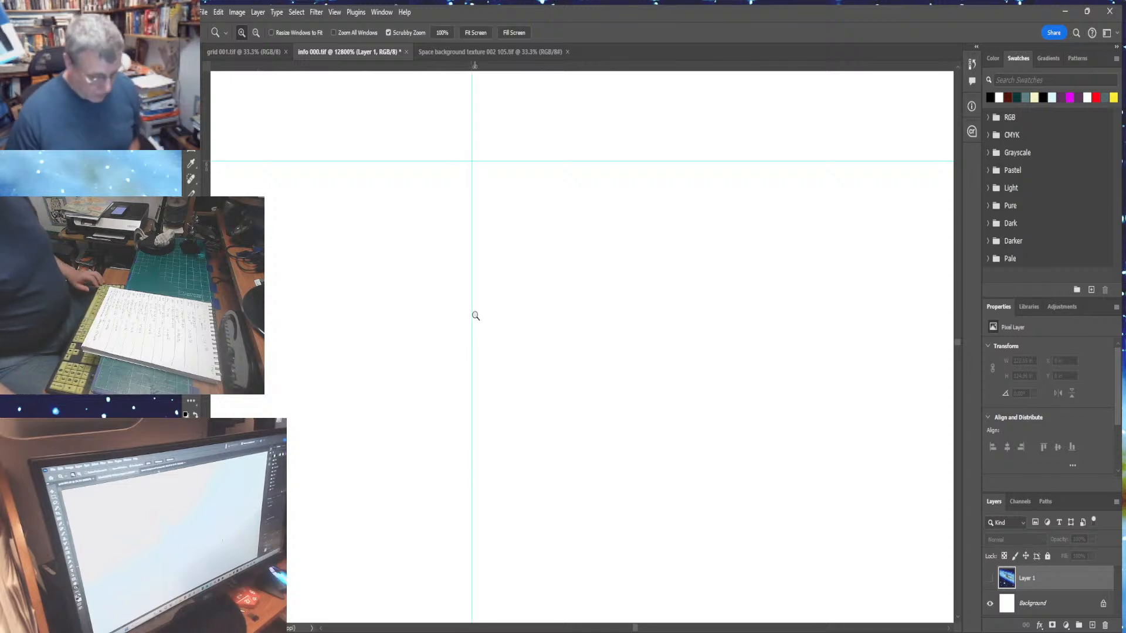
key(ctrl+0)
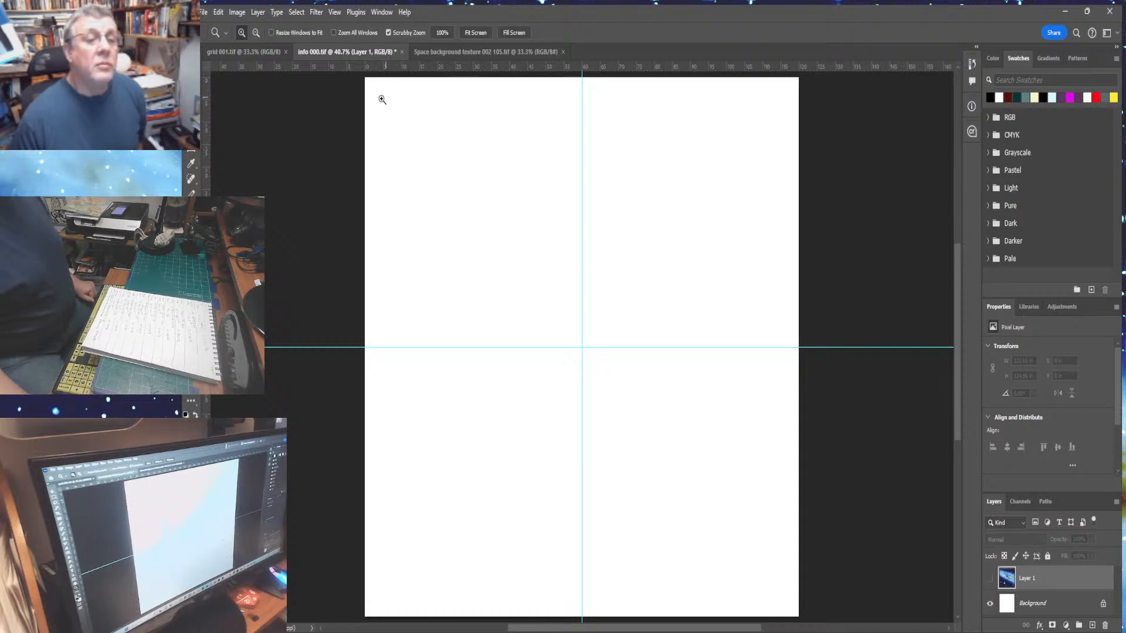
- Zoom deep into the canvas's top-left corner and add a horizontal and a vertical margin guide near that corner
drag(382, 100, 404, 126)
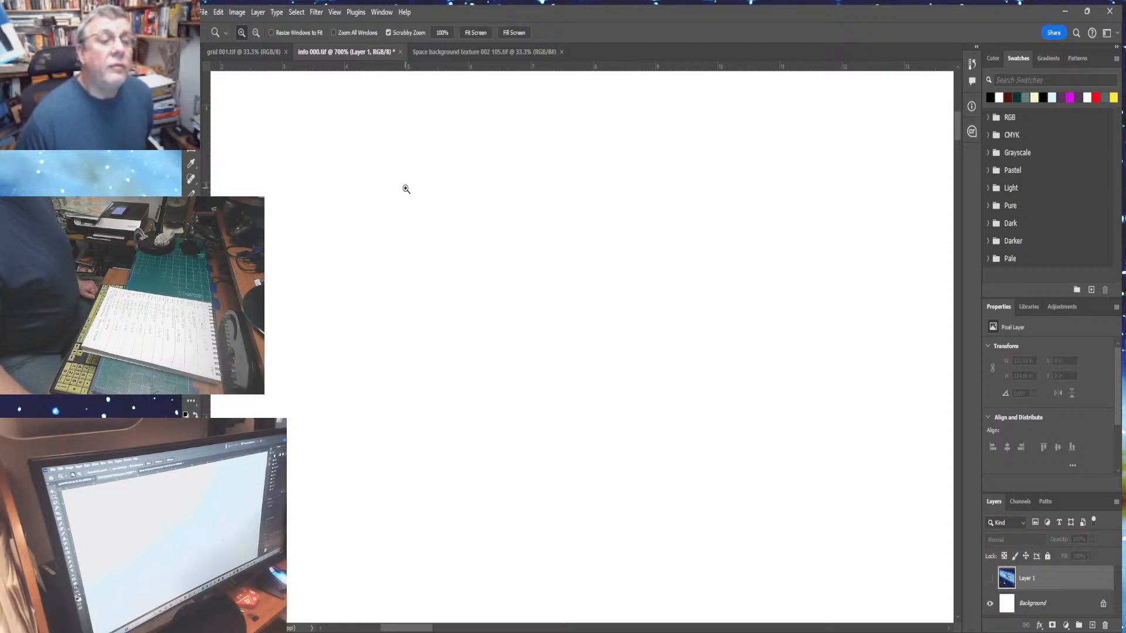
drag(406, 189, 401, 187)
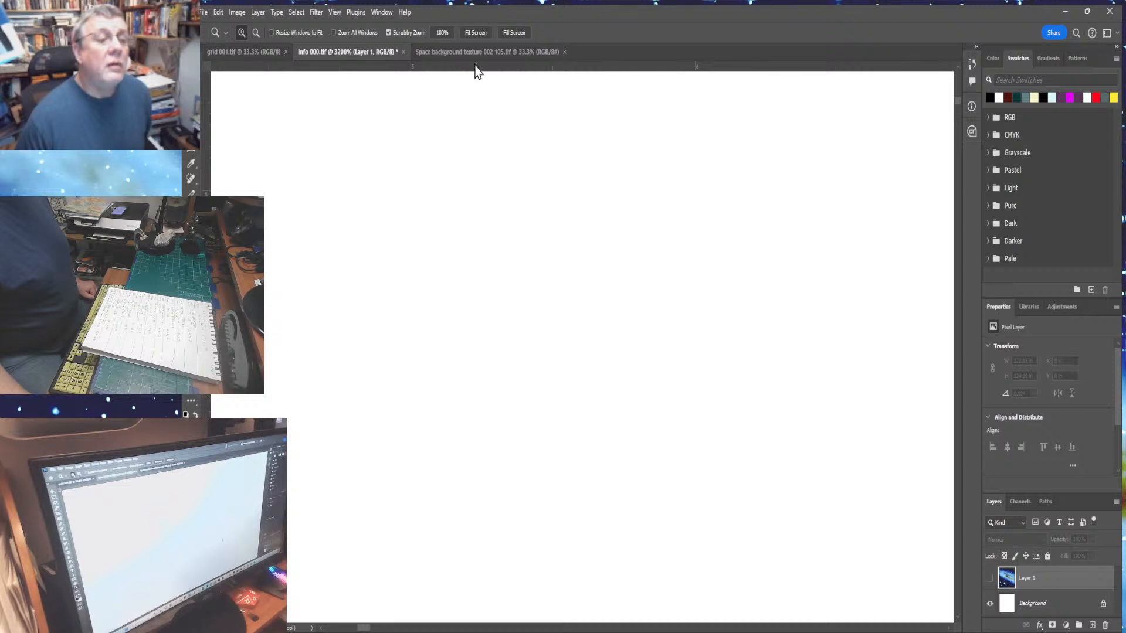
drag(471, 67, 454, 192)
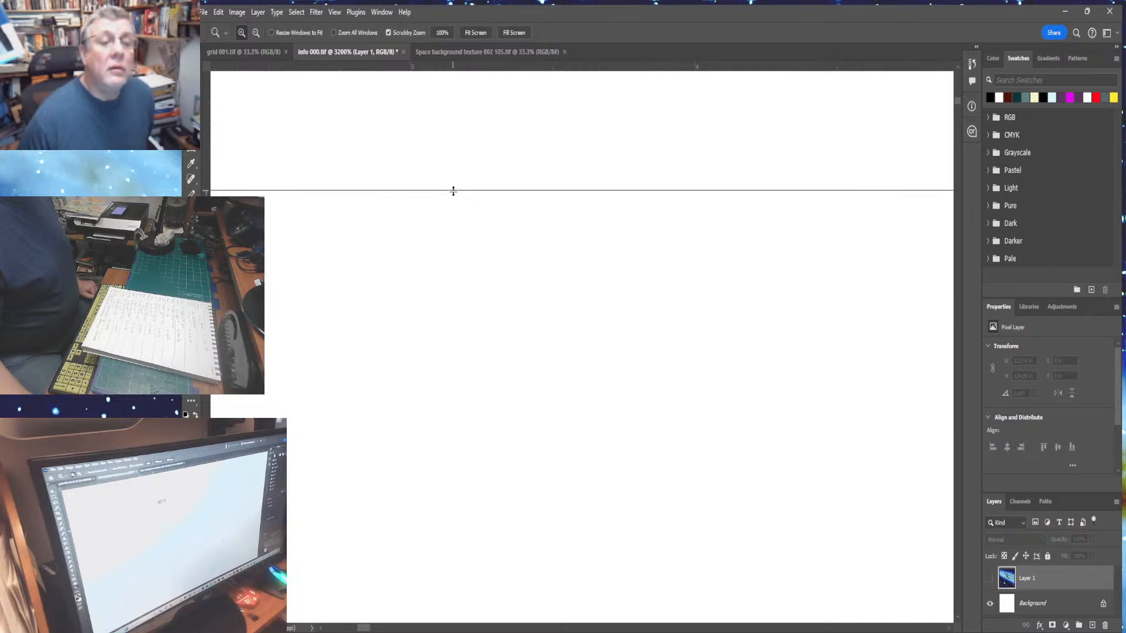
drag(453, 191, 444, 182)
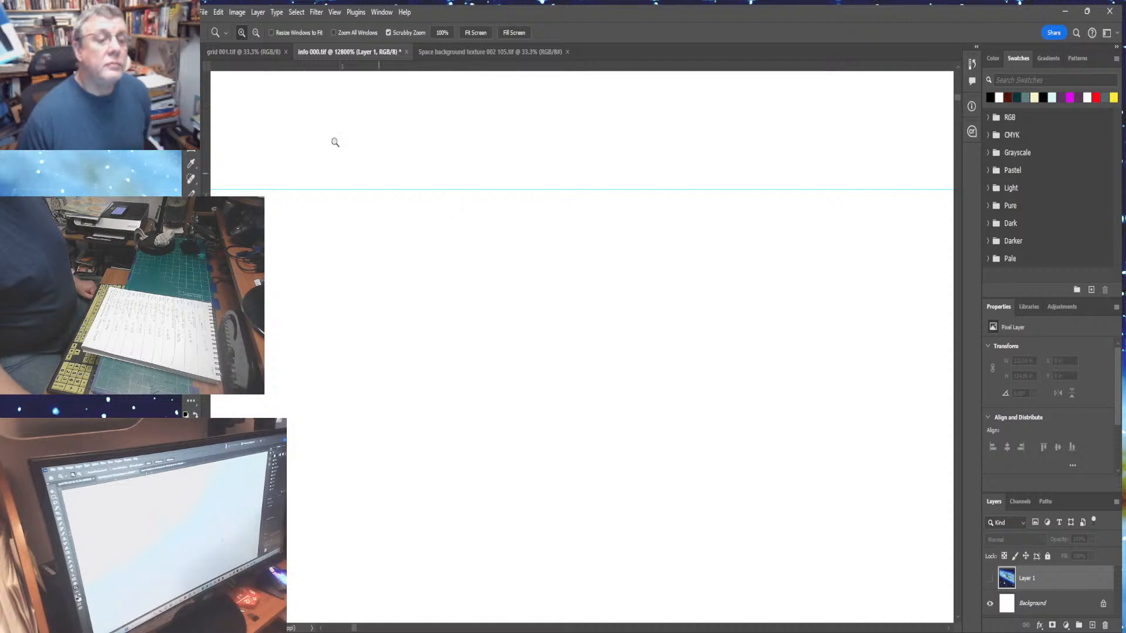
click(191, 70)
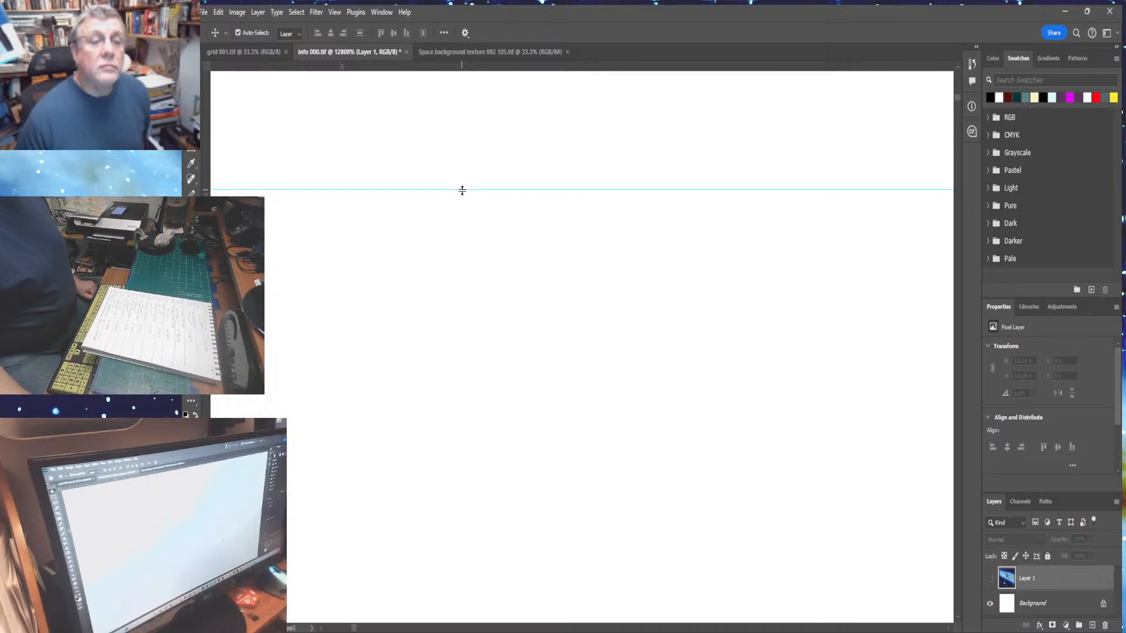
mouse_move(459, 189)
mouse_down()
mouse_move(465, 156)
mouse_move(462, 194)
mouse_up()
drag(206, 273, 340, 271)
key(ctrl+0)
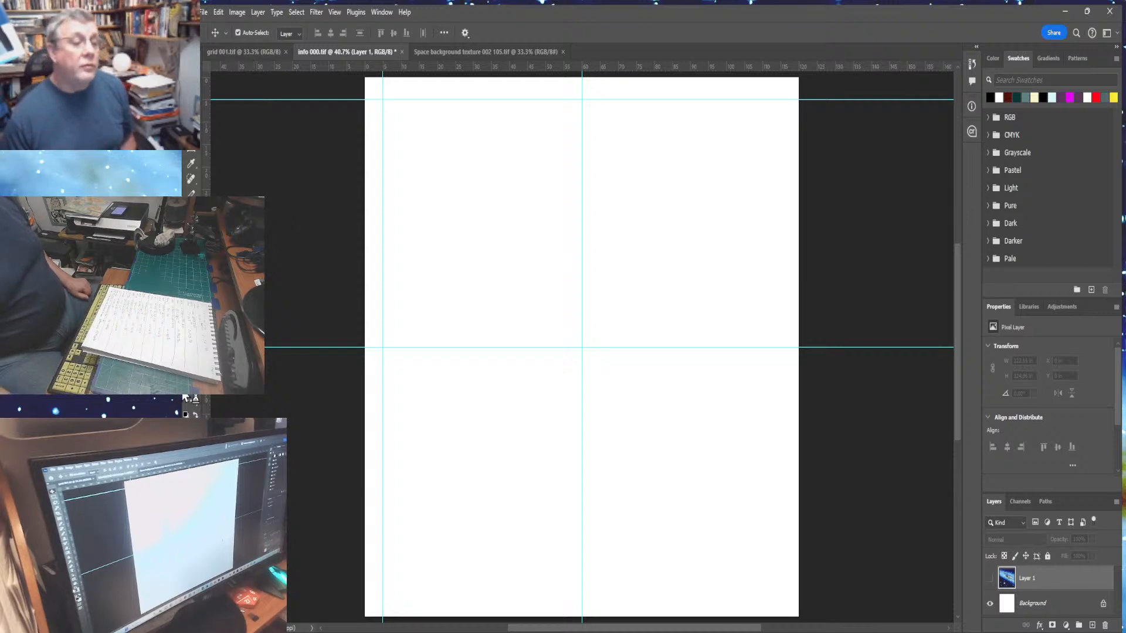
- Zoom deep into the canvas's bottom-right corner and add a vertical margin guide near the right edge
key(z)
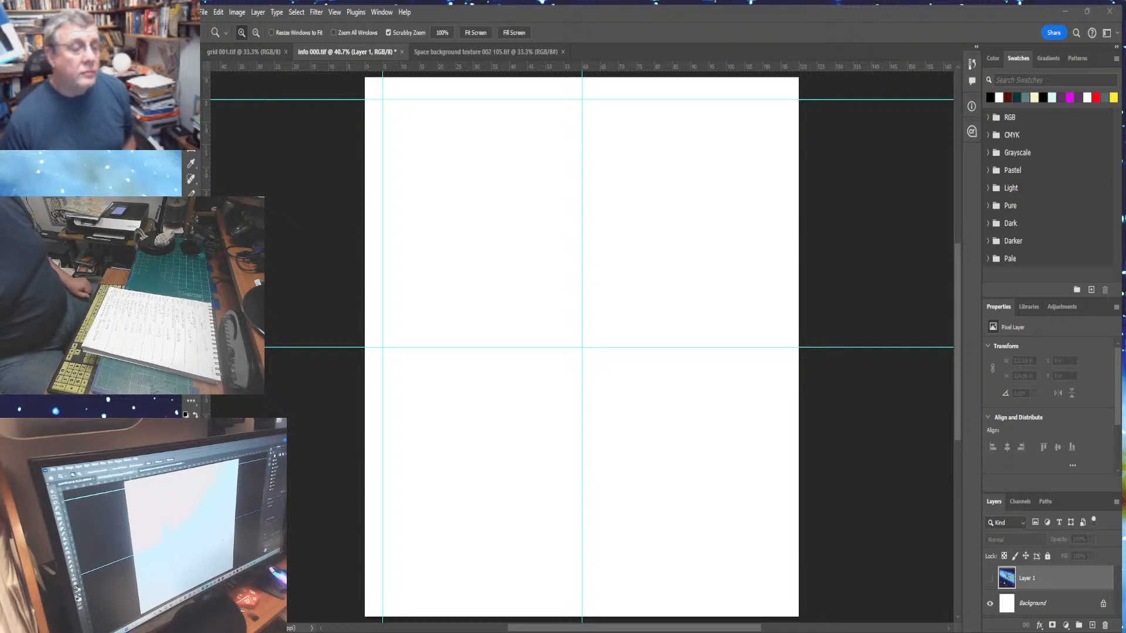
drag(777, 600, 921, 555)
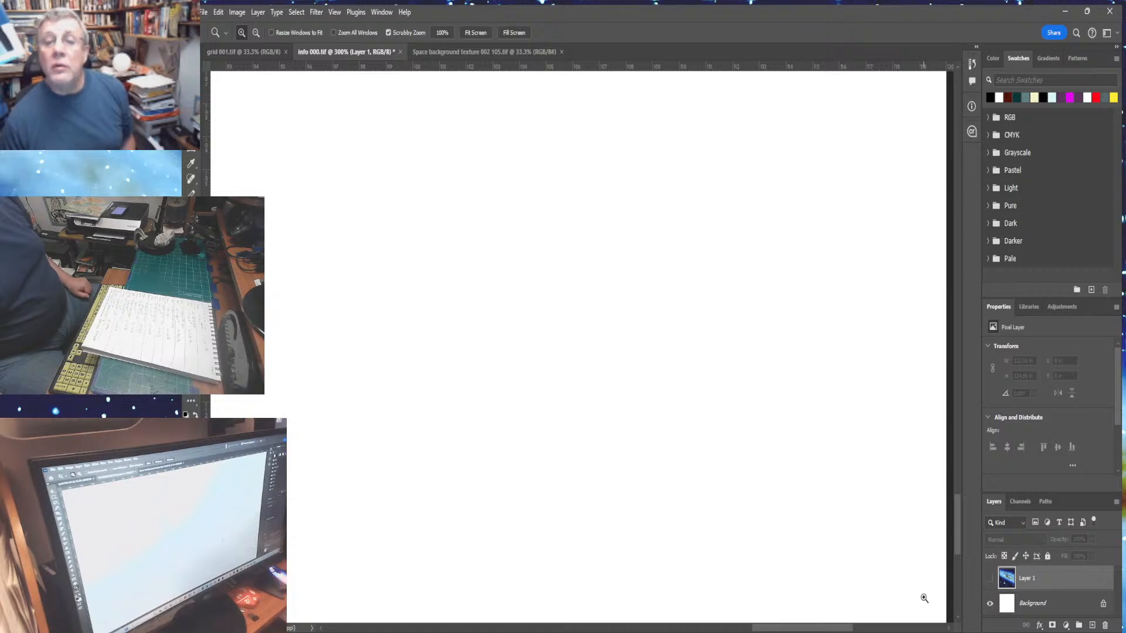
drag(919, 598, 920, 598)
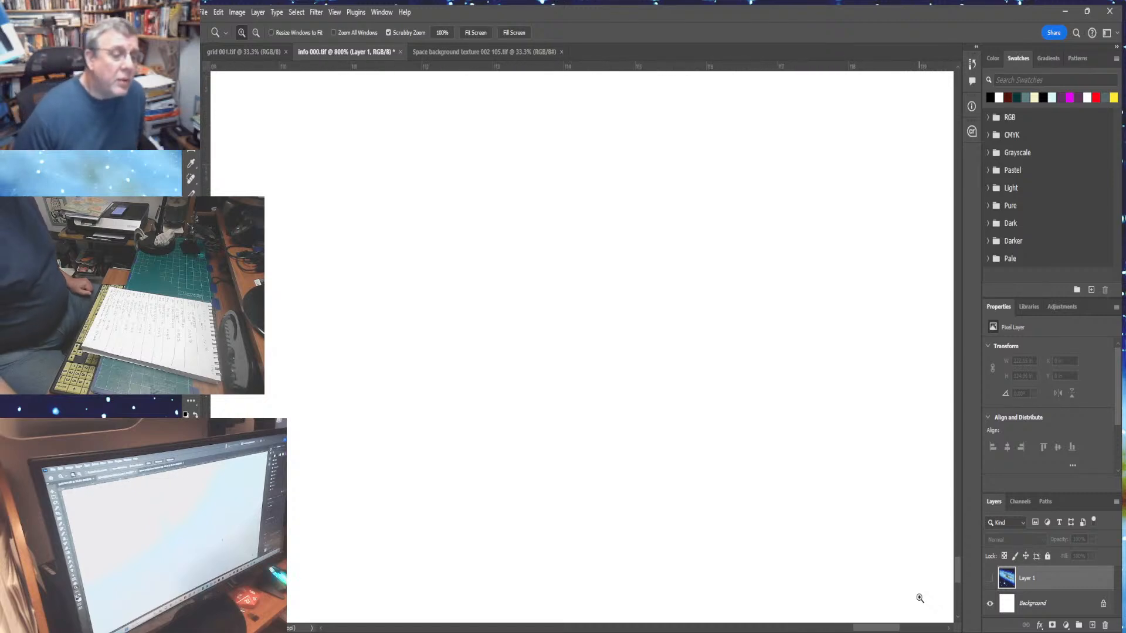
click(920, 598)
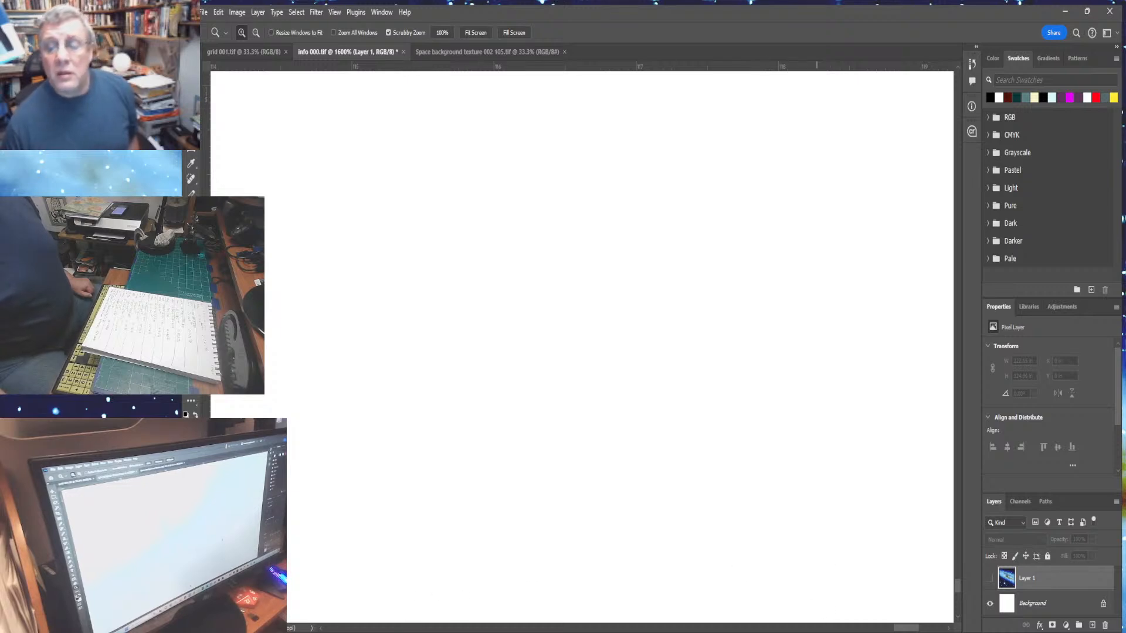
mouse_move(908, 629)
mouse_down()
mouse_move(868, 629)
mouse_move(892, 630)
mouse_up()
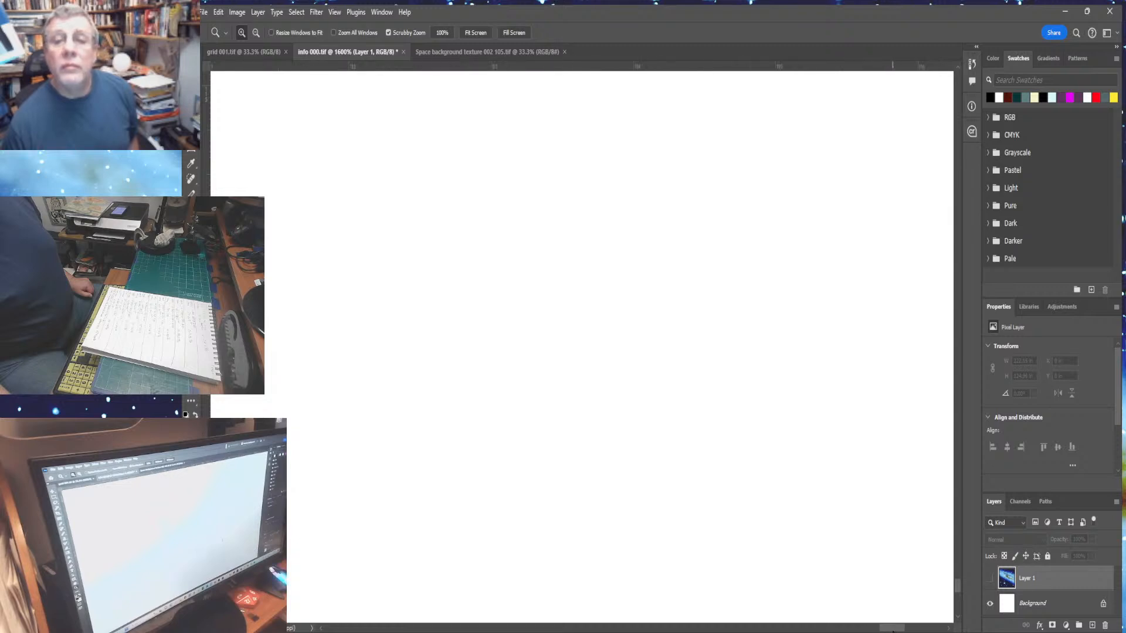
click(787, 601)
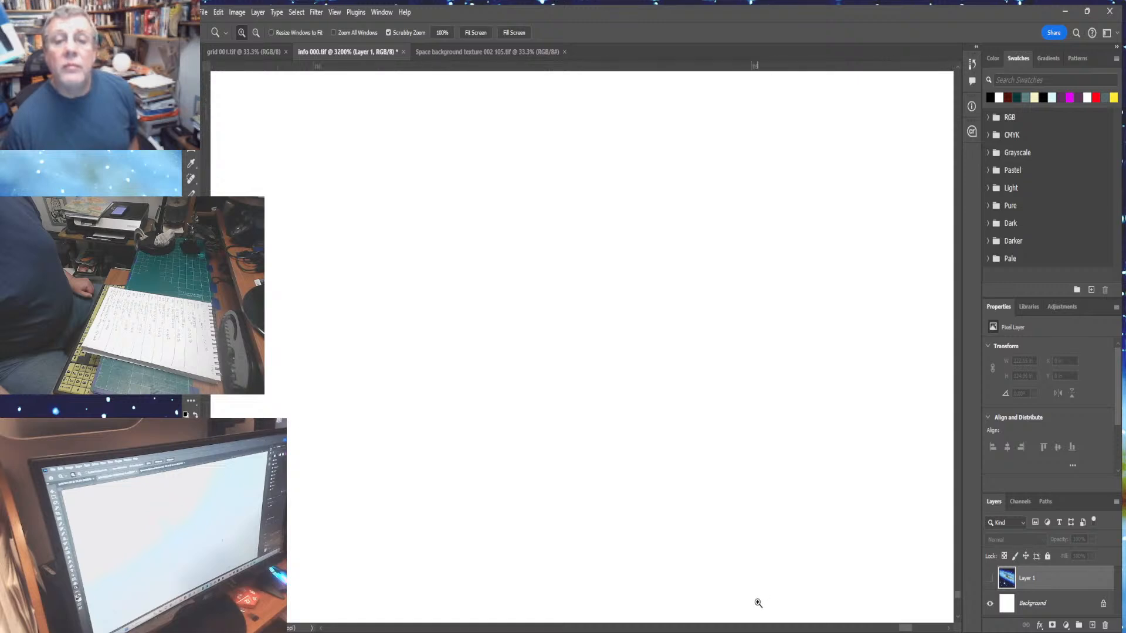
click(758, 603)
click(713, 603)
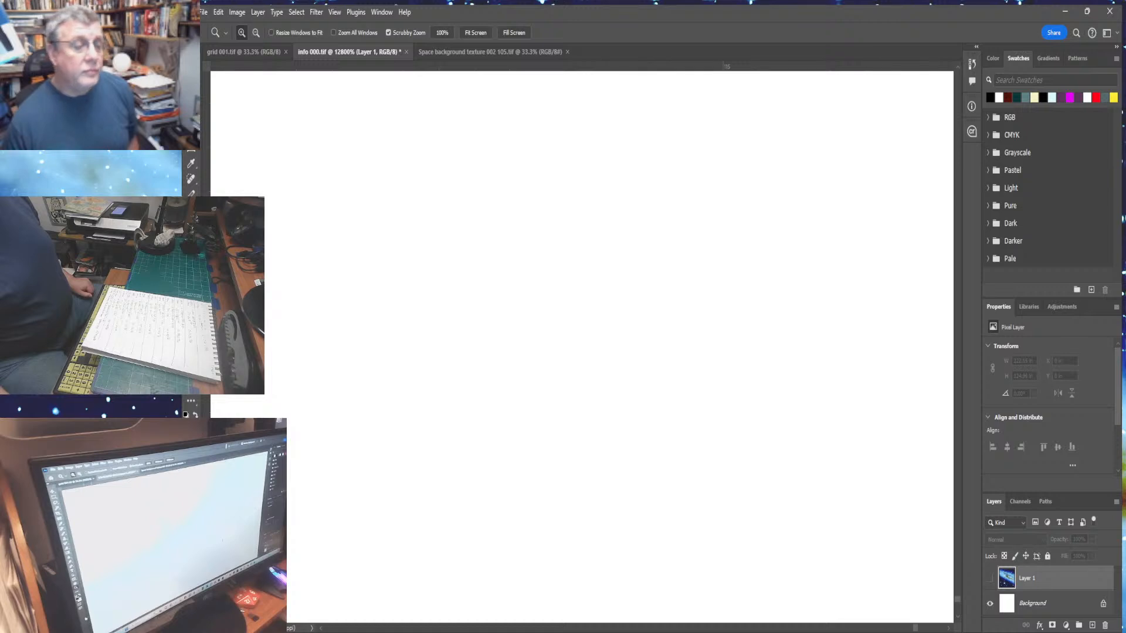
drag(205, 539, 724, 546)
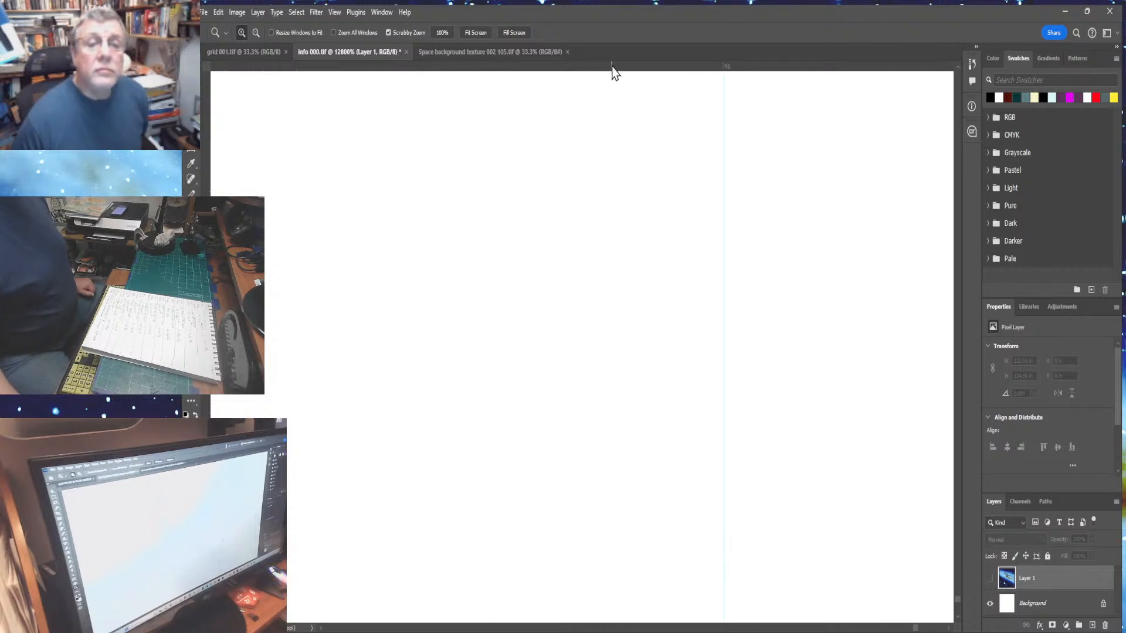
mouse_move(612, 67)
mouse_down()
mouse_move(606, 371)
mouse_move(594, 202)
mouse_move(616, 59)
mouse_up()
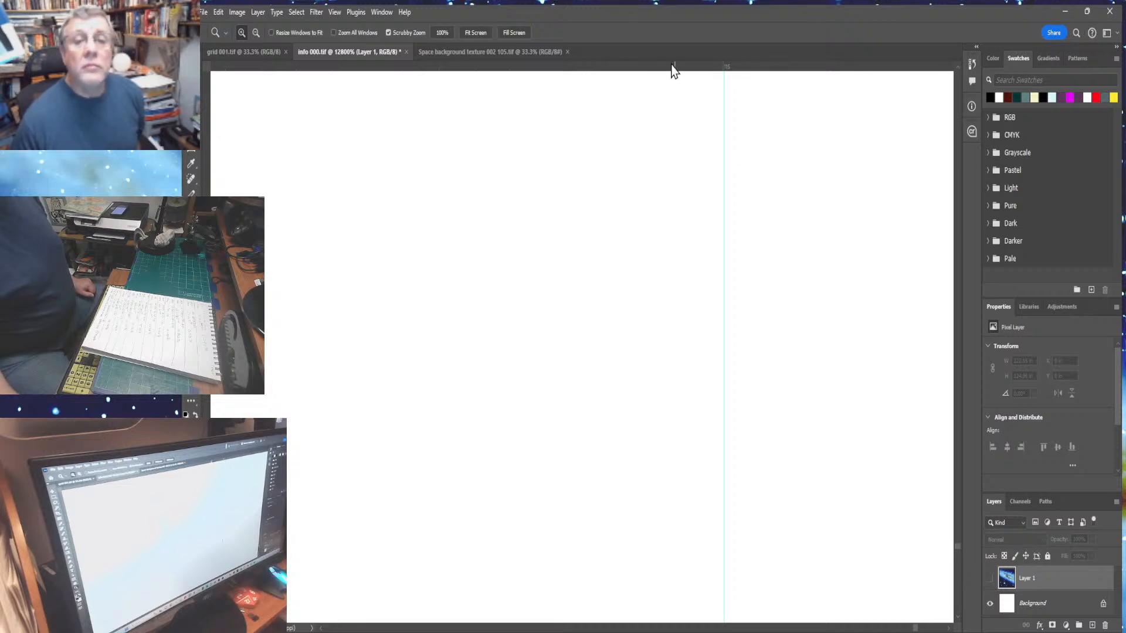
drag(671, 68, 595, 65)
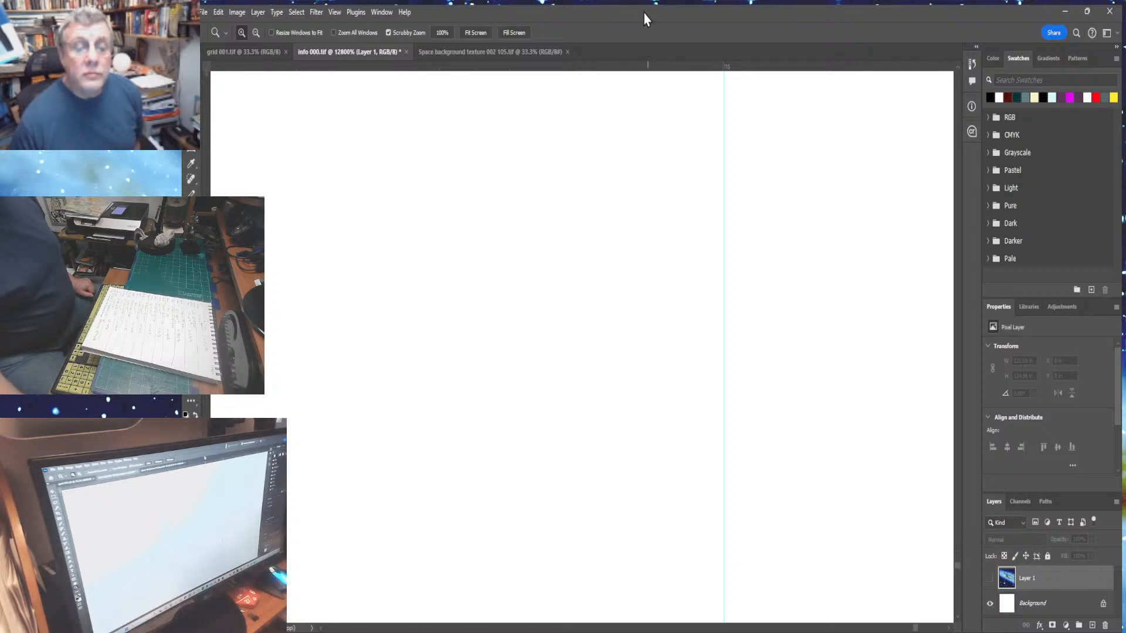
drag(623, 67, 575, 44)
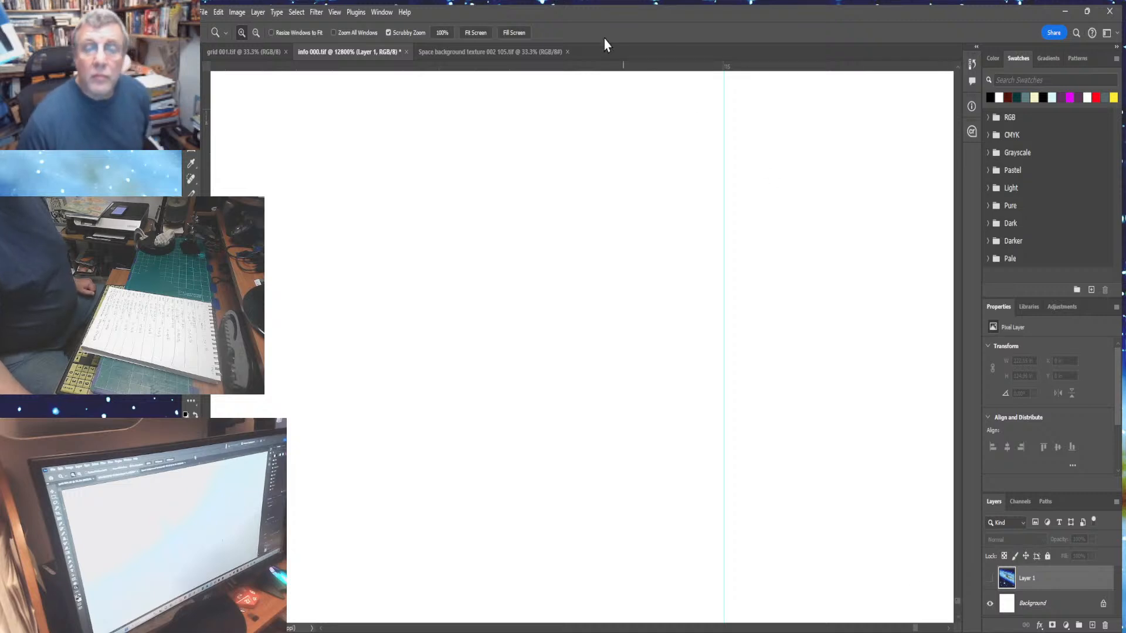
mouse_move(603, 66)
mouse_down()
mouse_move(580, 479)
mouse_move(589, 65)
mouse_up()
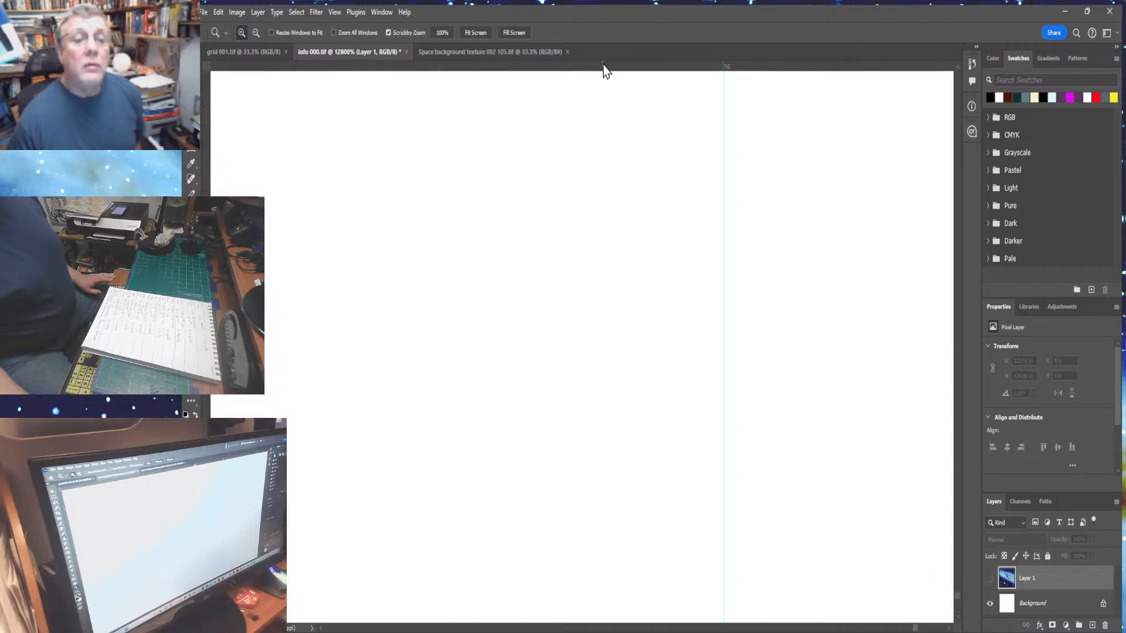
drag(603, 68, 561, 23)
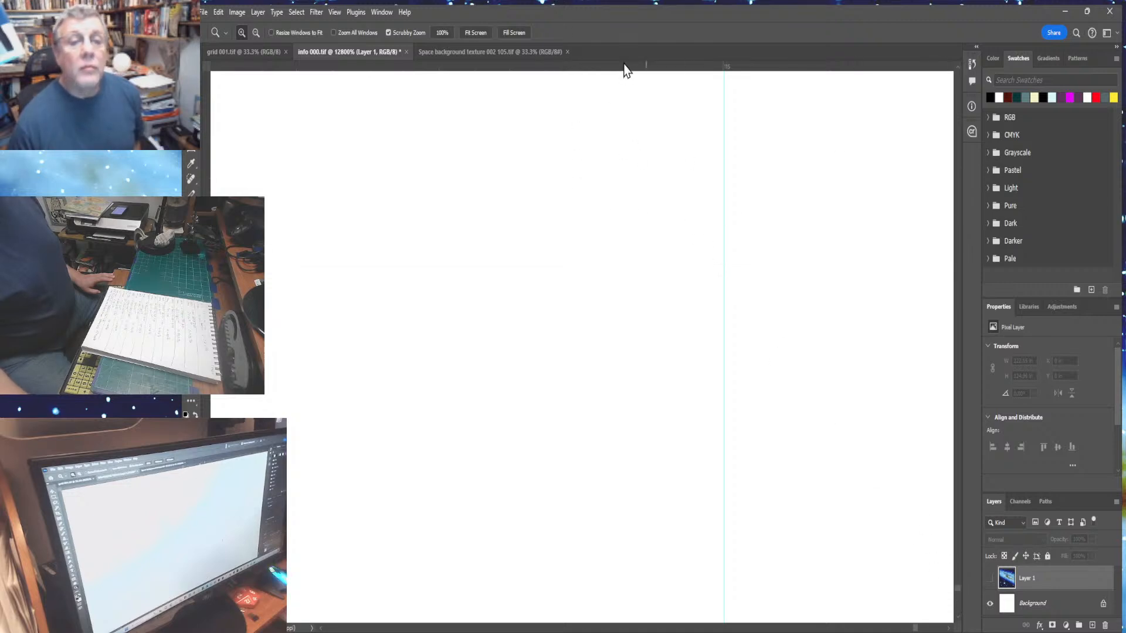
drag(626, 68, 609, 39)
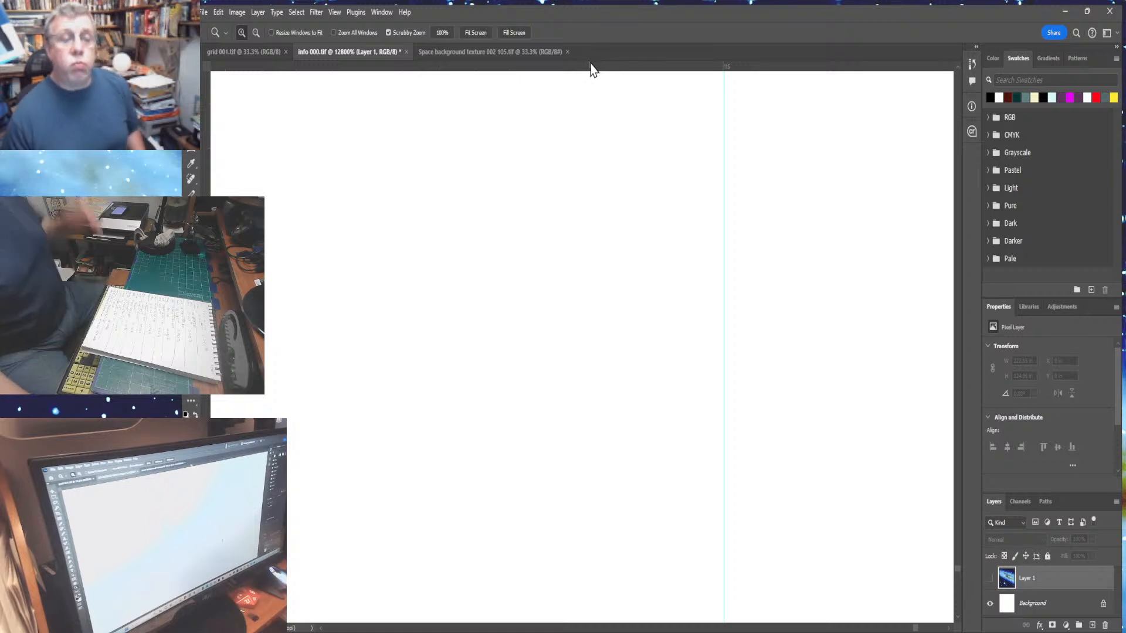
- Try placing a horizontal guide near the bottom edge, undoing it and dragging a second attempt back off the canvas
drag(591, 65, 589, 606)
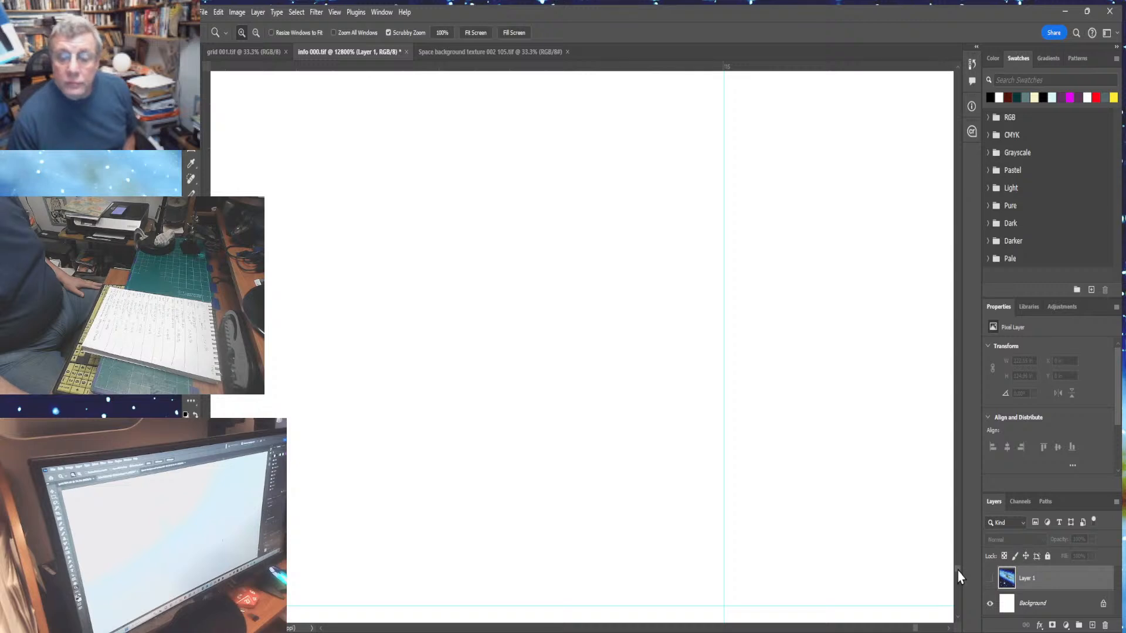
key(ctrl+z)
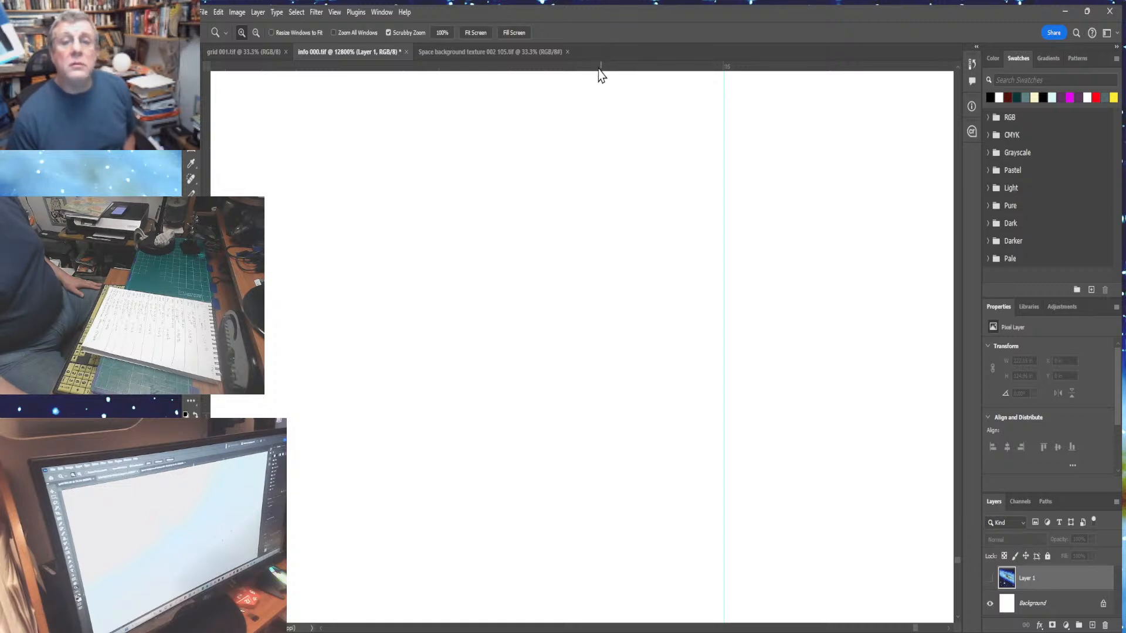
mouse_move(598, 68)
mouse_down()
mouse_move(581, 205)
mouse_move(582, 61)
mouse_up()
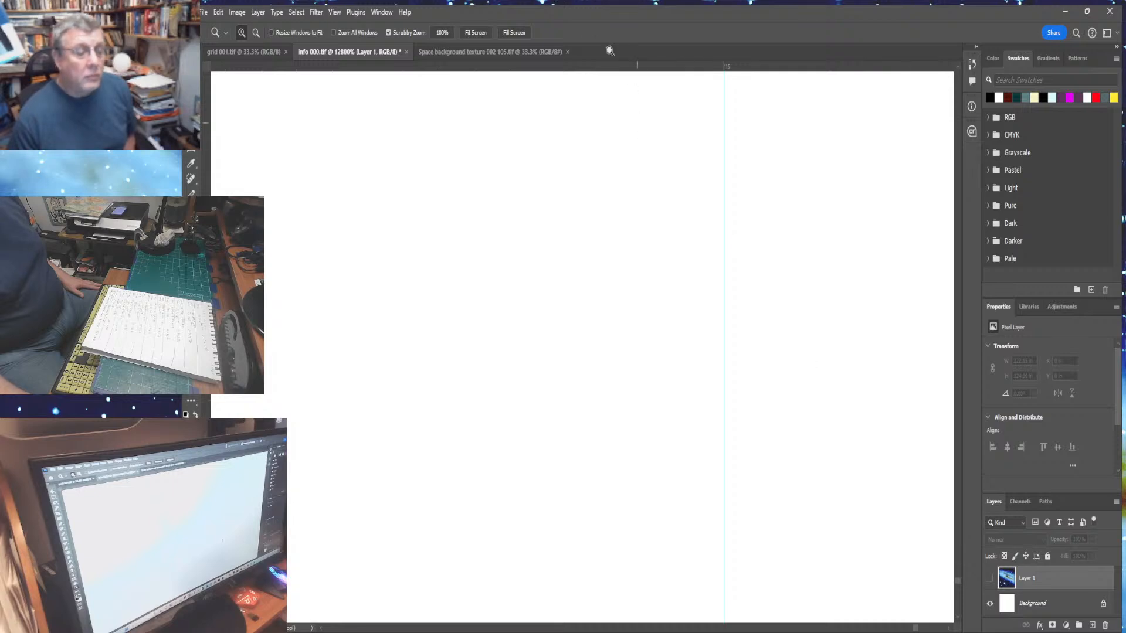
drag(572, 66, 561, 499)
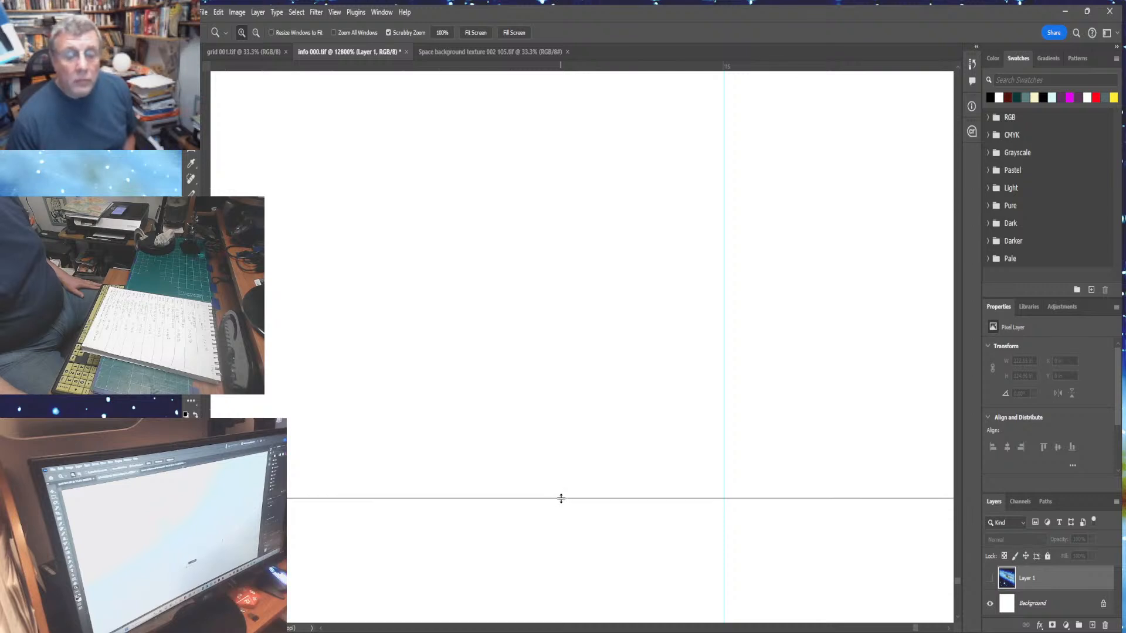
drag(561, 498, 549, 69)
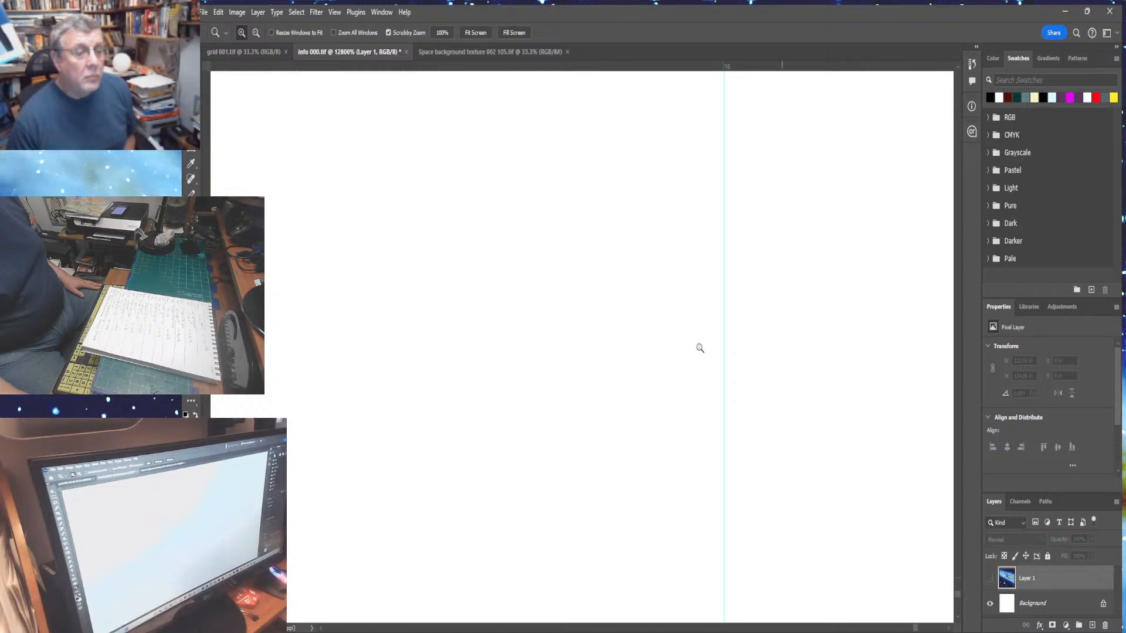
- Pull a new horizontal guide onto the canvas and move it upward repeatedly with the Move tool, scrolling between moves
drag(590, 66, 580, 153)
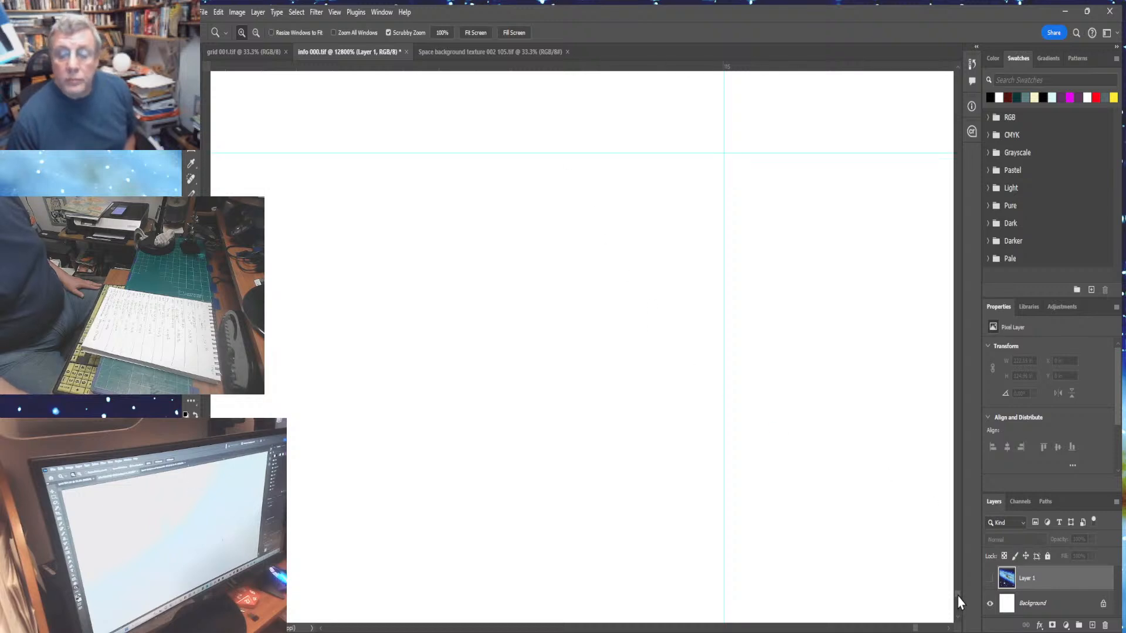
scroll(957, 596, up, 4)
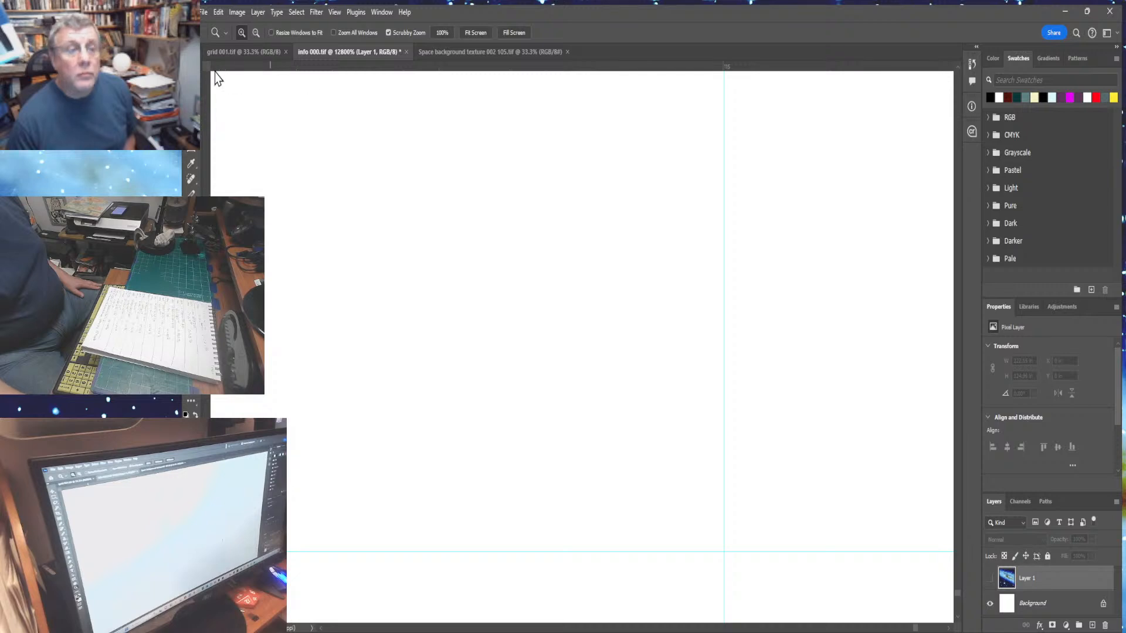
key(v)
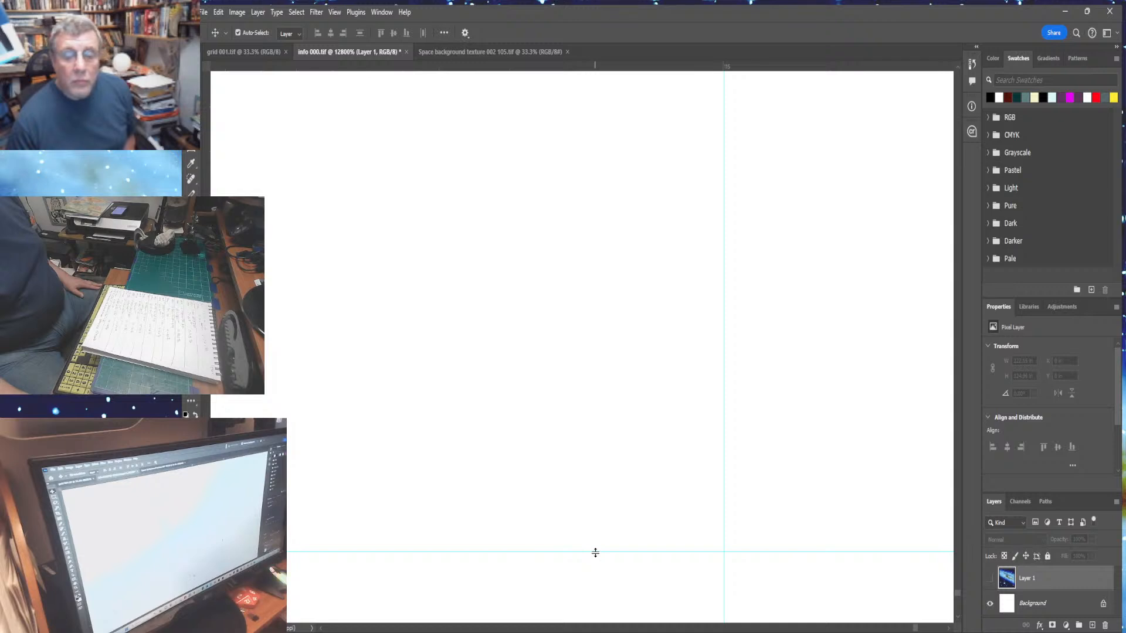
drag(595, 552, 581, 151)
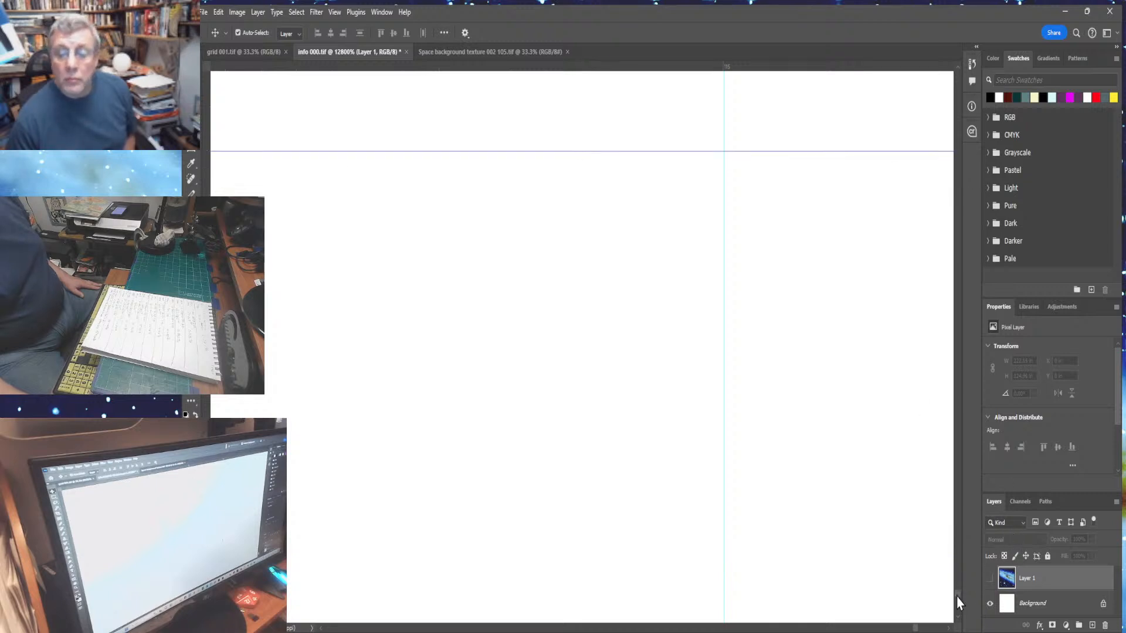
drag(958, 592, 958, 590)
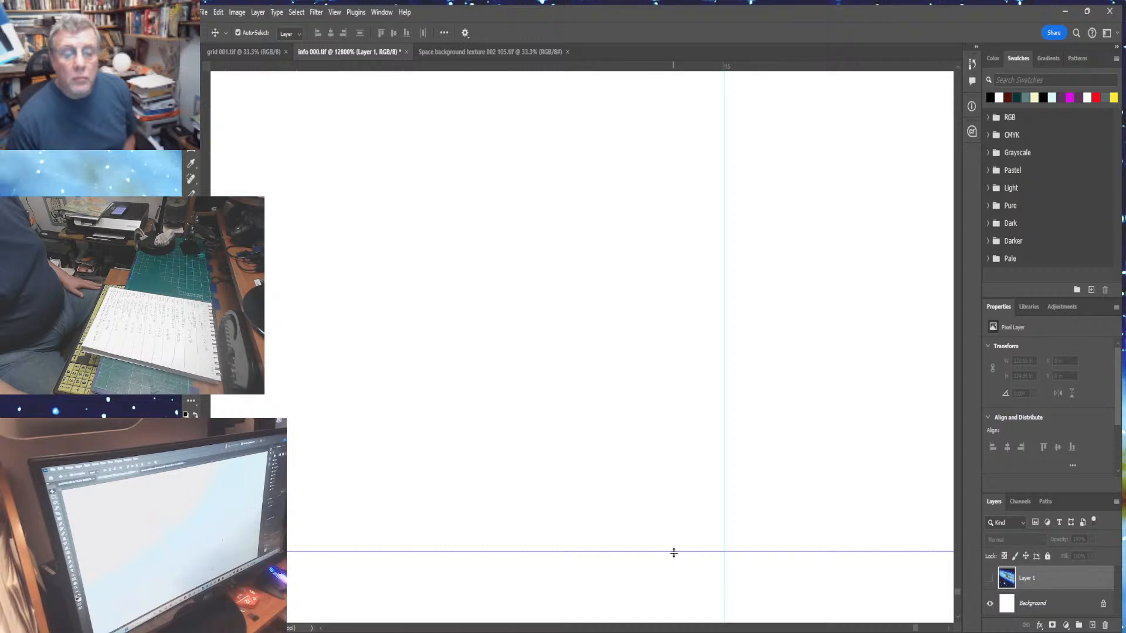
drag(671, 551, 627, 220)
drag(629, 201, 631, 169)
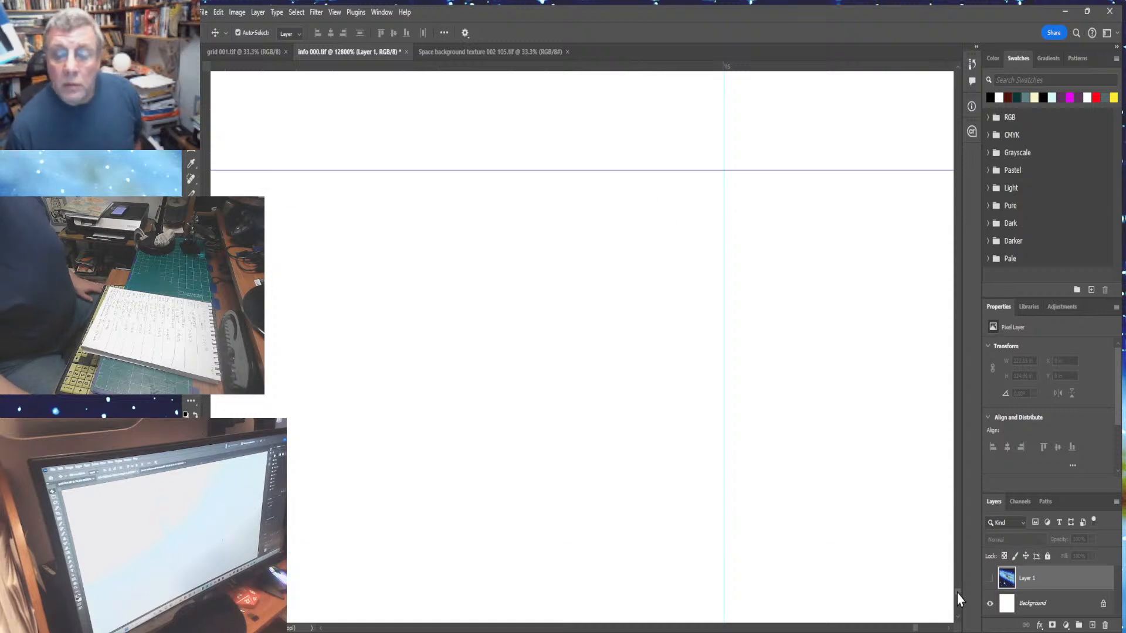
drag(957, 593, 957, 592)
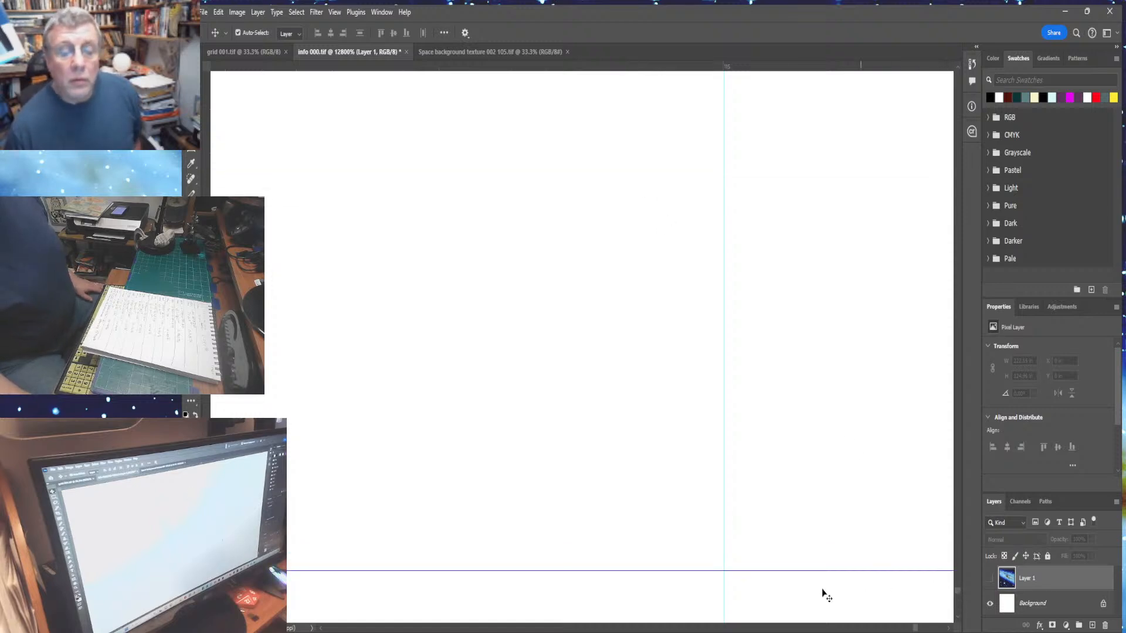
drag(668, 572, 650, 145)
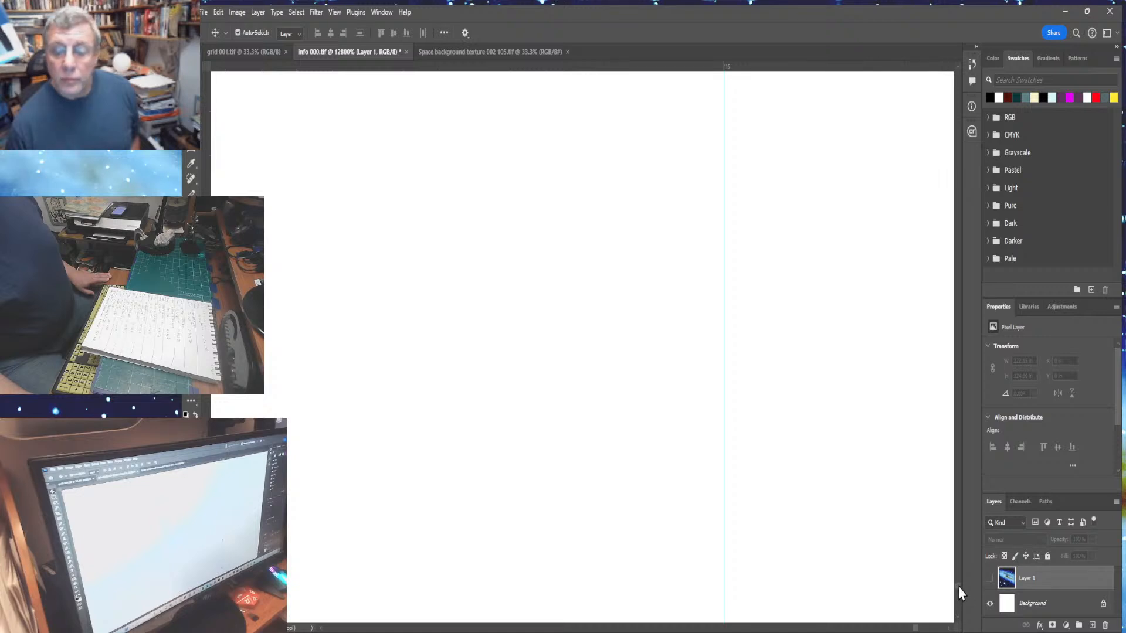
drag(958, 588, 958, 595)
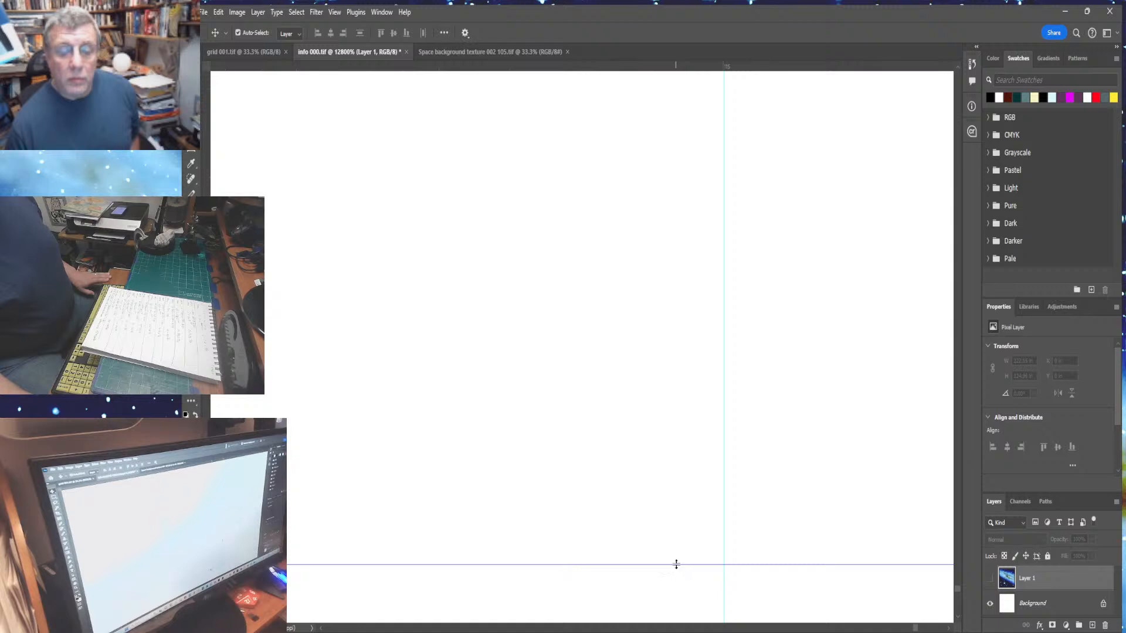
drag(676, 561, 660, 122)
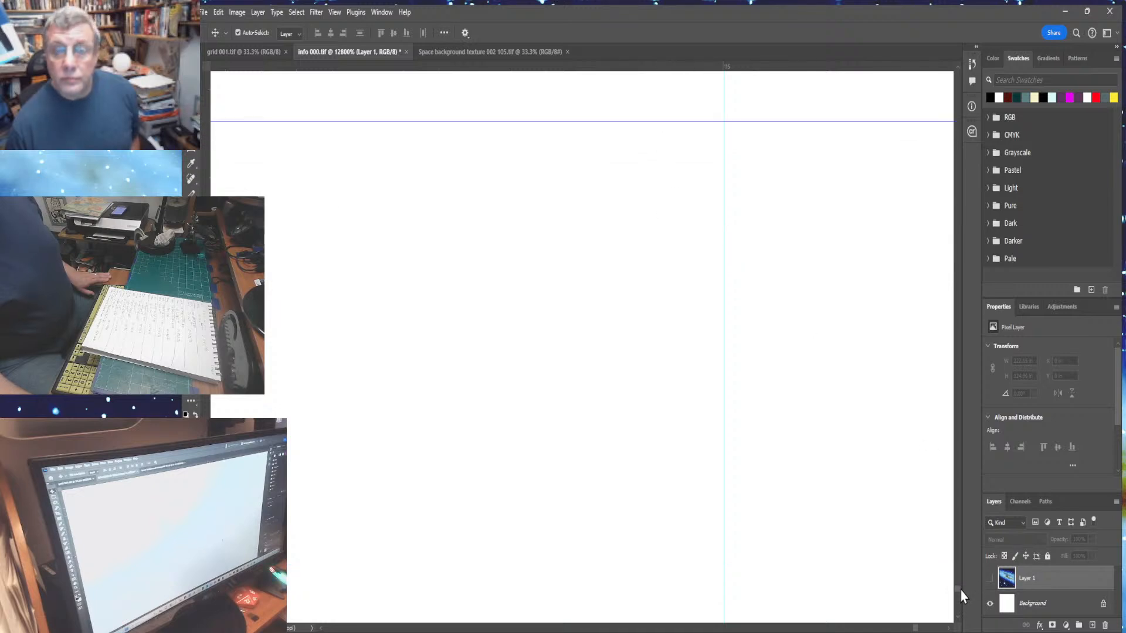
- Undo the last guide move, scroll to the guide again and drag it back down the canvas
key(ctrl+z)
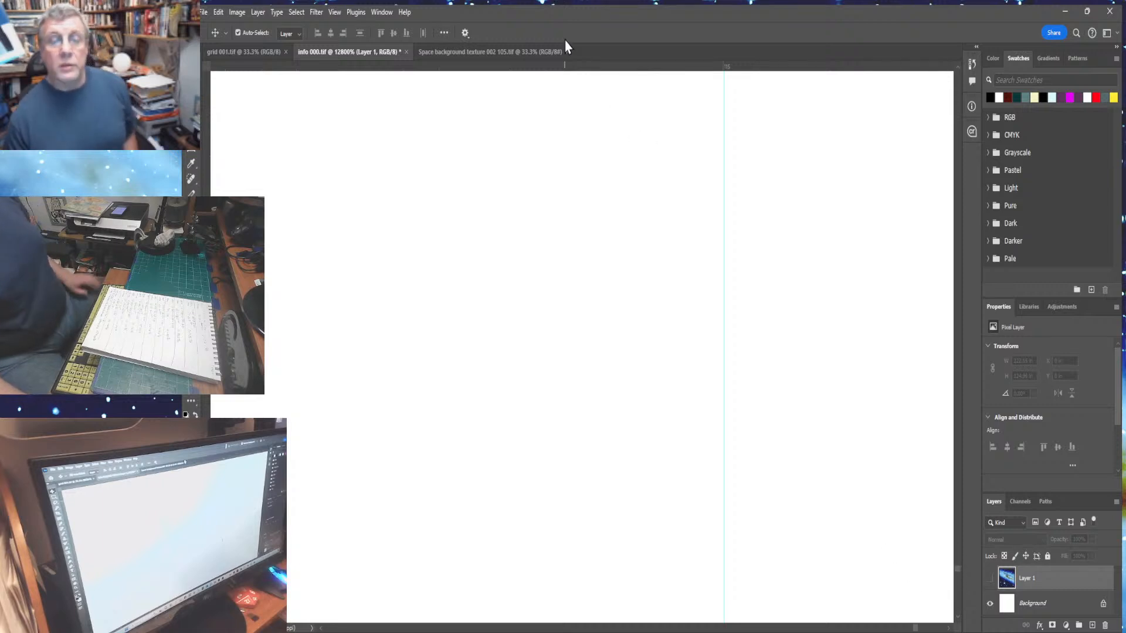
mouse_move(574, 67)
mouse_down()
mouse_move(567, 201)
mouse_move(579, 72)
mouse_up()
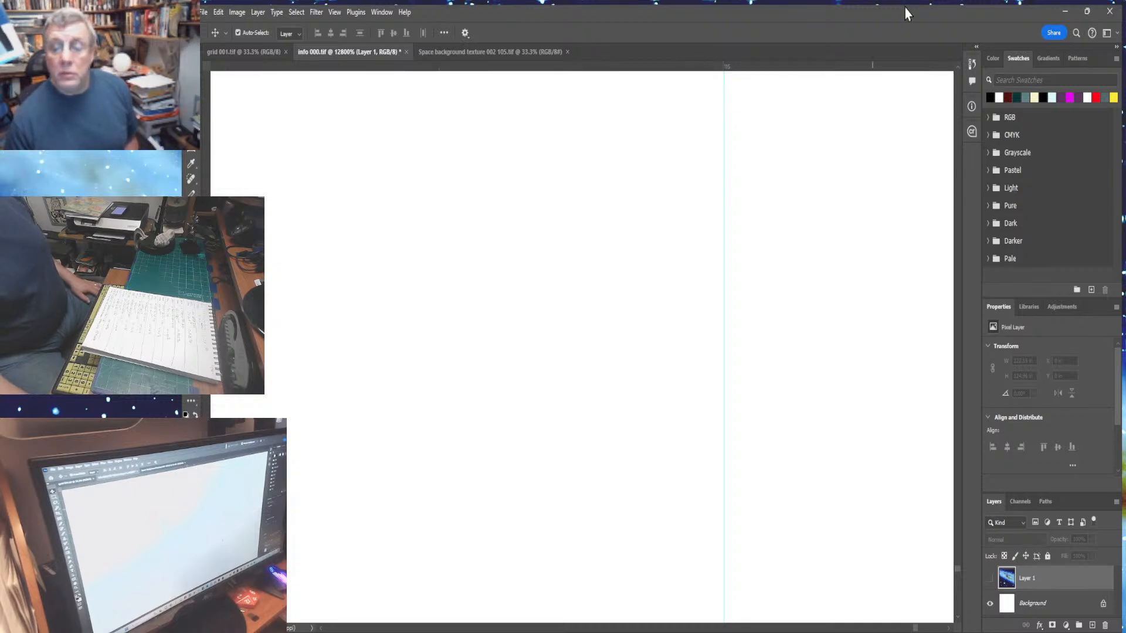
click(958, 619)
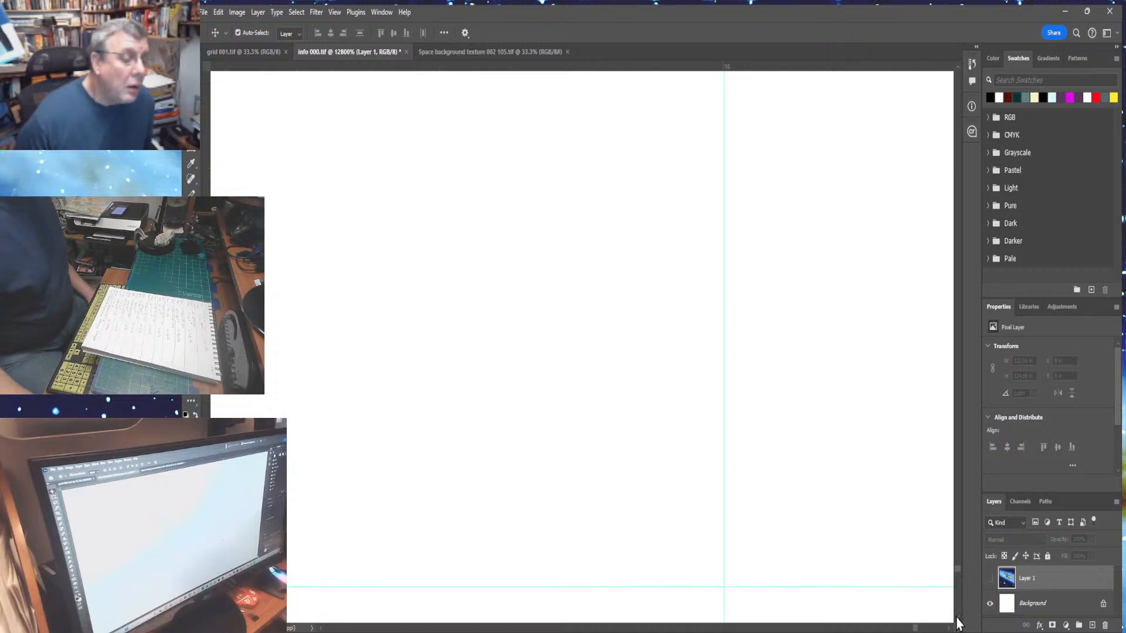
click(958, 619)
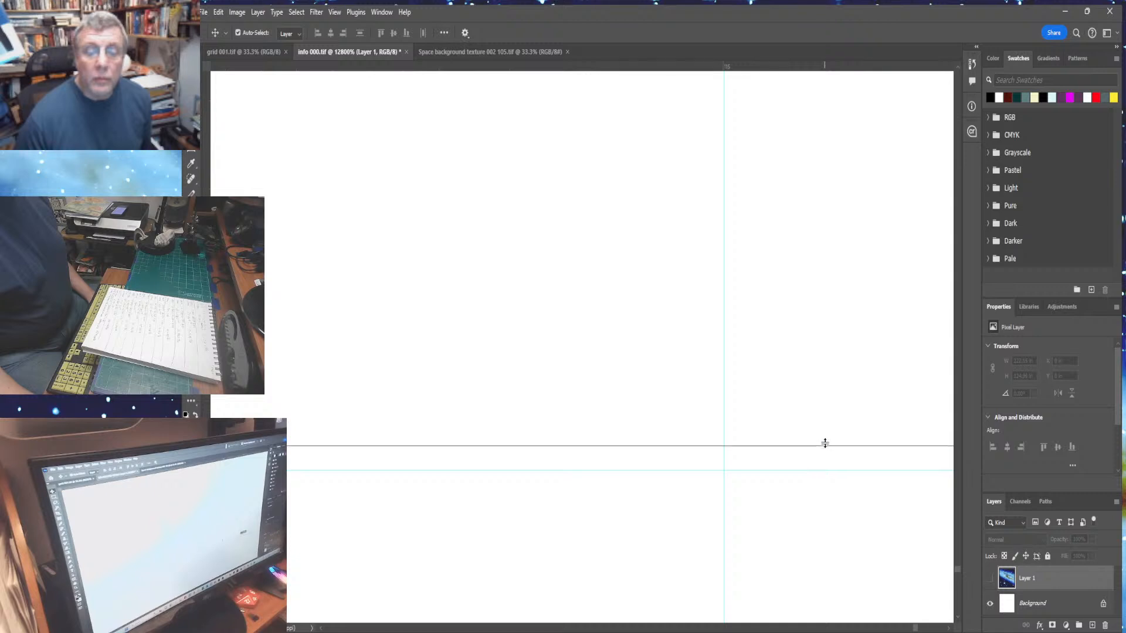
drag(824, 444, 817, 529)
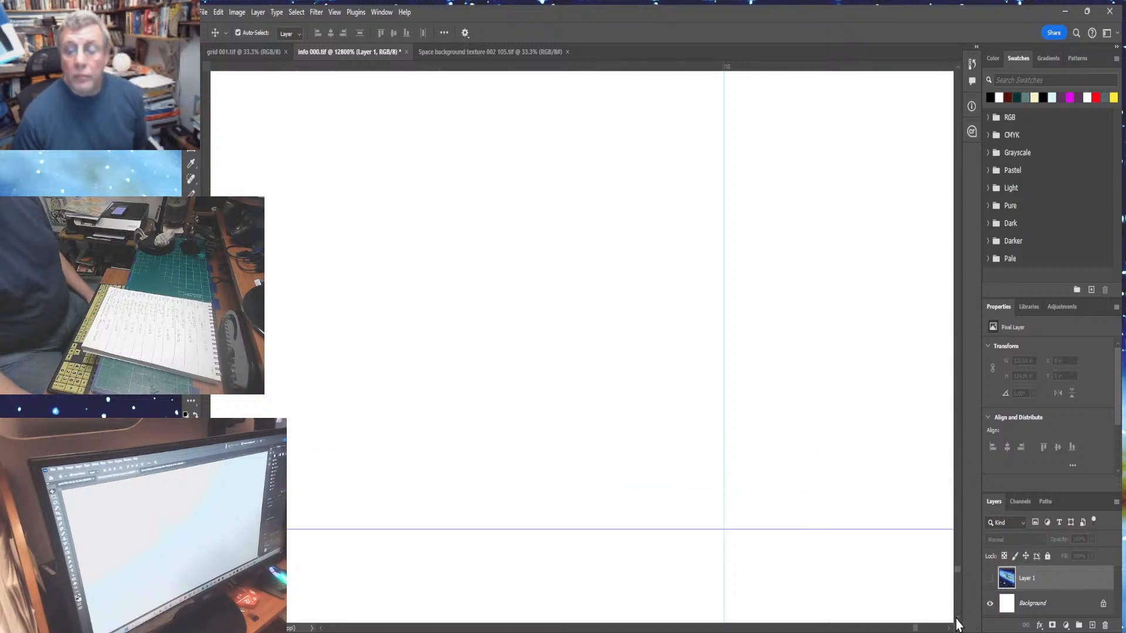
drag(957, 621, 959, 615)
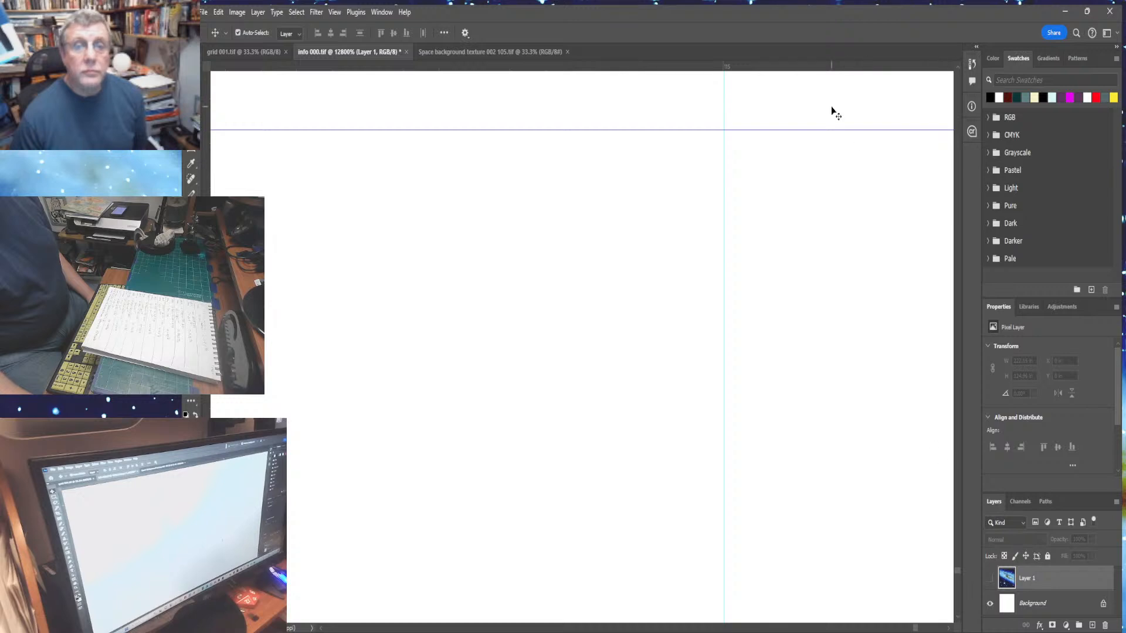
- Keep dragging the horizontal guide downward screen by screen, scrolling down after each move, towards the canvas's bottom edge
drag(819, 129, 809, 340)
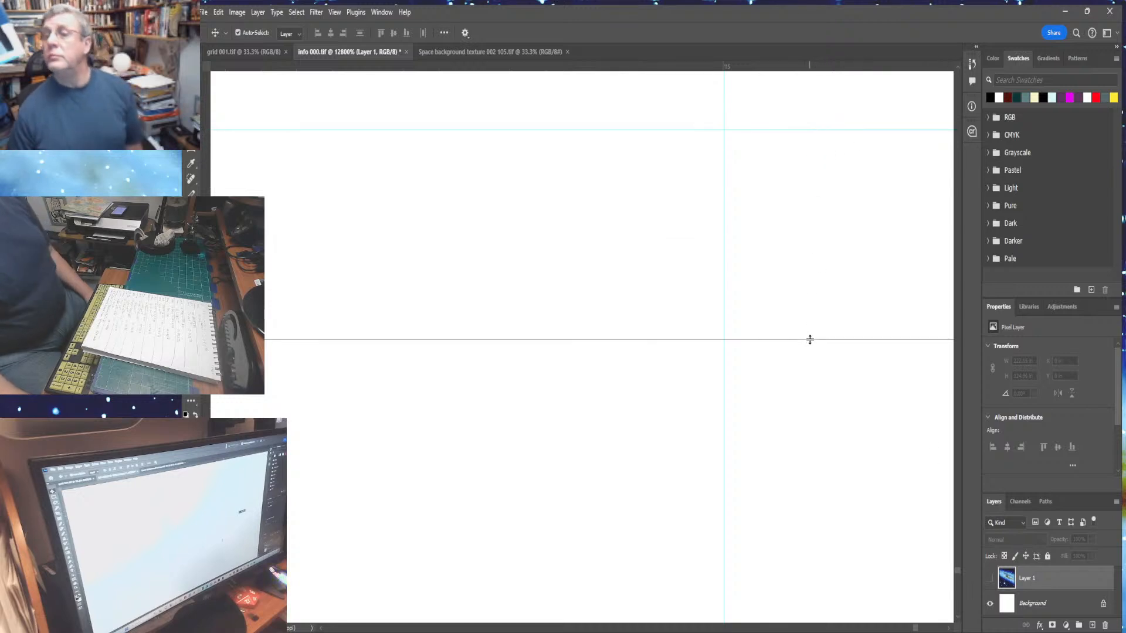
drag(810, 340, 826, 590)
drag(937, 629, 945, 590)
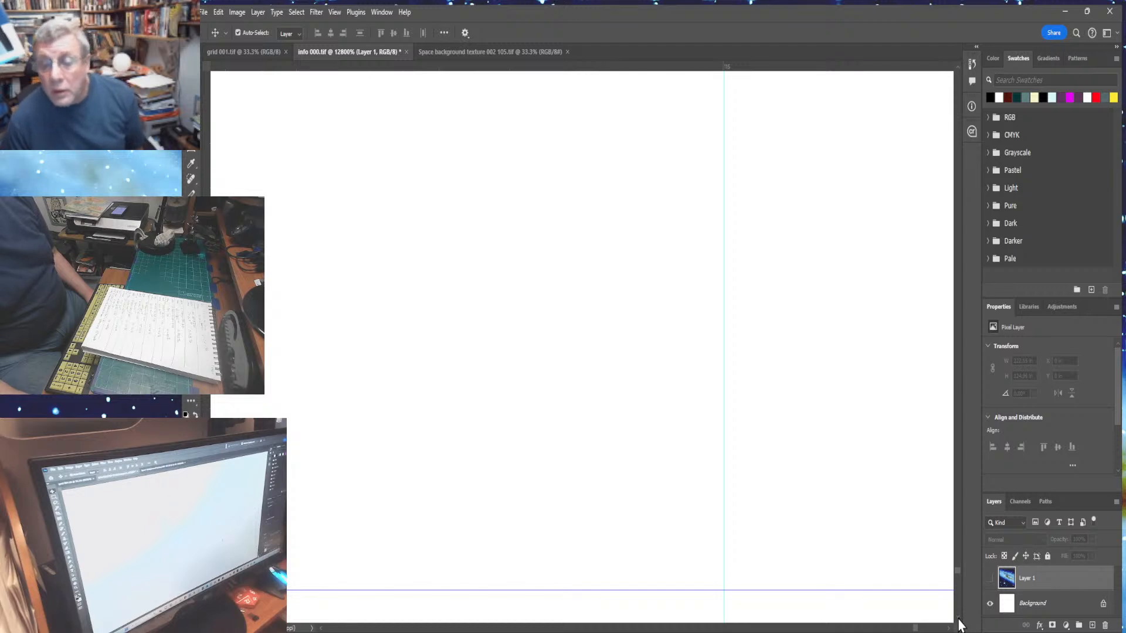
scroll(959, 625, down, 8)
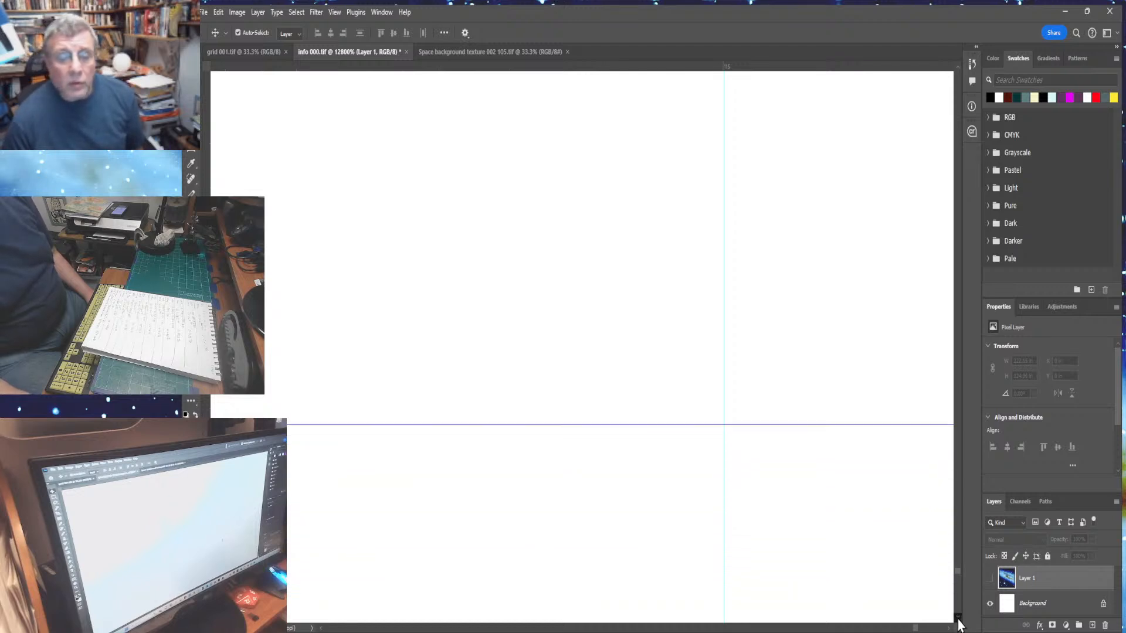
scroll(959, 625, down, 8)
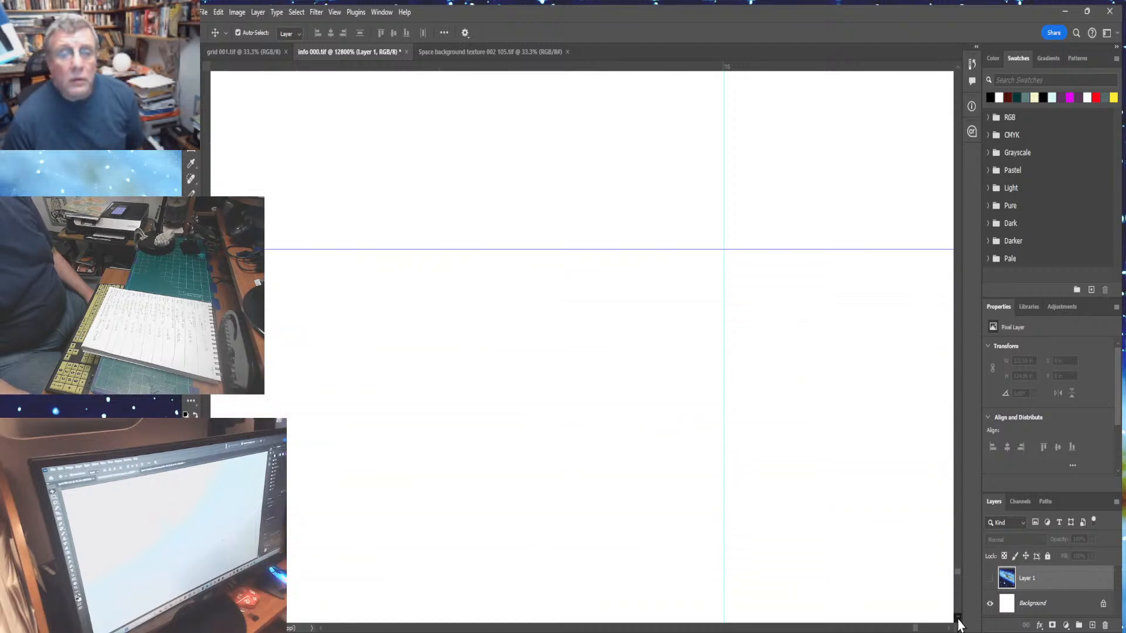
scroll(959, 625, down, 5)
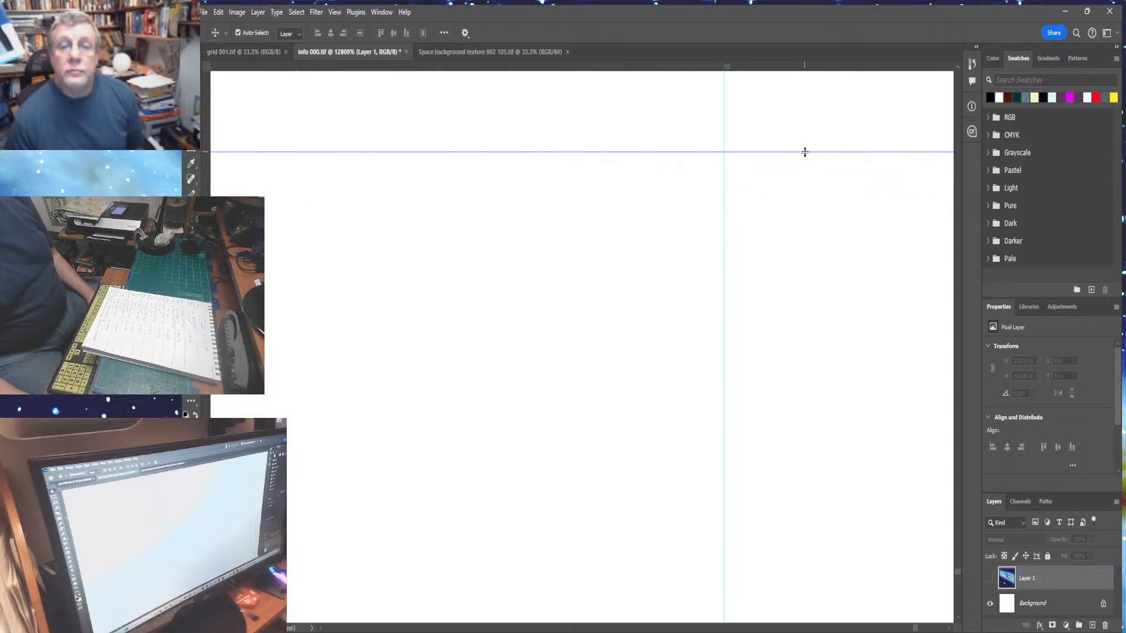
drag(802, 167, 803, 602)
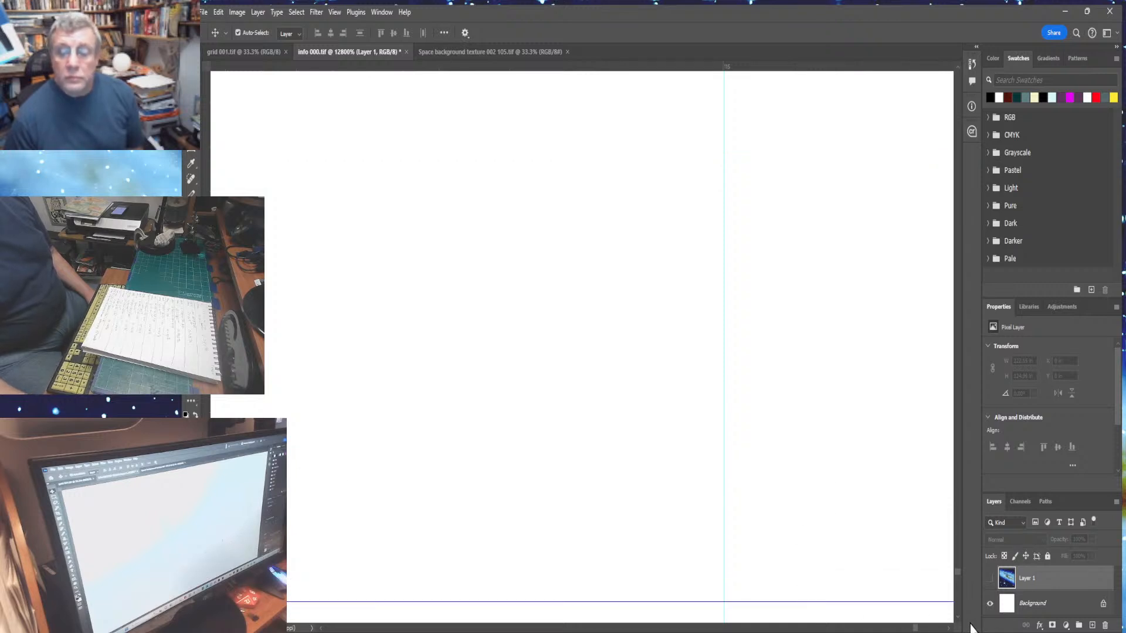
scroll(957, 625, down, 6)
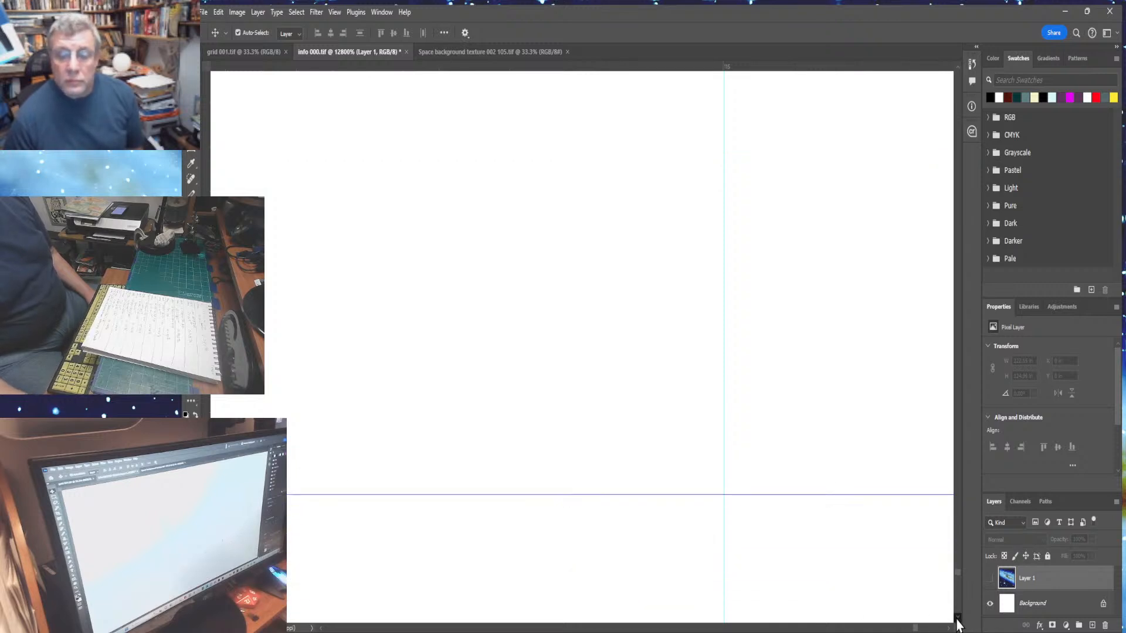
scroll(958, 625, down, 10)
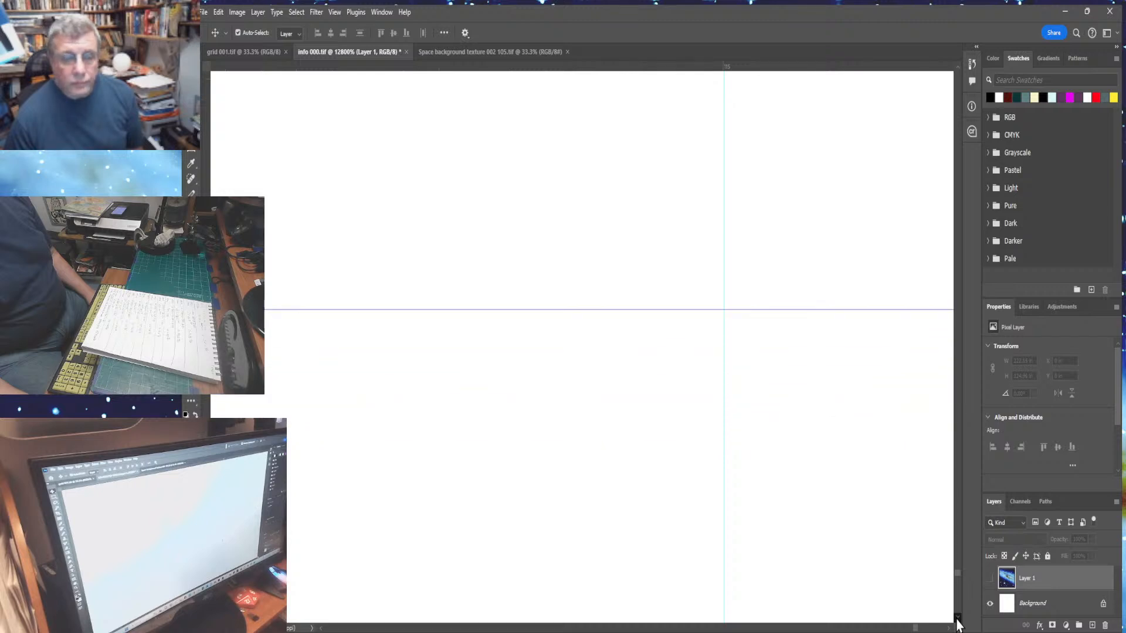
scroll(958, 625, down, 9)
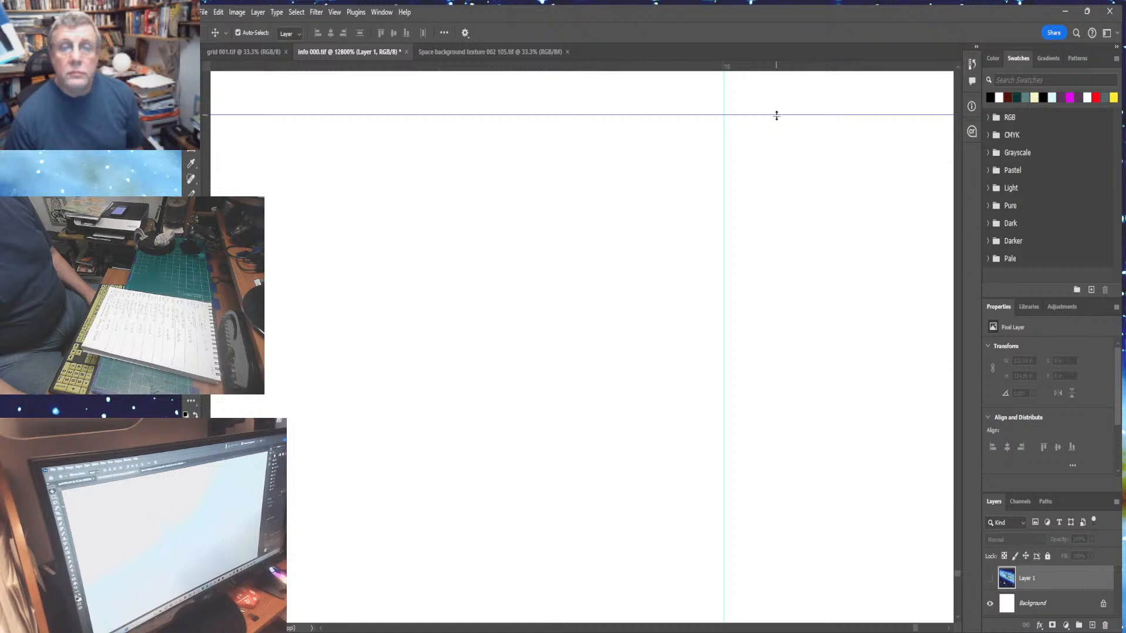
drag(776, 115, 804, 598)
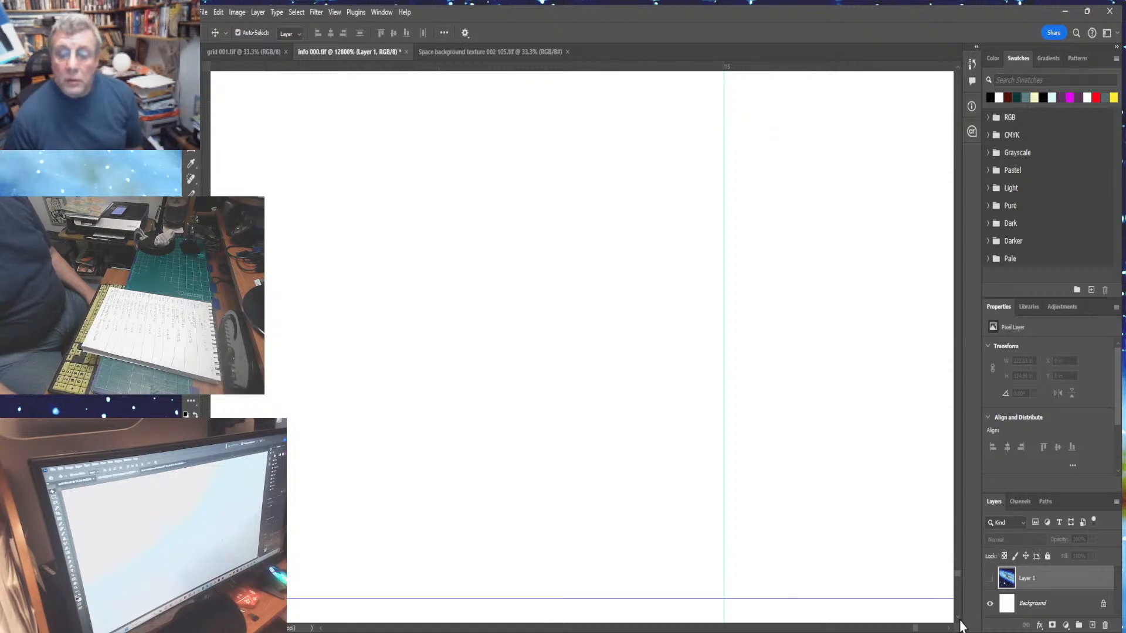
scroll(960, 625, down, 8)
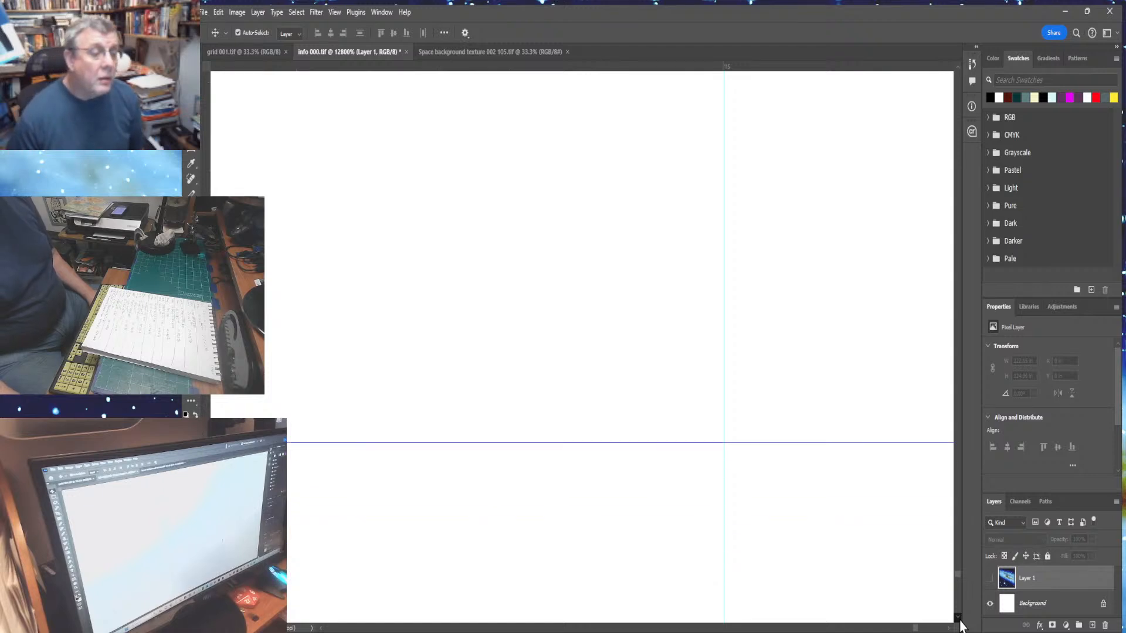
scroll(960, 625, down, 9)
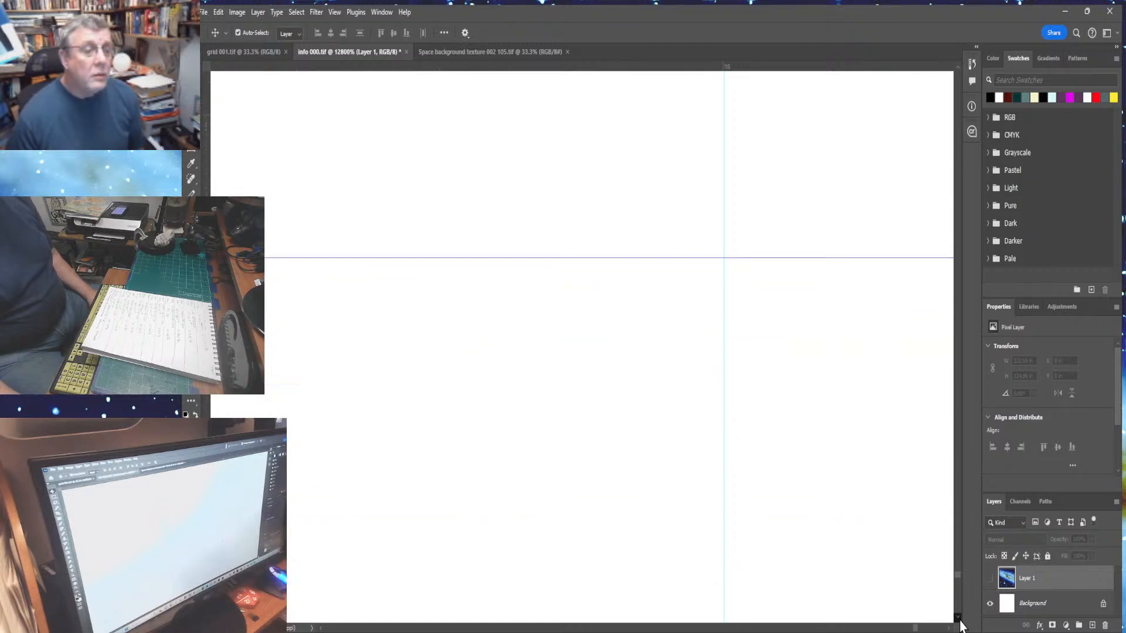
scroll(960, 625, down, 6)
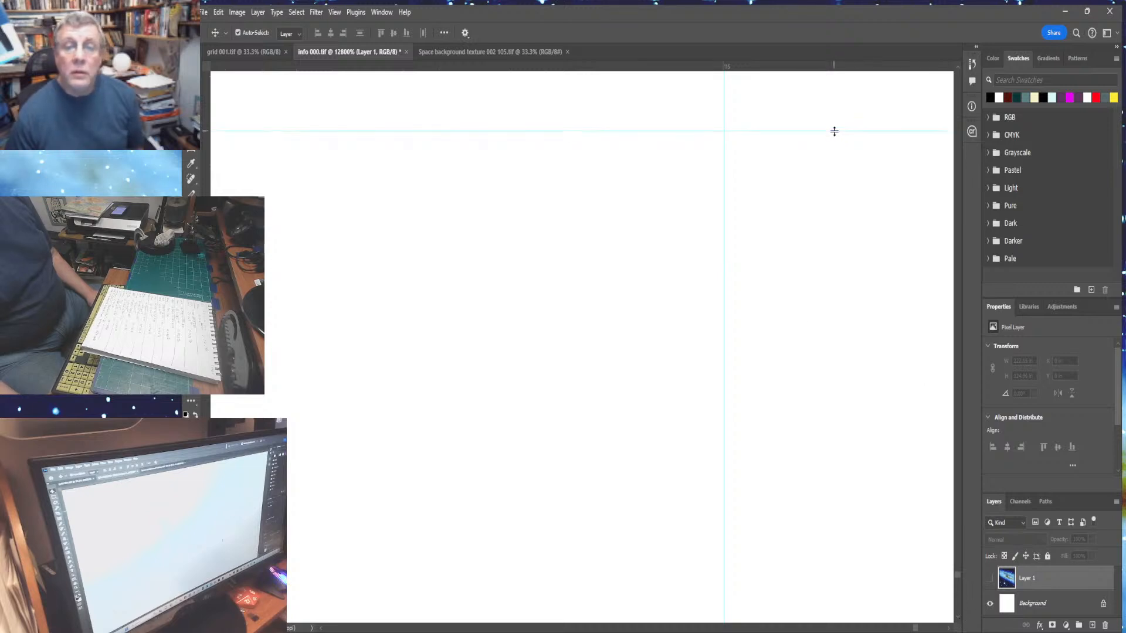
drag(833, 131, 828, 596)
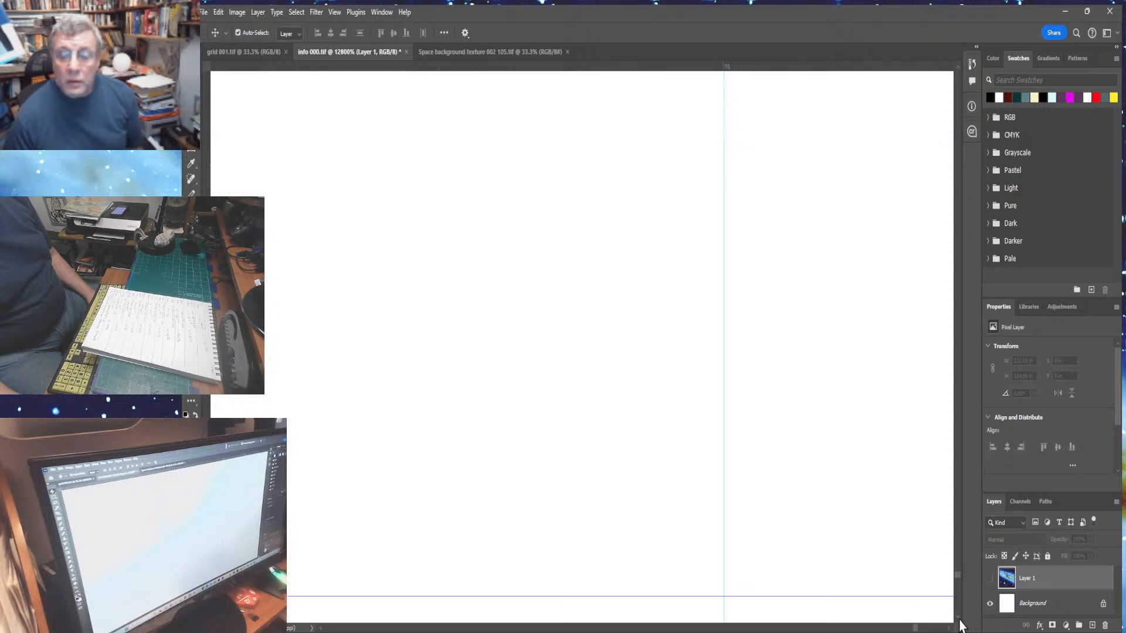
scroll(960, 624, down, 6)
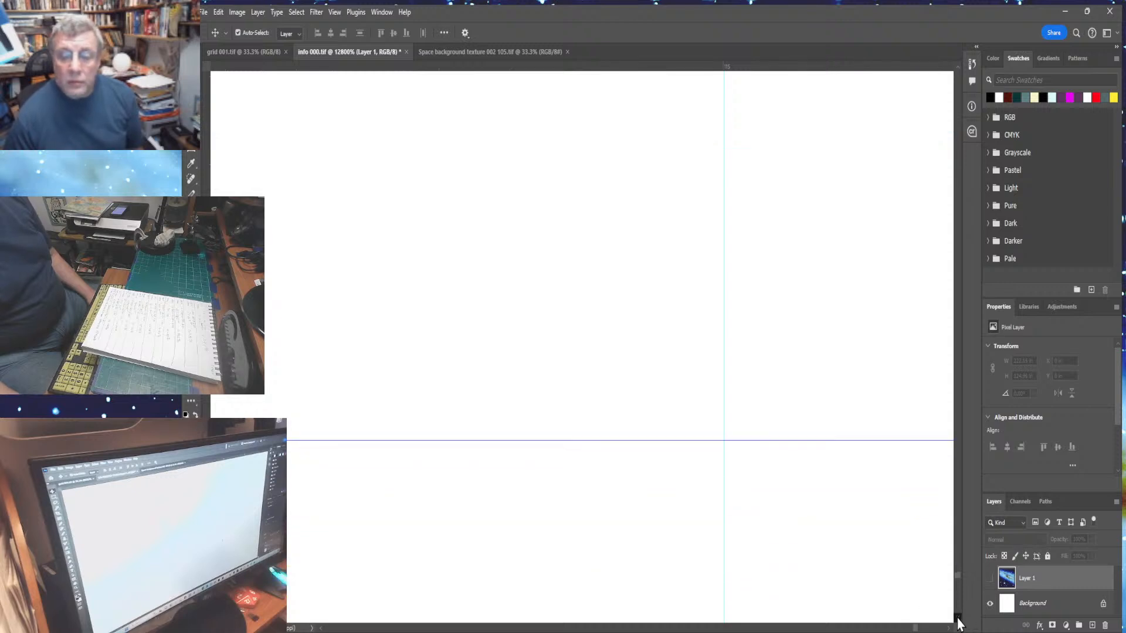
scroll(959, 625, down, 10)
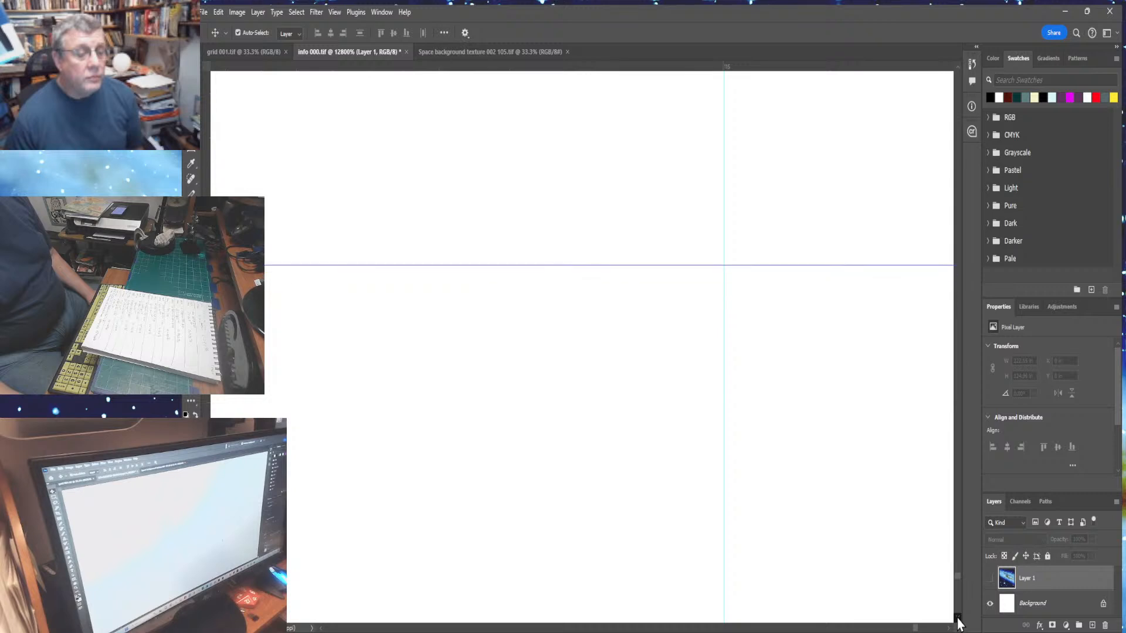
scroll(960, 625, down, 10)
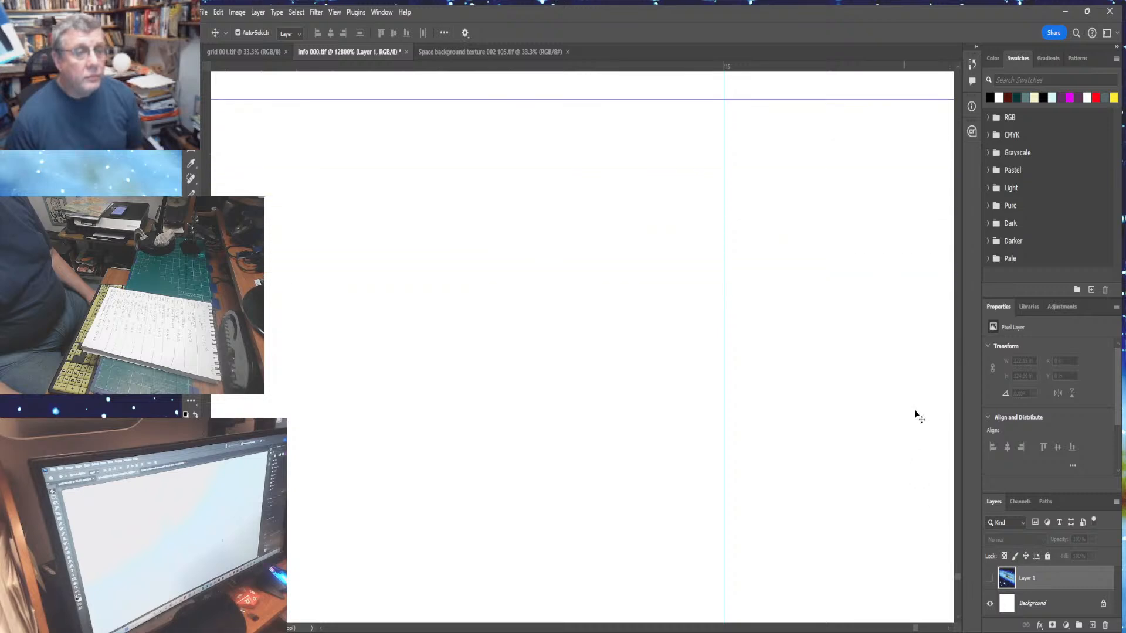
drag(788, 100, 807, 606)
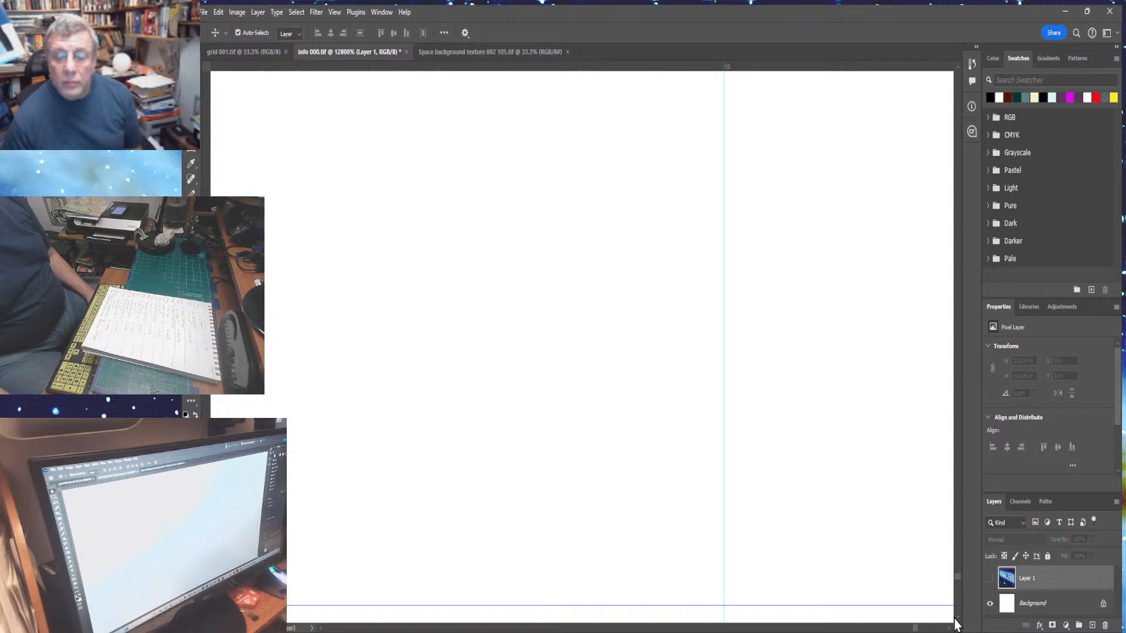
click(957, 617)
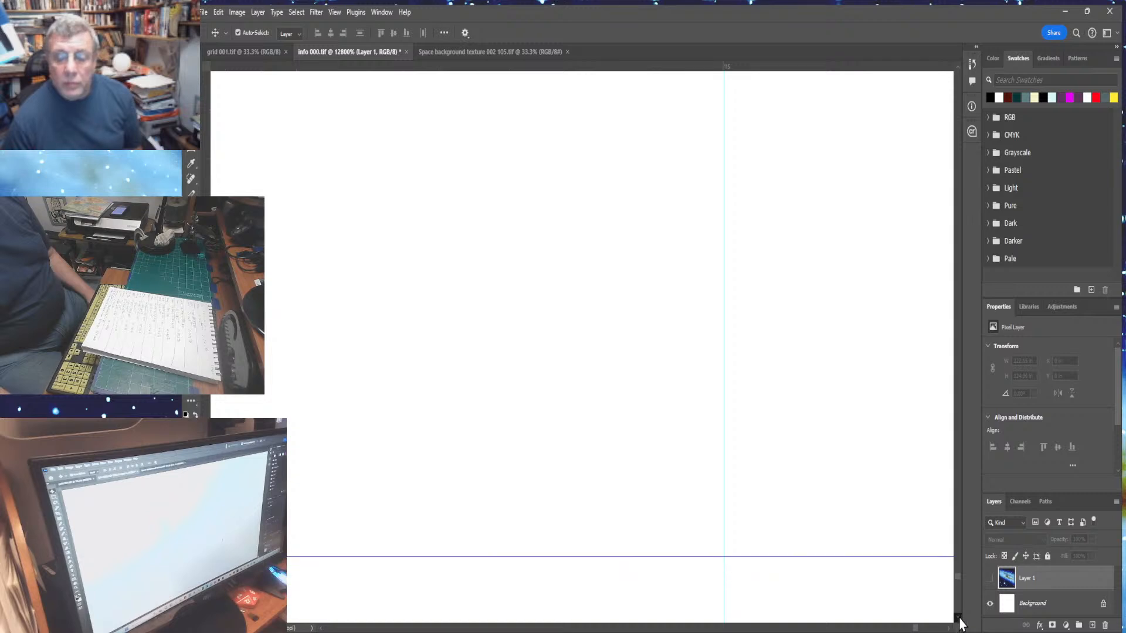
- Continue moving the horizontal guide down the canvas in repeated drags until it sits near the bottom edge
drag(959, 618, 958, 619)
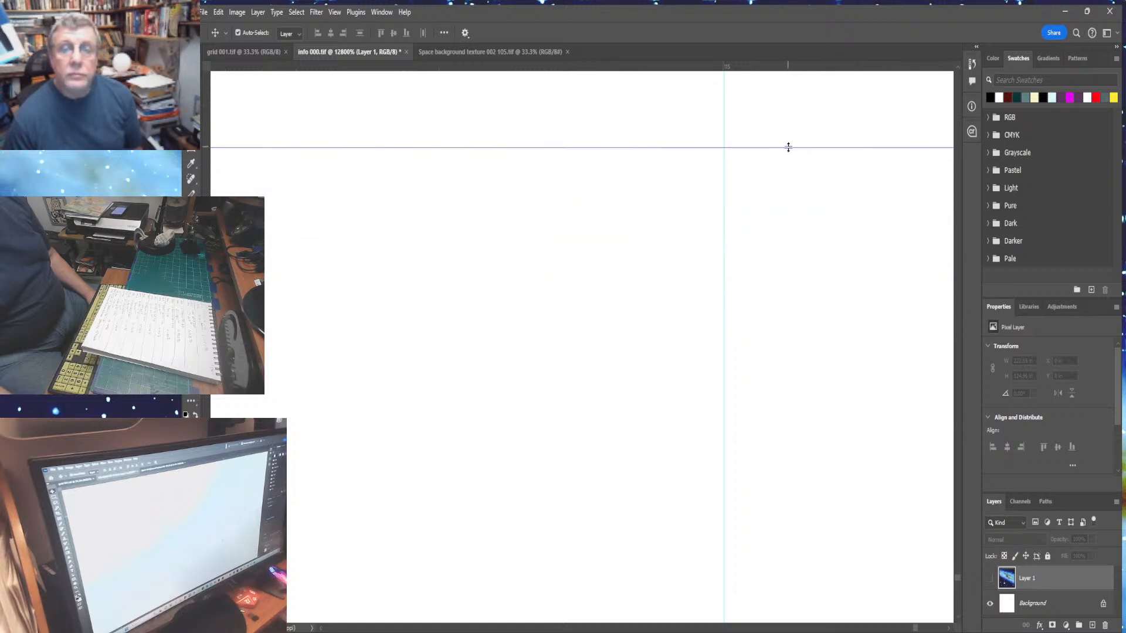
drag(787, 147, 847, 607)
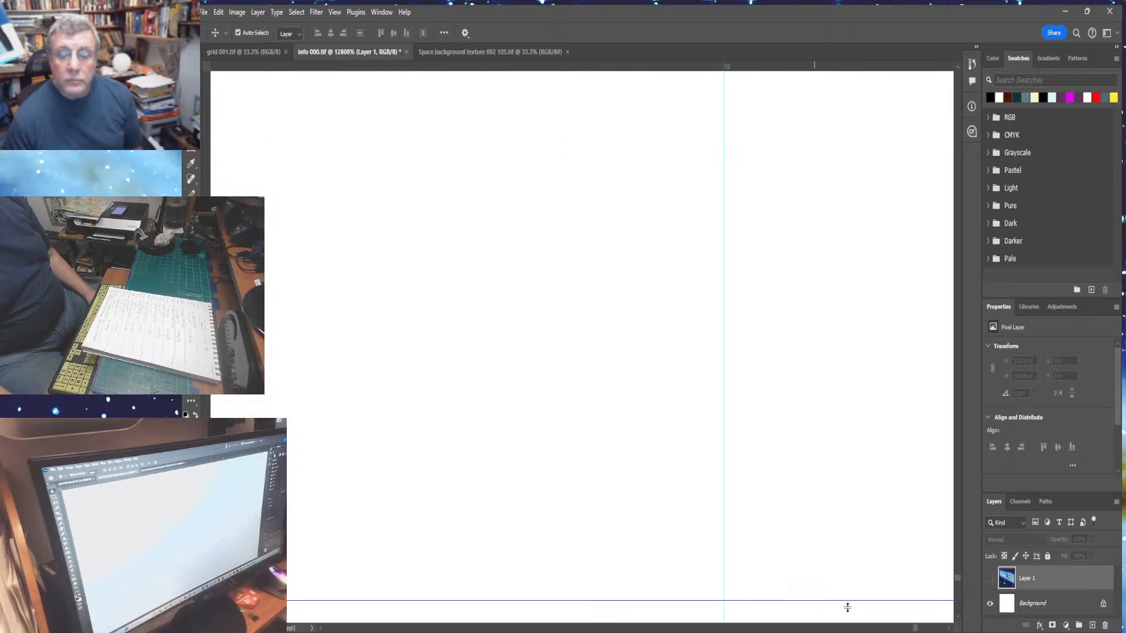
drag(957, 622, 958, 621)
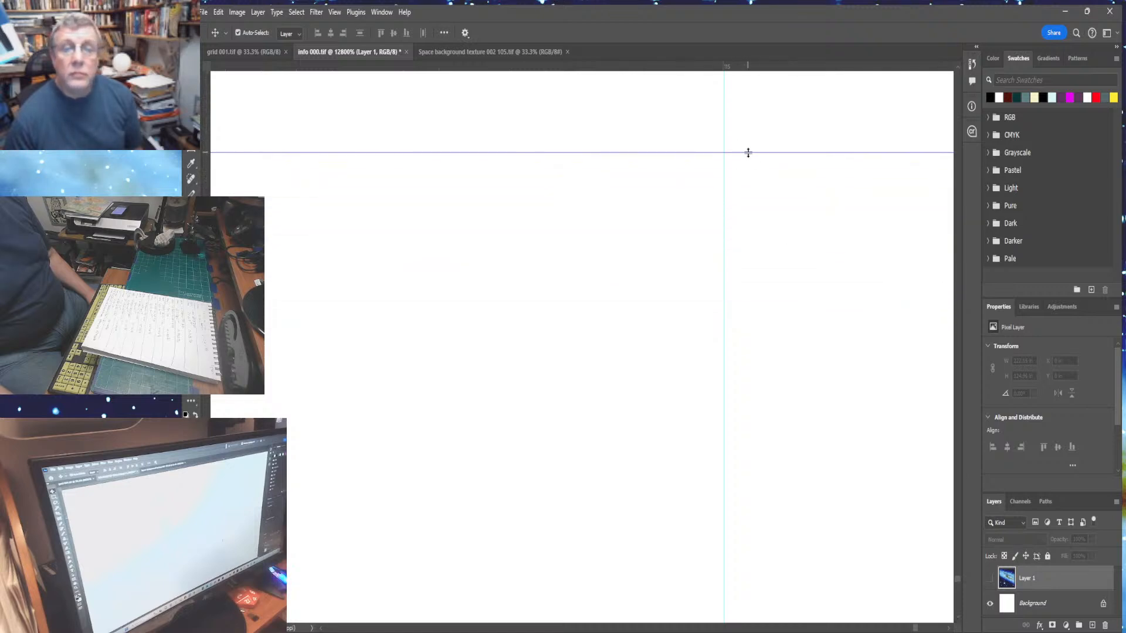
drag(748, 153, 768, 595)
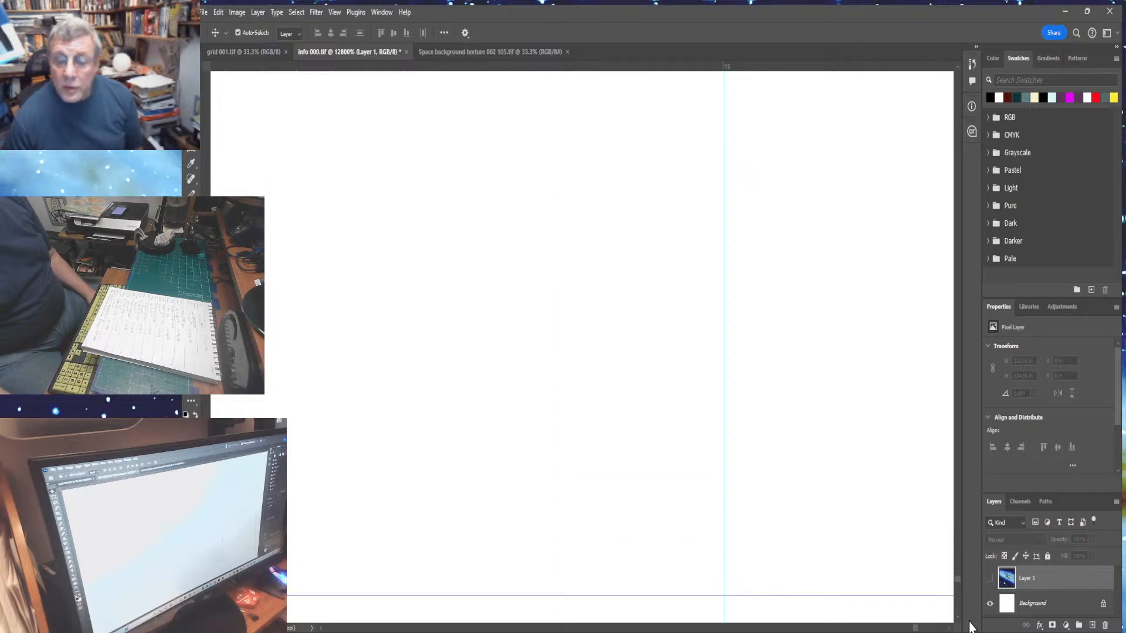
scroll(960, 622, down, 2)
scroll(959, 625, down, 10)
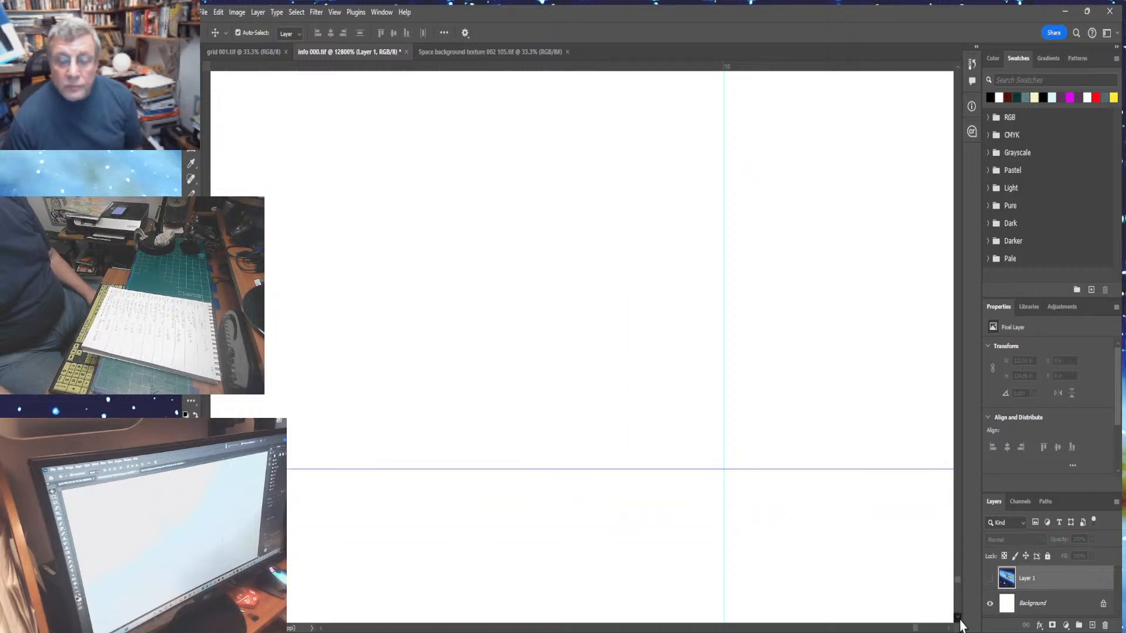
scroll(960, 625, down, 9)
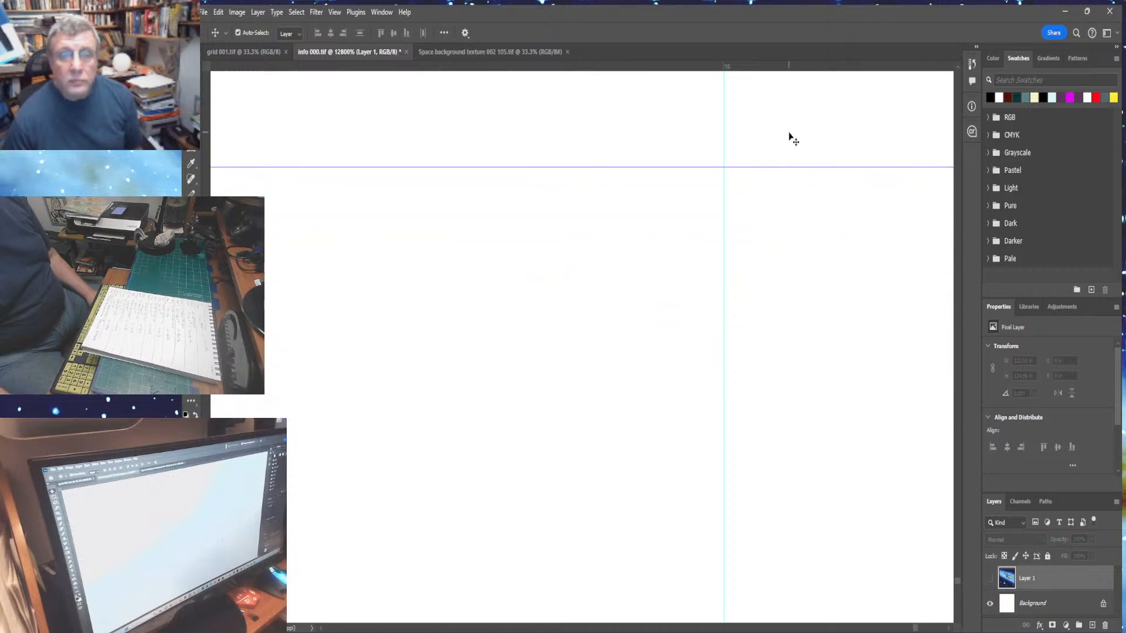
drag(784, 168, 799, 614)
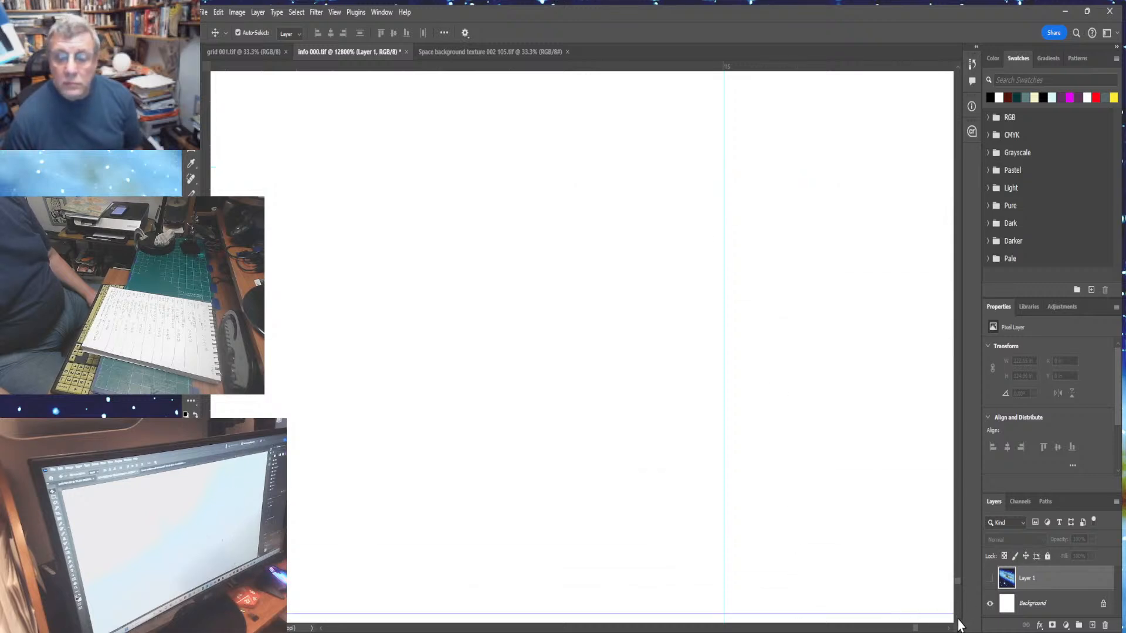
click(957, 618)
drag(958, 620, 958, 621)
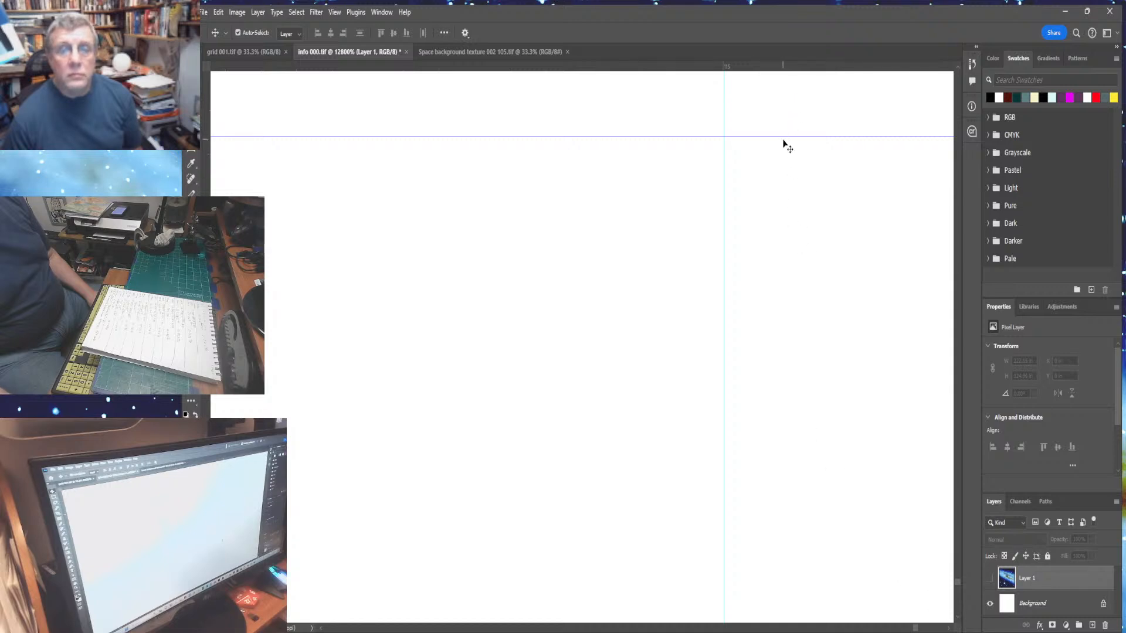
drag(783, 138, 781, 610)
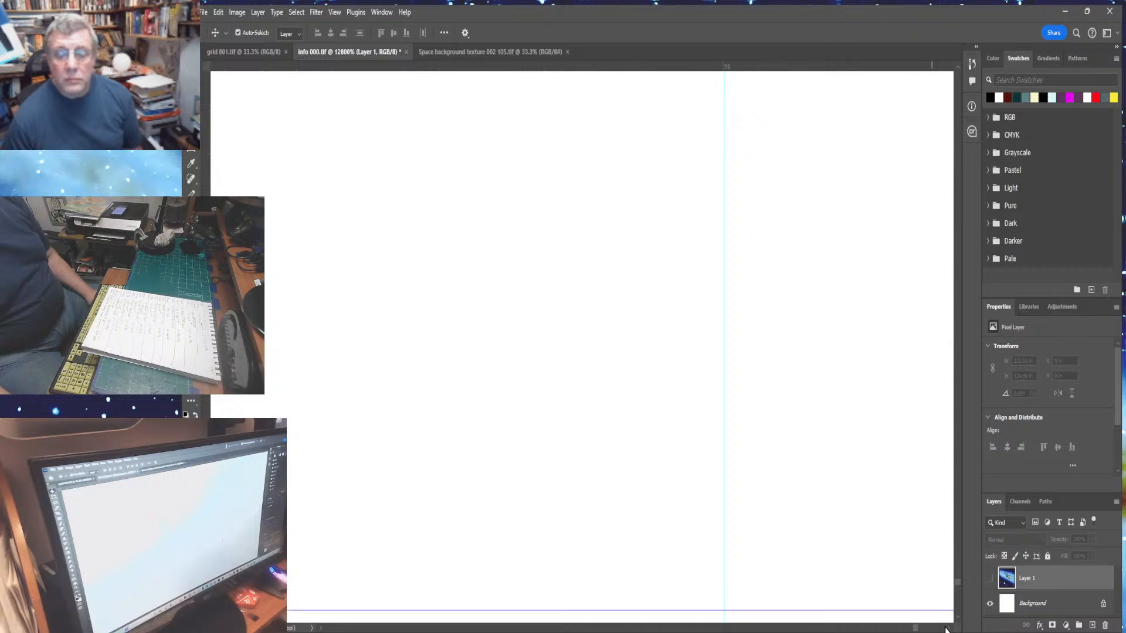
drag(958, 620, 956, 611)
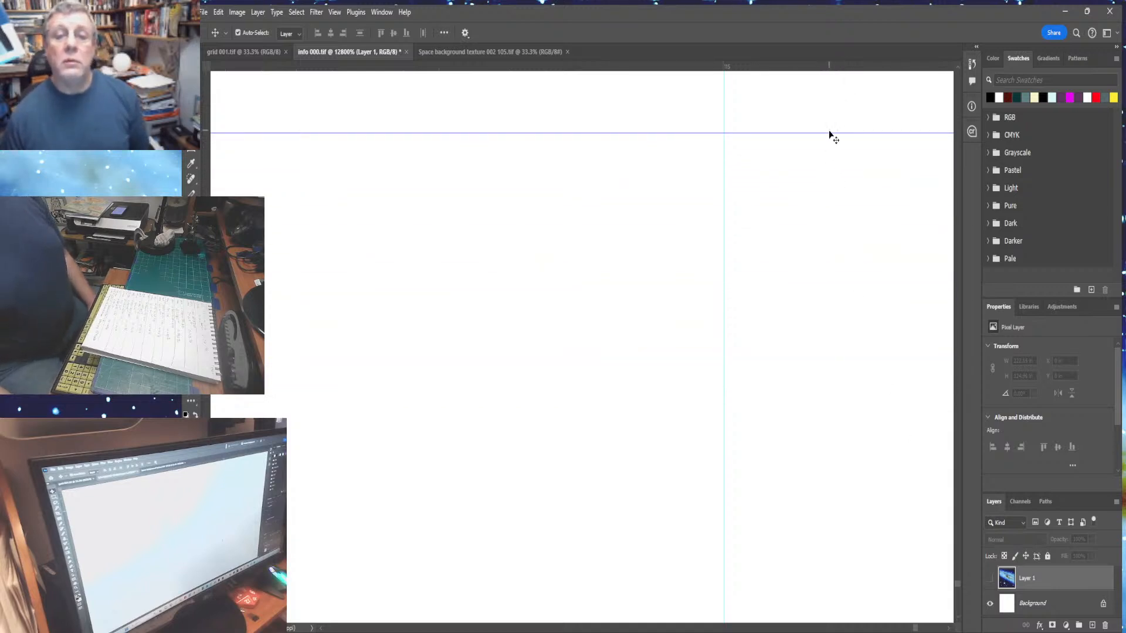
drag(826, 134, 827, 609)
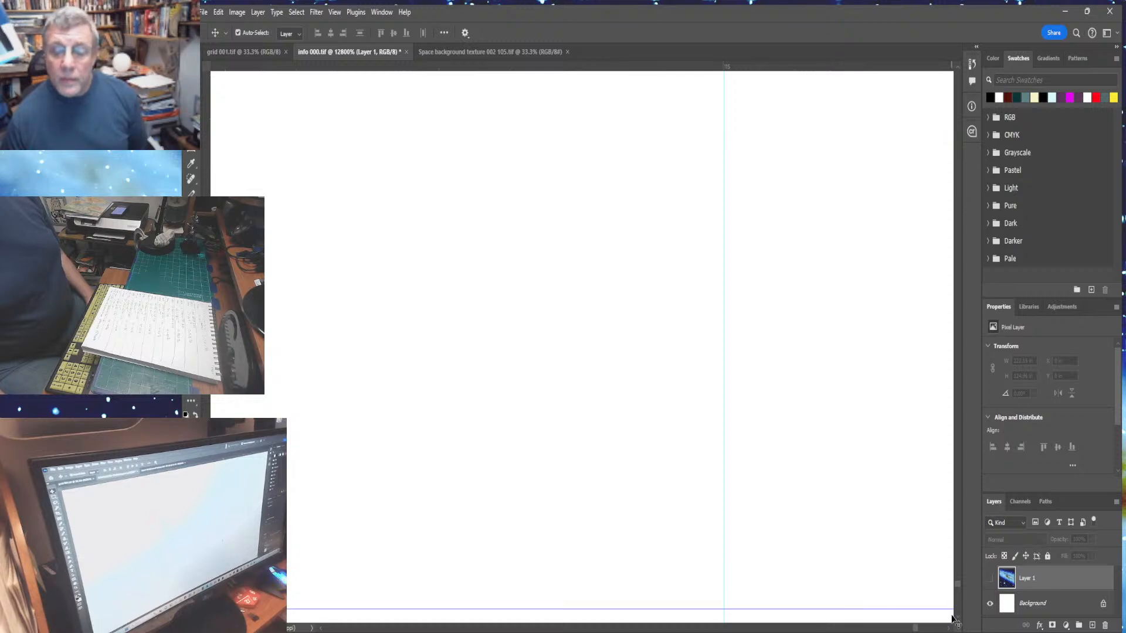
click(957, 618)
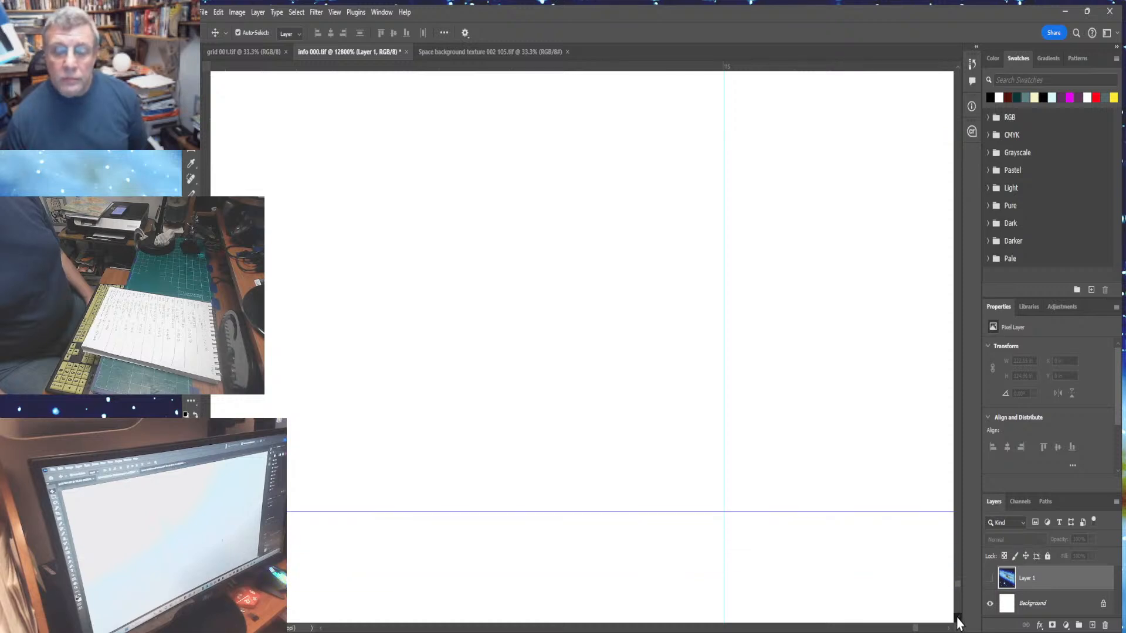
drag(957, 622, 958, 623)
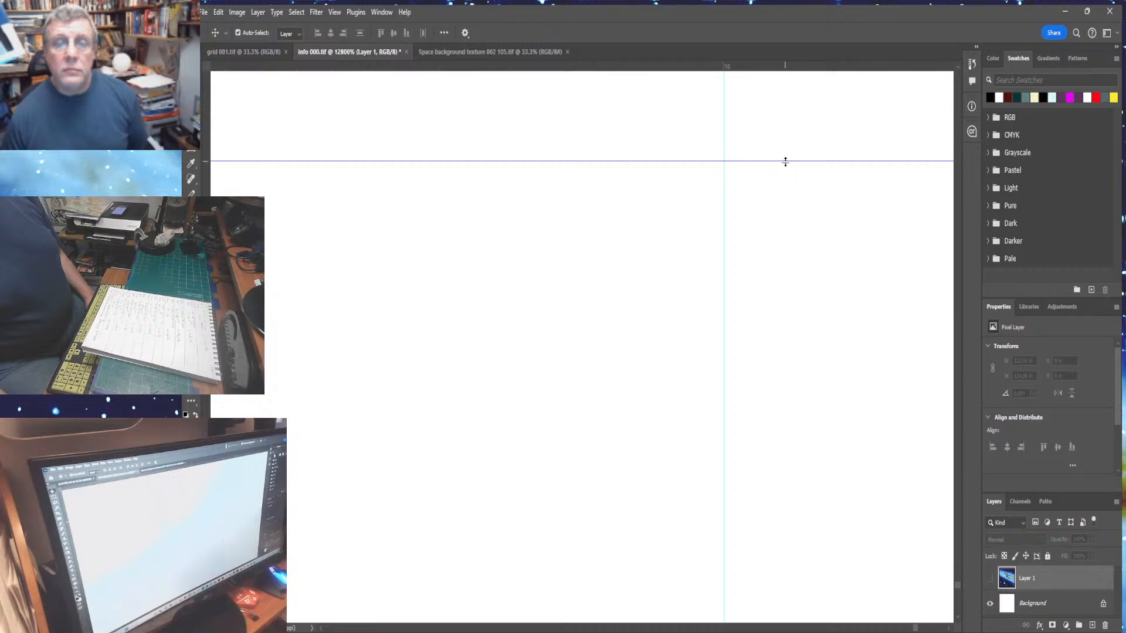
drag(786, 256, 835, 611)
scroll(960, 625, down, 5)
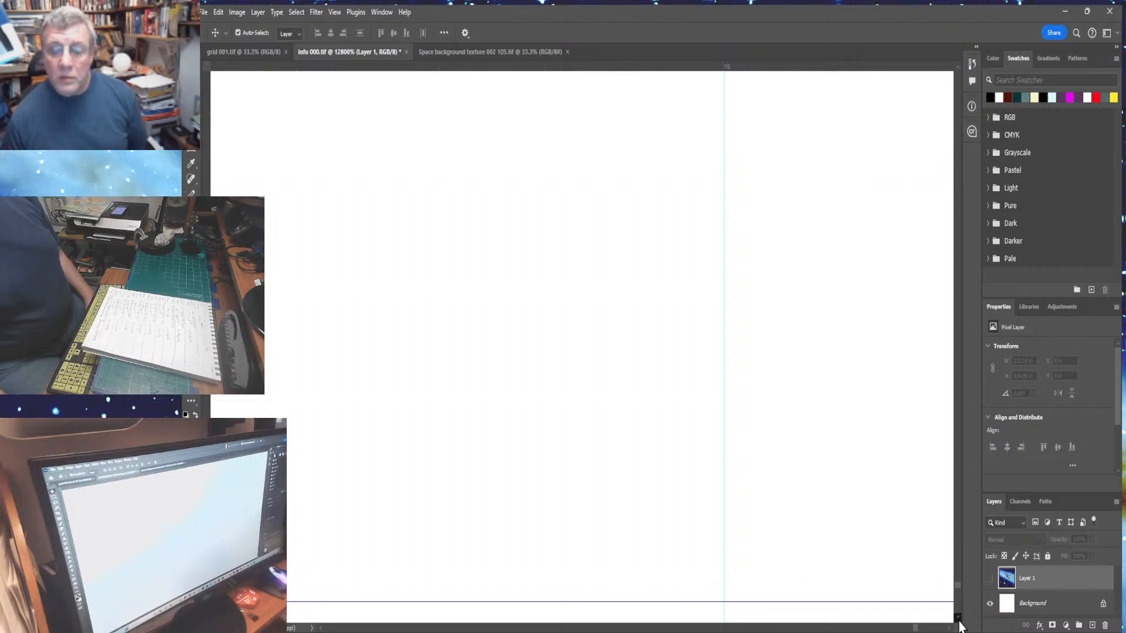
click(958, 620)
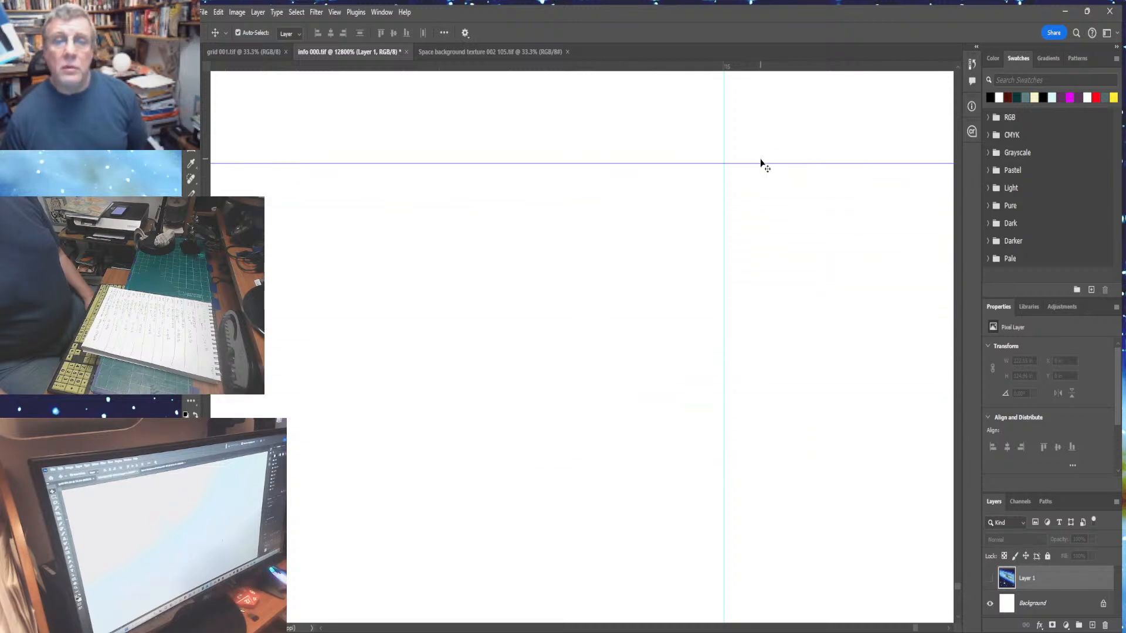
drag(760, 164, 793, 550)
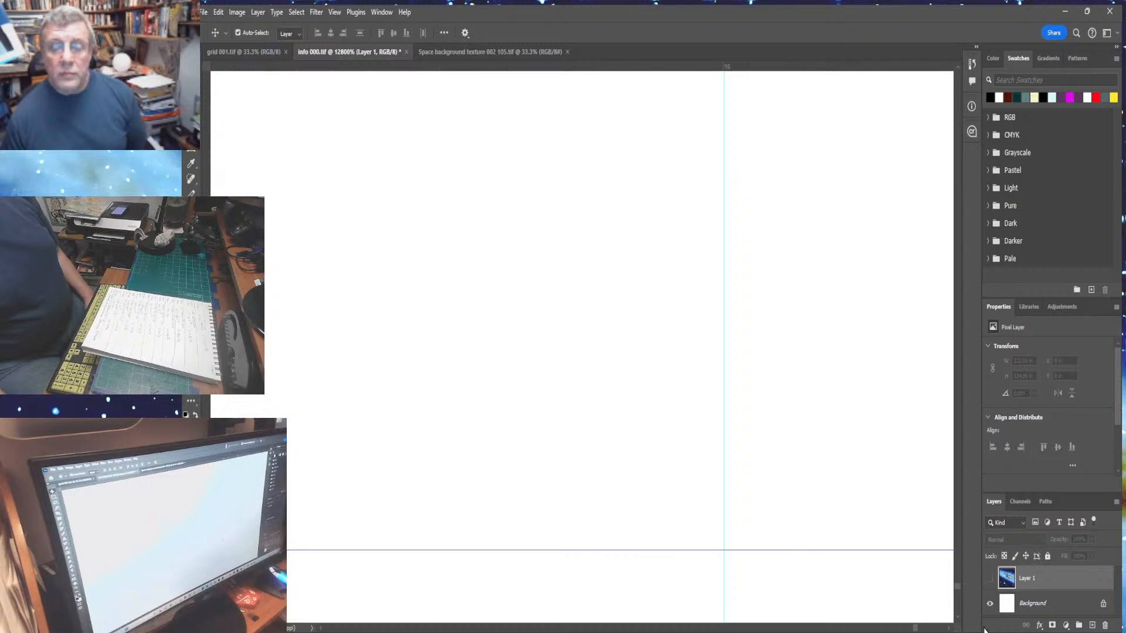
- Zoom in on the bottom margin and drag the extra horizontal guide lying below it off the canvas
key(ctrl+0)
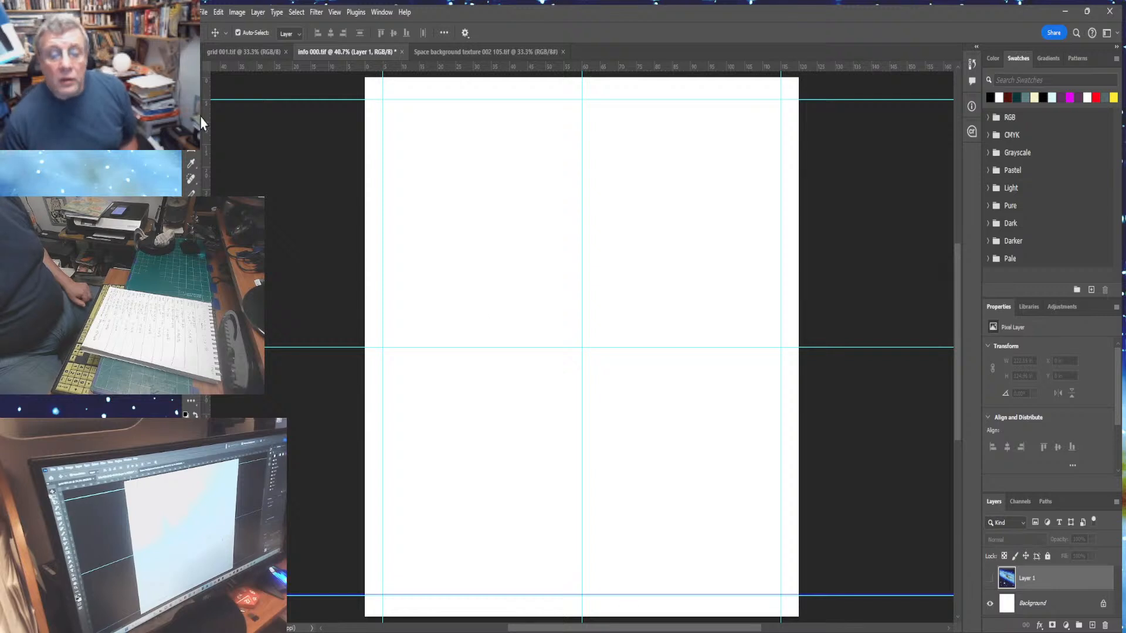
click(191, 398)
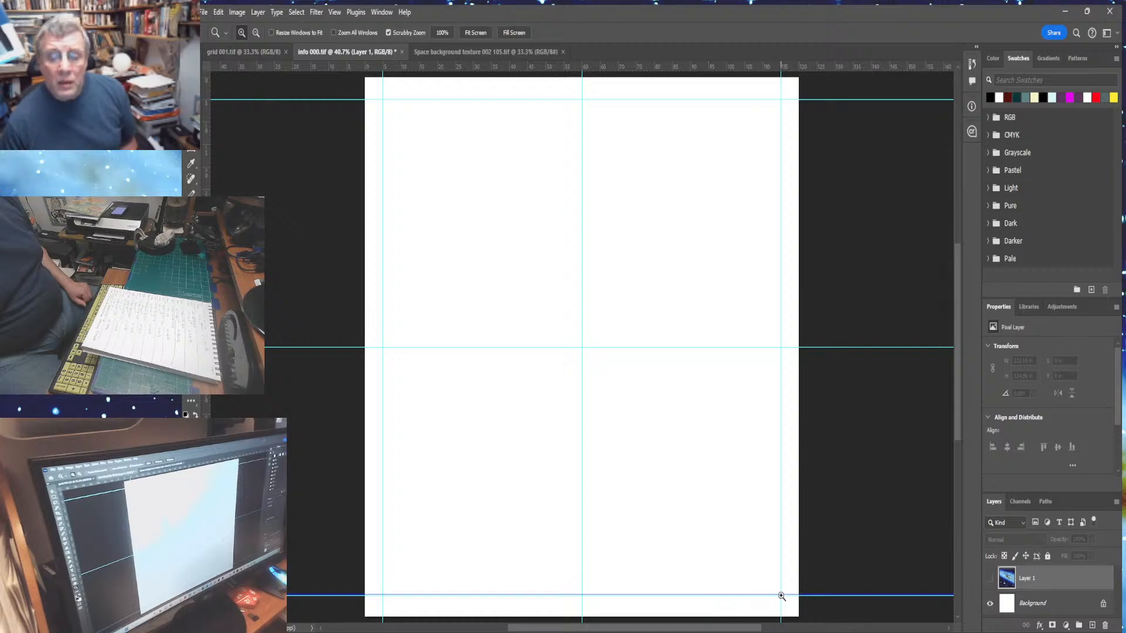
drag(781, 596, 782, 580)
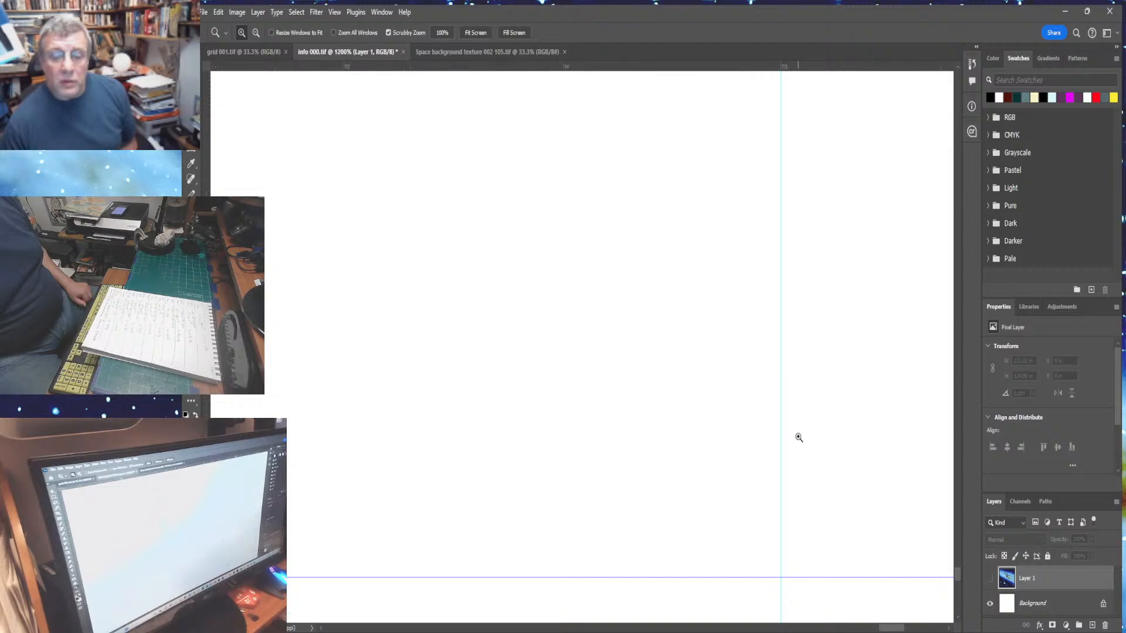
drag(798, 437, 798, 448)
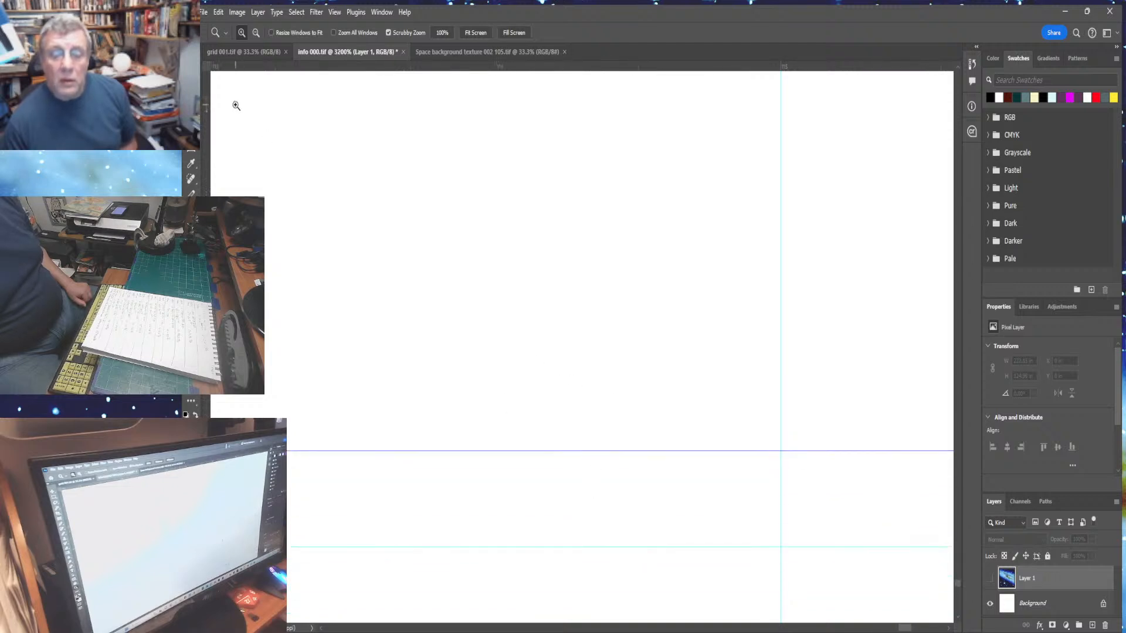
key(v)
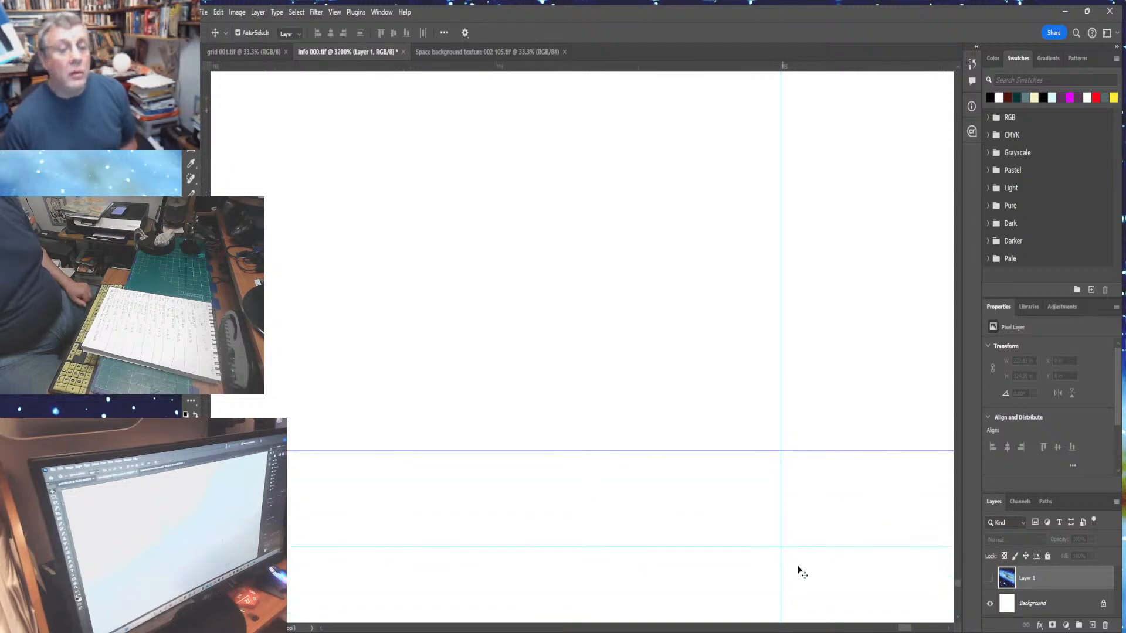
drag(802, 548, 842, 69)
key(ctrl+0)
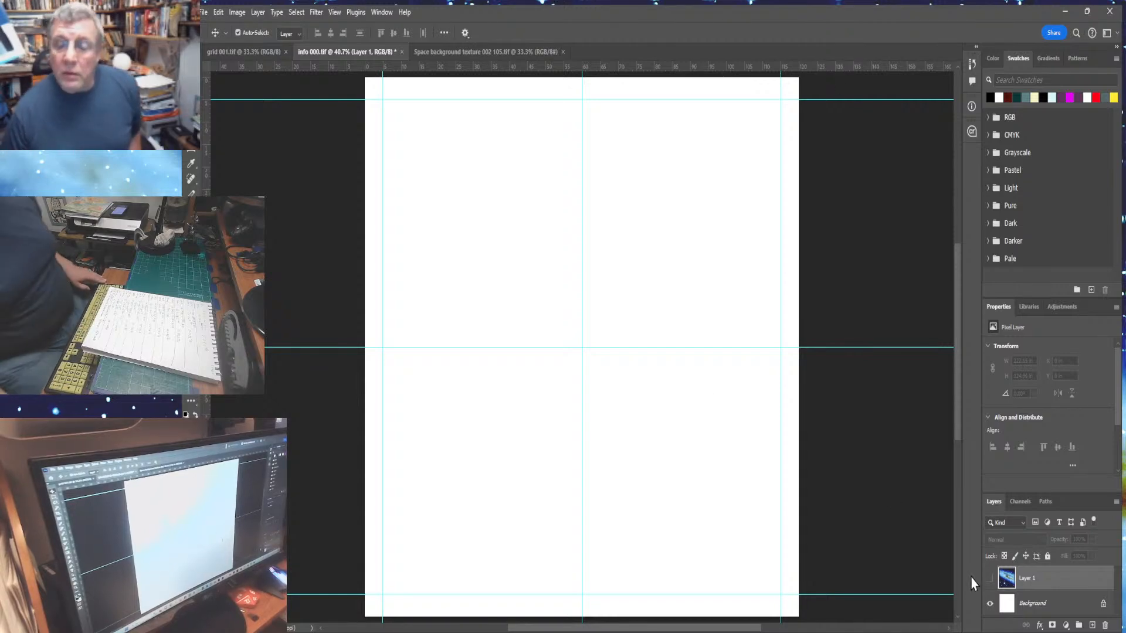
- Show the space background layer, scale it down to 120 in high and shift it across the canvas
click(989, 579)
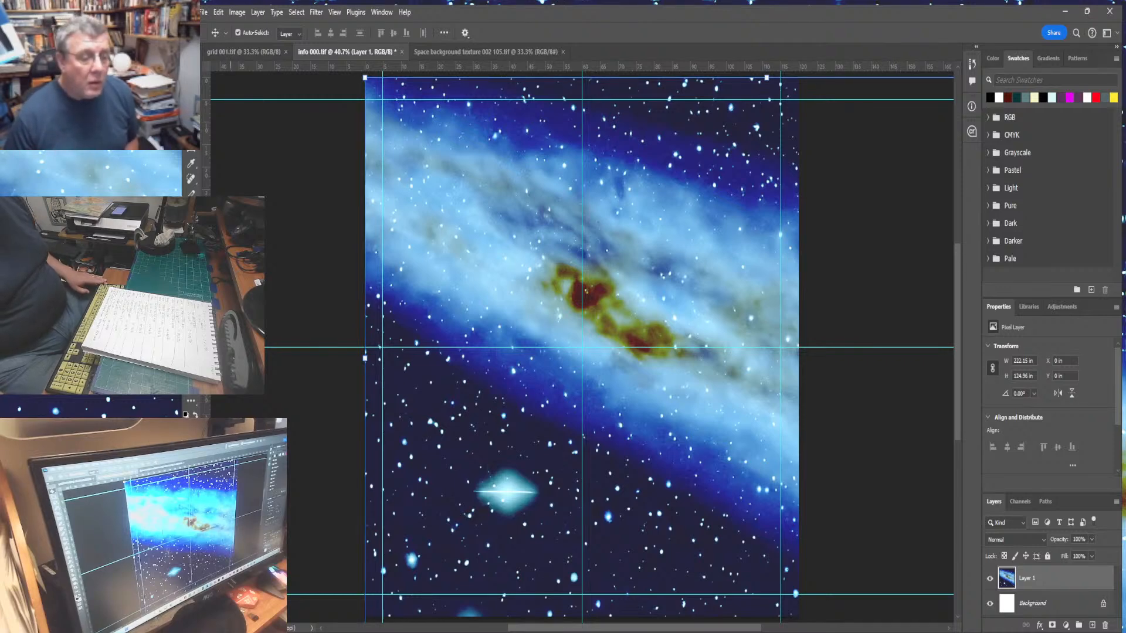
key(ctrl+minus)
key(ctrl+minus)
key(ctrl+minus)
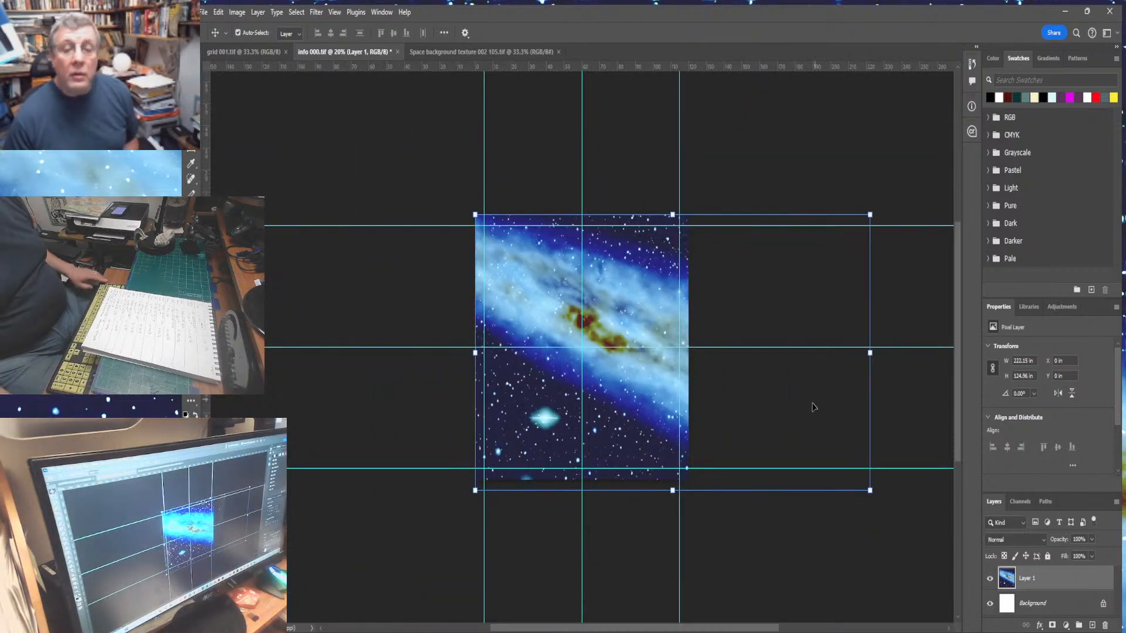
click(671, 490)
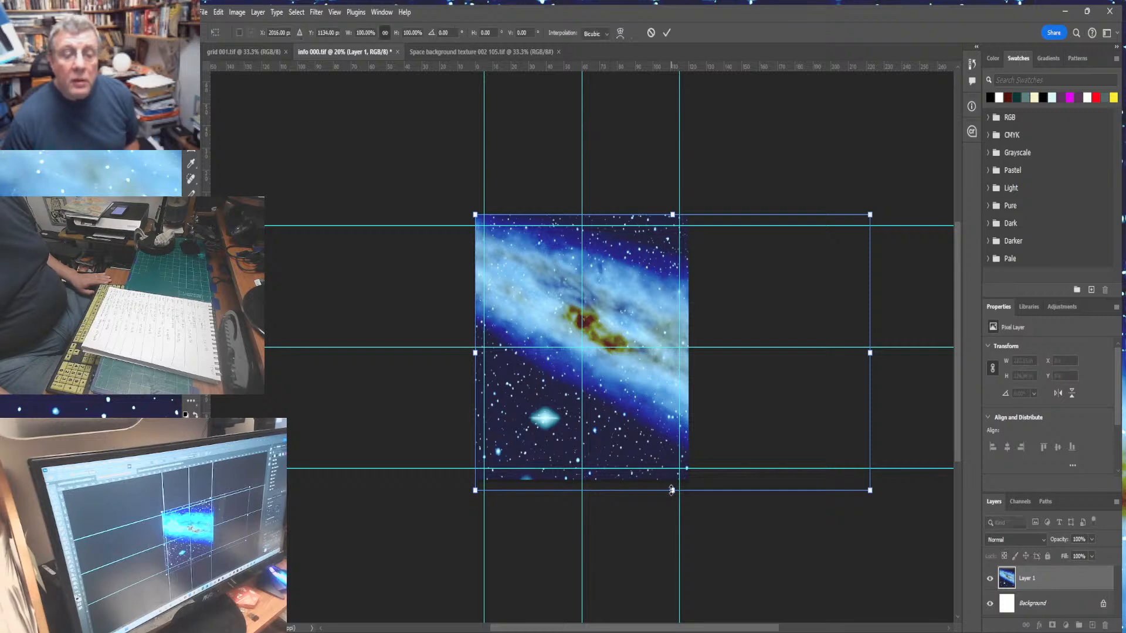
drag(671, 490, 670, 482)
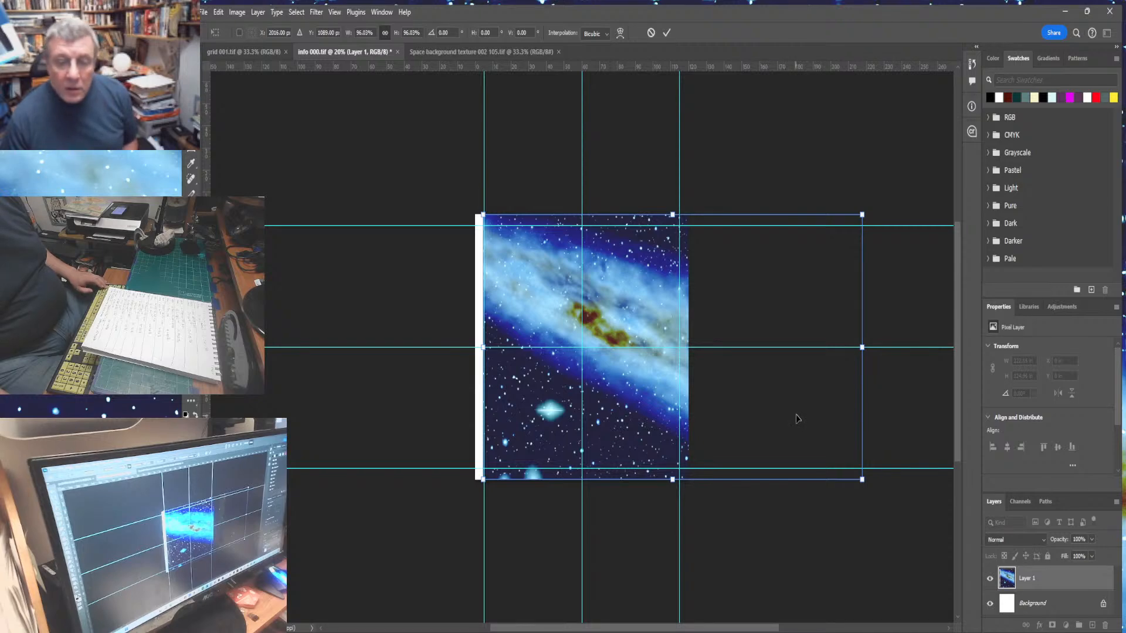
drag(791, 417, 705, 415)
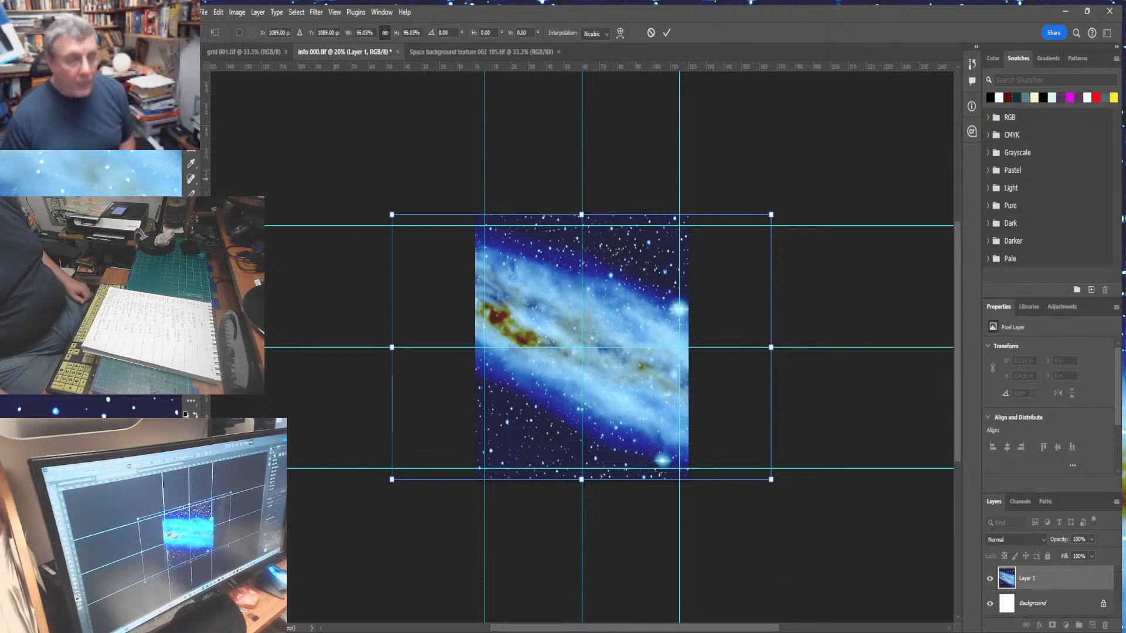
key(Return)
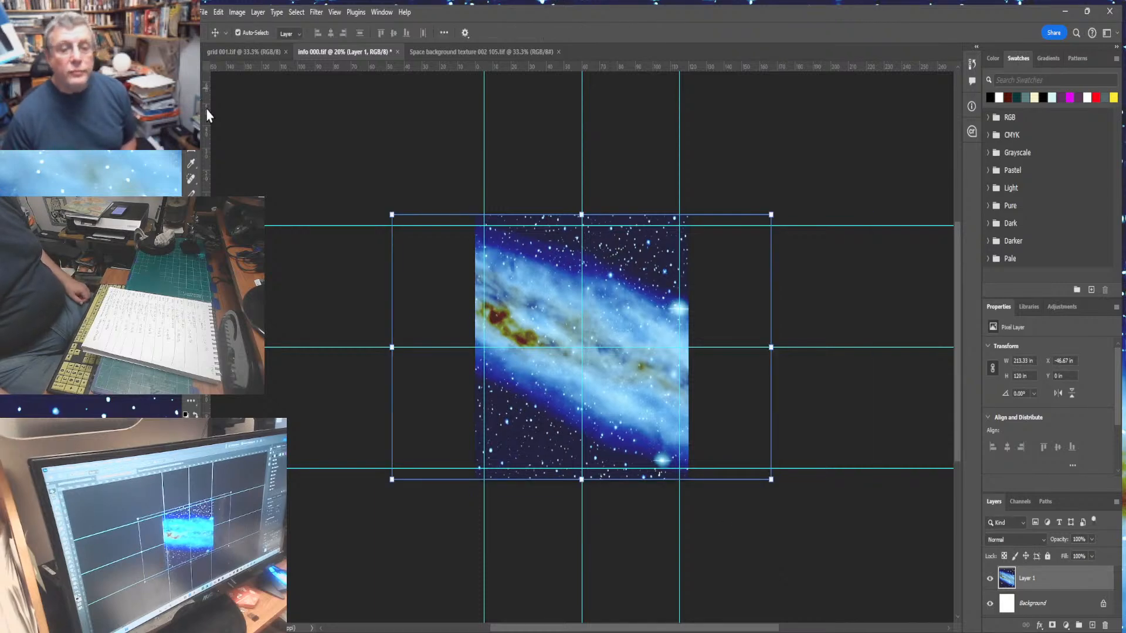
- Save the document
click(440, 130)
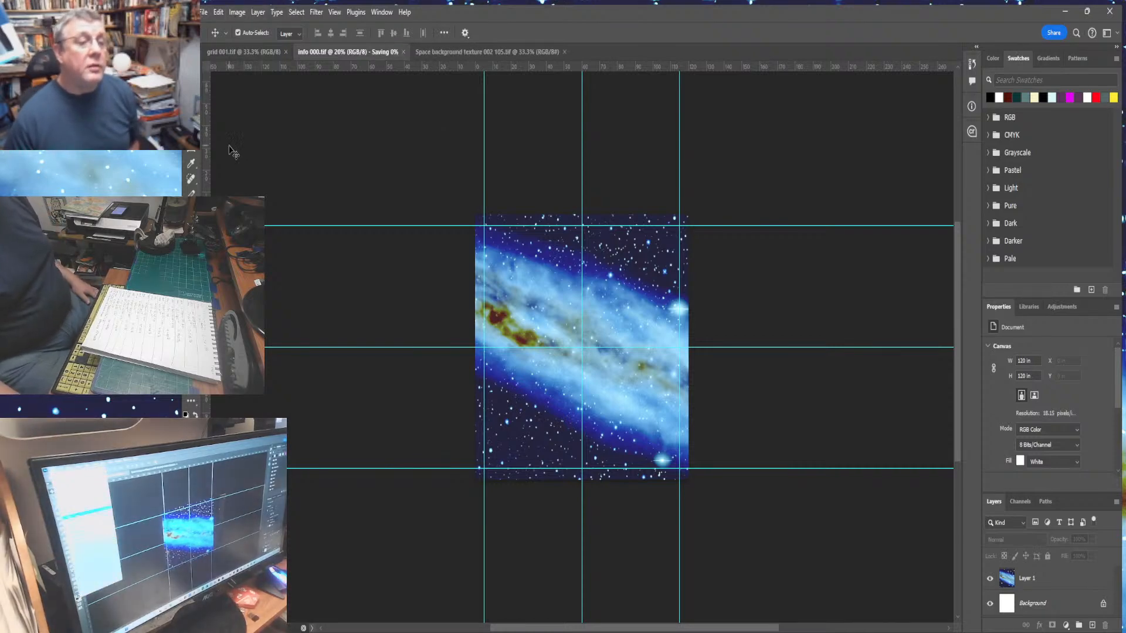
key(ctrl+s)
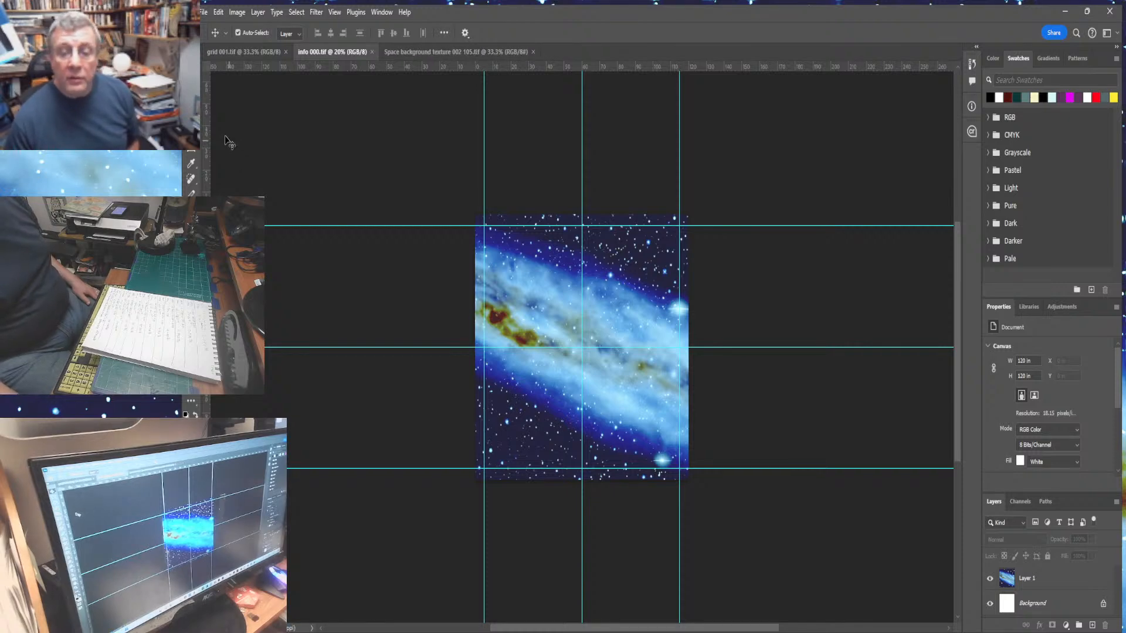
- Draw a rectangular marquee selection snapped to the four margin guides
key(m)
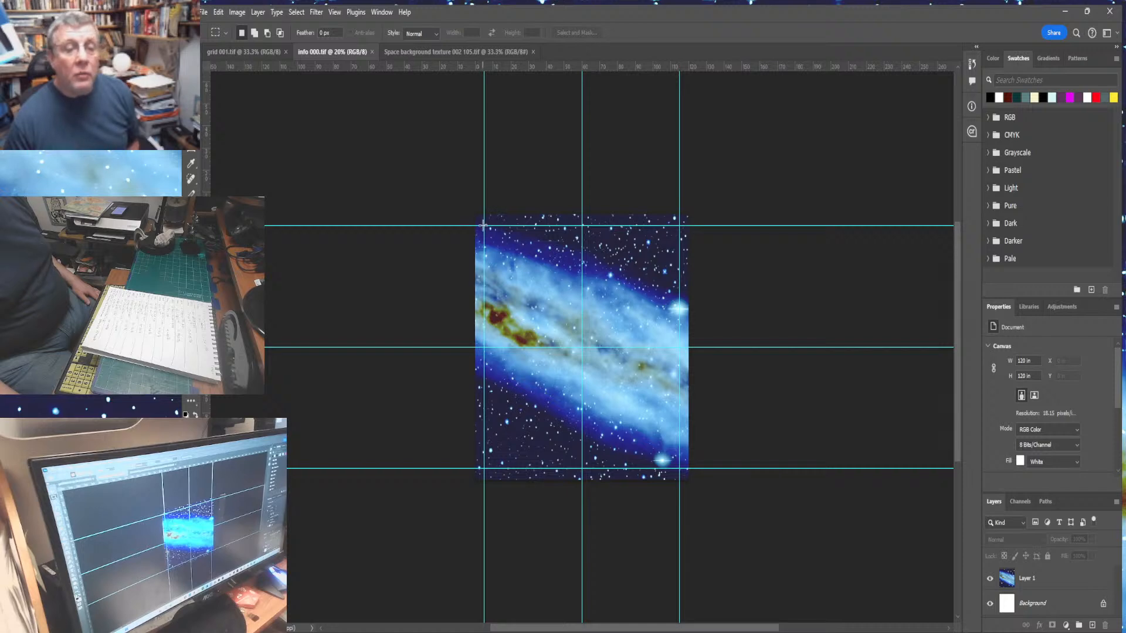
drag(484, 225, 684, 468)
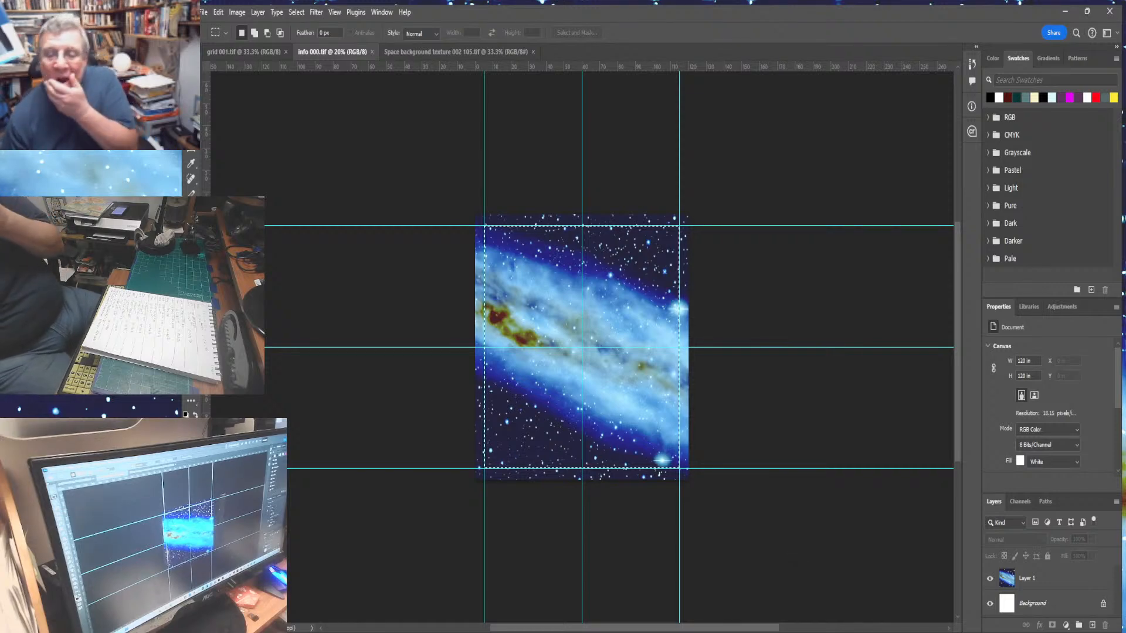
- Add a new empty layer above the space background layer
click(1043, 578)
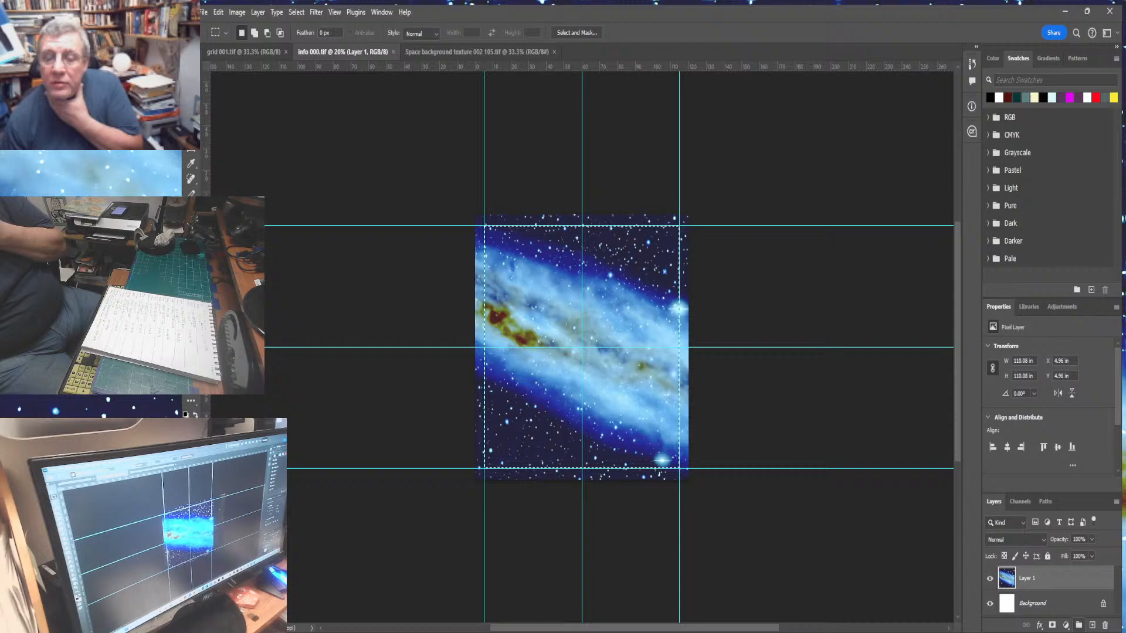
click(1091, 625)
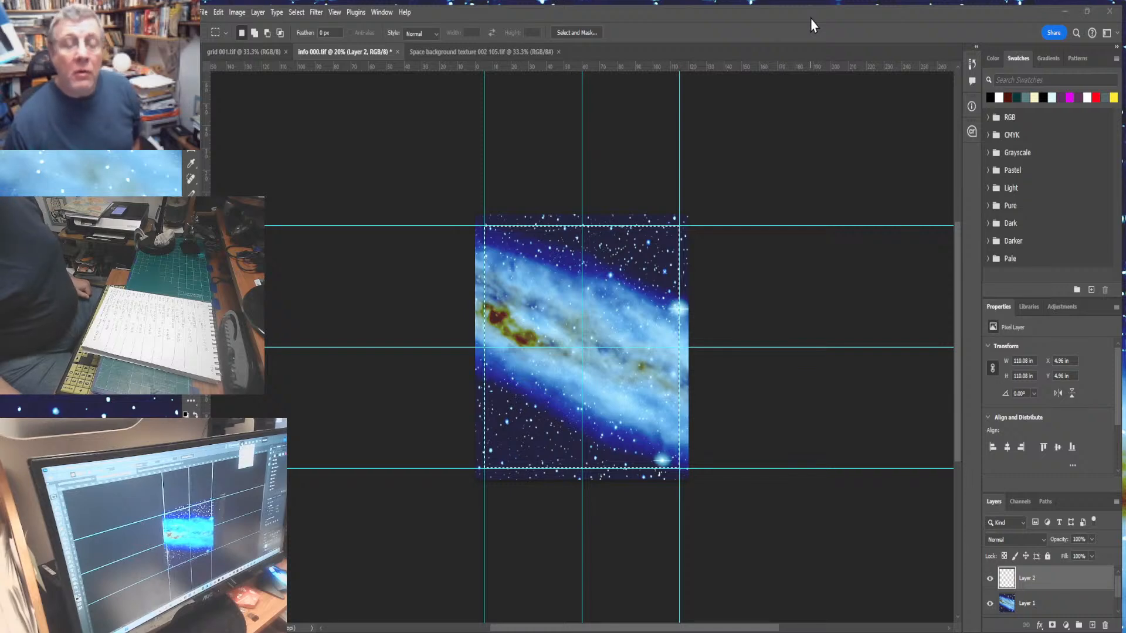
click(842, 88)
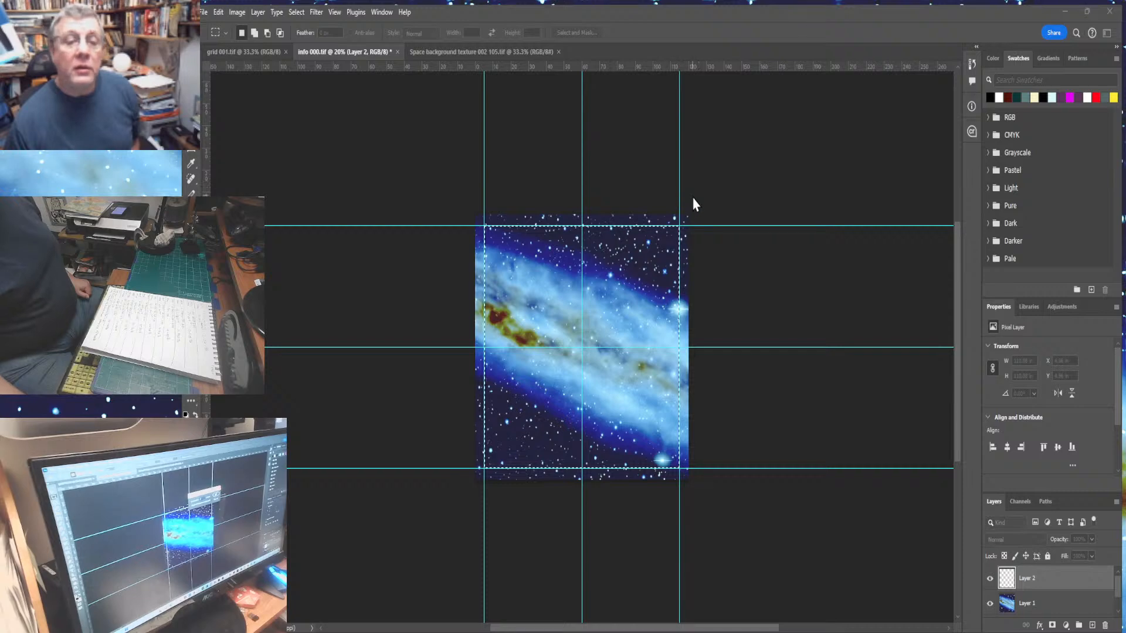
- Shrink the margin selection inward and feather it so its corners become rounded
key(Return)
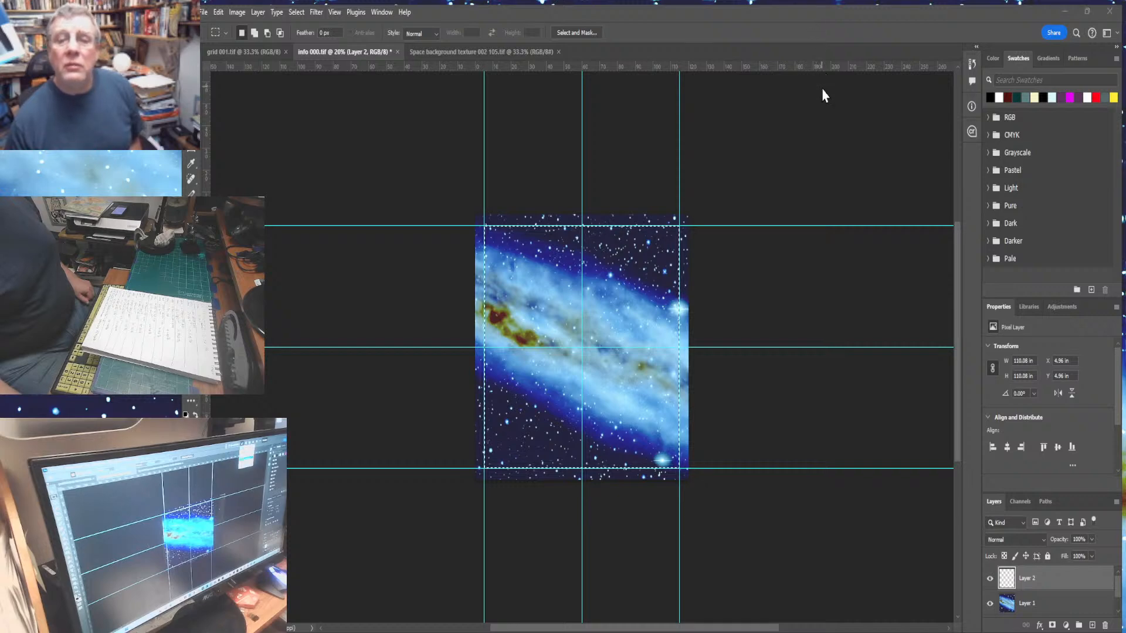
key(shift+F5)
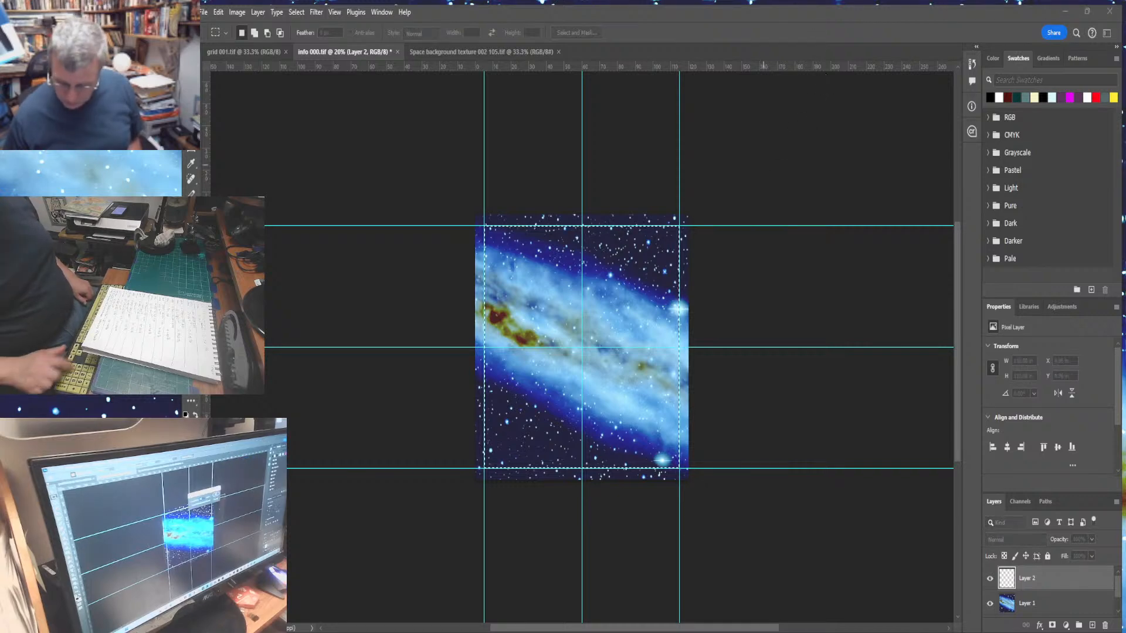
key(Escape)
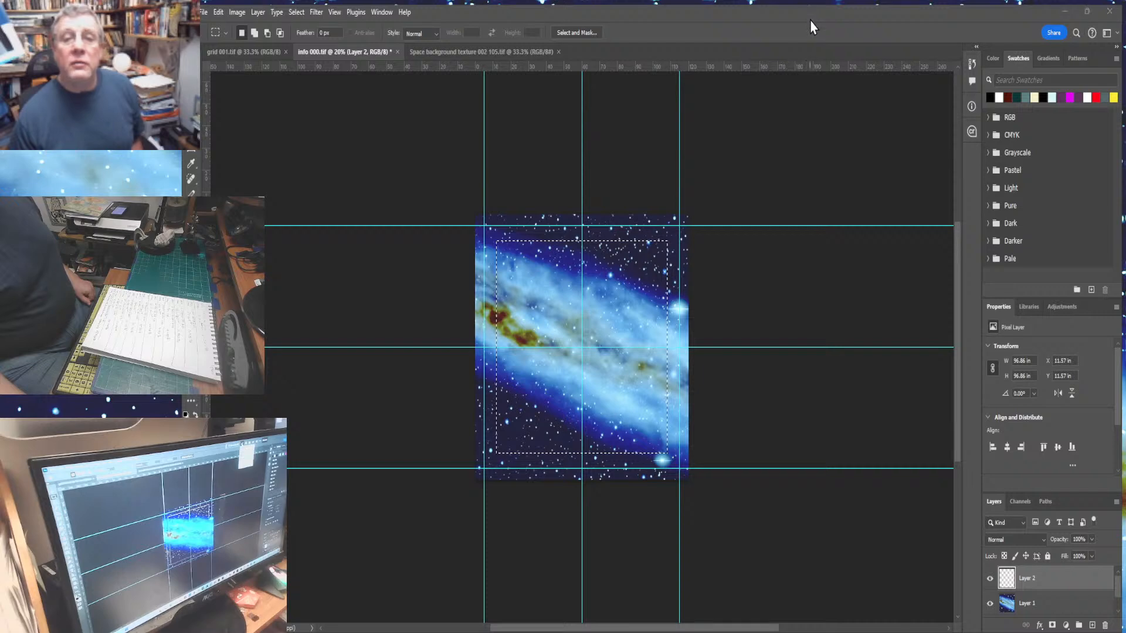
key(shift+F6)
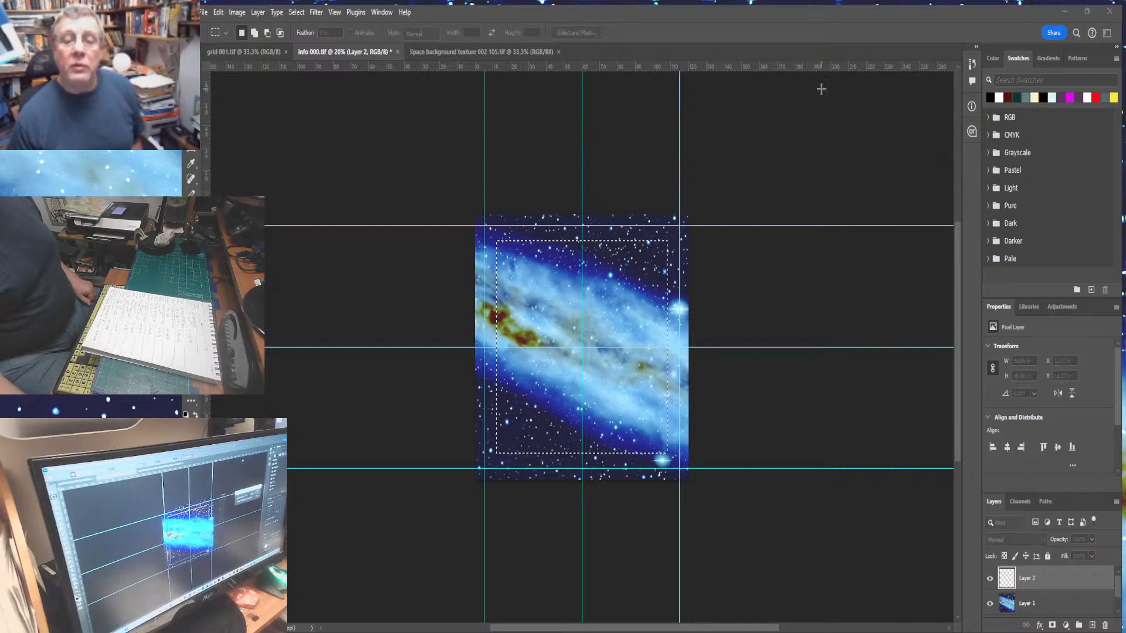
key(Return)
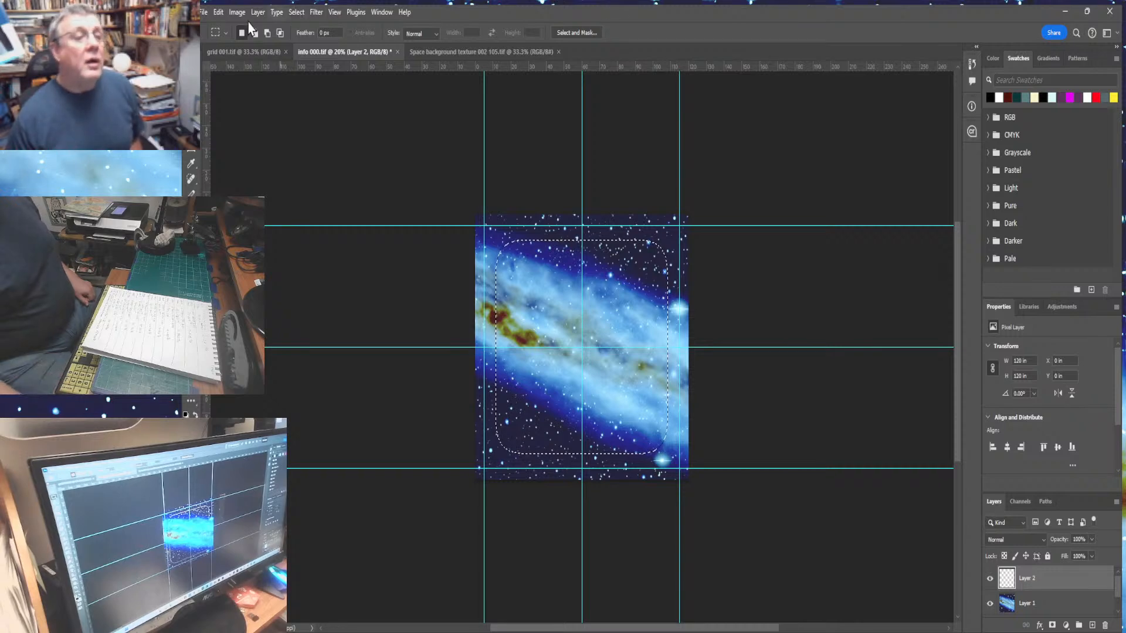
- Fill the feathered selection with white on the new layer
click(222, 16)
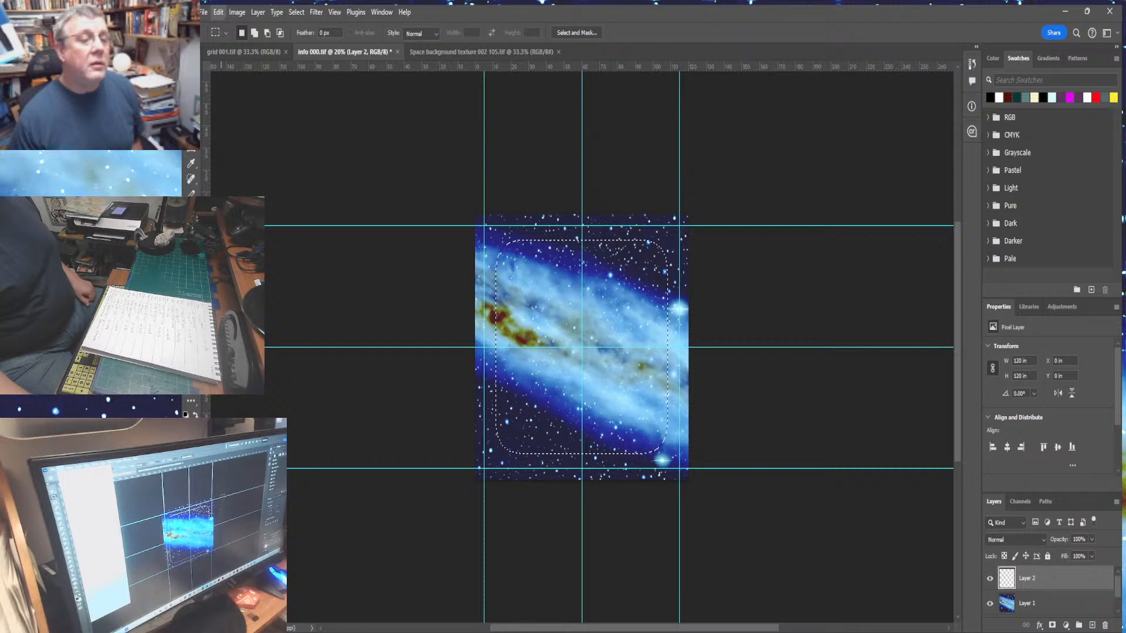
click(225, 208)
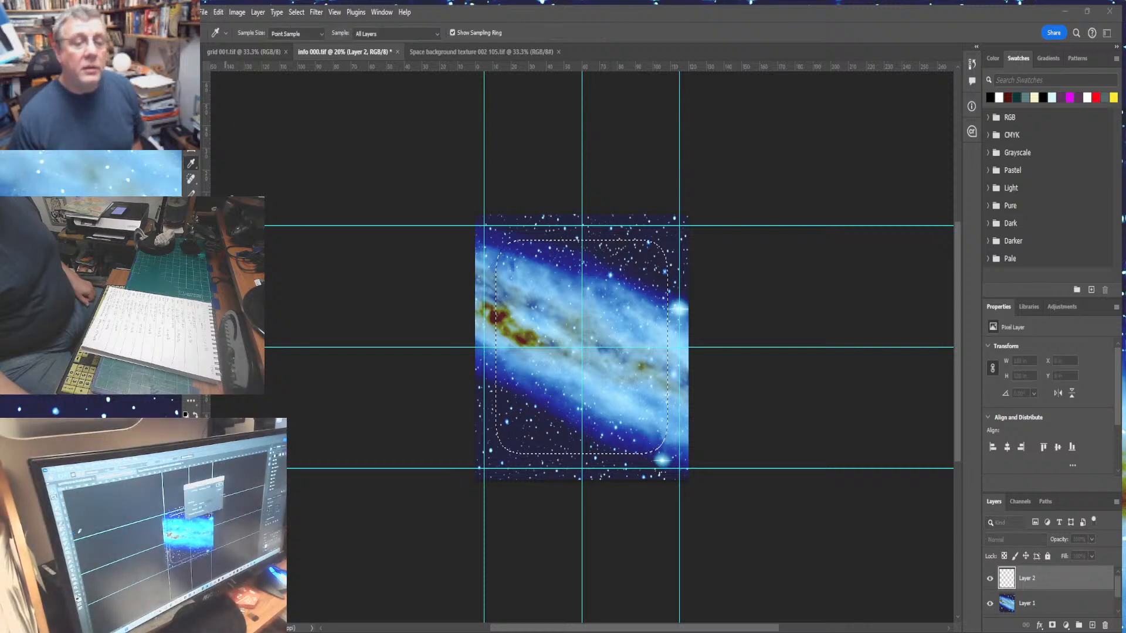
click(713, 169)
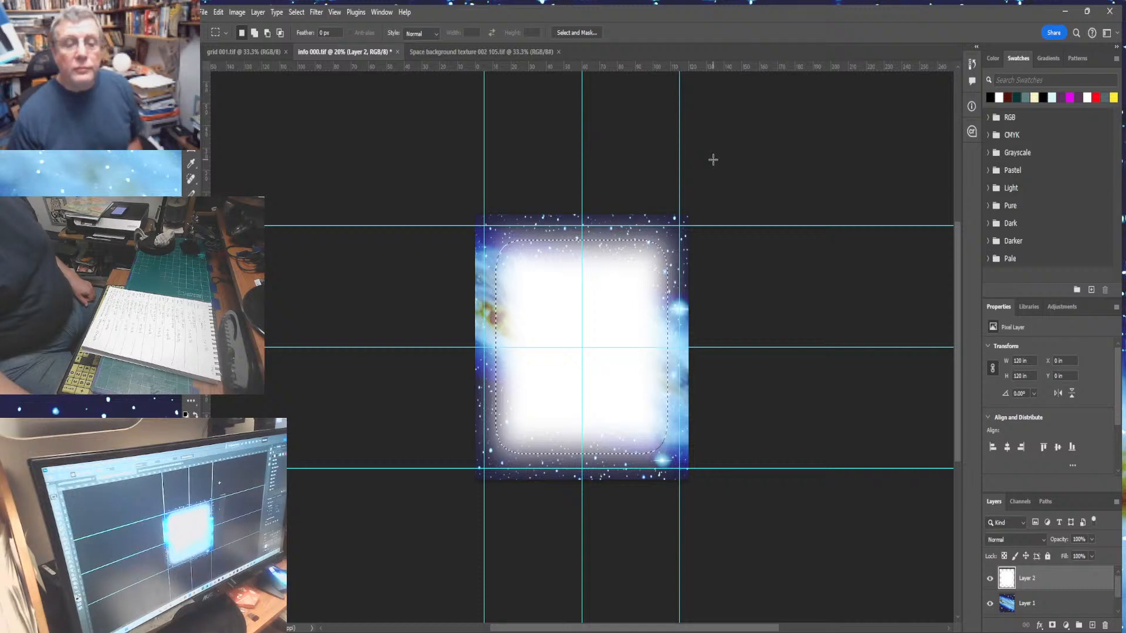
- Set the white fill layer's opacity to 90%
key(ctrl+0)
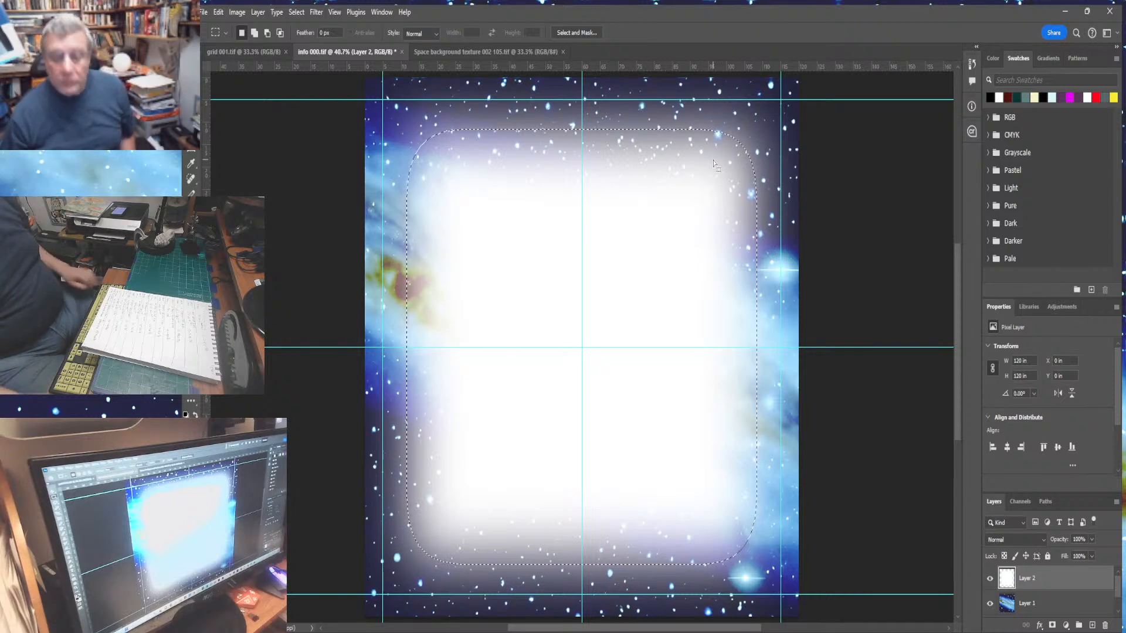
key(ctrl+h)
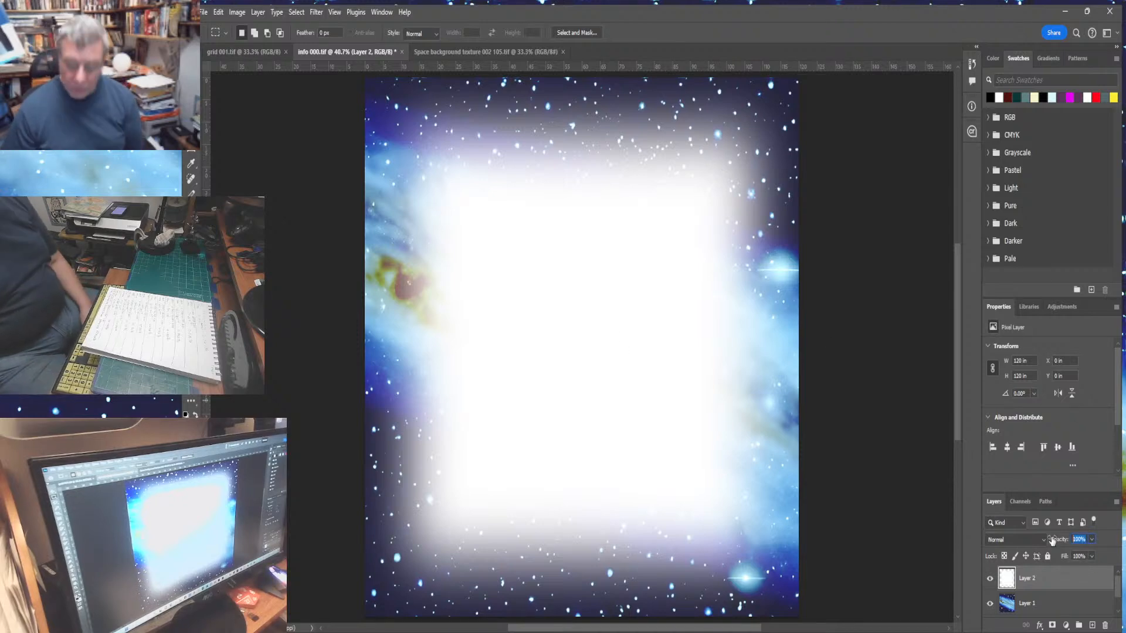
text(2)
key(Return)
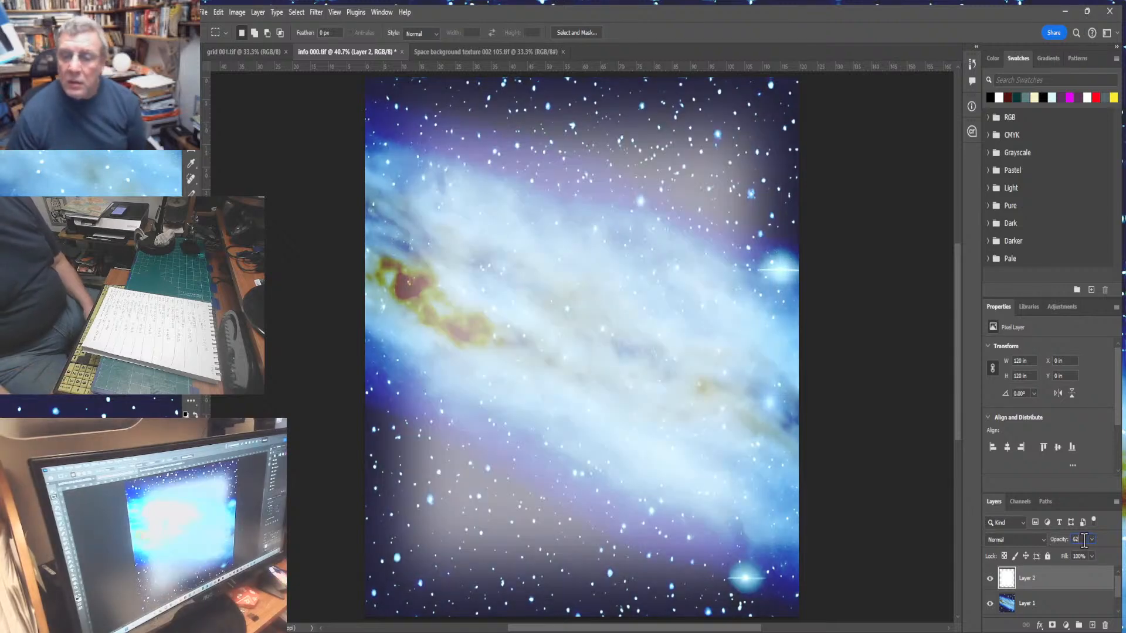
text(81)
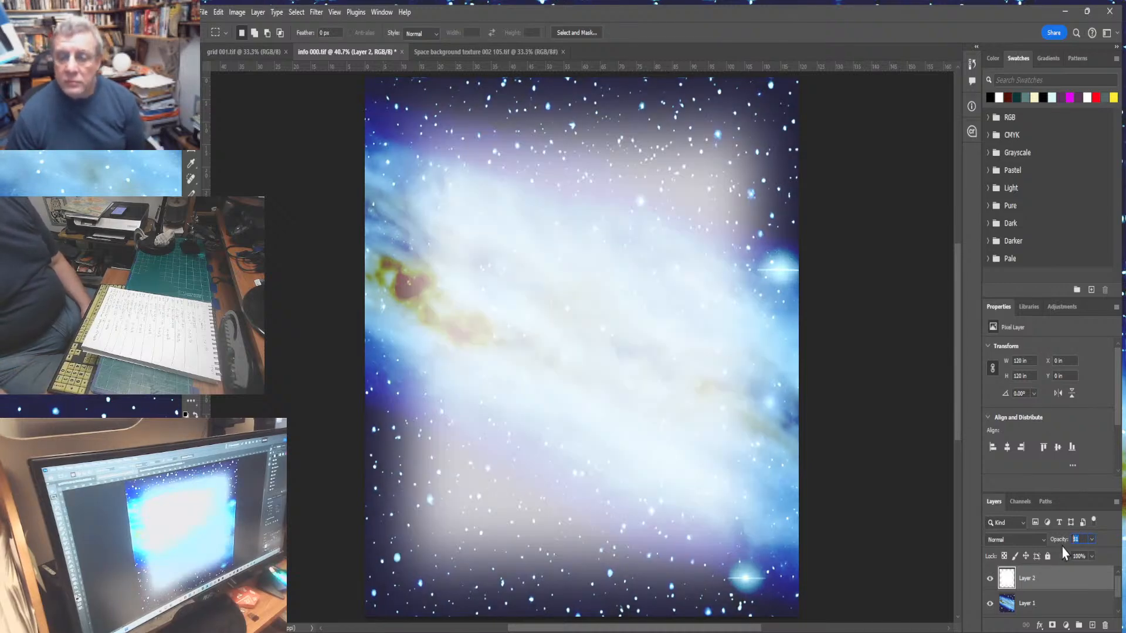
text(90)
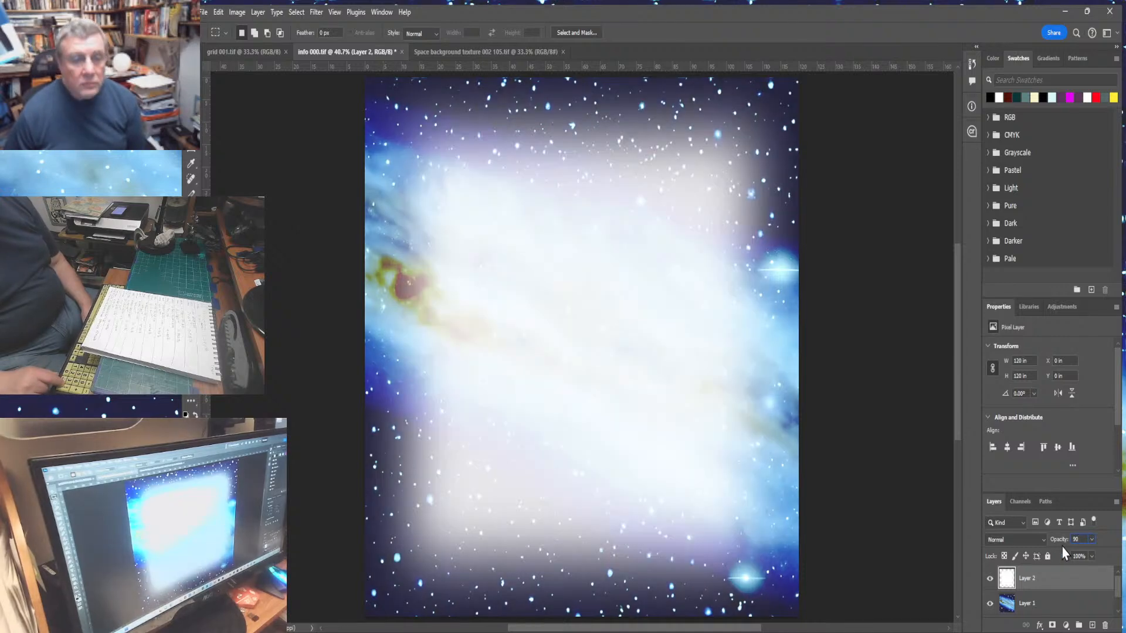
key(Return)
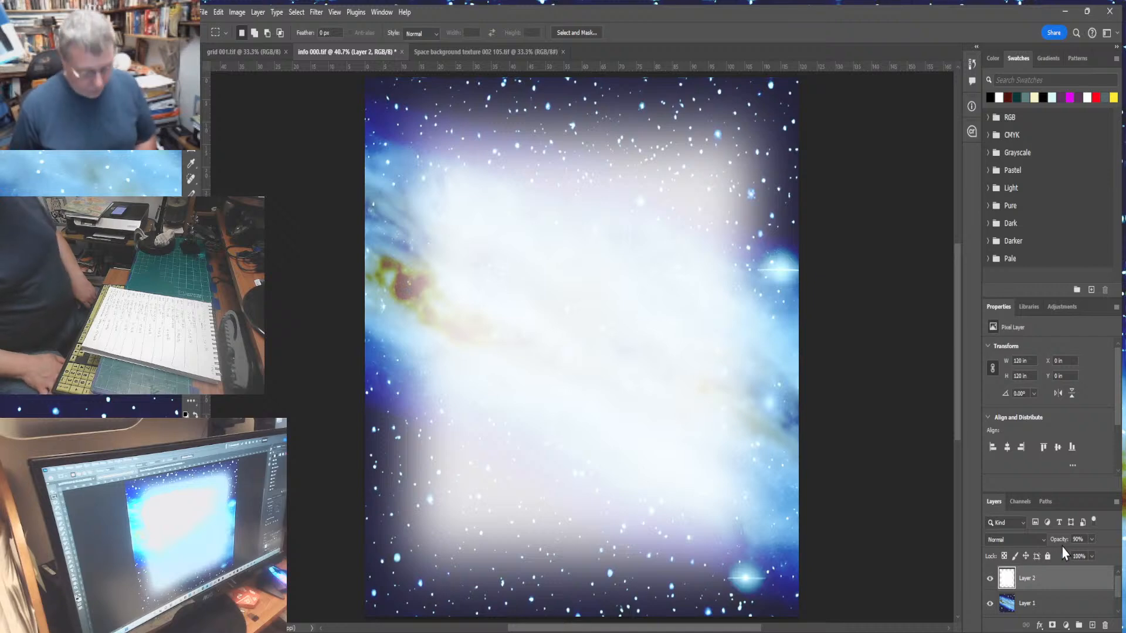
- Delete the white fill layer and clear the selection
key(ctrl+h)
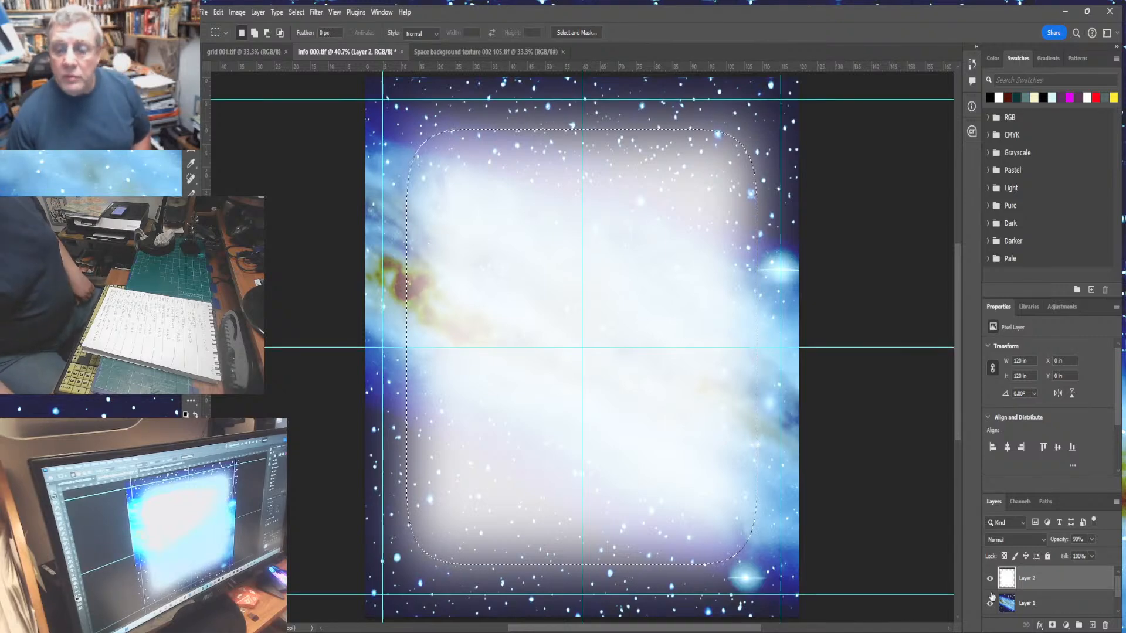
drag(1089, 608, 1104, 625)
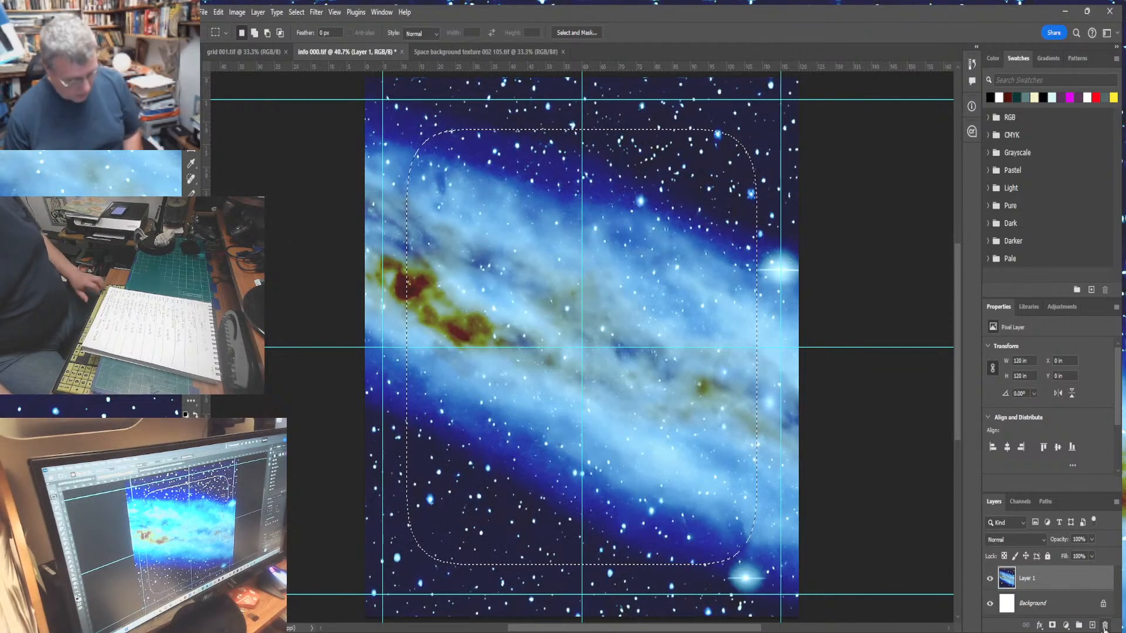
key(ctrl+d)
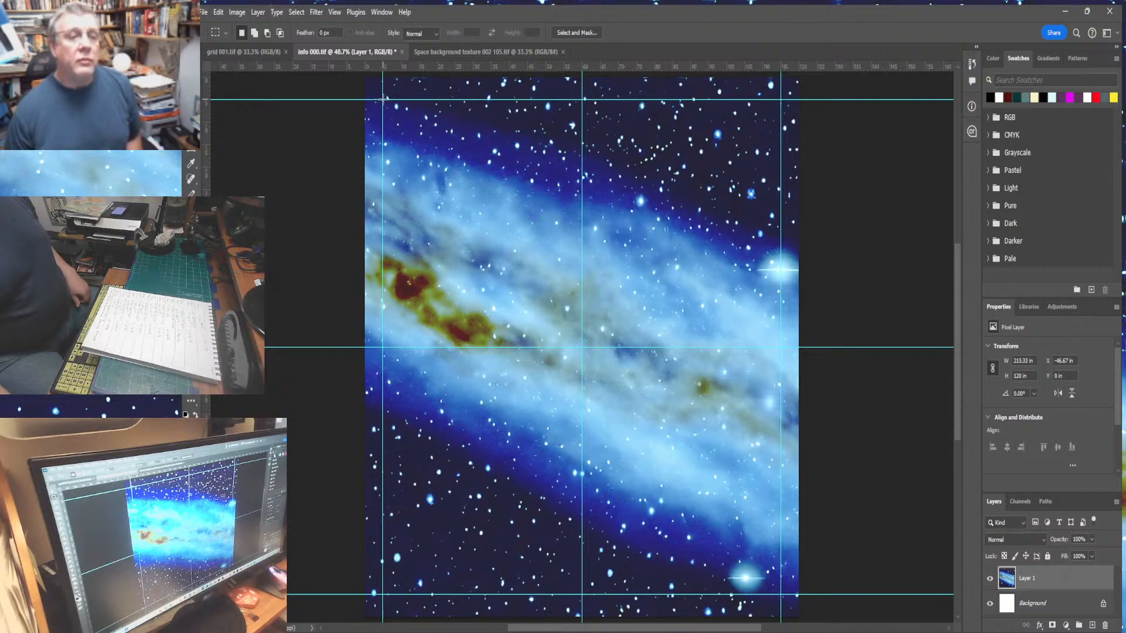
- Redraw the selection along the margin guides, then contract it and feather it into rounded corners
drag(384, 98, 781, 593)
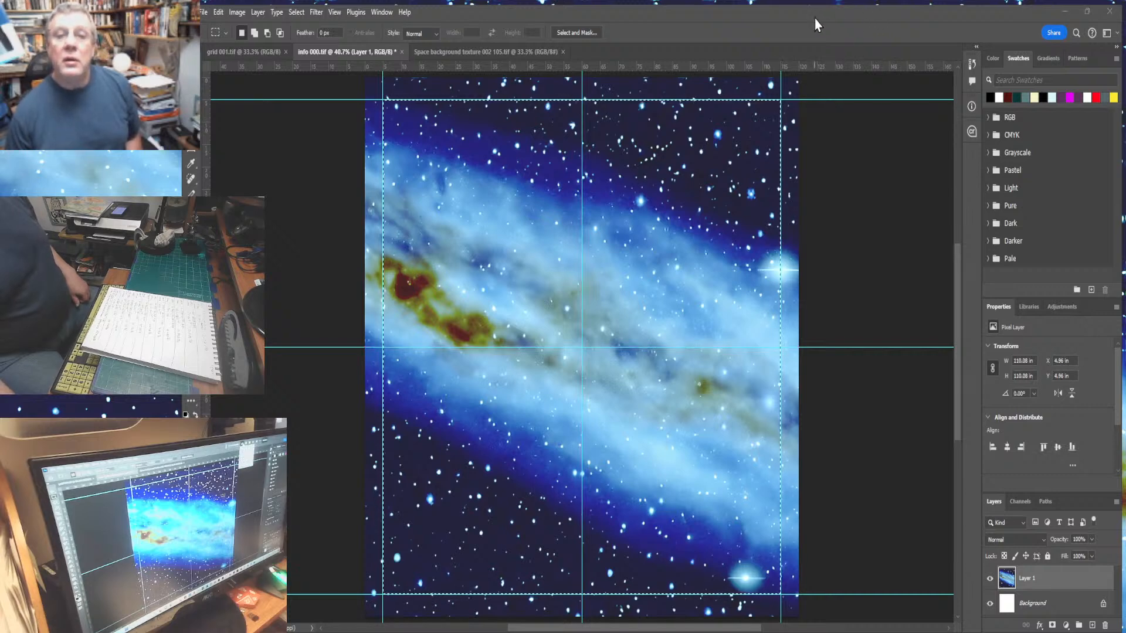
click(840, 84)
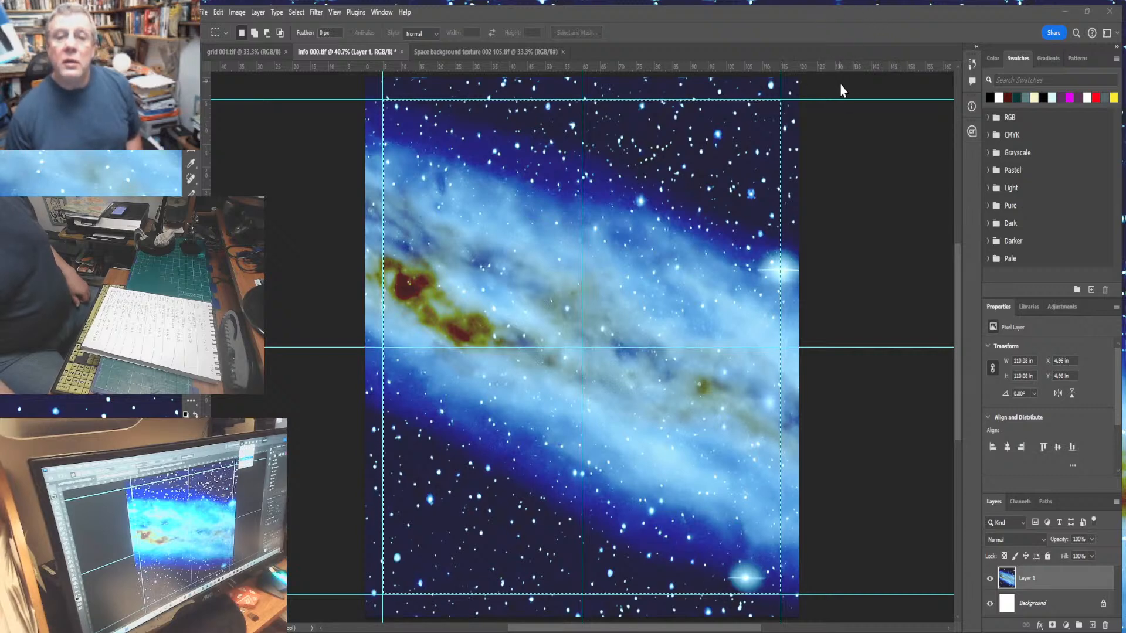
key(Return)
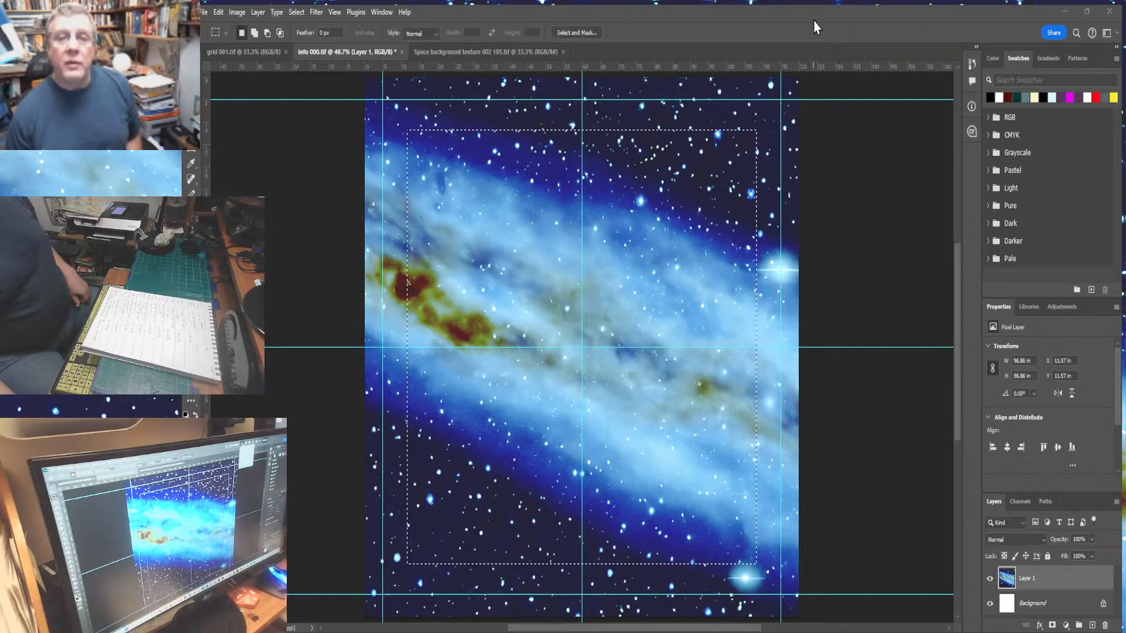
click(820, 96)
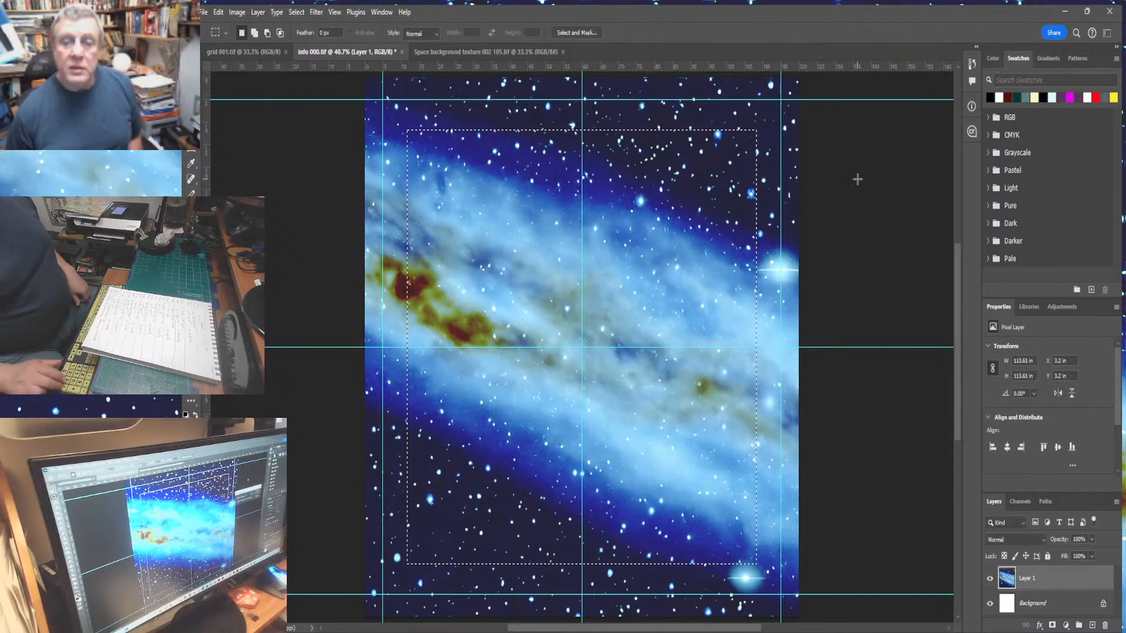
key(Return)
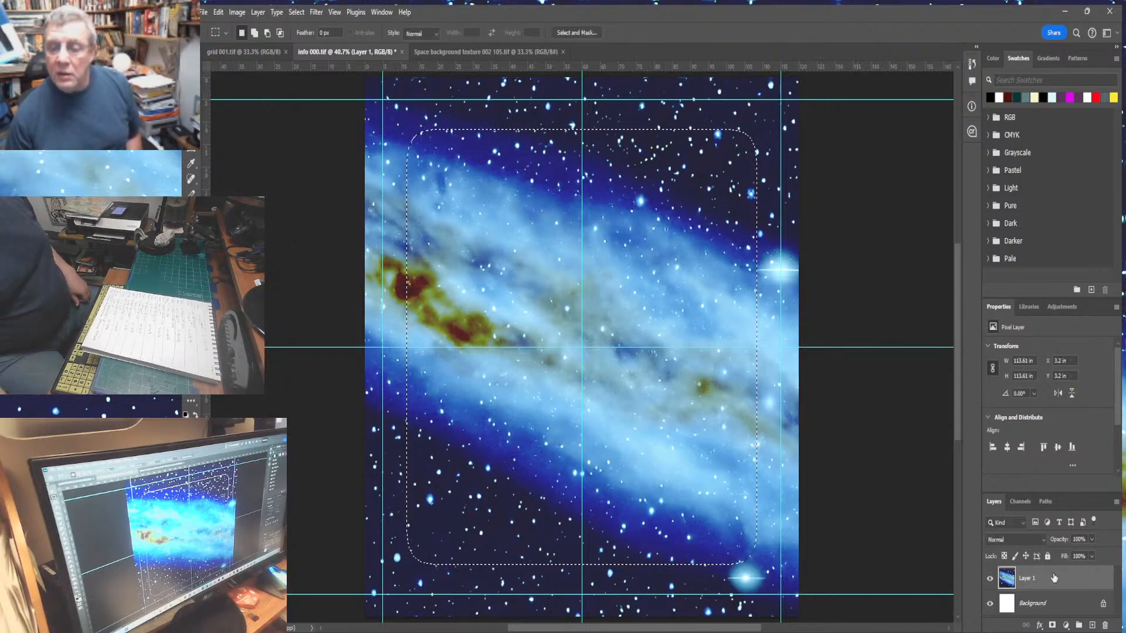
- Fill the feathered selection with white on a new layer and set that layer's opacity to 90%
click(1092, 625)
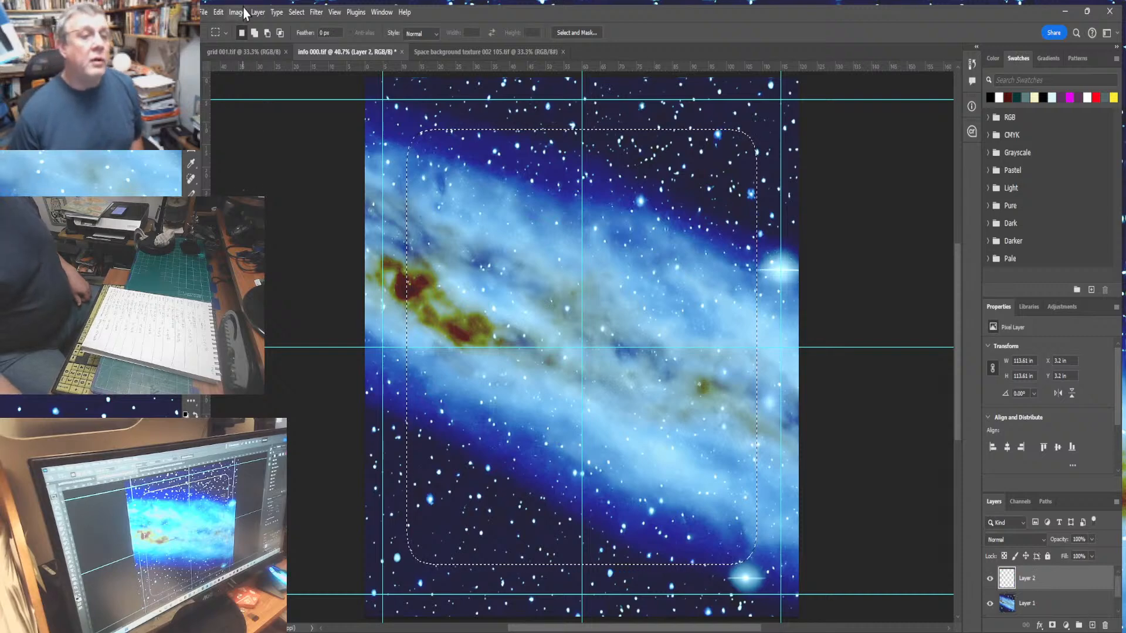
click(220, 14)
click(232, 212)
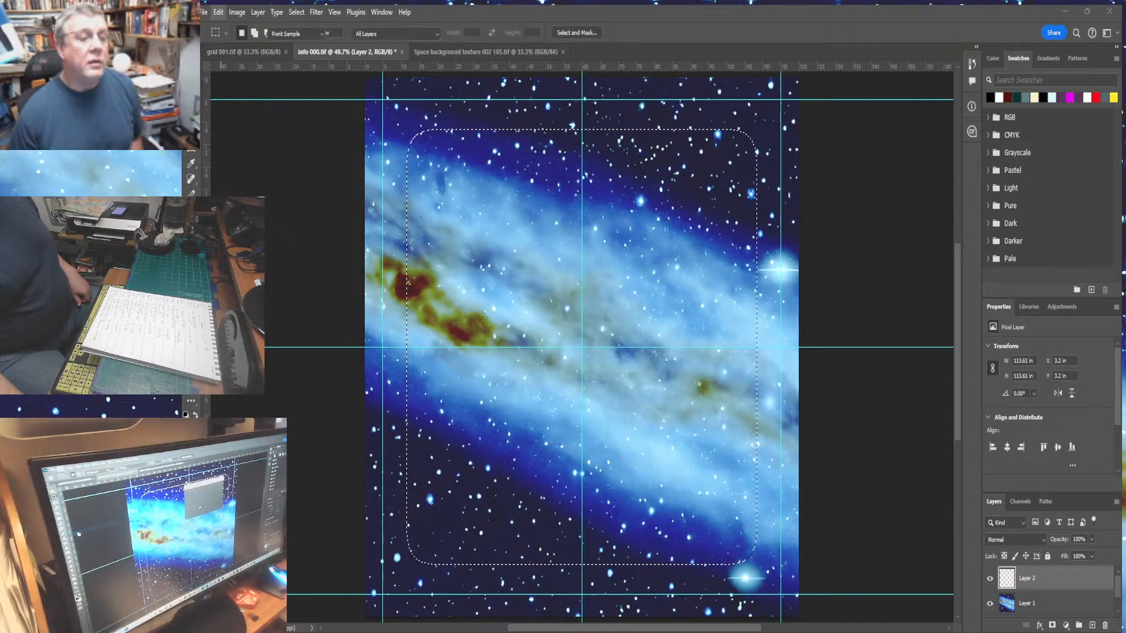
click(716, 174)
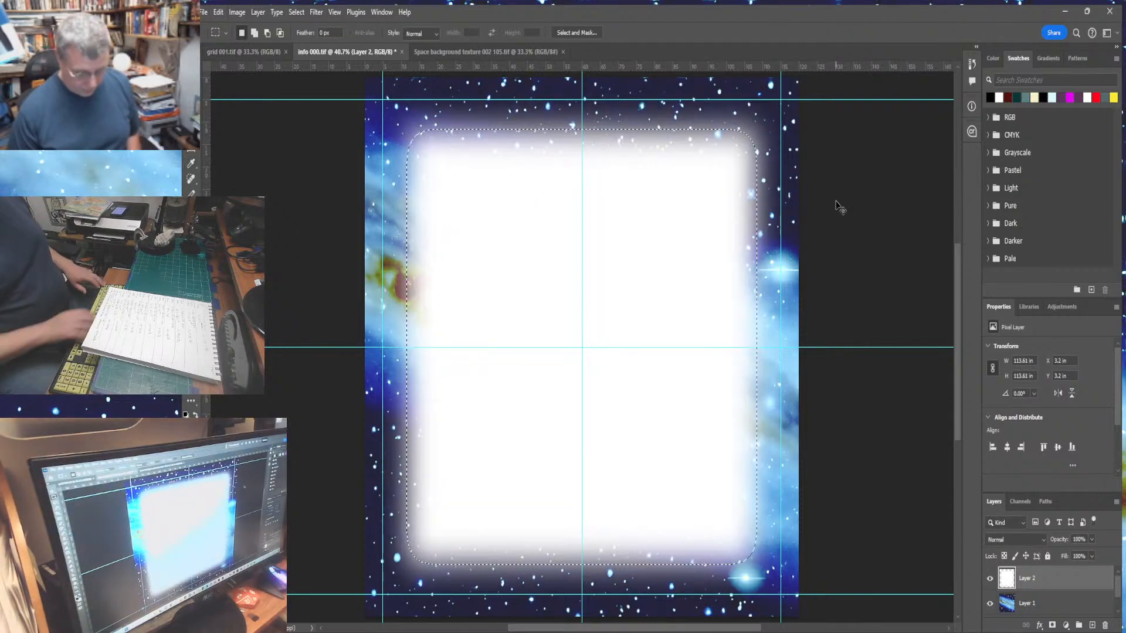
key(ctrl+h)
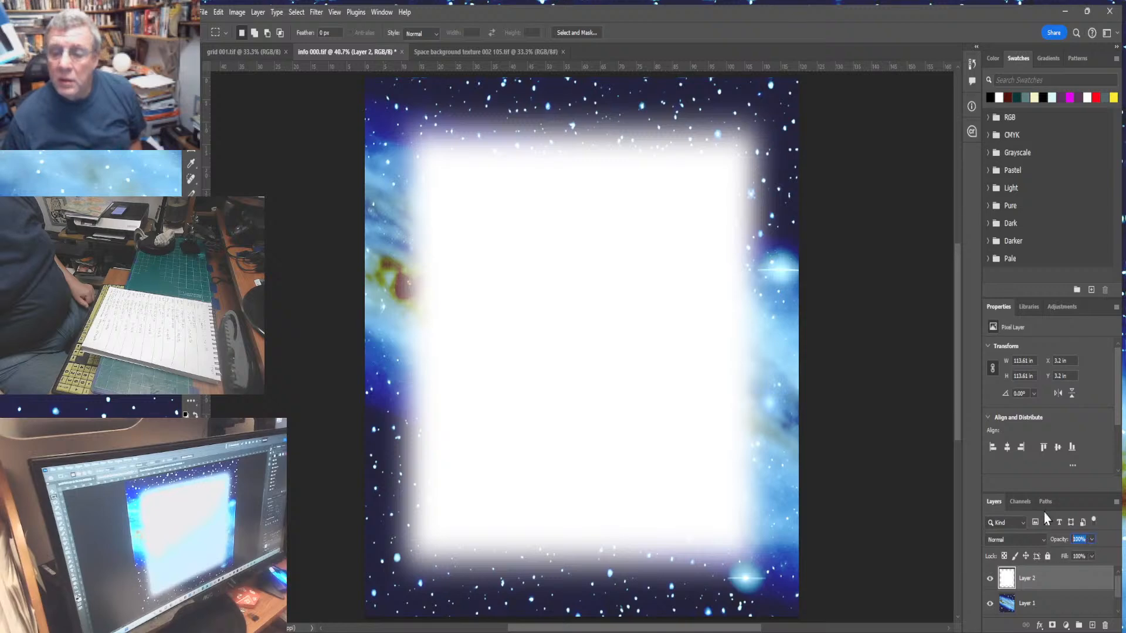
text(90)
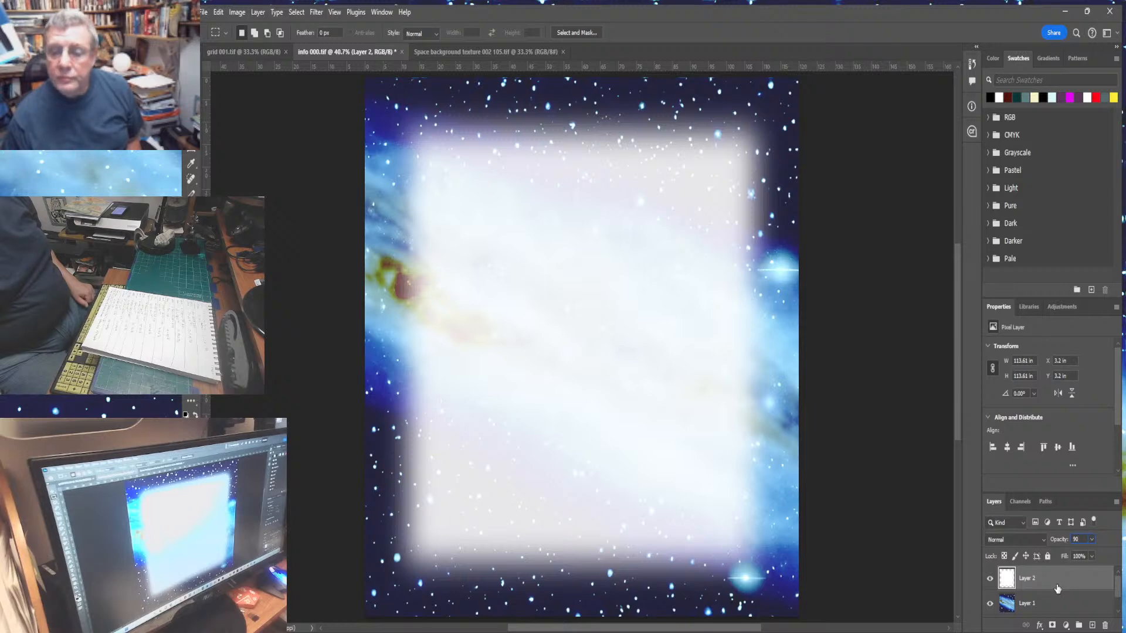
- Add another new layer for text, switch to the Type tool and clear the selection
click(1092, 626)
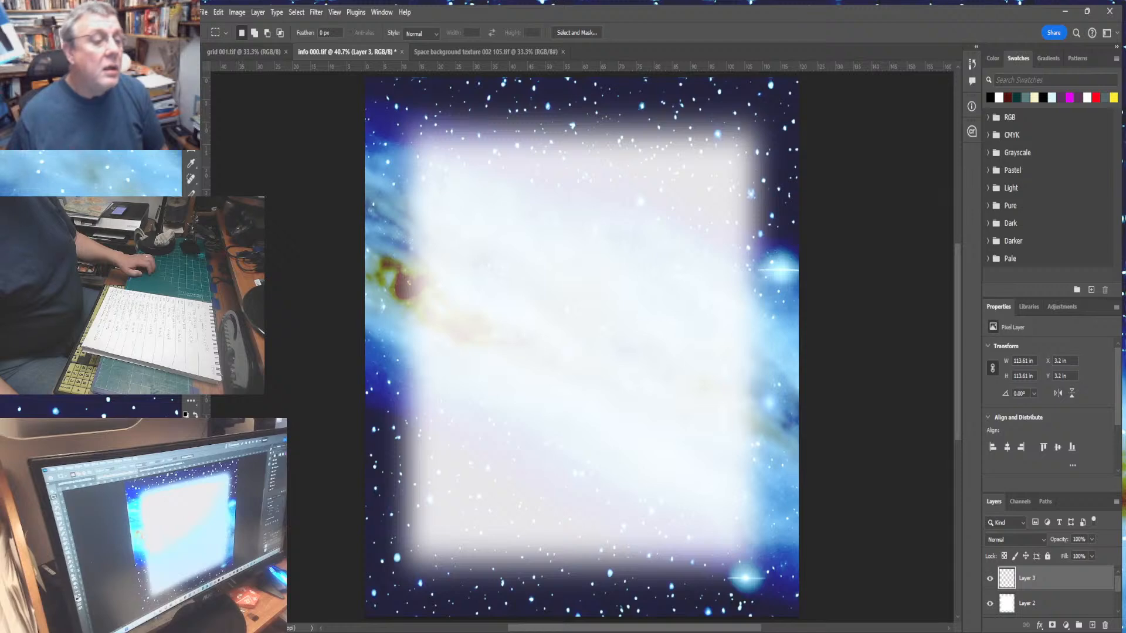
key(t)
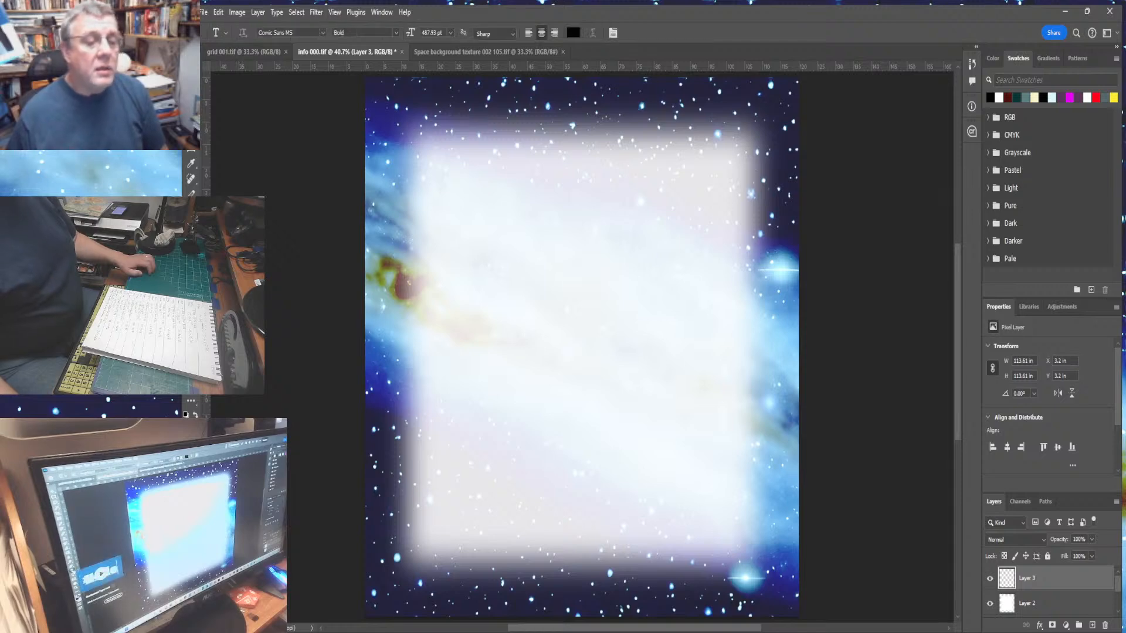
key(ctrl+h)
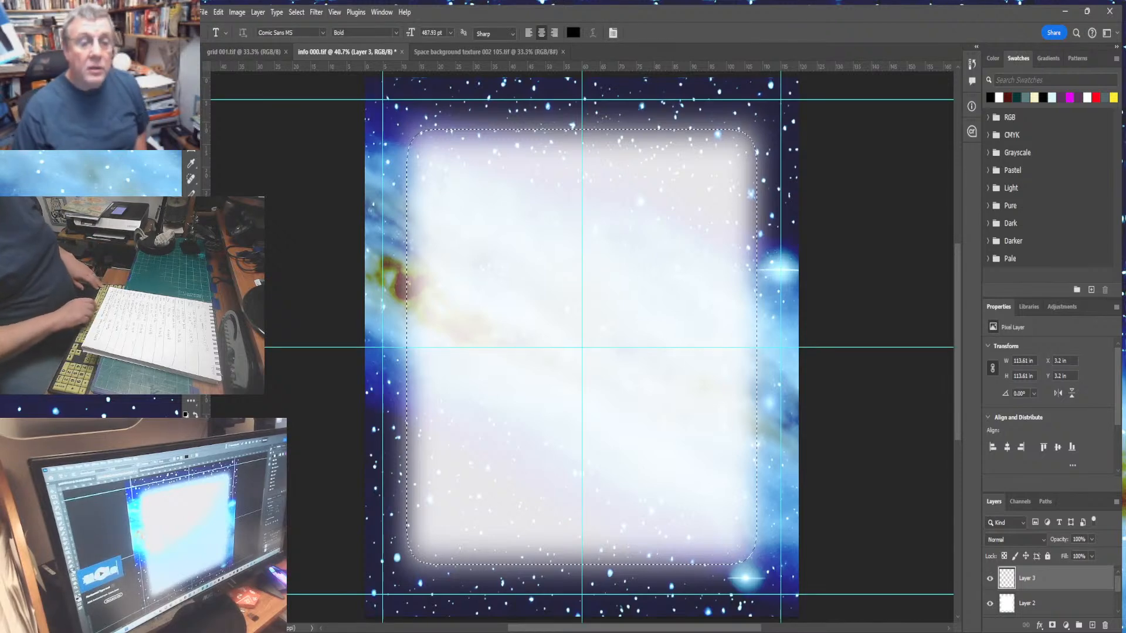
key(ctrl+d)
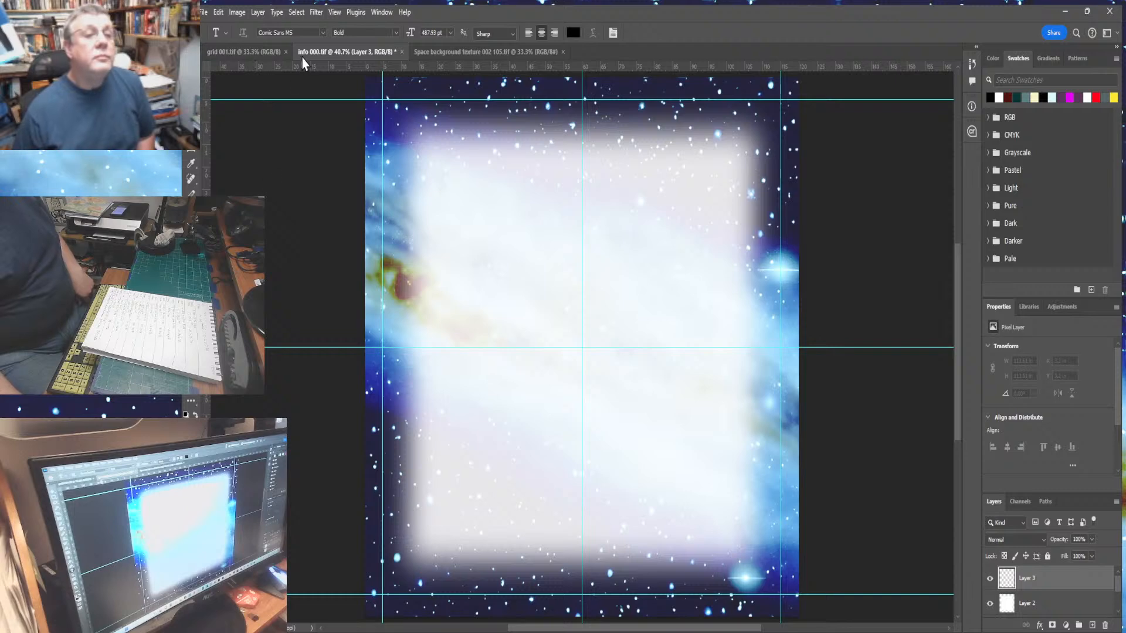
- Set the text font to Comic Sans MS
click(322, 34)
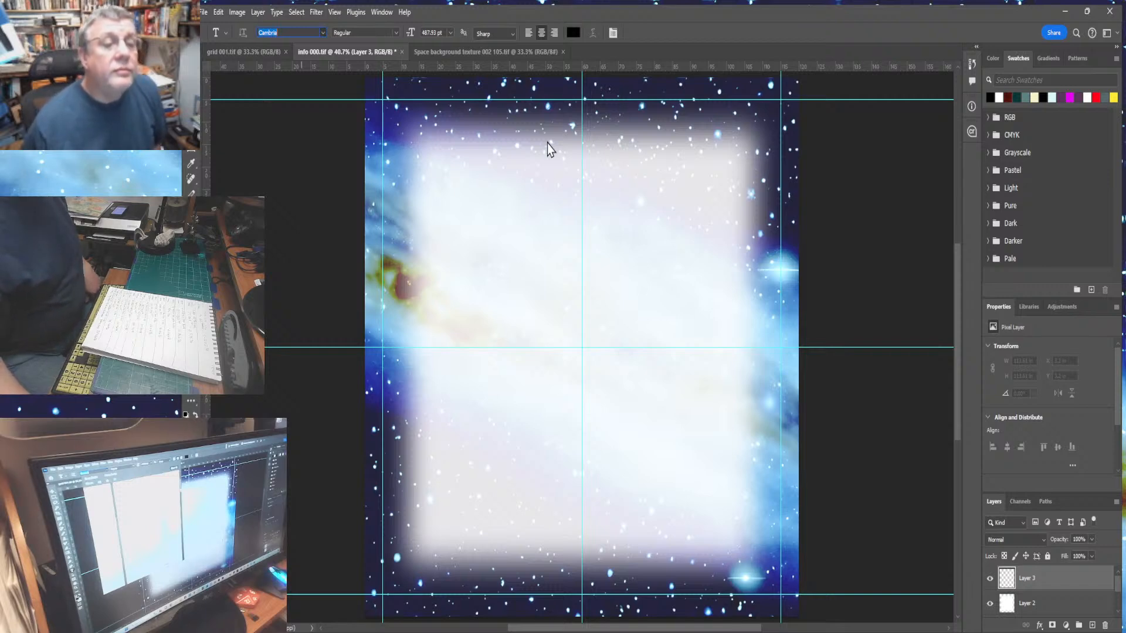
click(377, 145)
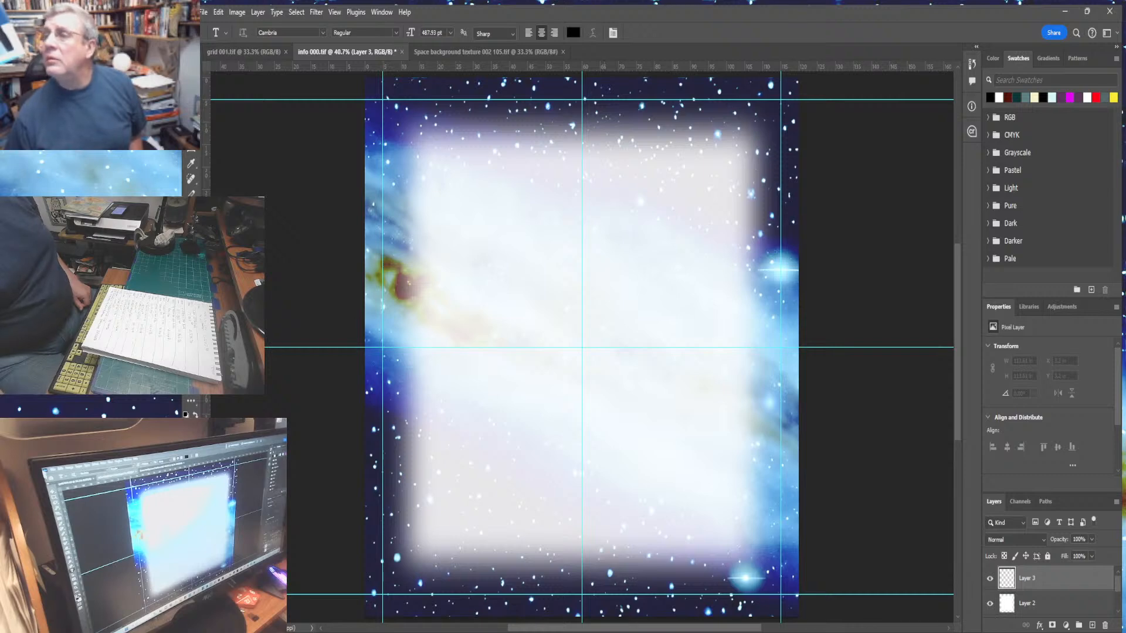
click(324, 35)
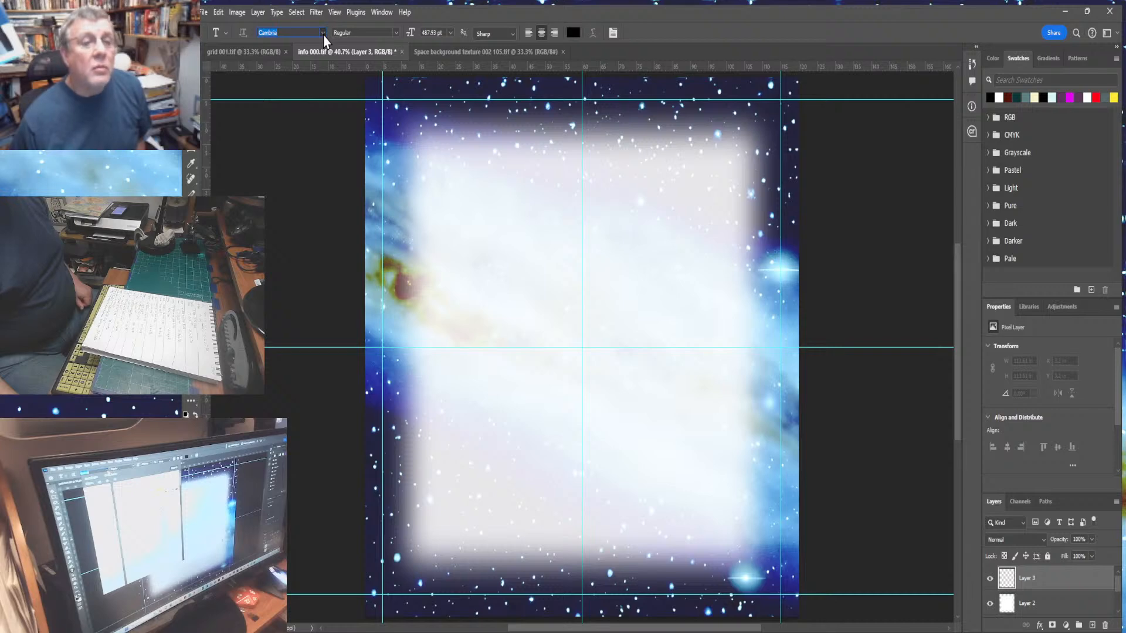
text(Comic)
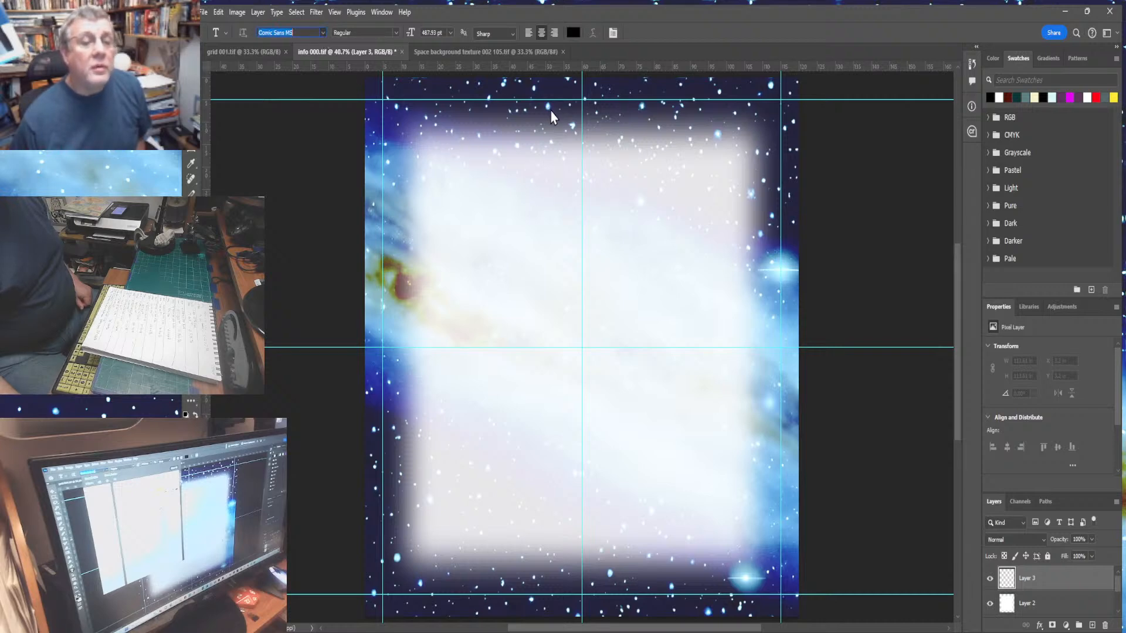
text(Candy)
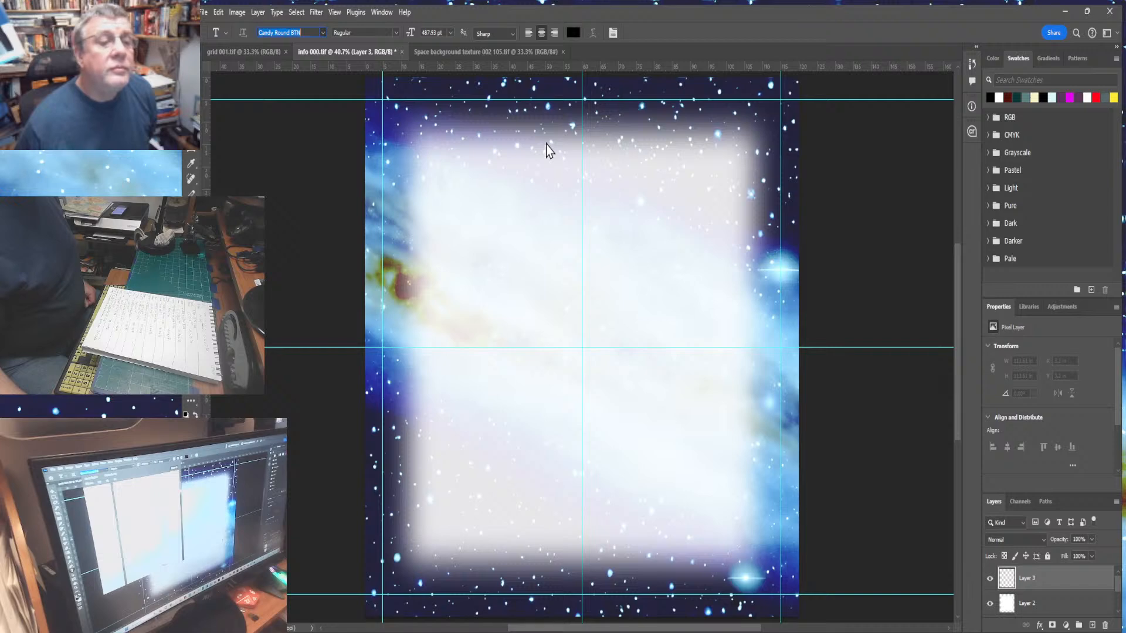
- Set the text font to Calibri with the Bold style
text(Canda)
key(Up)
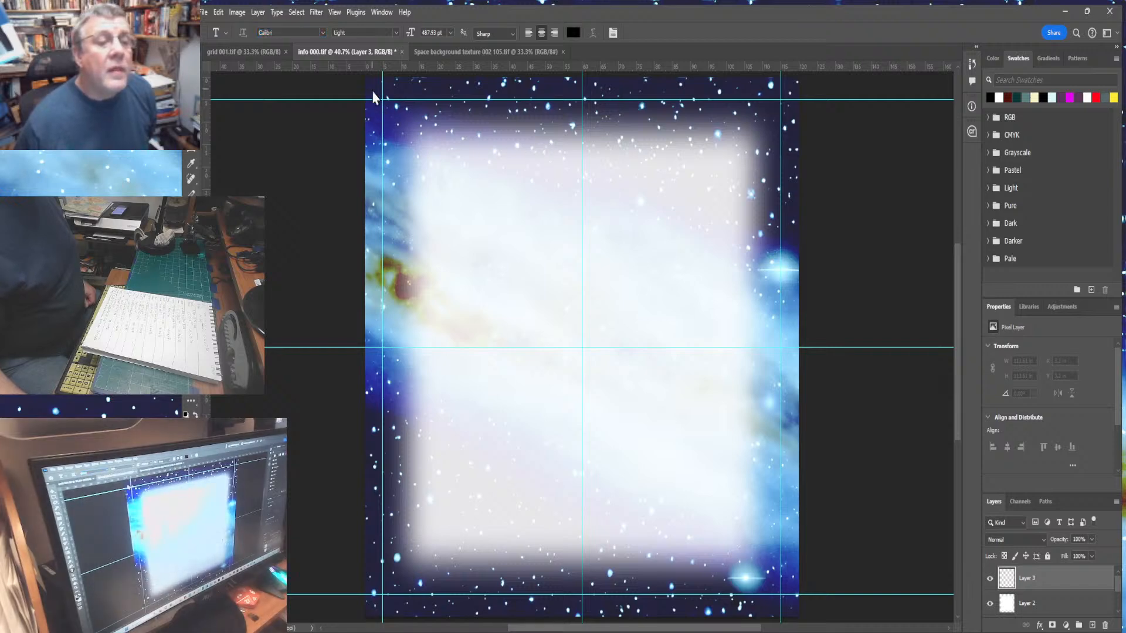
click(396, 34)
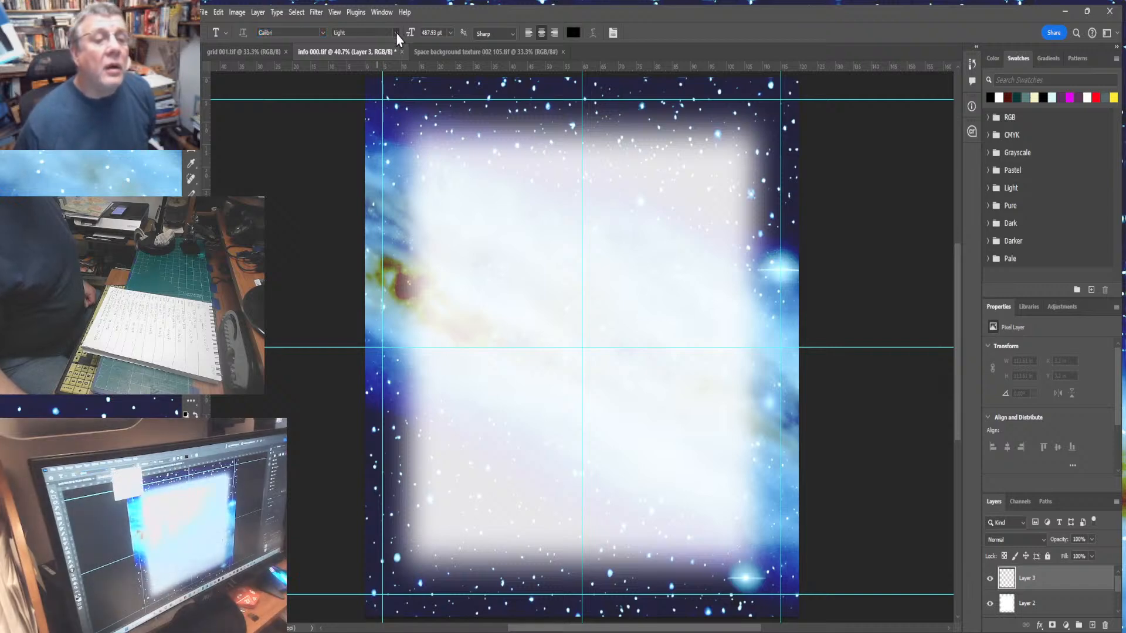
click(354, 106)
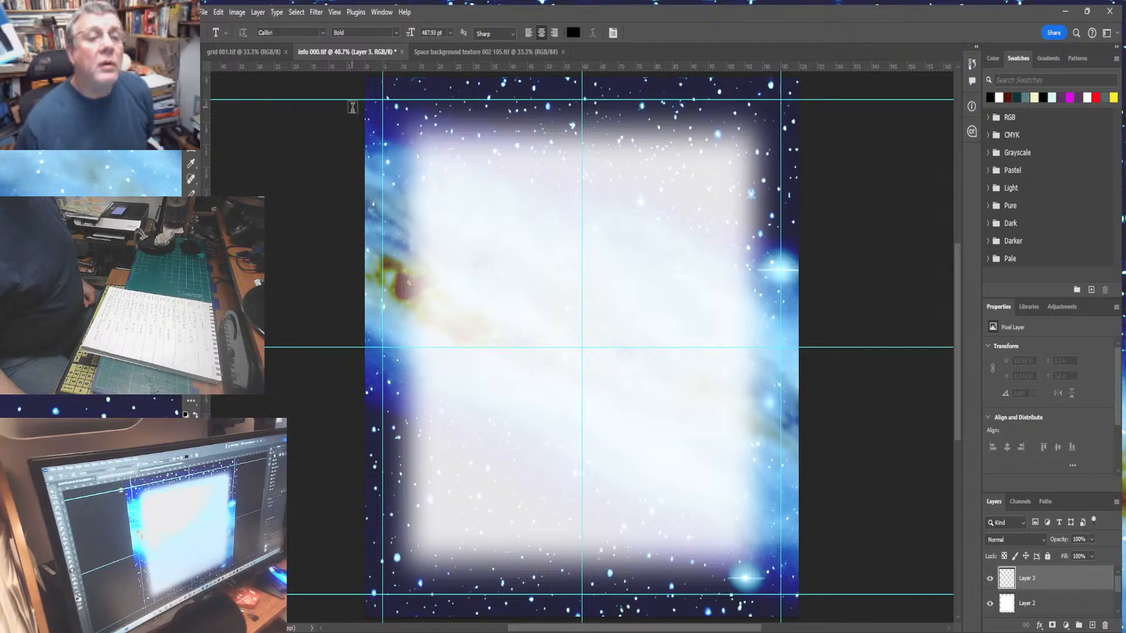
- Place placeholder text at the page centre and delete that text layer
click(581, 344)
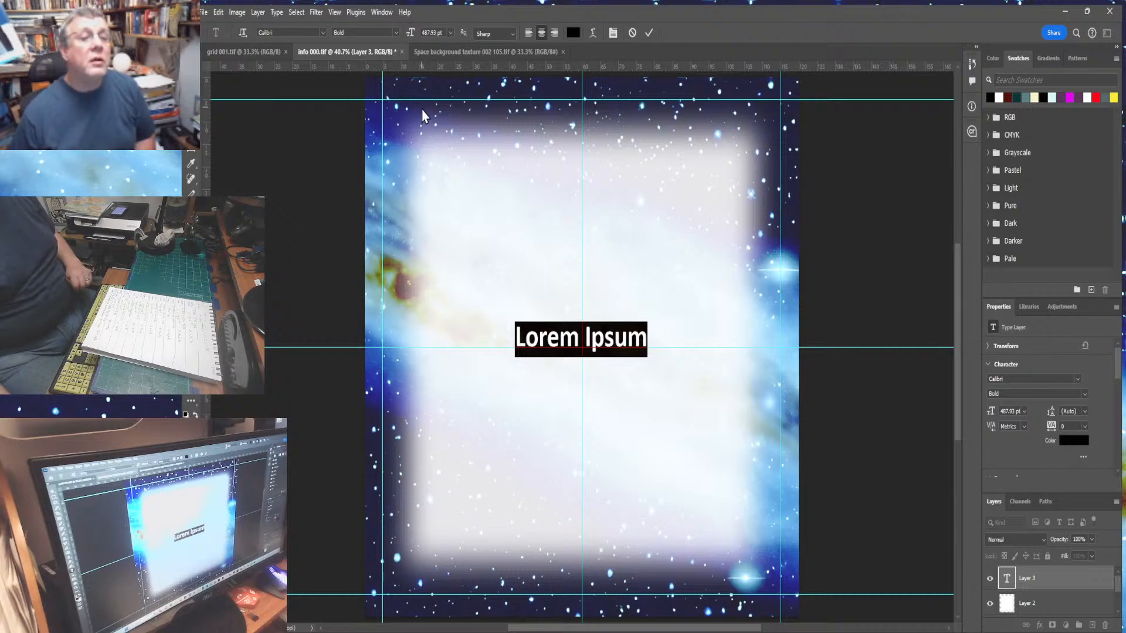
drag(1061, 580, 1103, 625)
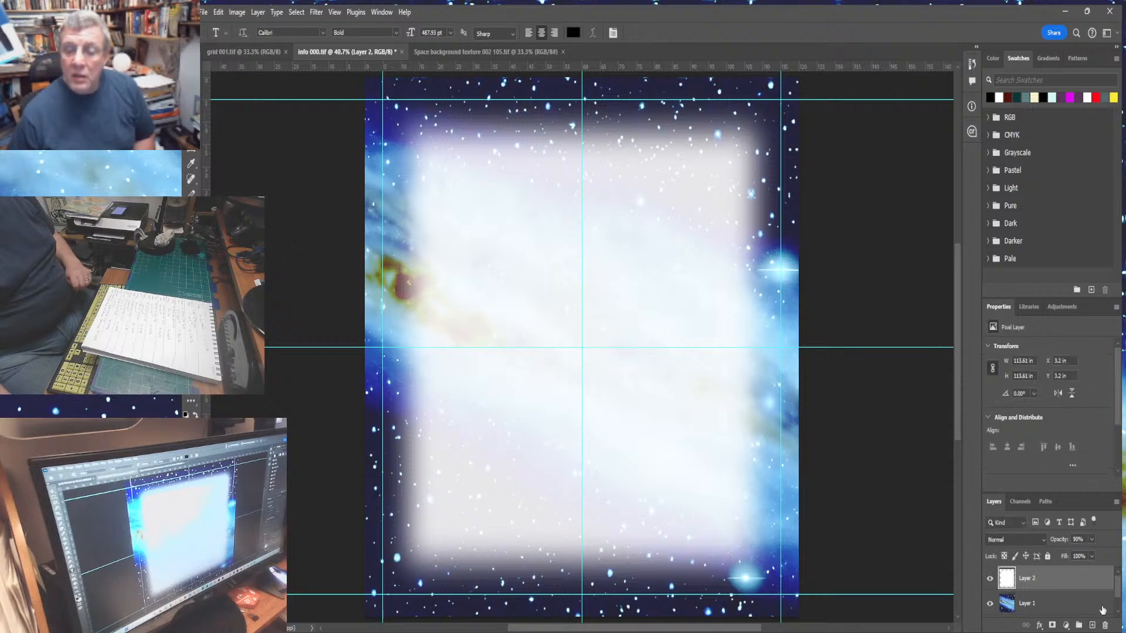
- Open the Image Size dialog to review the document dimensions and close it
click(235, 12)
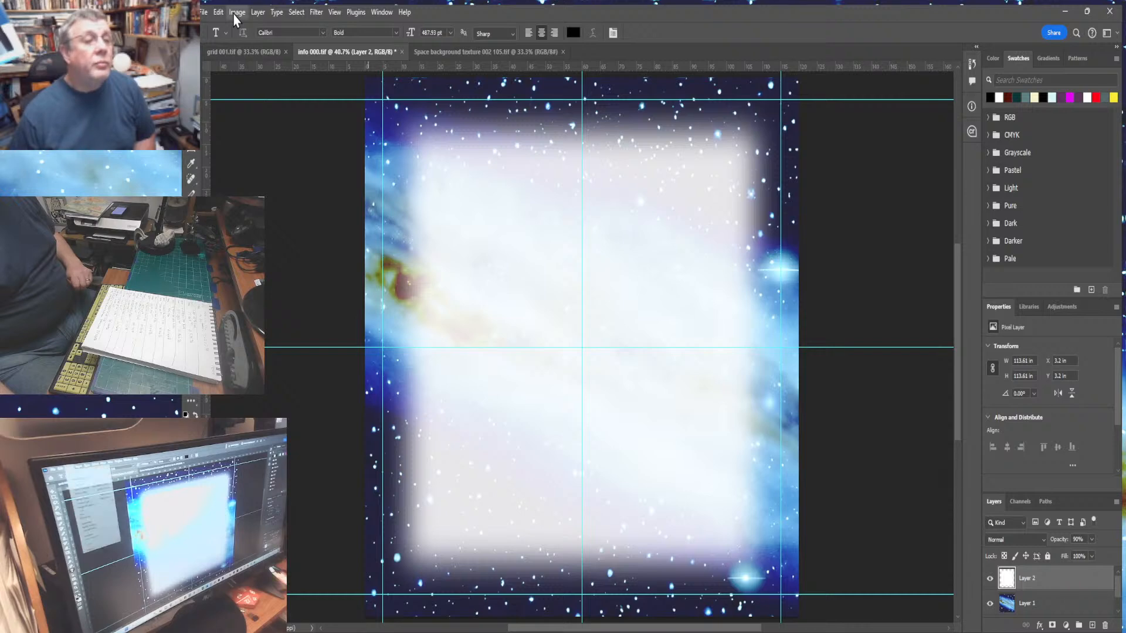
click(247, 104)
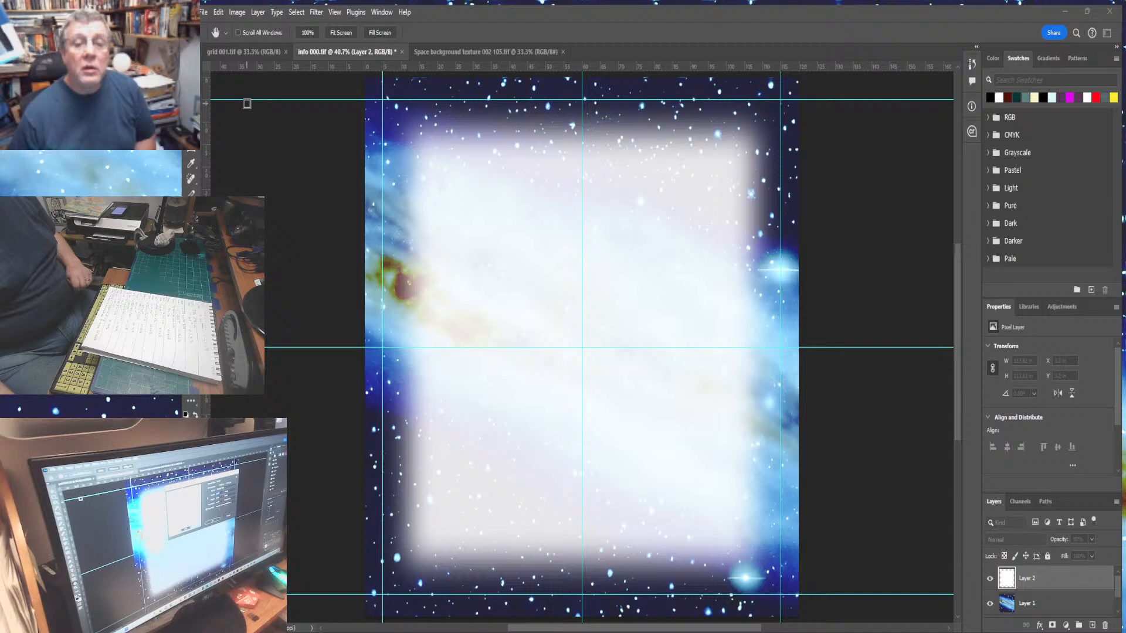
click(769, 204)
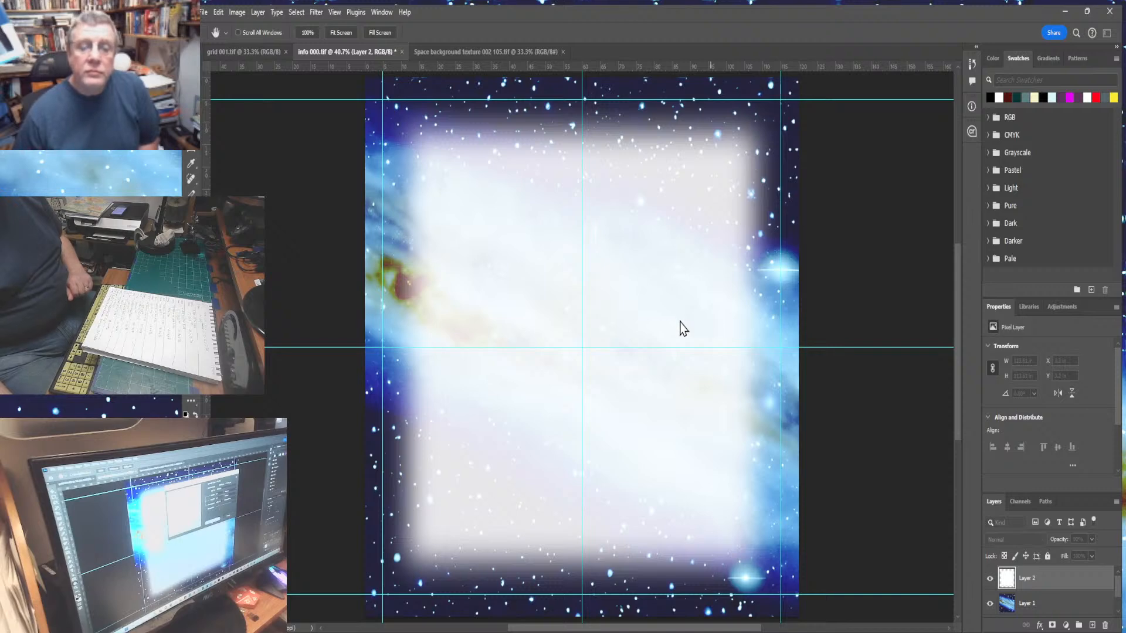
- Place placeholder text on the panel, set it to 72 pt, and delete that text layer
key(t)
click(679, 320)
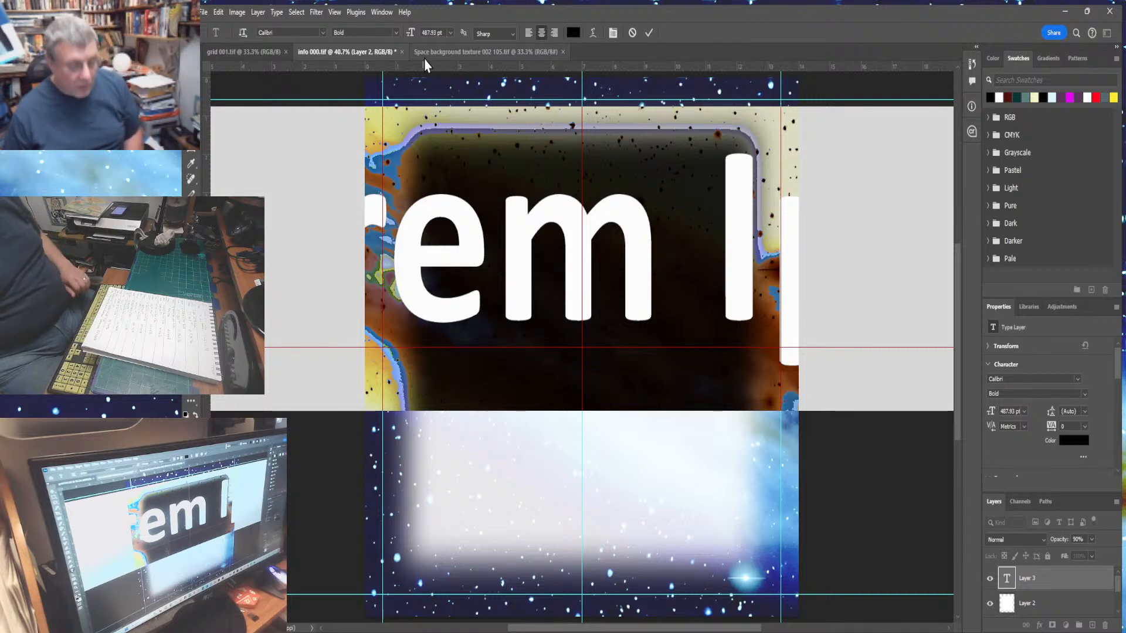
click(427, 32)
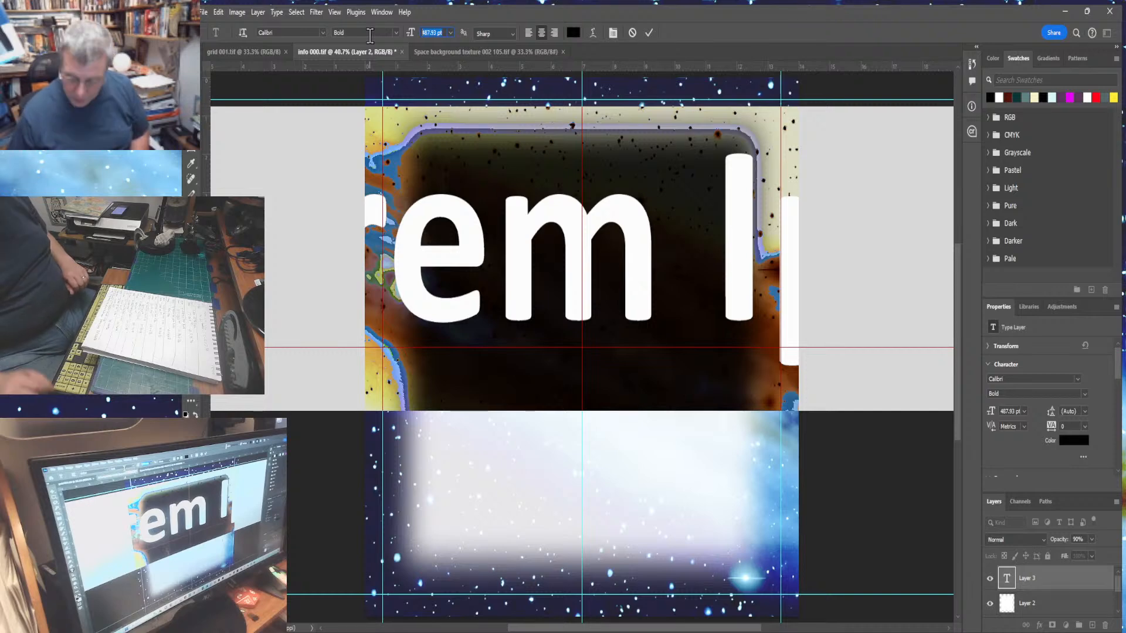
text(72)
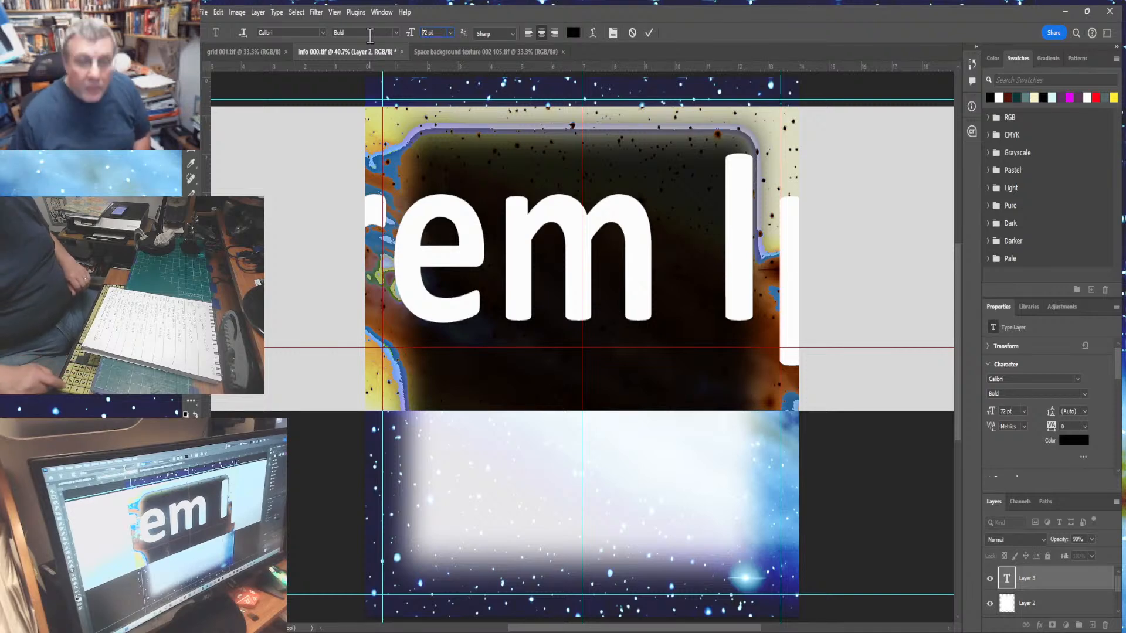
key(Return)
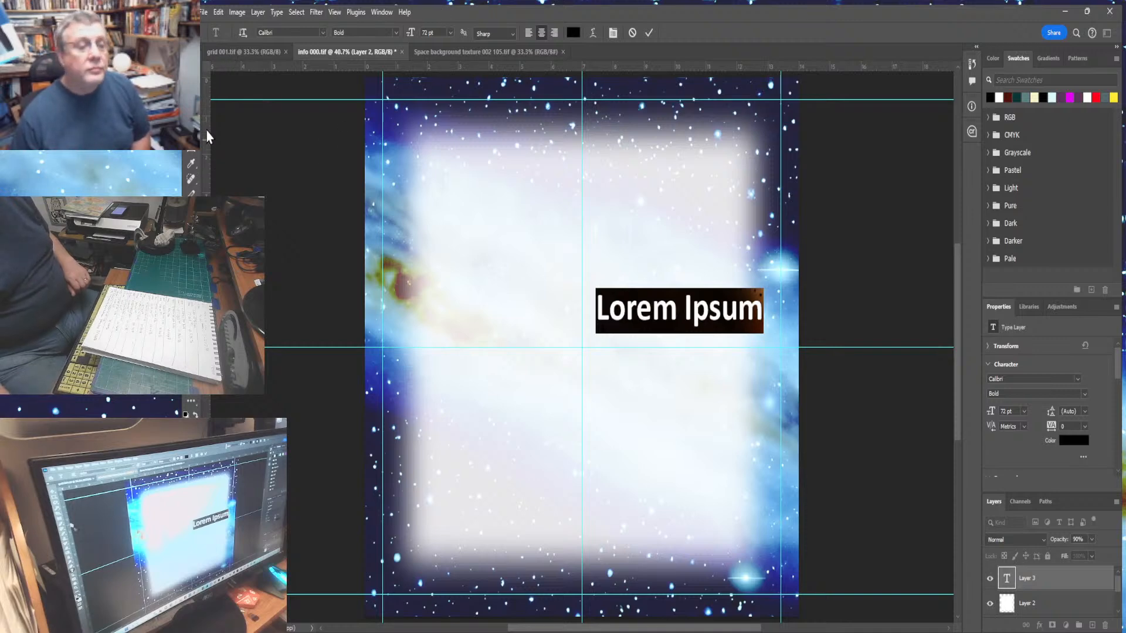
click(193, 72)
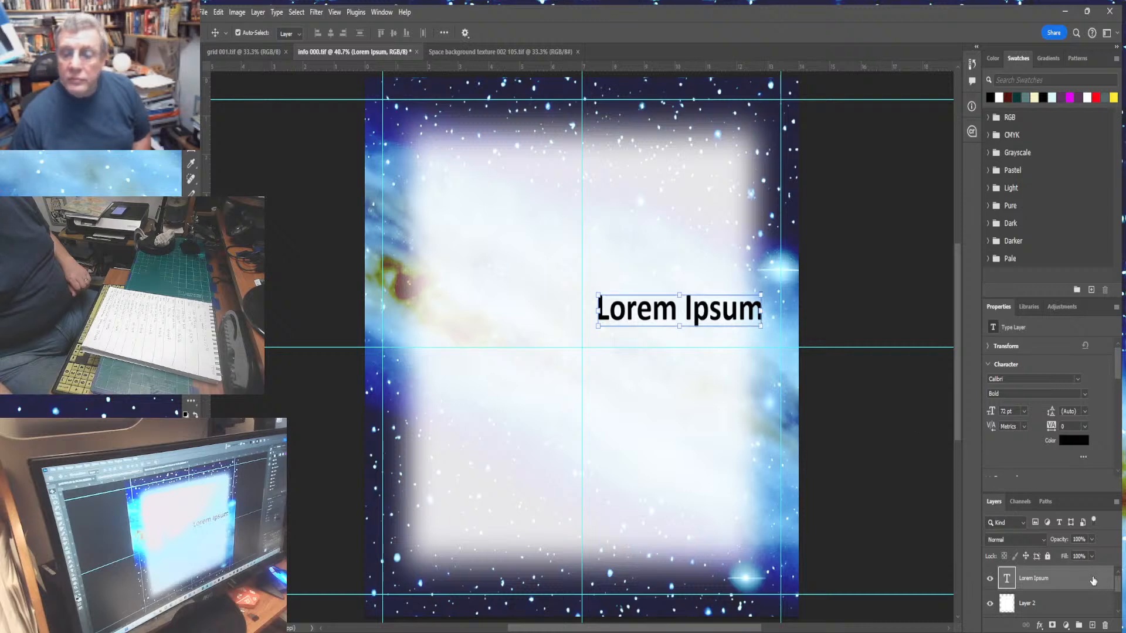
drag(1092, 580, 1100, 617)
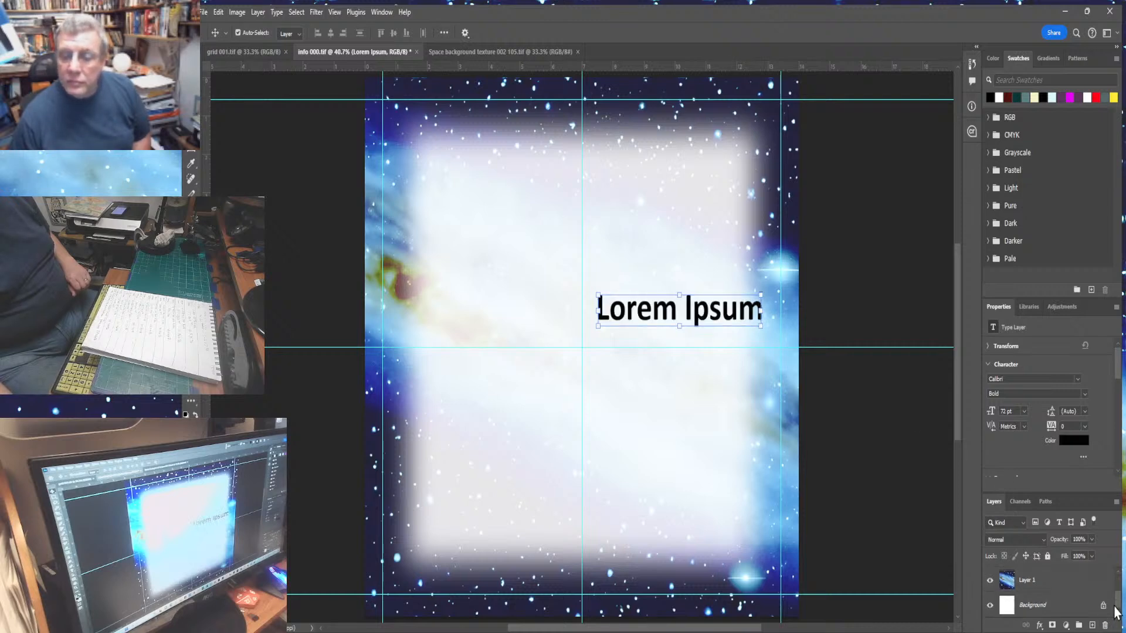
click(1116, 572)
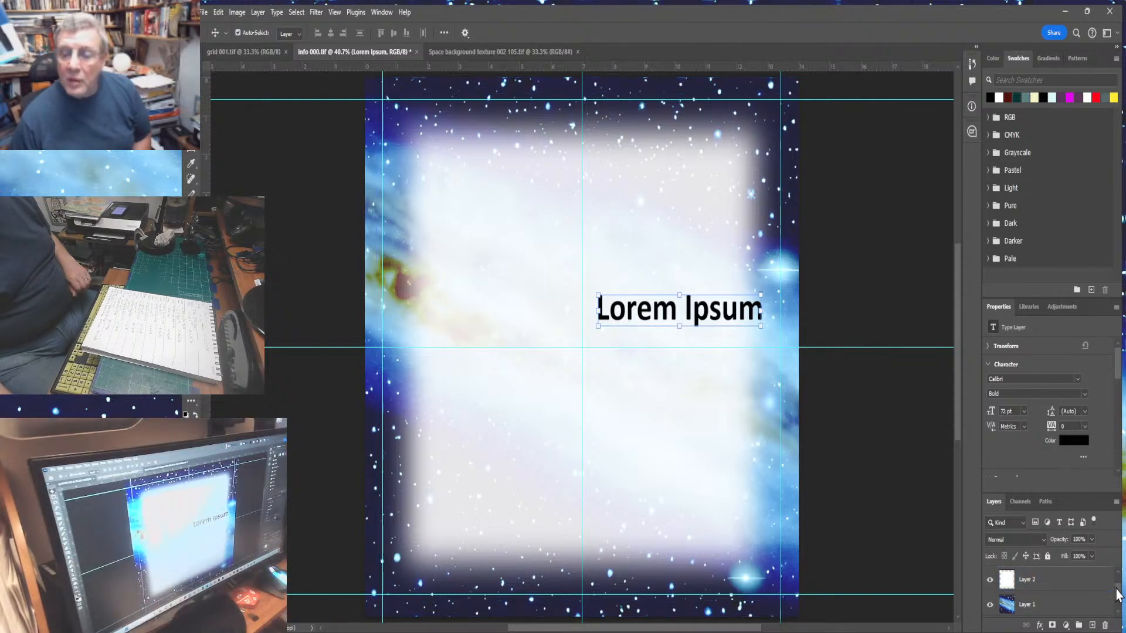
drag(1116, 588, 1106, 625)
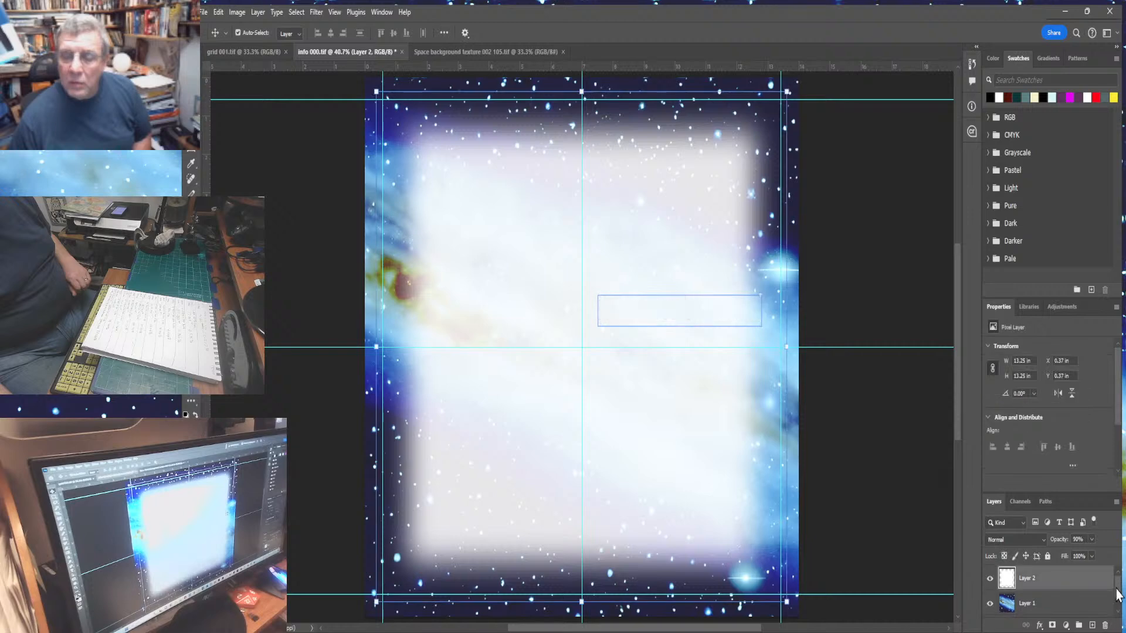
- Add a new layer and place placeholder text at the centre of the page
click(1092, 625)
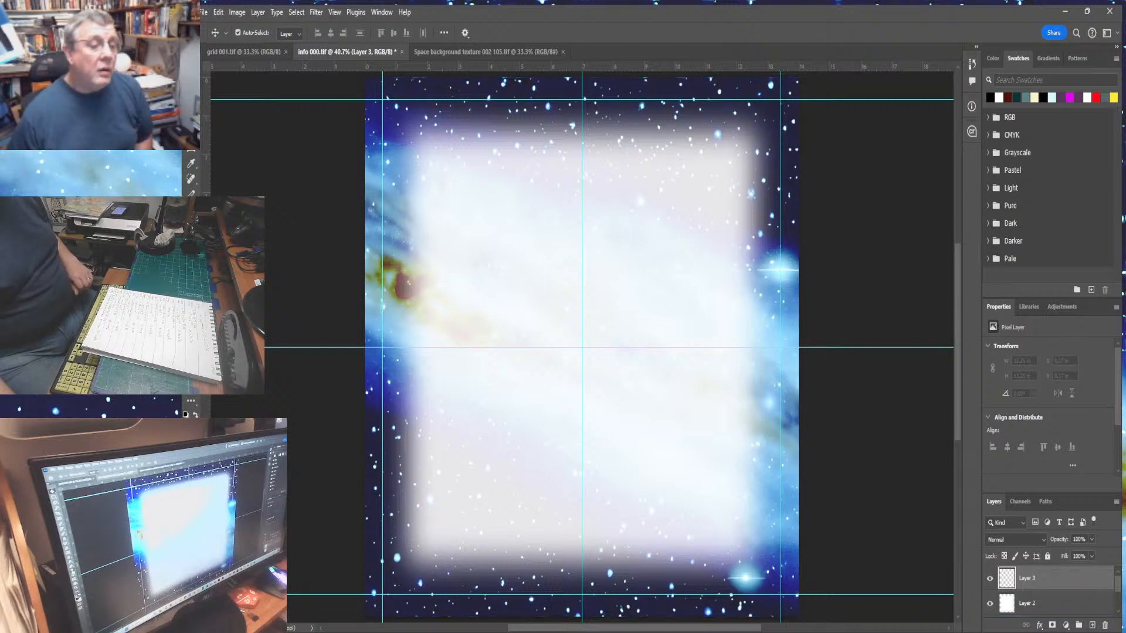
key(t)
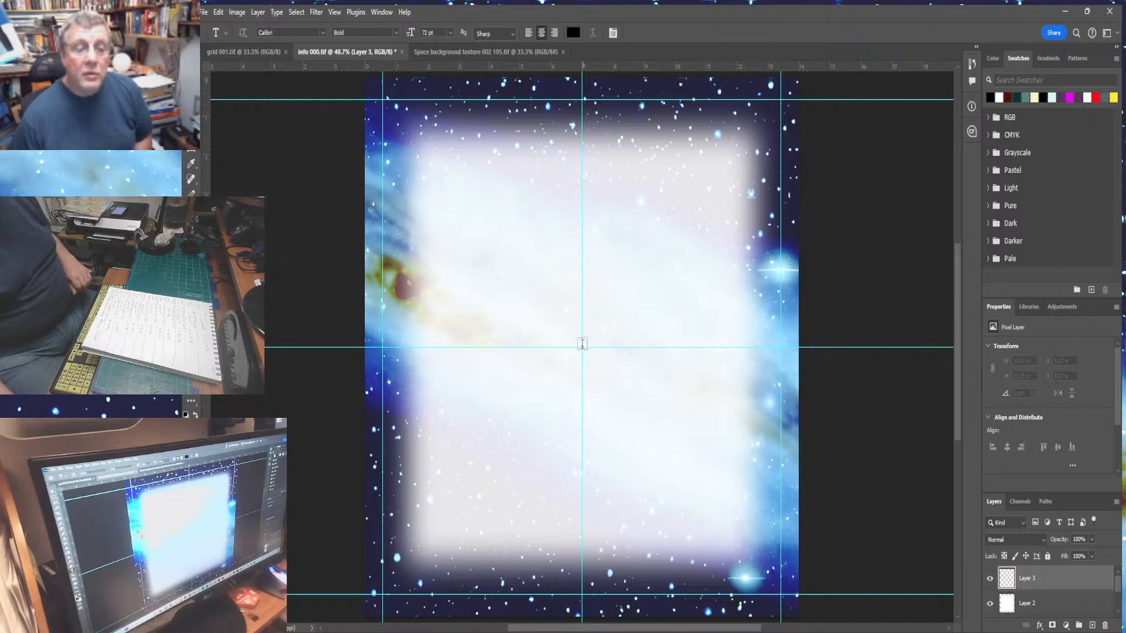
click(581, 343)
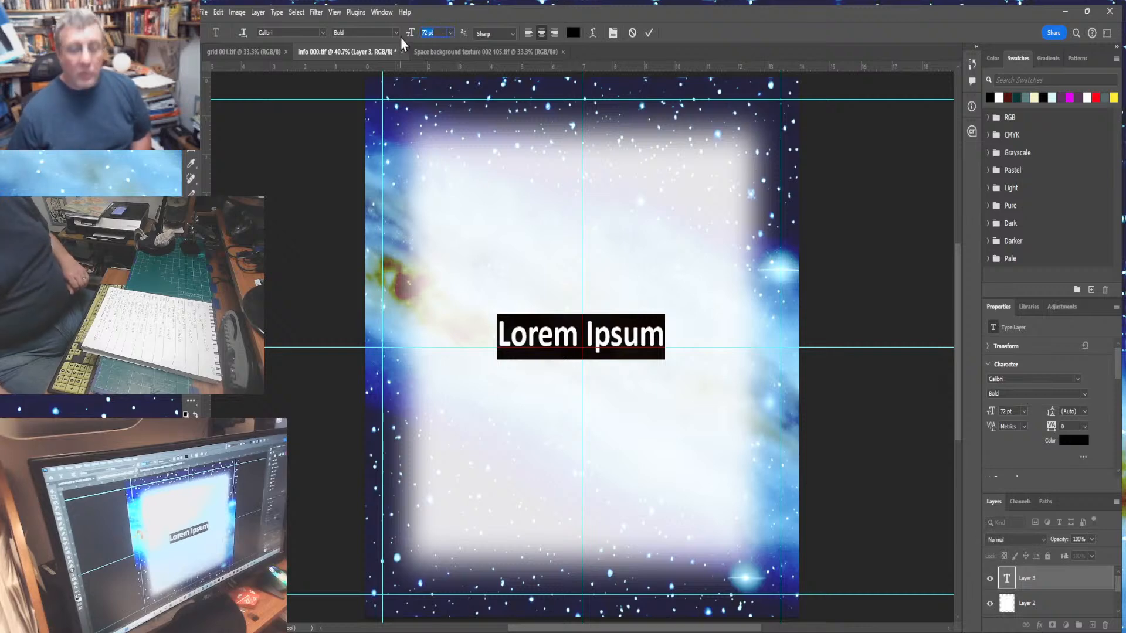
- Set the text size to 108 pt
text(144)
key(Return)
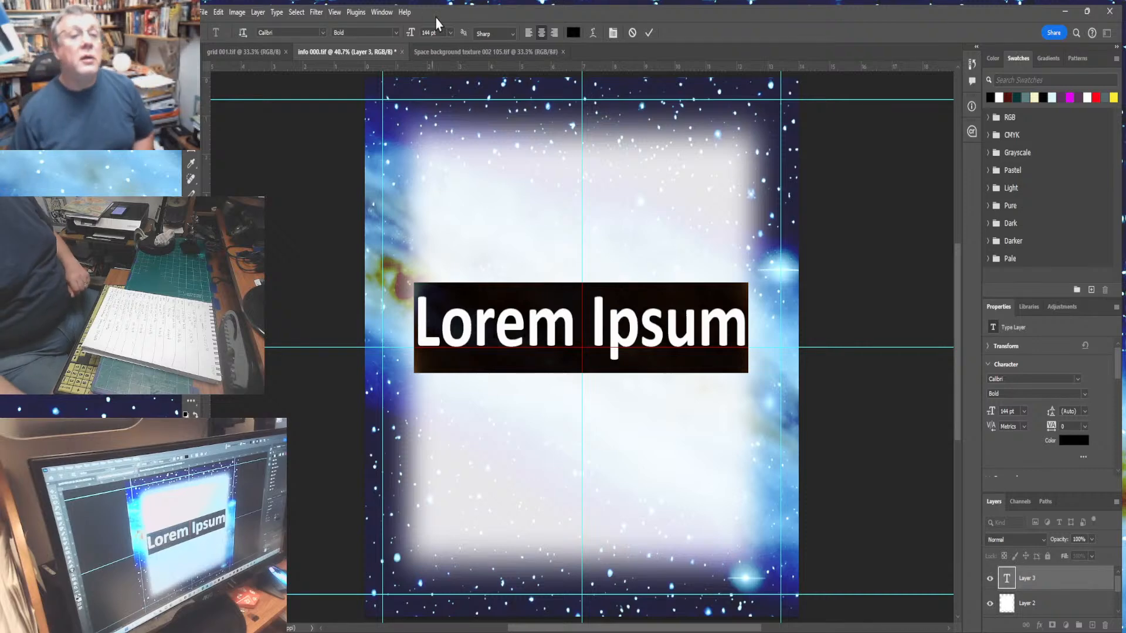
click(429, 32)
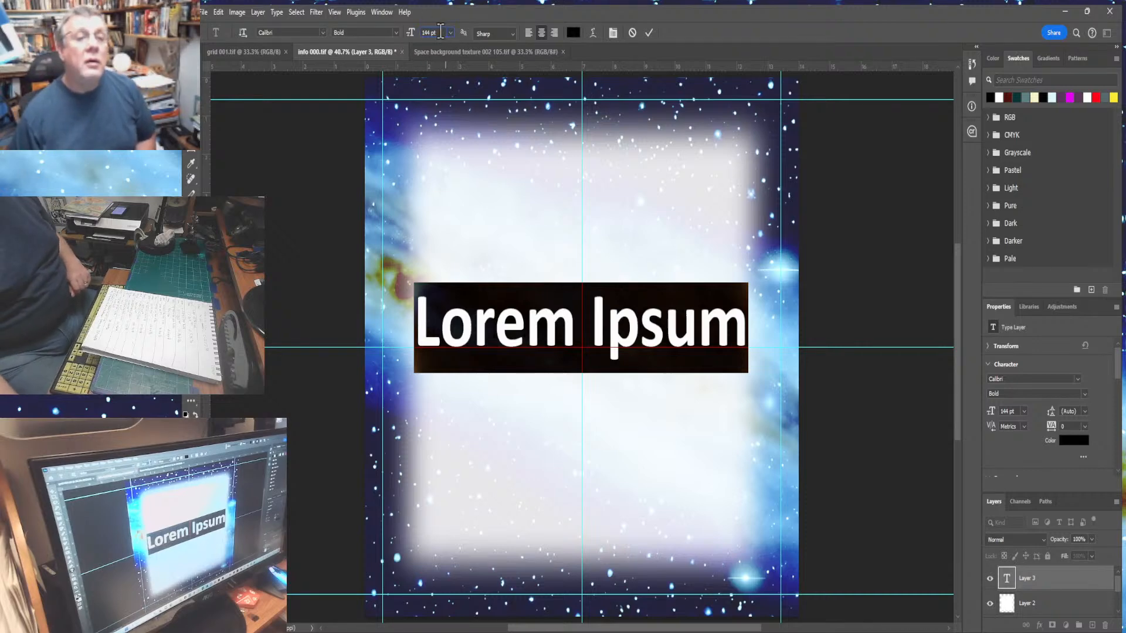
text(10)
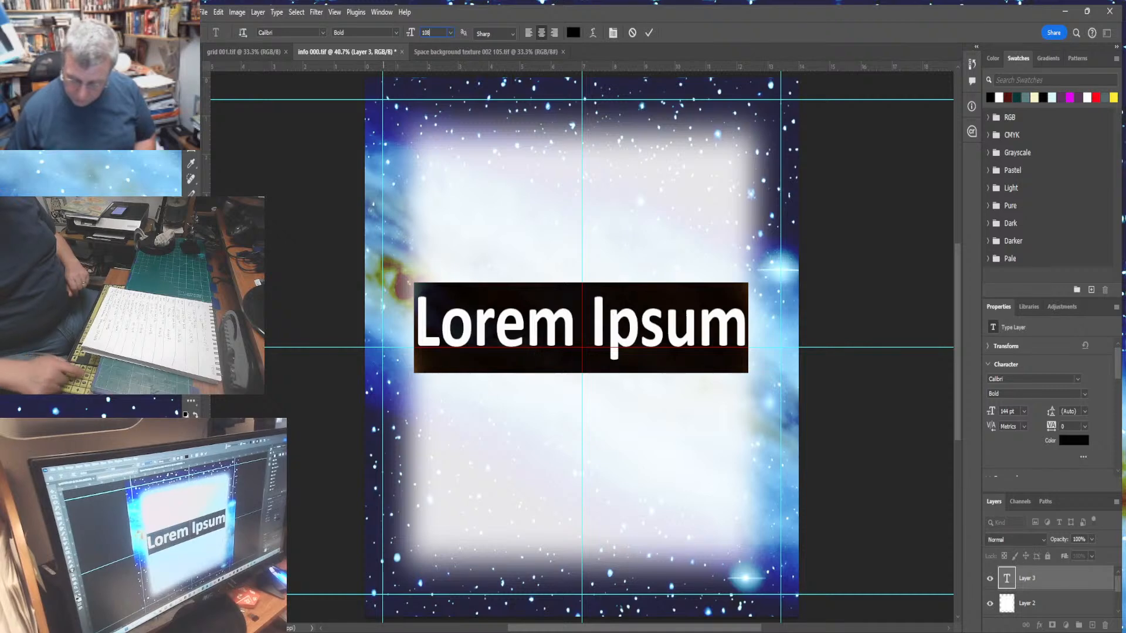
text(8)
key(Return)
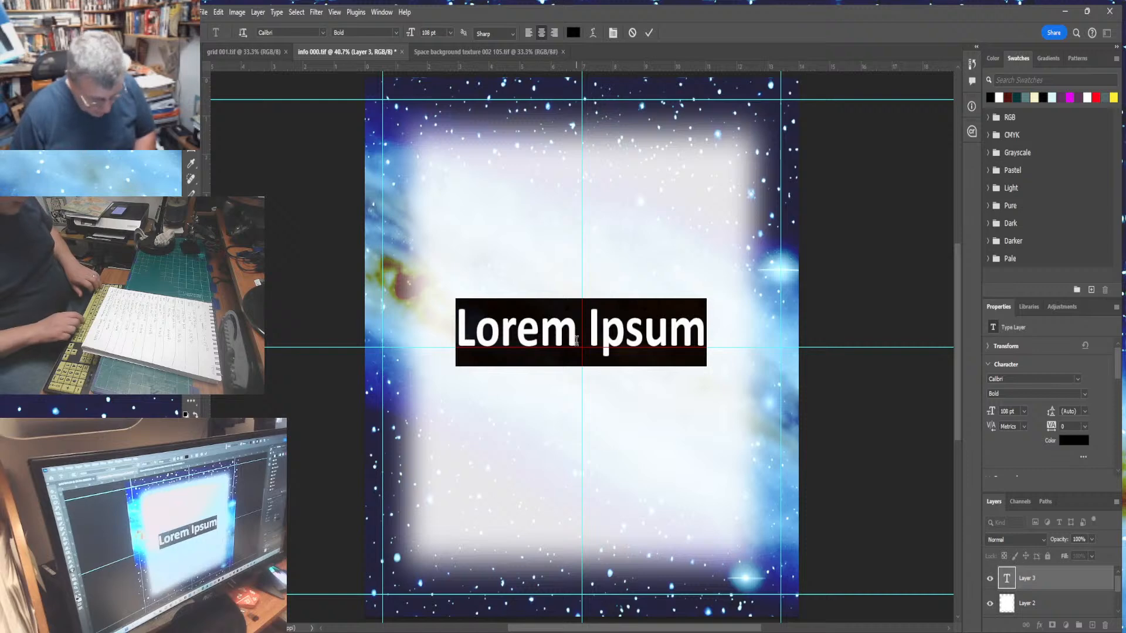
- Replace the placeholder with the text 0.5mm and start a new line
text(>5)
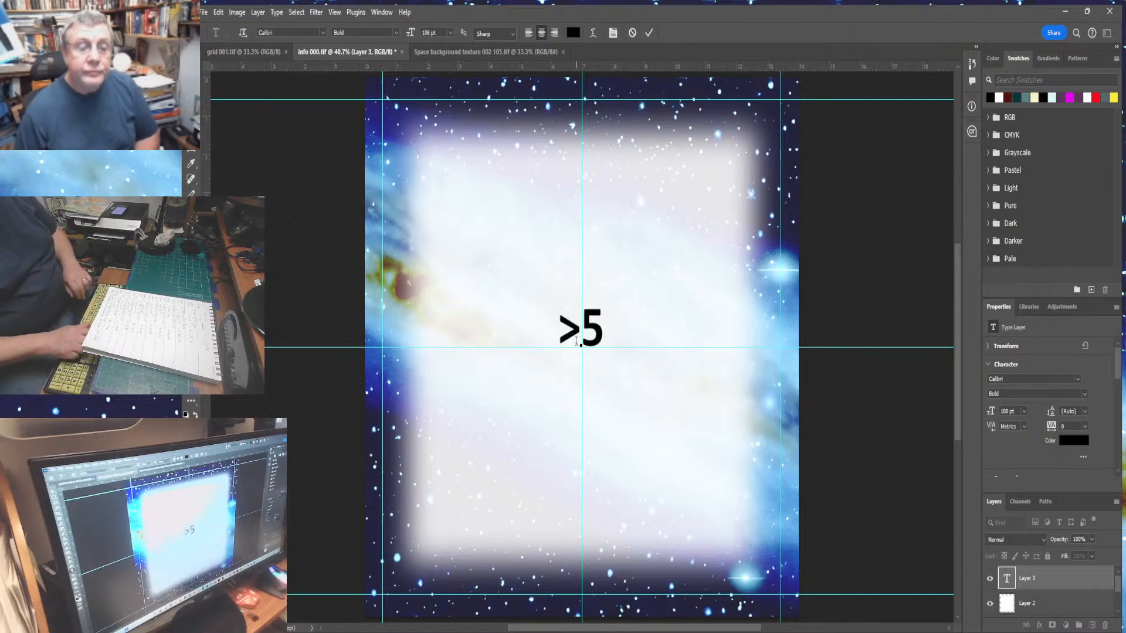
key(BackSpace)
key(BackSpace)
text(.)
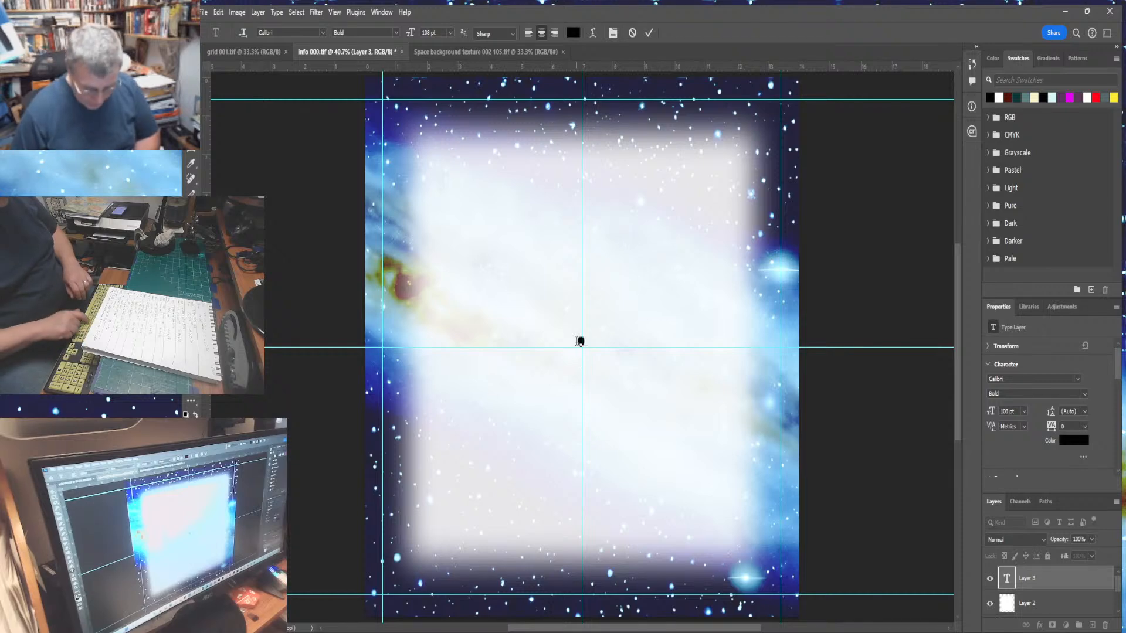
text(5)
key(Left)
key(Left)
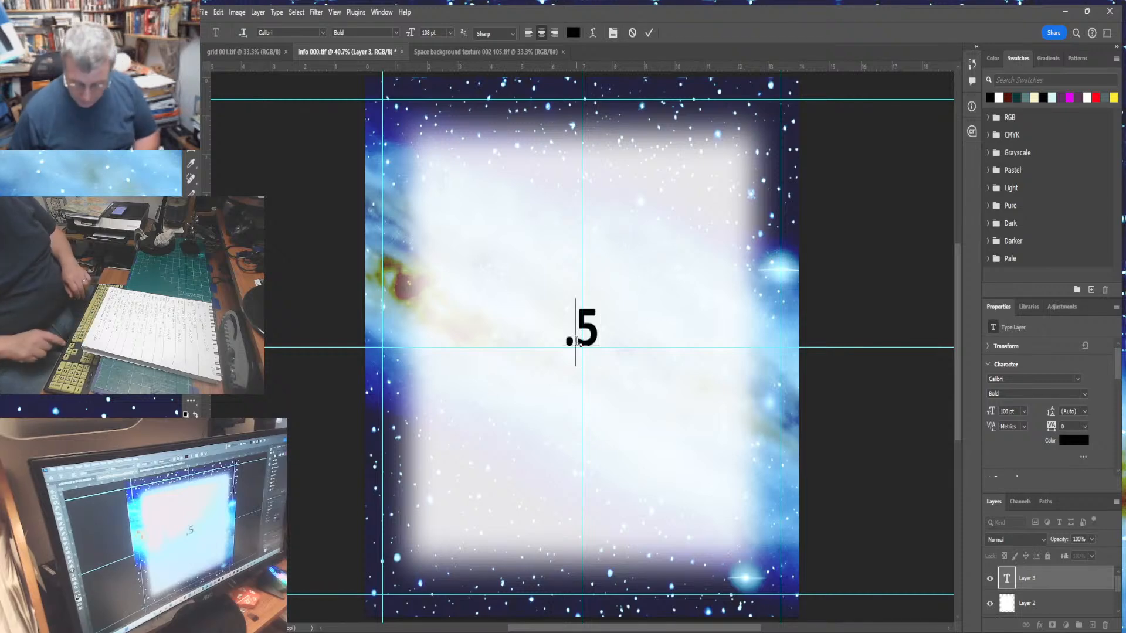
text(0)
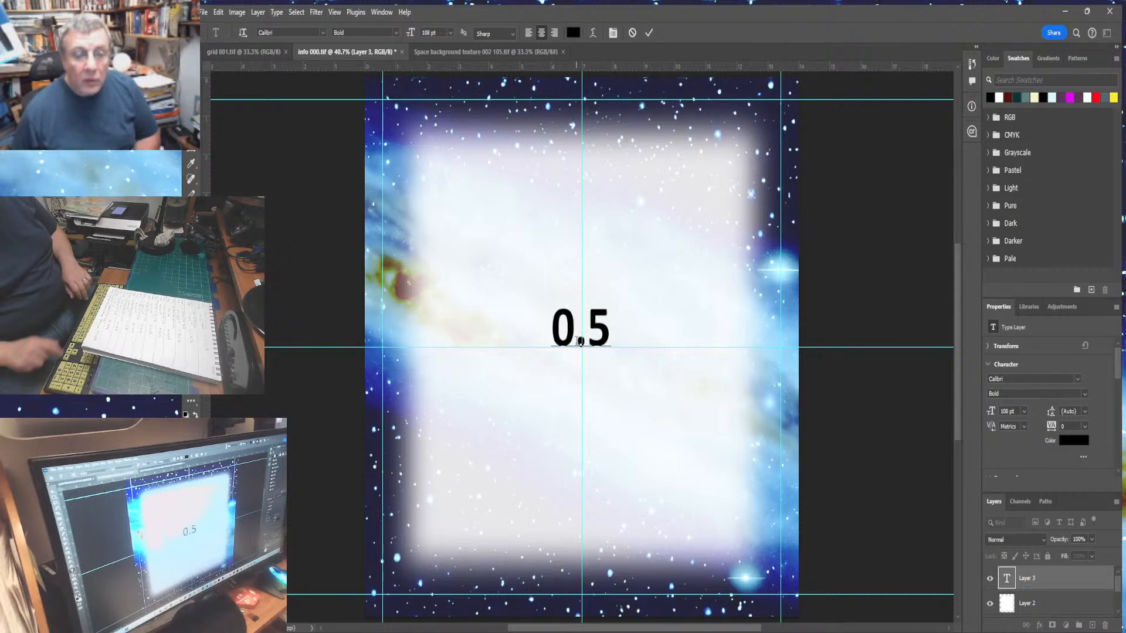
key(Right)
key(Right)
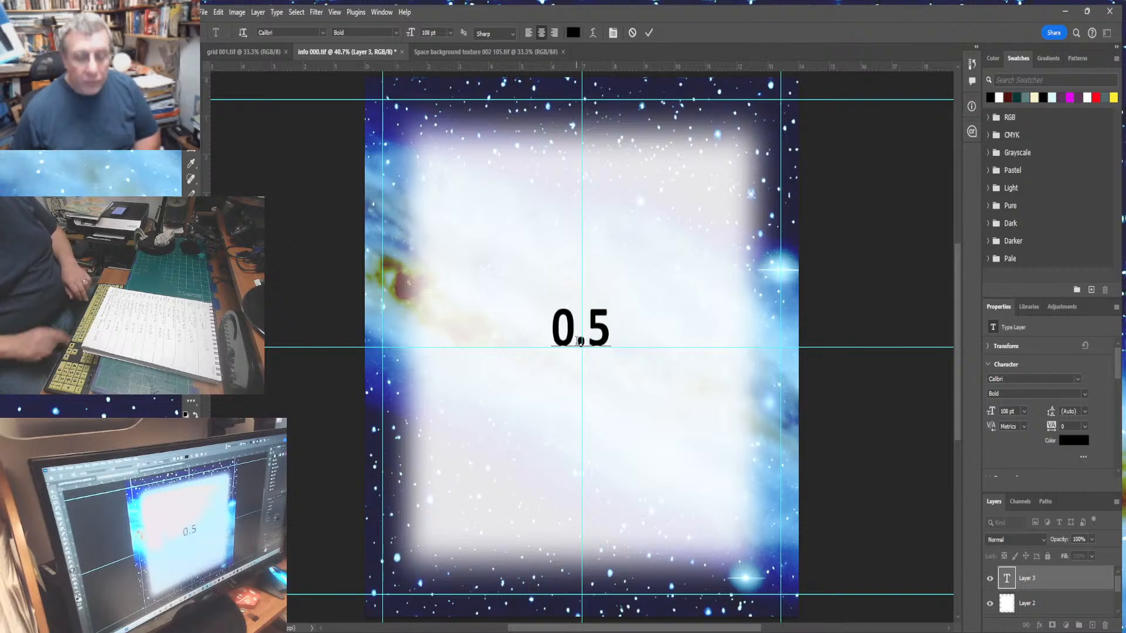
text(mm)
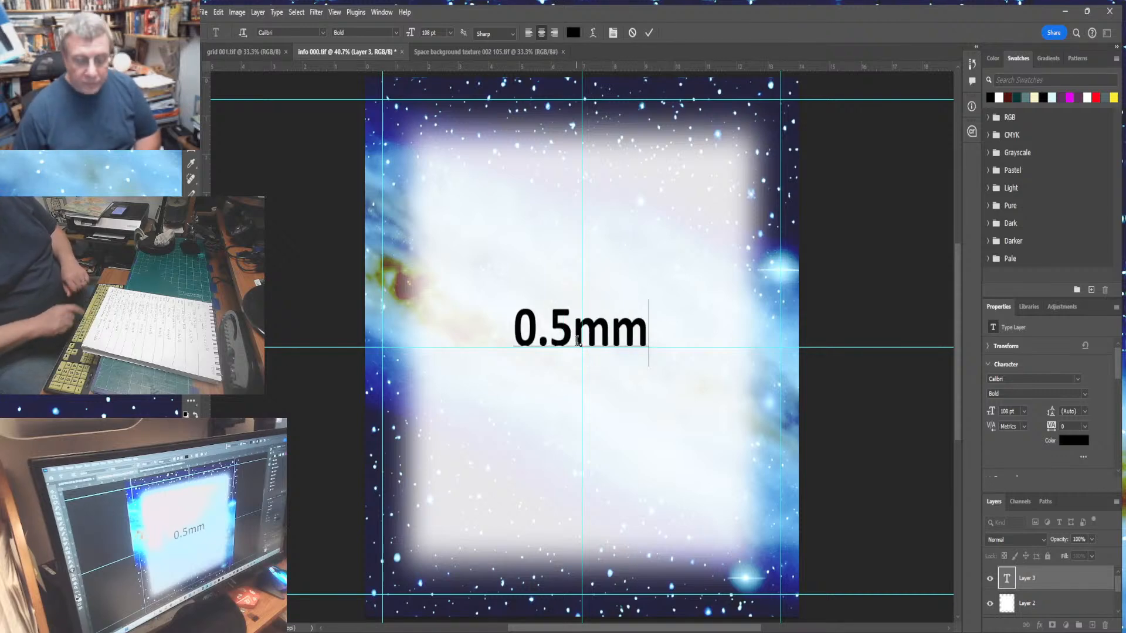
key(Return)
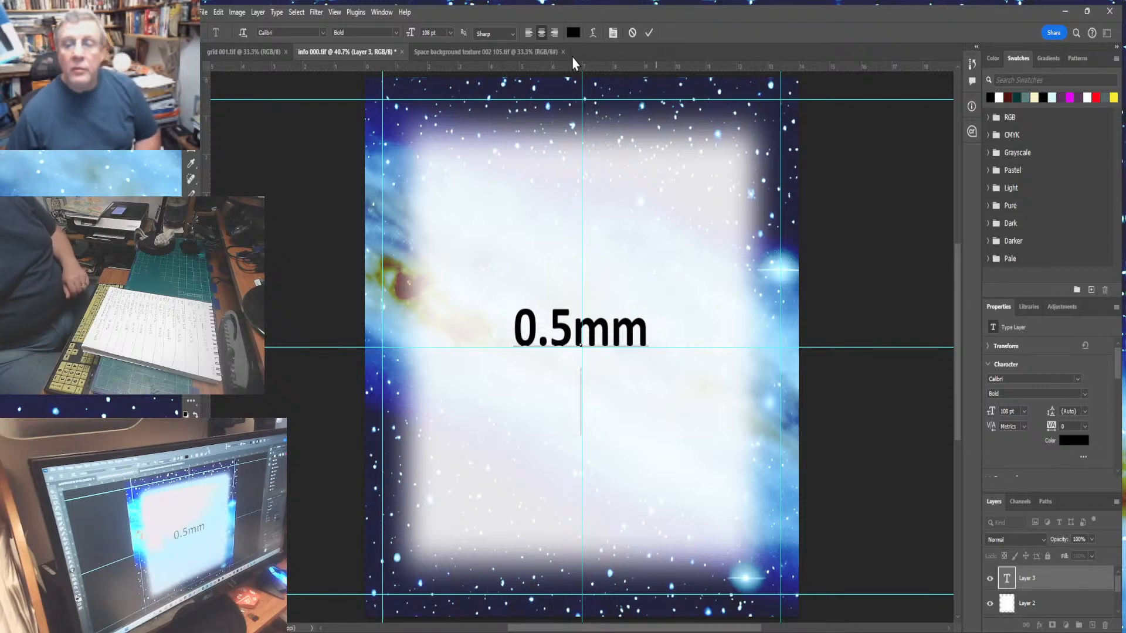
- Select the text and set its leading to 108 pt
drag(524, 322, 635, 438)
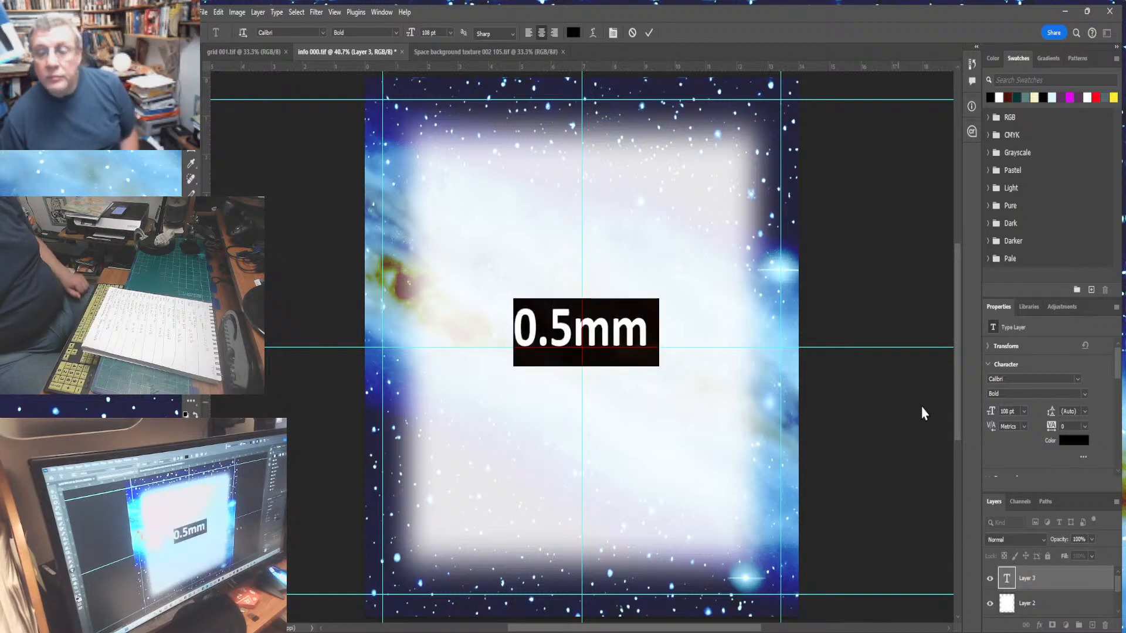
click(1066, 411)
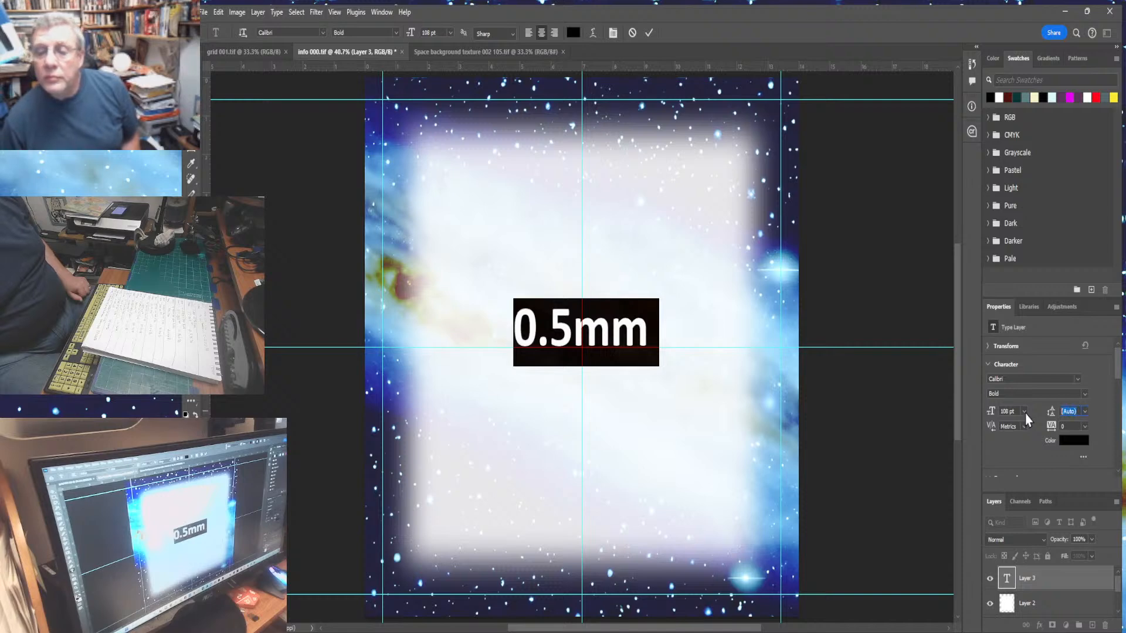
text(108)
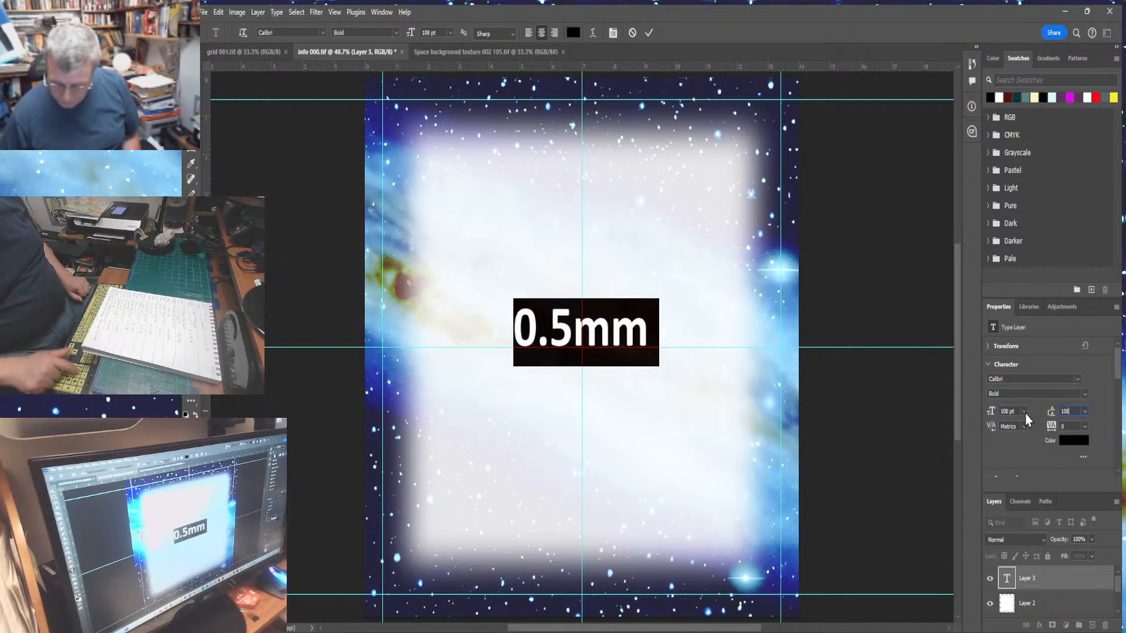
key(Return)
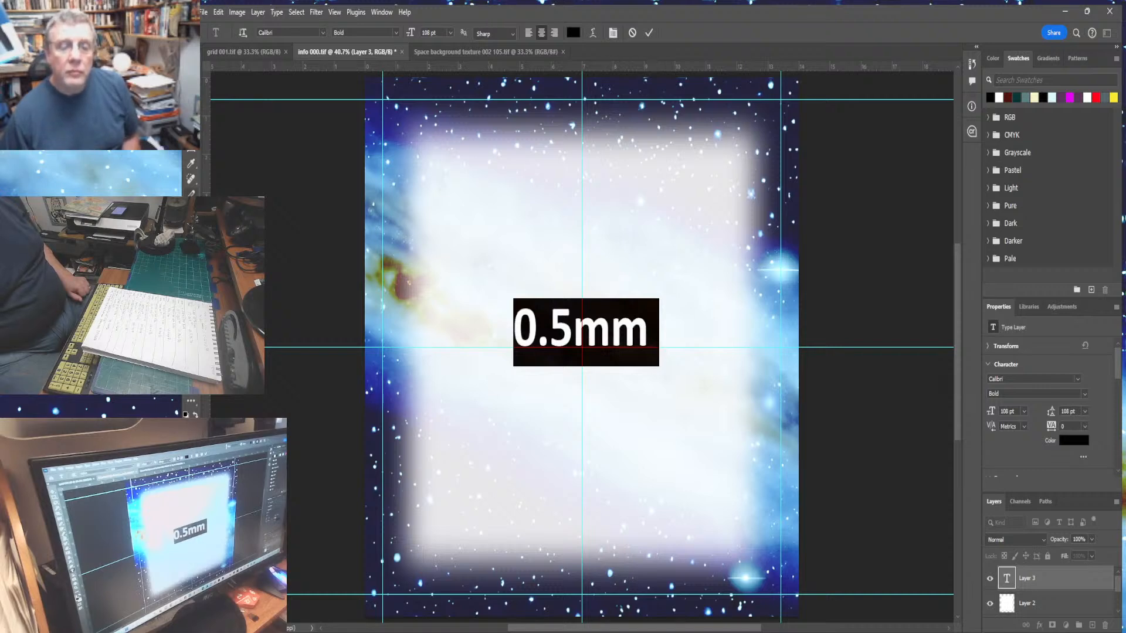
- Add a second text line reading Rs x Rl x 3.142 beneath 0.5mm
click(639, 334)
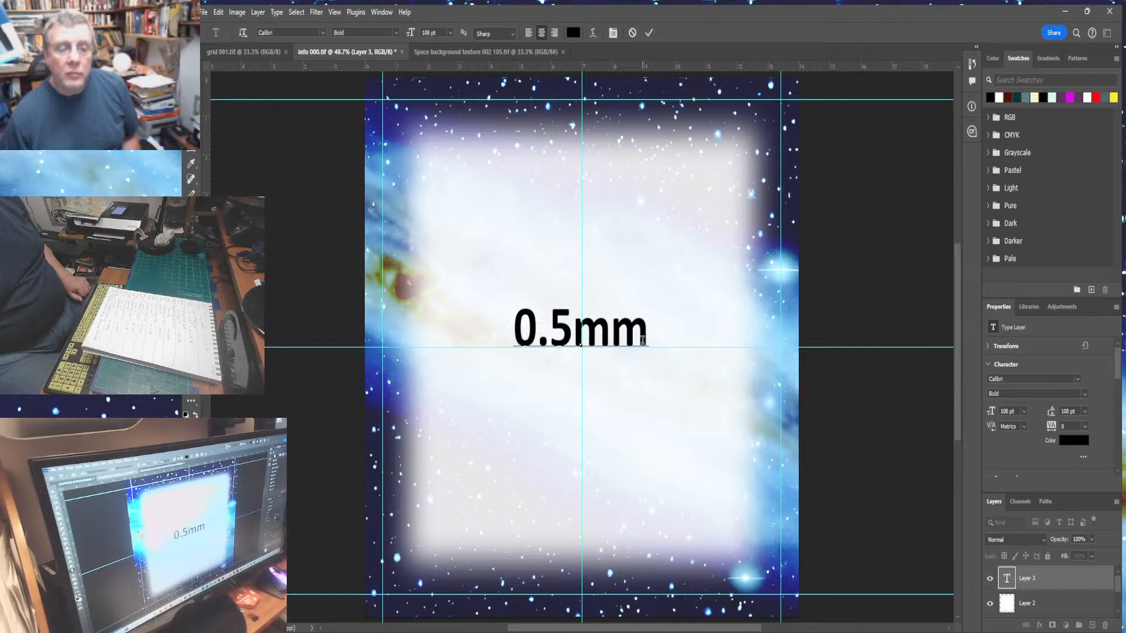
key(Return)
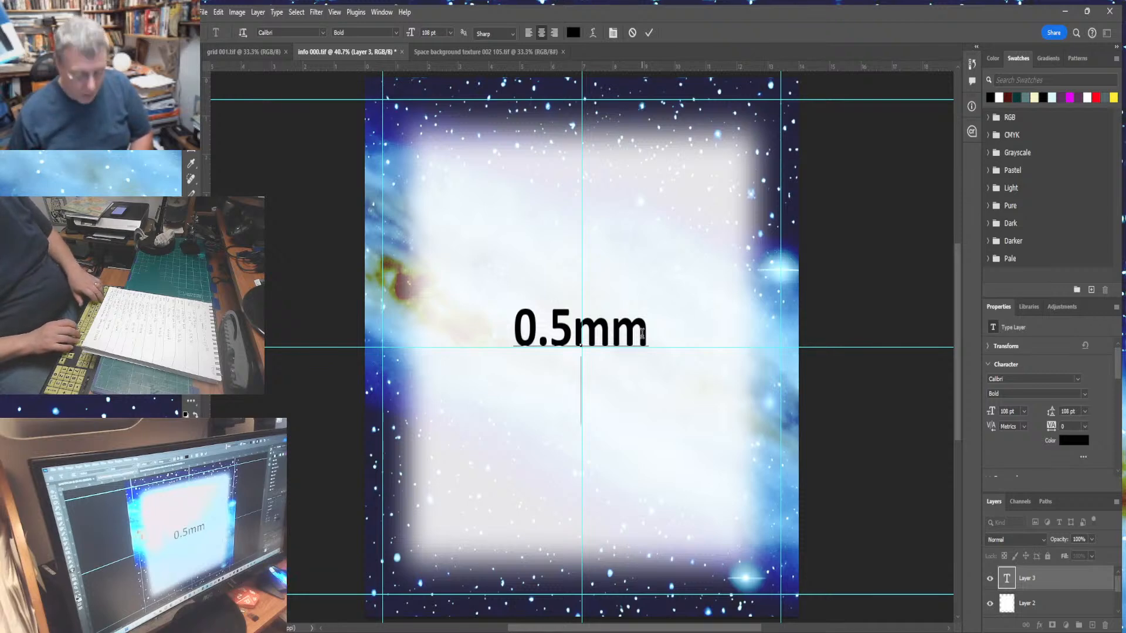
text(Rs)
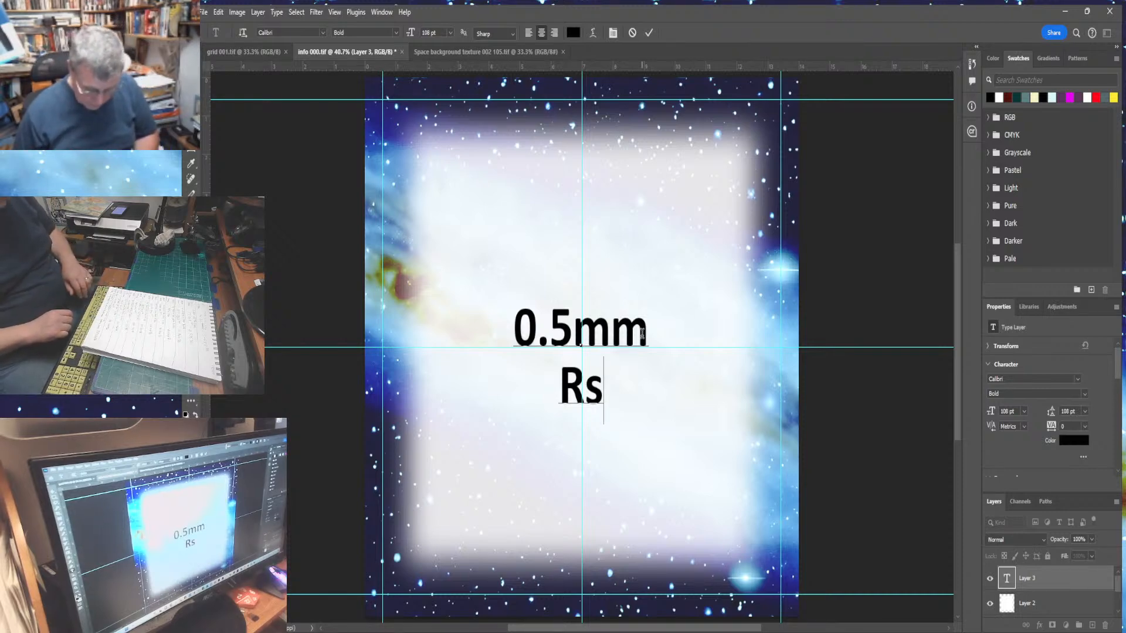
text(x)
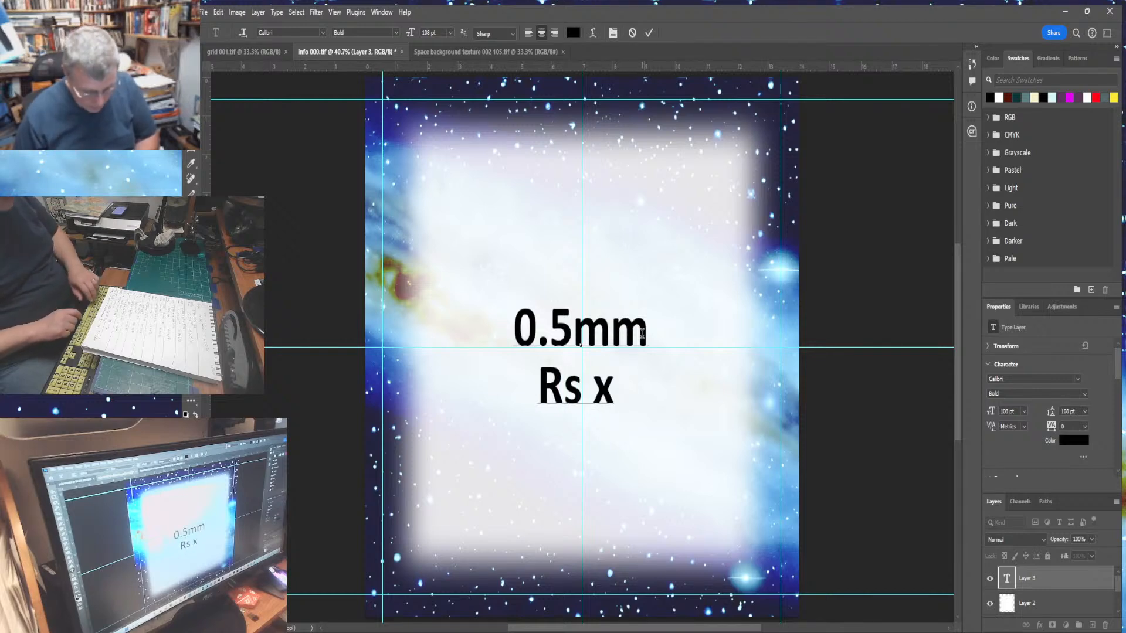
text( rl)
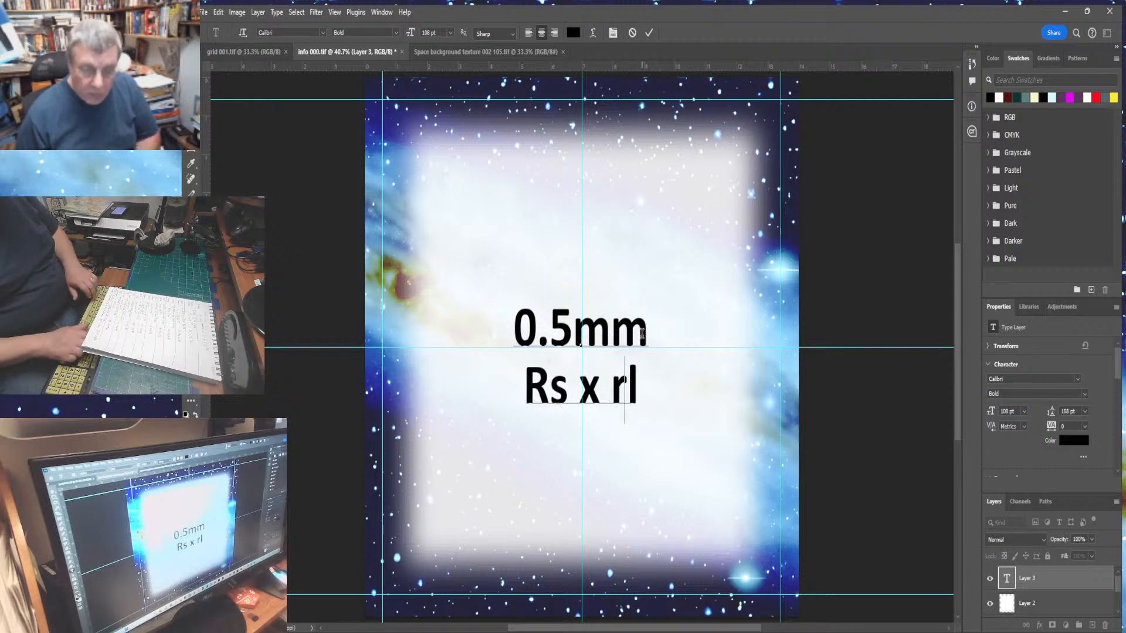
key(BackSpace)
key(BackSpace)
text(Rl)
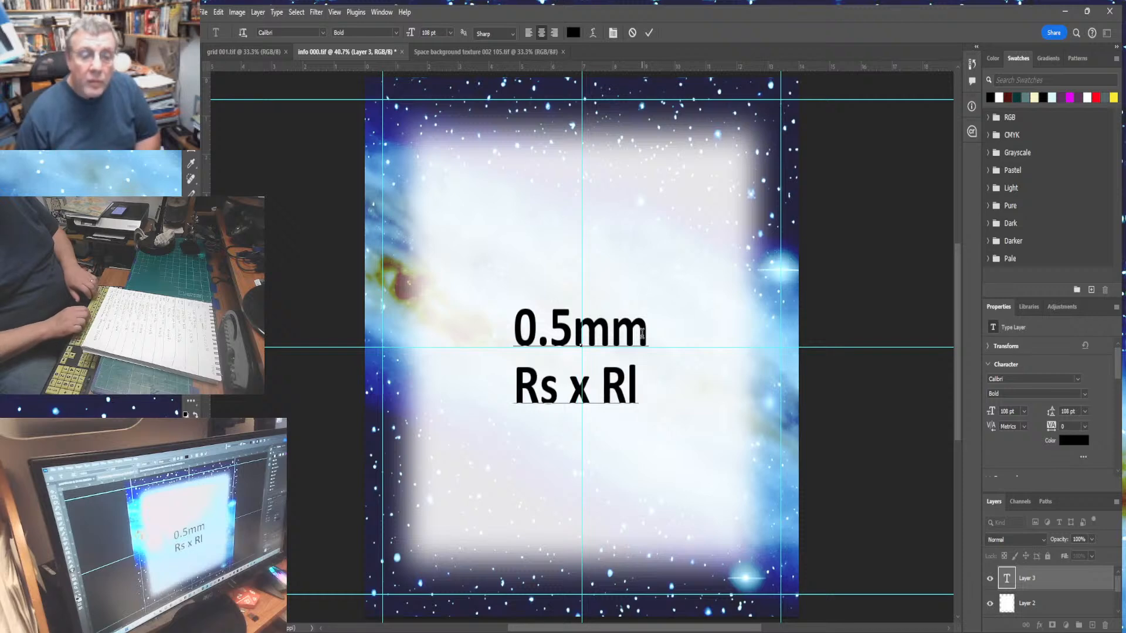
text( x)
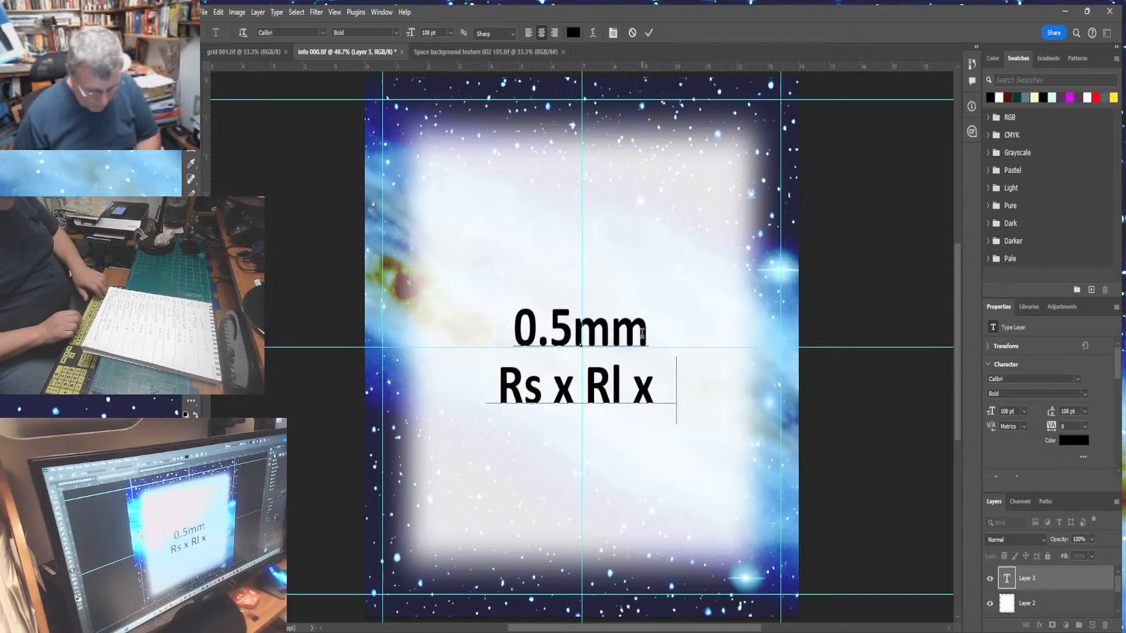
text(3.142)
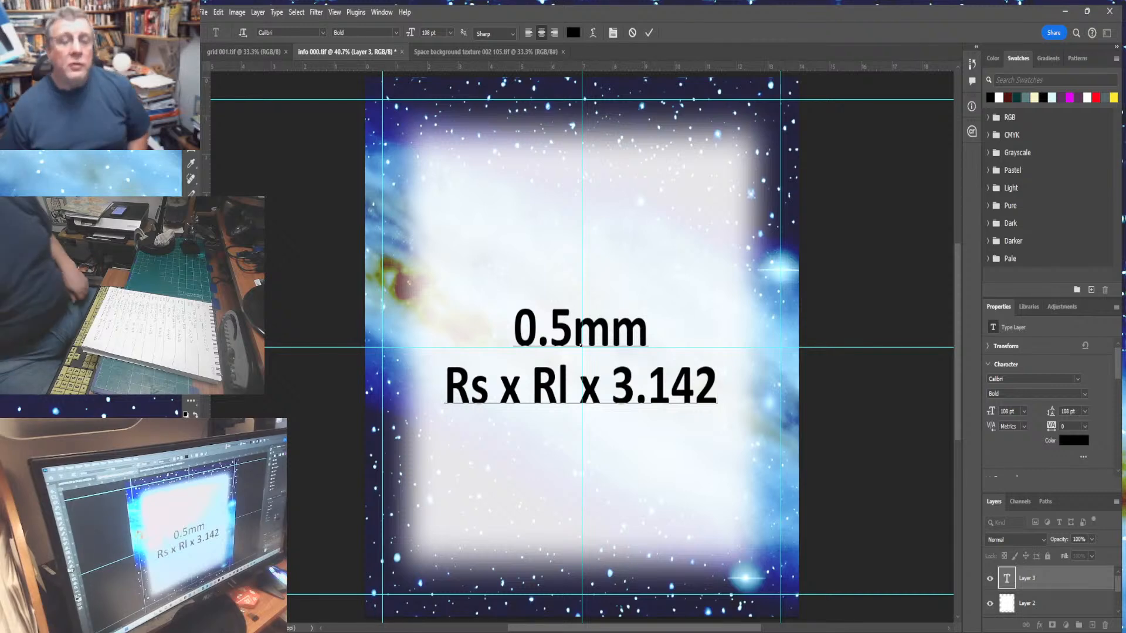
- Replace Rl with 3.251in and Rs with 1.377 in on the second line
drag(570, 394, 532, 397)
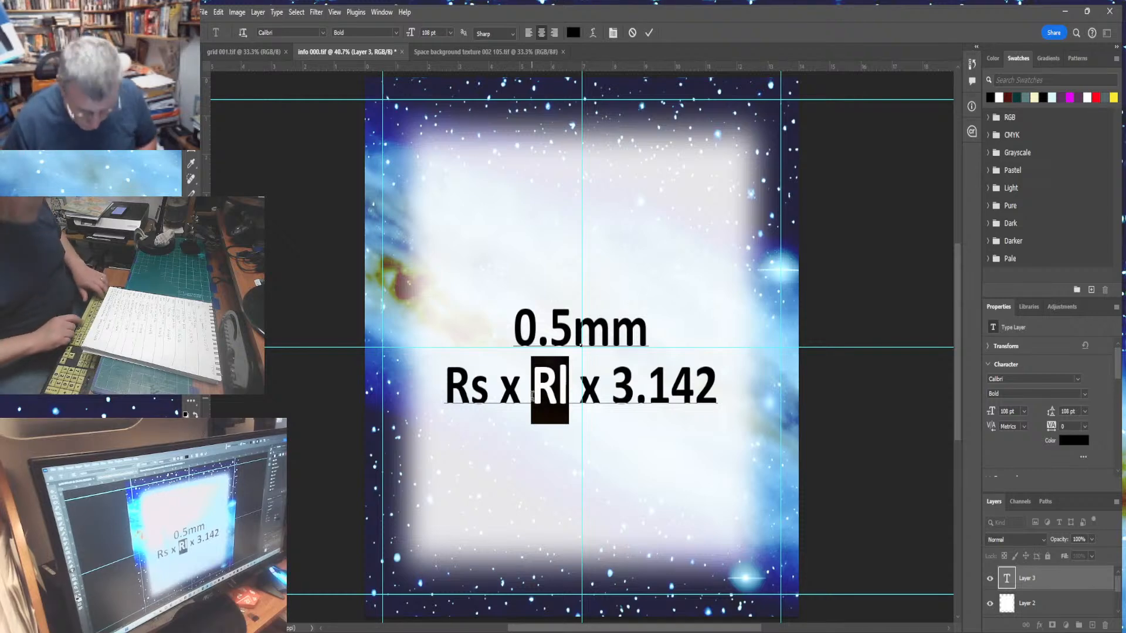
text(3.)
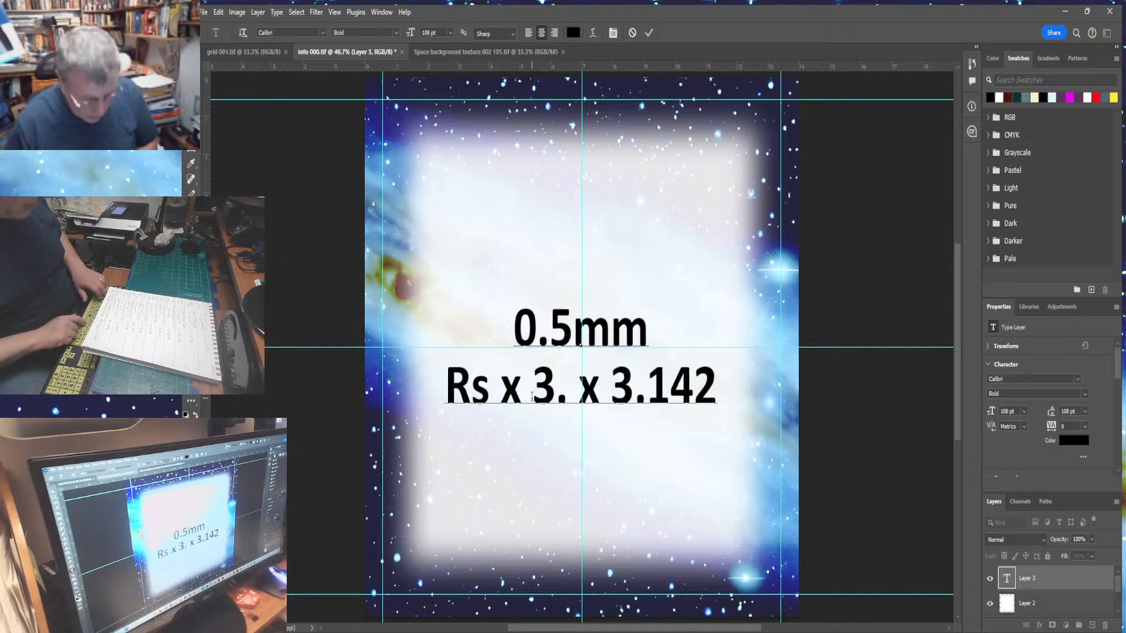
text(251)
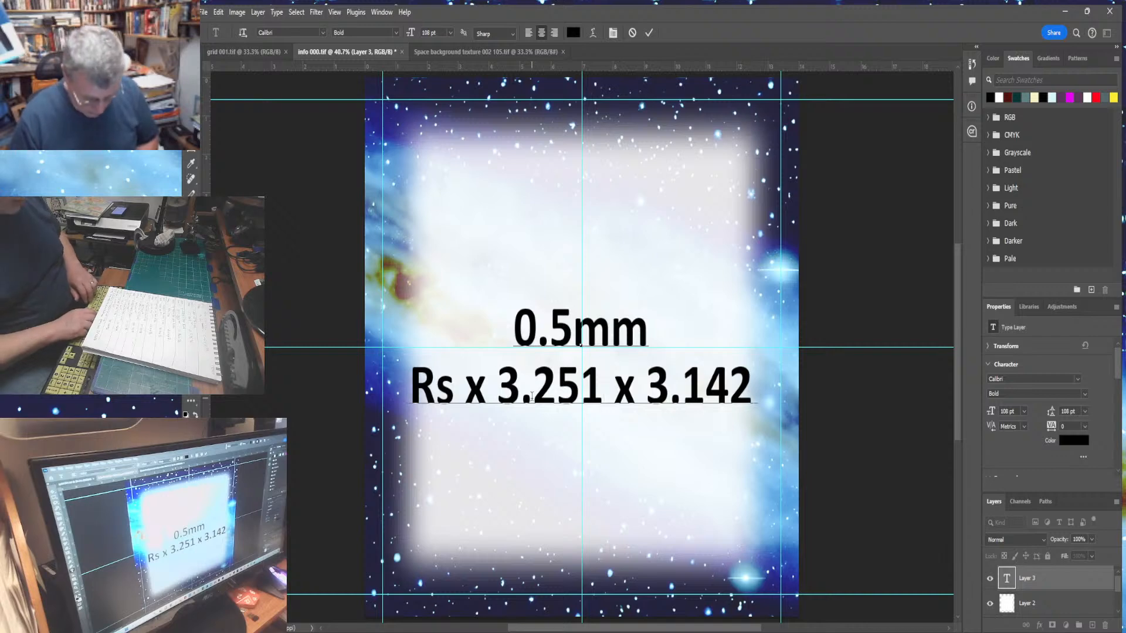
text(in)
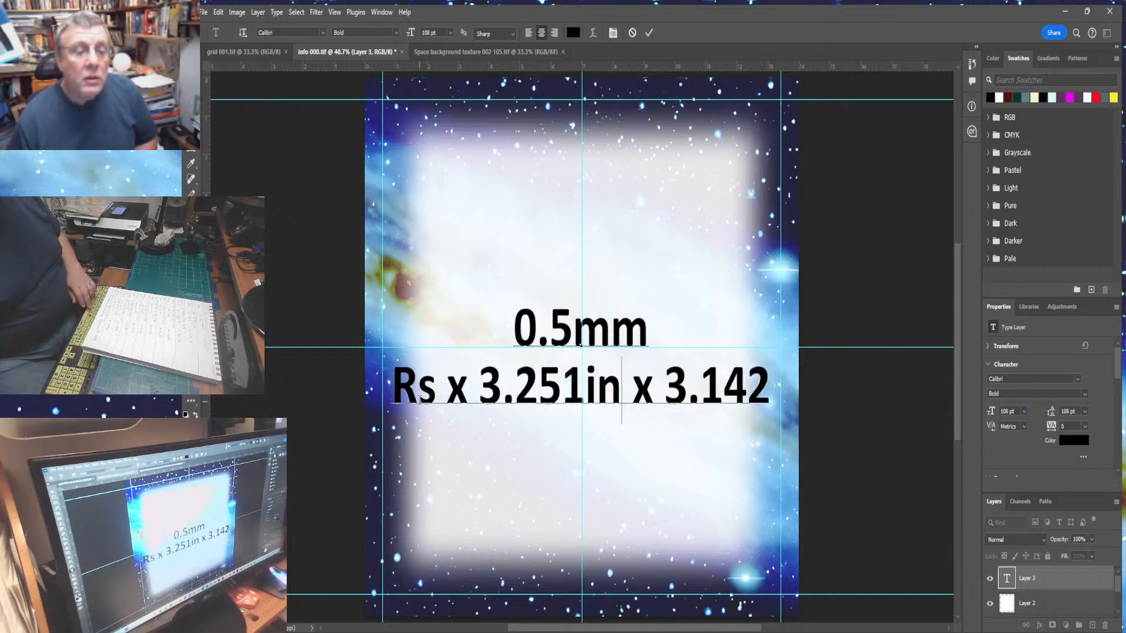
drag(436, 390, 387, 394)
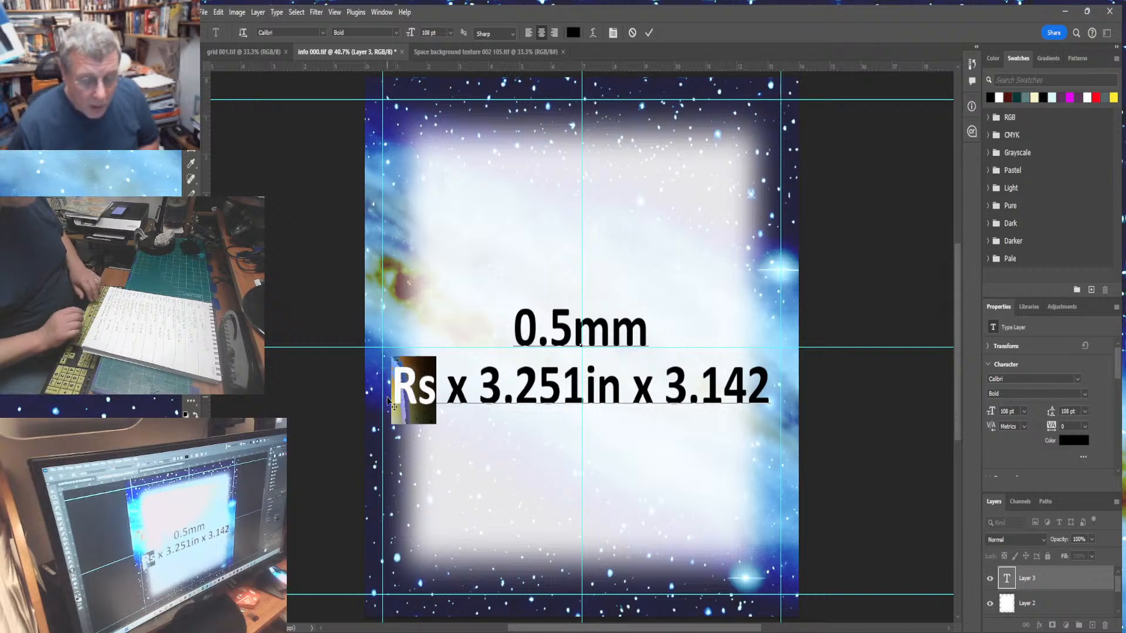
text(1.)
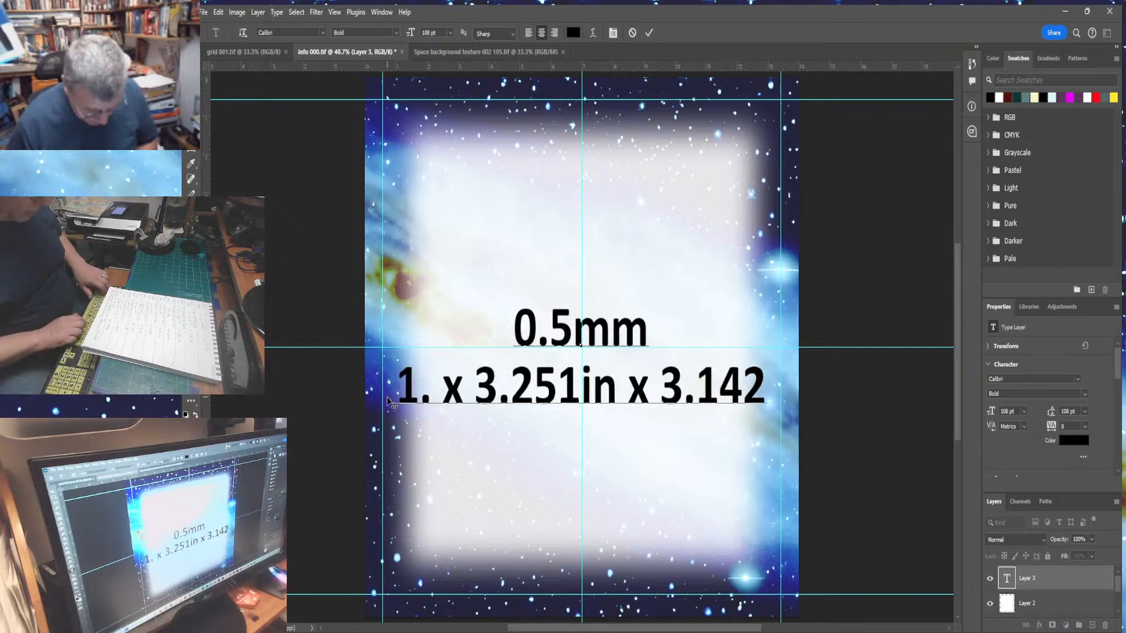
text(3)
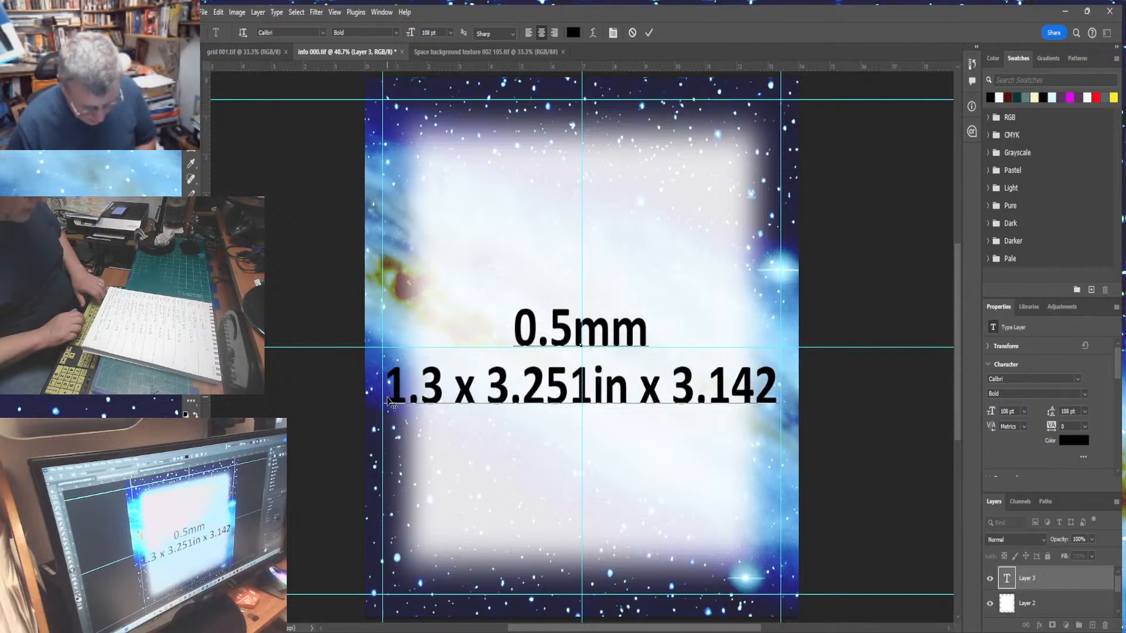
text(77 )
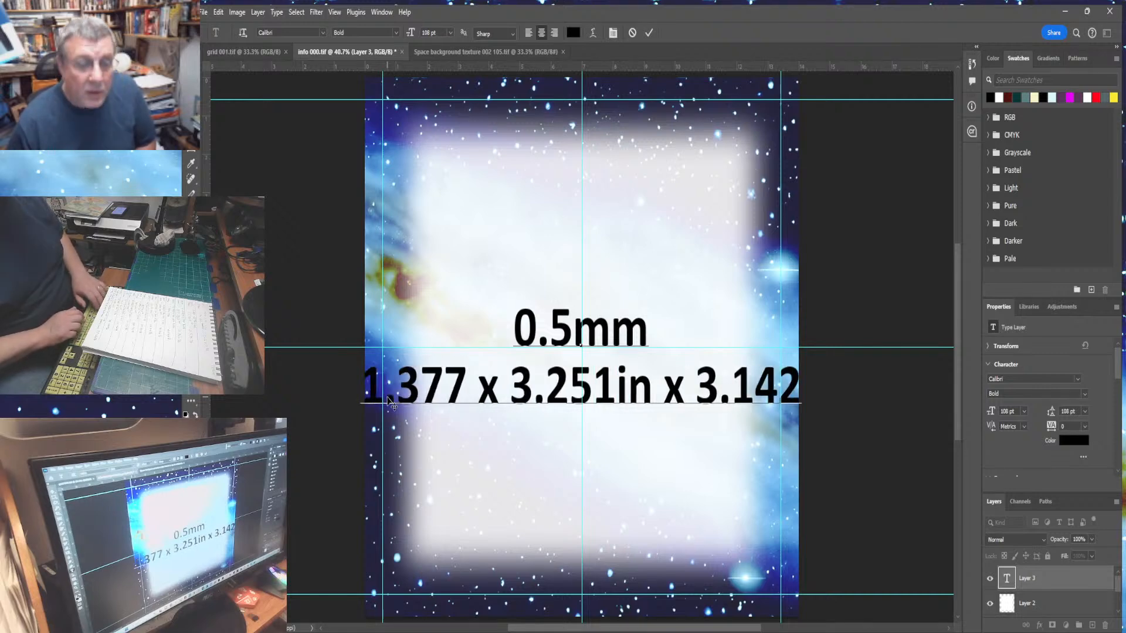
text(in)
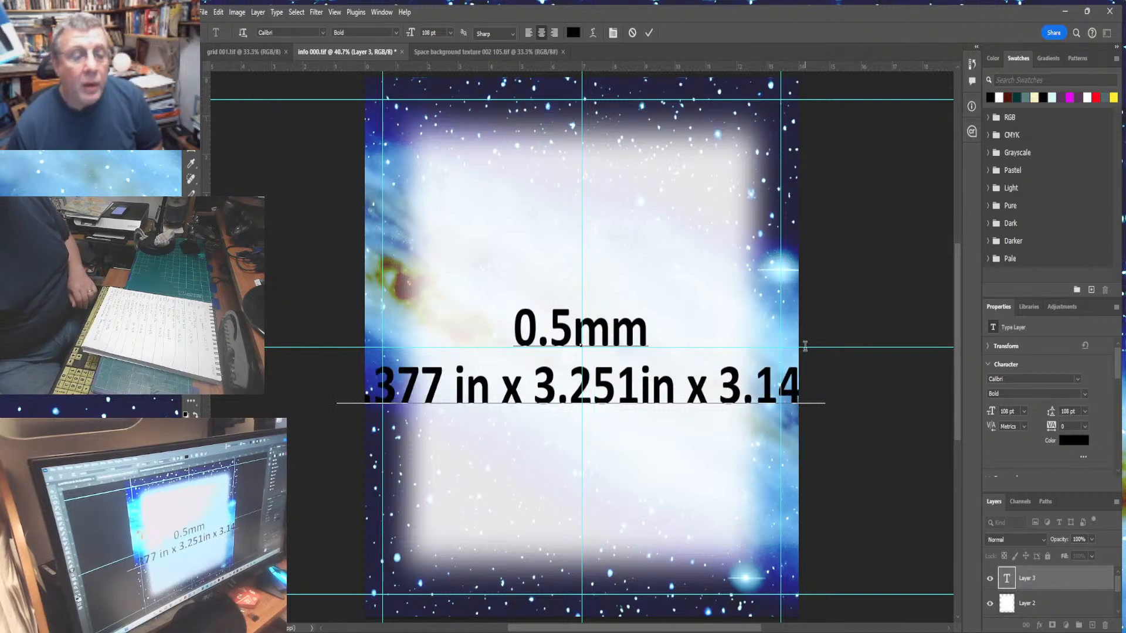
- Remove the space before the first in, then format both in units as superscript
click(457, 384)
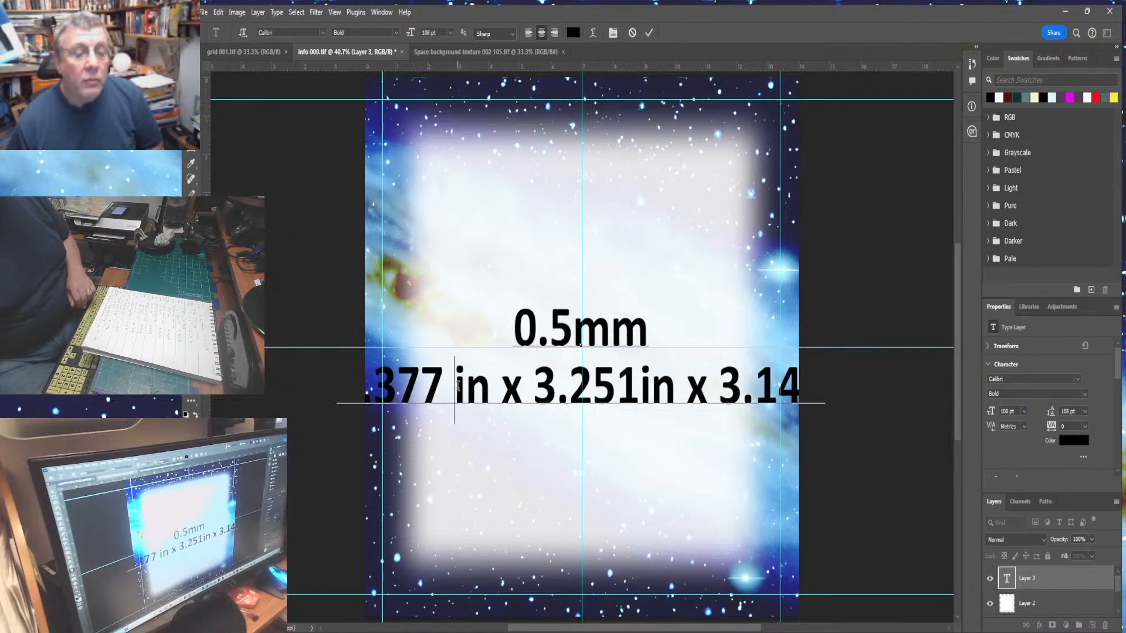
key(BackSpace)
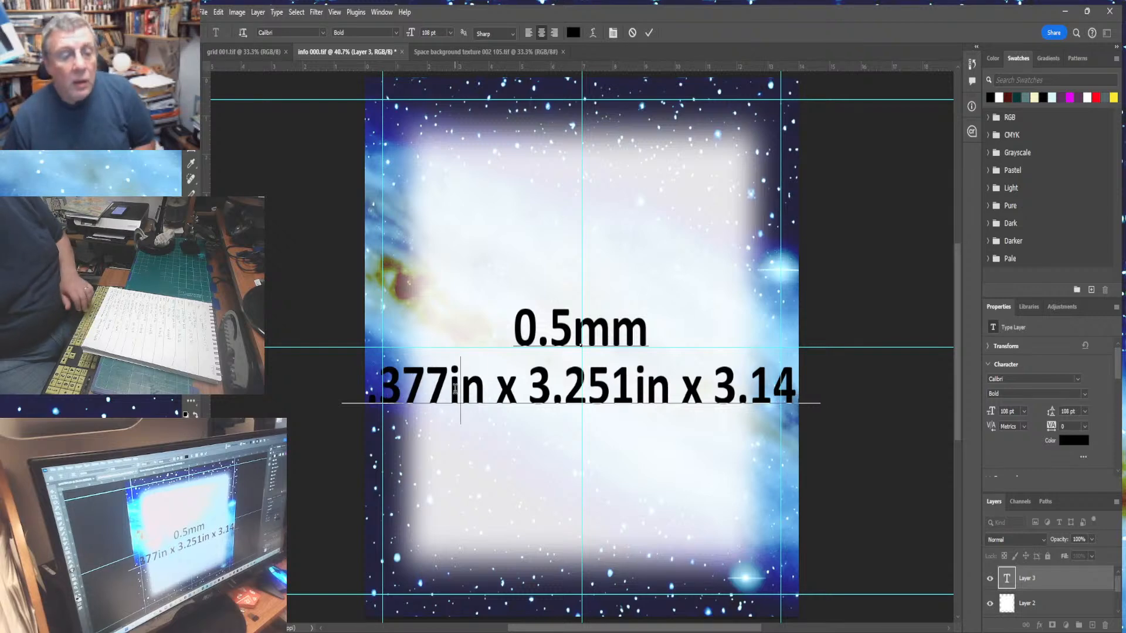
drag(455, 388, 481, 391)
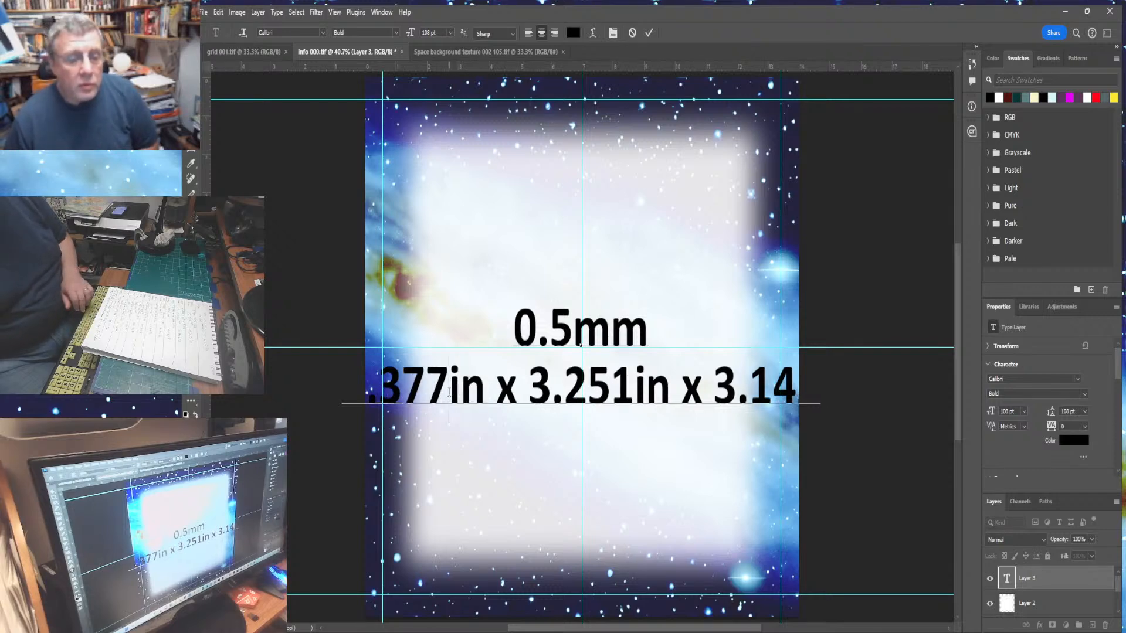
double_click(453, 391)
click(478, 392)
drag(480, 388, 450, 391)
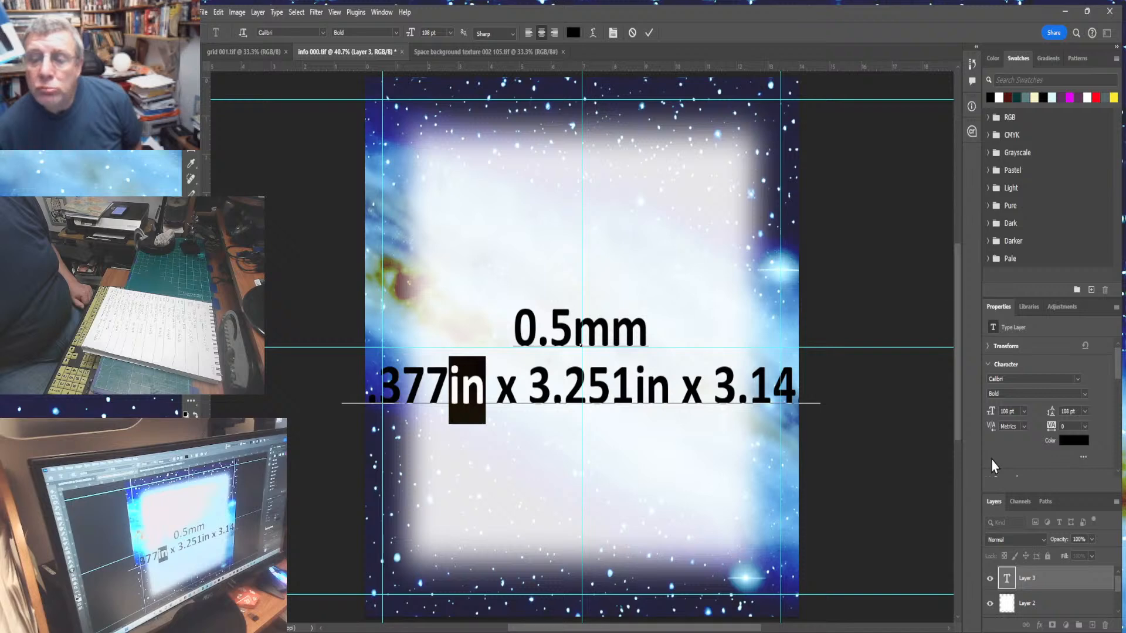
click(989, 347)
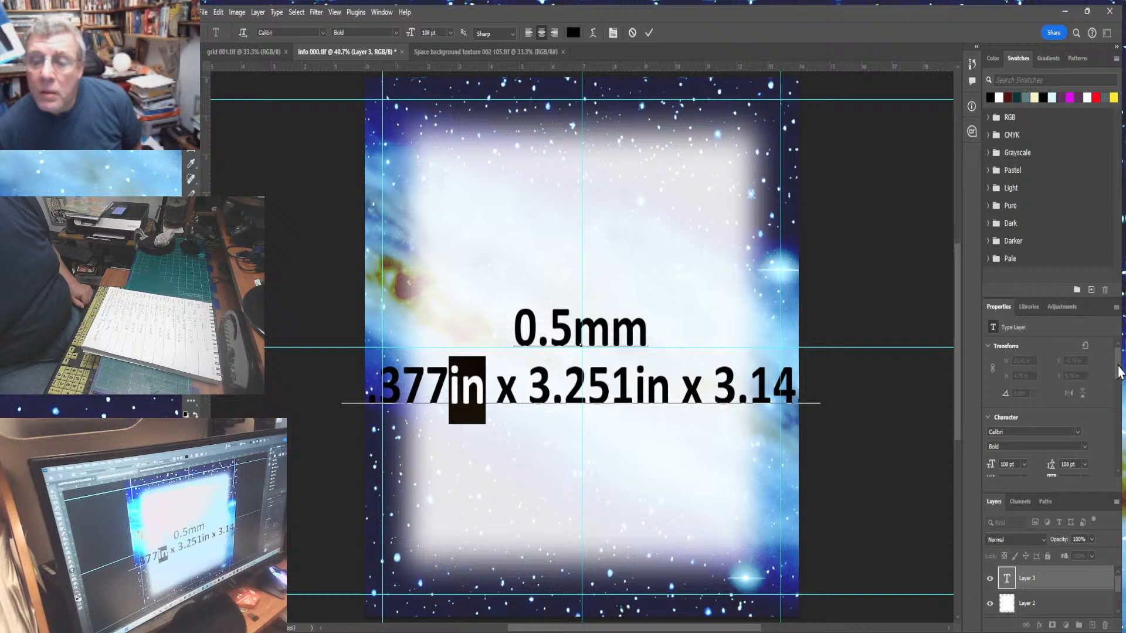
drag(1117, 364, 1120, 388)
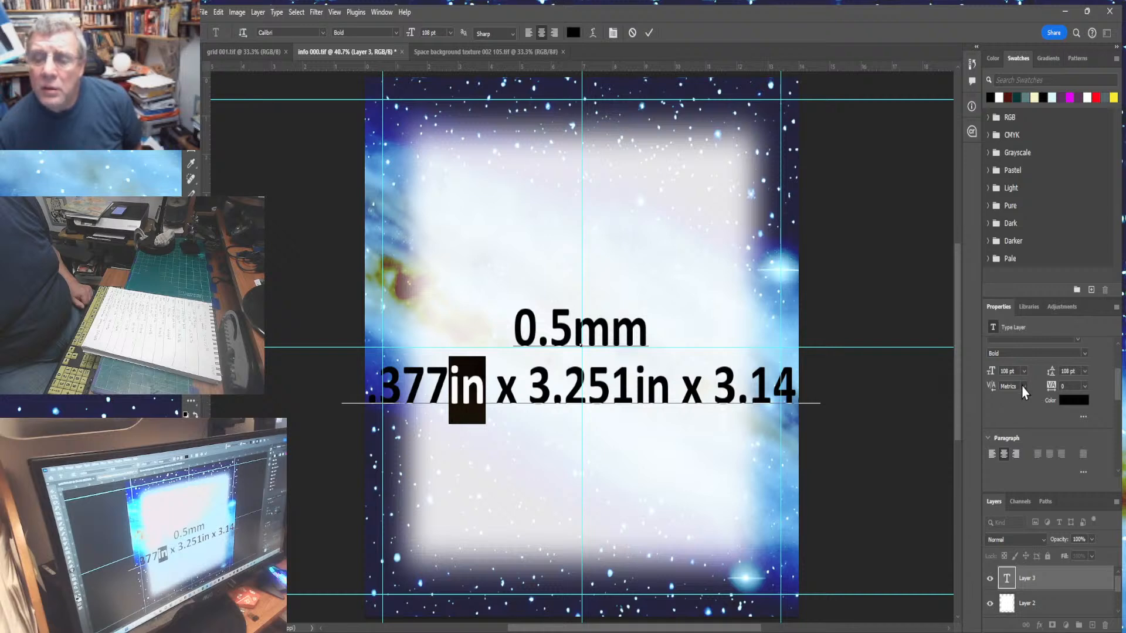
drag(1117, 390, 1116, 356)
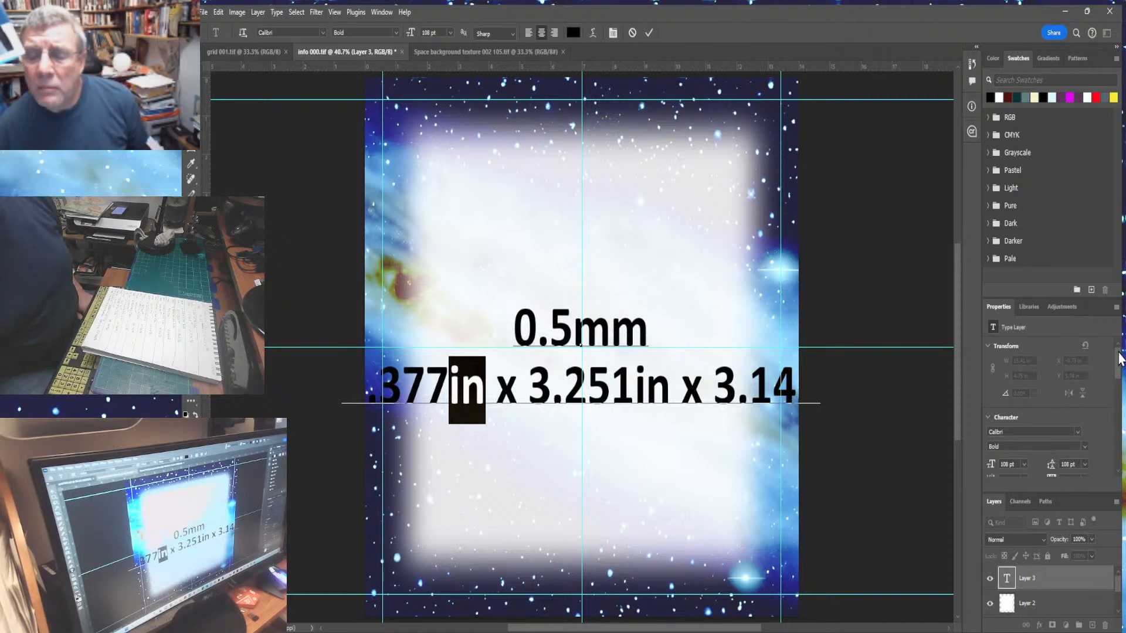
drag(1120, 358, 1119, 410)
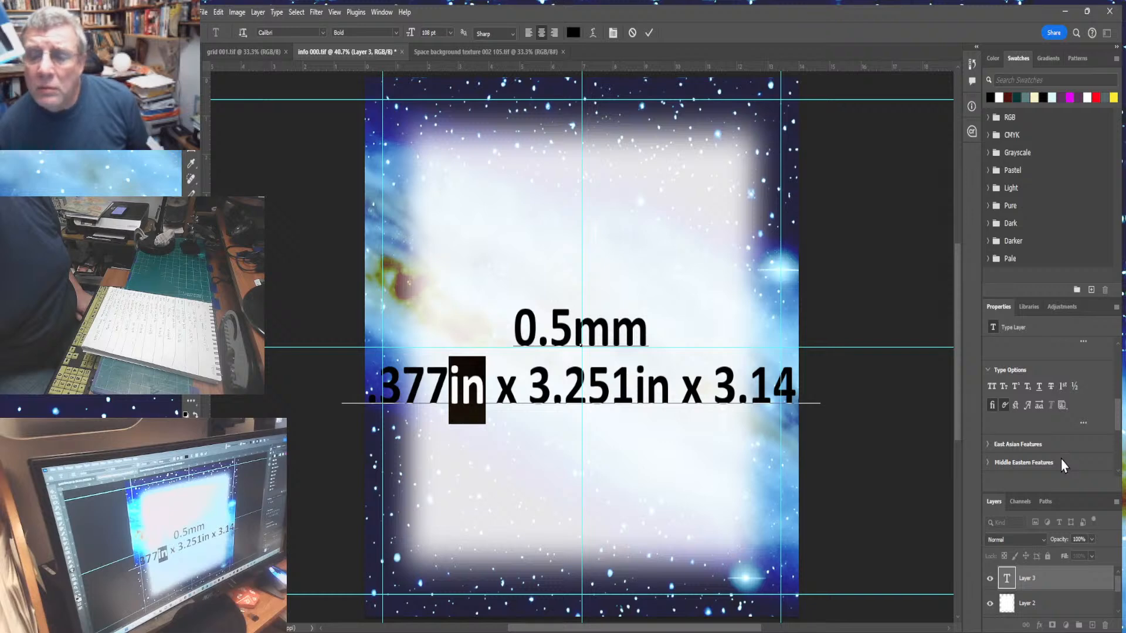
click(1015, 385)
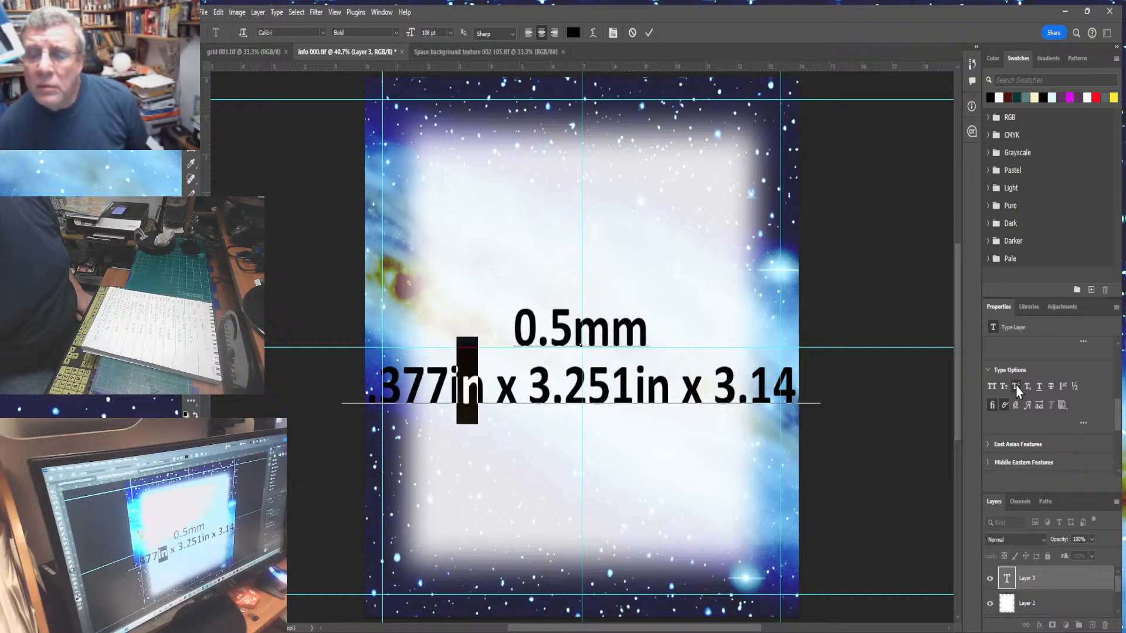
drag(627, 379, 660, 382)
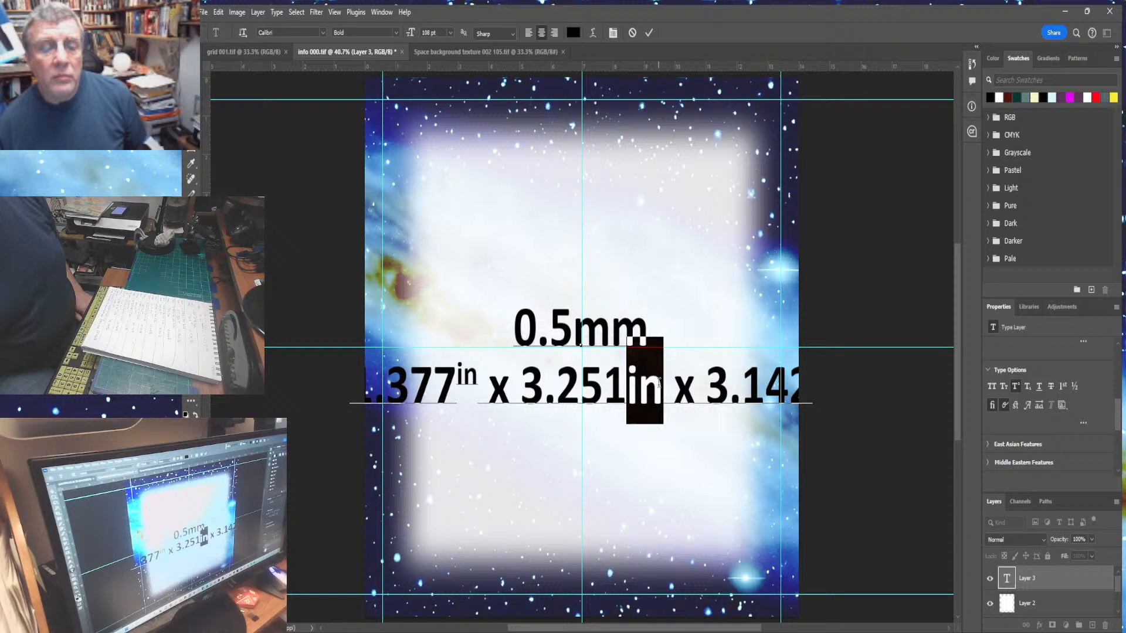
click(1016, 387)
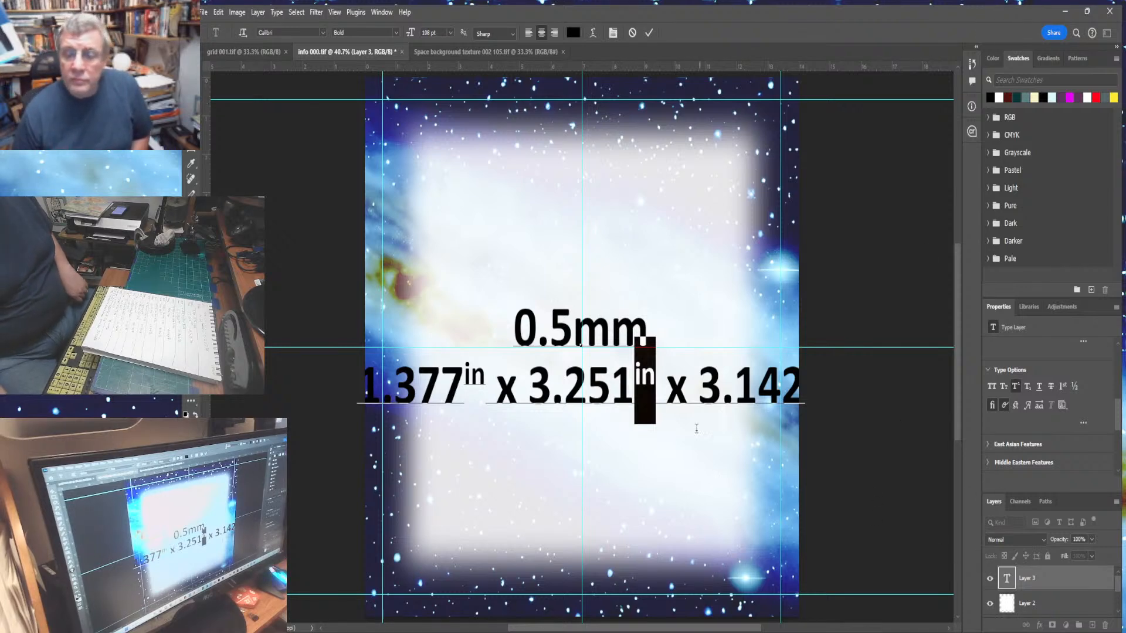
click(678, 387)
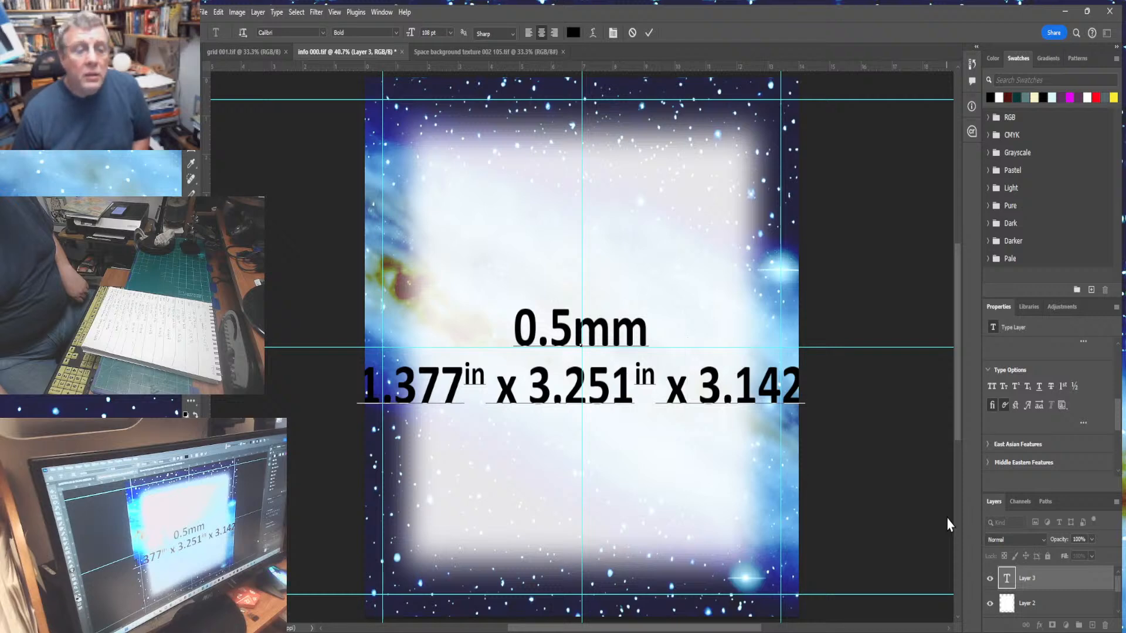
- Select all the text in the layer and set its font size to 100 pt
click(511, 322)
key(ctrl+a)
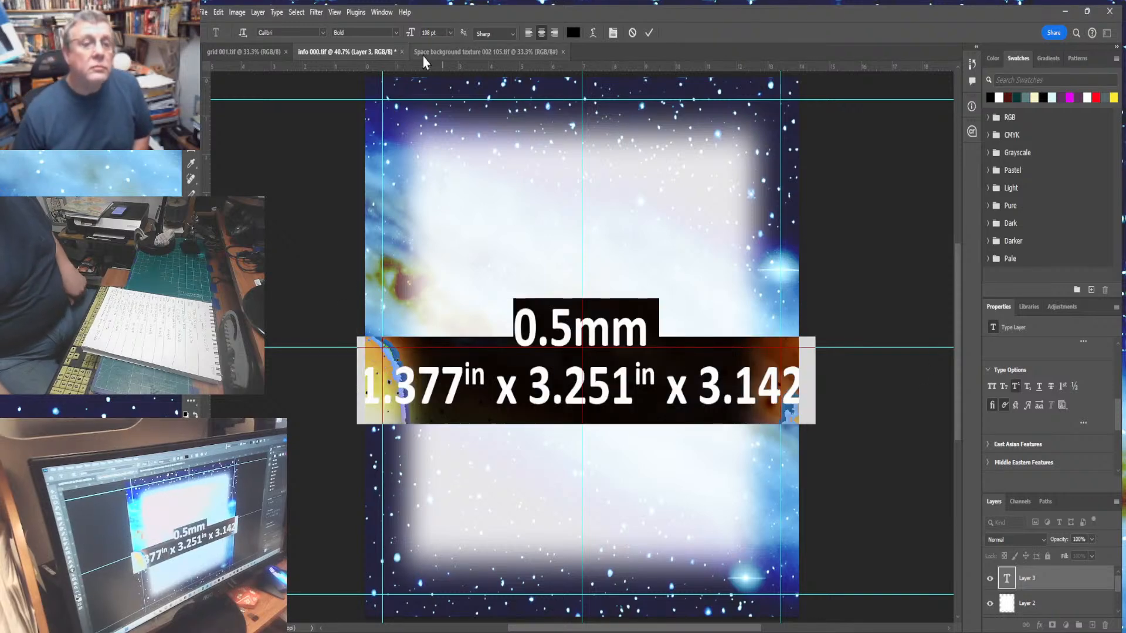
click(432, 32)
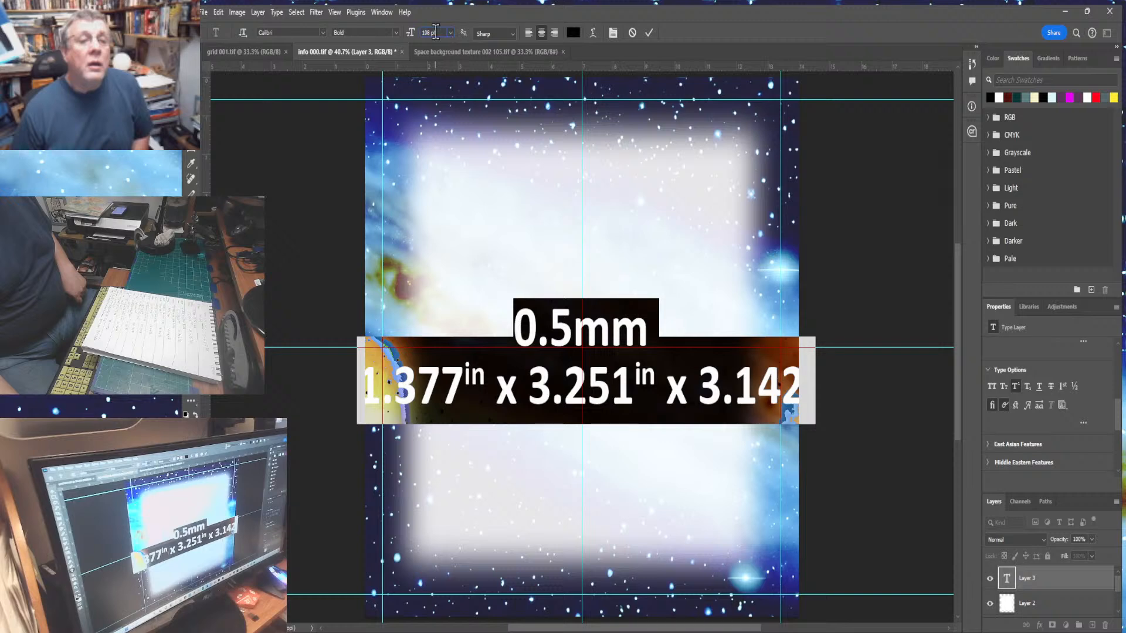
text(11)
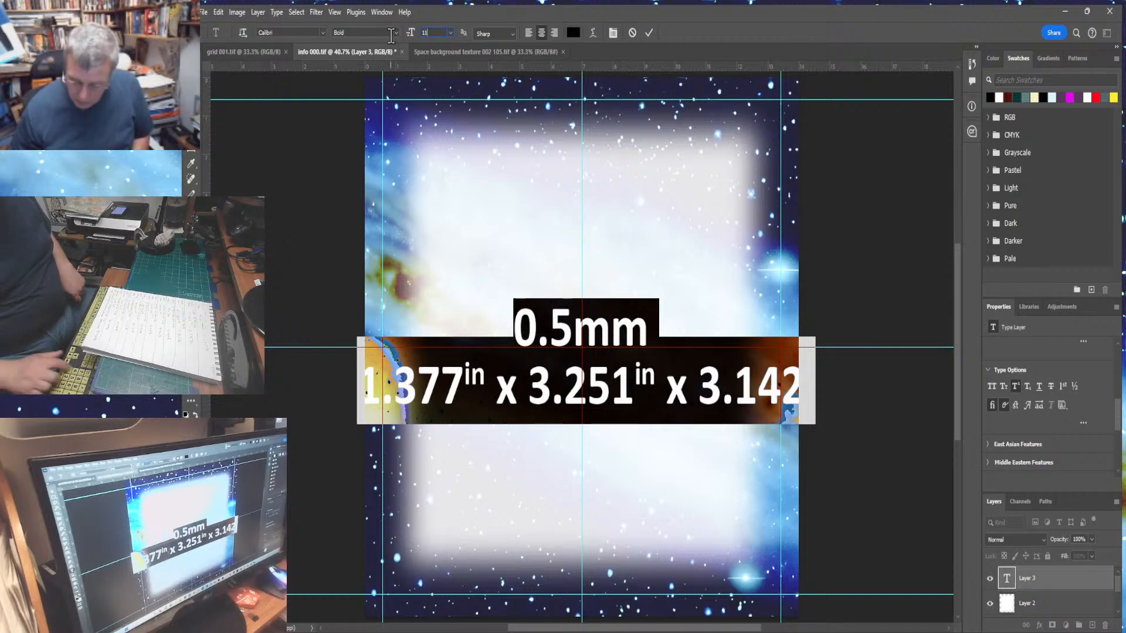
text(0)
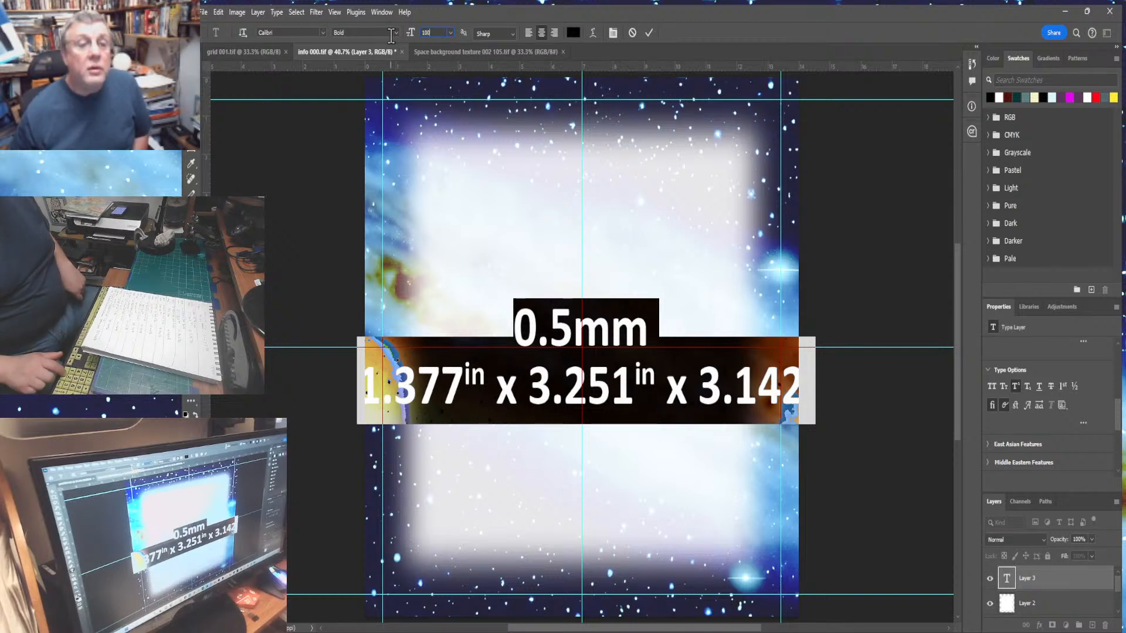
key(Return)
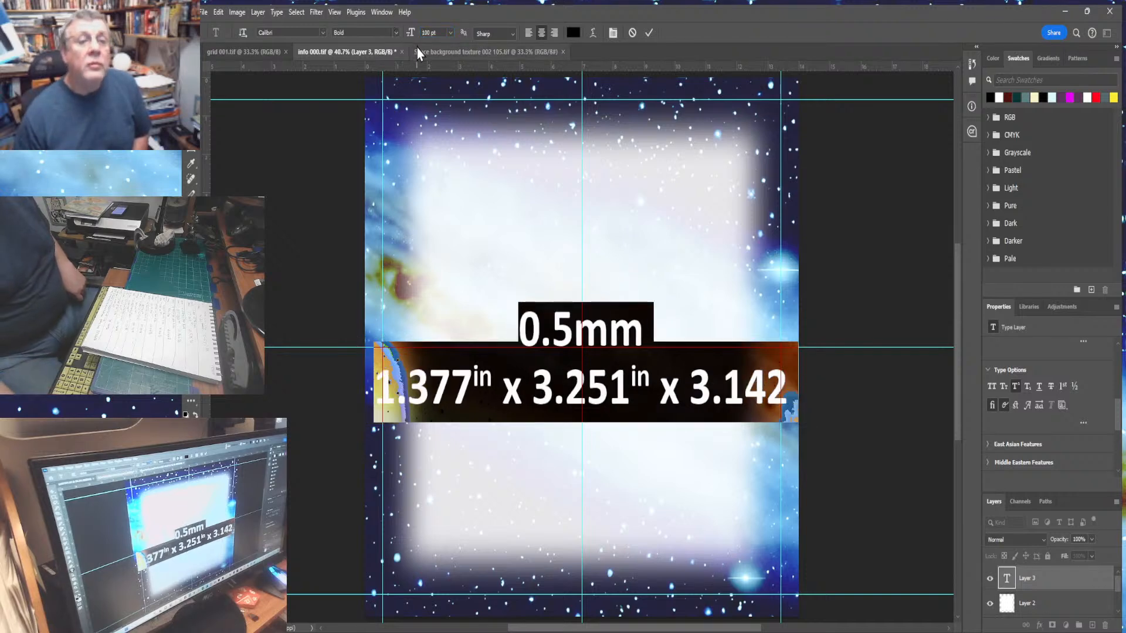
click(435, 34)
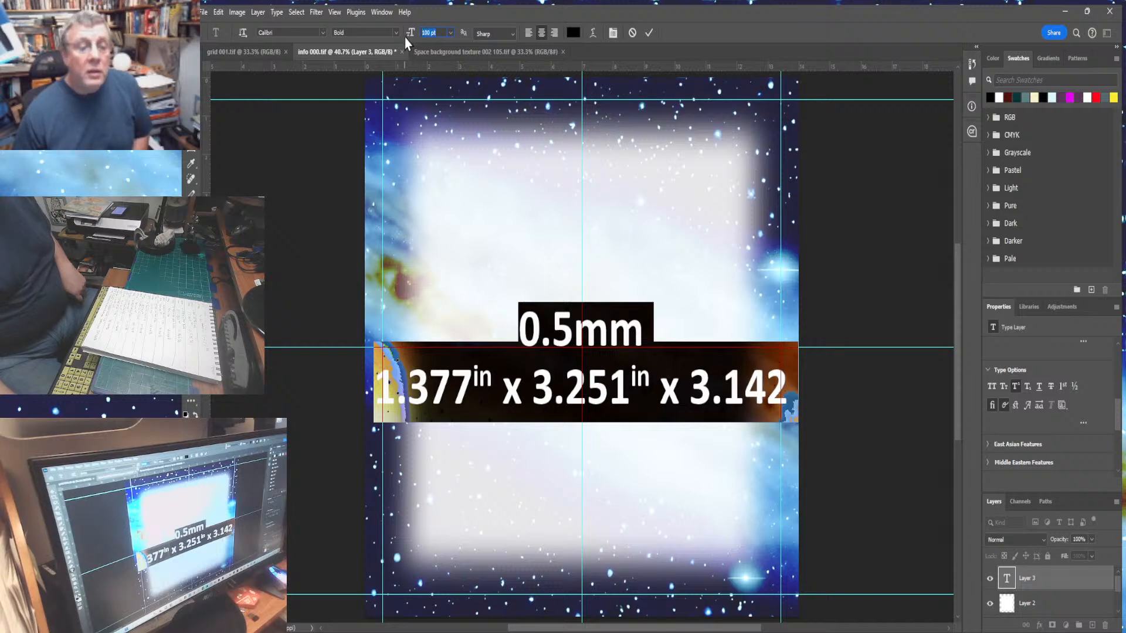
- Set the selected text's font size to 96 pt
text(90)
key(Return)
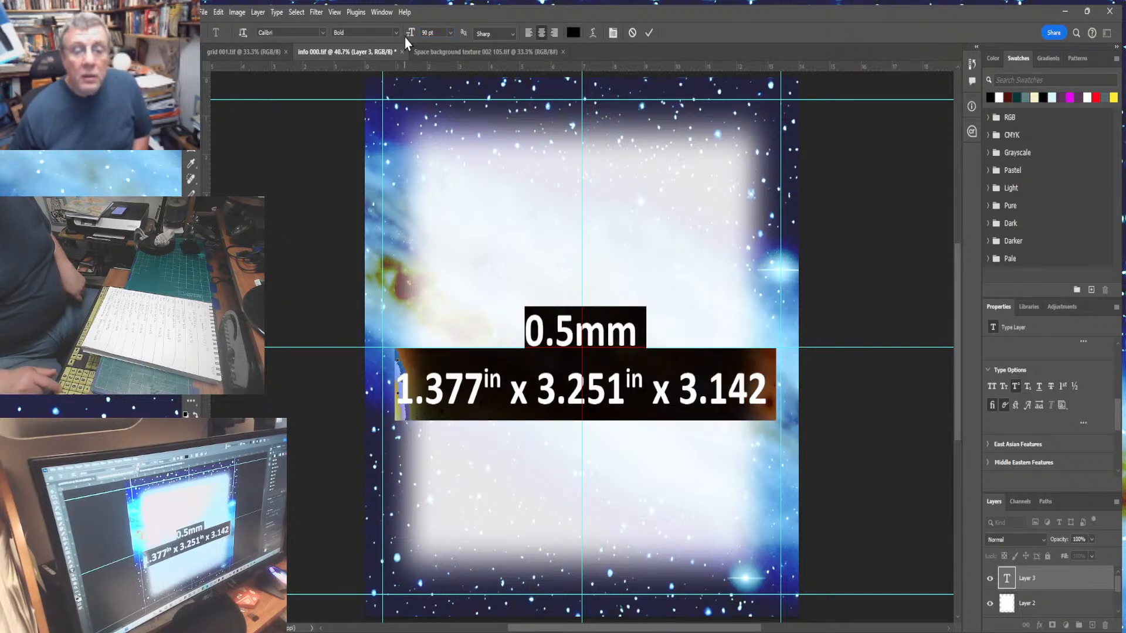
click(428, 32)
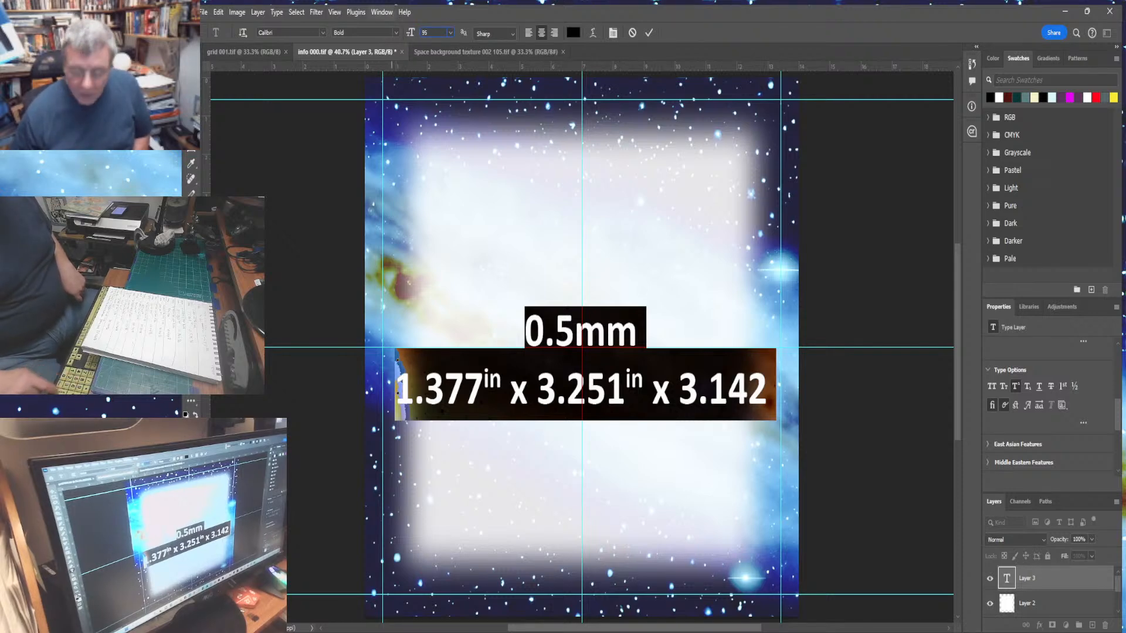
text(95)
key(Return)
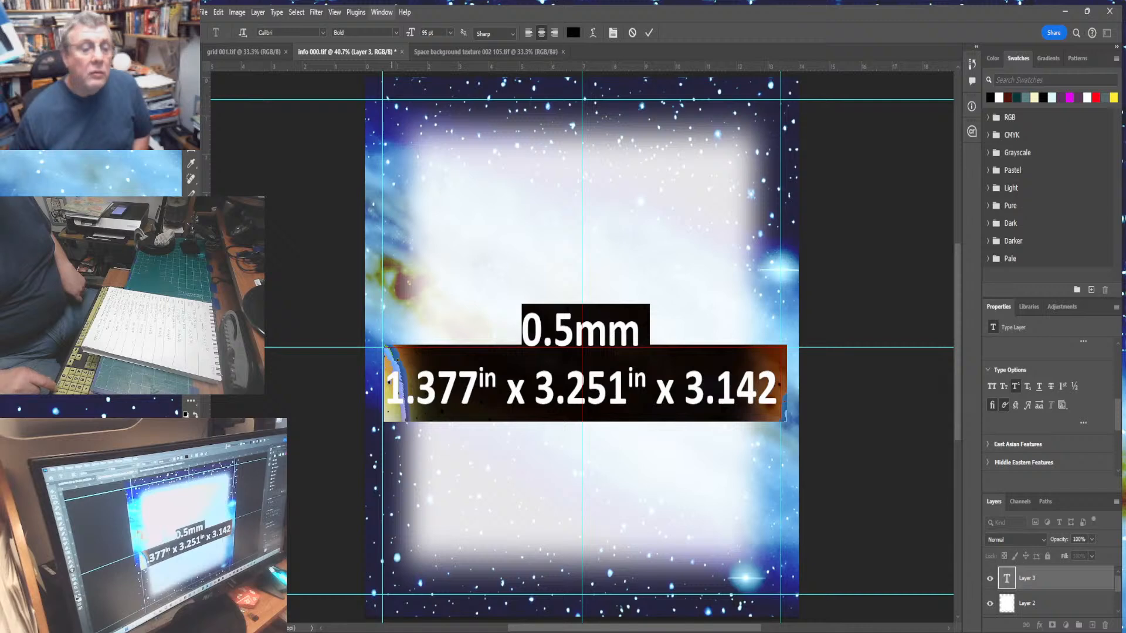
drag(444, 34, 406, 36)
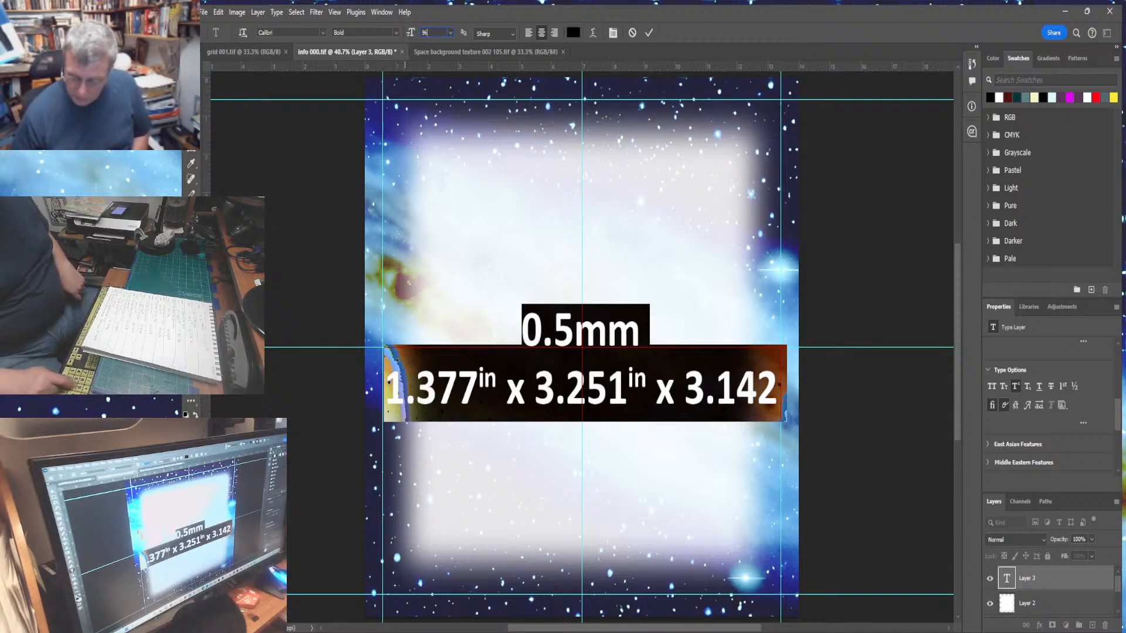
text(96)
key(Return)
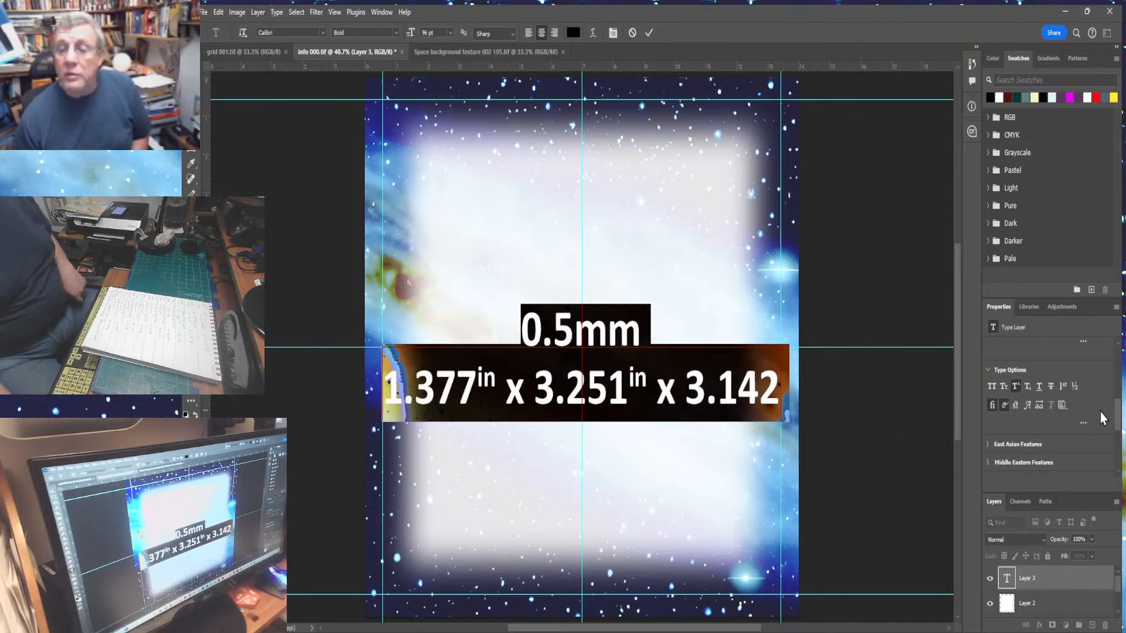
- Set the leading of the selected text to 96 pt
scroll(1120, 405, up, 3)
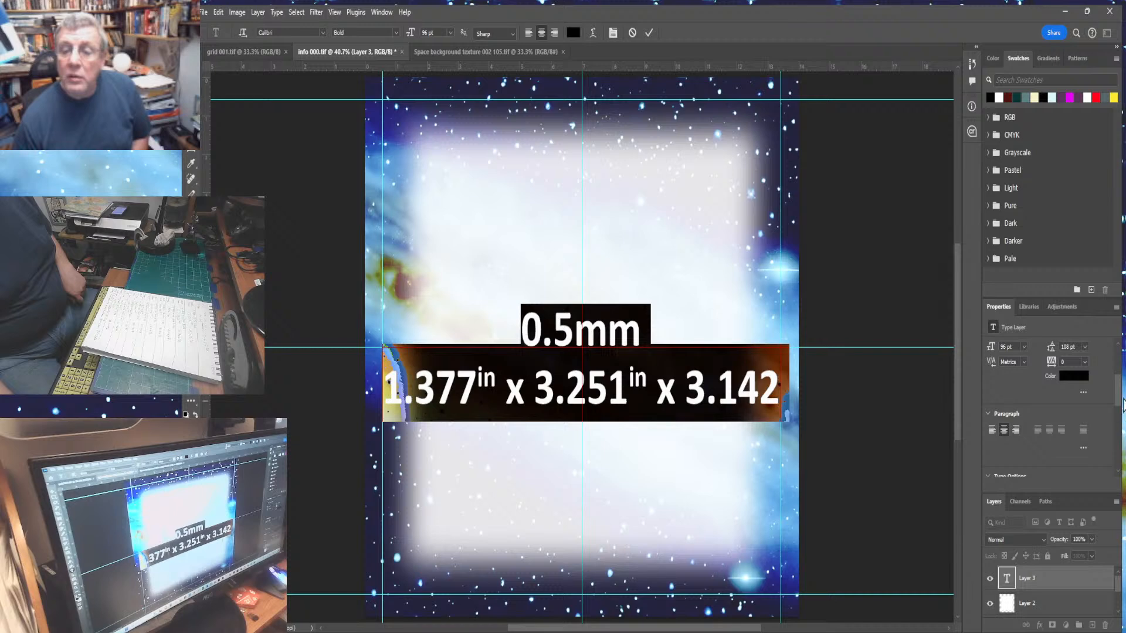
scroll(1114, 362, up, 3)
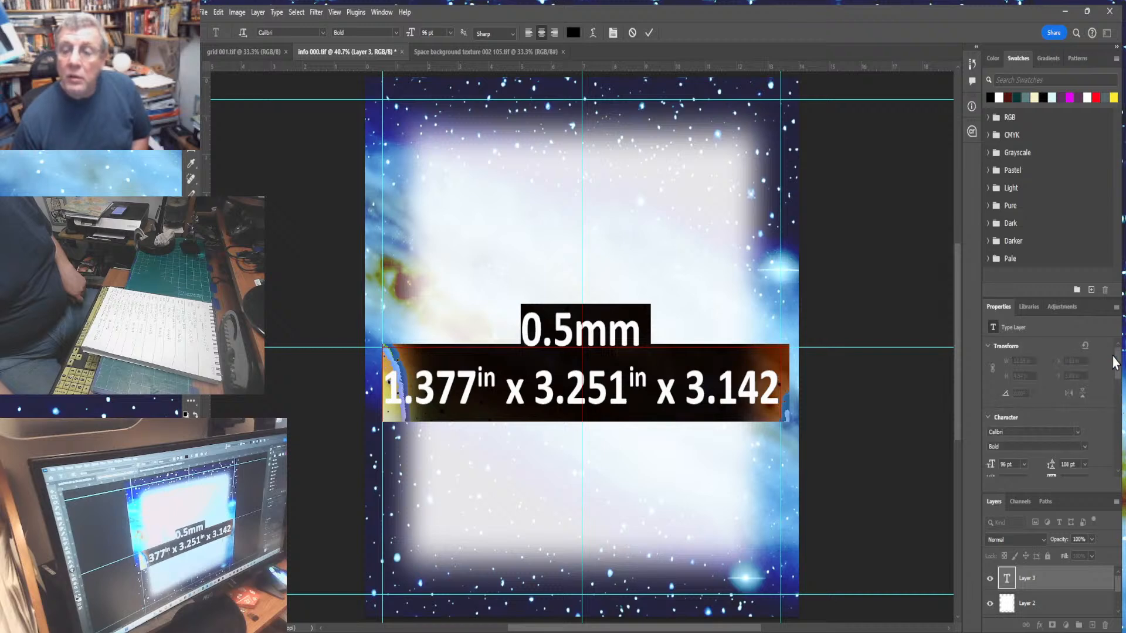
click(1068, 464)
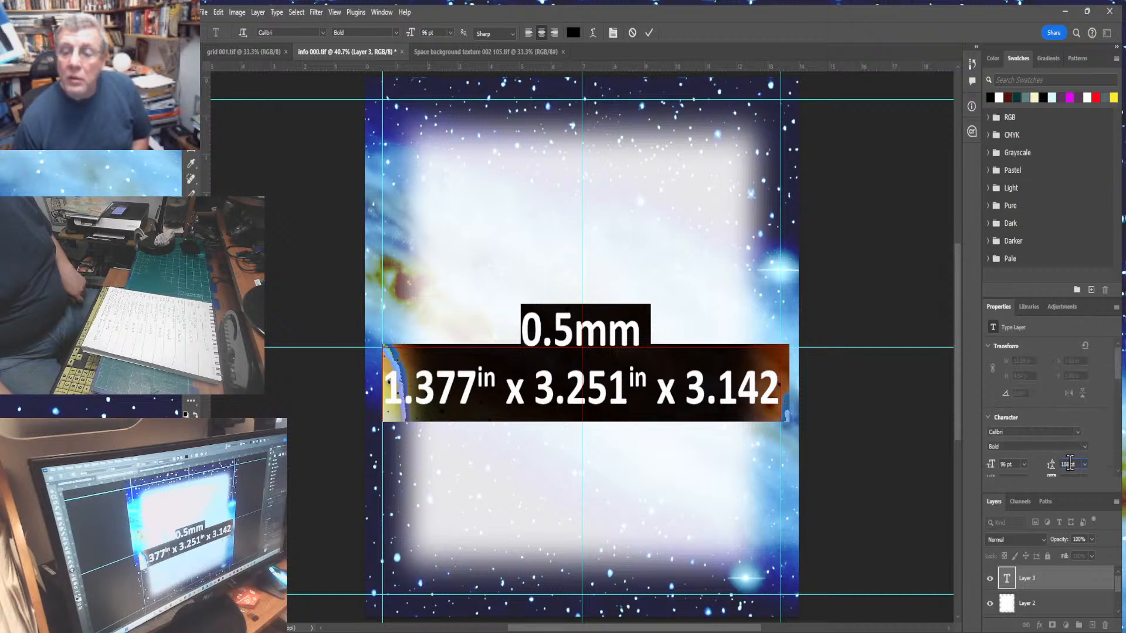
text(96)
key(Return)
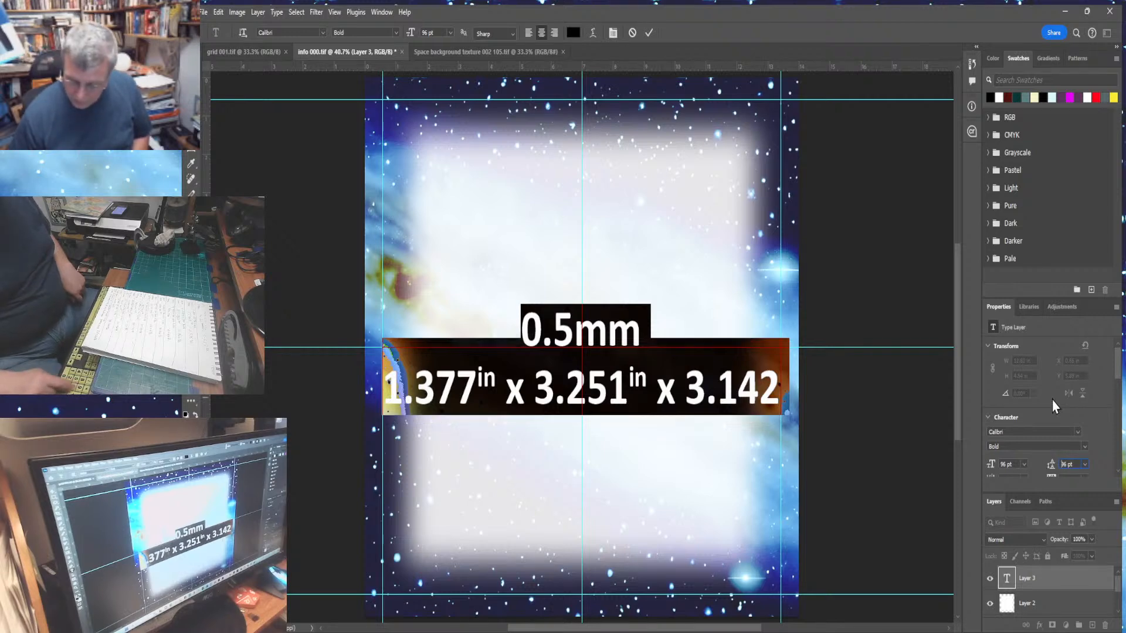
- Add a third text line reading 14.065sgin beneath the formula line
click(639, 430)
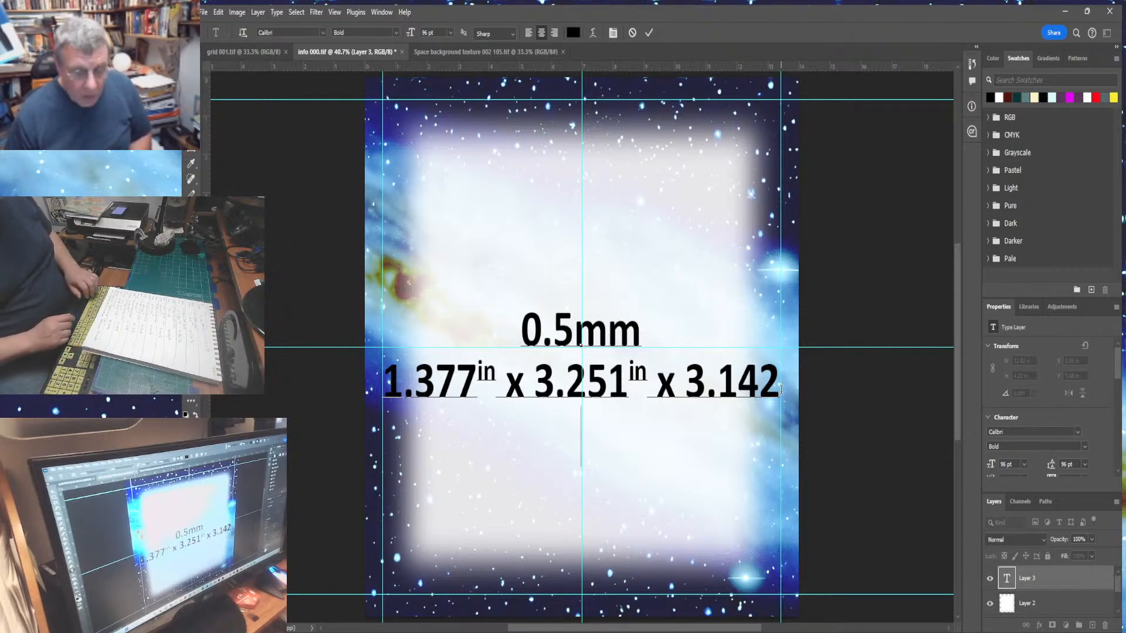
text(14)
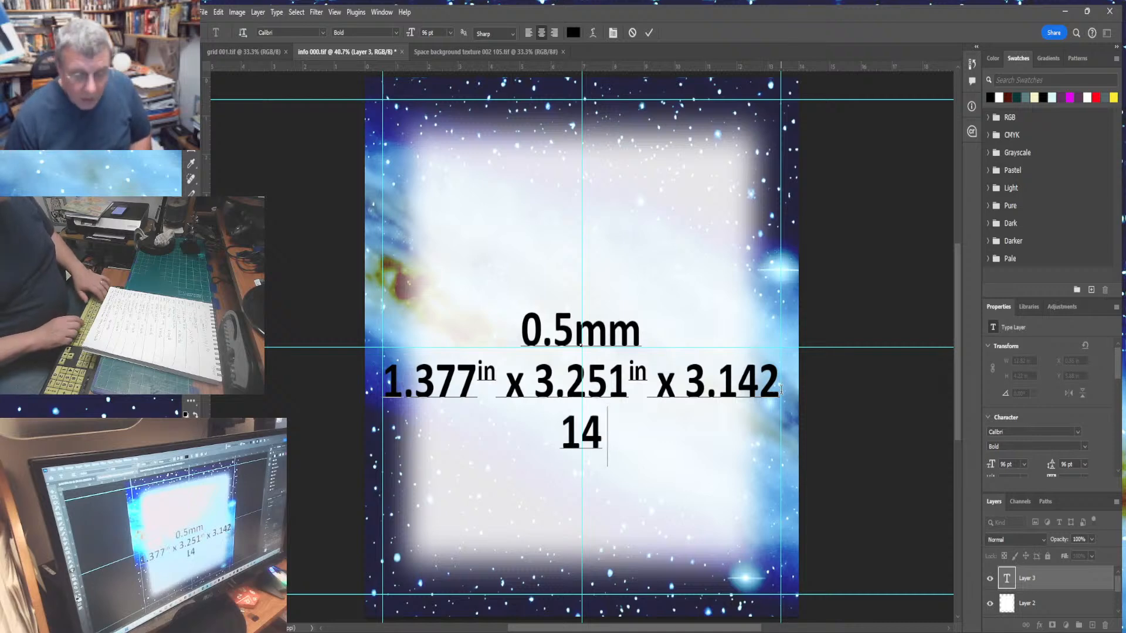
text(.065)
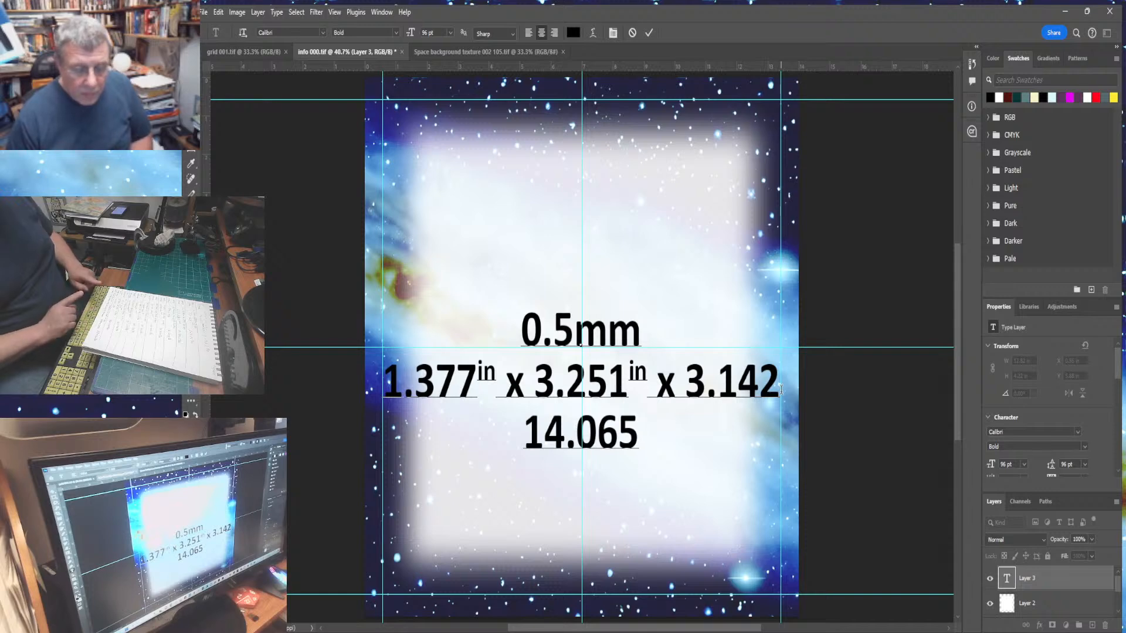
text(s)
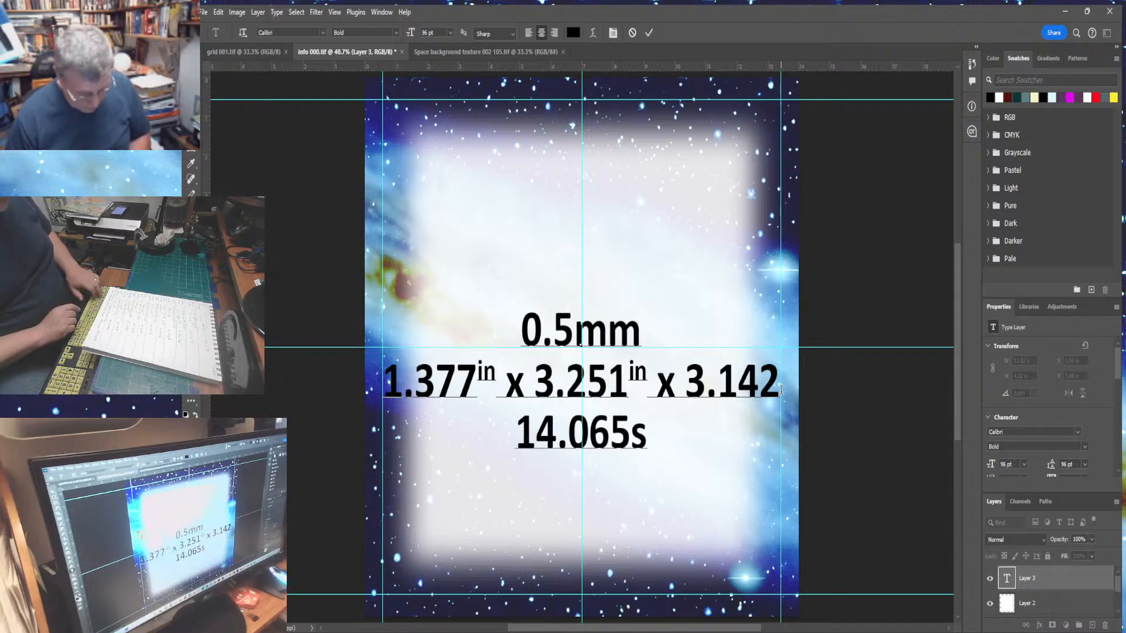
text(gimn)
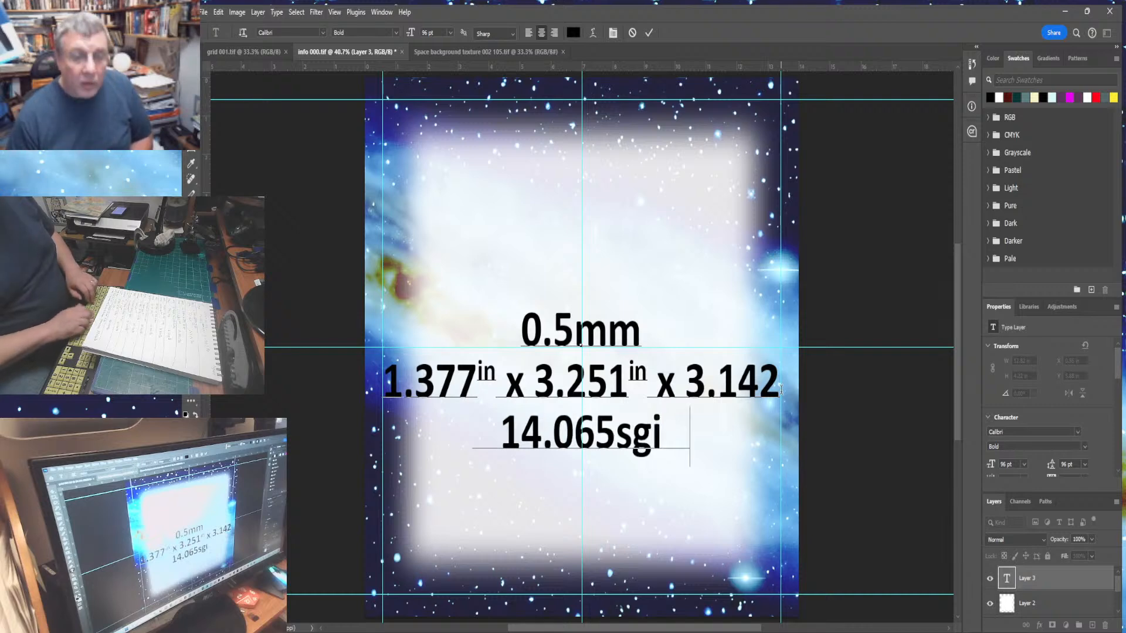
key(BackSpace)
key(BackSpace)
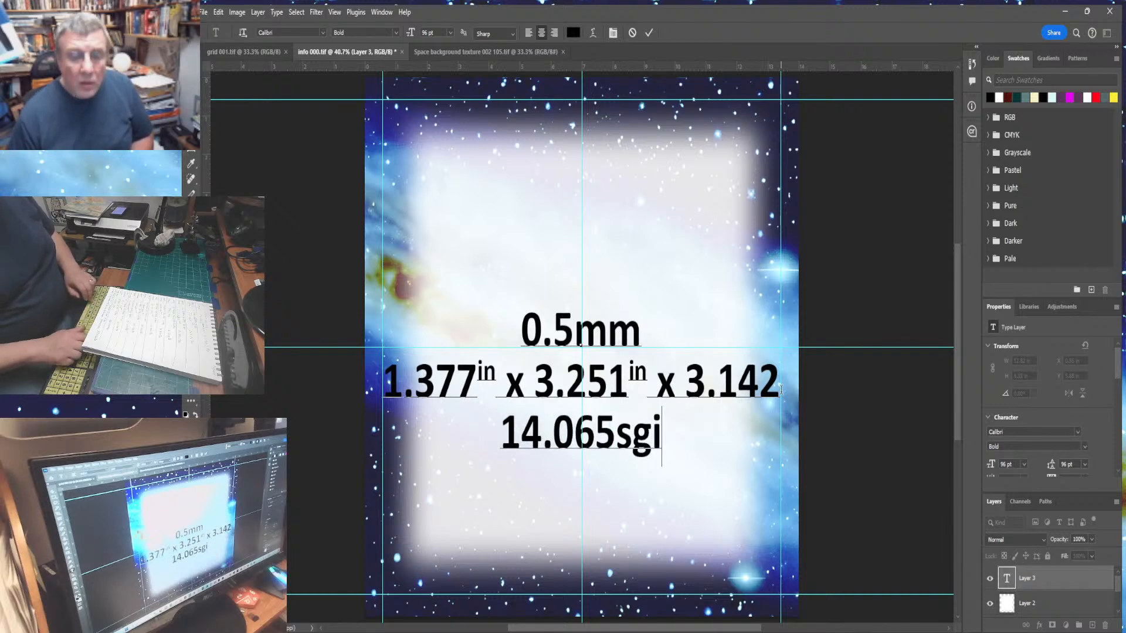
text(n)
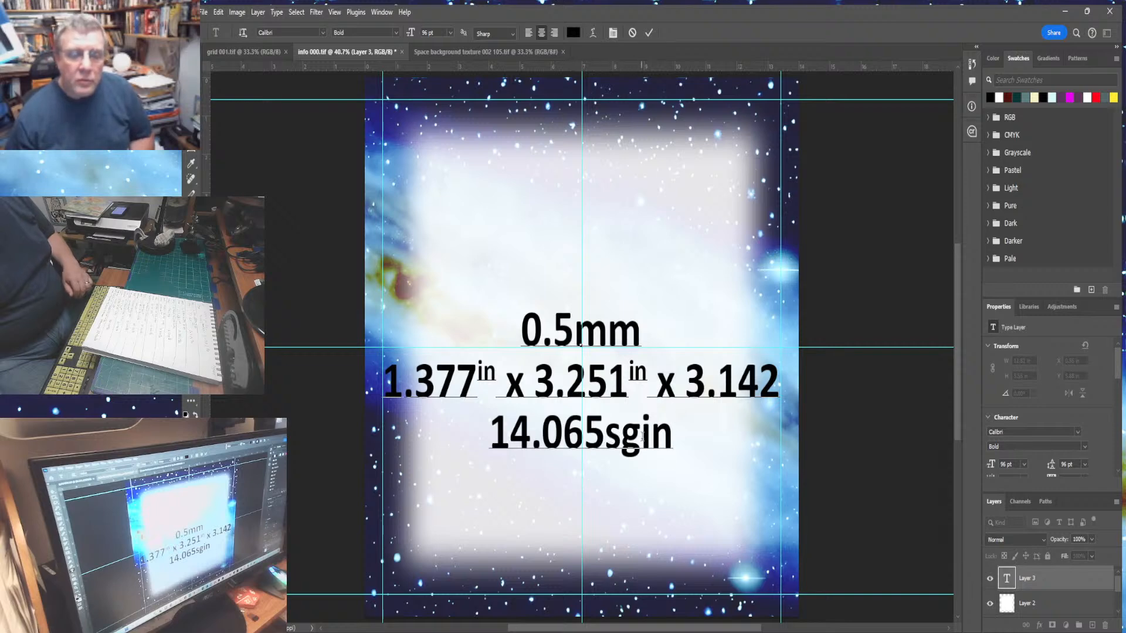
- Format sgin on the third line as superscript and delete its sg, leaving in
drag(609, 438, 674, 440)
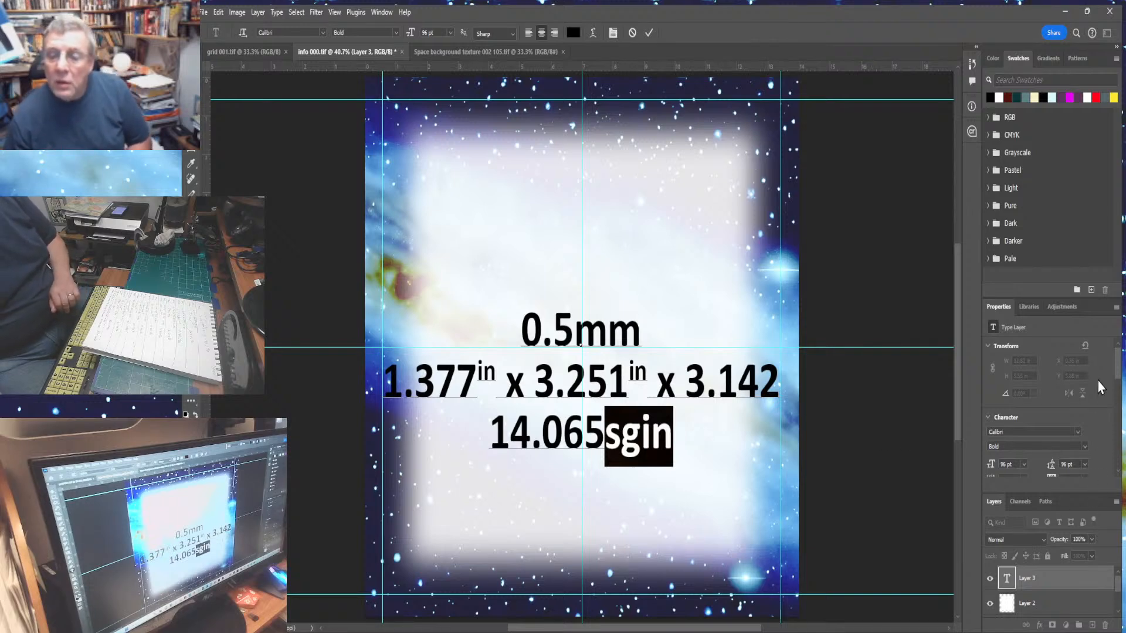
scroll(1118, 381, down, 2)
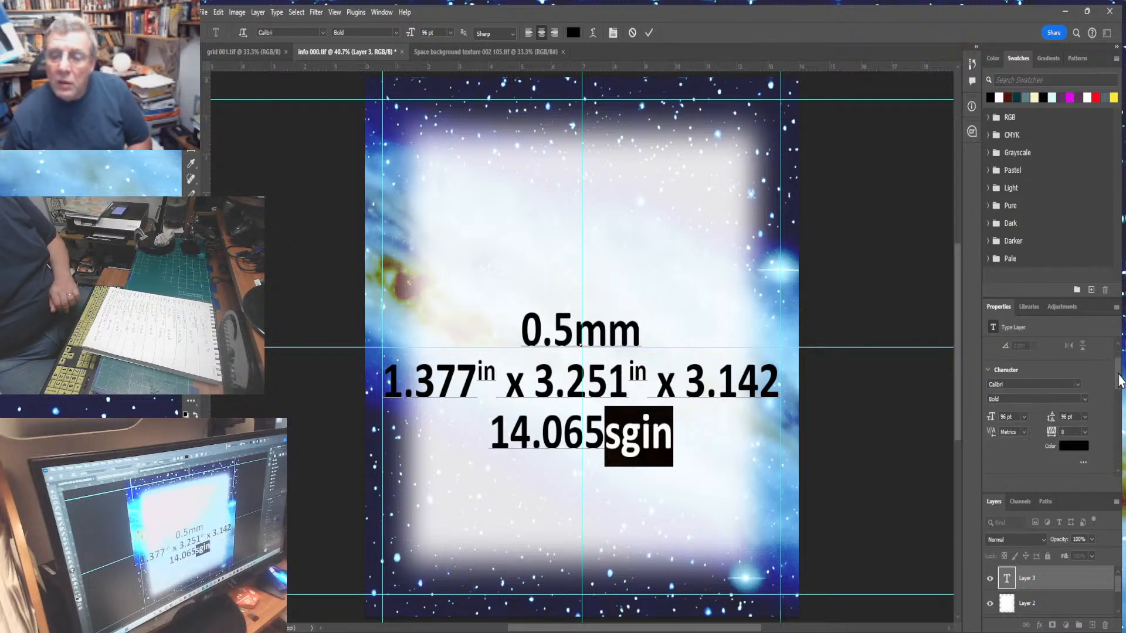
scroll(1120, 410, down, 5)
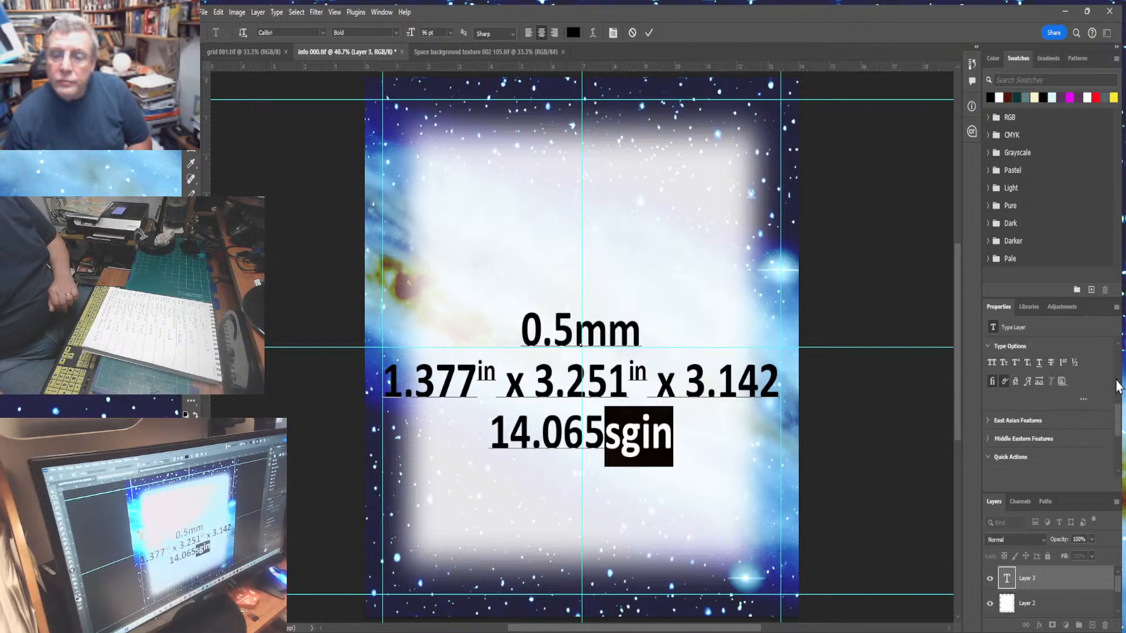
click(1016, 364)
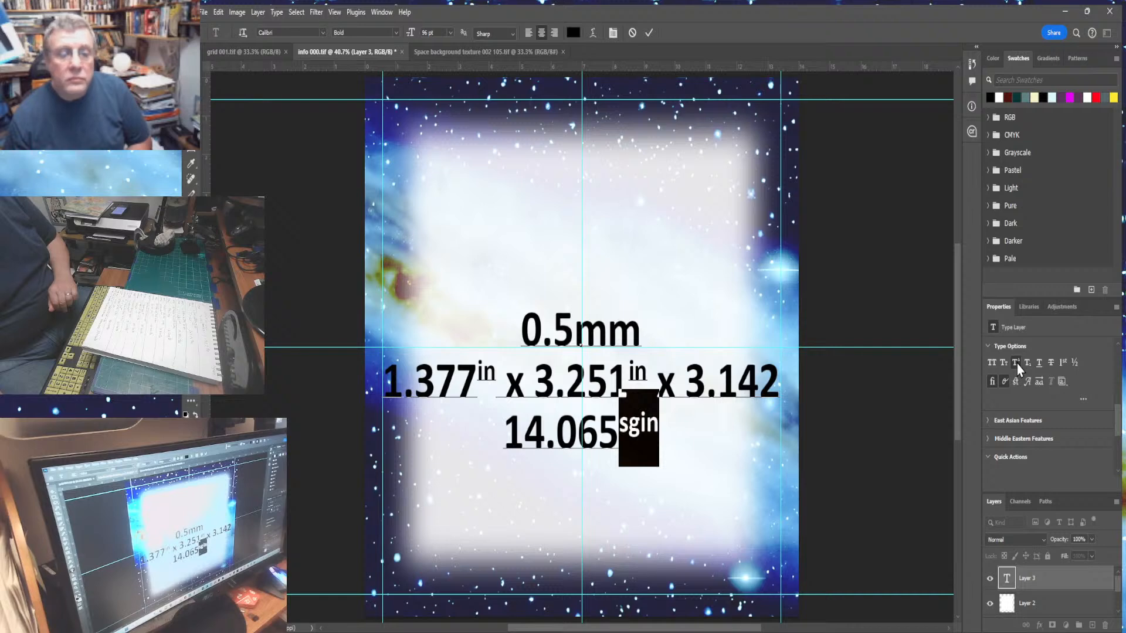
click(638, 427)
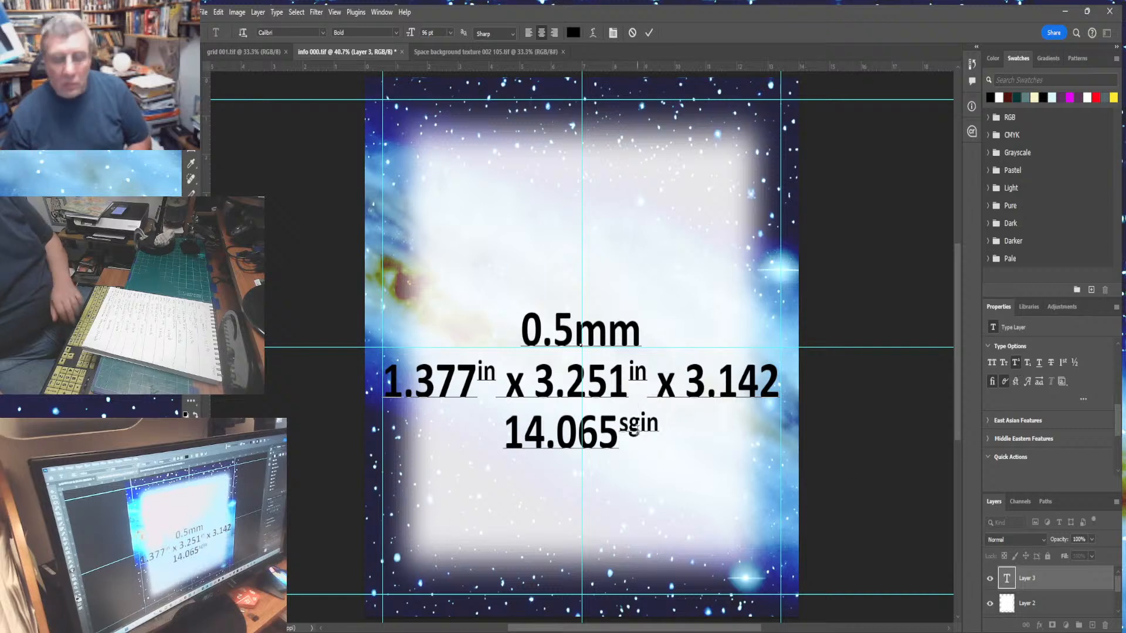
key(BackSpace)
key(BackSpace)
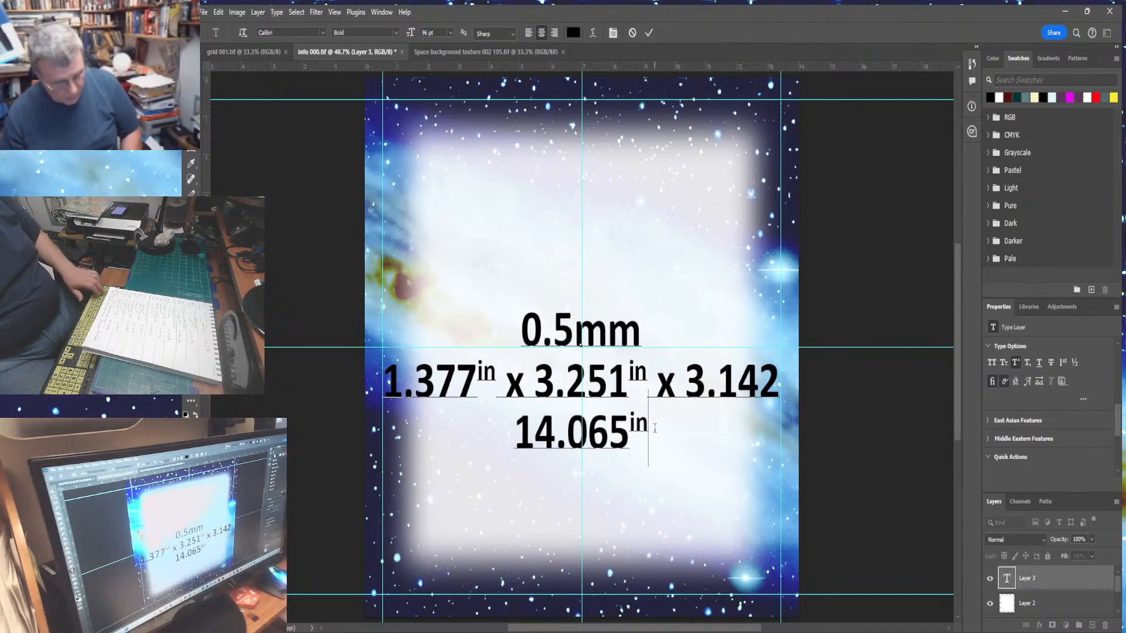
text(2)
key(shift+Left)
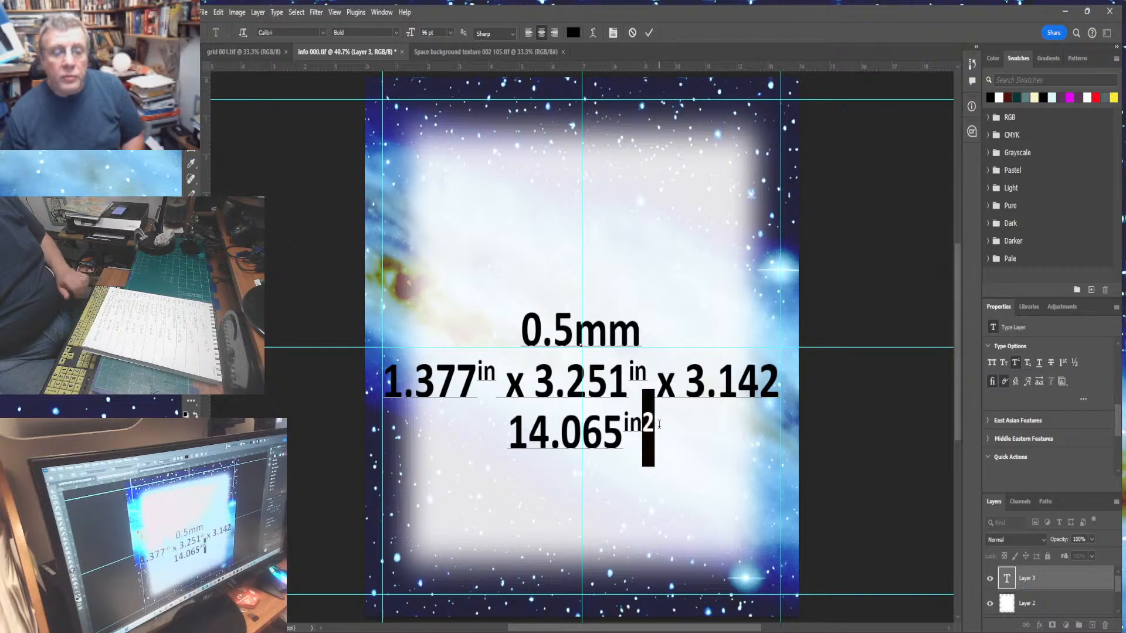
click(1013, 361)
click(1012, 360)
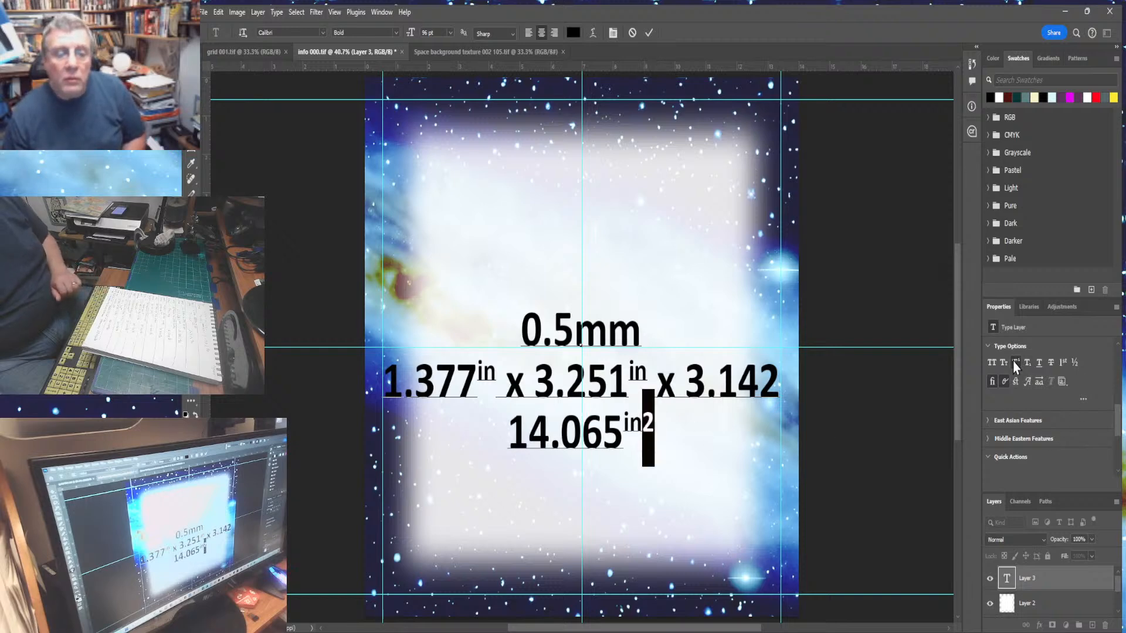
click(650, 437)
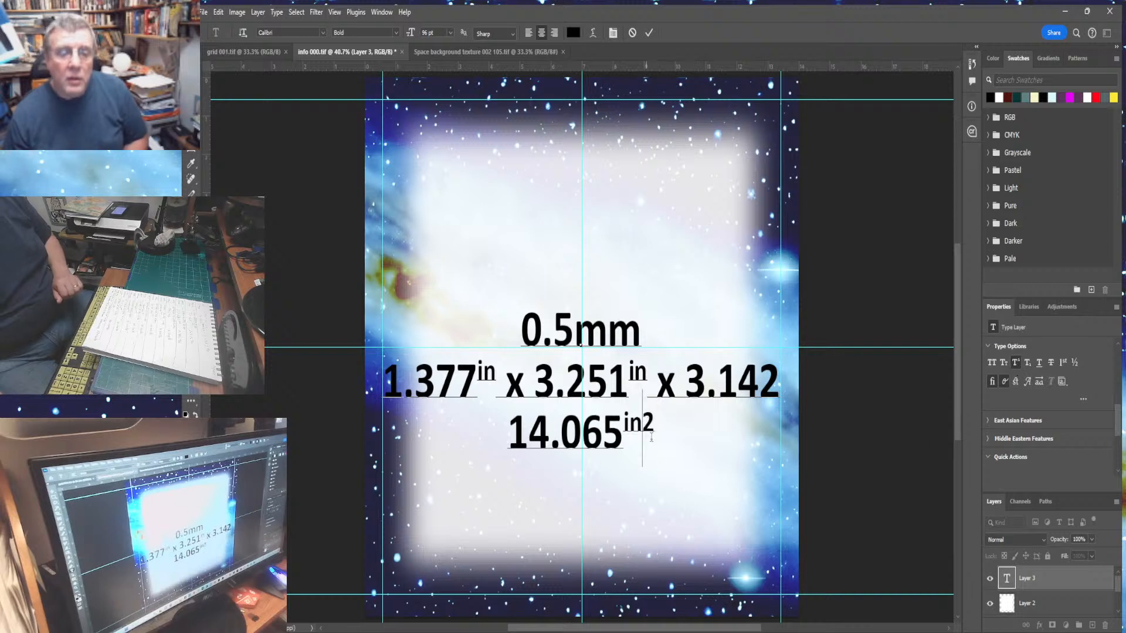
key(BackSpace)
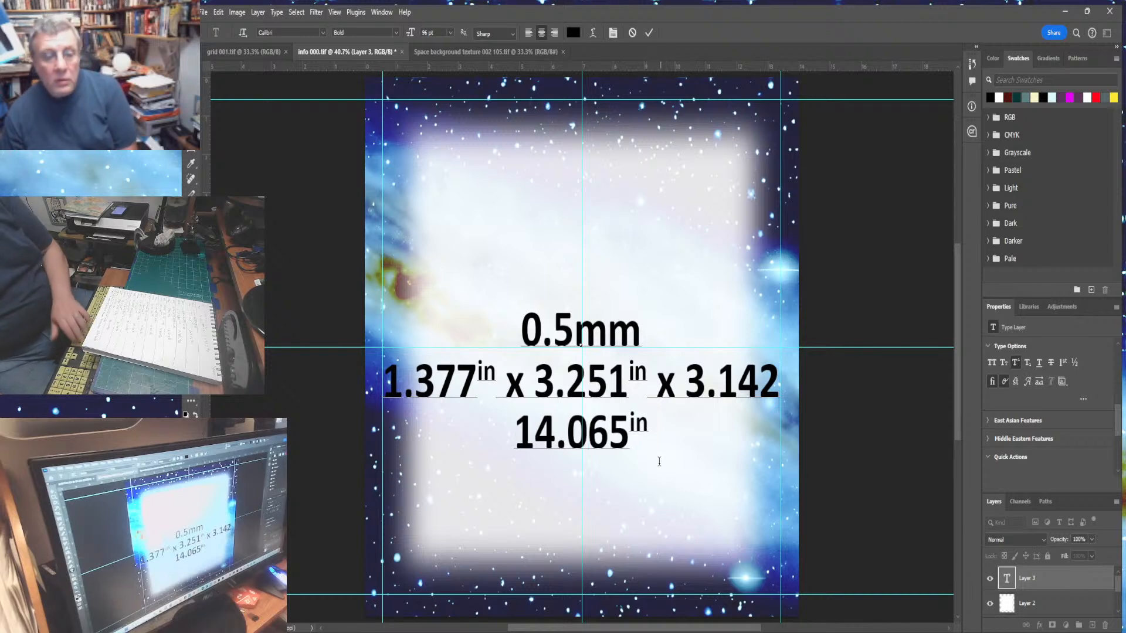
- Insert sq before the in on the third line and make it superscript too
click(629, 434)
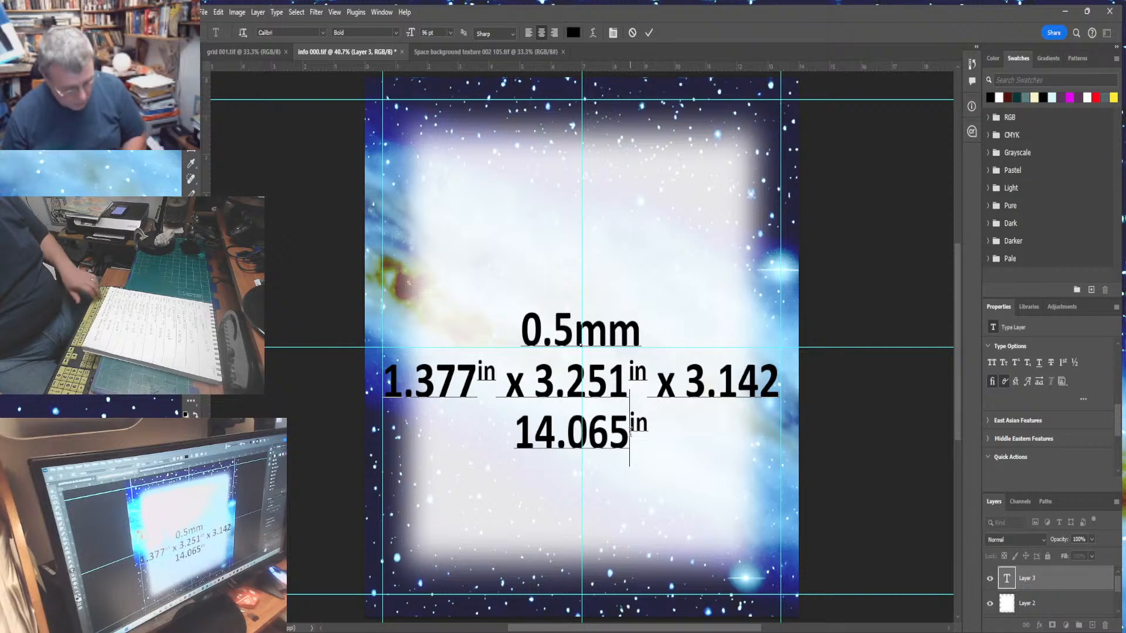
text(sq)
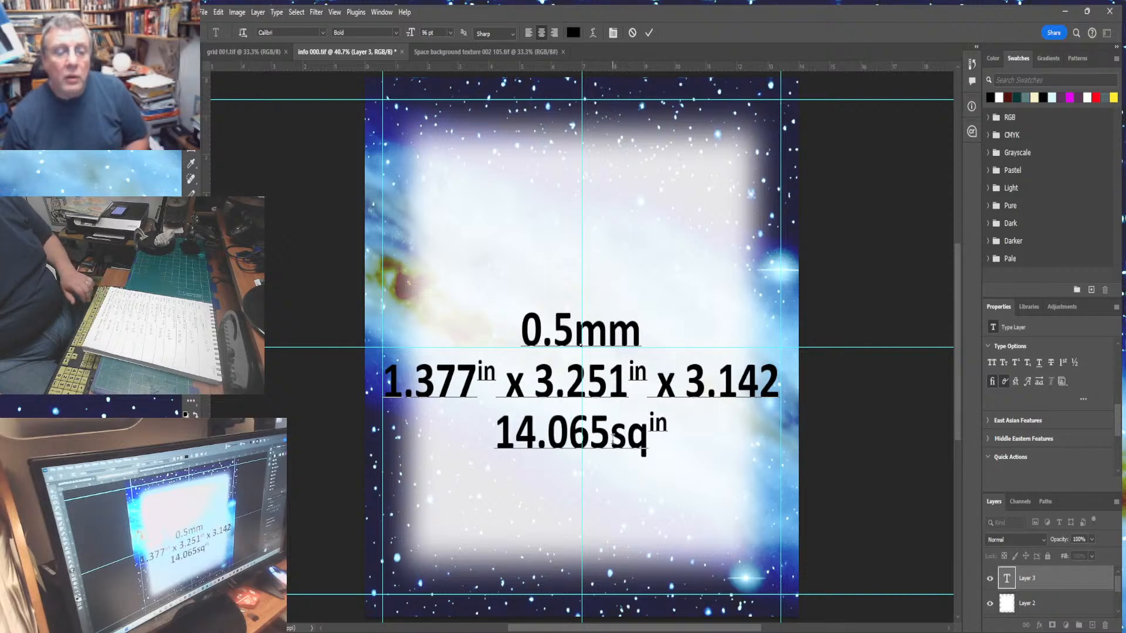
drag(610, 439, 673, 436)
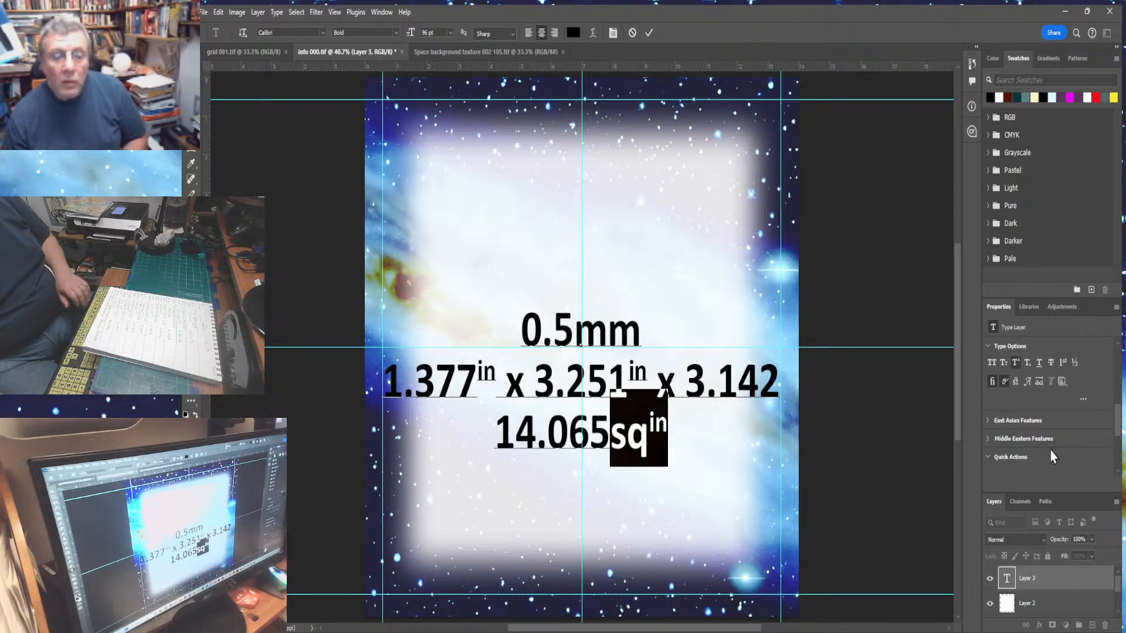
click(1016, 362)
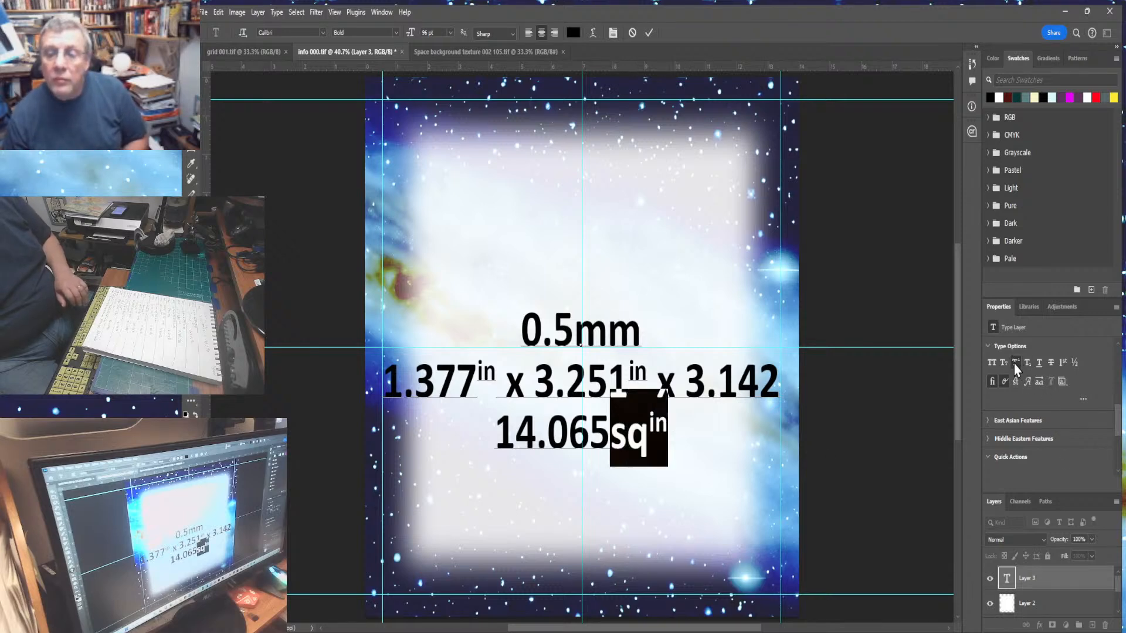
click(1016, 363)
click(1016, 363)
click(664, 435)
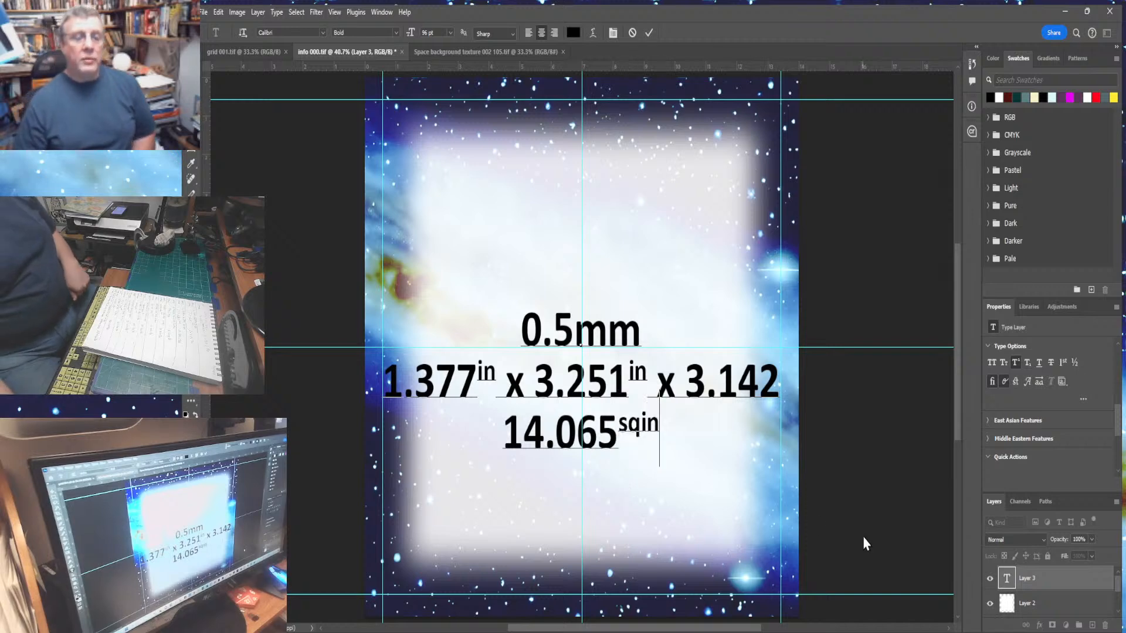
key(Return)
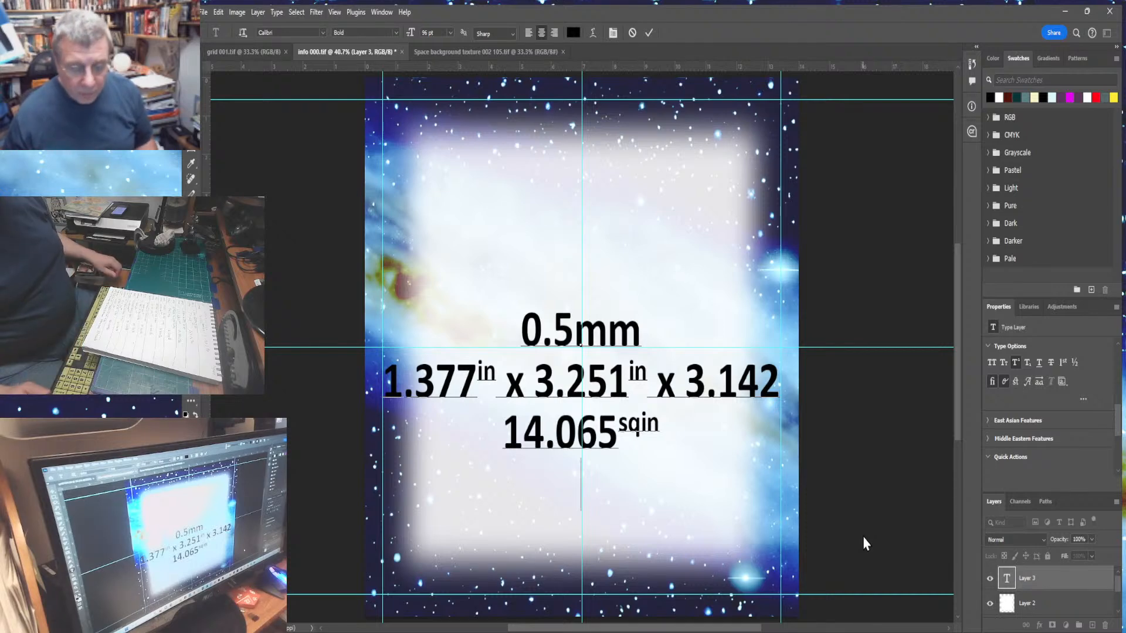
text(0)
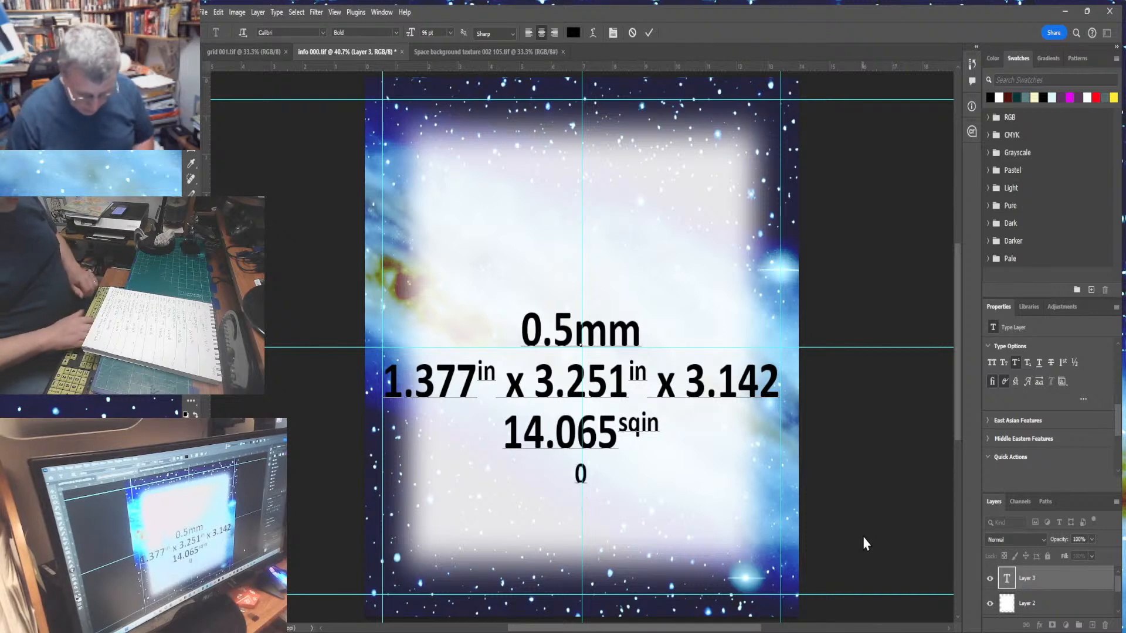
text(.)
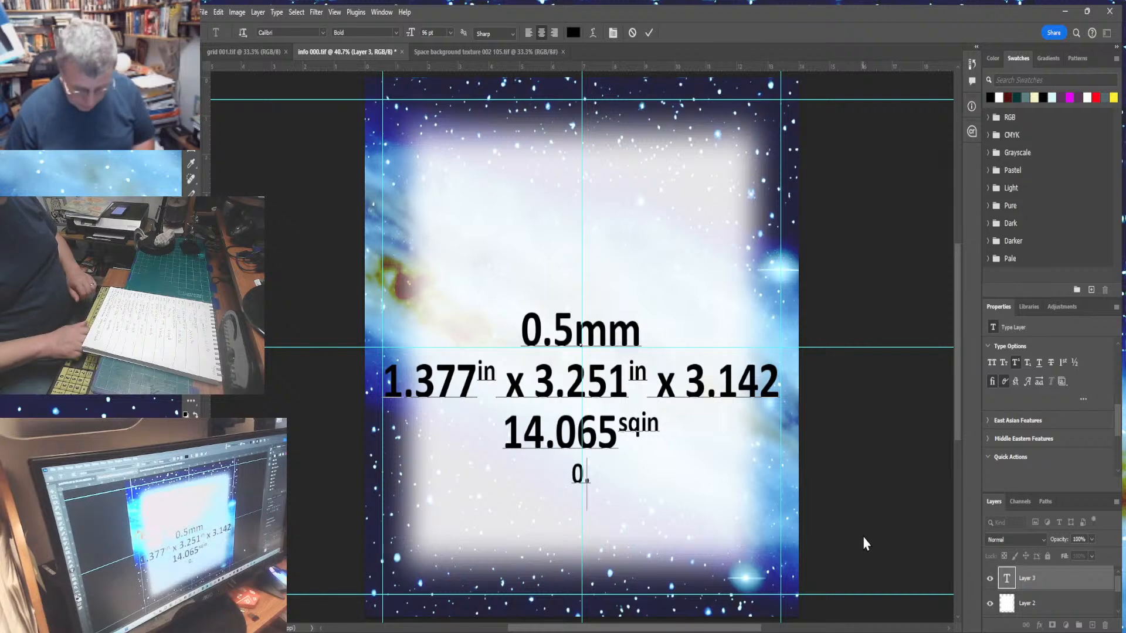
key(BackSpace)
key(BackSpace)
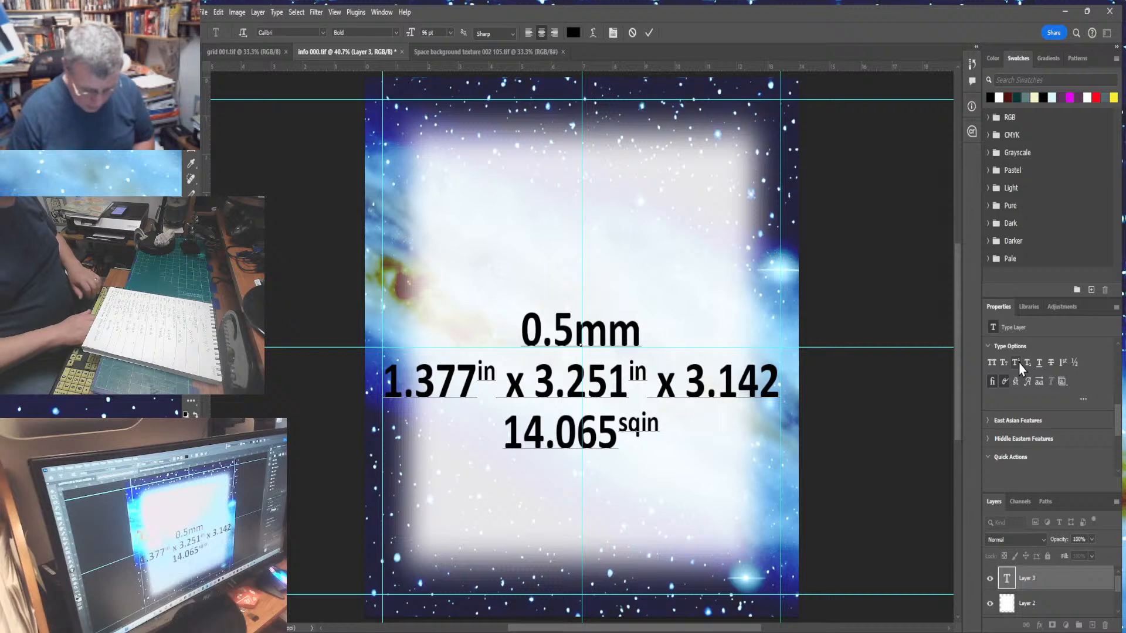
- Add a fourth text line reading 0.097% beneath the square-inch line
text(0.)
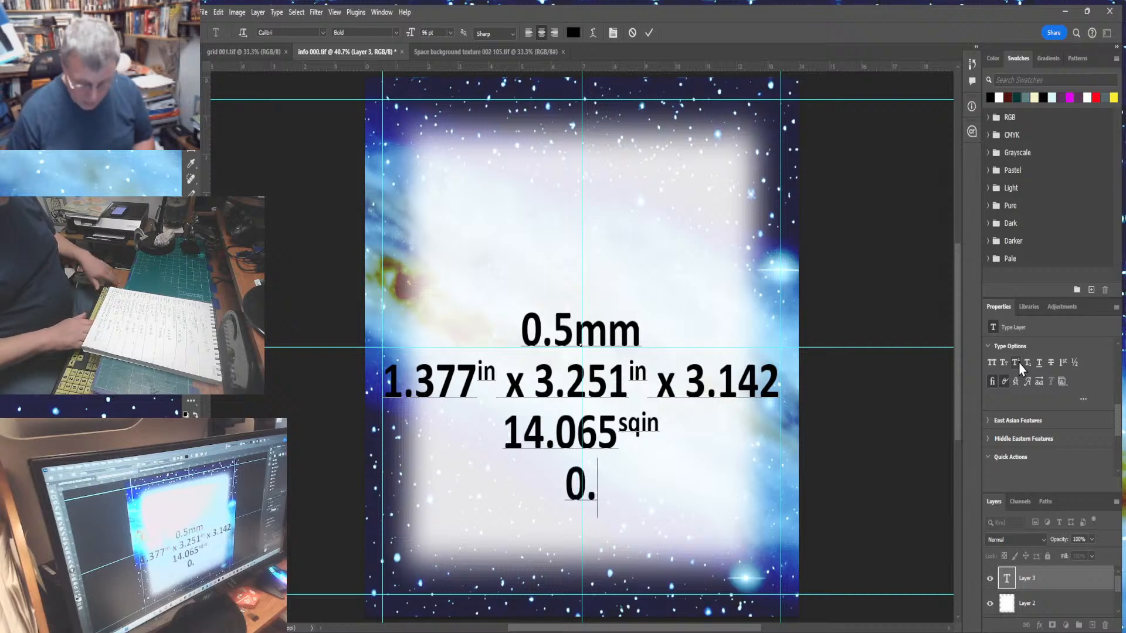
text(097)
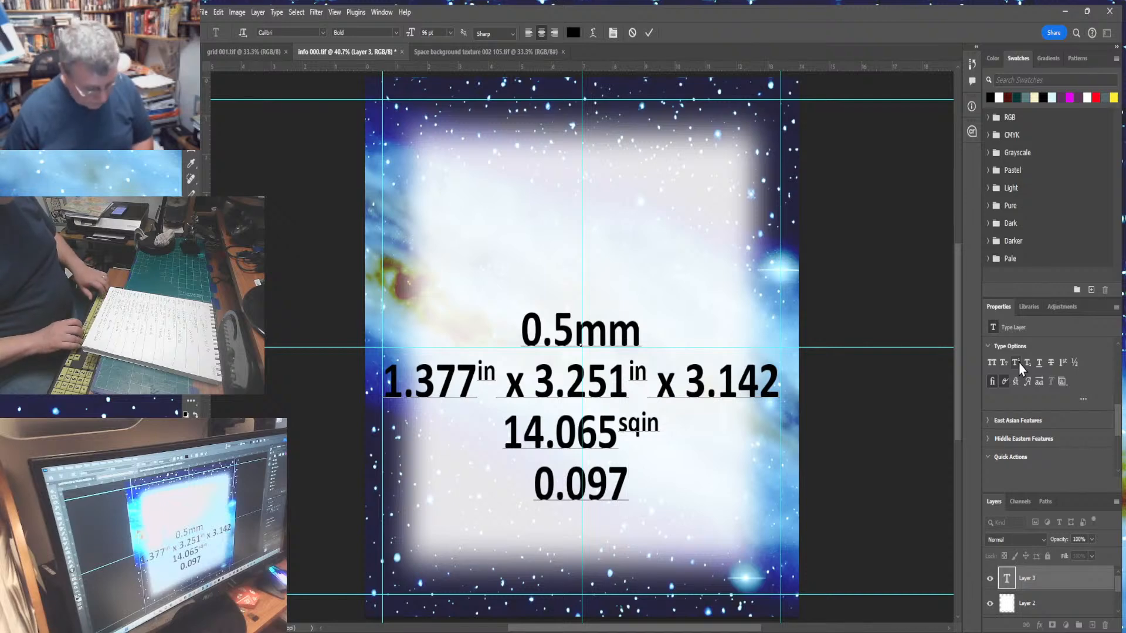
text(%)
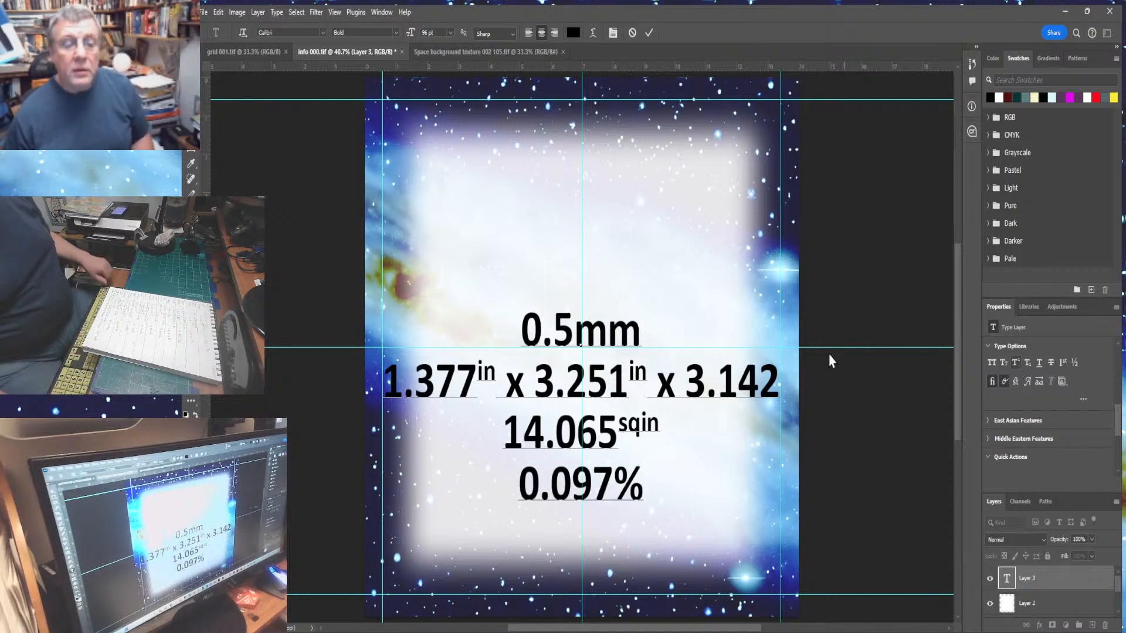
- Format the % sign on the fourth line as superscript, leaving the following text normal
drag(613, 485, 643, 484)
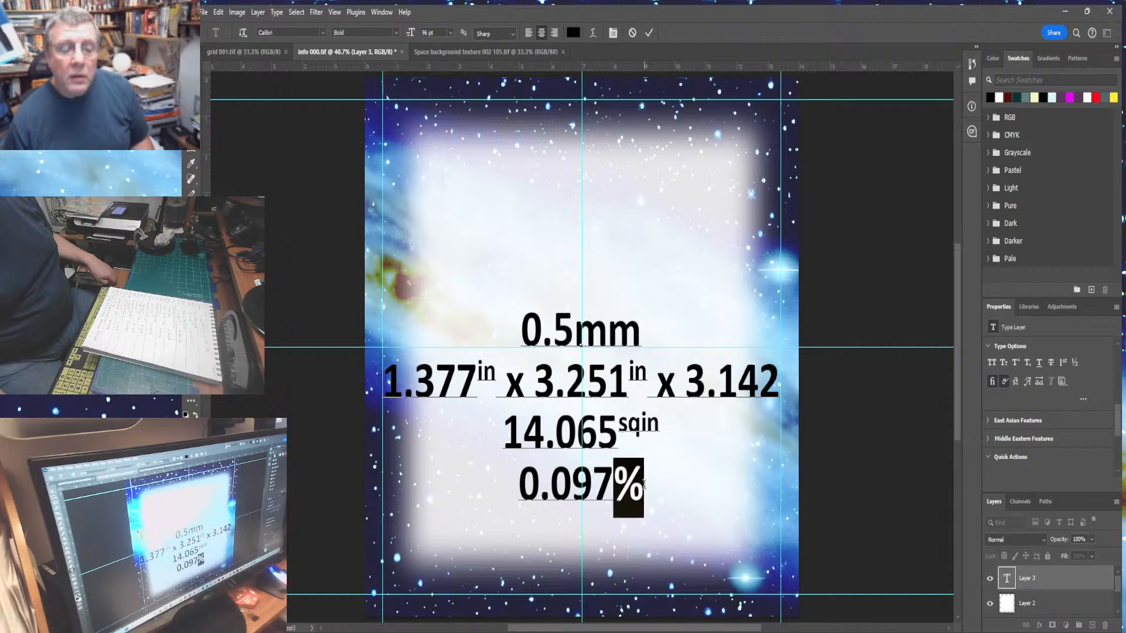
click(1016, 364)
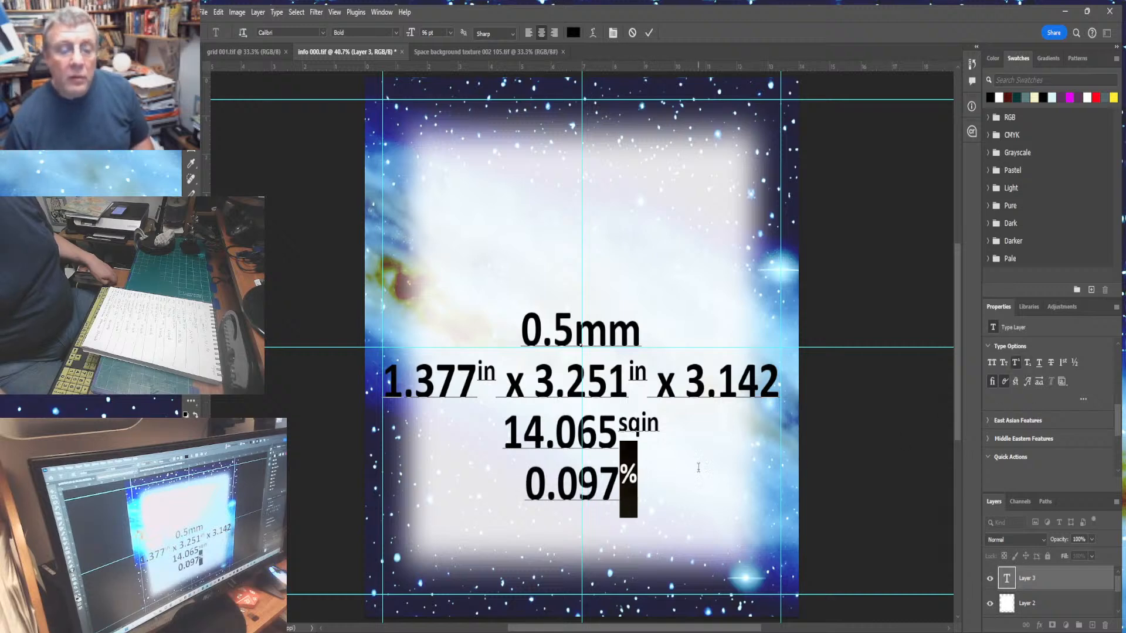
click(678, 474)
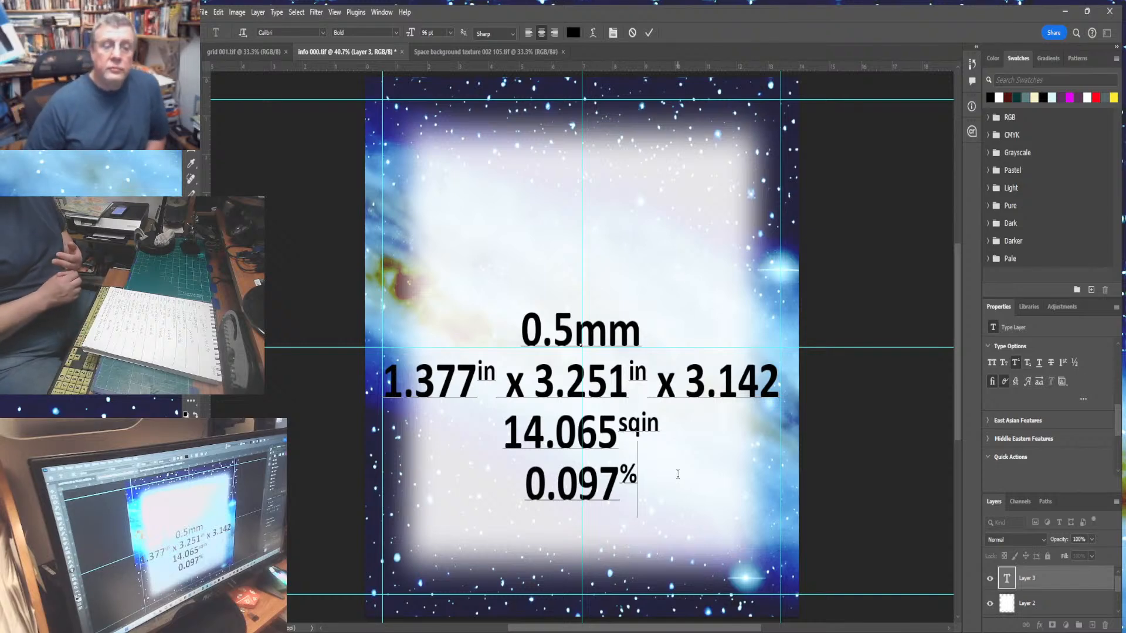
click(1016, 363)
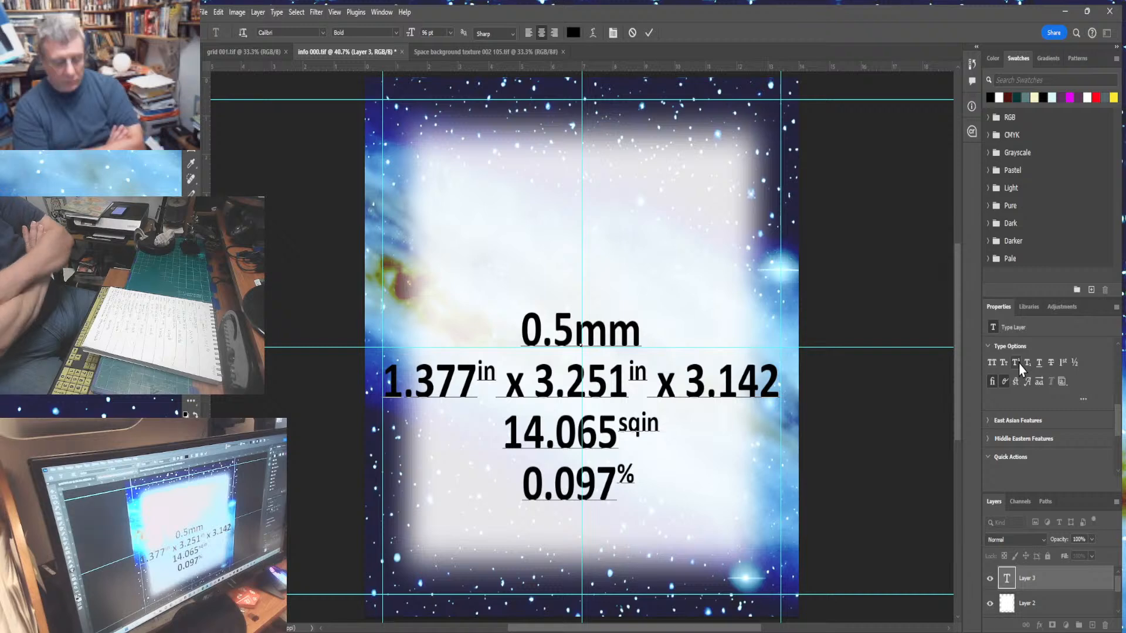
- Append the words area covered after the superscript % on the fourth line
text(arei)
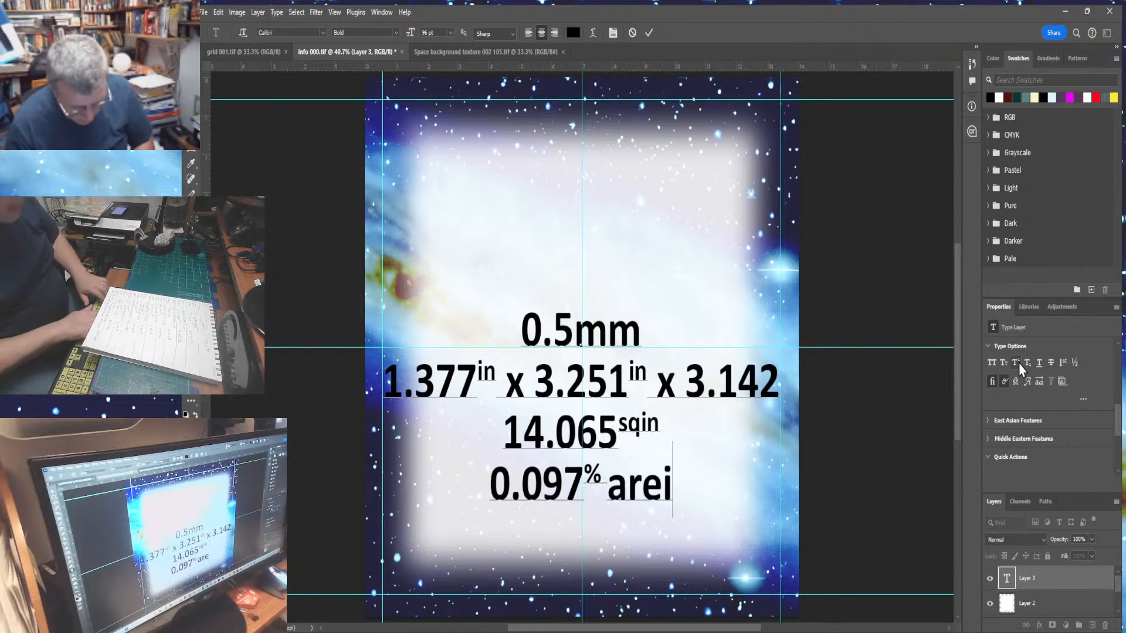
text( cover)
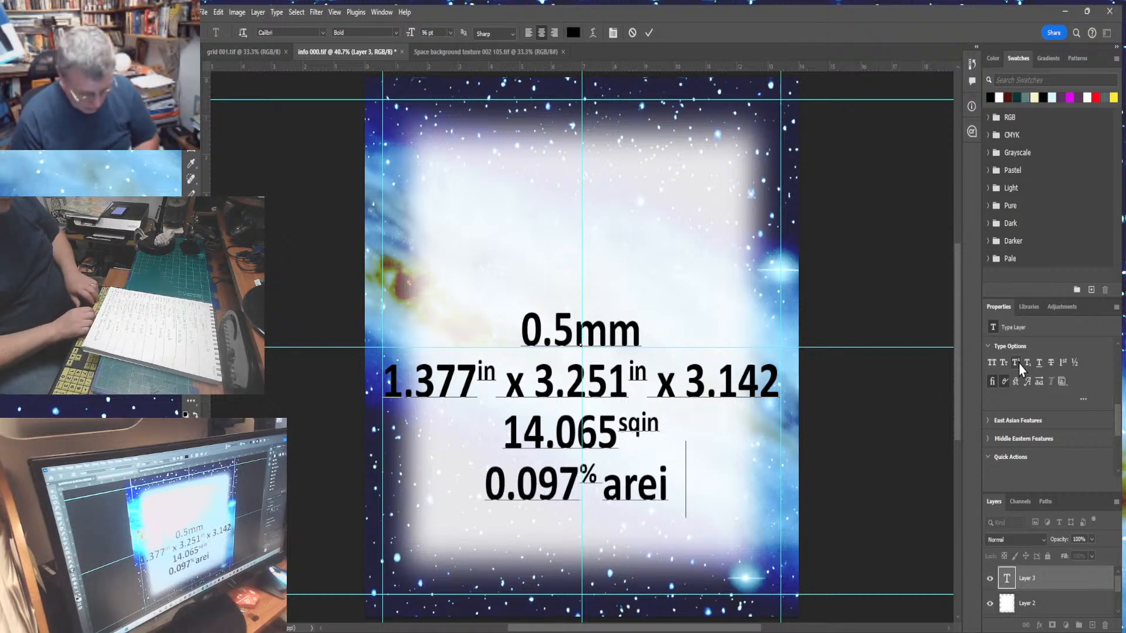
text(d)
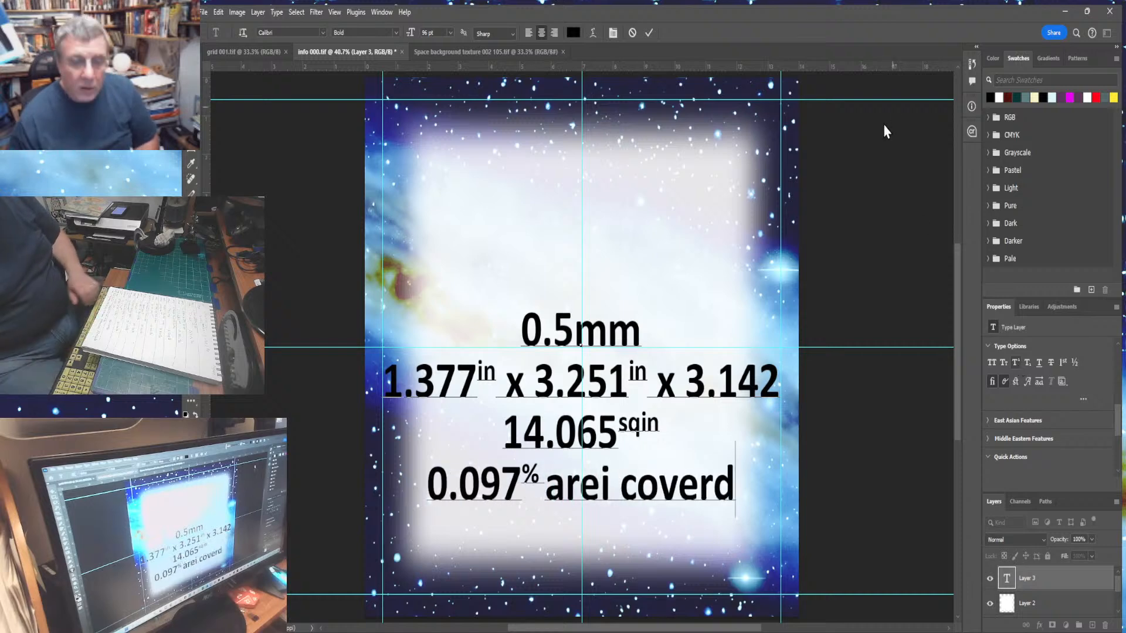
click(540, 493)
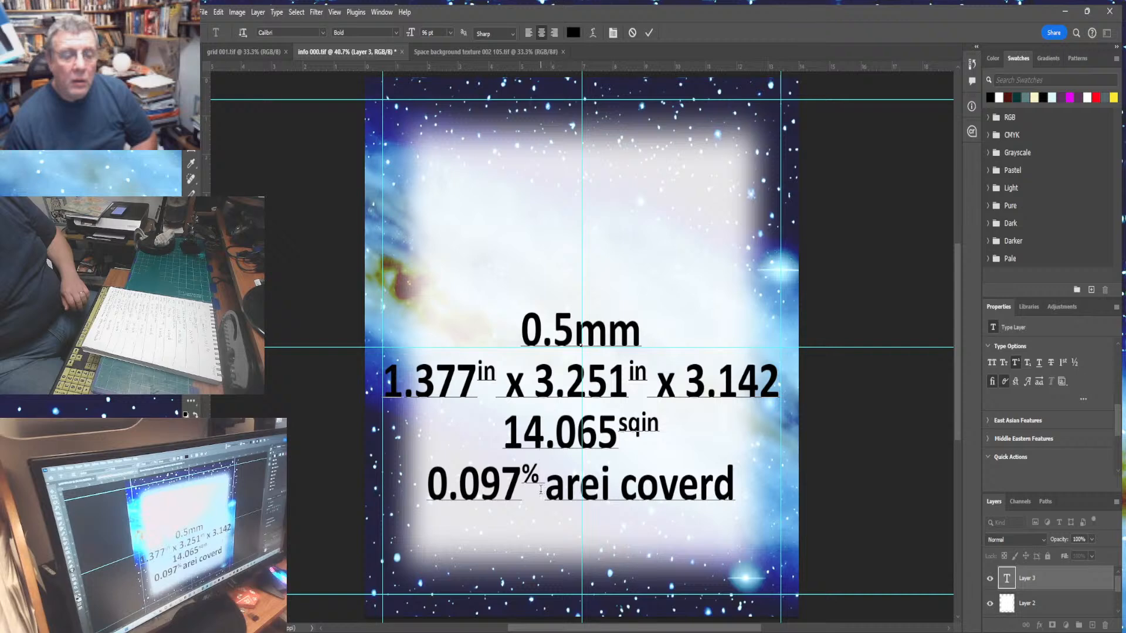
click(1015, 364)
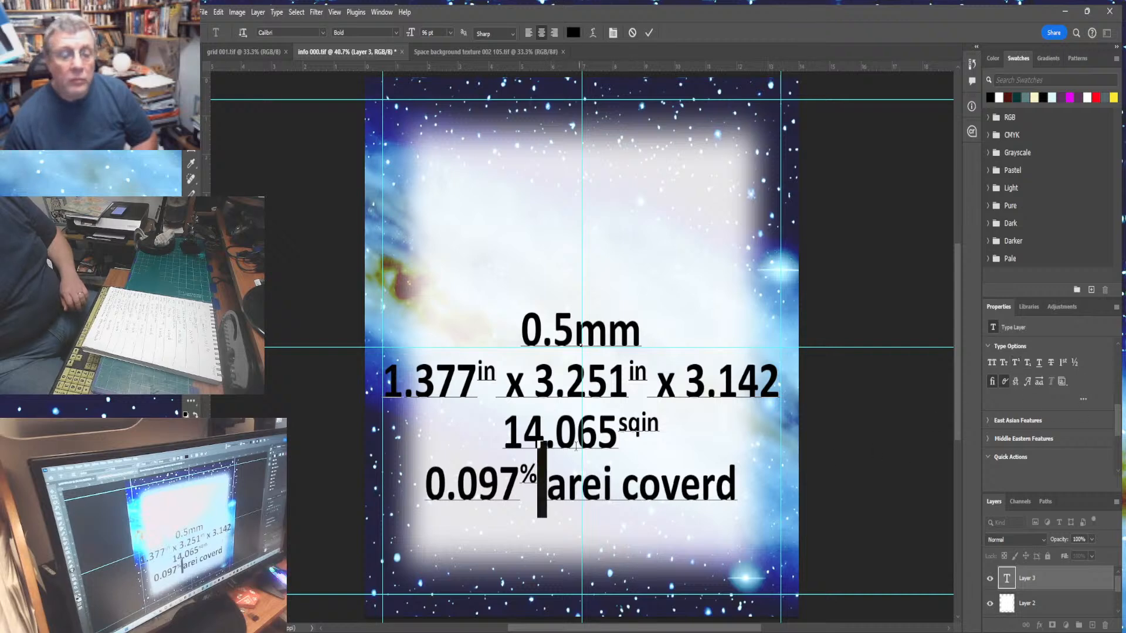
drag(551, 493, 768, 507)
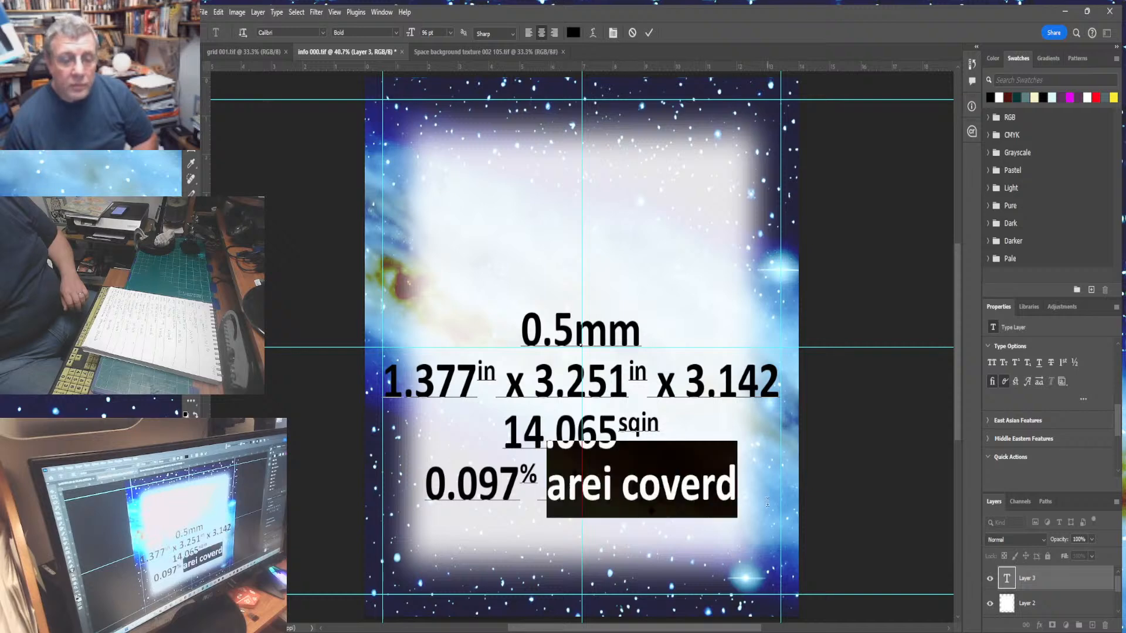
key(ctrl+c)
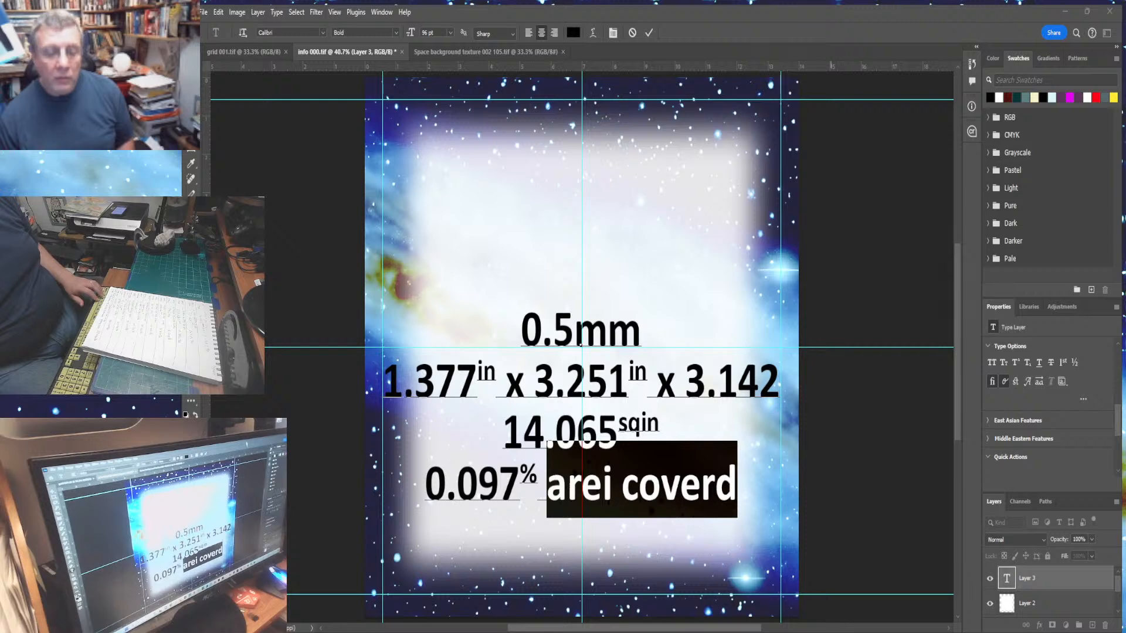
text(area covered)
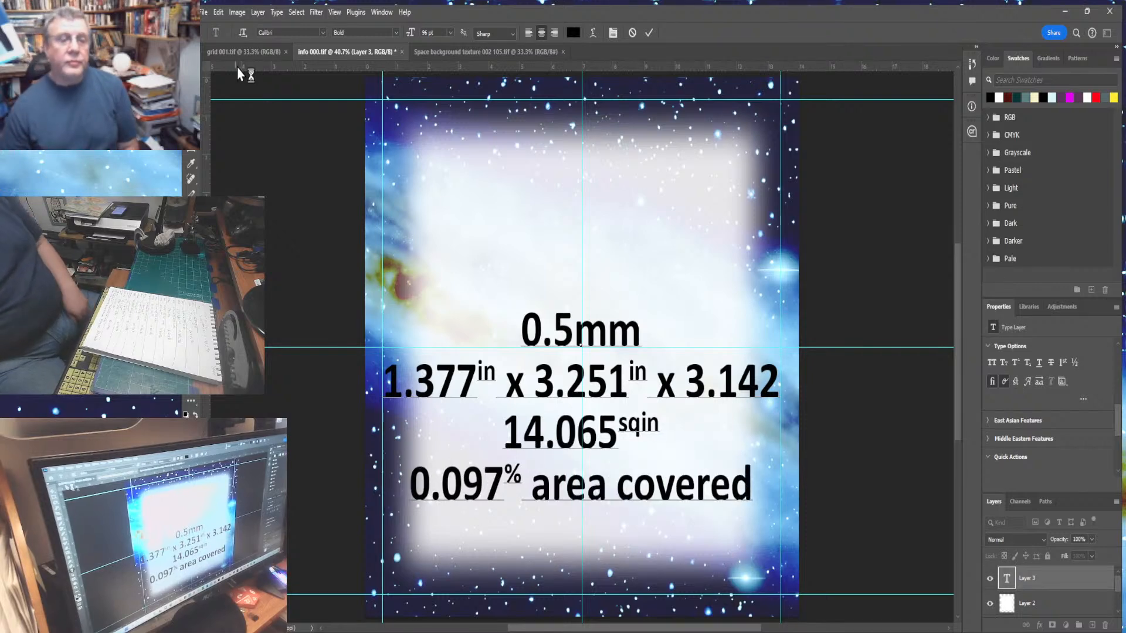
- Commit the text and move the whole text block upward on the white panel
click(191, 70)
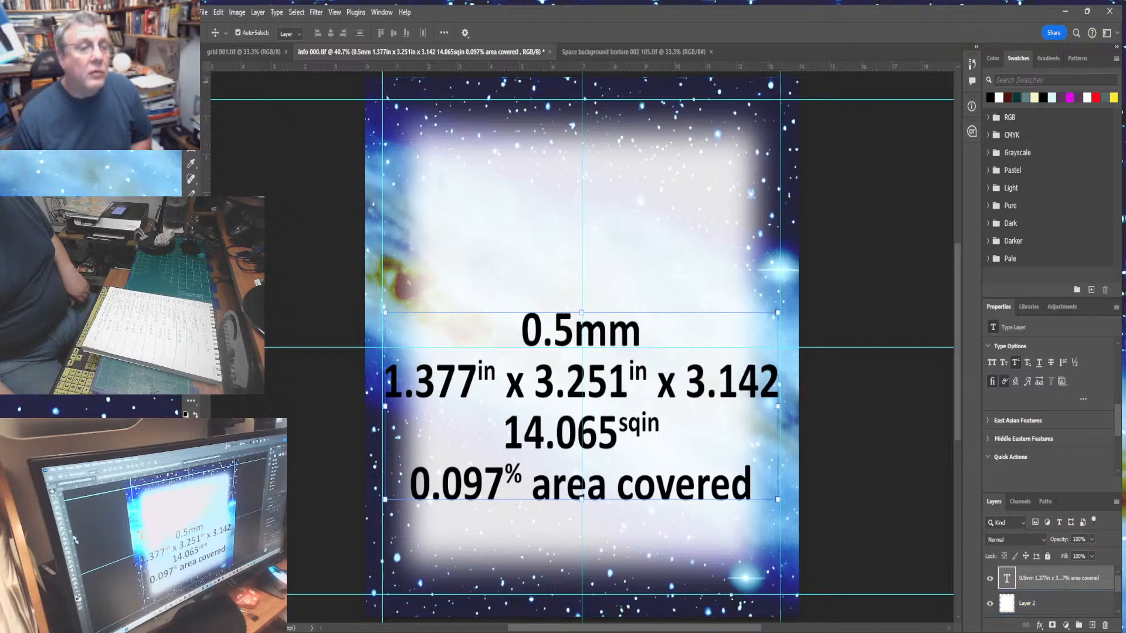
key(Up)
key(Up)
key(Up)
key(Up)
key(Up)
key(Up)
key(Up)
key(Up)
key(Up)
key(Up)
key(Up)
key(Up)
key(Up)
key(Up)
key(Up)
key(Up)
key(Up)
key(Up)
key(Up)
key(Up)
key(Up)
key(Up)
key(Up)
key(Up)
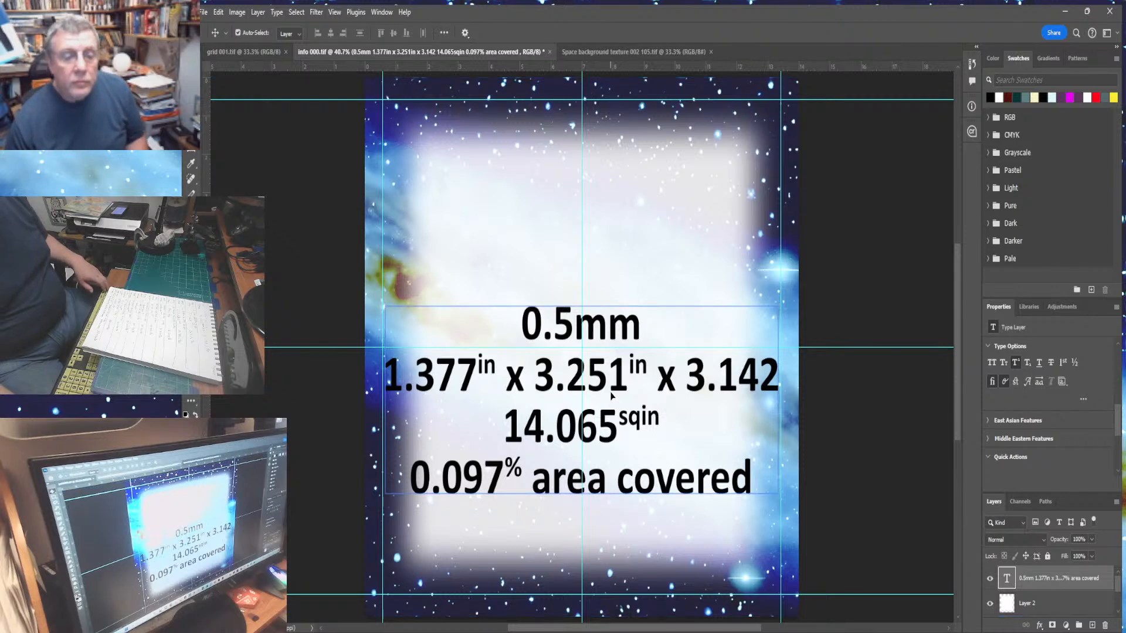
drag(612, 397, 605, 334)
click(880, 254)
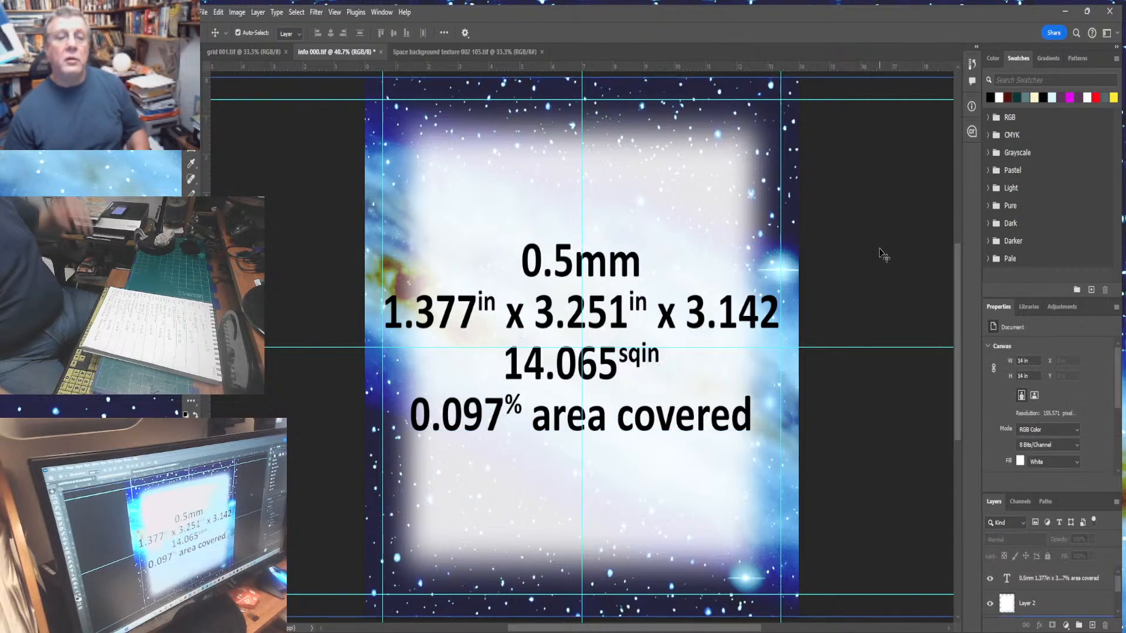
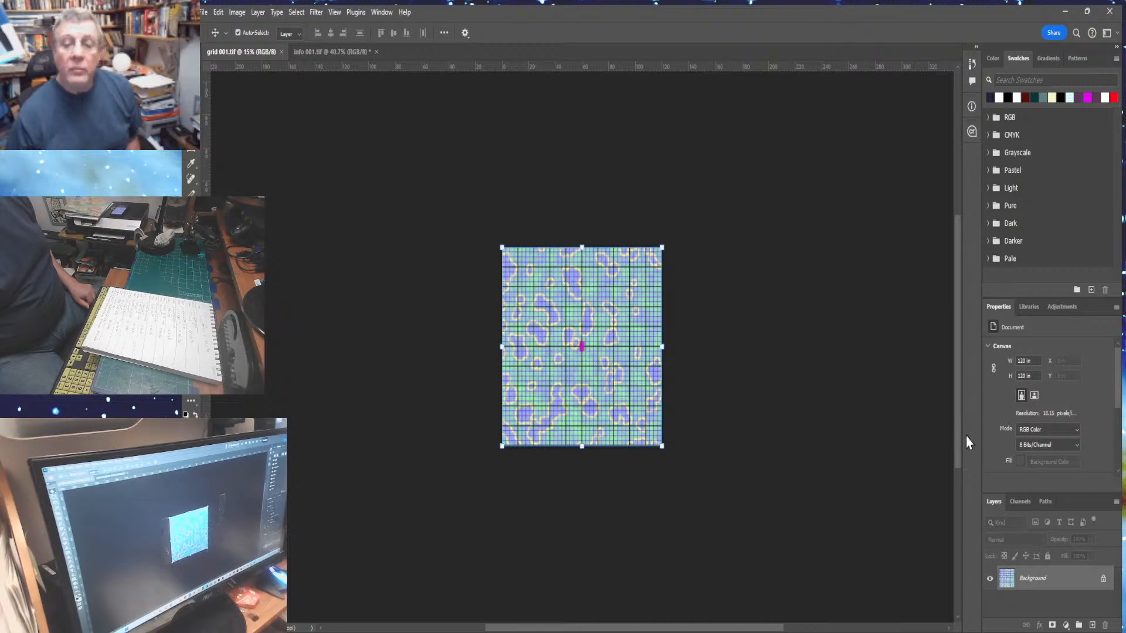
- Extend the canvas height to 240 in, adding blank space above the grid image
drag(957, 446, 944, 394)
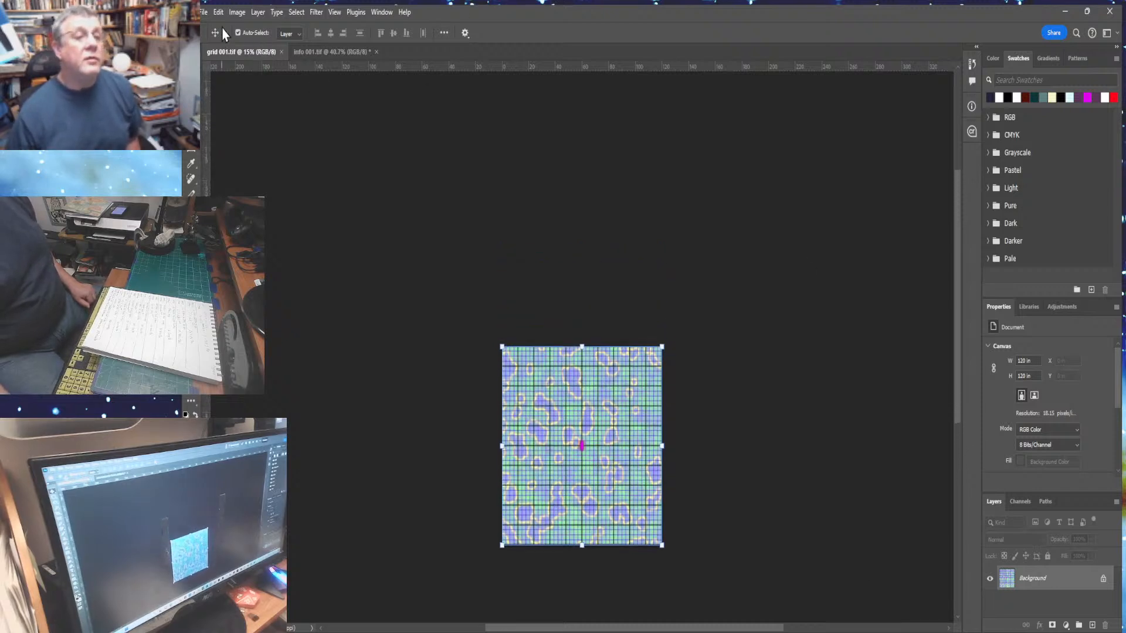
click(243, 122)
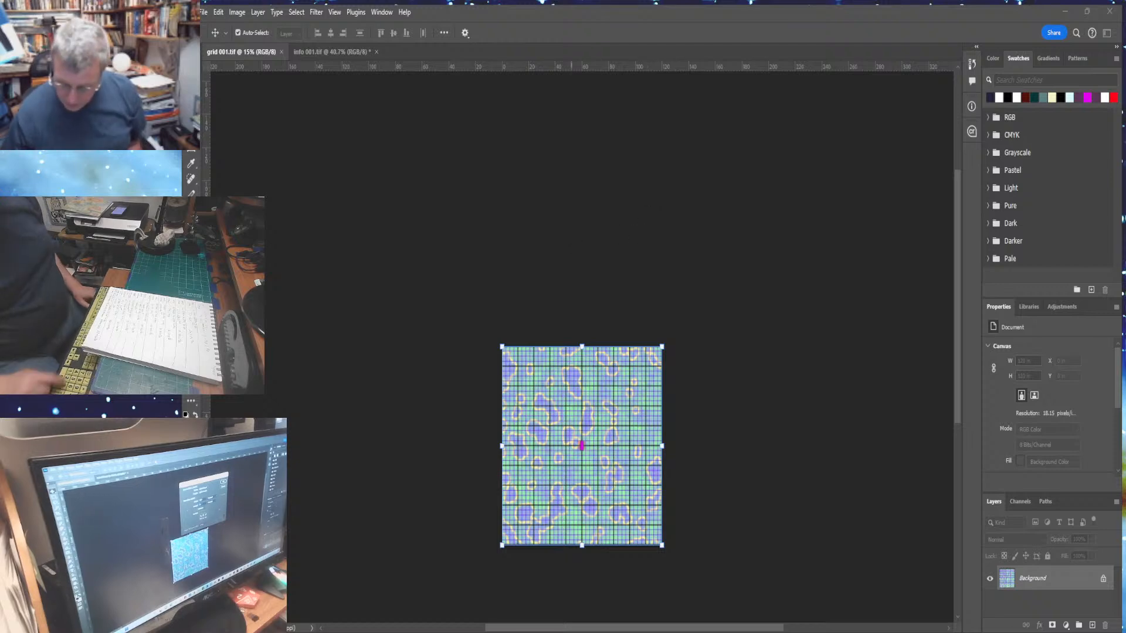
key(Return)
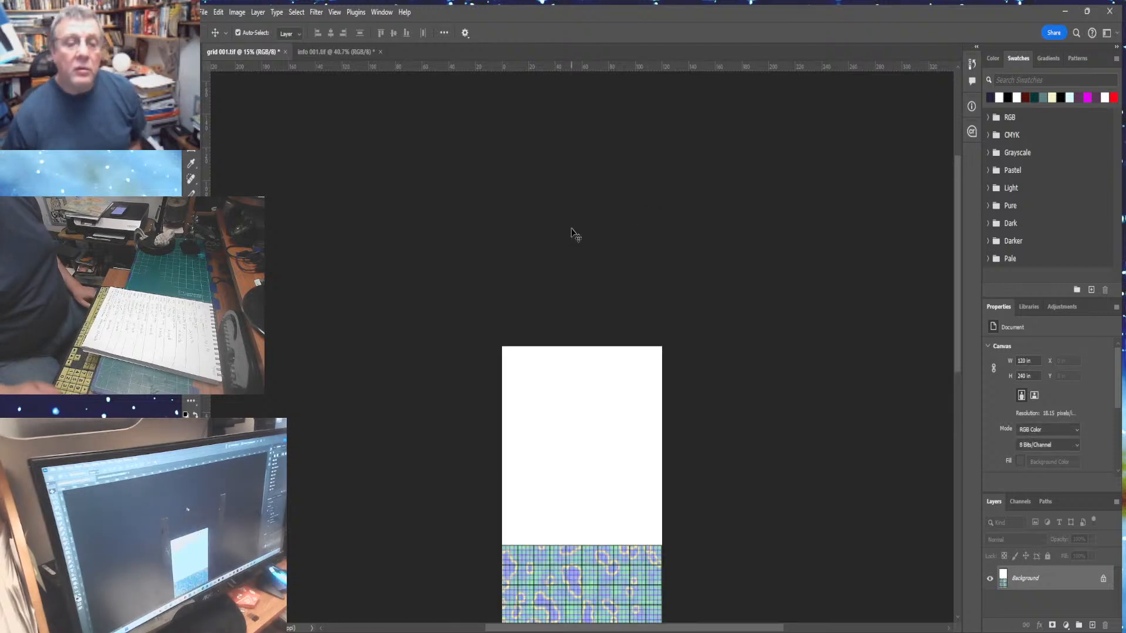
- Select the blank upper area with the Magic Wand and paste the info image into the selection
key(ctrl+0)
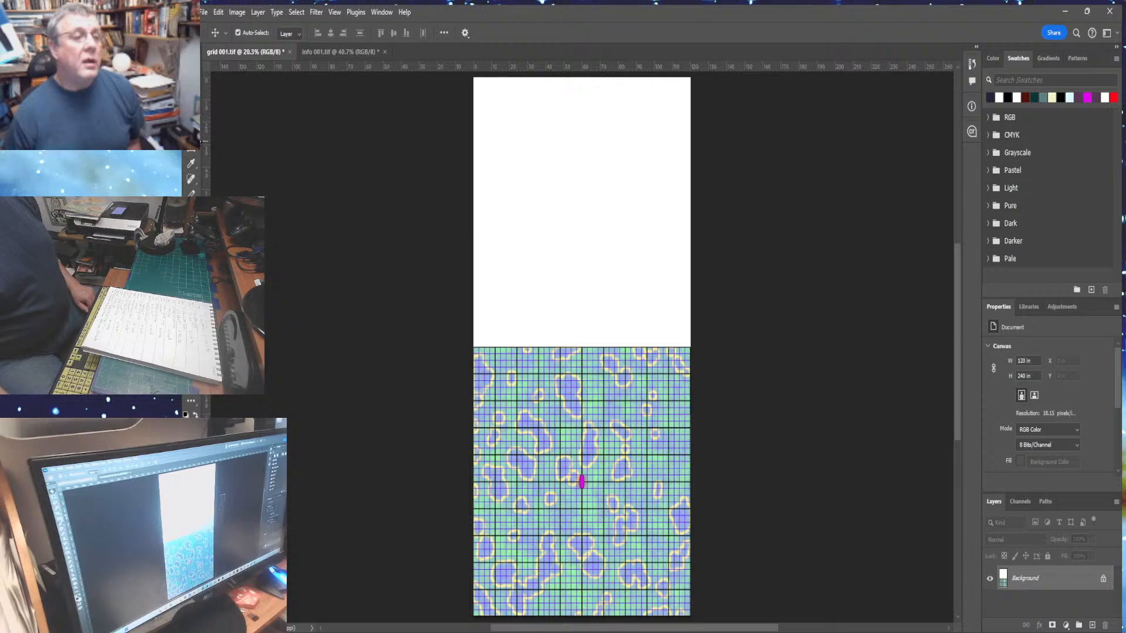
key(w)
click(537, 215)
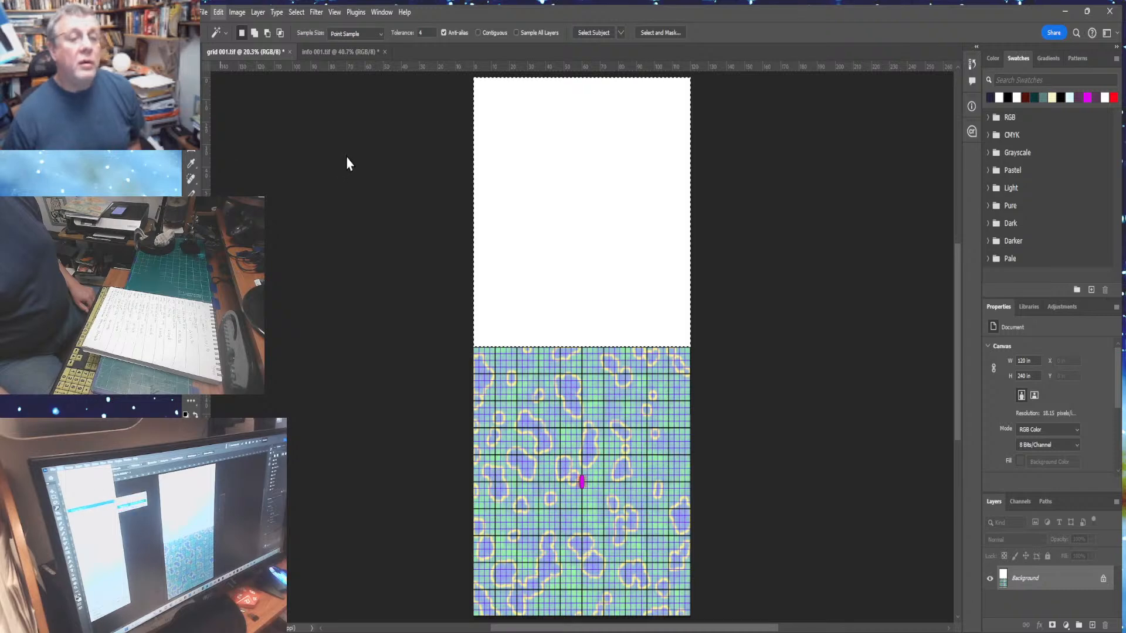
key(ctrl+shift+alt+v)
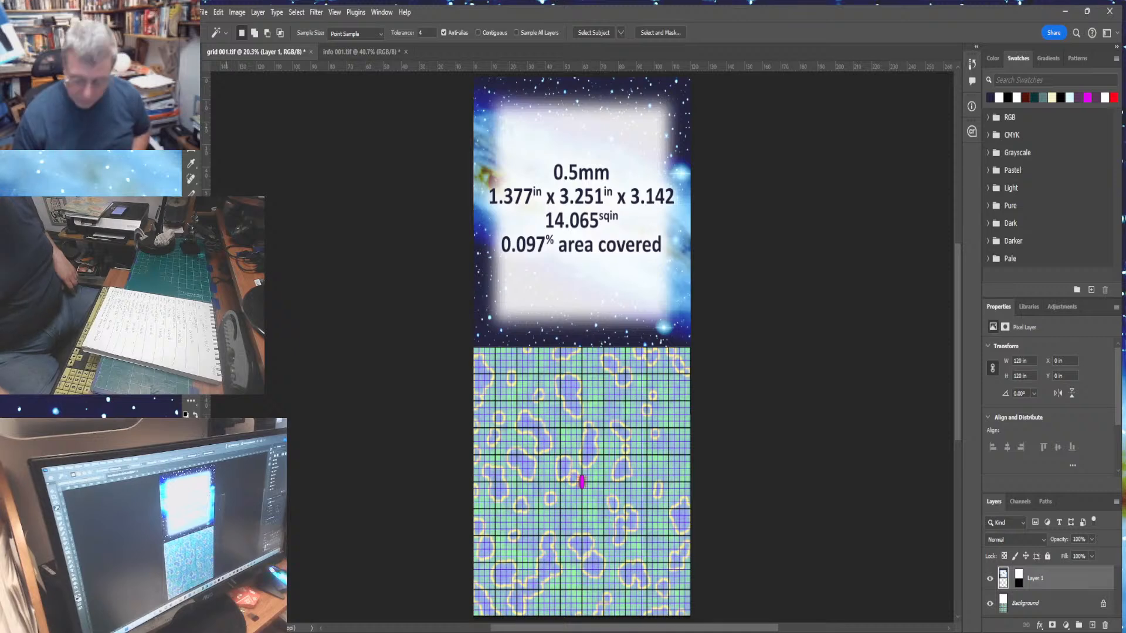
key(ctrl+minus)
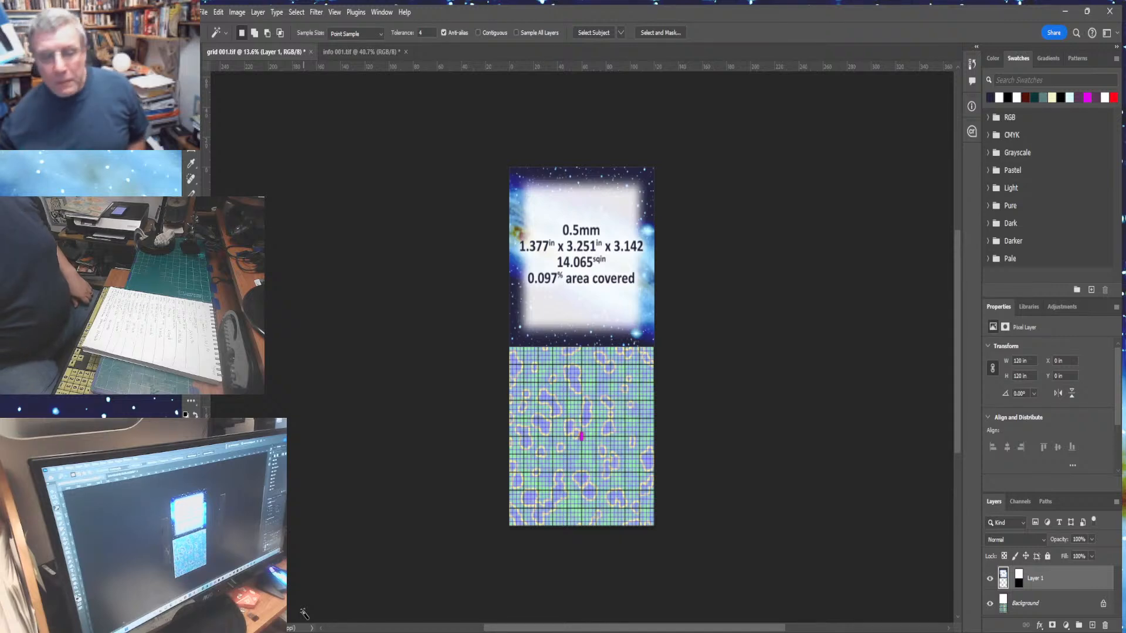
click(238, 13)
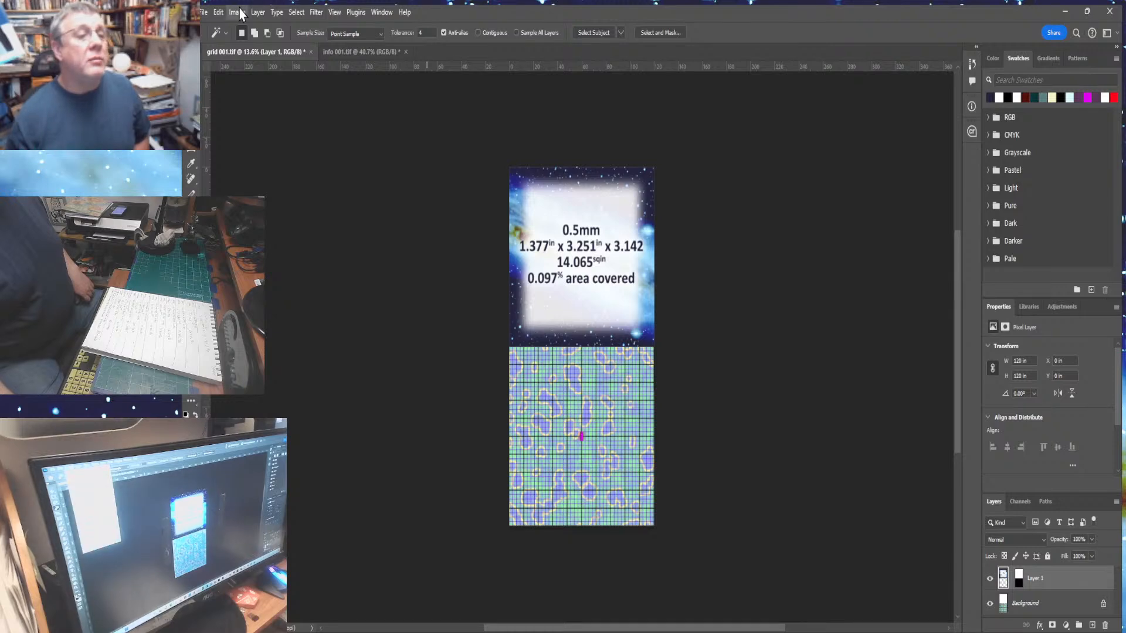
click(250, 108)
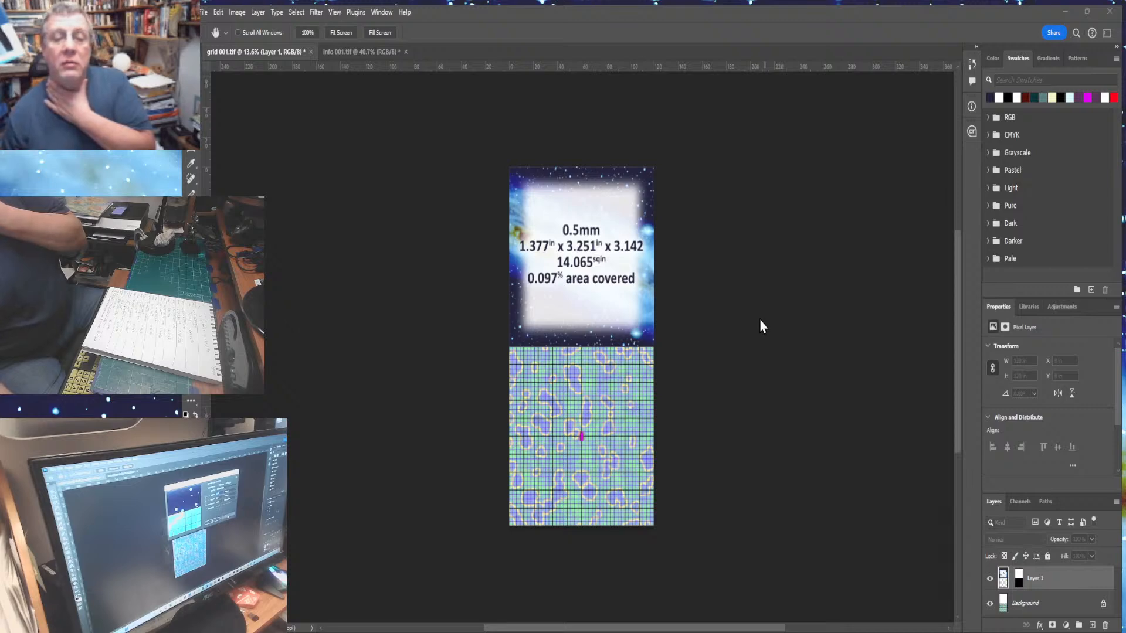
key(w)
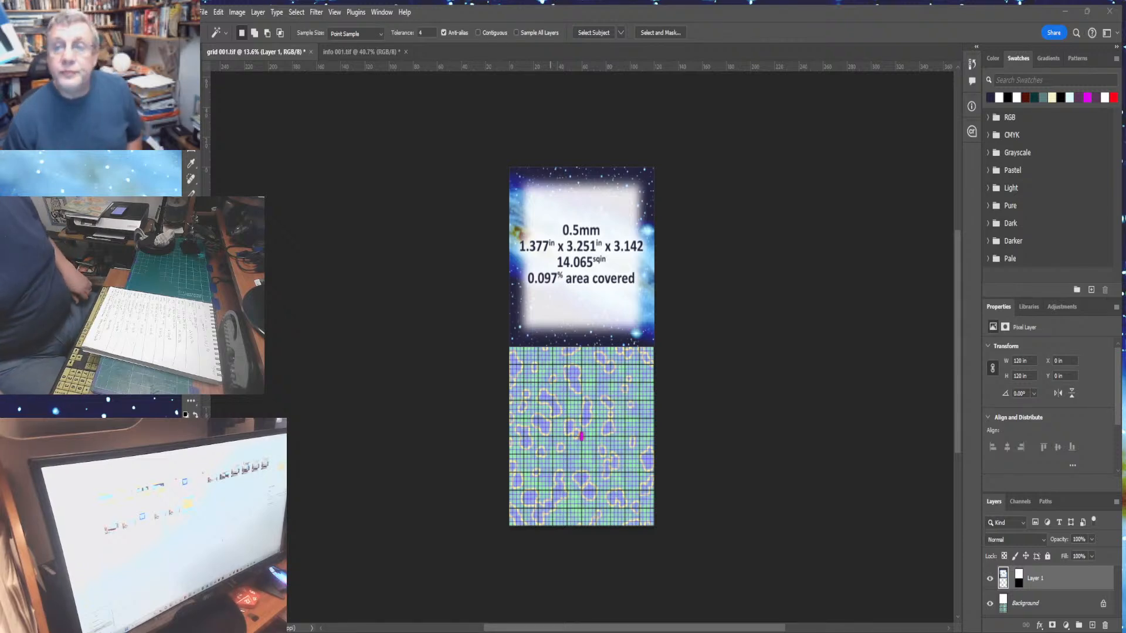
- Toggle visibility of the pasted layer and the background to check the combined image
scroll(581, 337, down, 1)
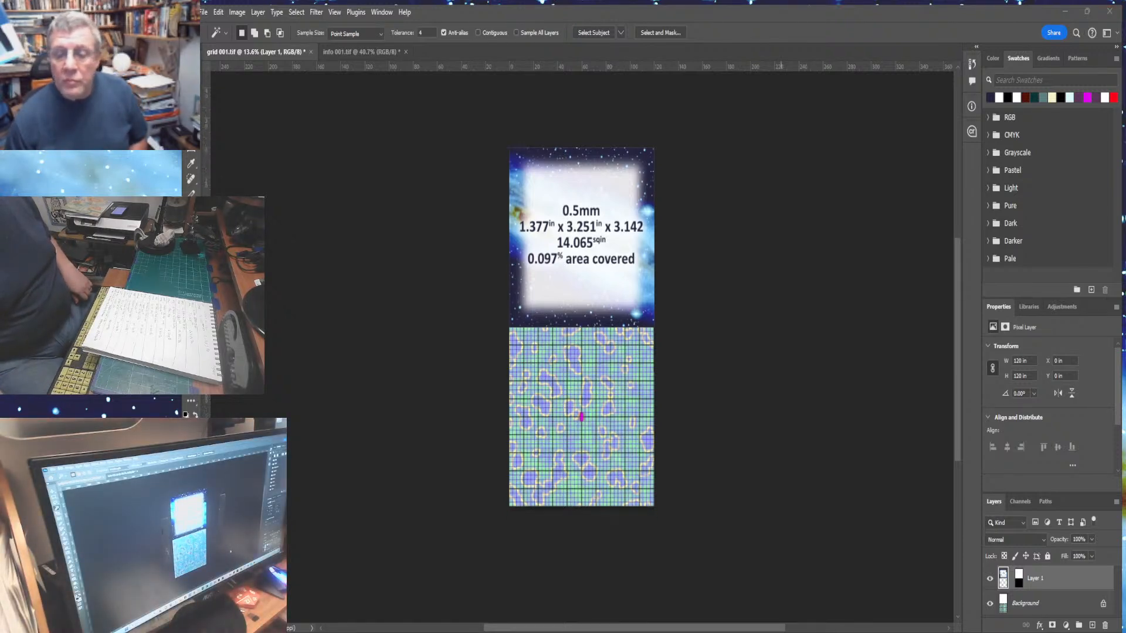
scroll(581, 337, down, 2)
scroll(581, 337, up, 1)
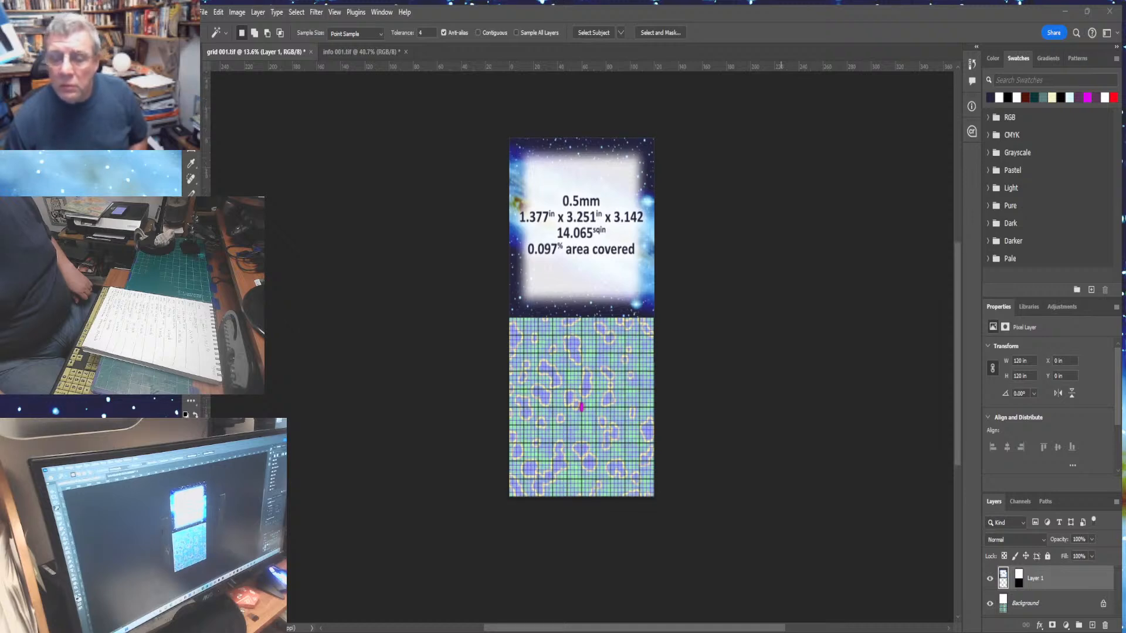
click(990, 579)
click(990, 579)
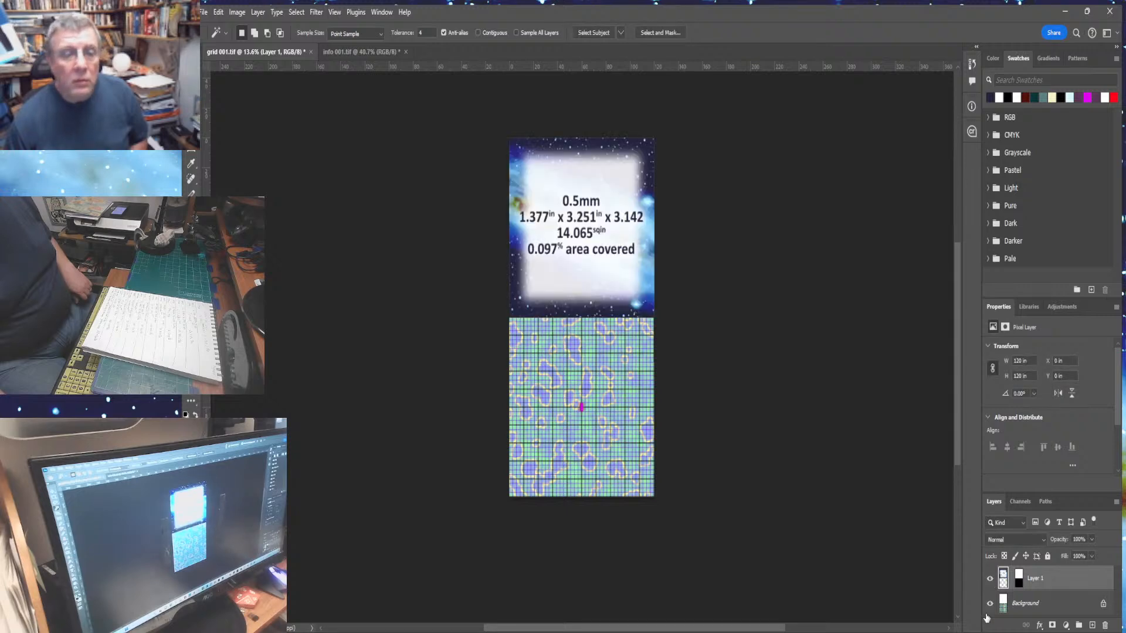
click(990, 603)
click(990, 604)
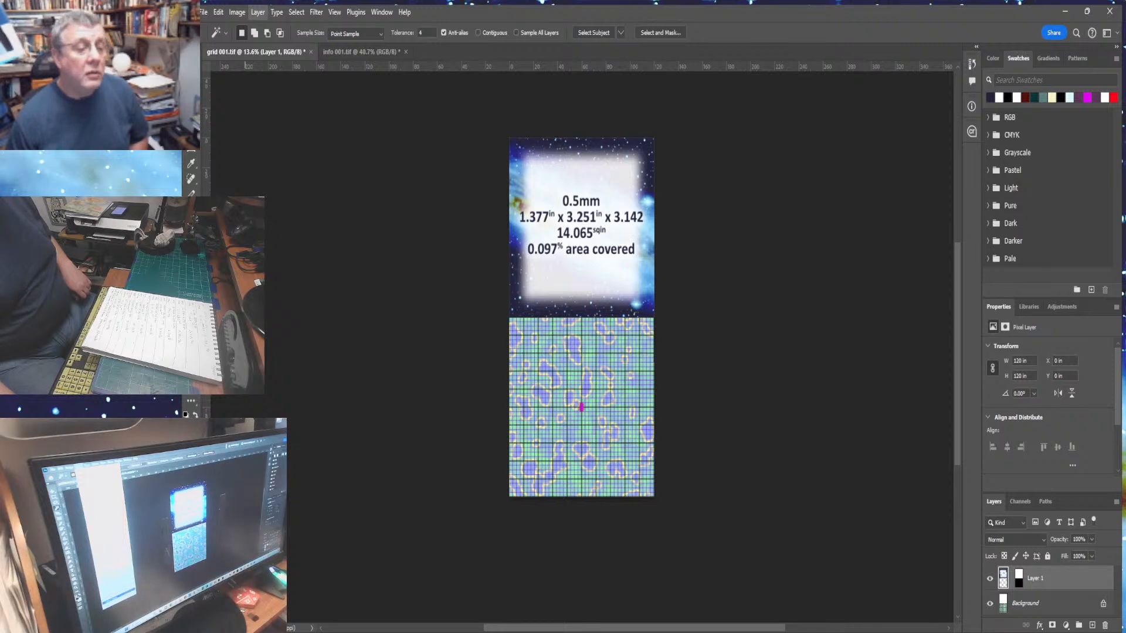
- Flatten the image into a single background layer
click(272, 542)
key(ctrl+0)
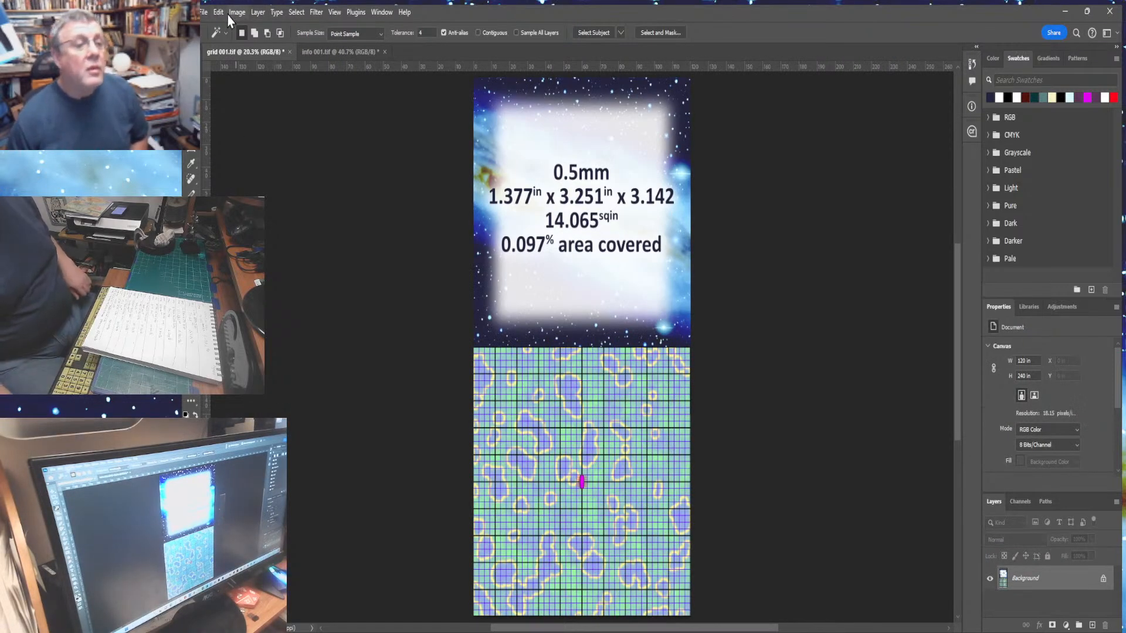
- Save the combined document as grid 001 final.tif
click(205, 16)
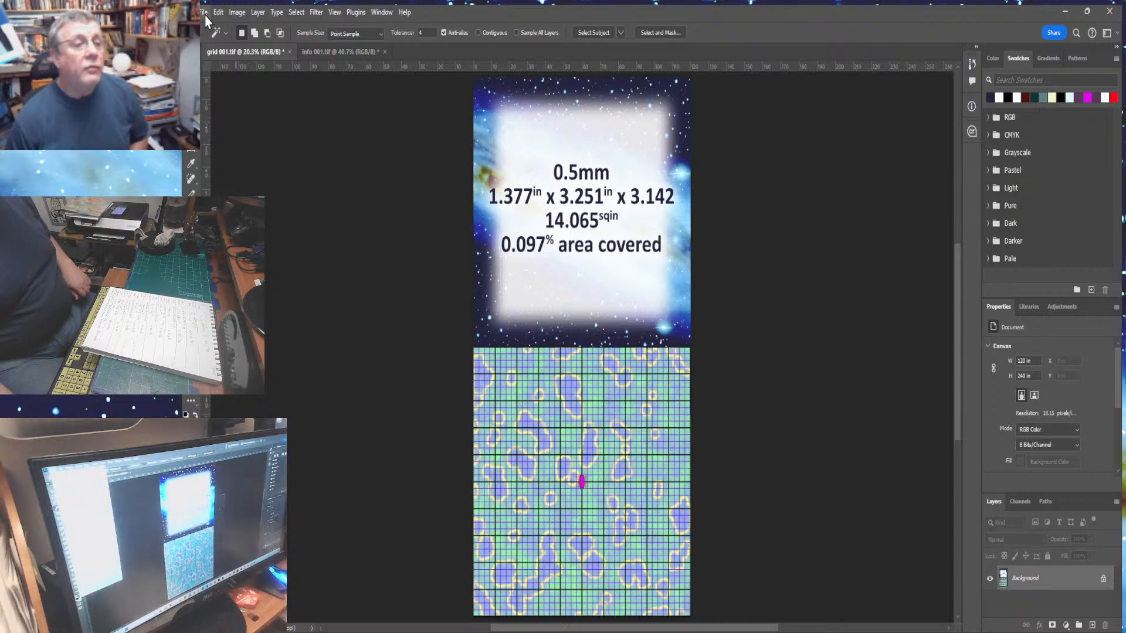
click(226, 169)
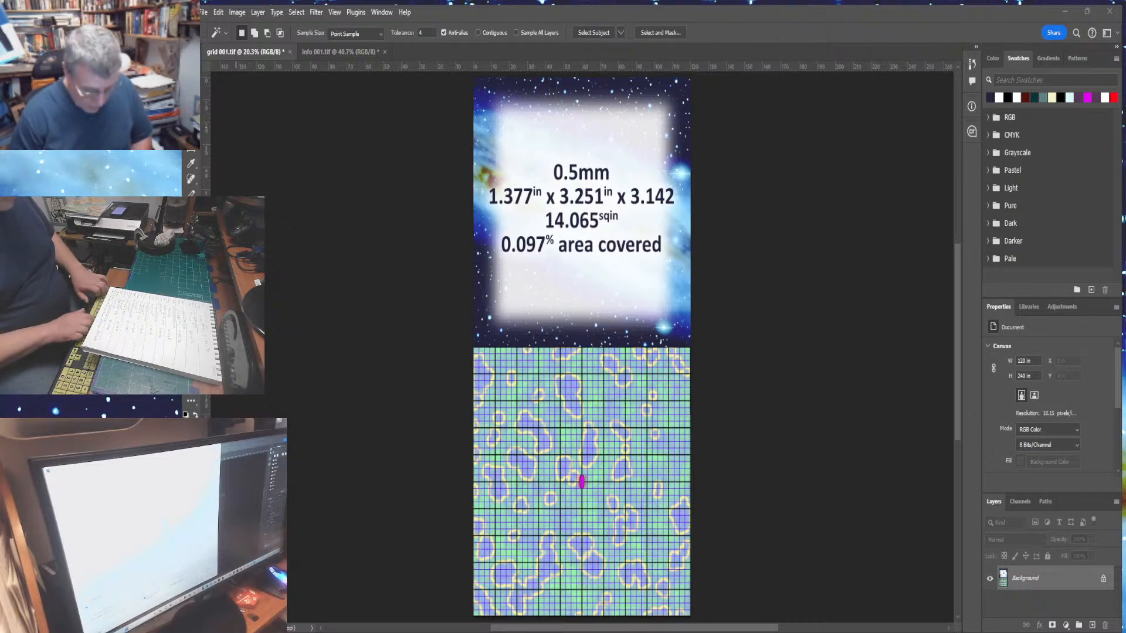
key(Return)
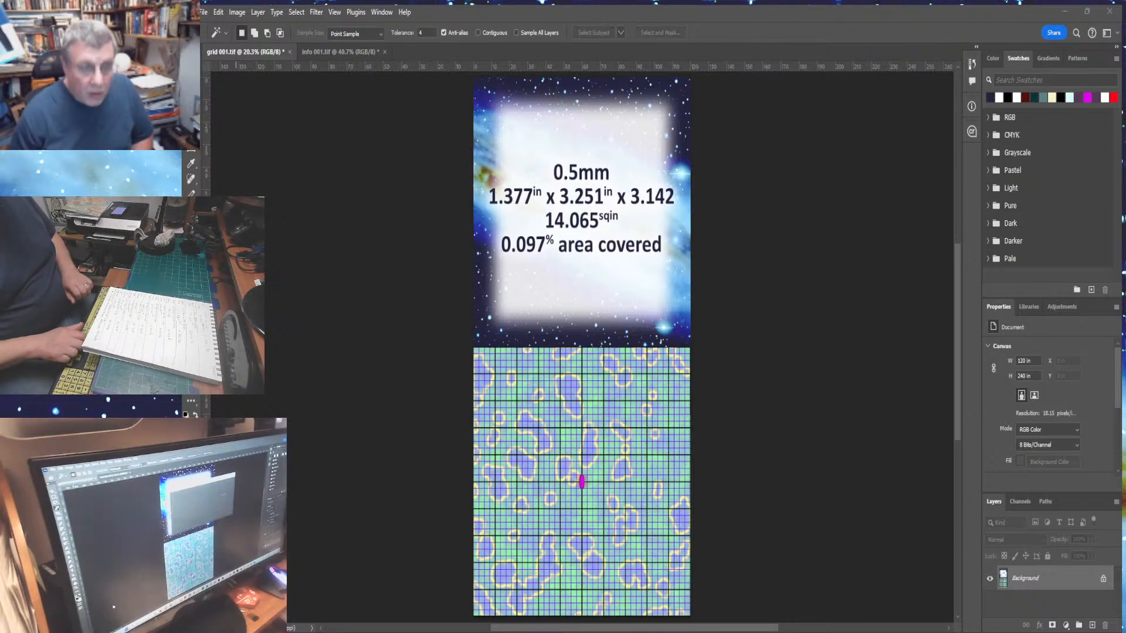
key(Return)
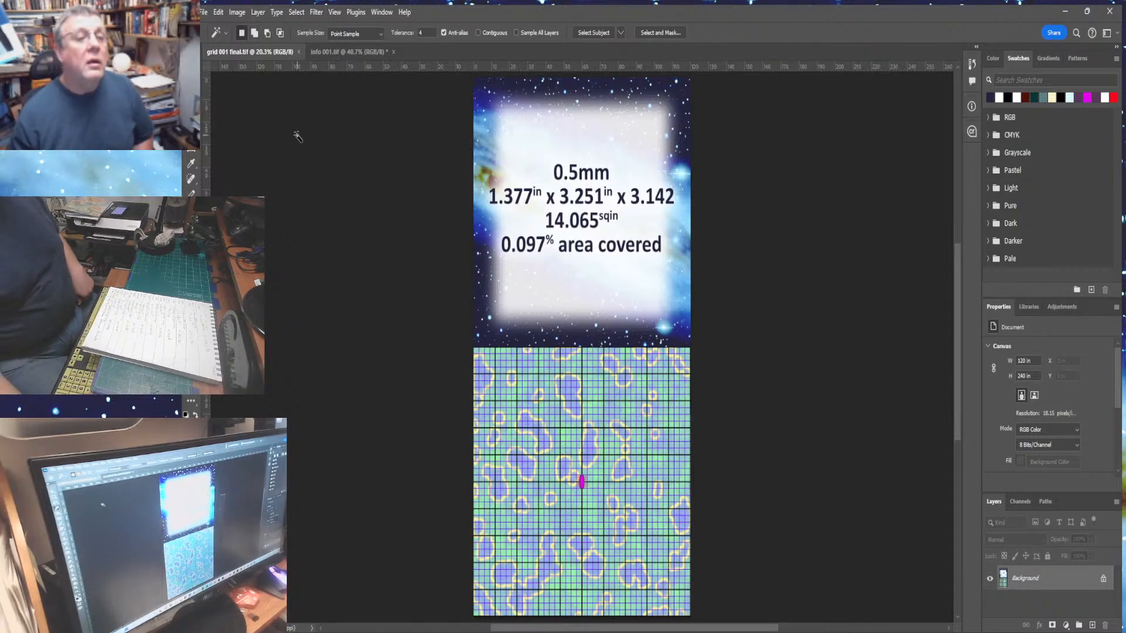
- Close both open documents and open the info file from the home screen
click(297, 52)
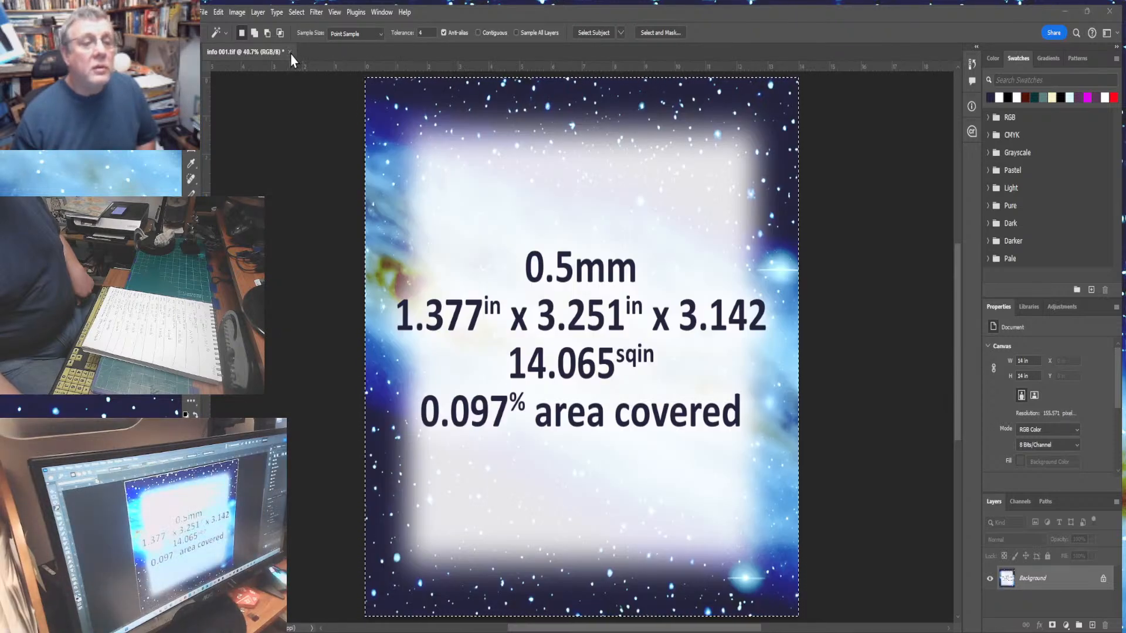
click(290, 53)
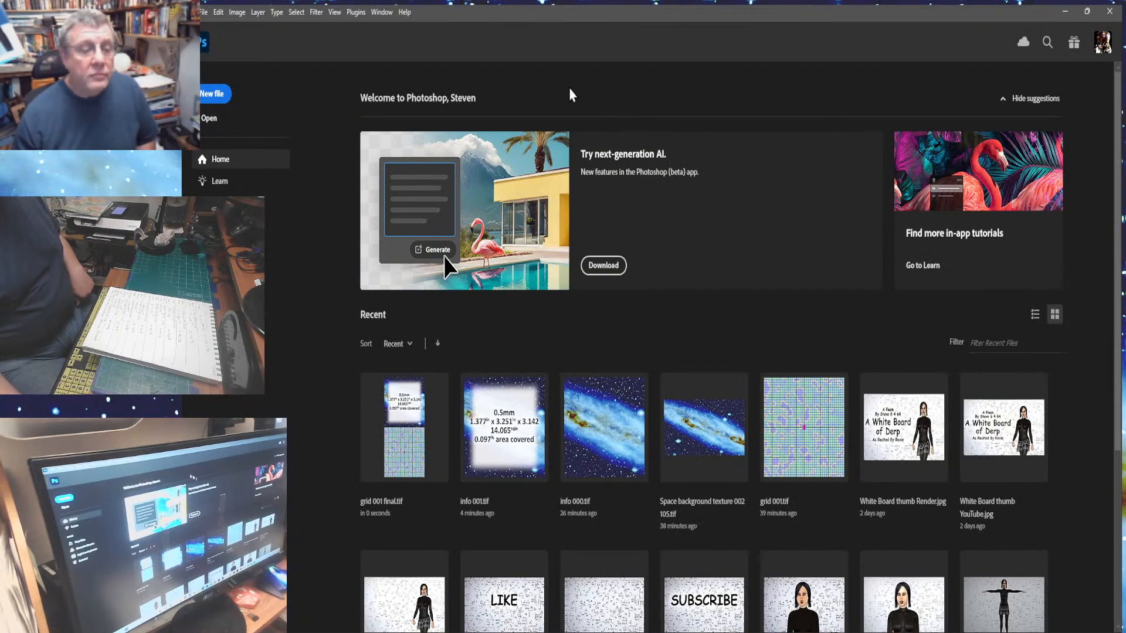
click(212, 41)
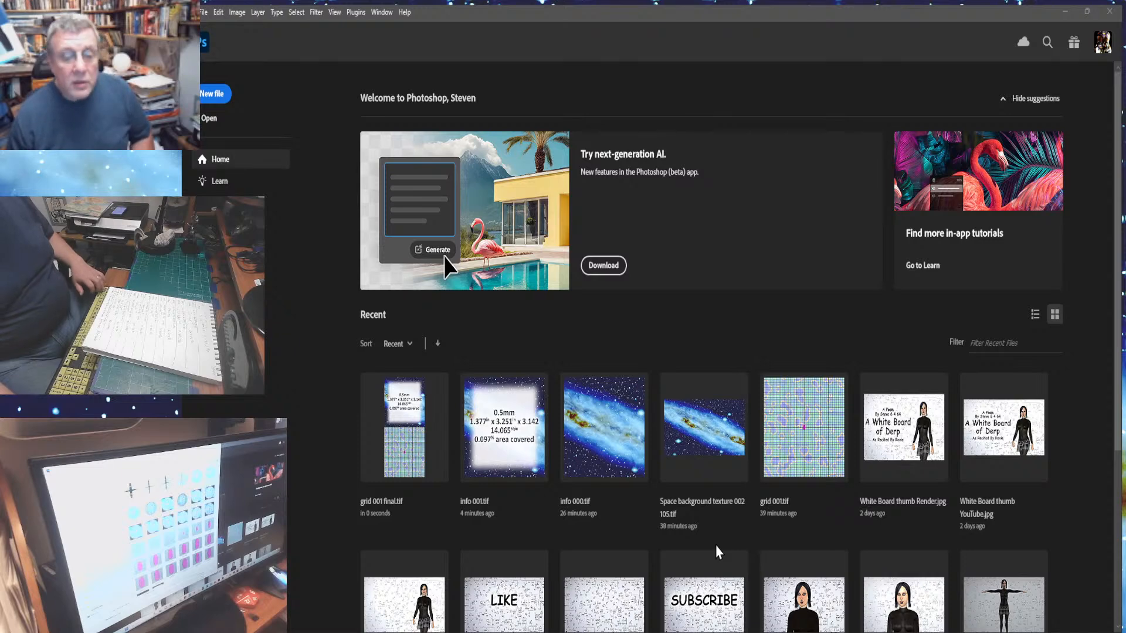
click(640, 580)
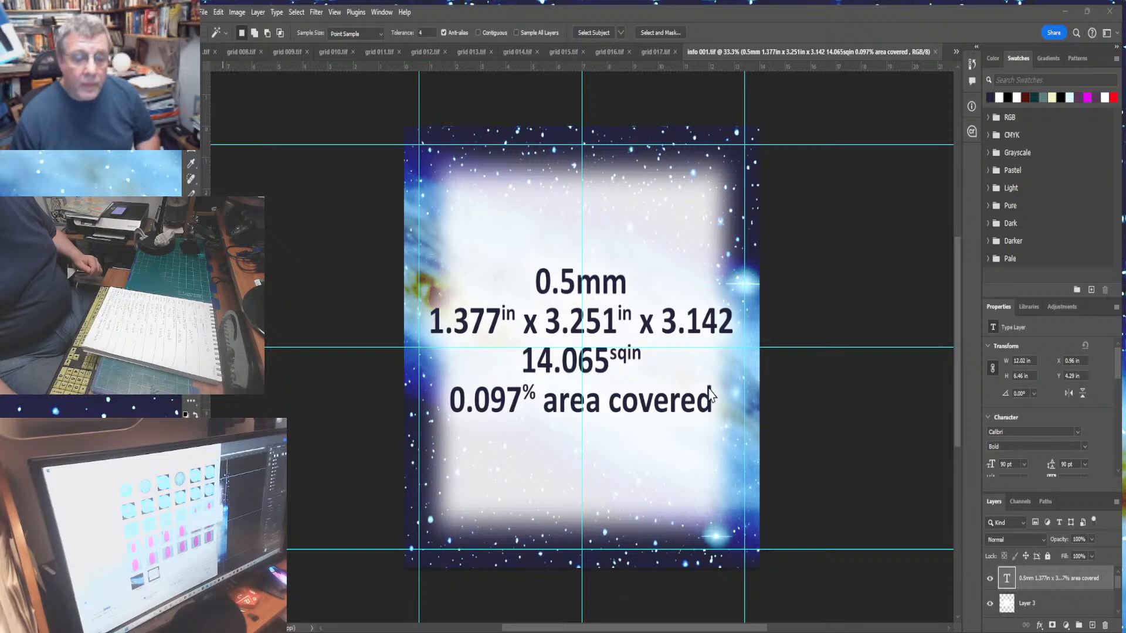
- Edit the text layer, changing the first line's value to 1.0mm
click(669, 326)
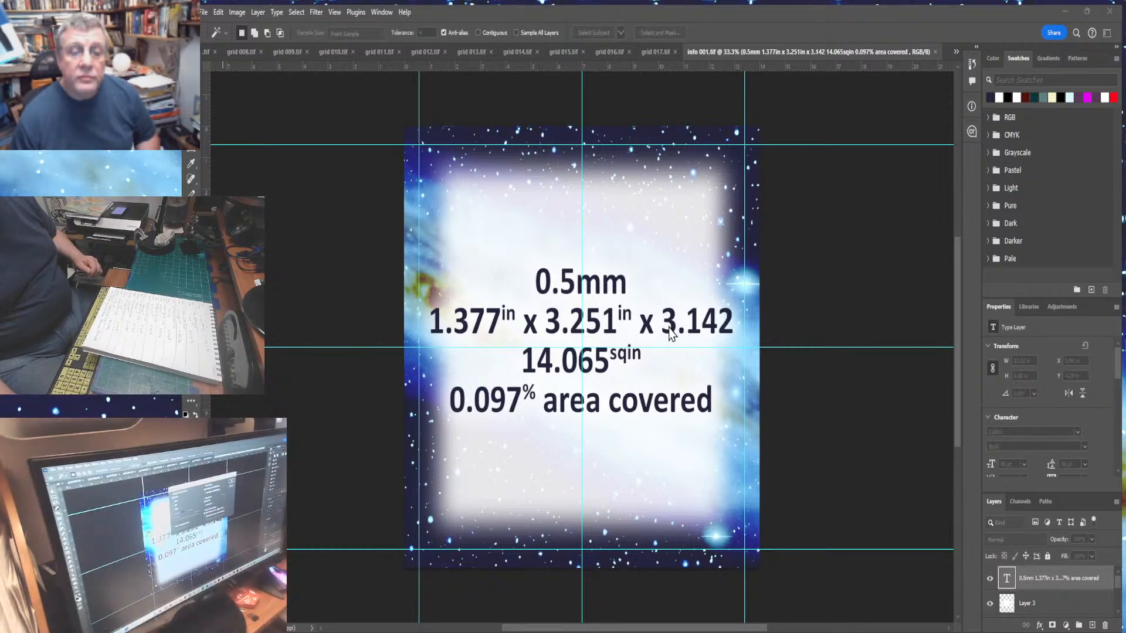
click(776, 159)
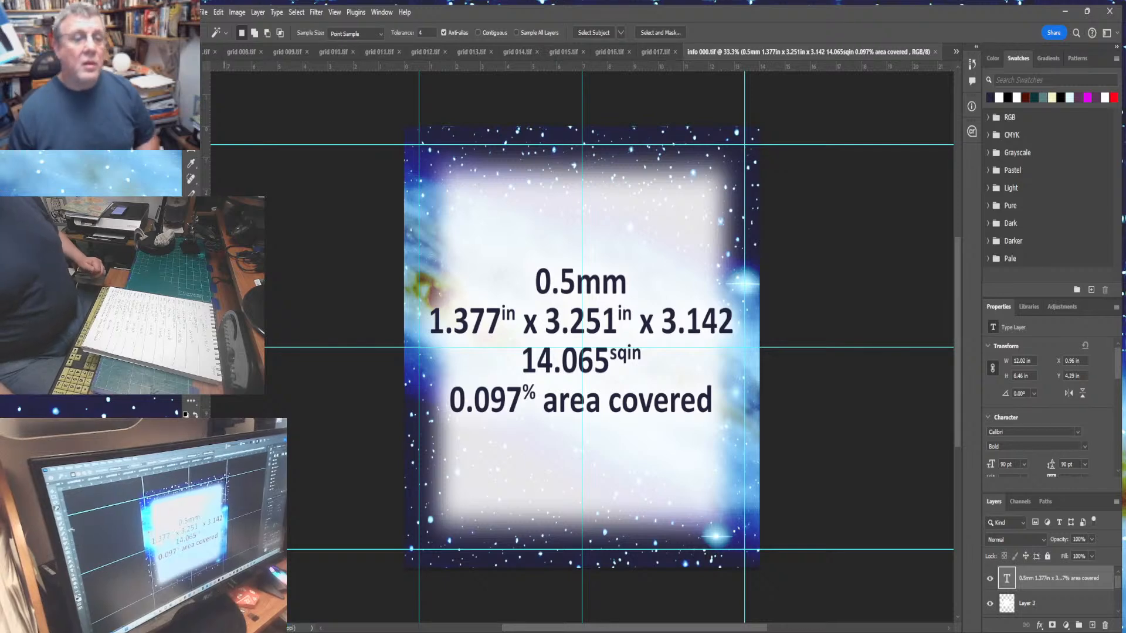
key(t)
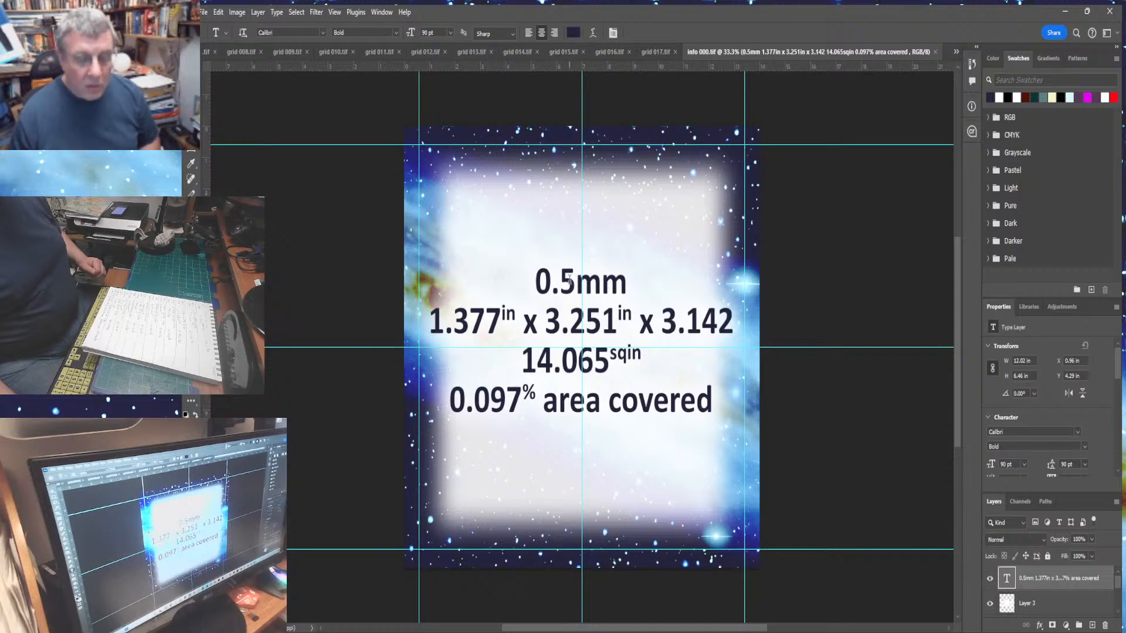
drag(535, 281, 570, 284)
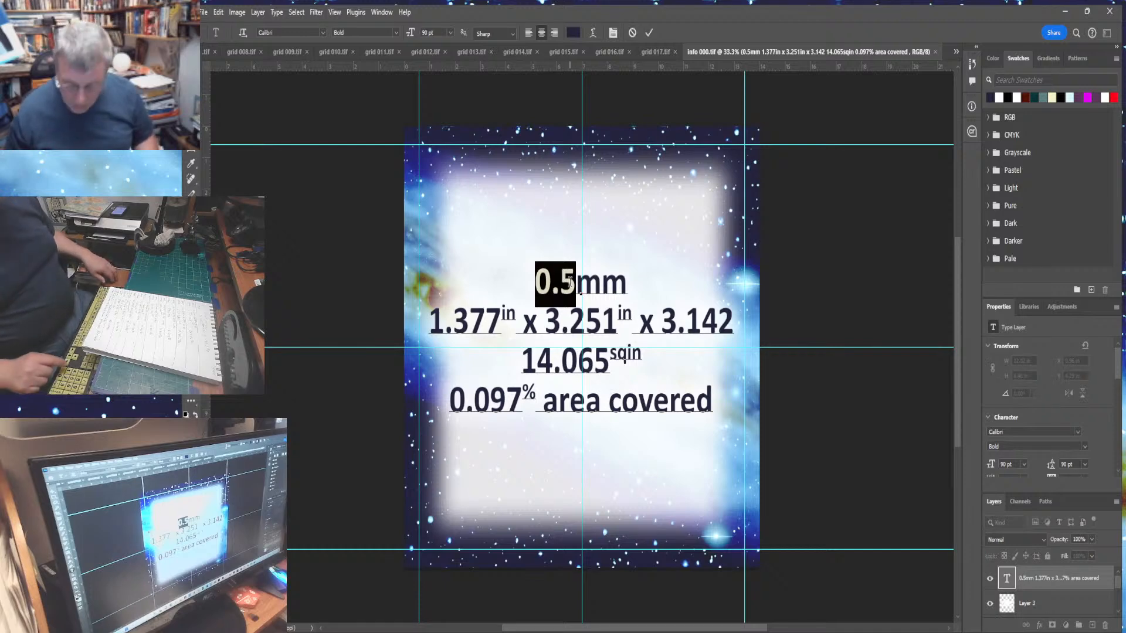
text(1.0)
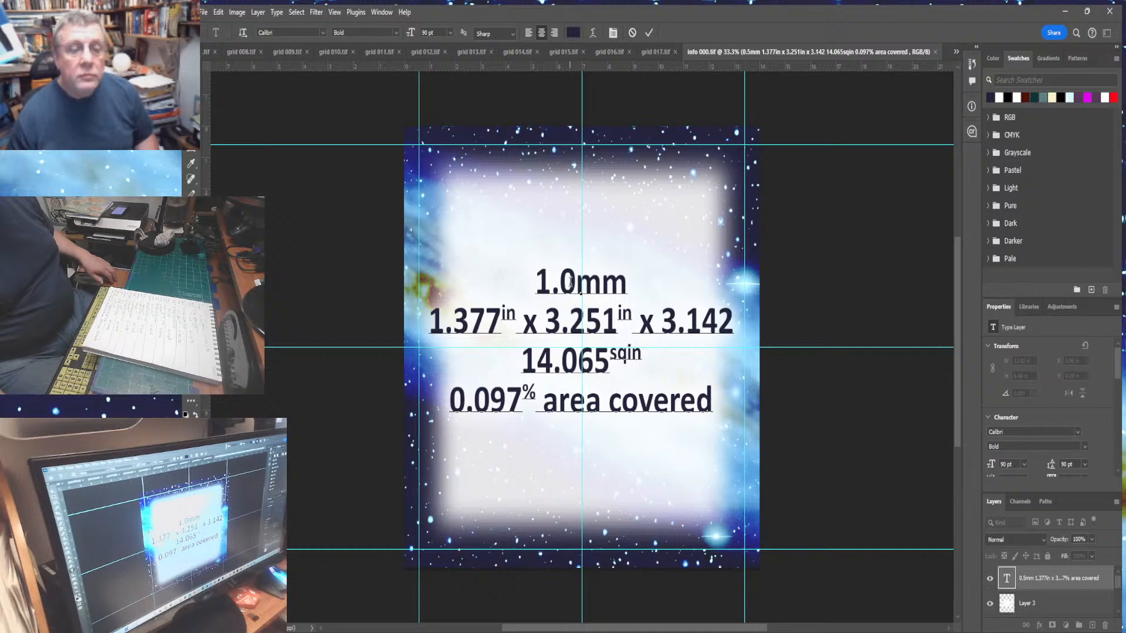
- Replace the first inch value on the second line with 3.838
drag(433, 320, 496, 319)
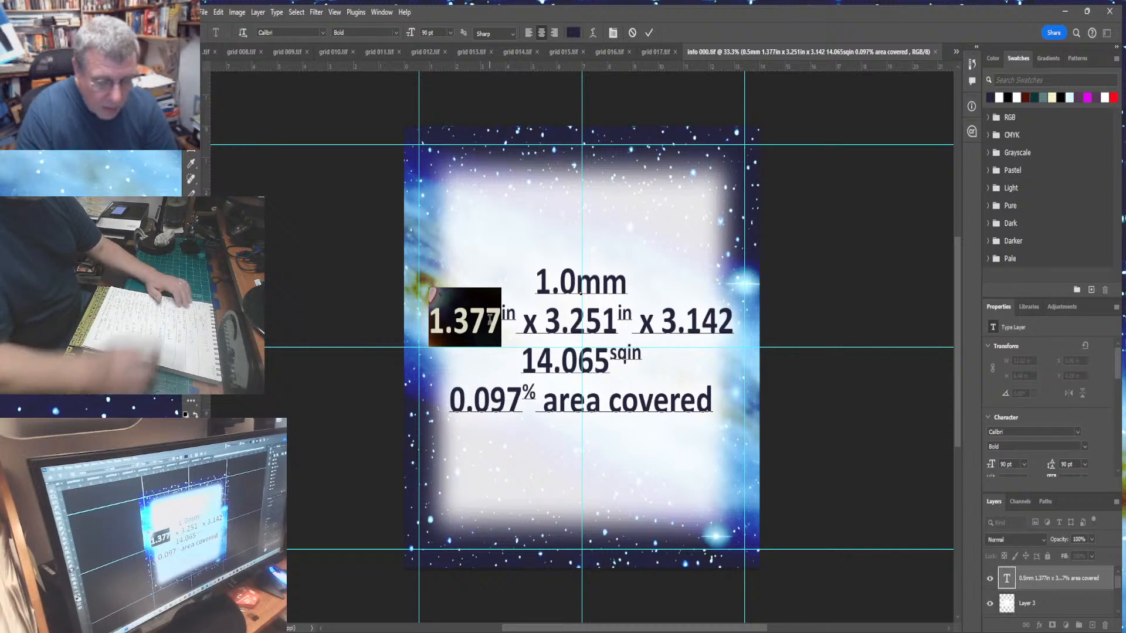
text(1.83)
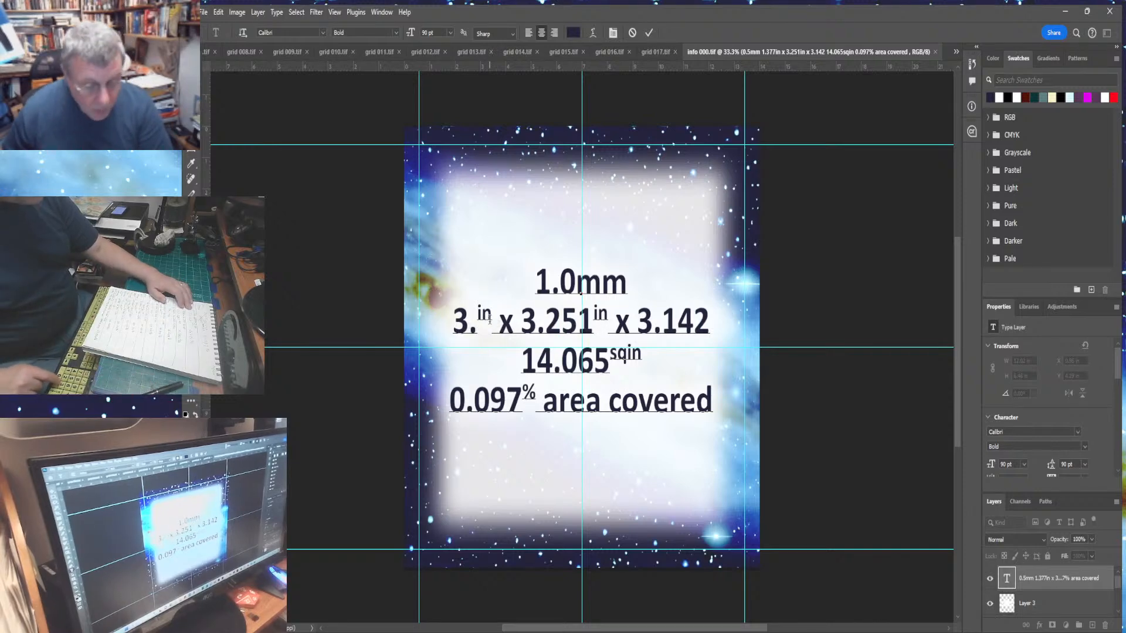
text(838)
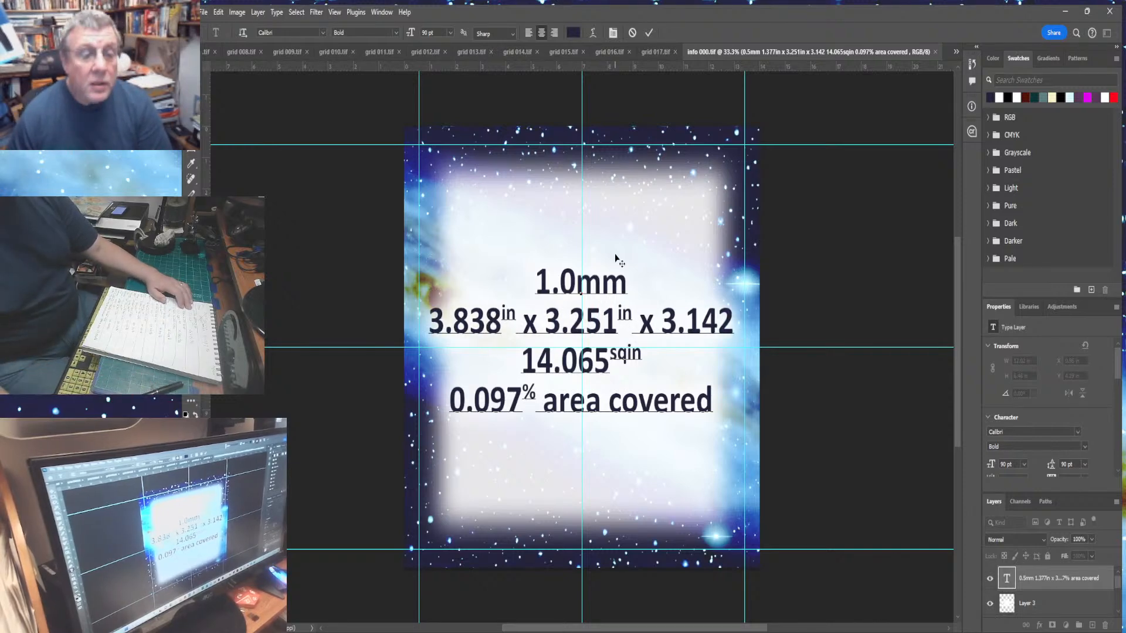
- Replace the second inch value on the second line with 6.391
drag(551, 321, 609, 320)
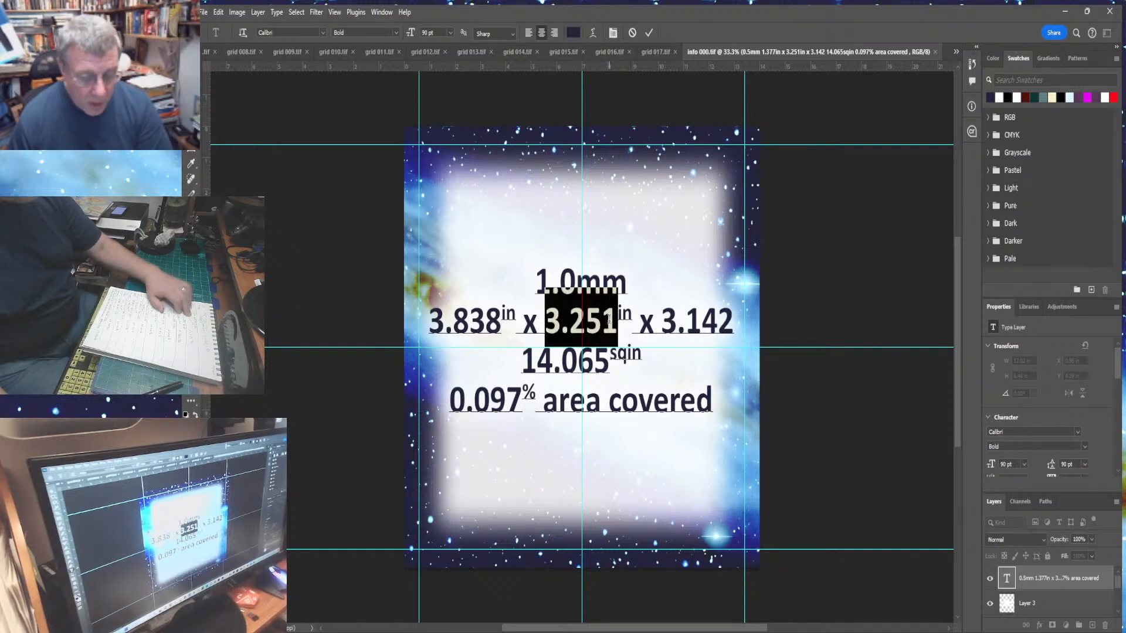
text(6.)
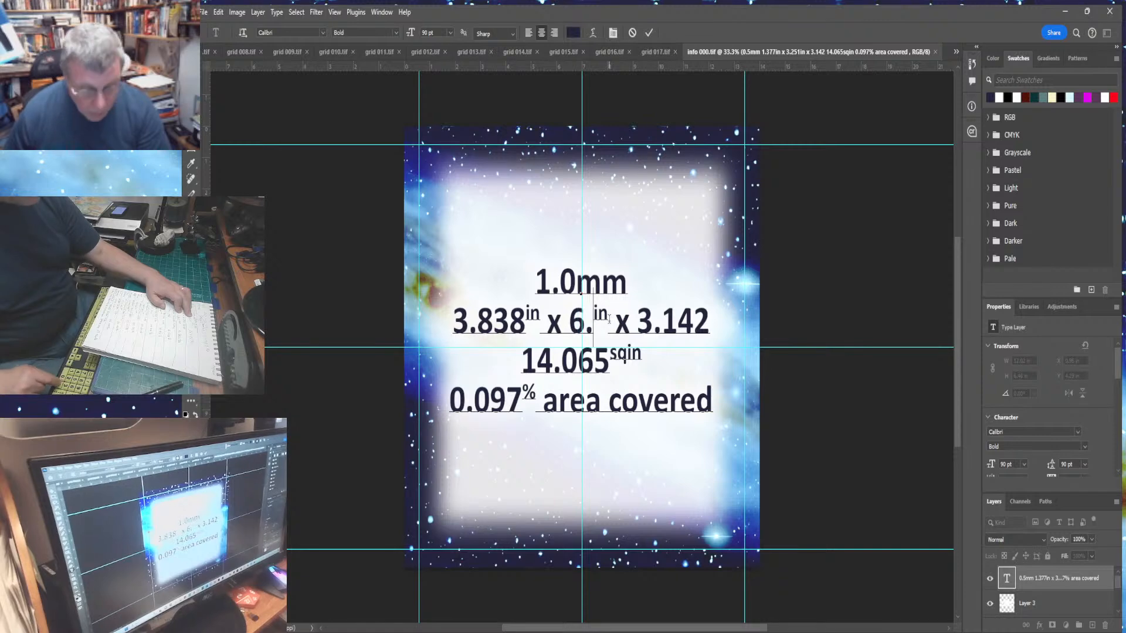
text(391)
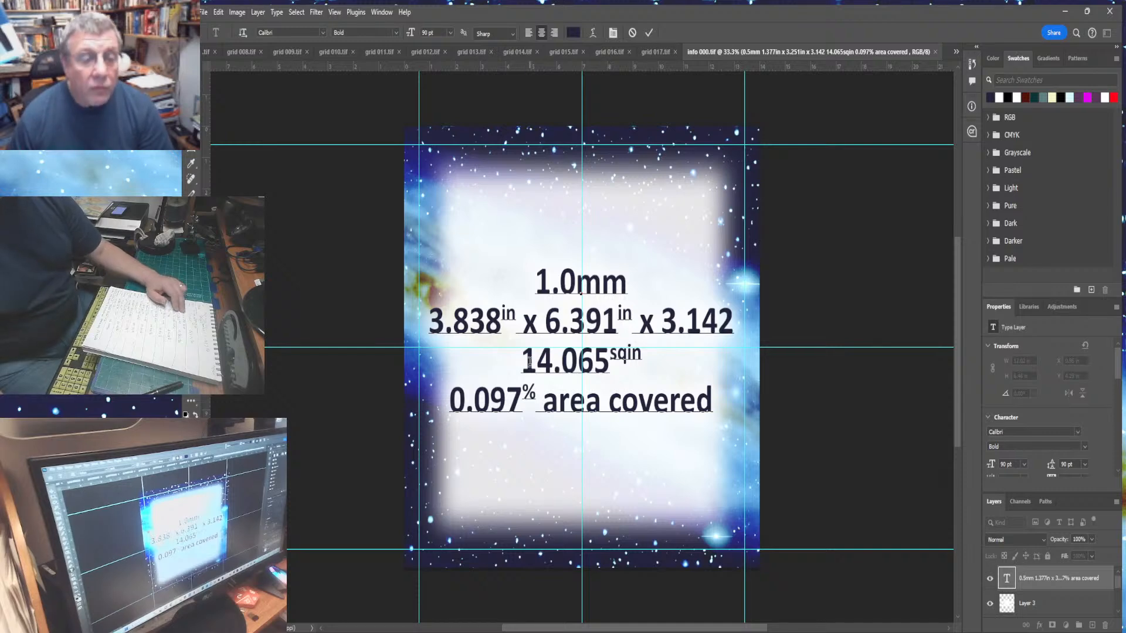
- Replace the square-inch value on the third line with 77.069
drag(529, 361, 609, 371)
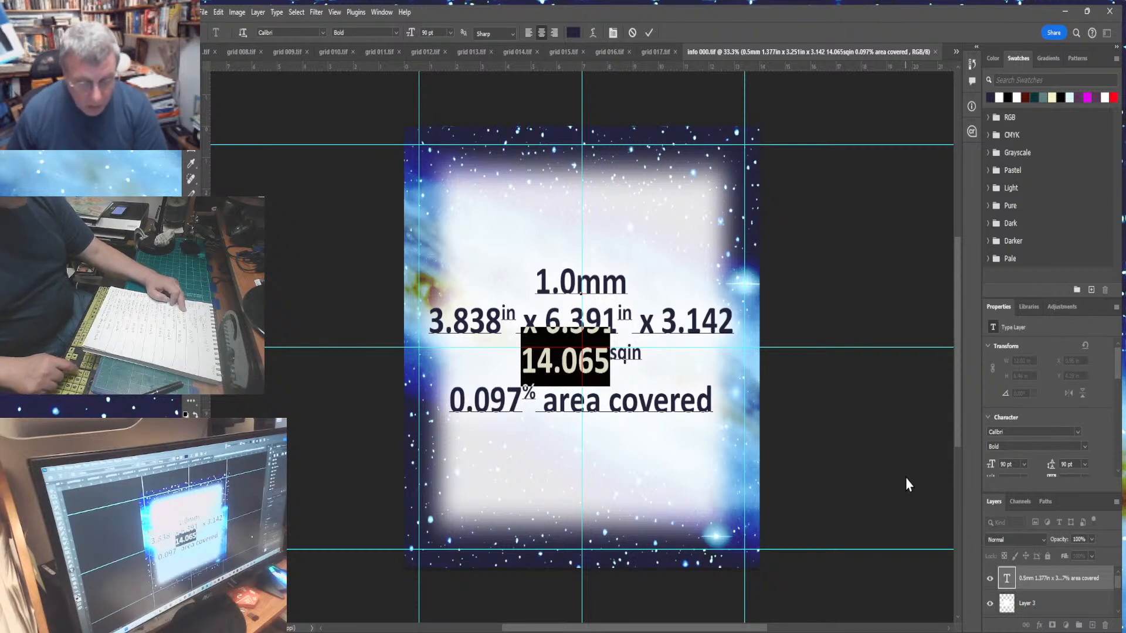
text(77)
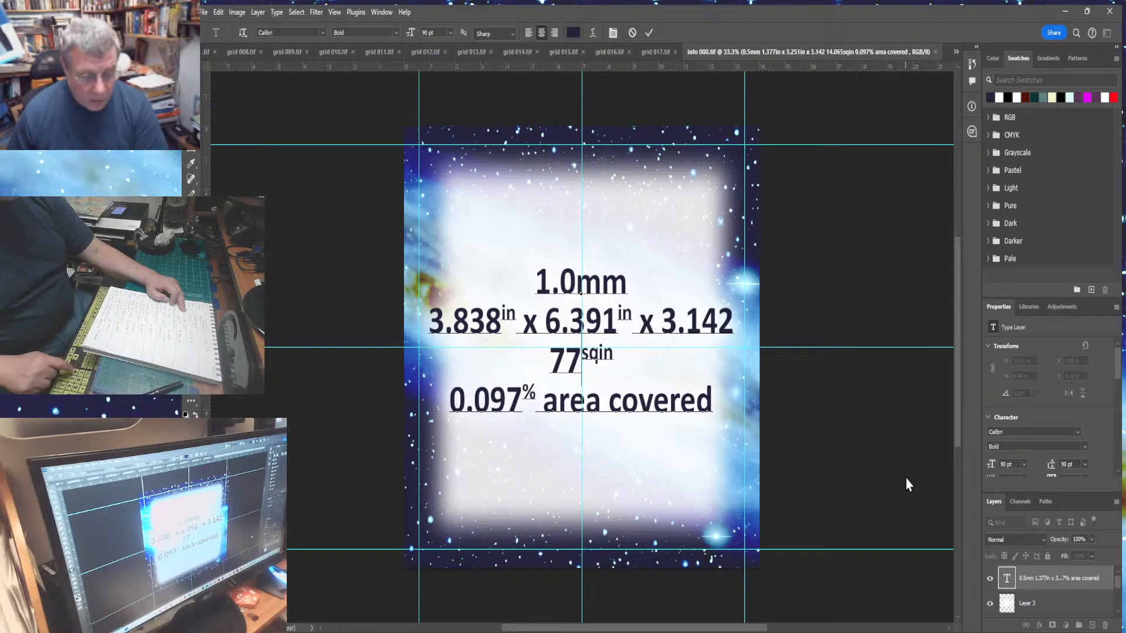
text(.0)
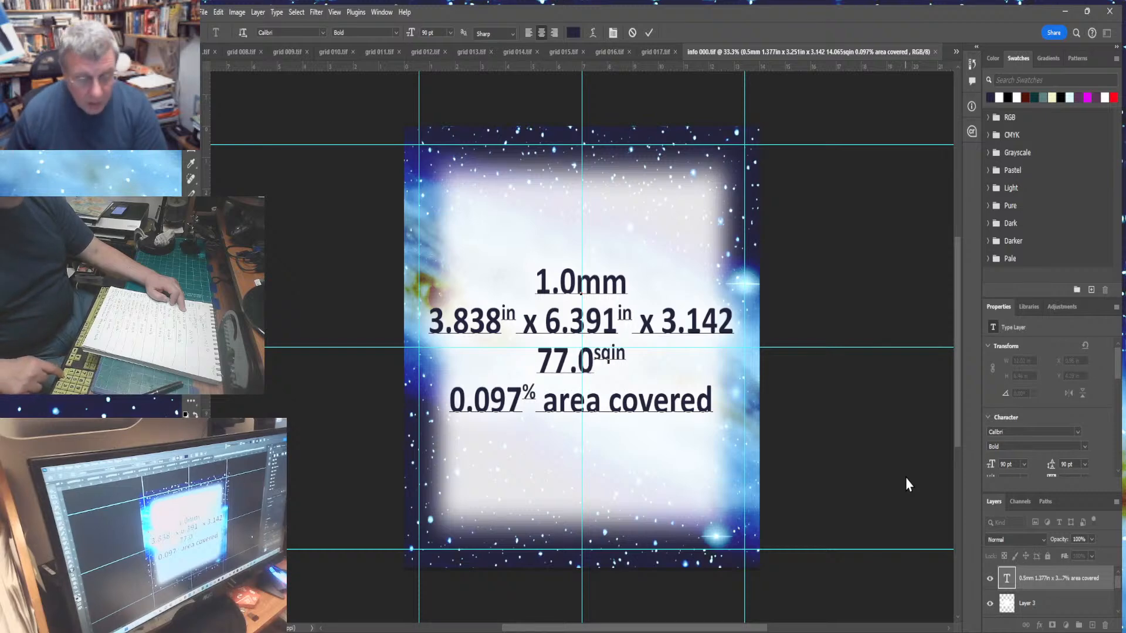
text(69)
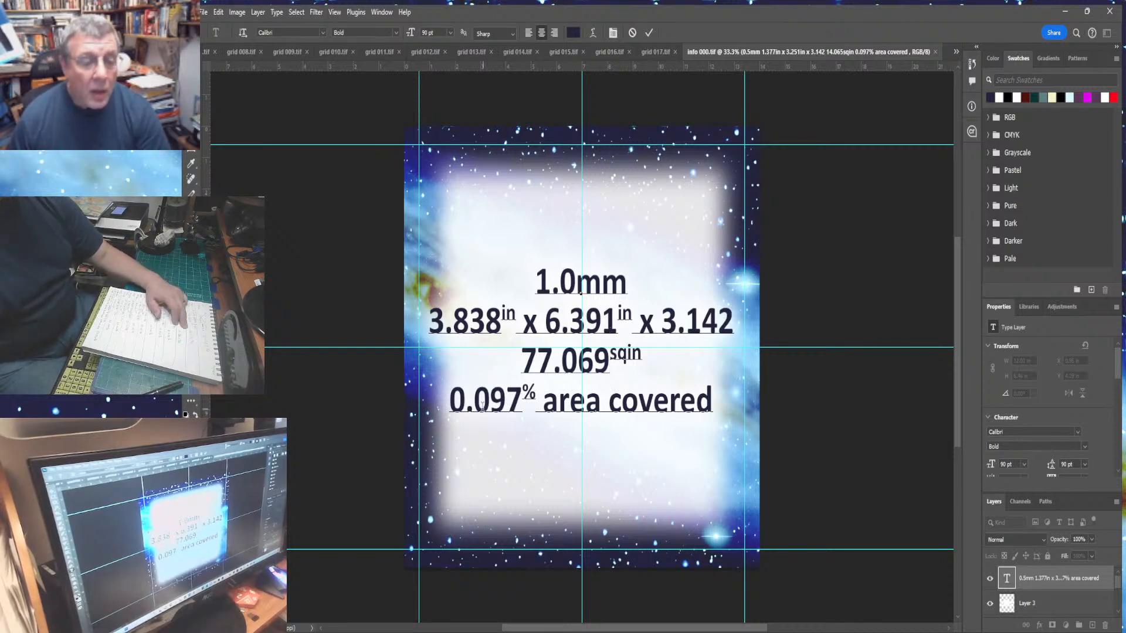
- Replace the area-covered percentage on the fourth line with 0.535
drag(472, 406, 526, 409)
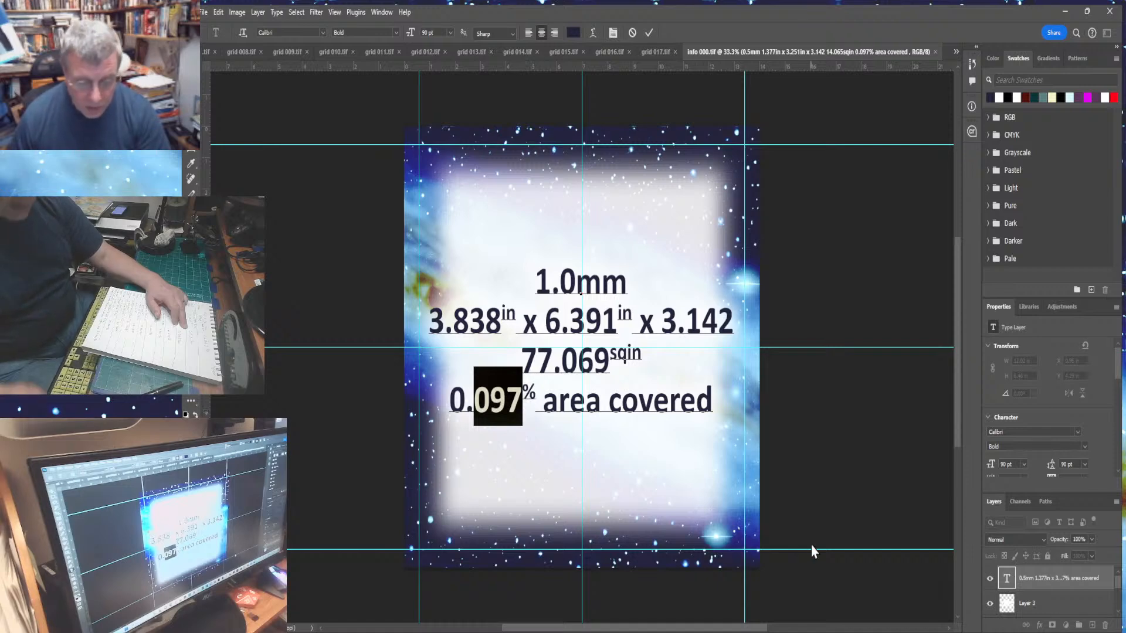
text(535)
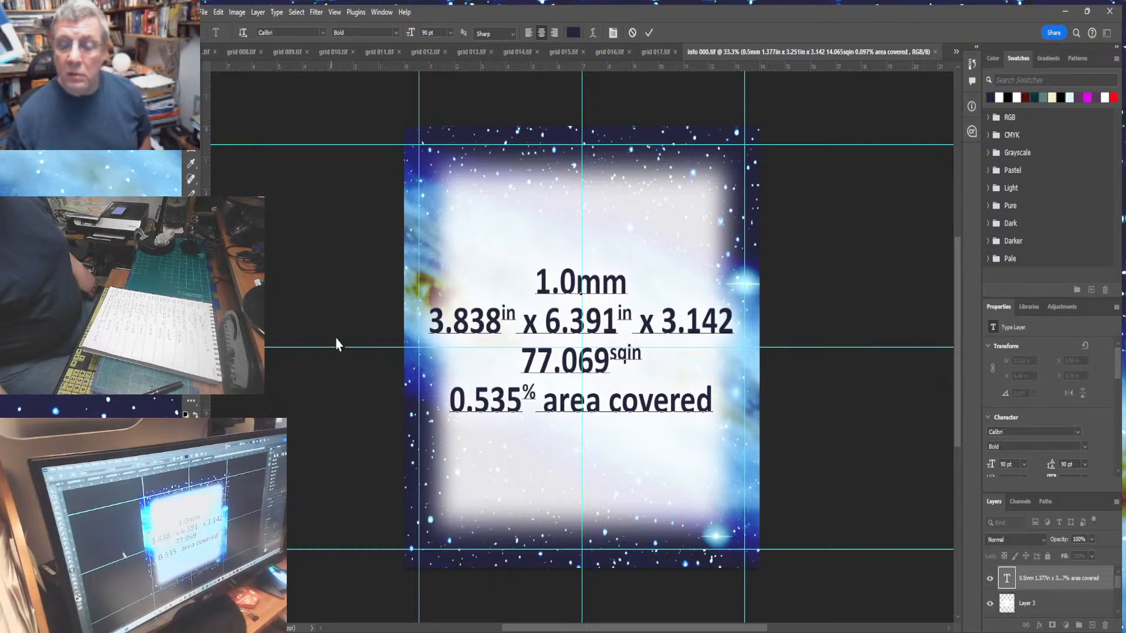
- Commit the text edits and remove the old halo layer beneath the text
click(1026, 609)
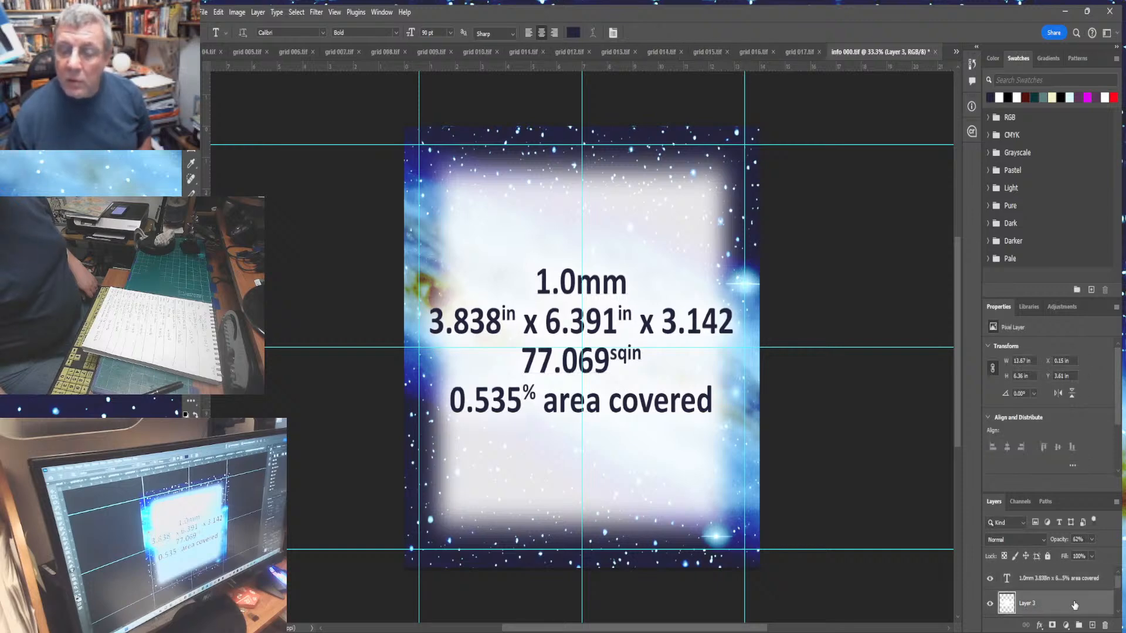
click(1104, 625)
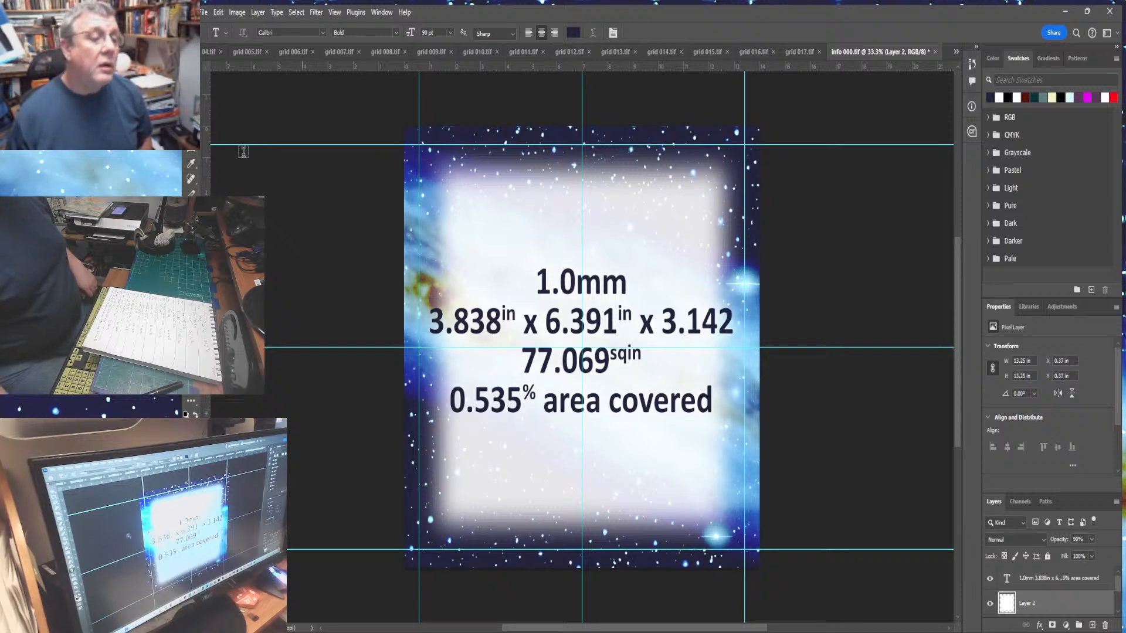
key(w)
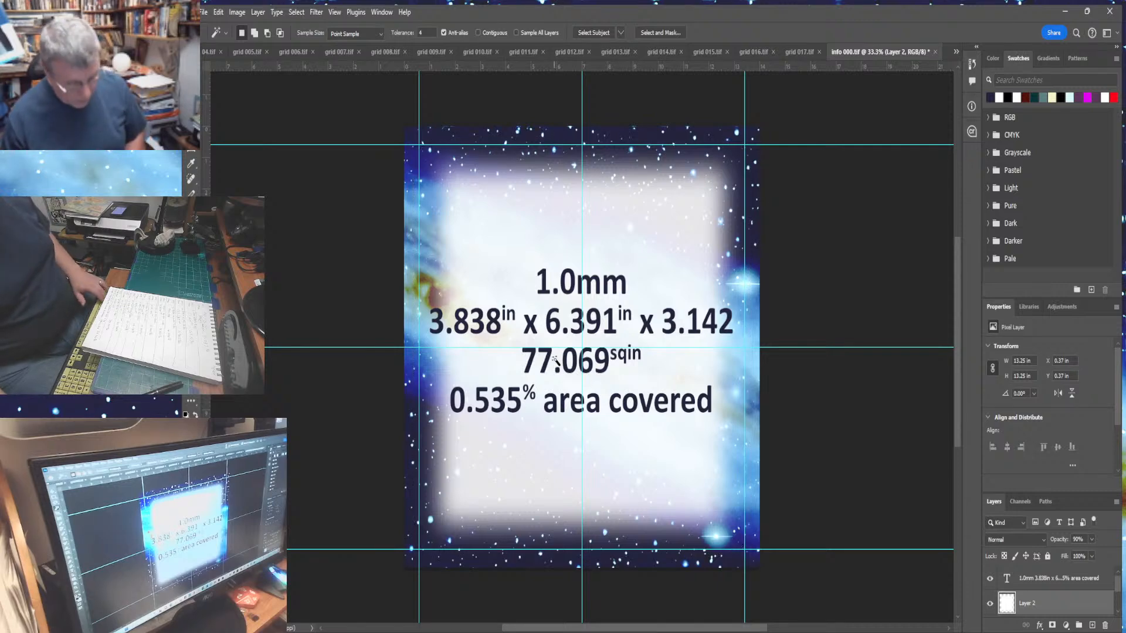
- Select the text shapes on a new empty layer above Layer 2 and expand the selection
click(1062, 580)
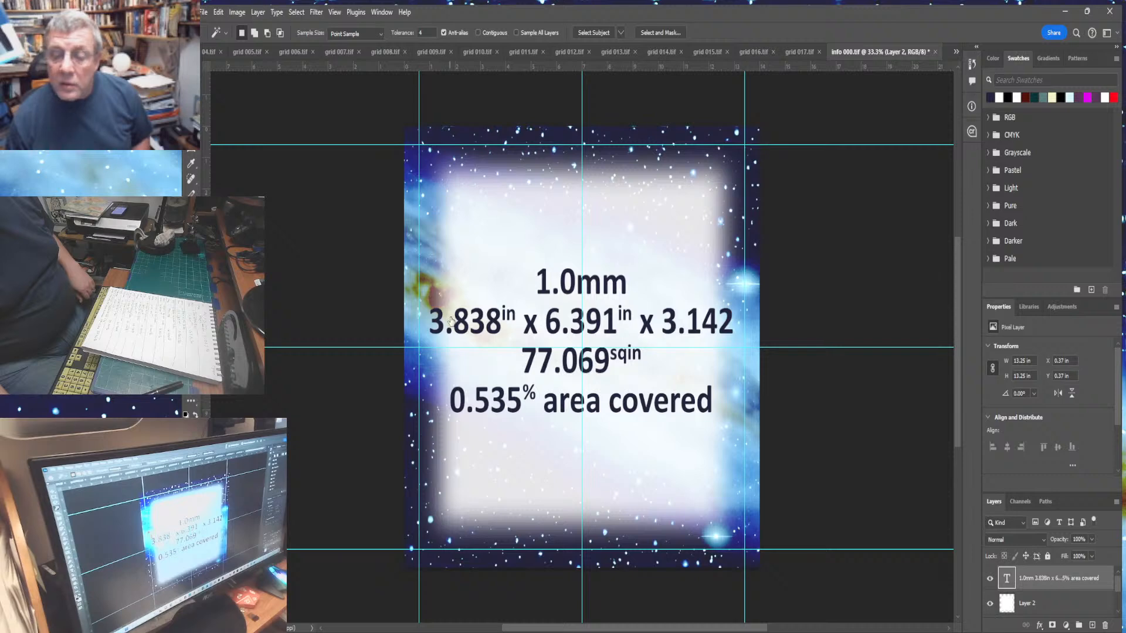
click(532, 355)
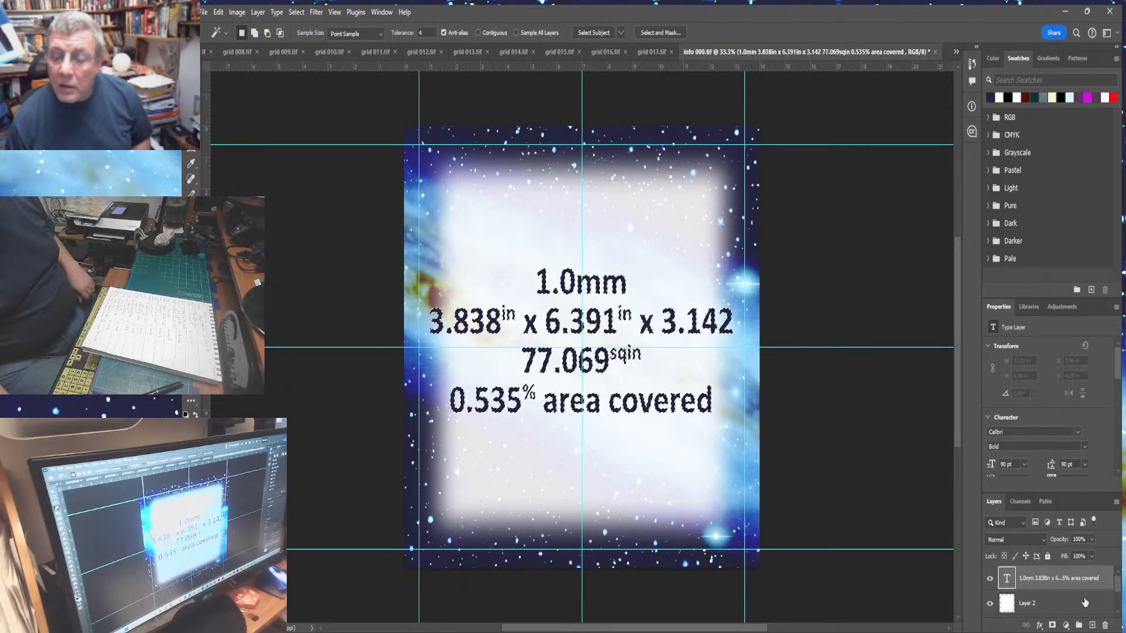
click(1084, 603)
key(ctrl+j)
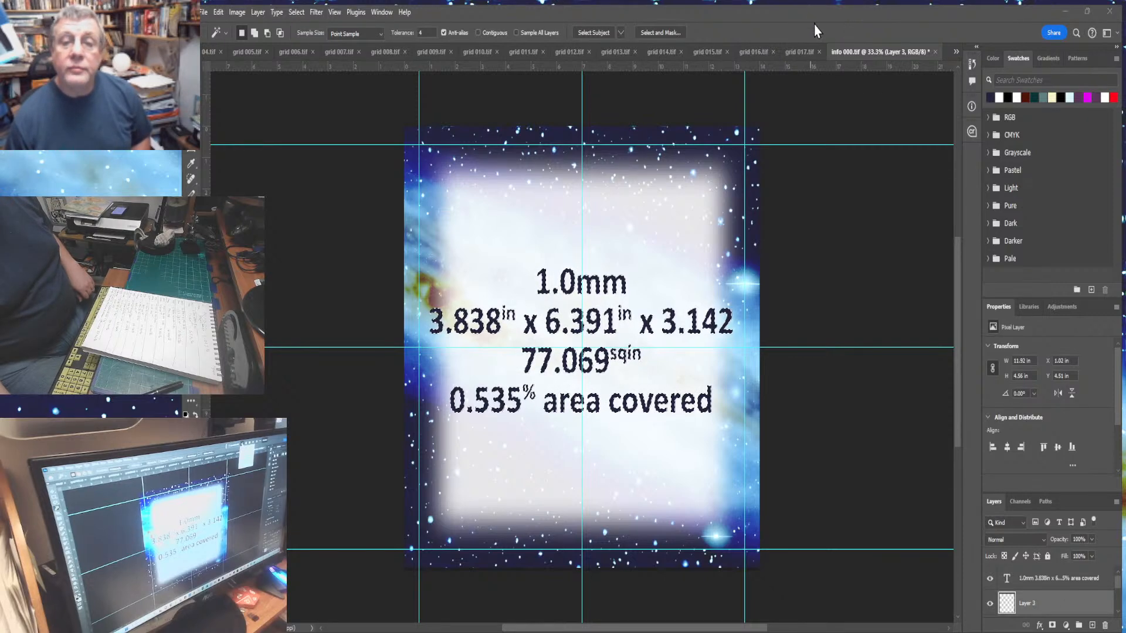
click(837, 71)
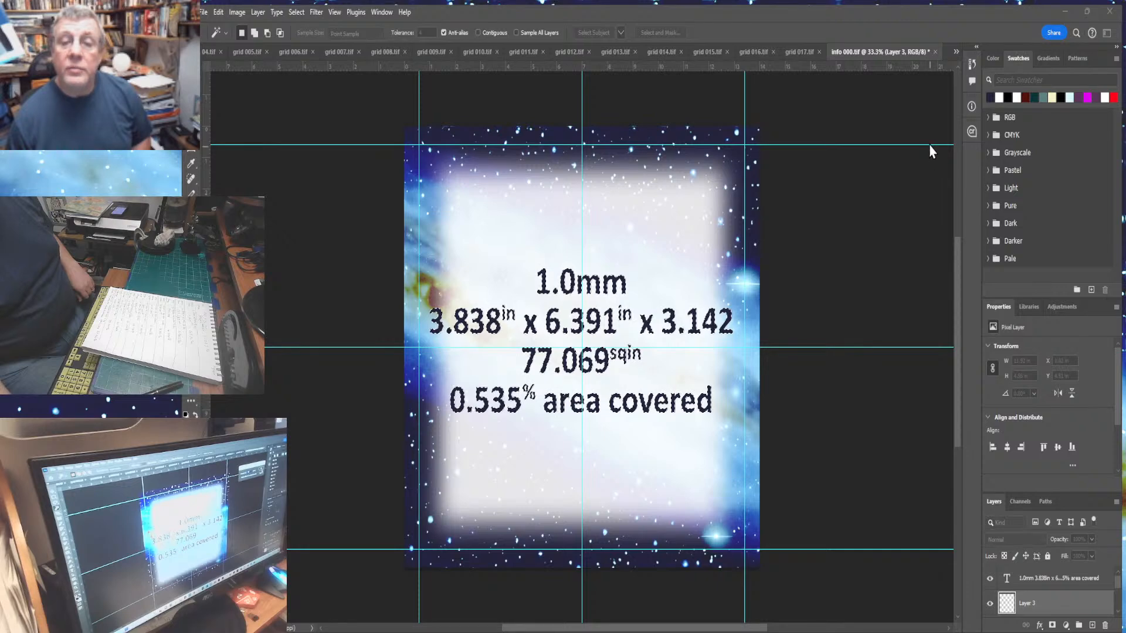
key(Return)
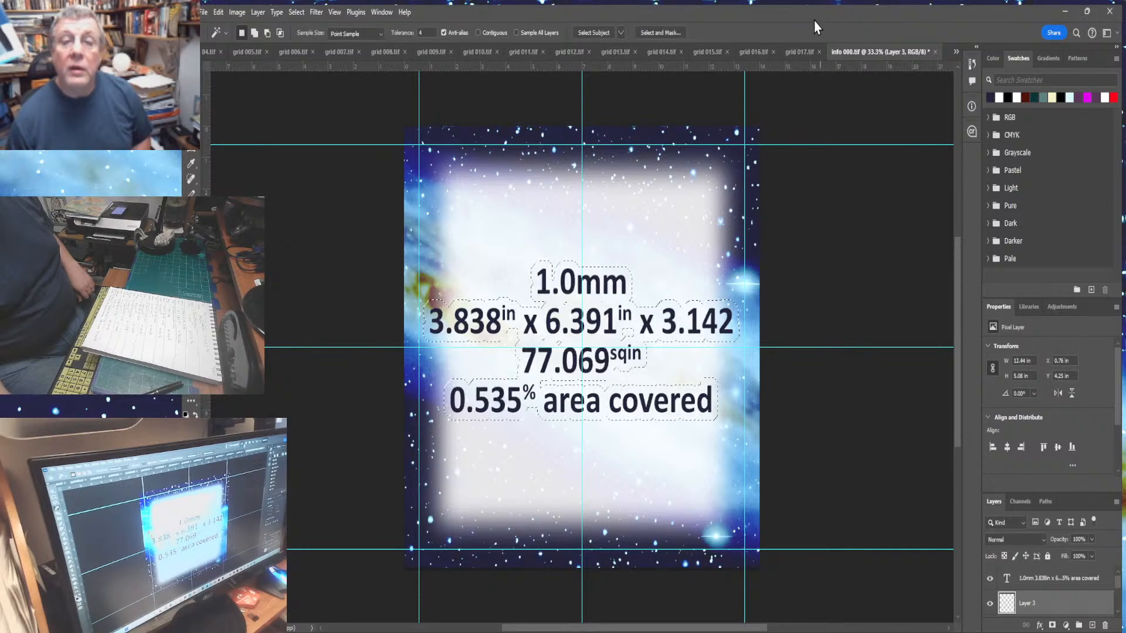
right_click(813, 21)
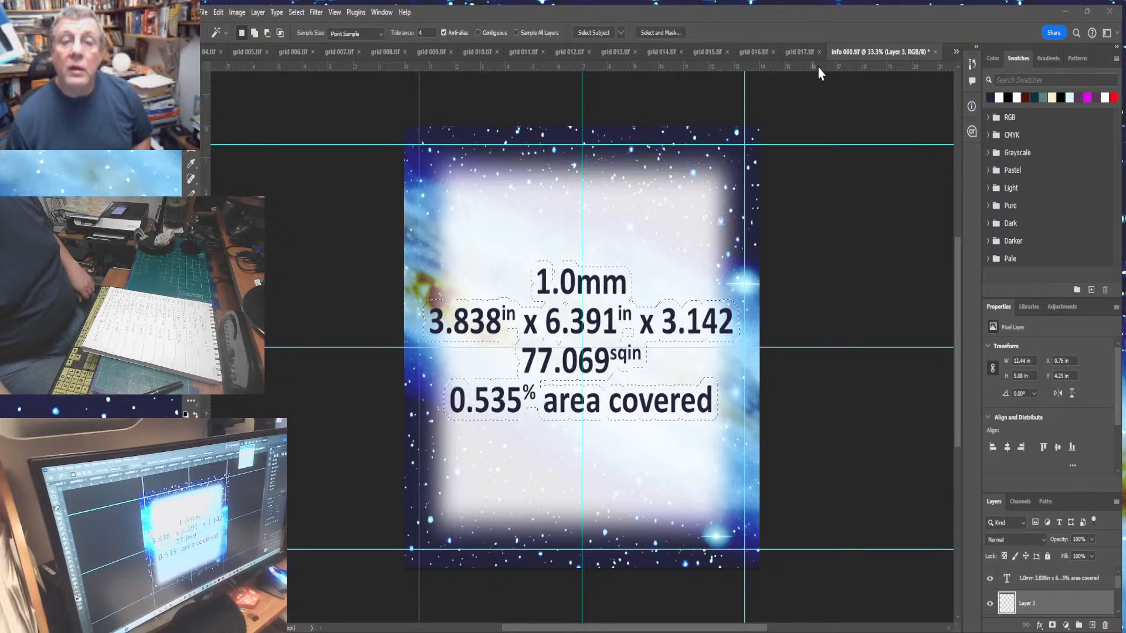
click(820, 97)
key(Return)
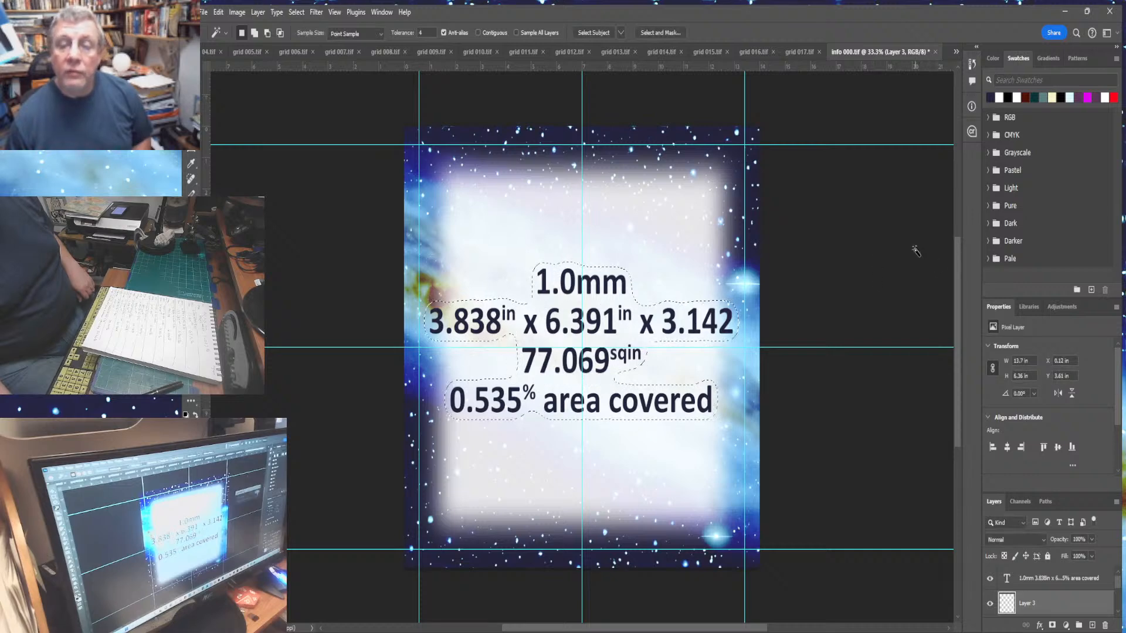
- Fill the expanded selection on the new layer to form a halo behind the text, then deselect
click(218, 13)
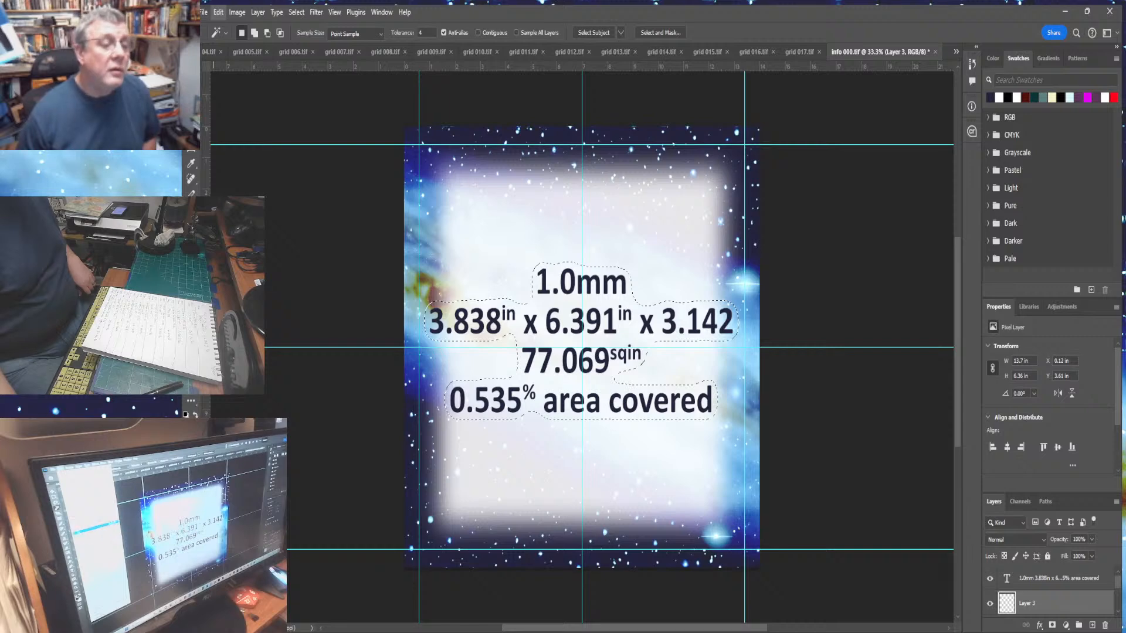
click(249, 200)
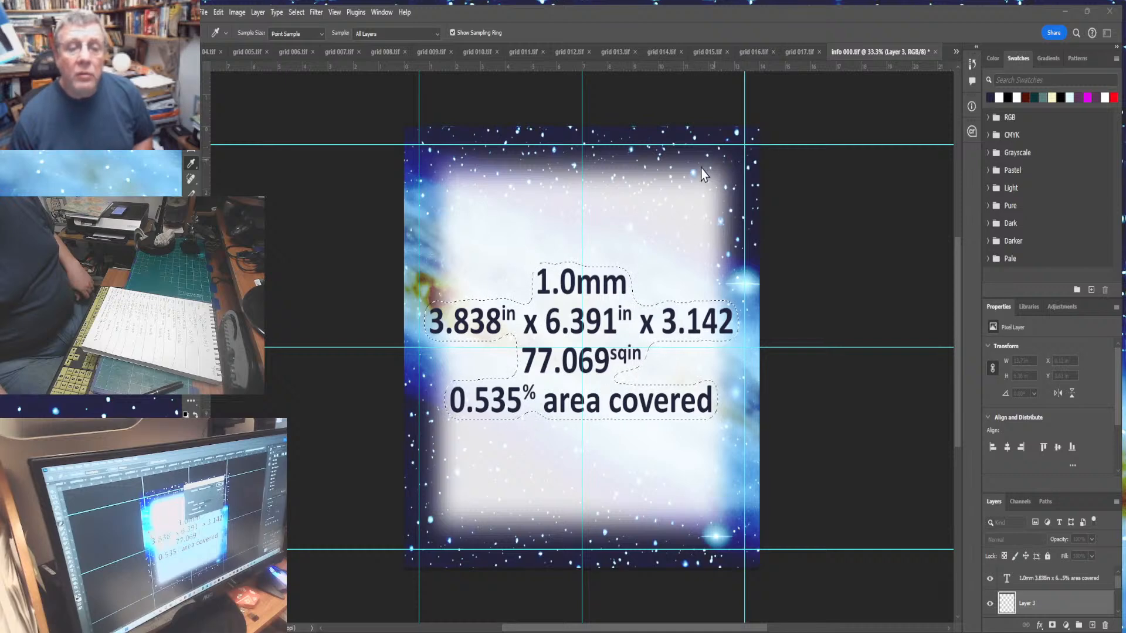
key(w)
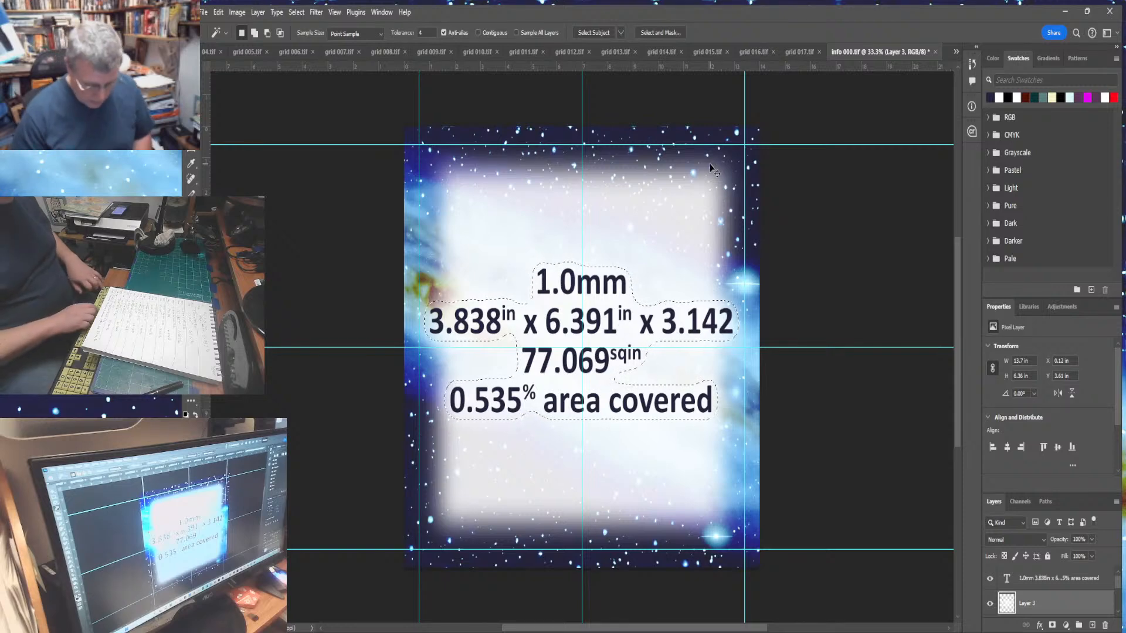
key(ctrl+d)
- Hide the guides and flatten the image
key(ctrl+semicolon)
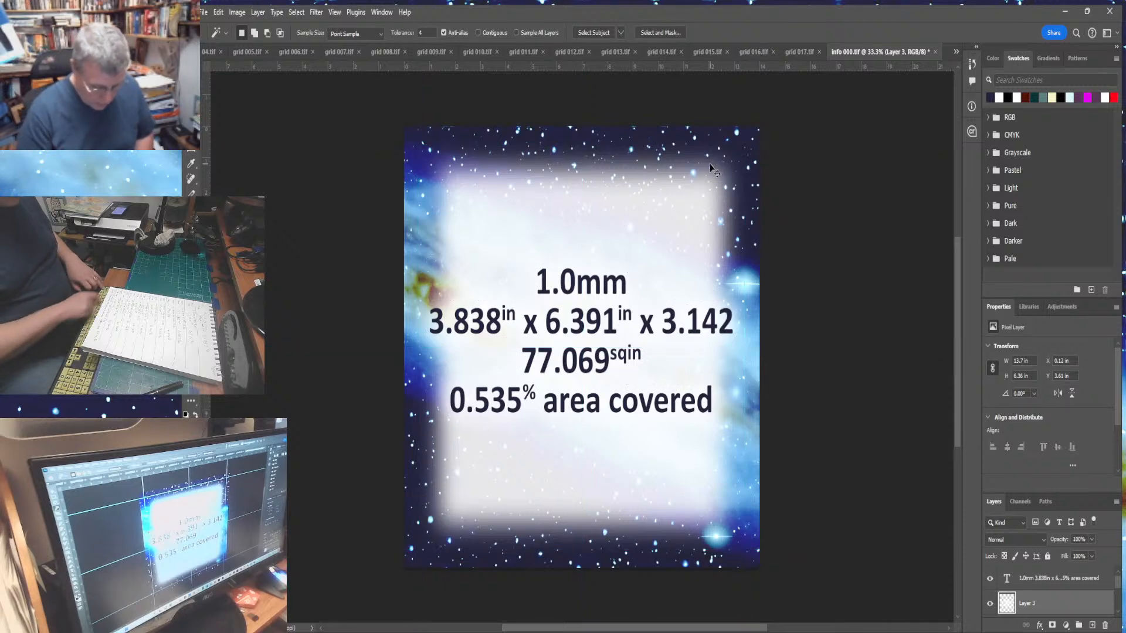
click(258, 13)
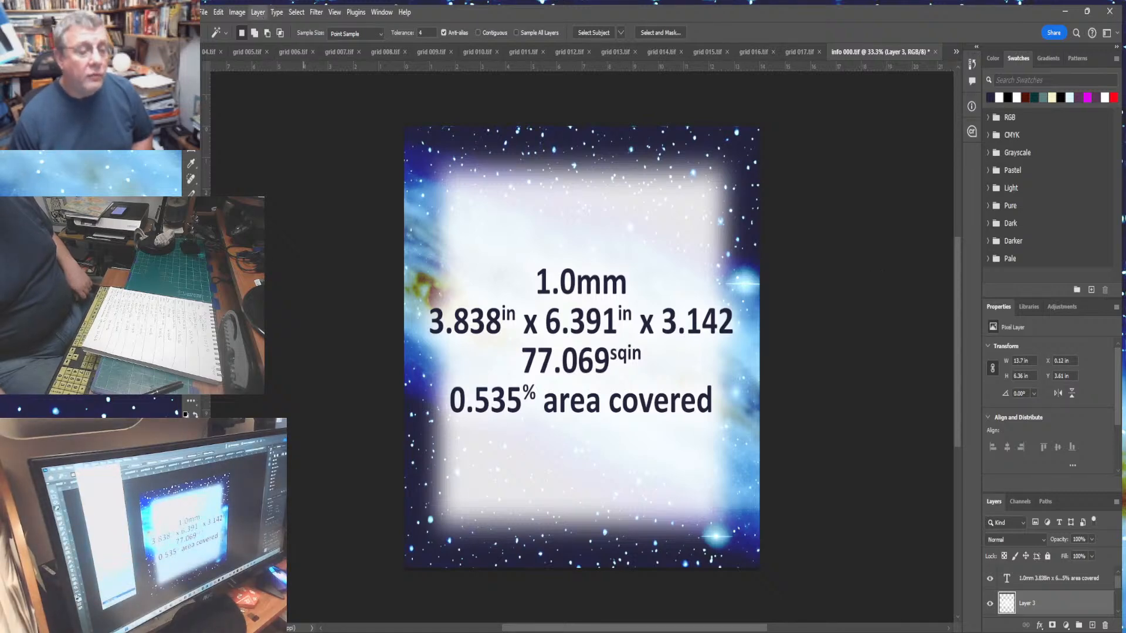
click(294, 531)
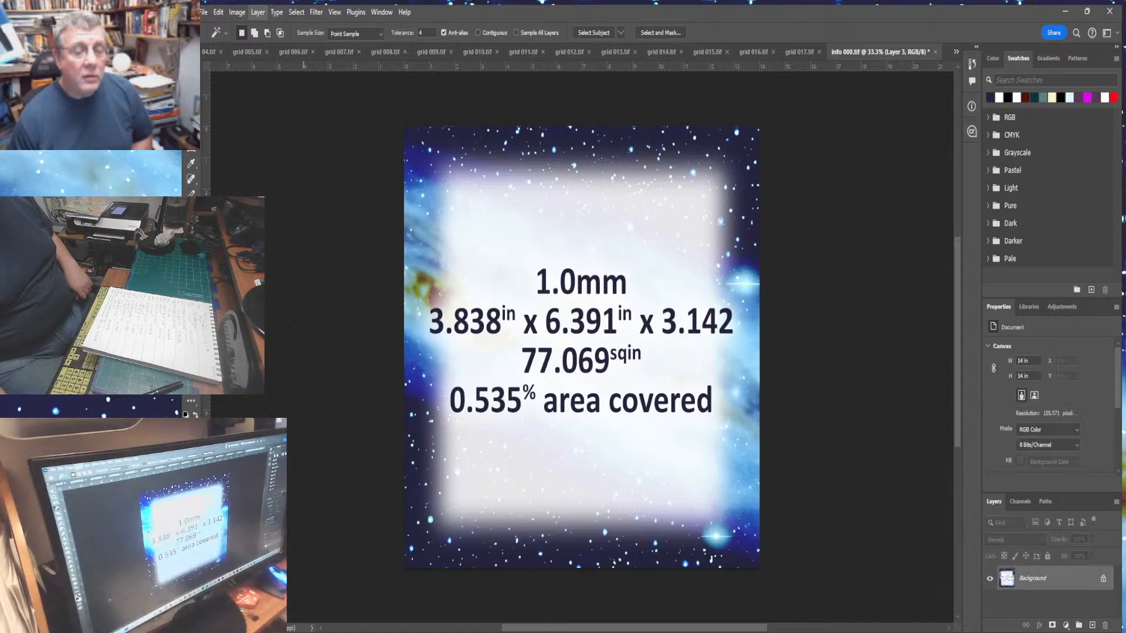
click(205, 14)
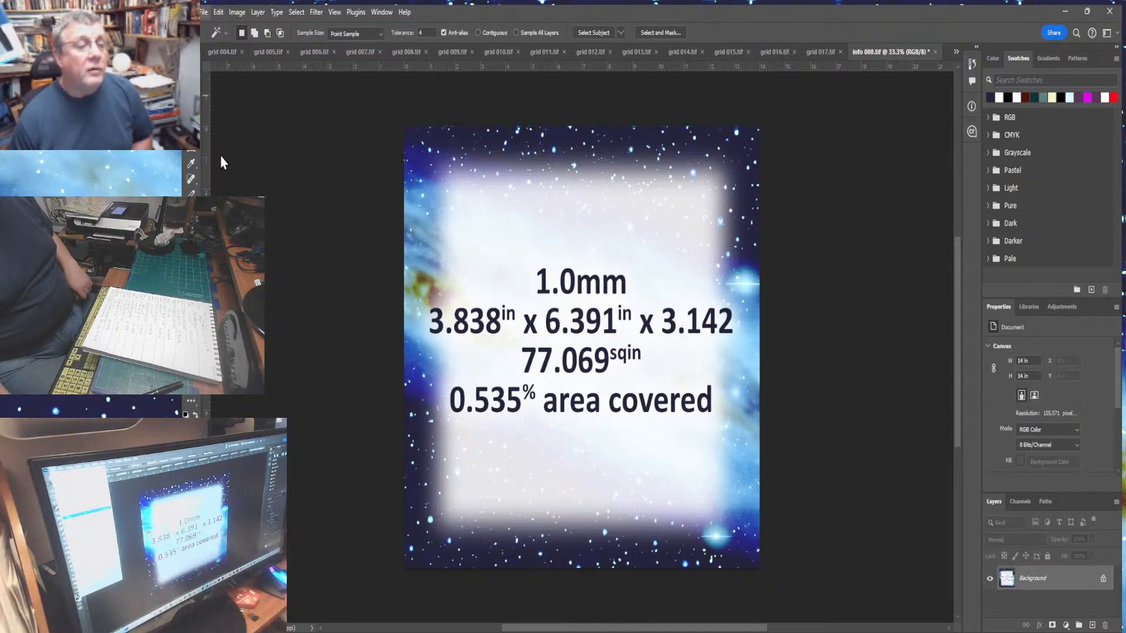
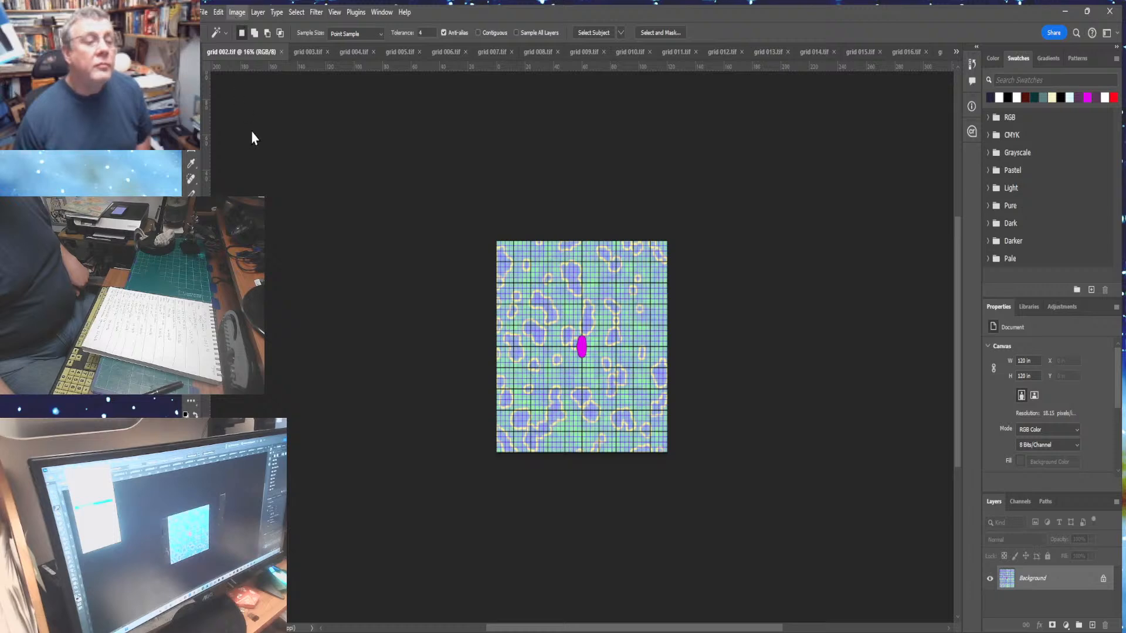
- Extend the canvas height to 240 inches, keeping the grid at the bottom
click(250, 119)
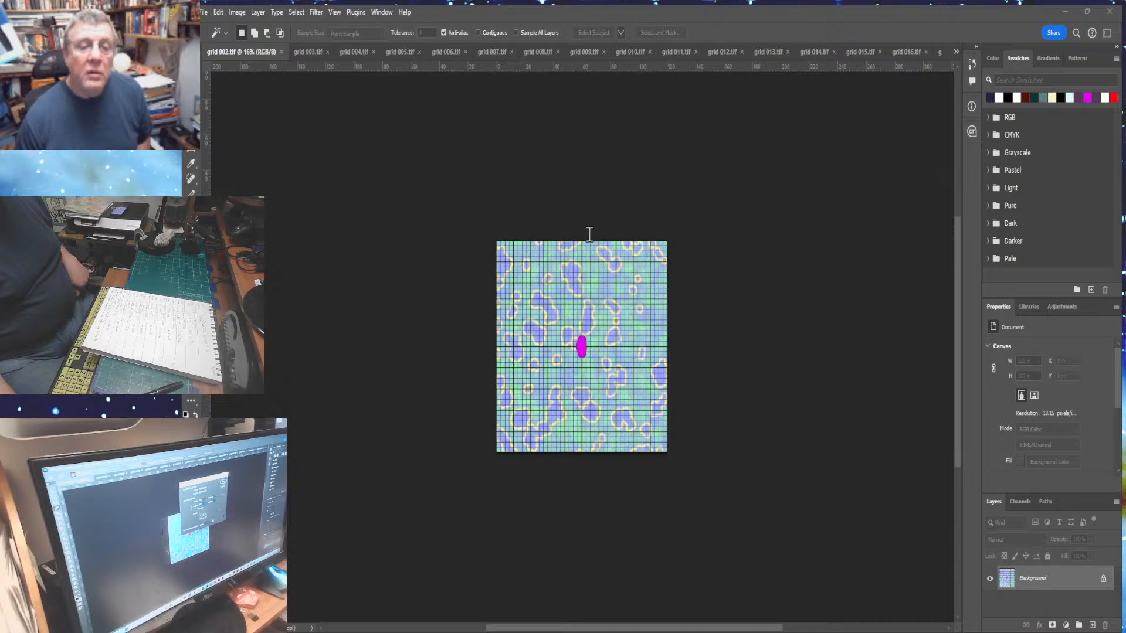
text(240)
key(Return)
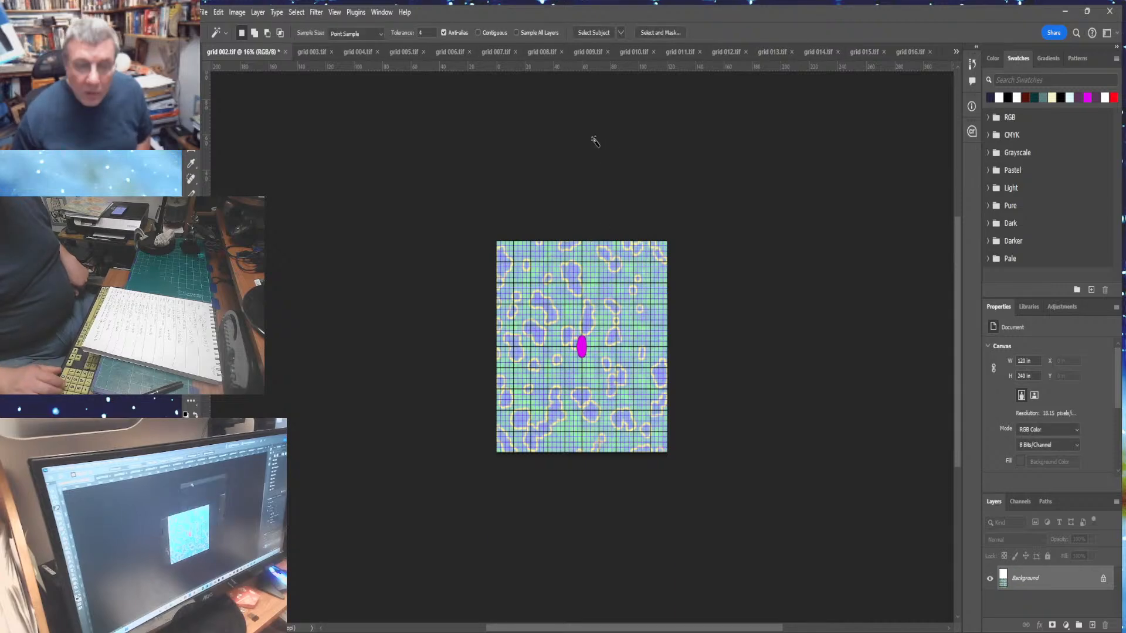
- Try pasting the clipboard into the blank upper area selected with the Magic Wand, then undo the paste
click(576, 357)
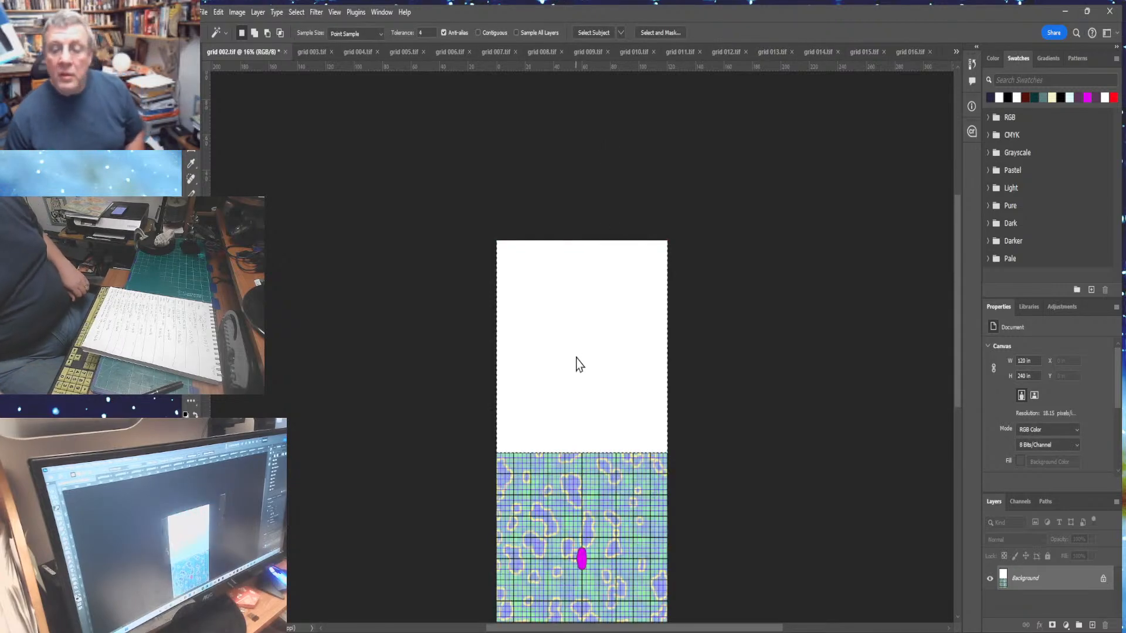
click(218, 12)
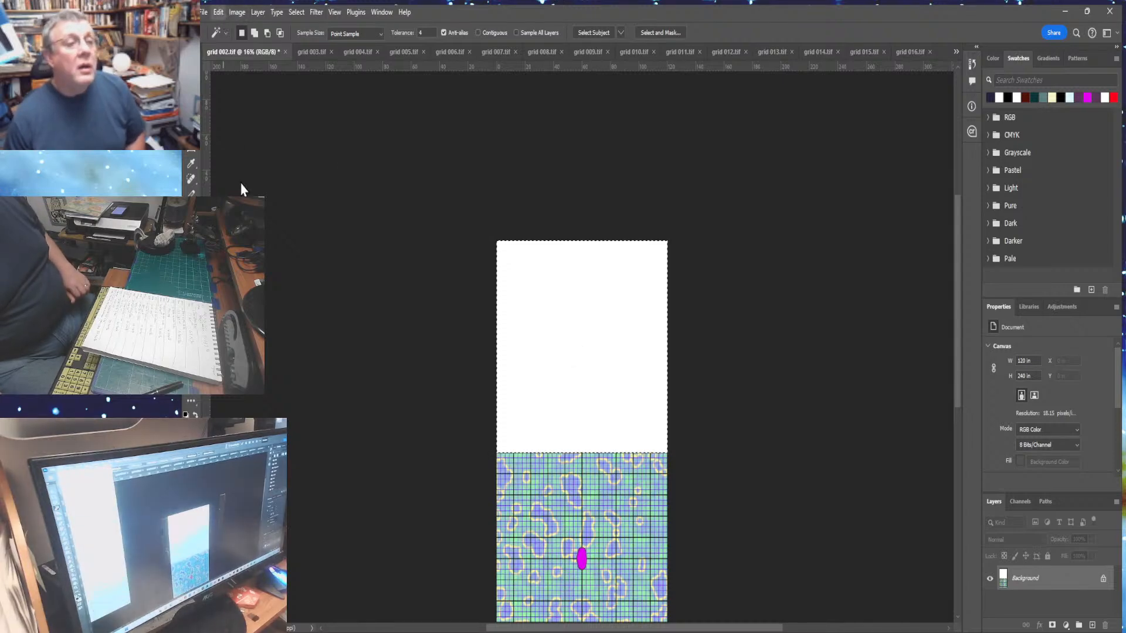
click(356, 160)
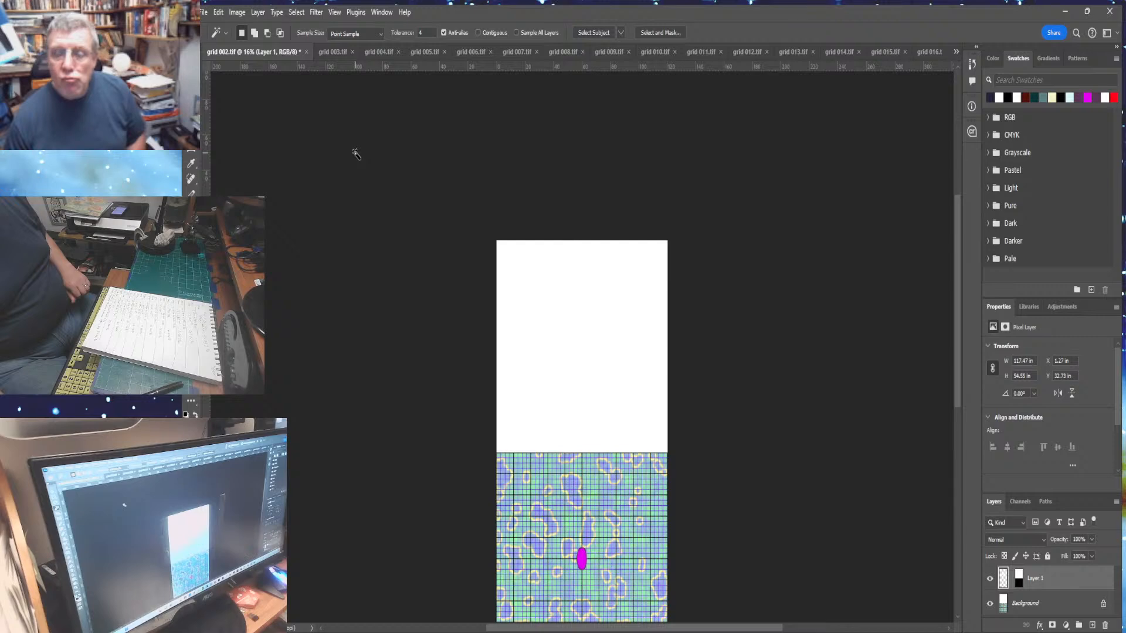
click(218, 11)
click(223, 34)
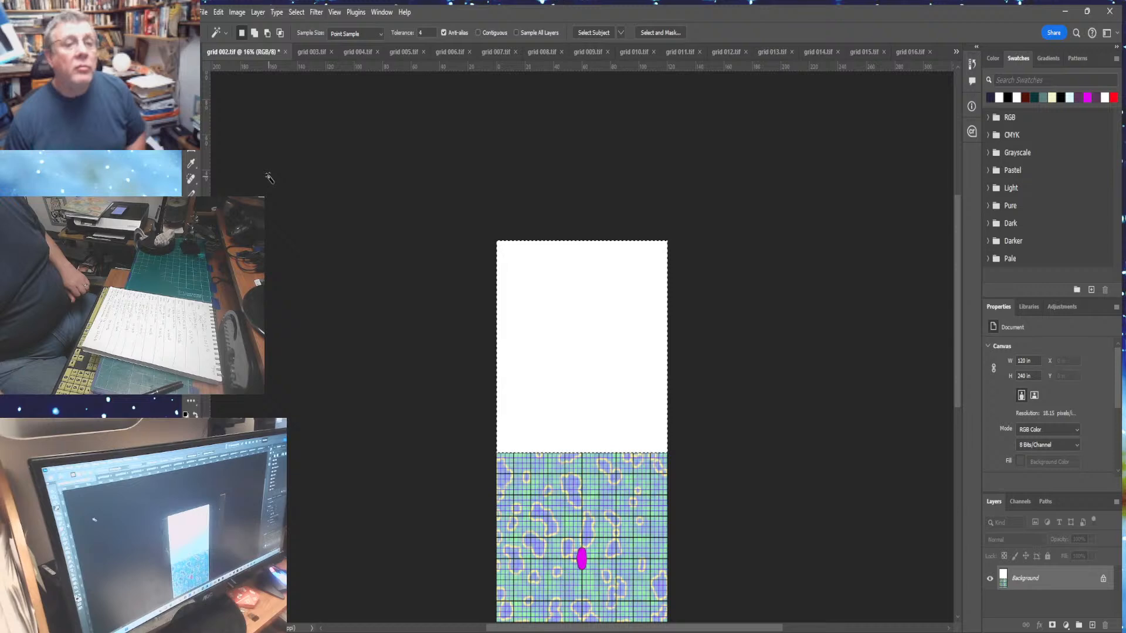
- Check the info 000 panel document, then return to the grid image
click(386, 15)
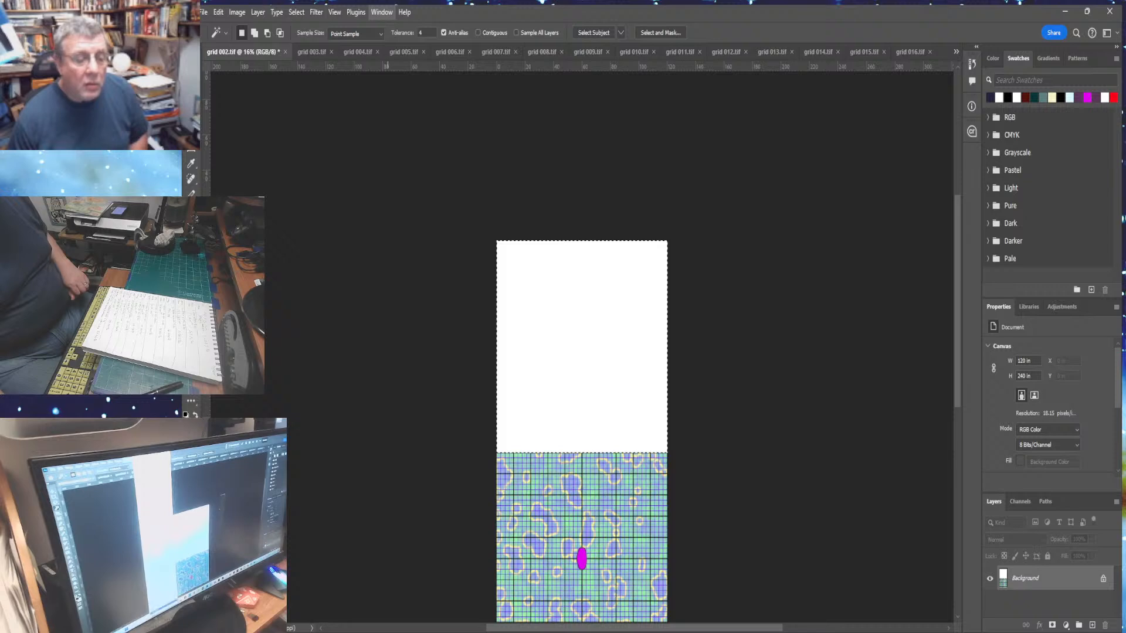
click(390, 619)
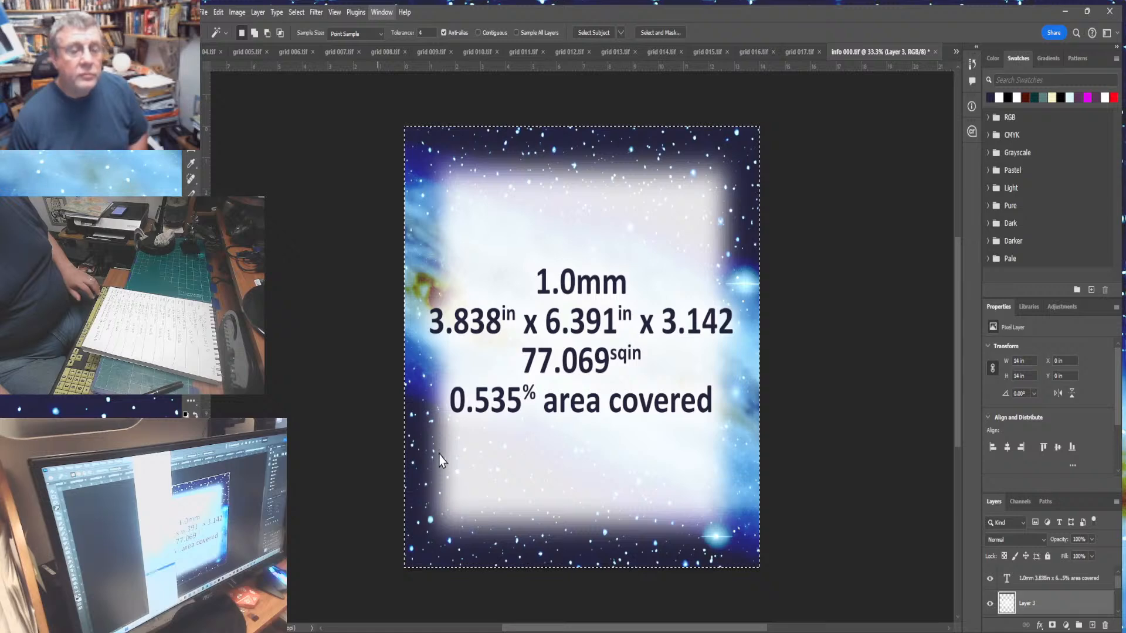
key(ctrl+Tab)
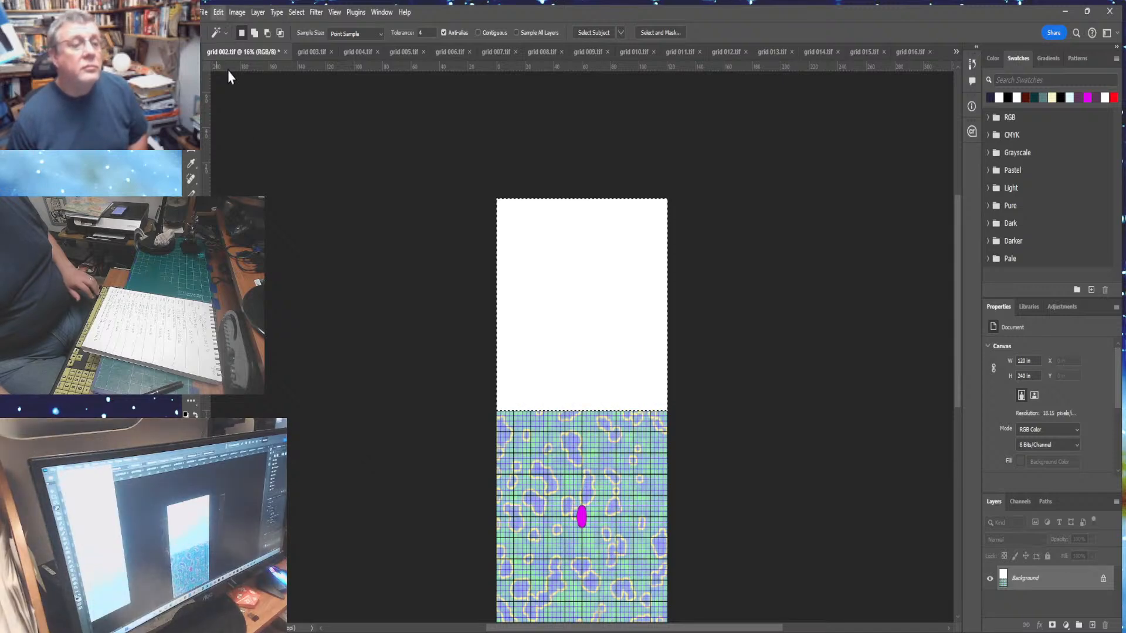
- Paste into the selection again and toggle the background's visibility to inspect the pasted layer
click(381, 155)
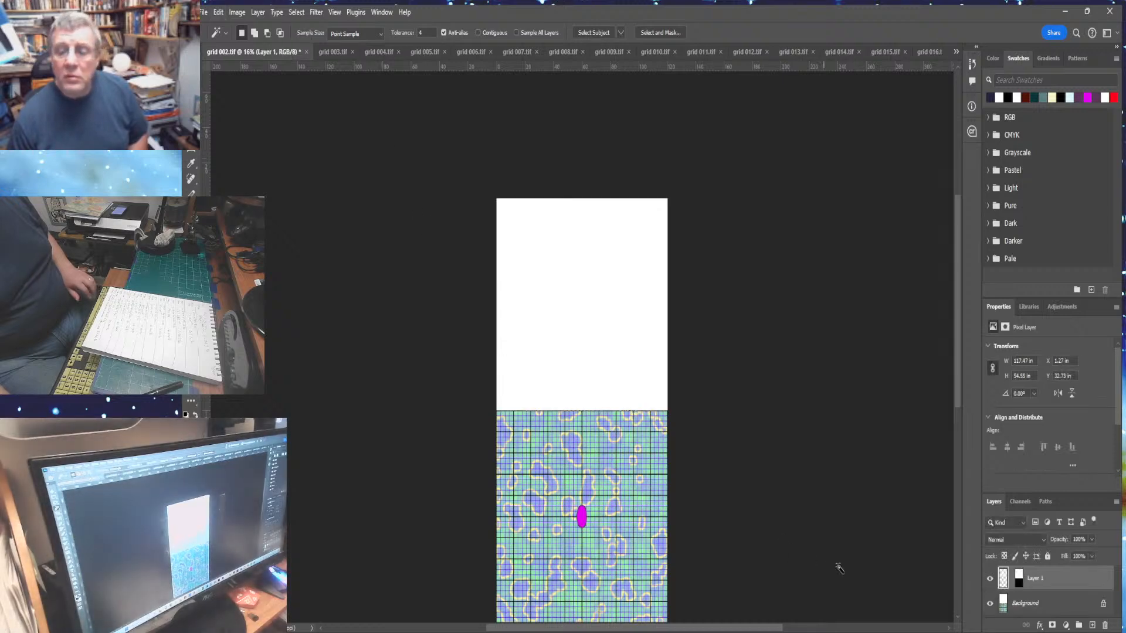
click(990, 605)
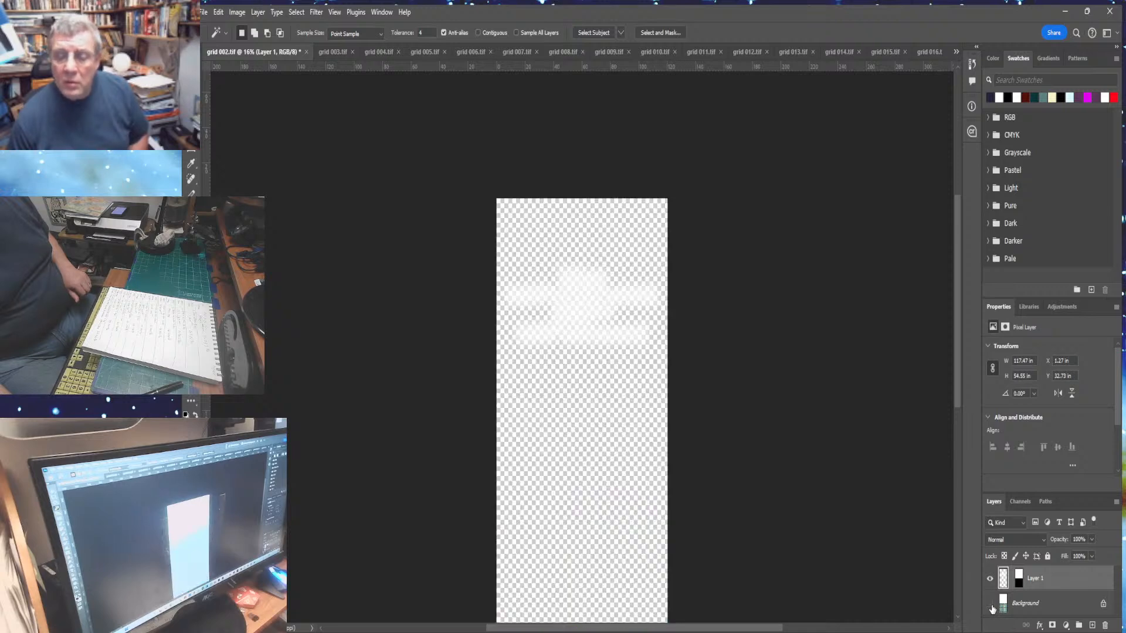
click(990, 604)
click(990, 605)
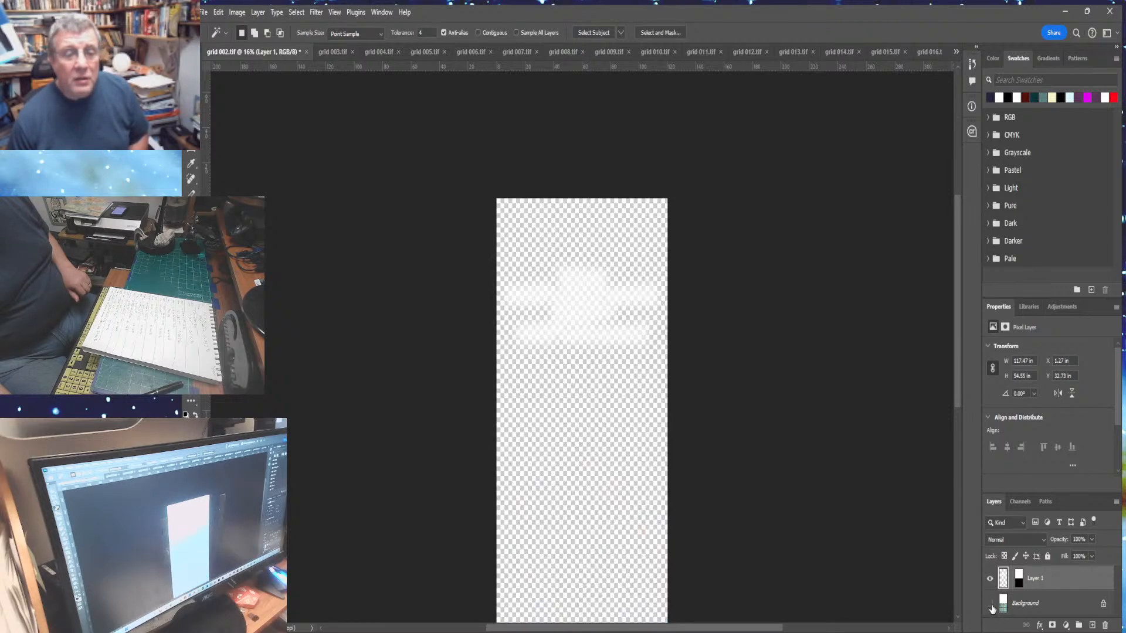
click(990, 604)
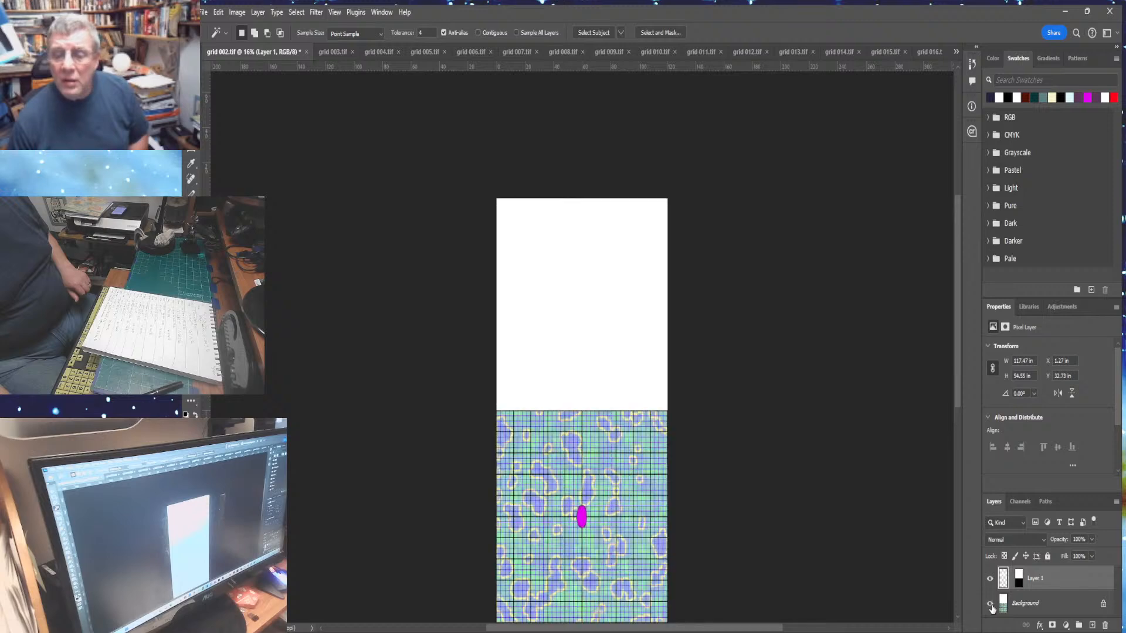
- Duplicate the pasted layer, load its shape as a selection, then delete both pasted layers and deselect
drag(1053, 585, 1093, 628)
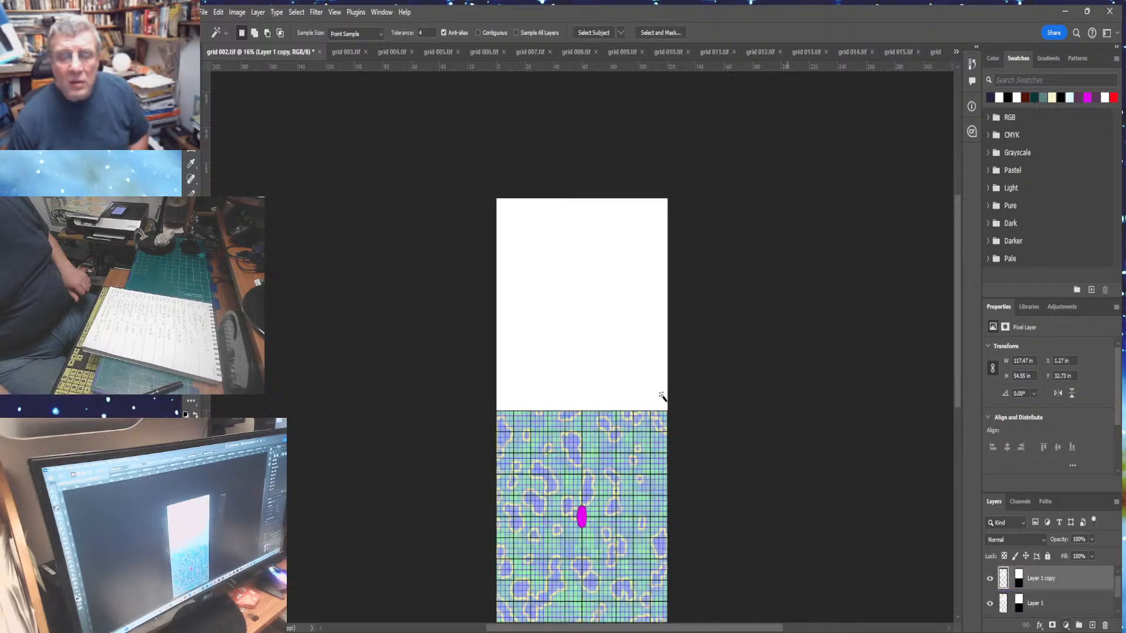
click(596, 329)
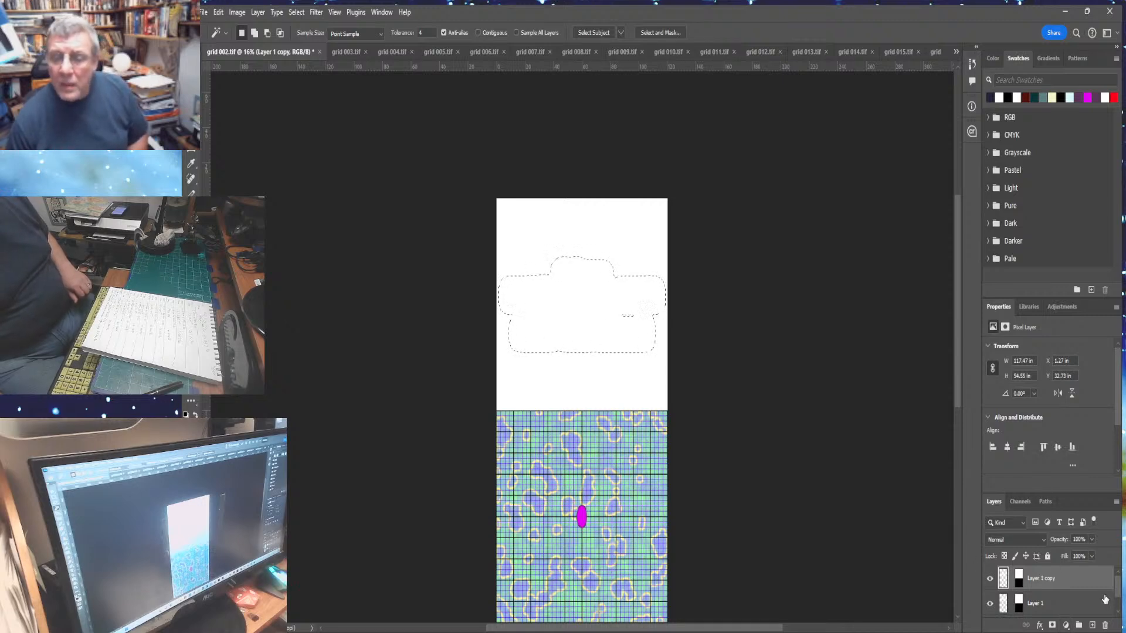
drag(1102, 584, 1105, 625)
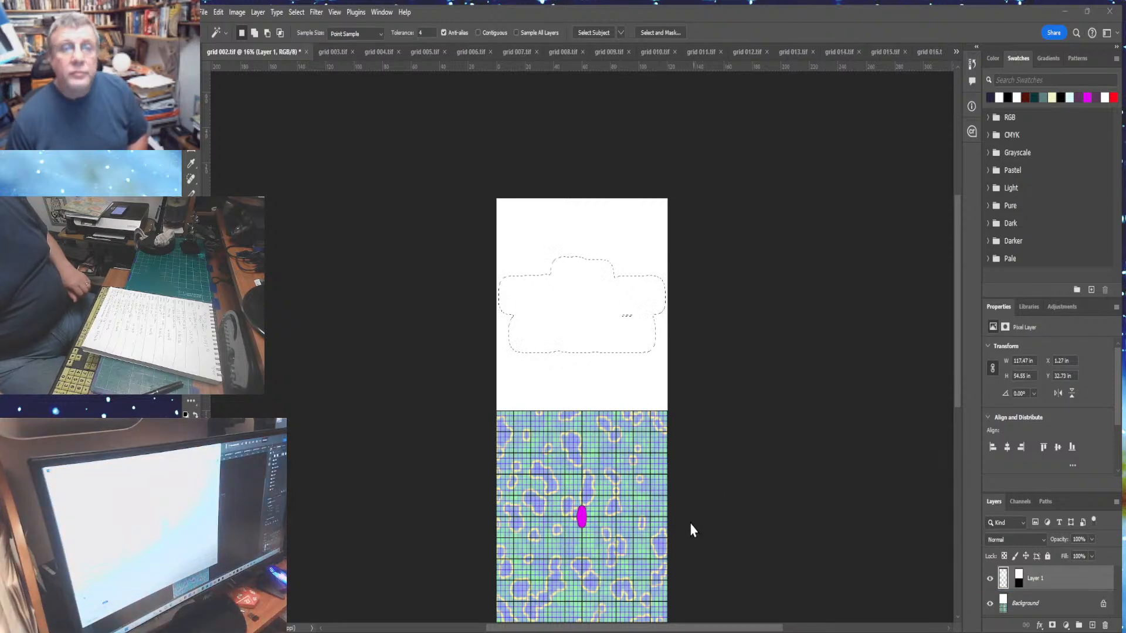
click(1105, 625)
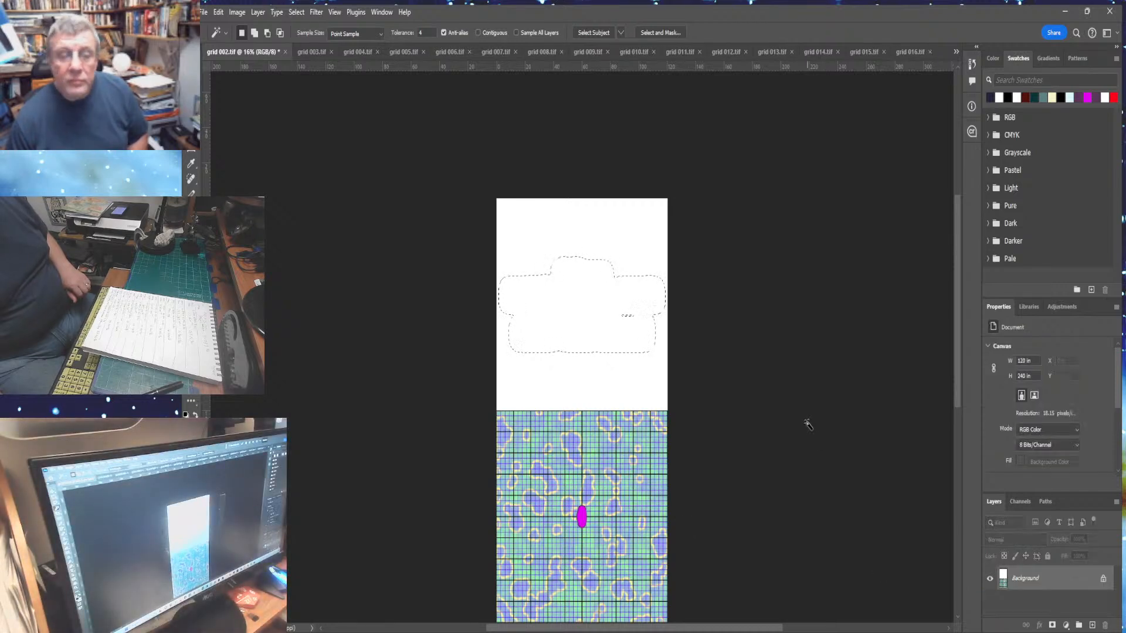
key(ctrl+d)
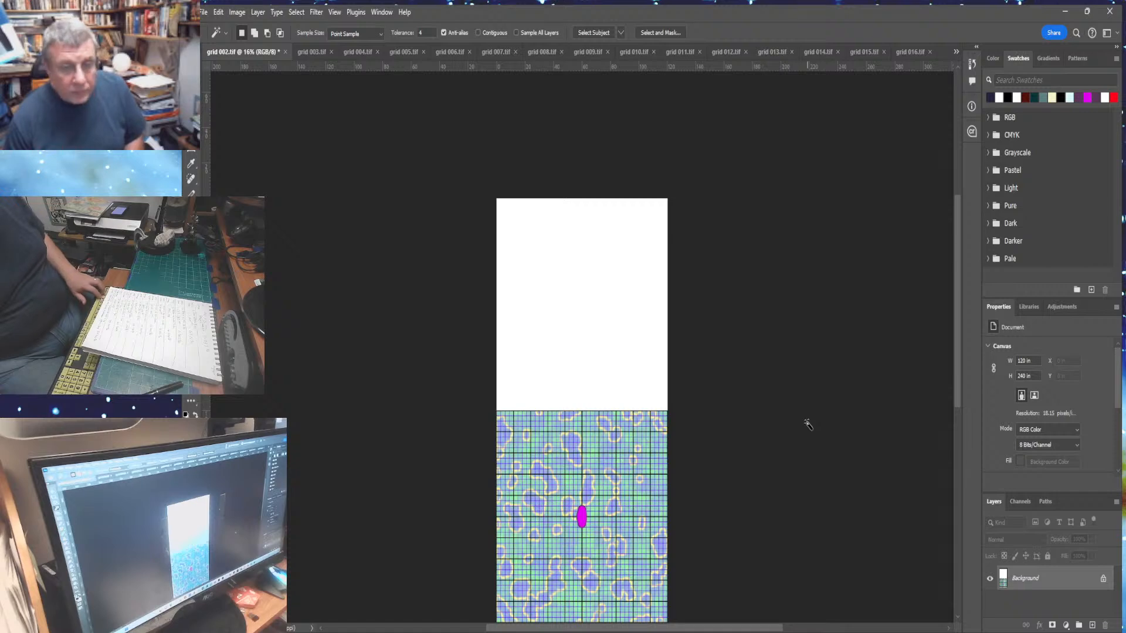
- Reselect the blank upper area, copy the info 000 panel as a flattened image, and undo its flatten
click(529, 267)
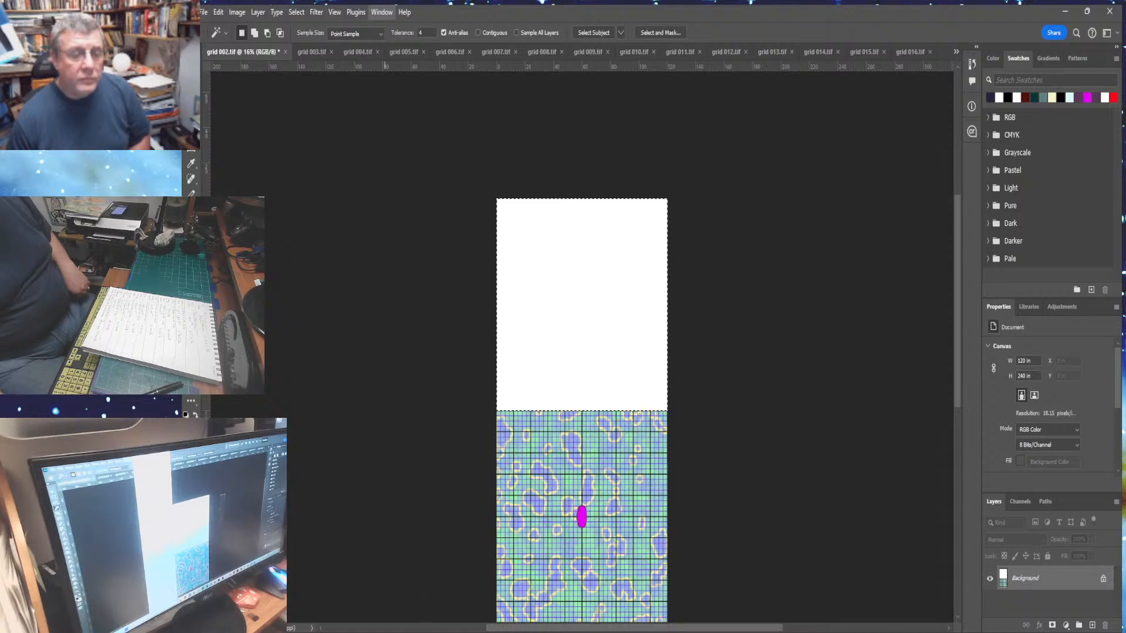
click(361, 581)
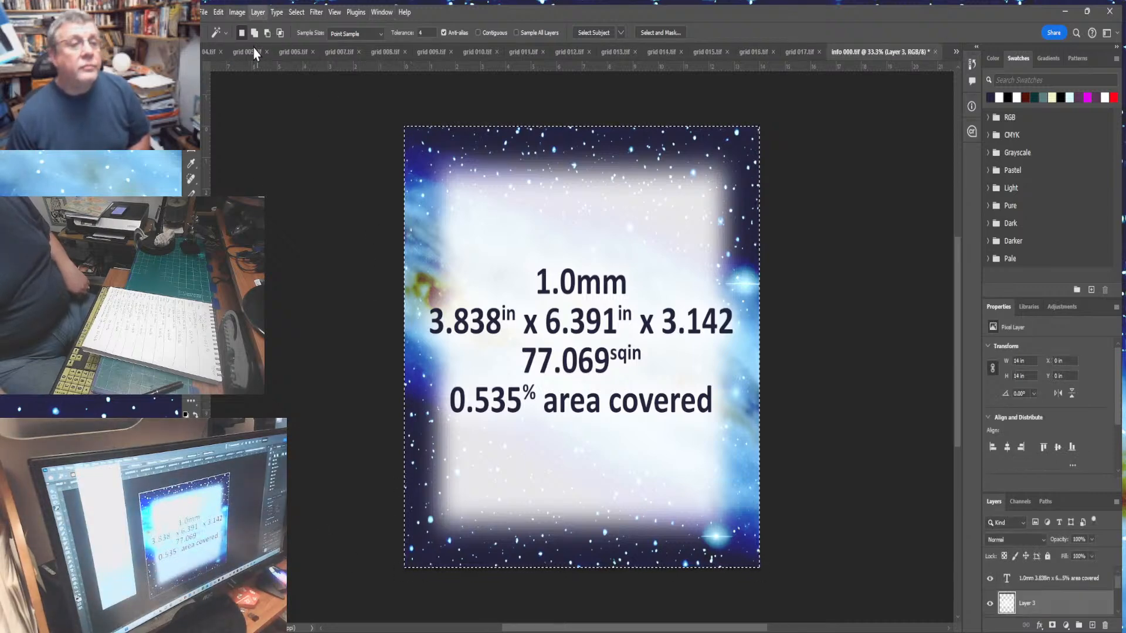
click(283, 478)
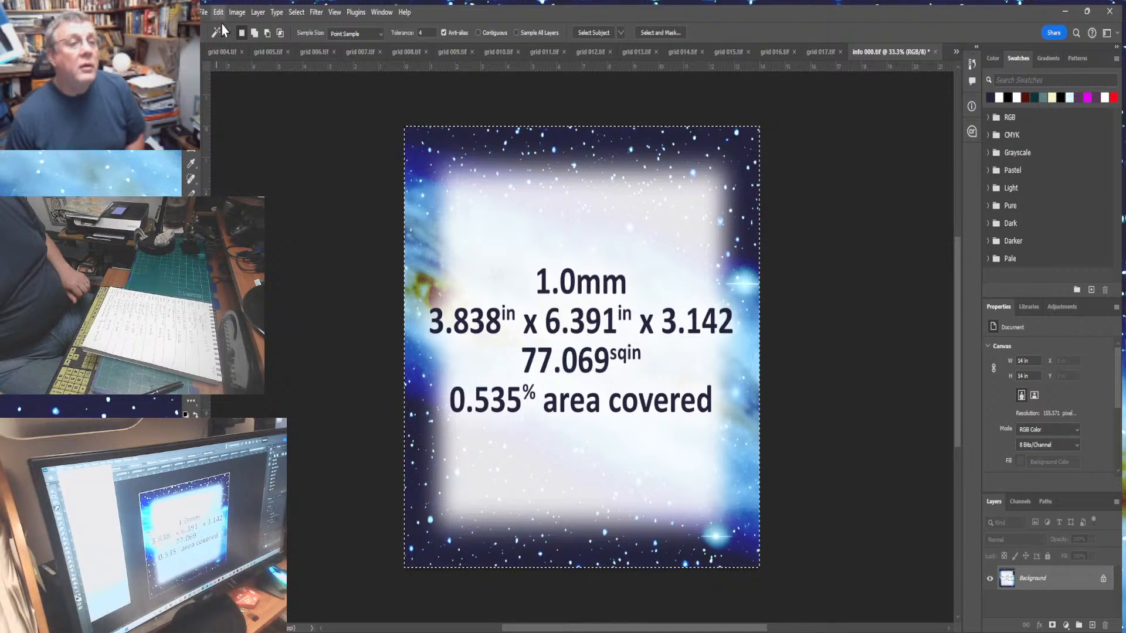
click(223, 25)
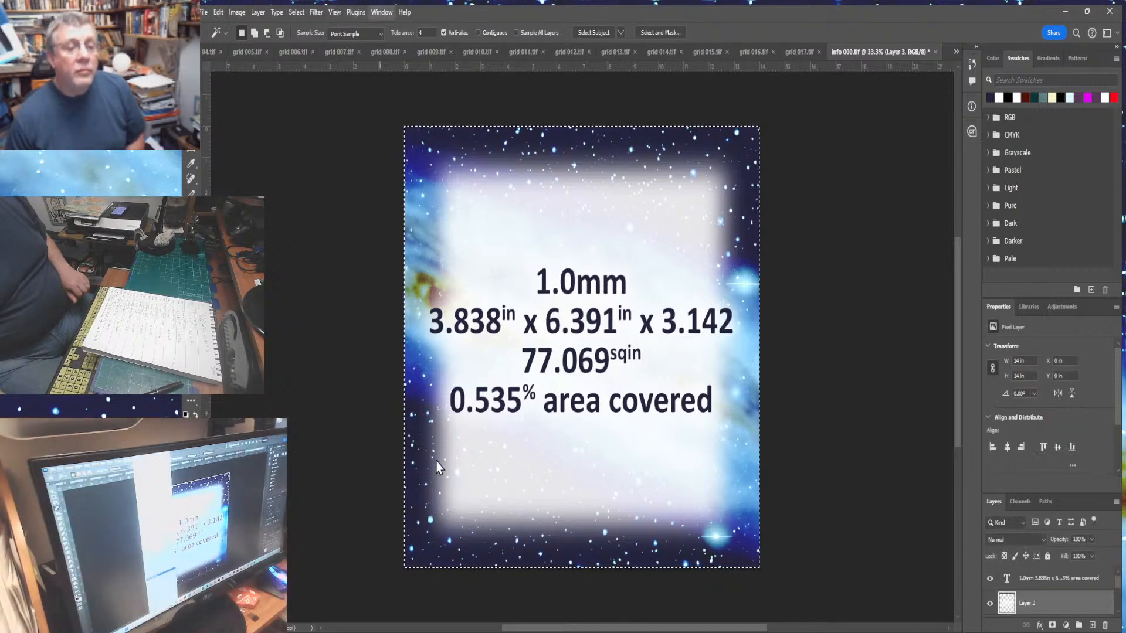
key(ctrl+Tab)
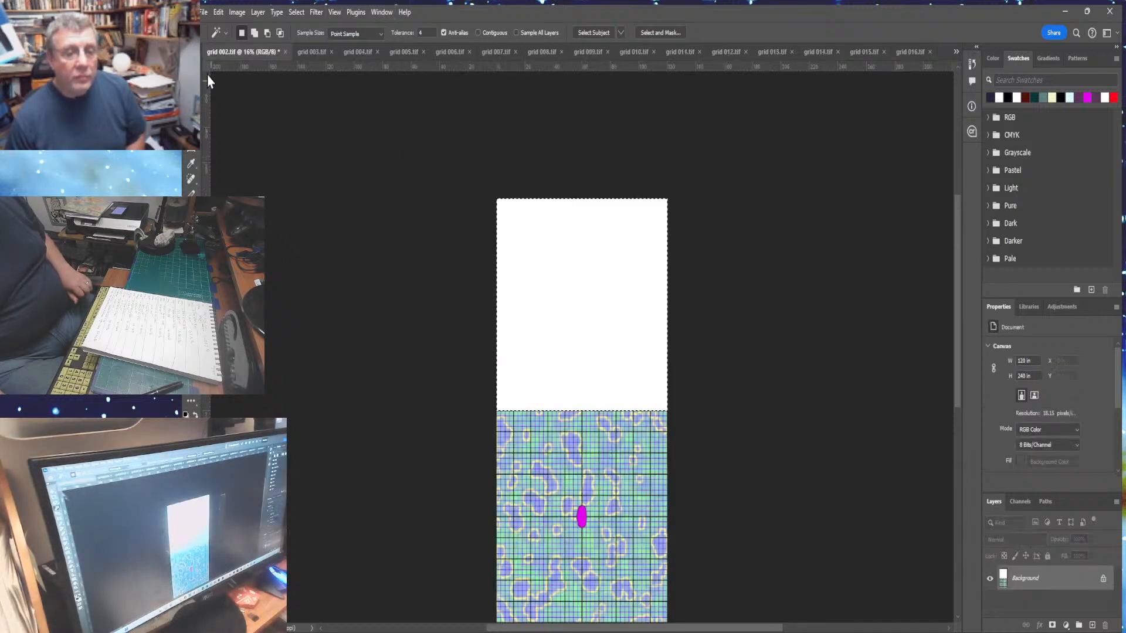
- Paste the info panel as a new layer in the grid image, then delete that layer
click(217, 12)
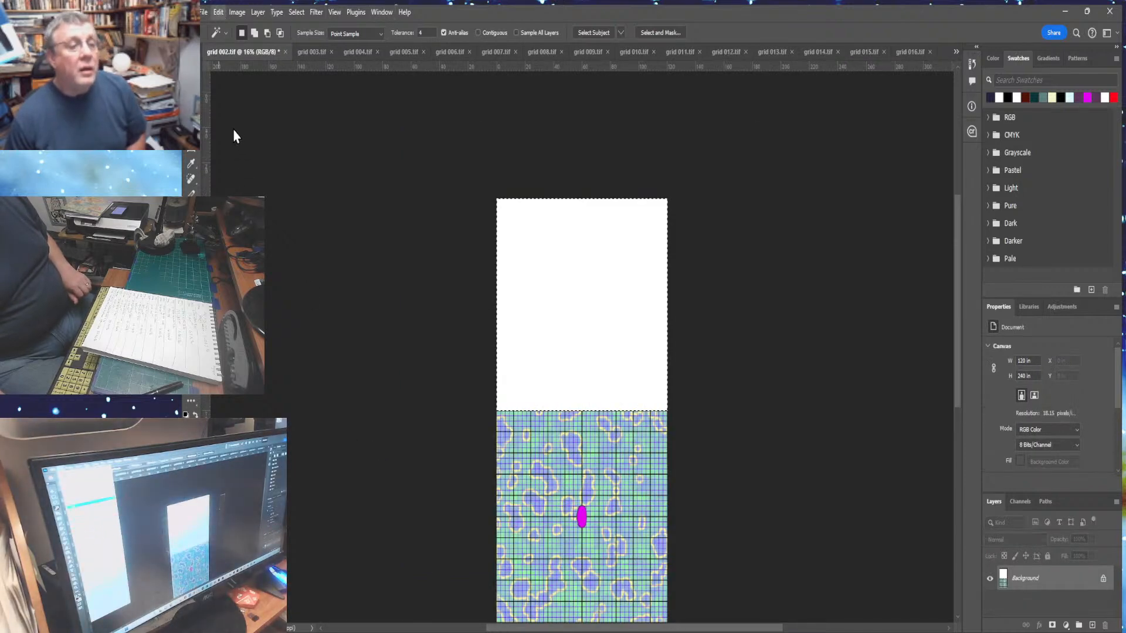
key(ctrl+v)
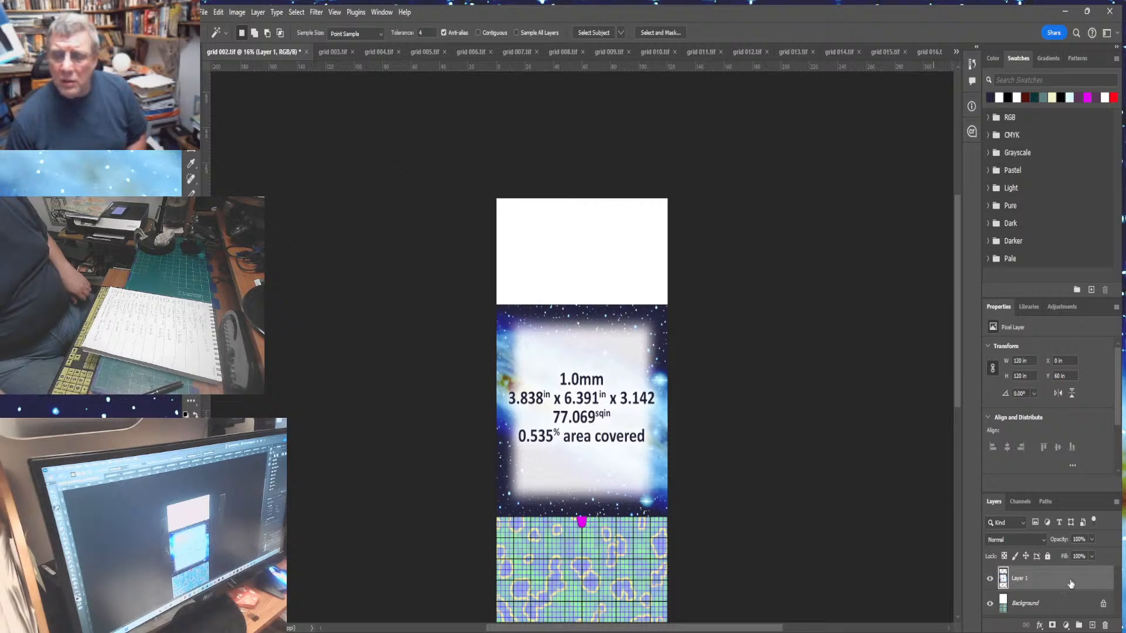
click(1105, 626)
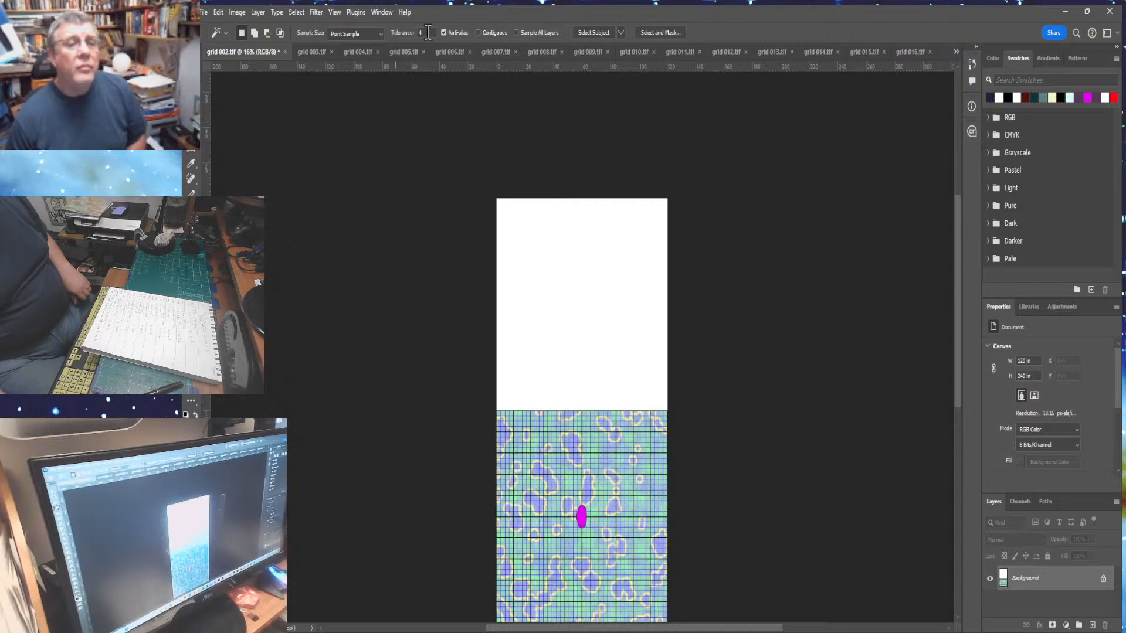
- Set the Magic Wand tolerance to 1, select the blank upper area and paste the info panel into it
text(1)
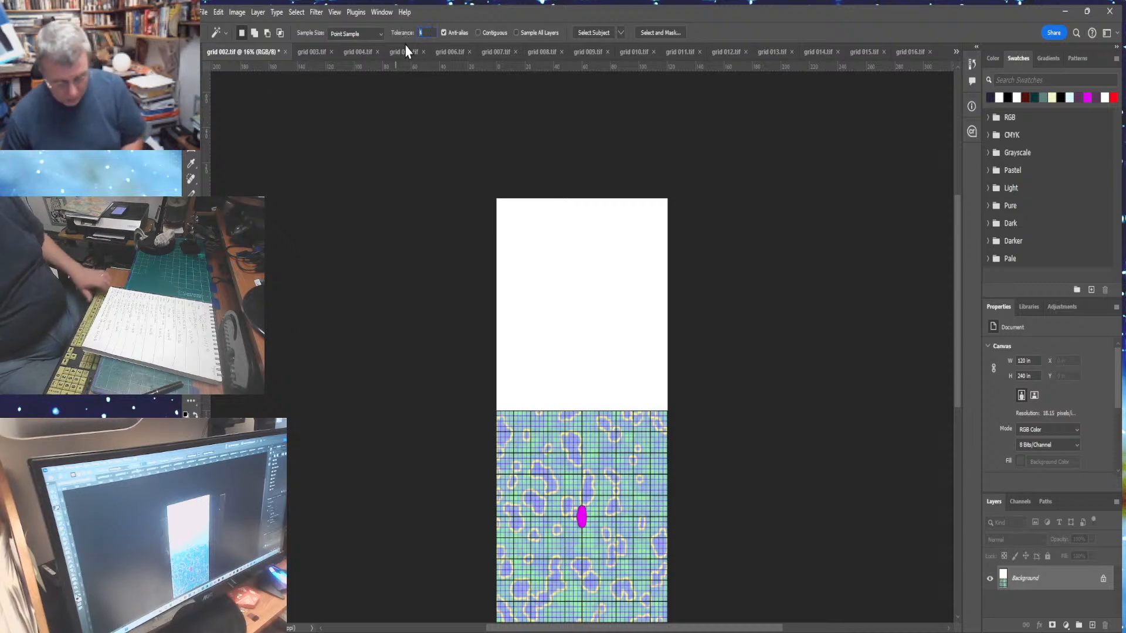
click(580, 311)
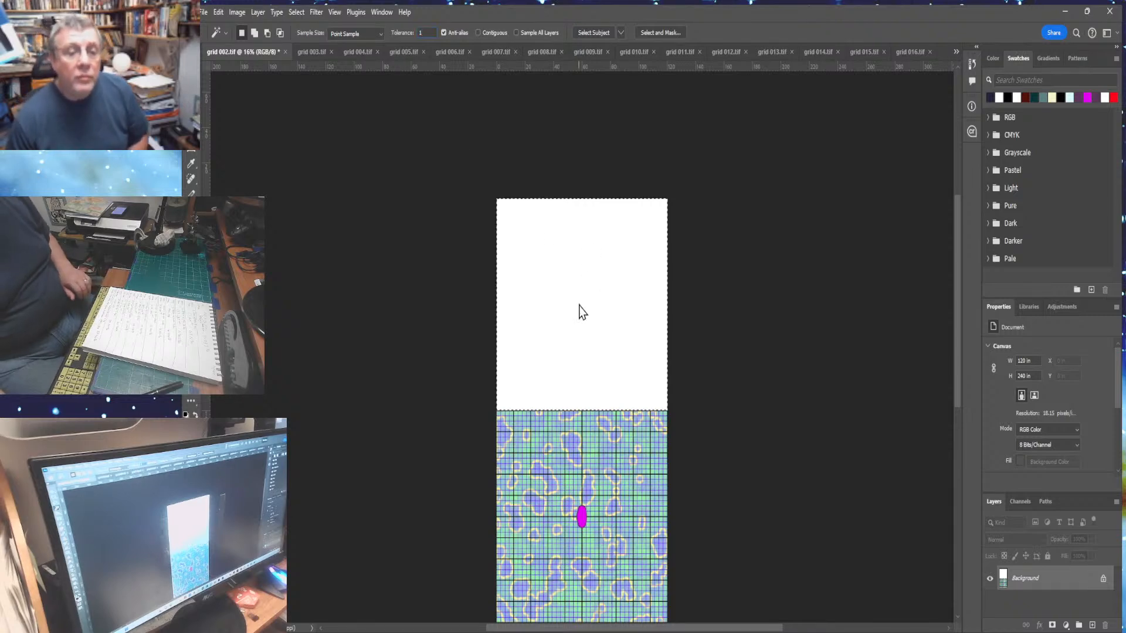
click(218, 11)
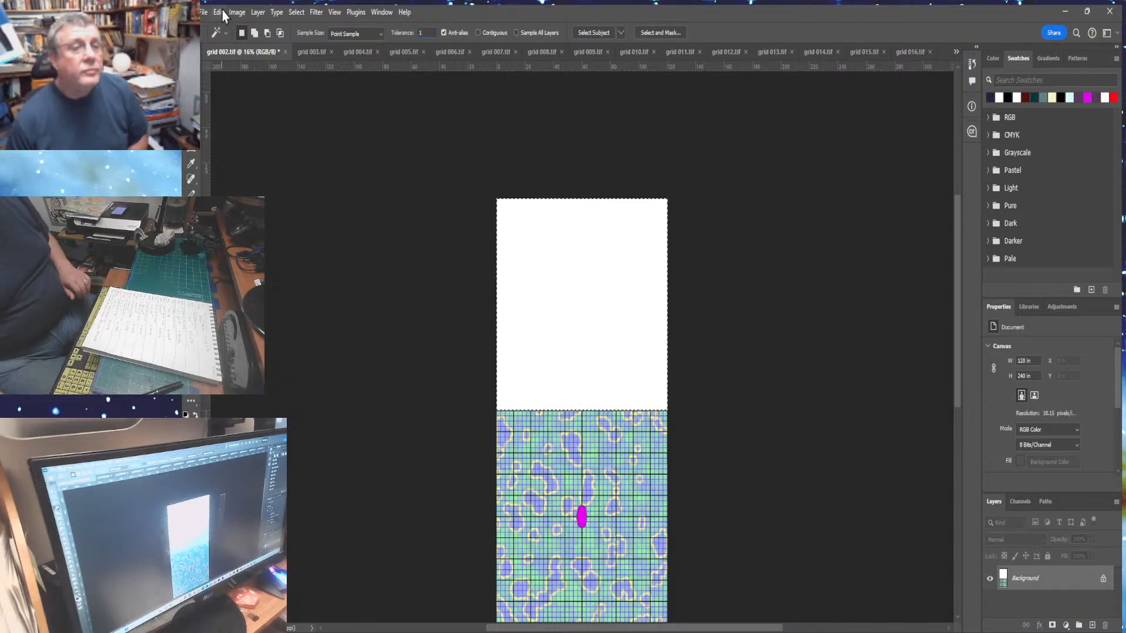
mouse_move(239, 143)
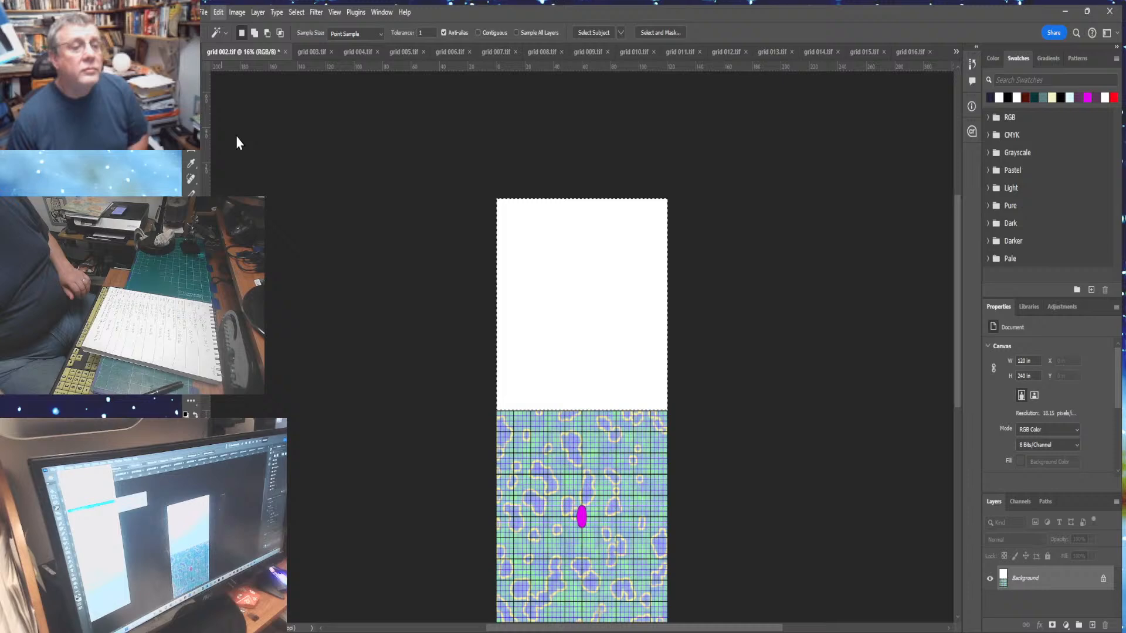
click(377, 163)
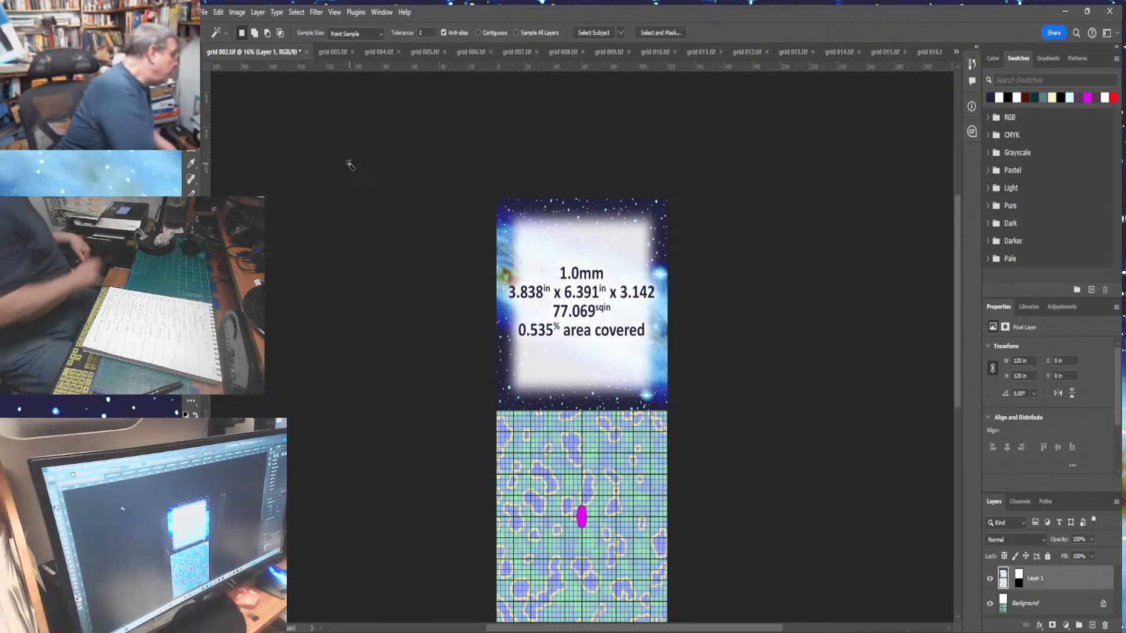
- Fit the combined image on screen and flatten it
key(ctrl+0)
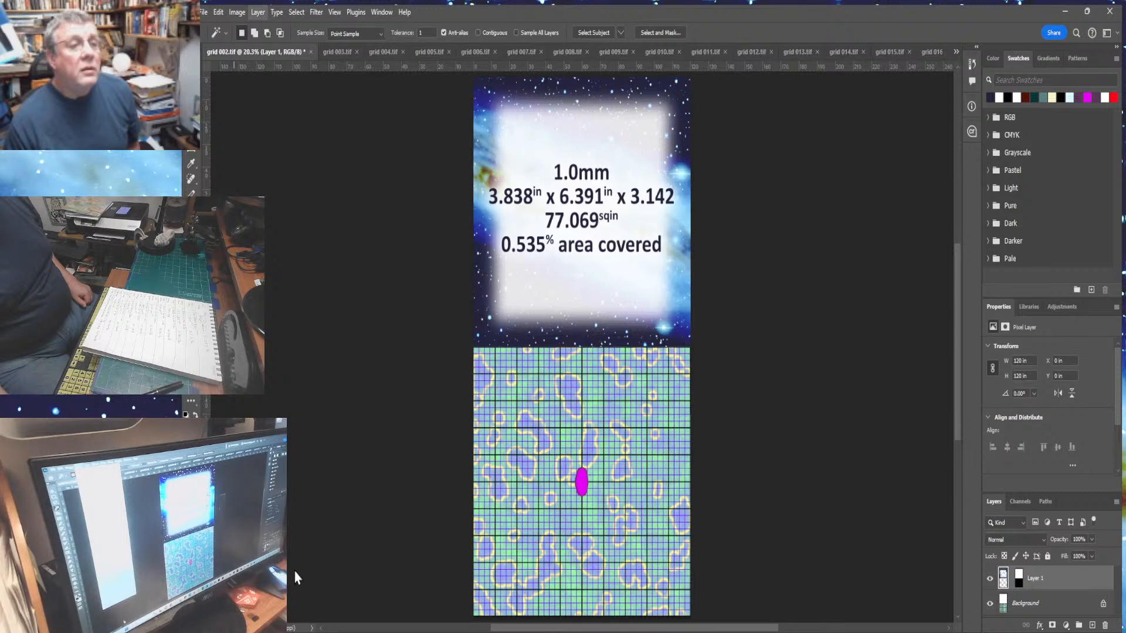
click(276, 517)
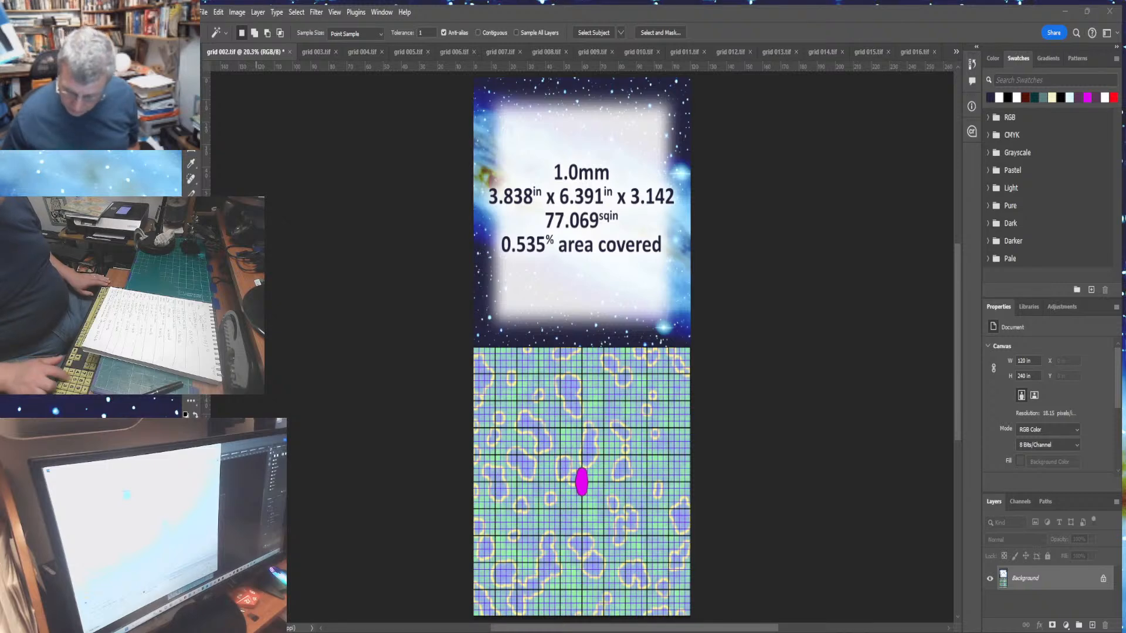
- Save the image as grid 002 final.tif and switch back to the info 000 panel document
key(Return)
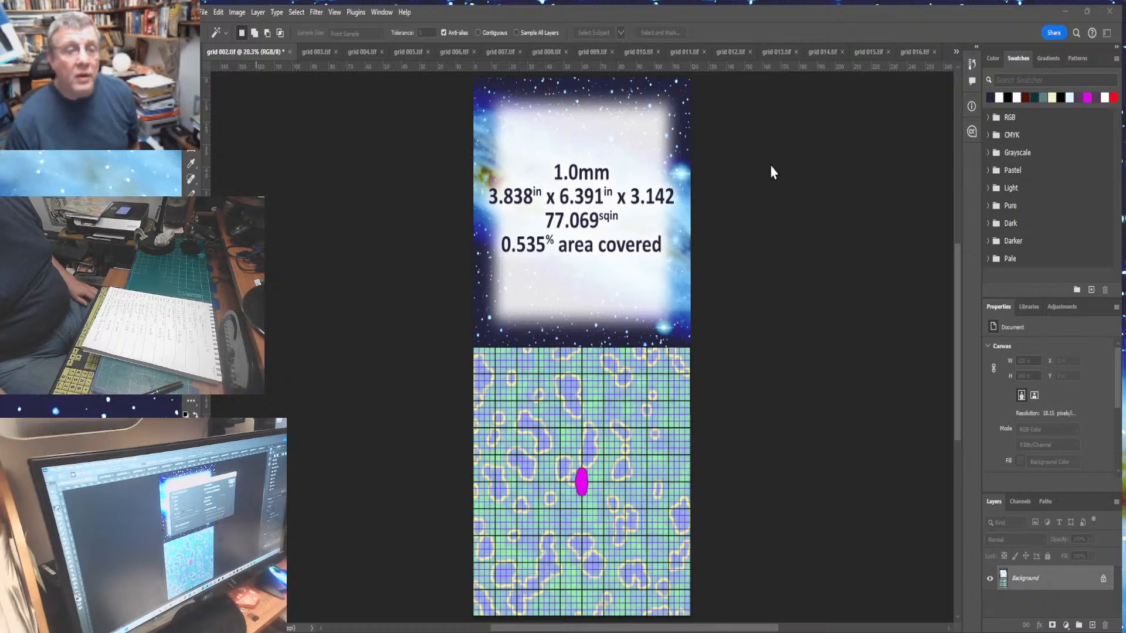
key(Return)
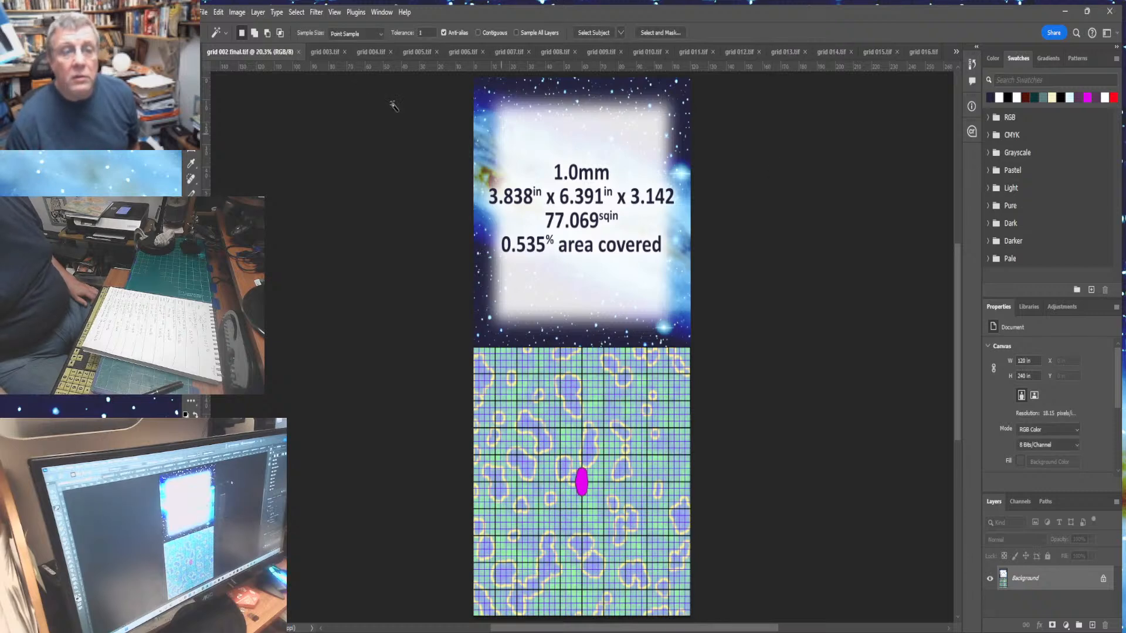
click(298, 52)
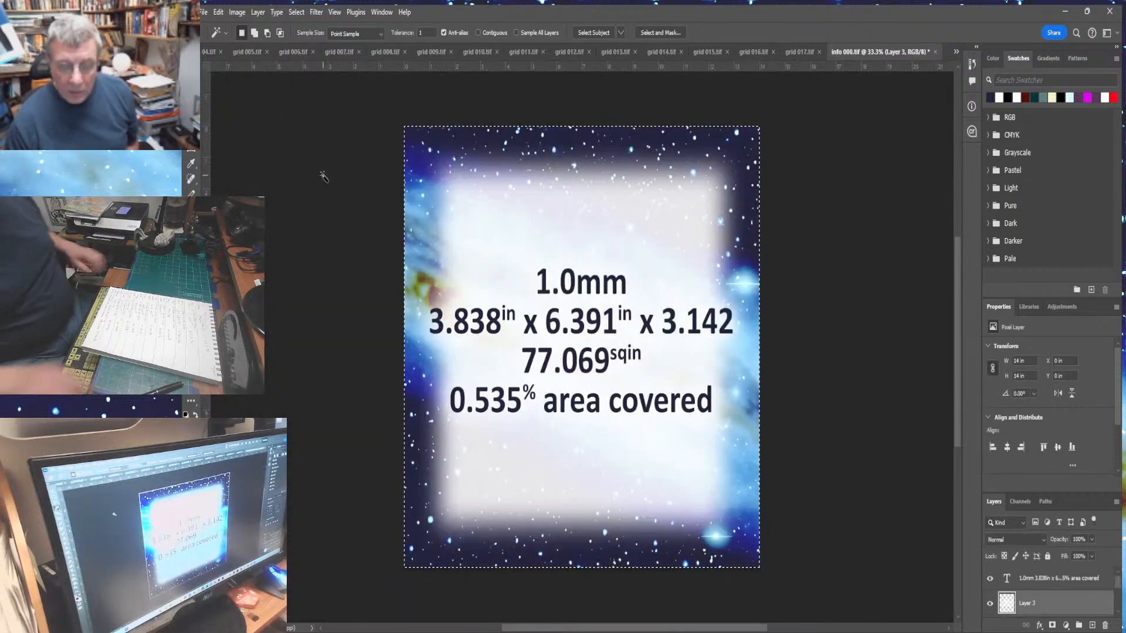
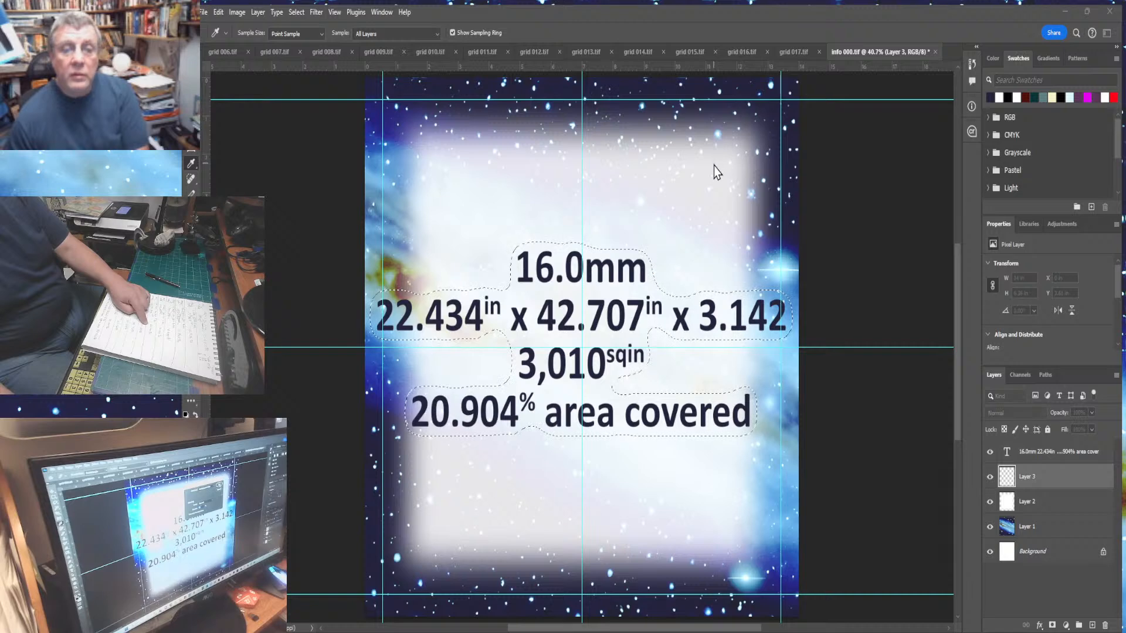
- Save the info panel document, select its whole canvas, and merge its visible layers before undoing the merge
key(w)
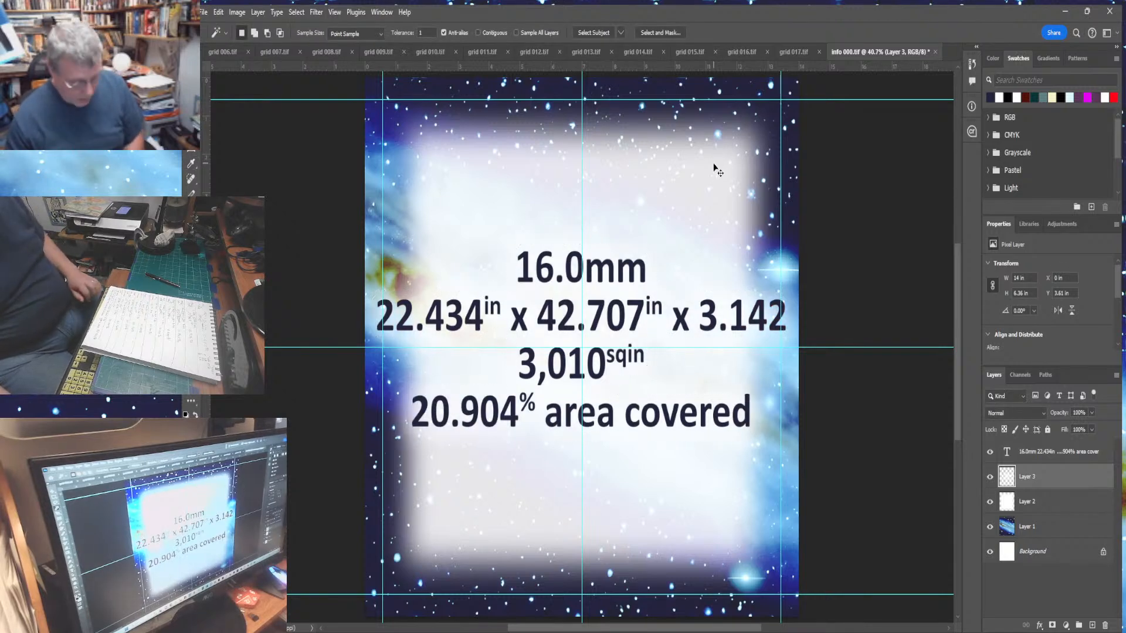
key(ctrl+s)
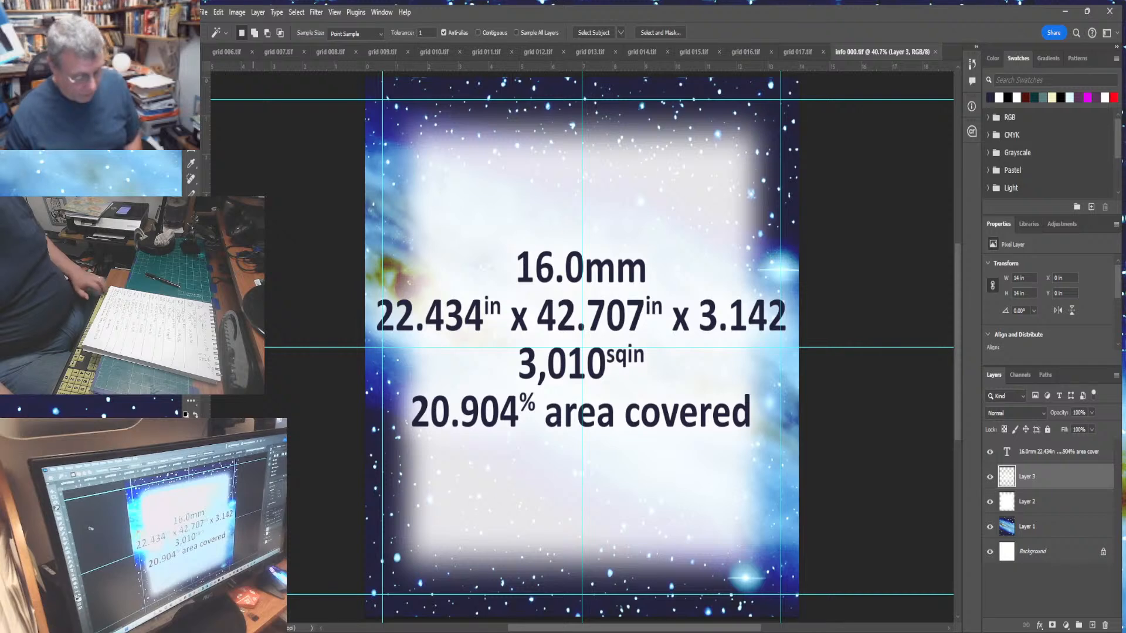
key(ctrl+a)
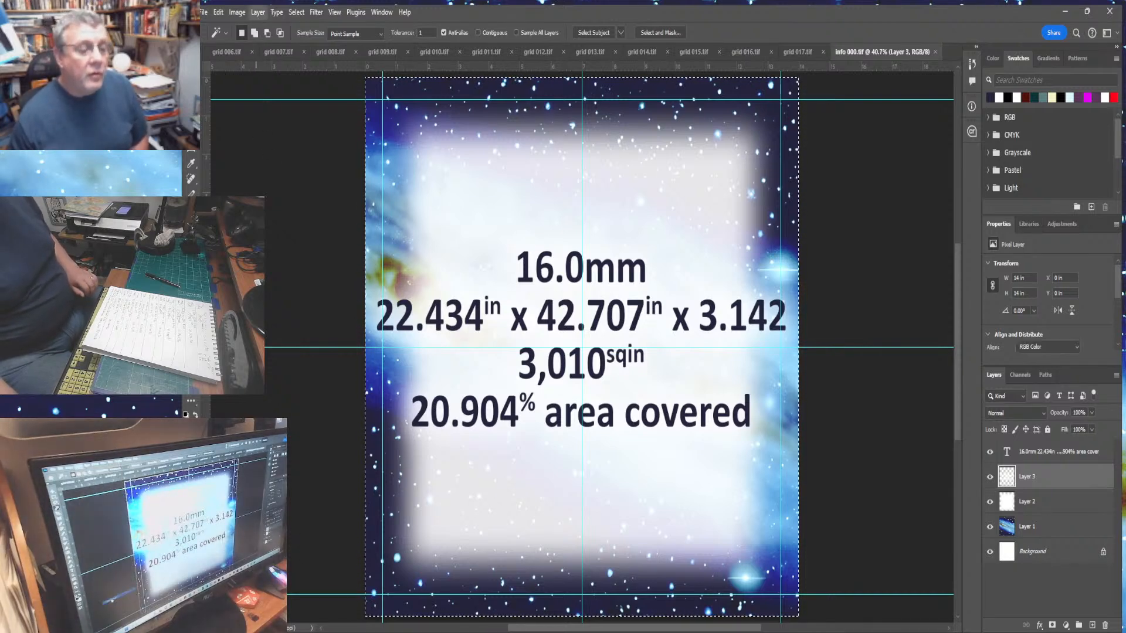
key(ctrl+shift+e)
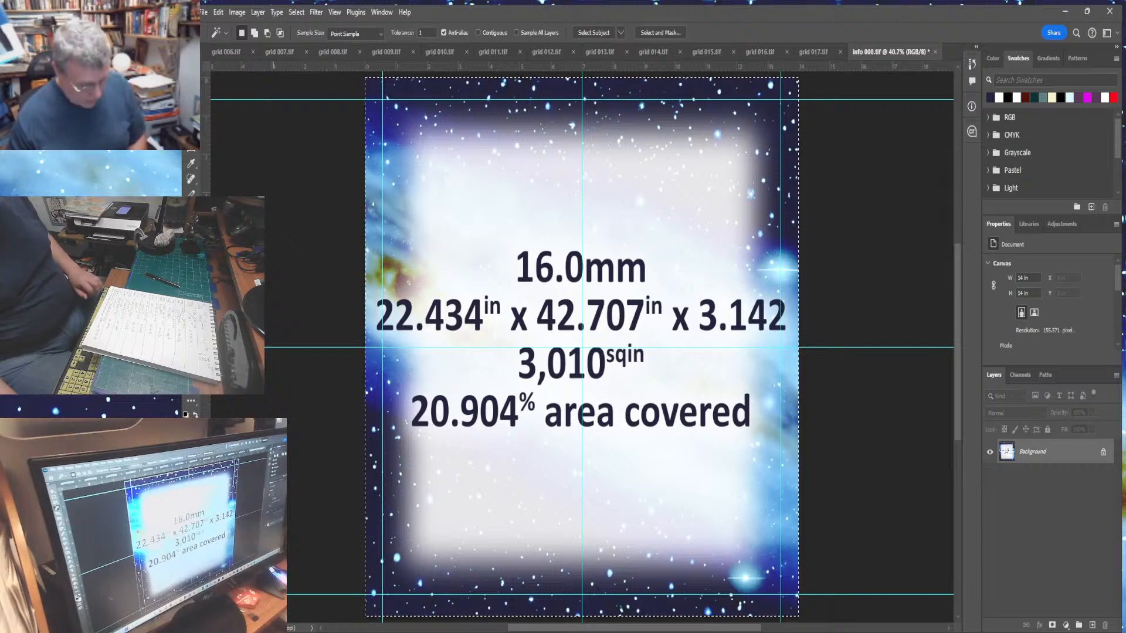
click(214, 14)
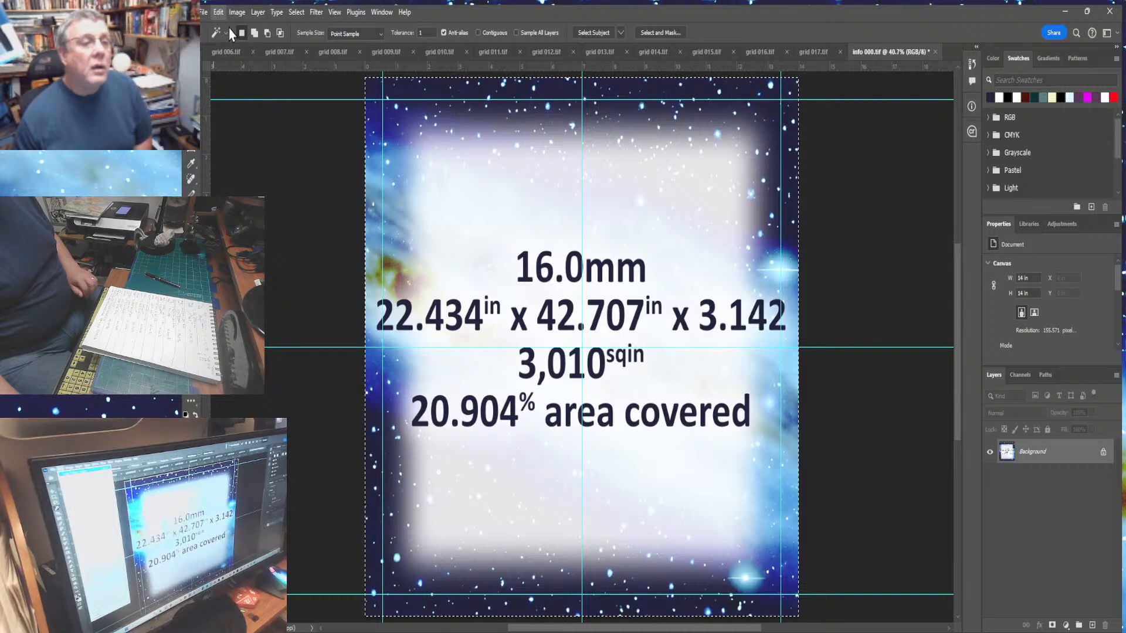
click(228, 27)
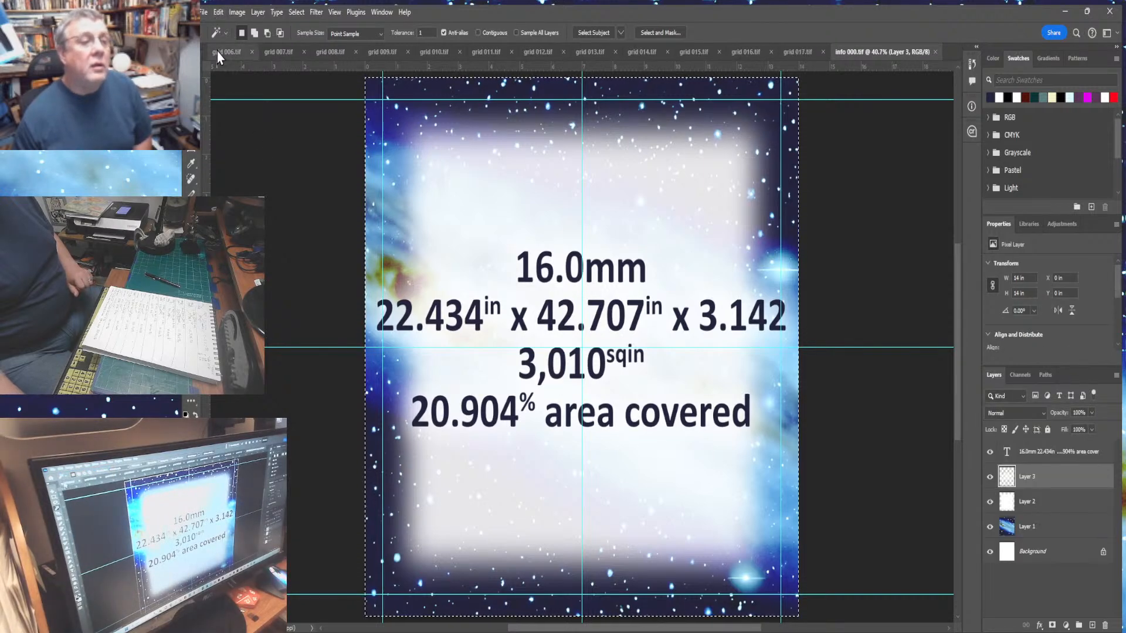
- Switch to grid 006 and extend its canvas height to 240 in, adding blank space above the grid
click(218, 51)
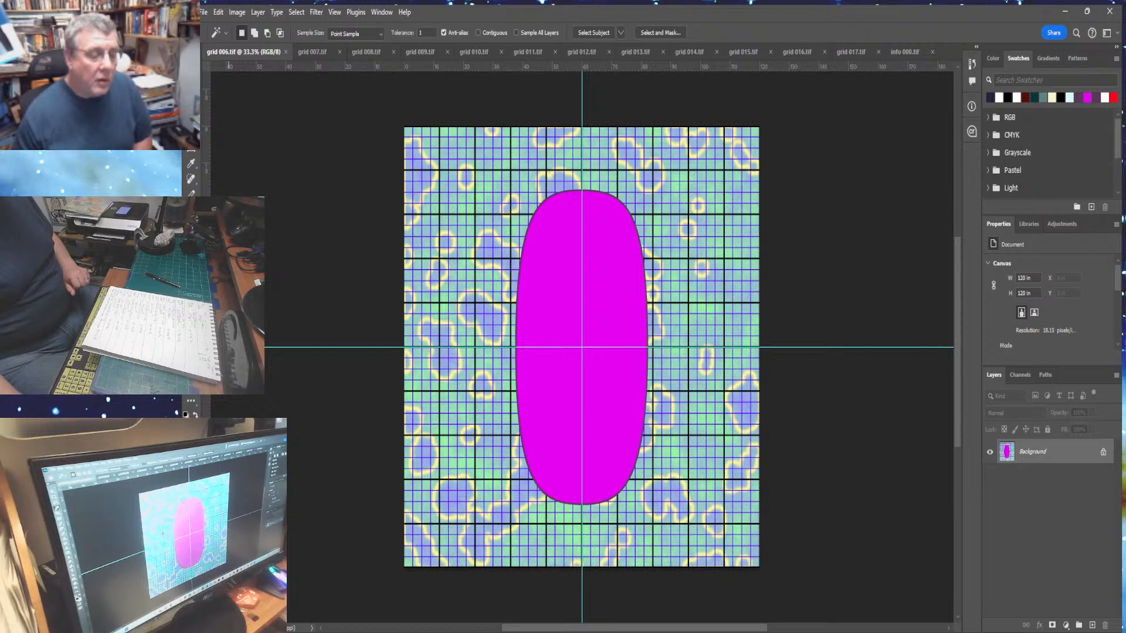
key(ctrl+minus)
key(ctrl+minus)
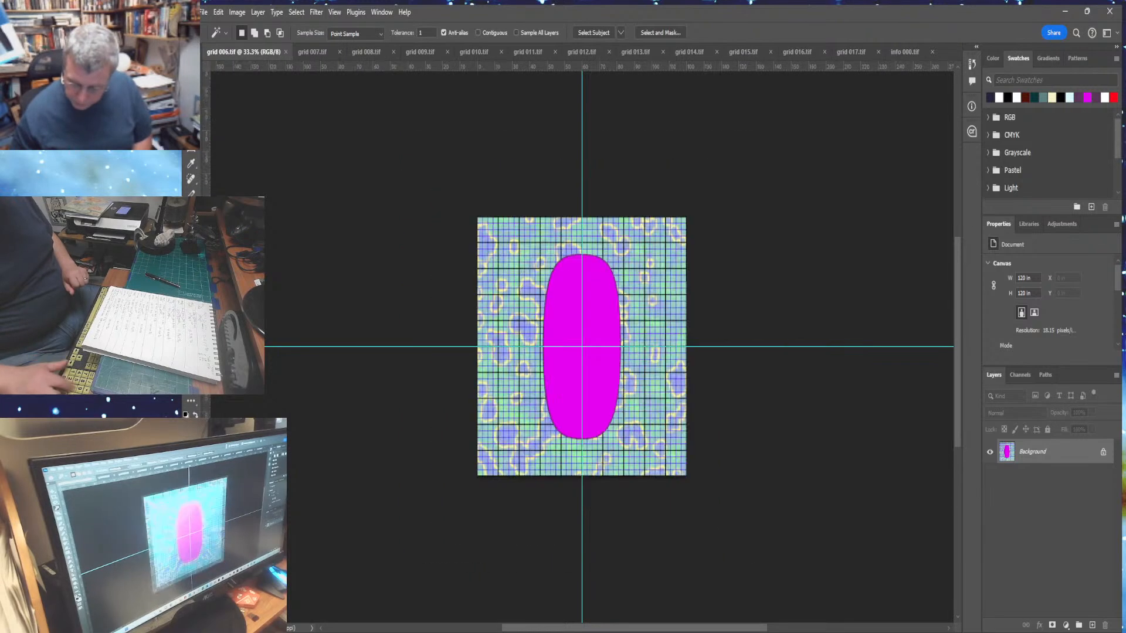
click(238, 13)
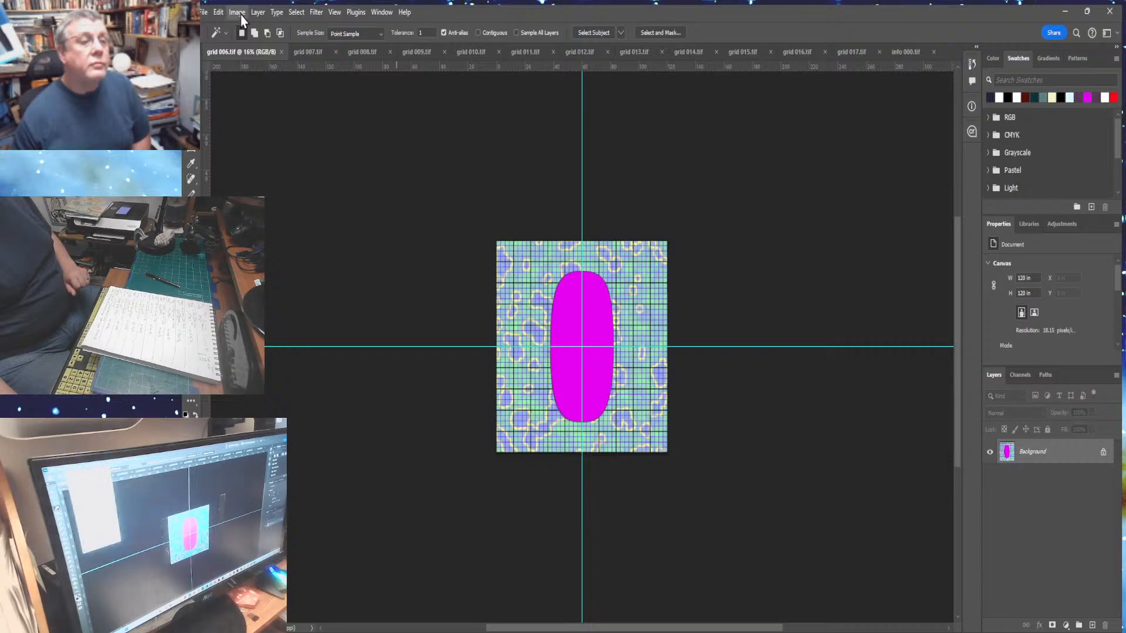
click(246, 113)
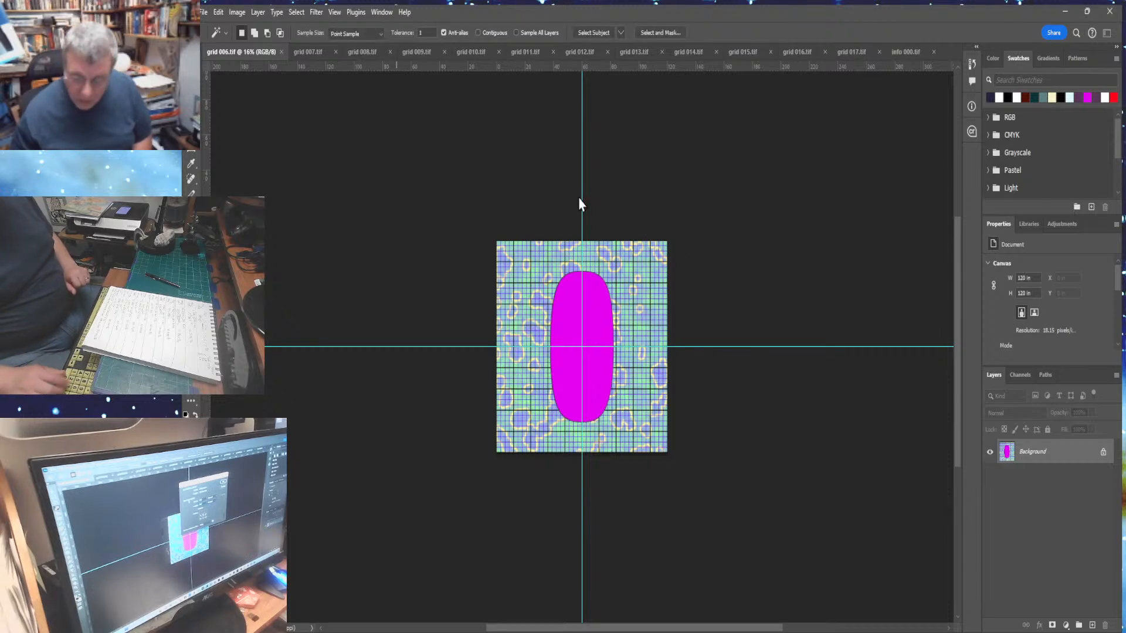
key(Return)
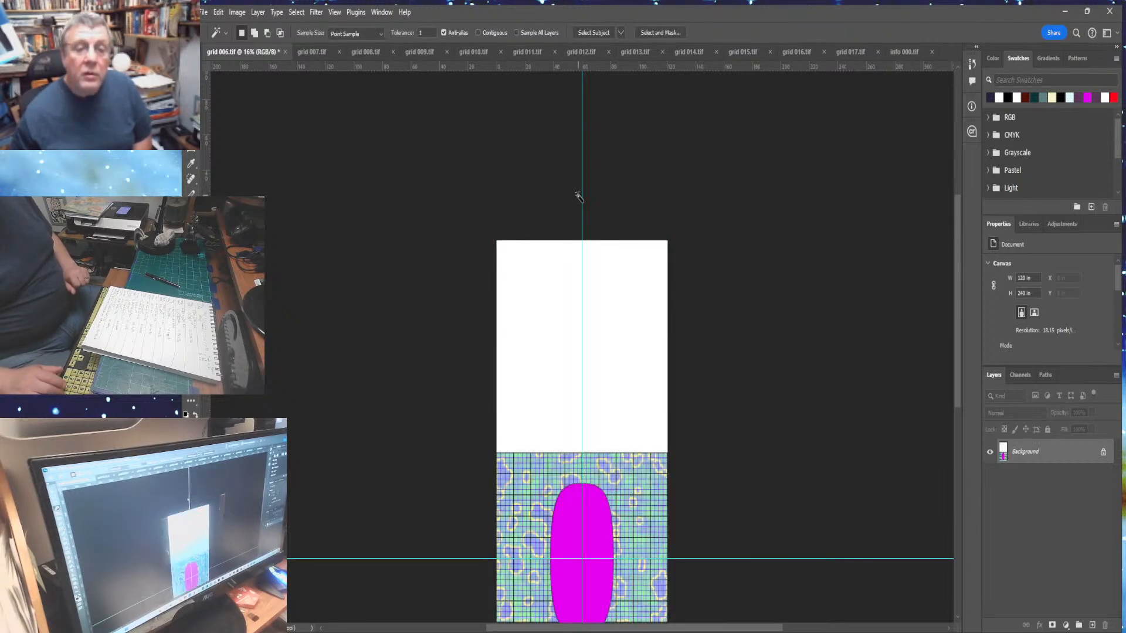
- Select the blank upper area with the Magic Wand and paste the info panel into it
click(561, 317)
click(219, 13)
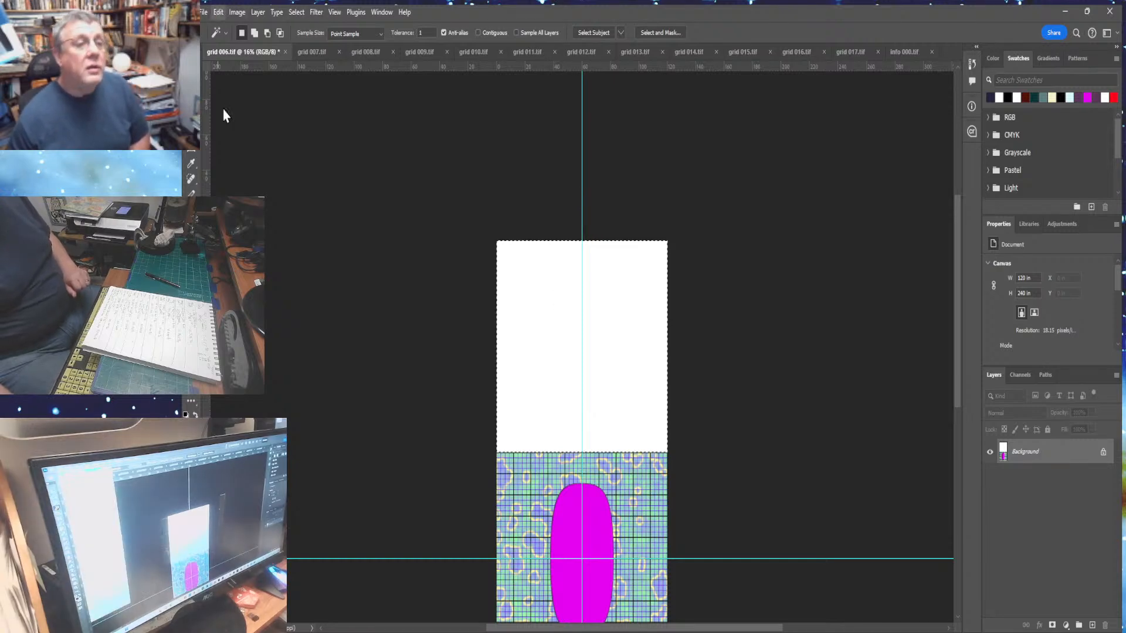
click(378, 157)
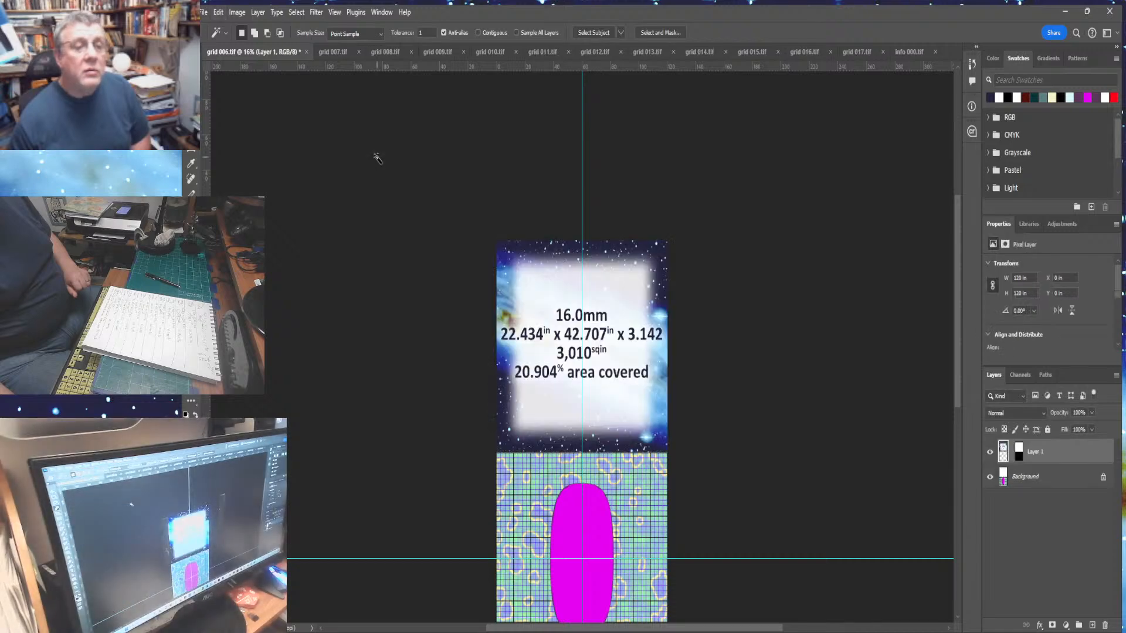
- Flatten the combined grid 006 image
scroll(377, 161, up, 2)
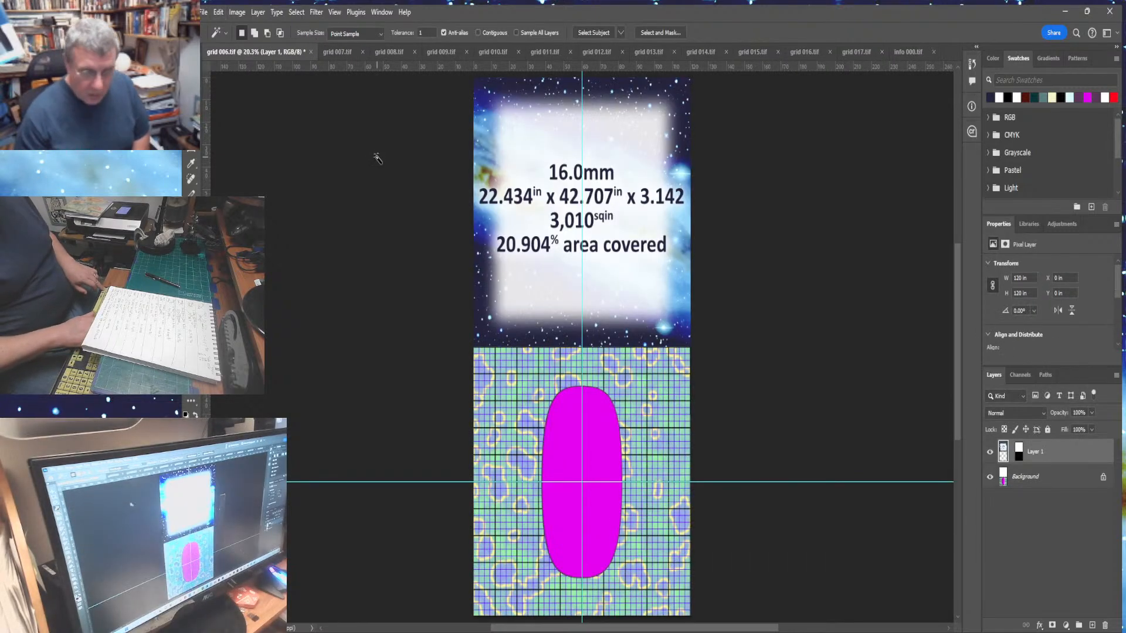
click(258, 12)
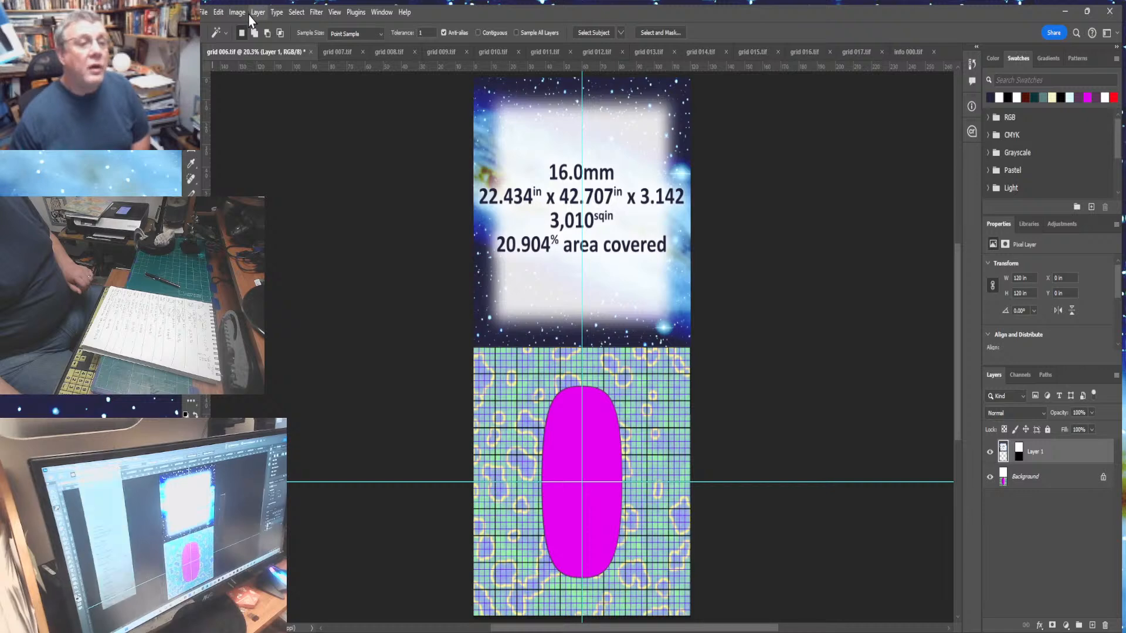
click(305, 491)
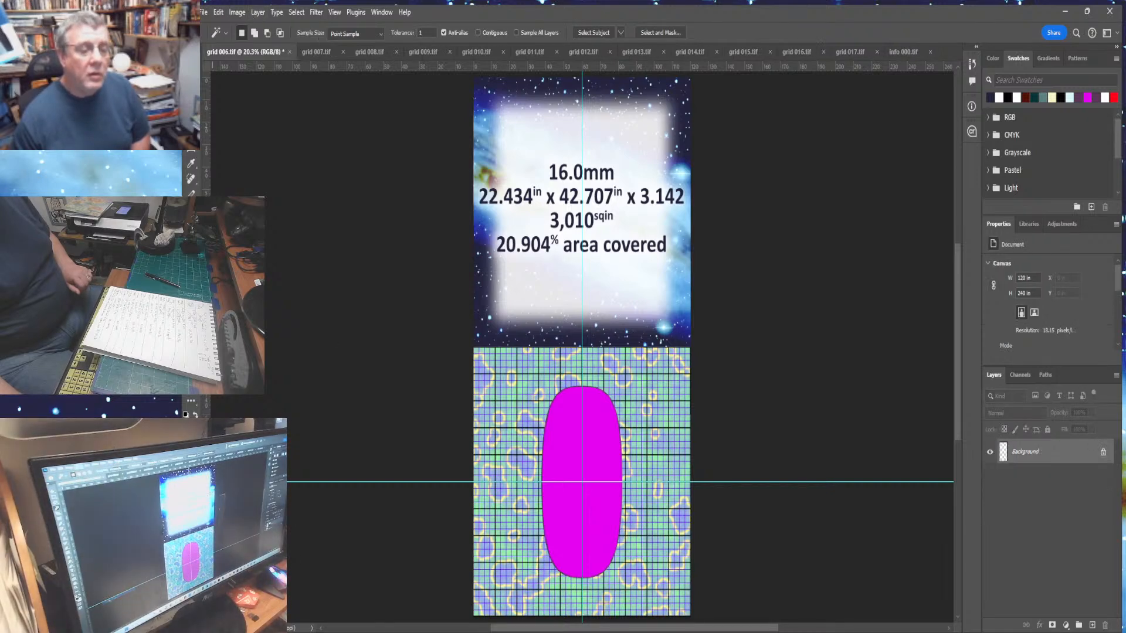
- Save the flattened image as grid 006 final.tif
click(204, 12)
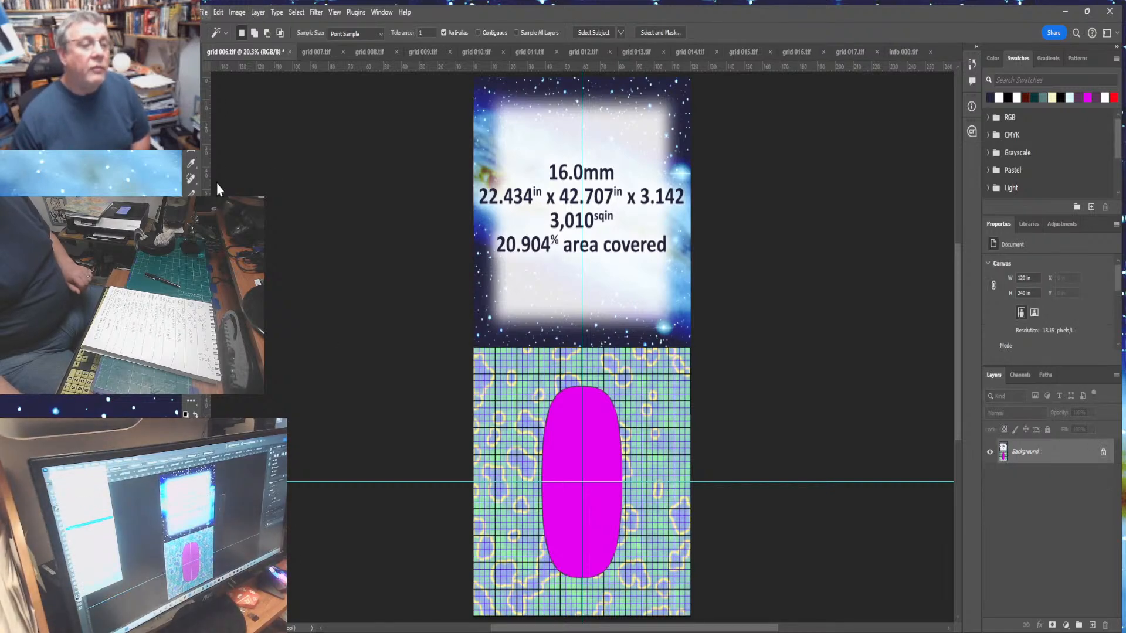
click(221, 167)
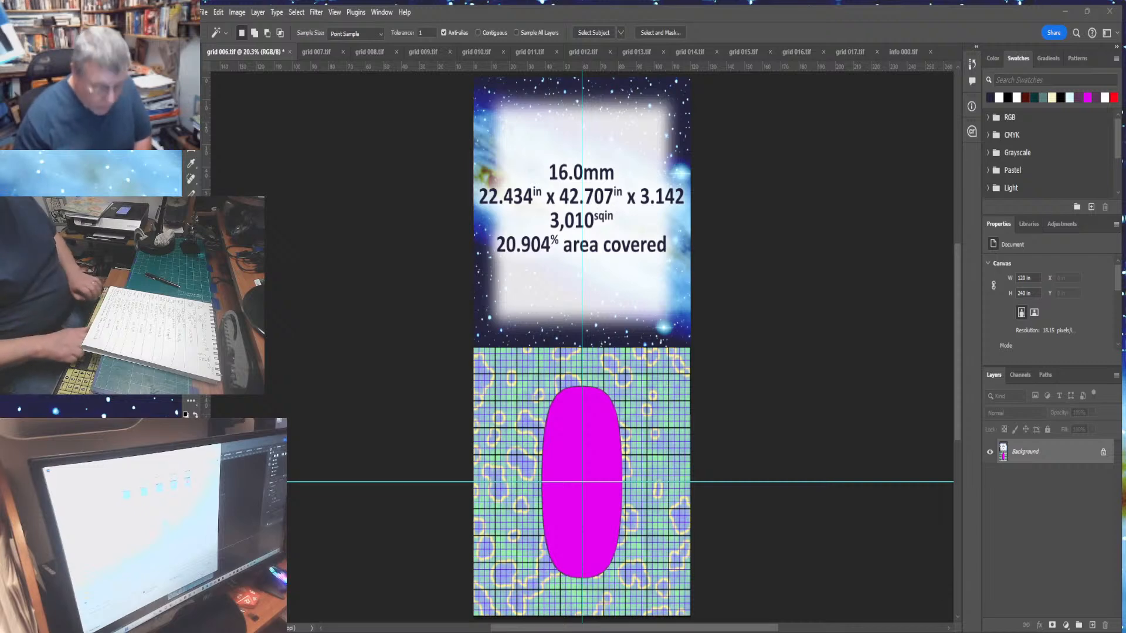
key(Return)
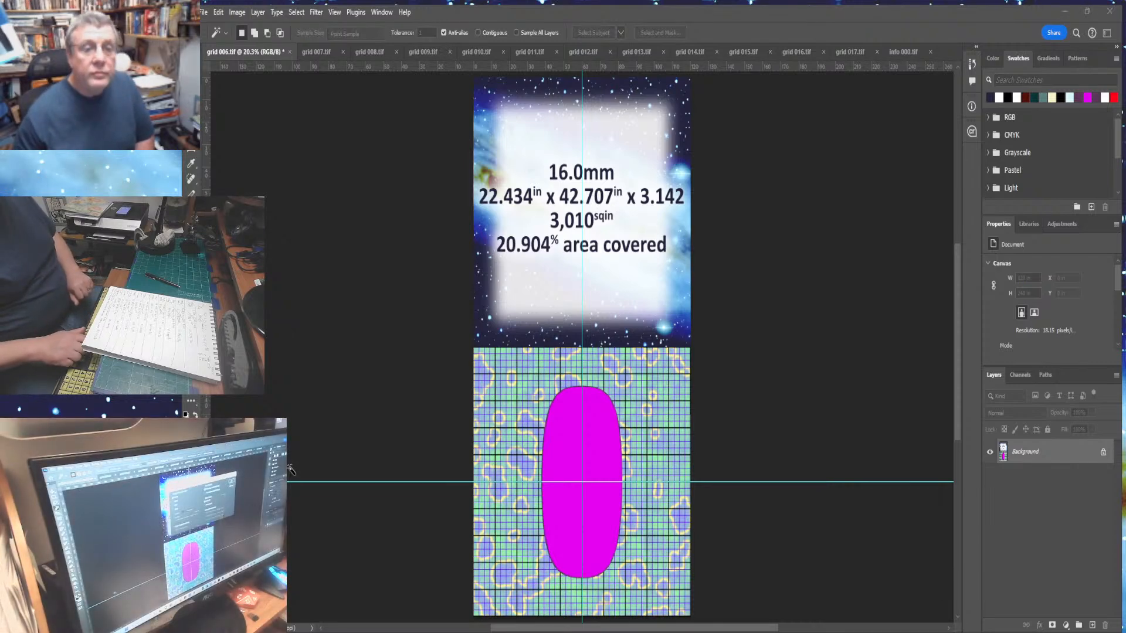
key(Return)
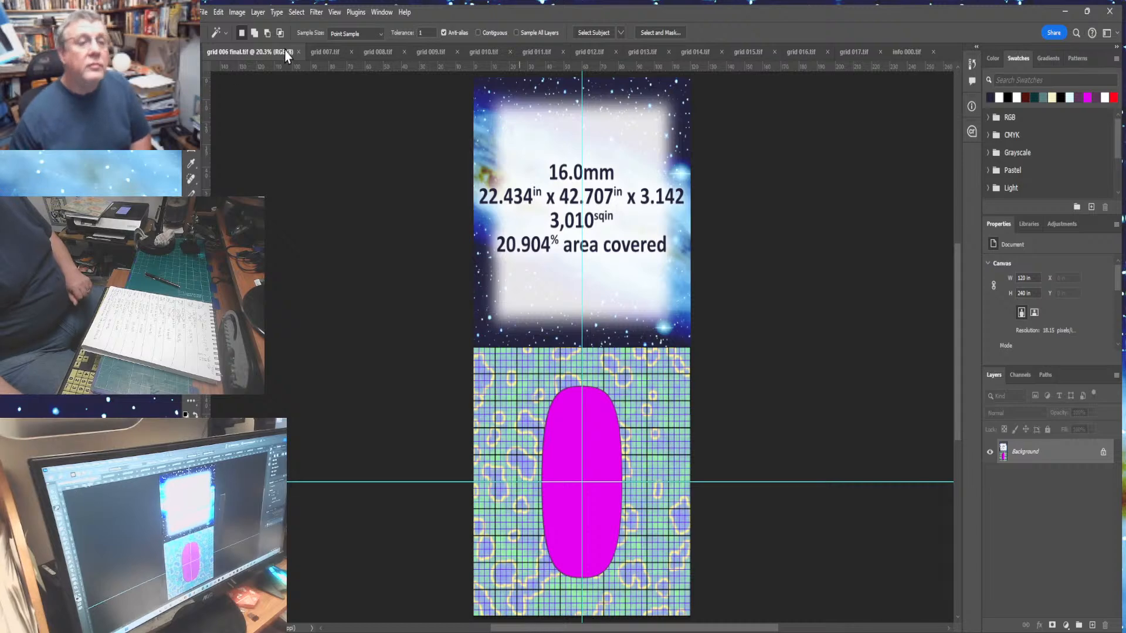
- Close grid 006 final, then deselect and delete Layer 3 in the info 000 panel
click(299, 52)
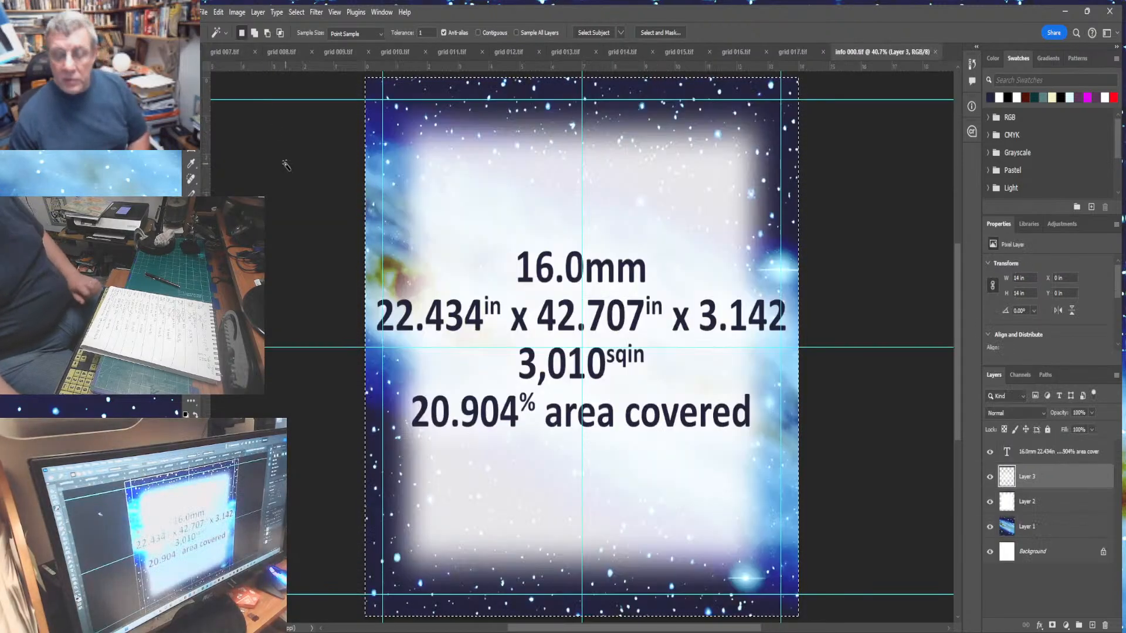
key(ctrl+d)
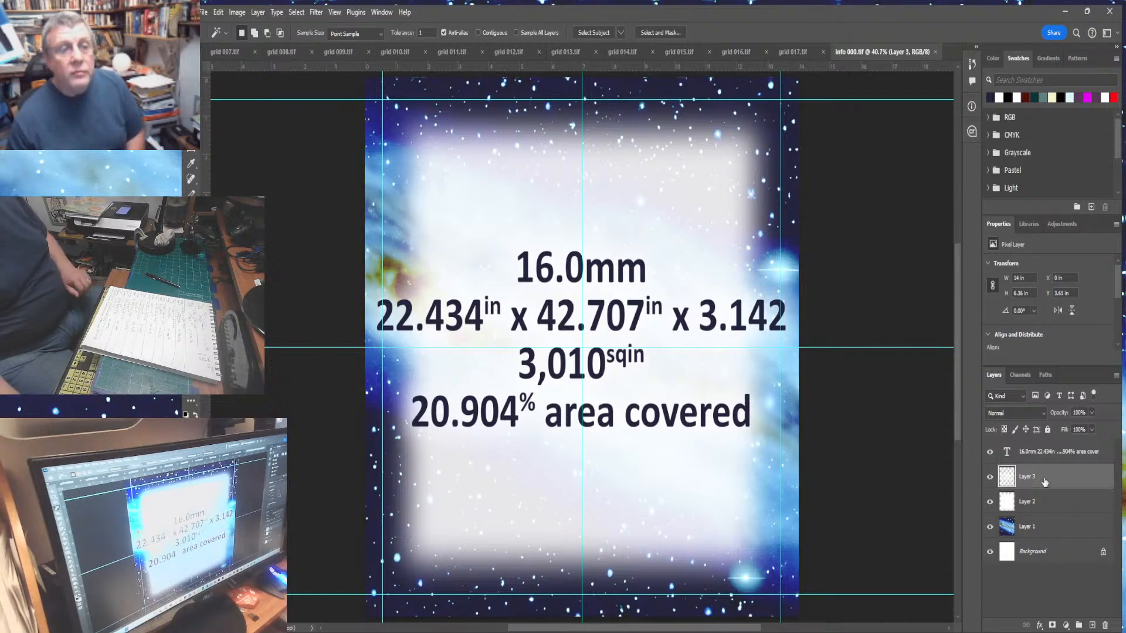
click(1105, 626)
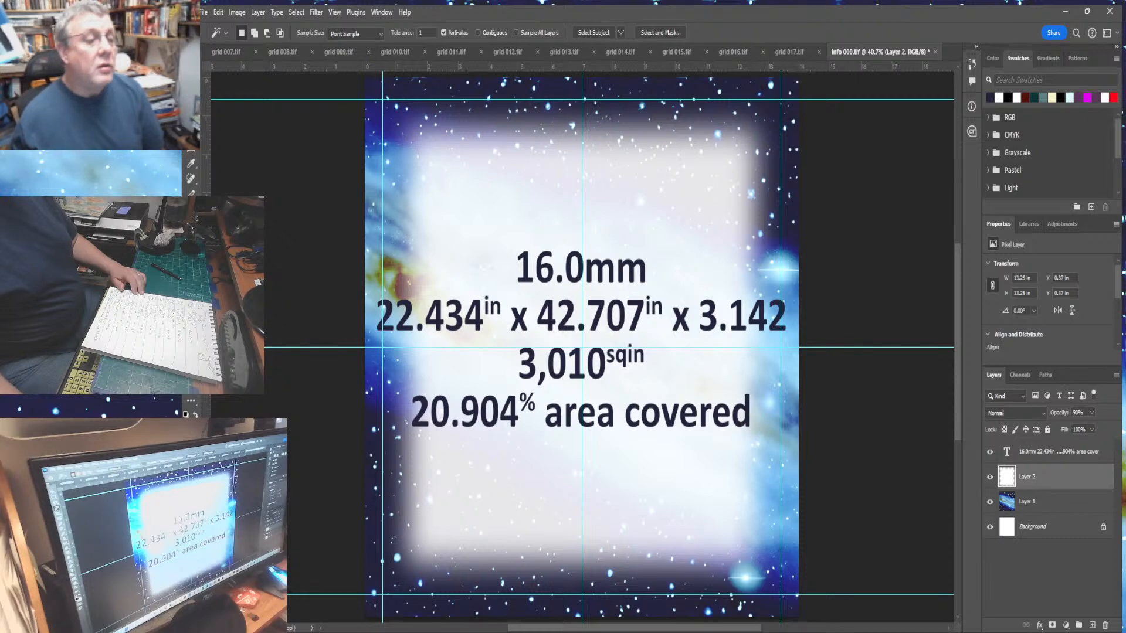
- Edit the info panel text, changing the dot size to 32.0mm
key(t)
drag(515, 265, 543, 267)
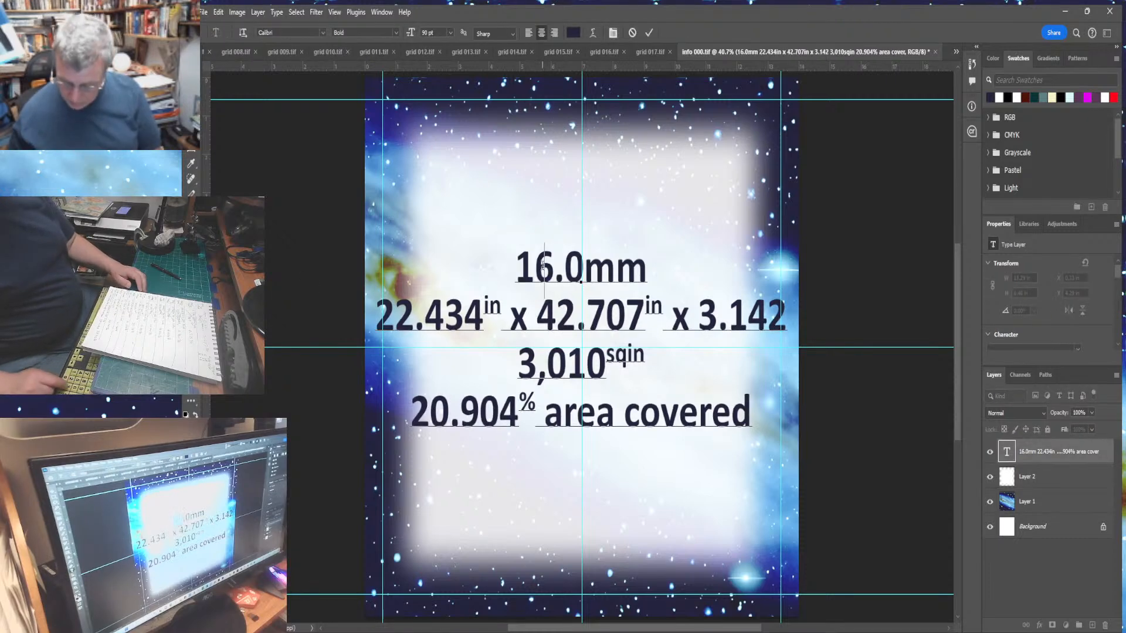
text(32)
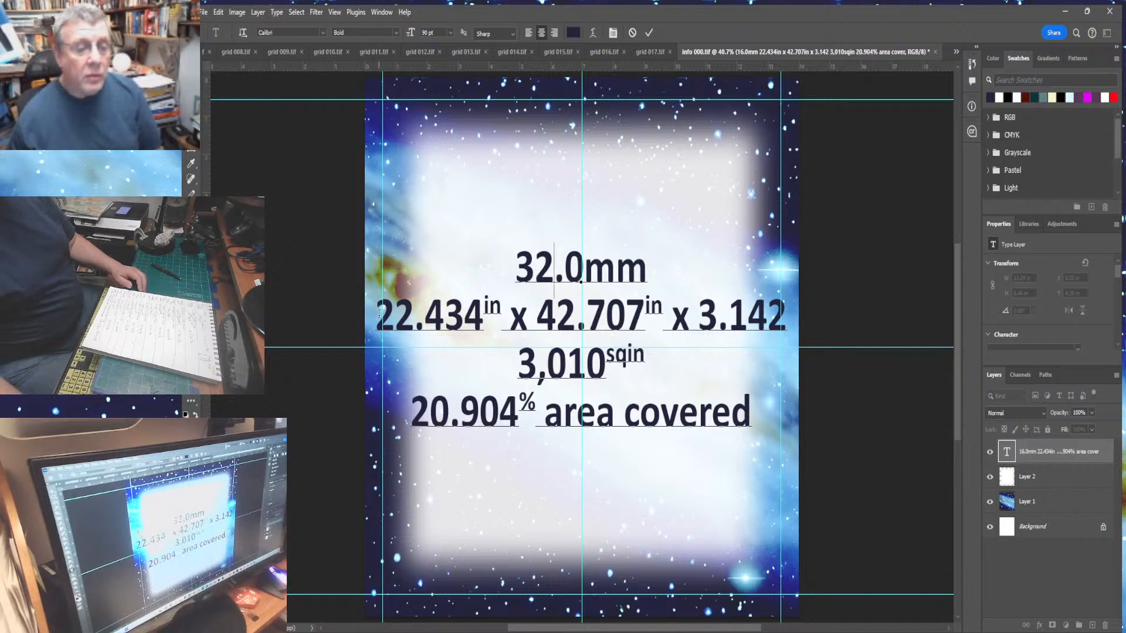
- Change the formula dimensions to 24.946 in and 51.254 in
drag(379, 314, 483, 318)
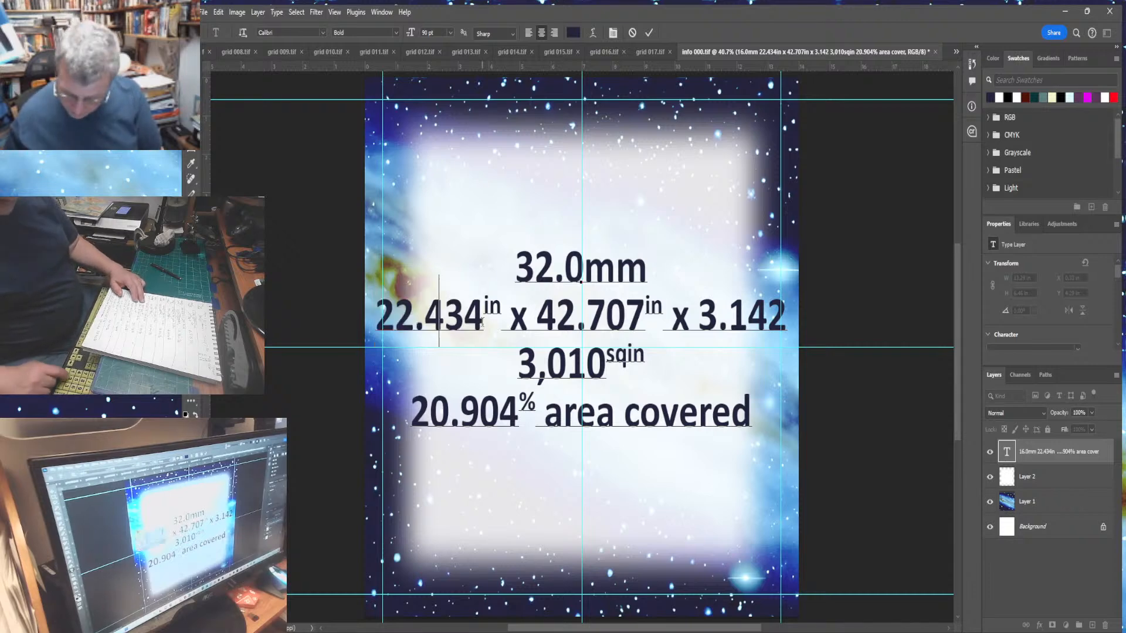
text(24.946)
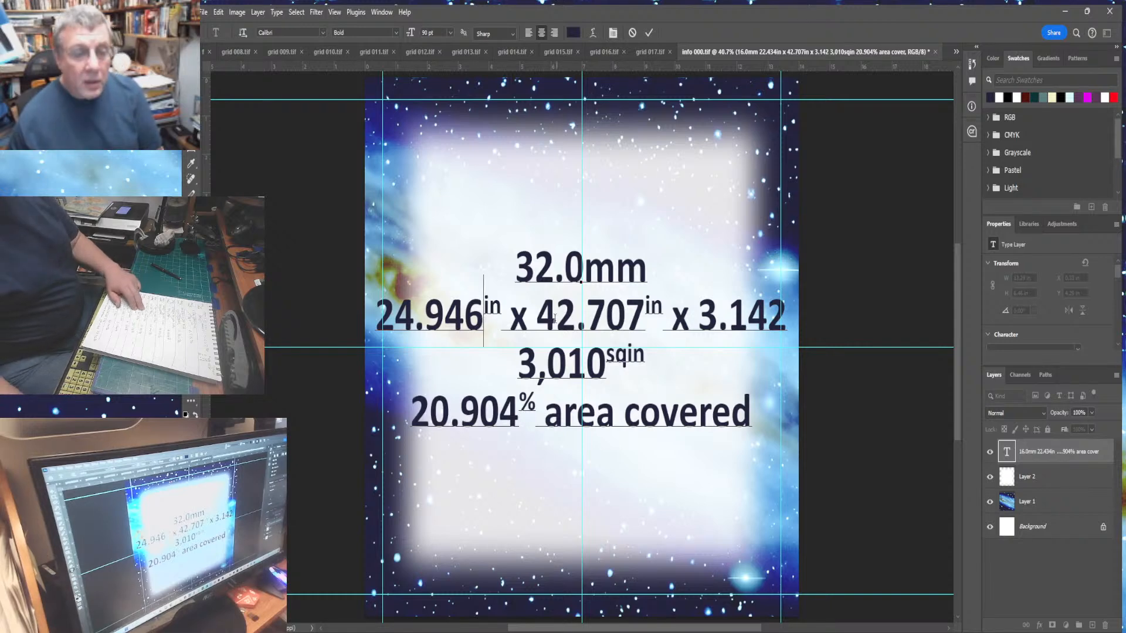
drag(541, 320, 641, 325)
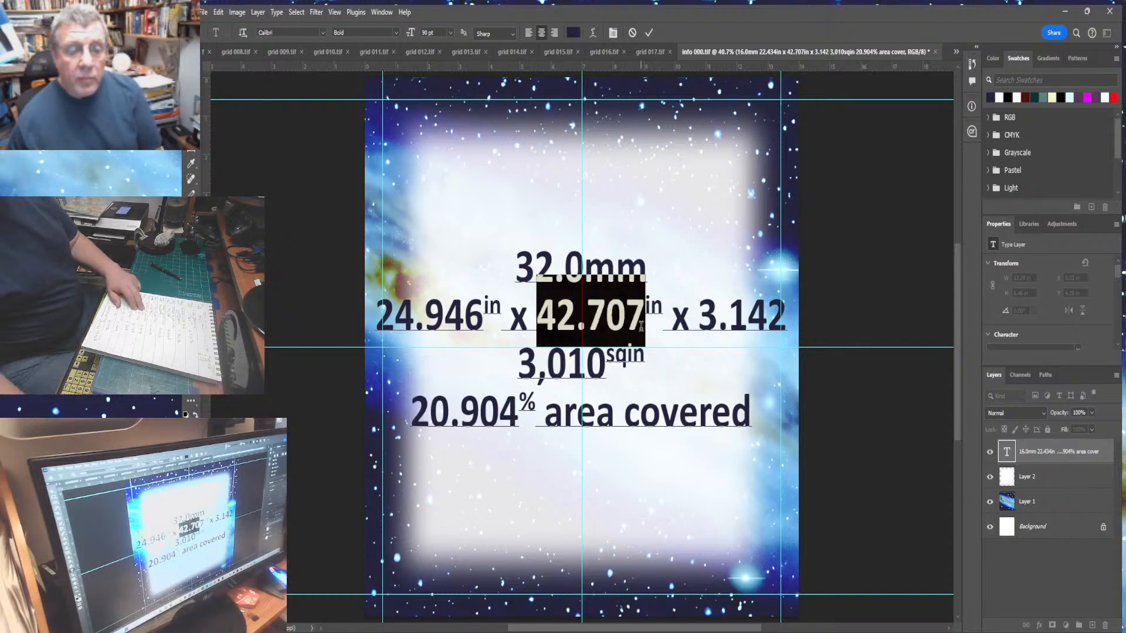
text(51.2)
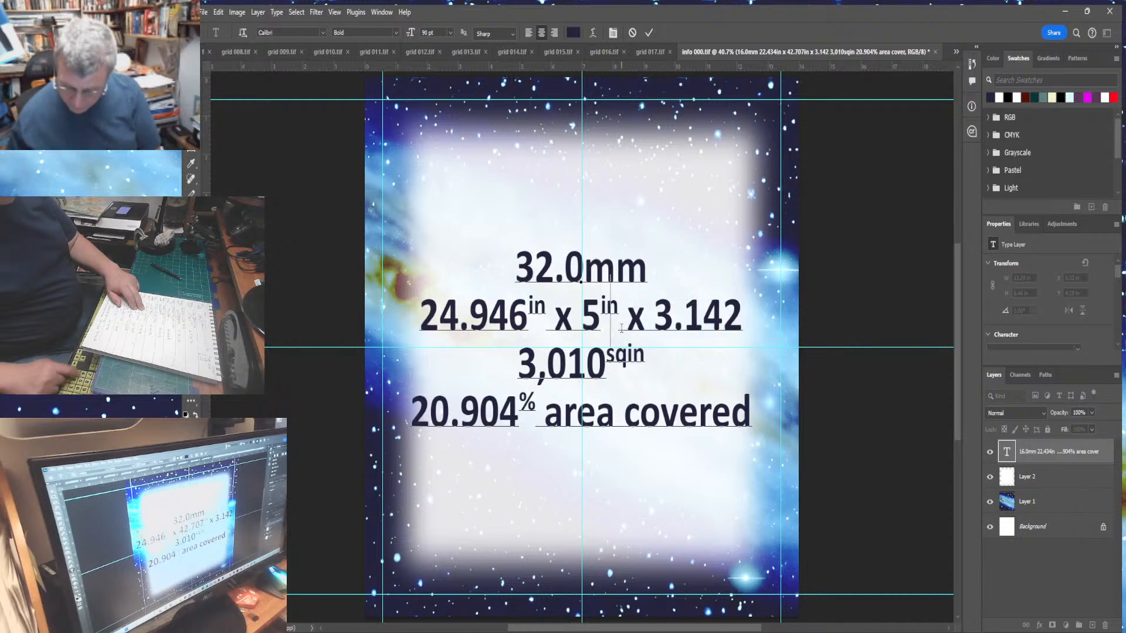
text(54)
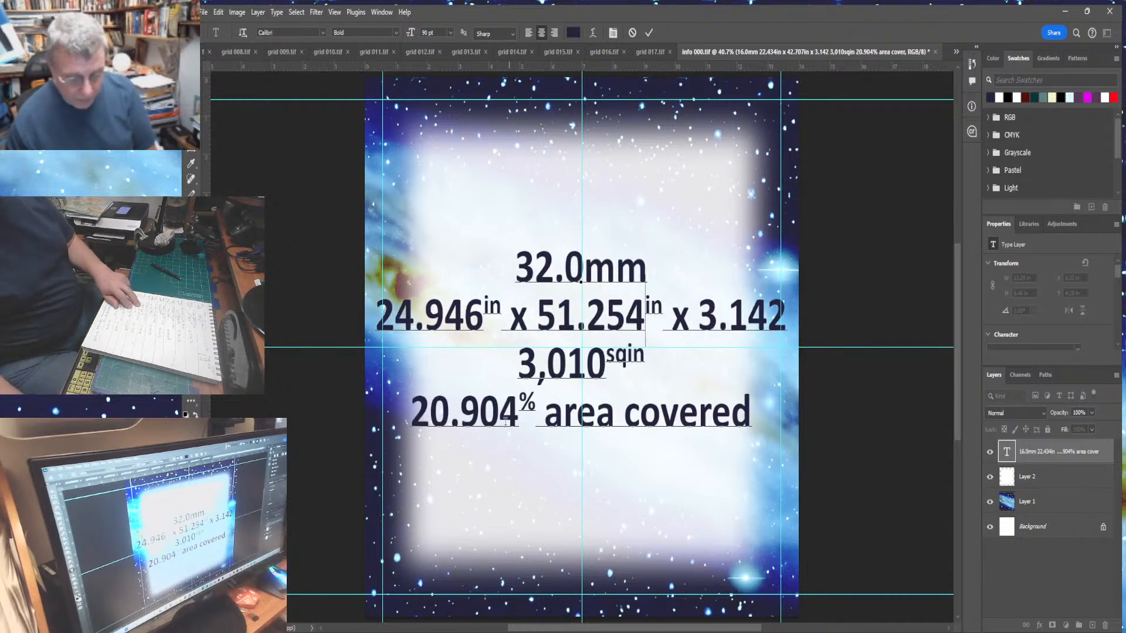
- Change the square-inch area value in the info panel text to 4,017.305
drag(525, 372, 606, 378)
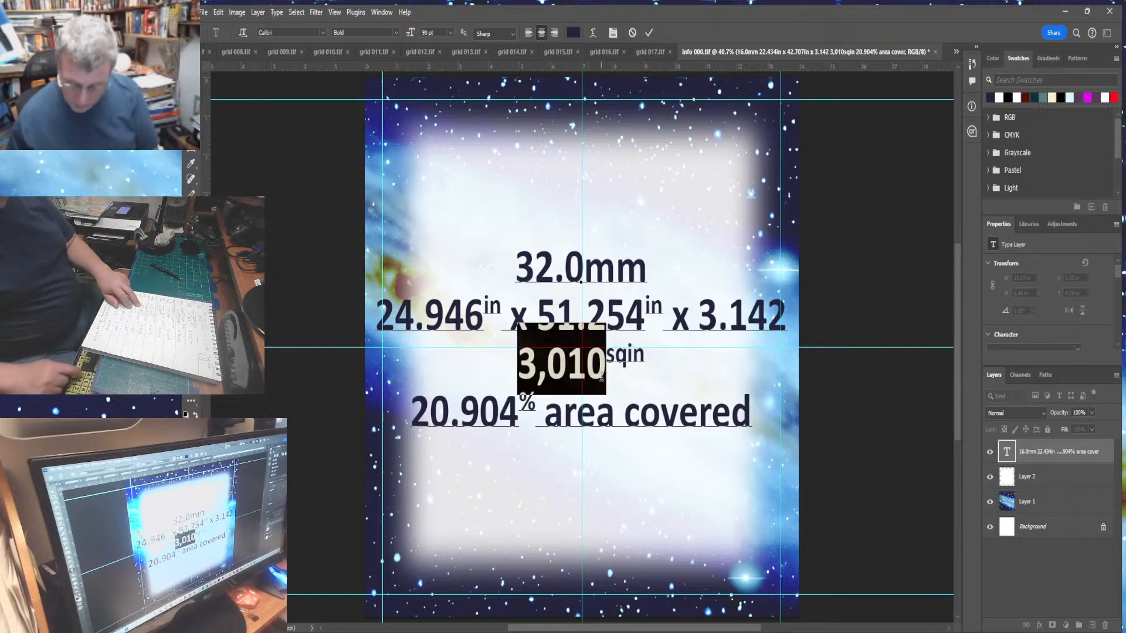
text(4,)
text(017)
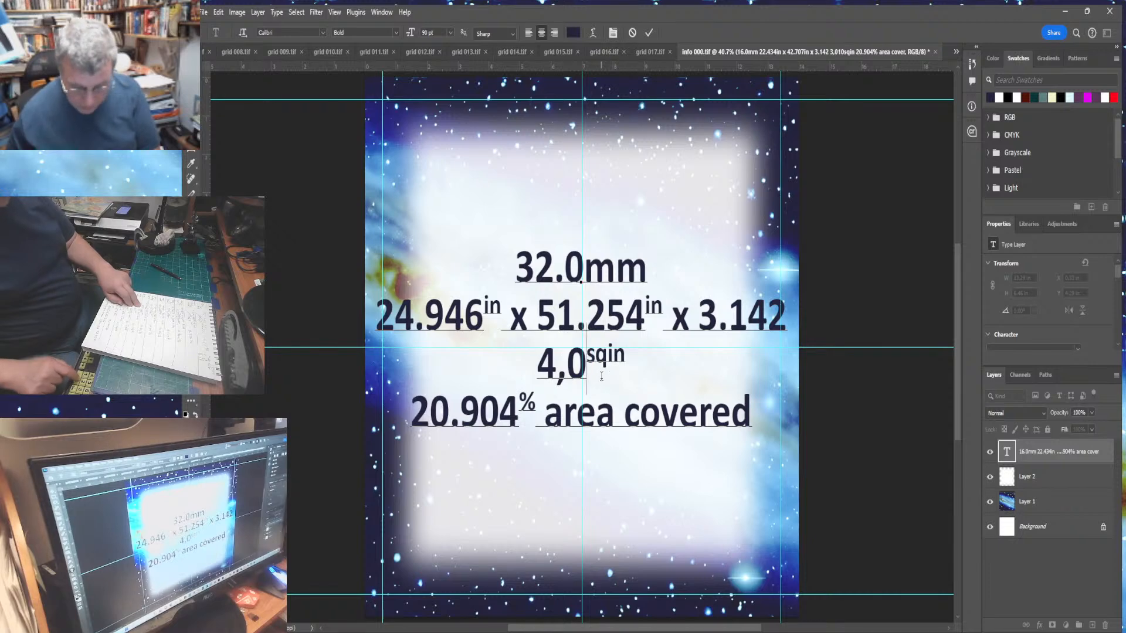
text(.305)
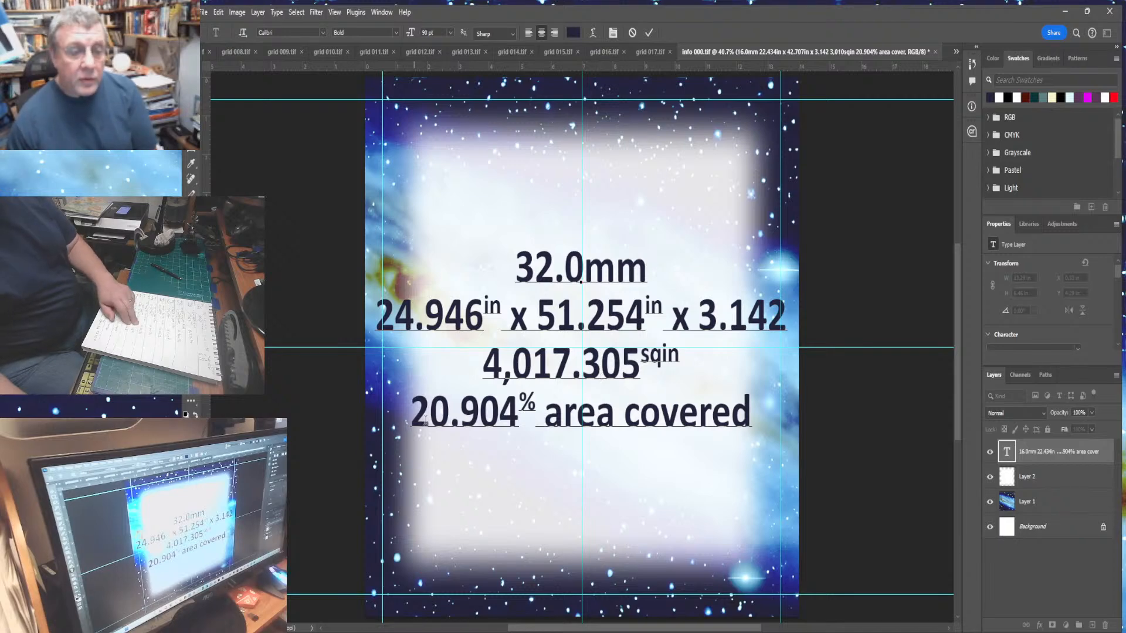
- Change the area covered percentage to 27.897
drag(431, 416, 513, 418)
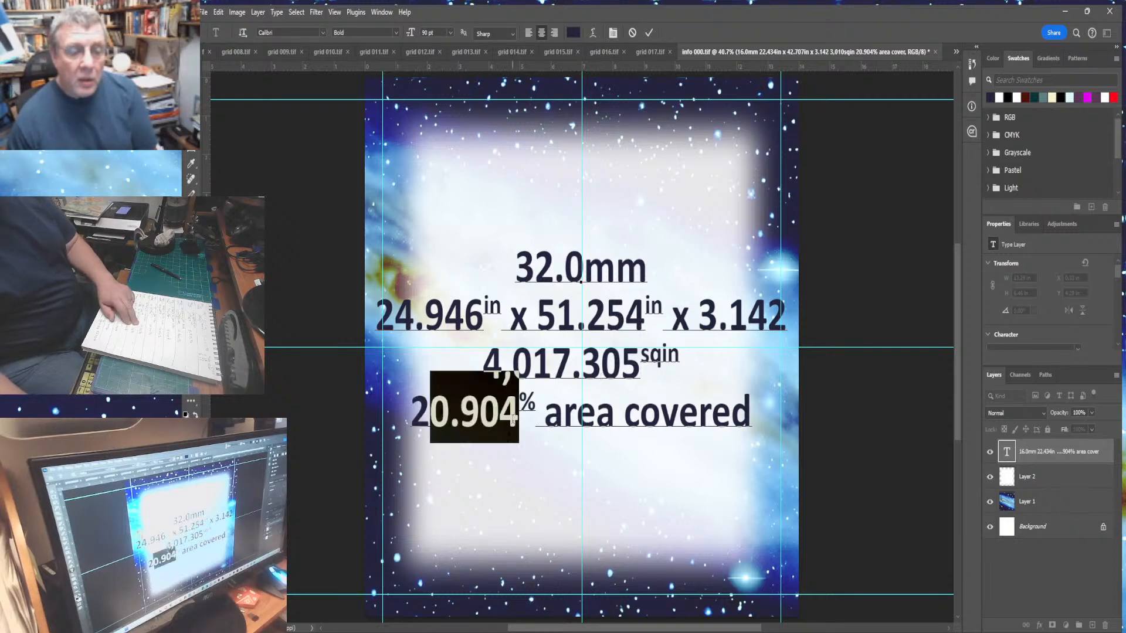
text(7)
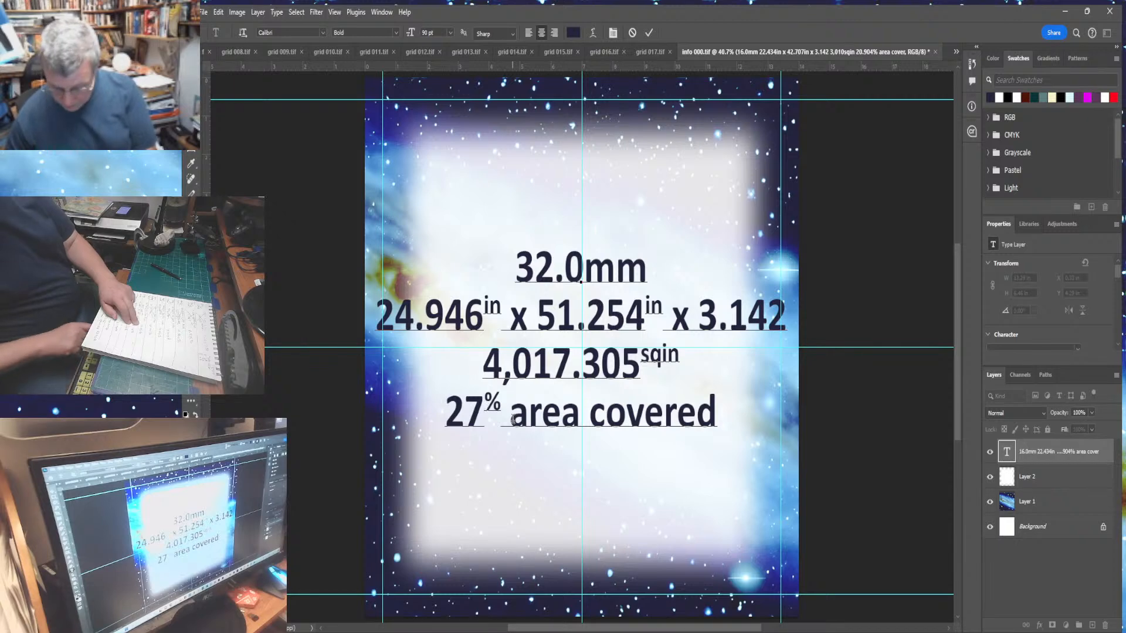
text(.89)
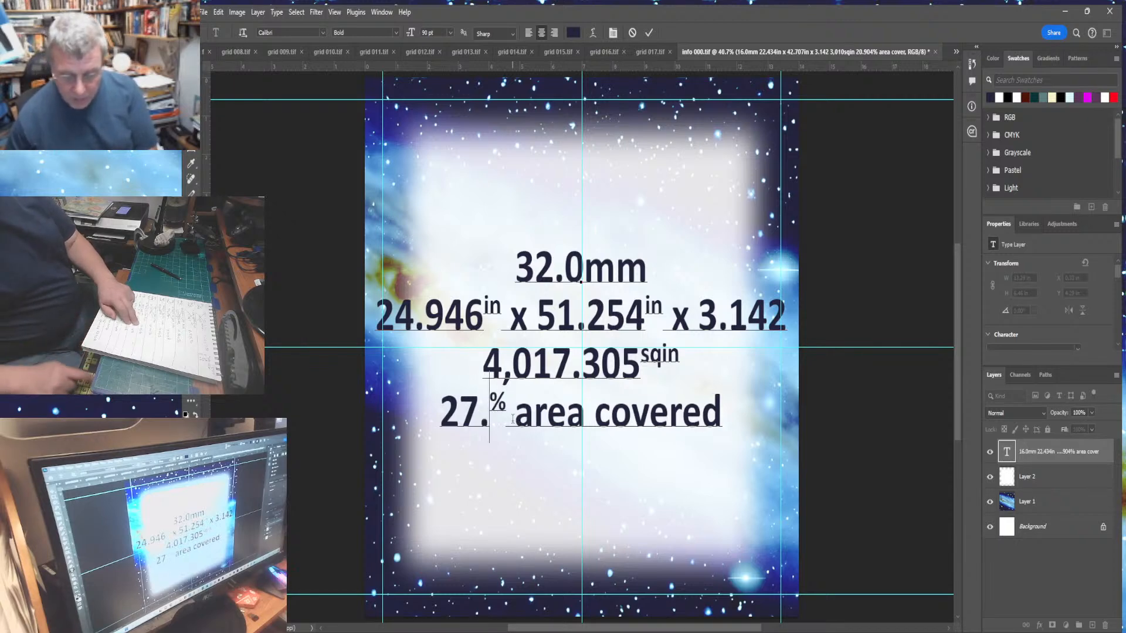
text(7)
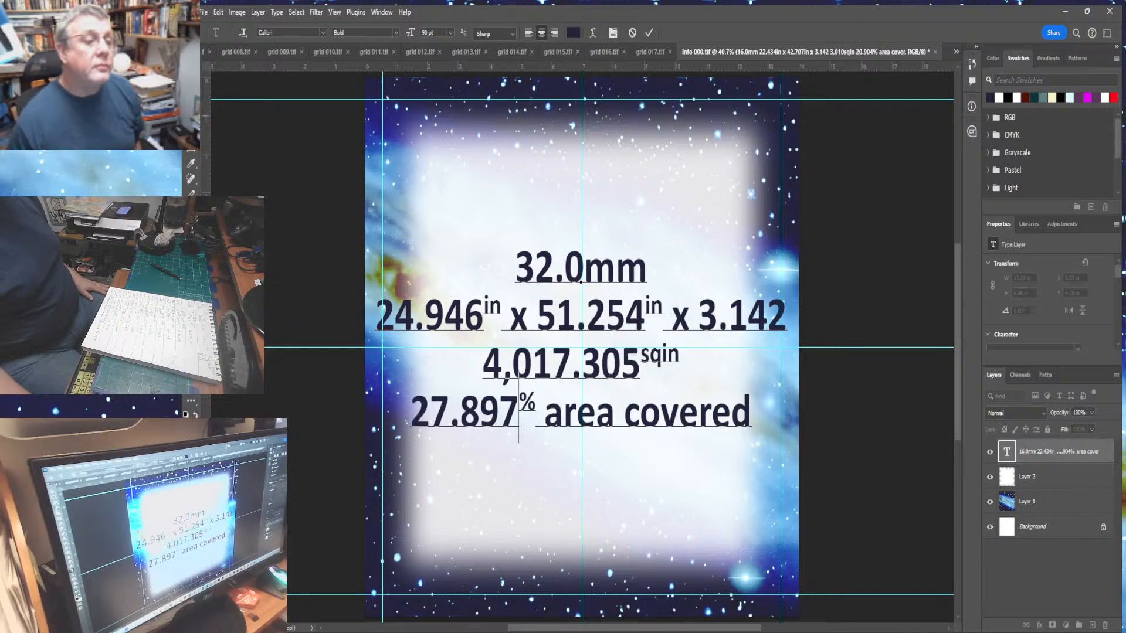
- Commit the text edit and add a new empty layer above Layer 2
click(190, 117)
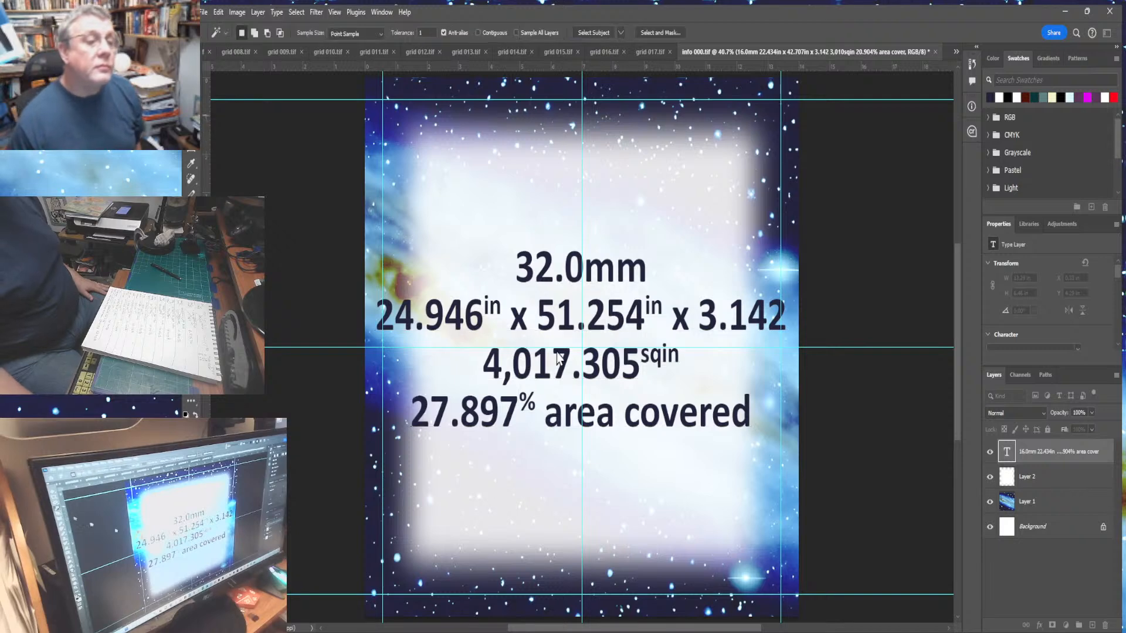
click(520, 324)
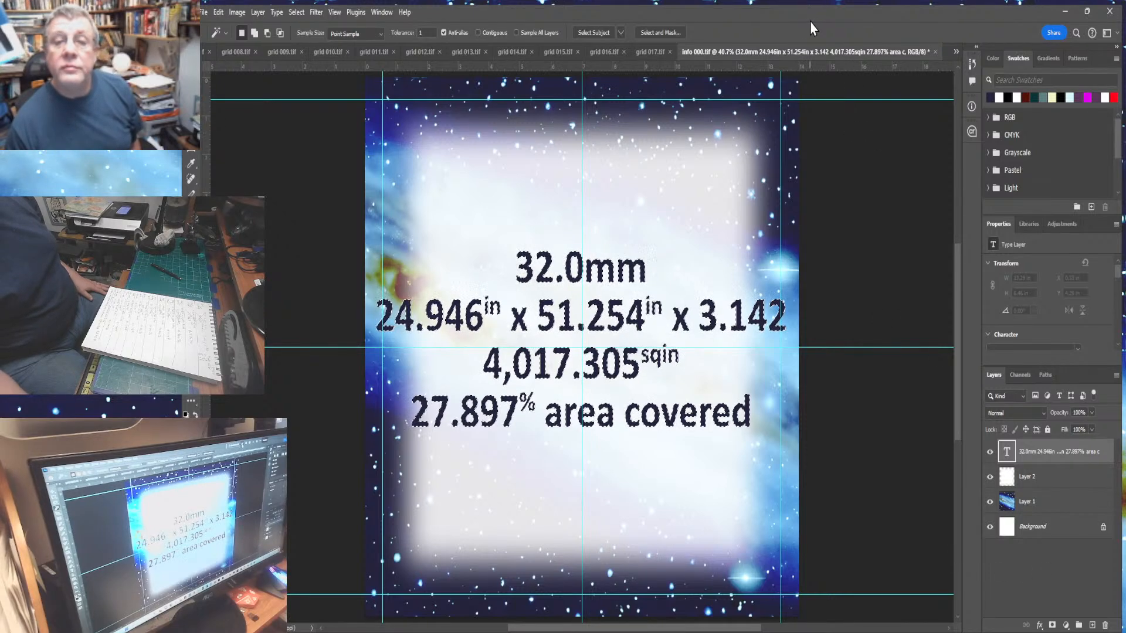
click(1065, 477)
click(1092, 626)
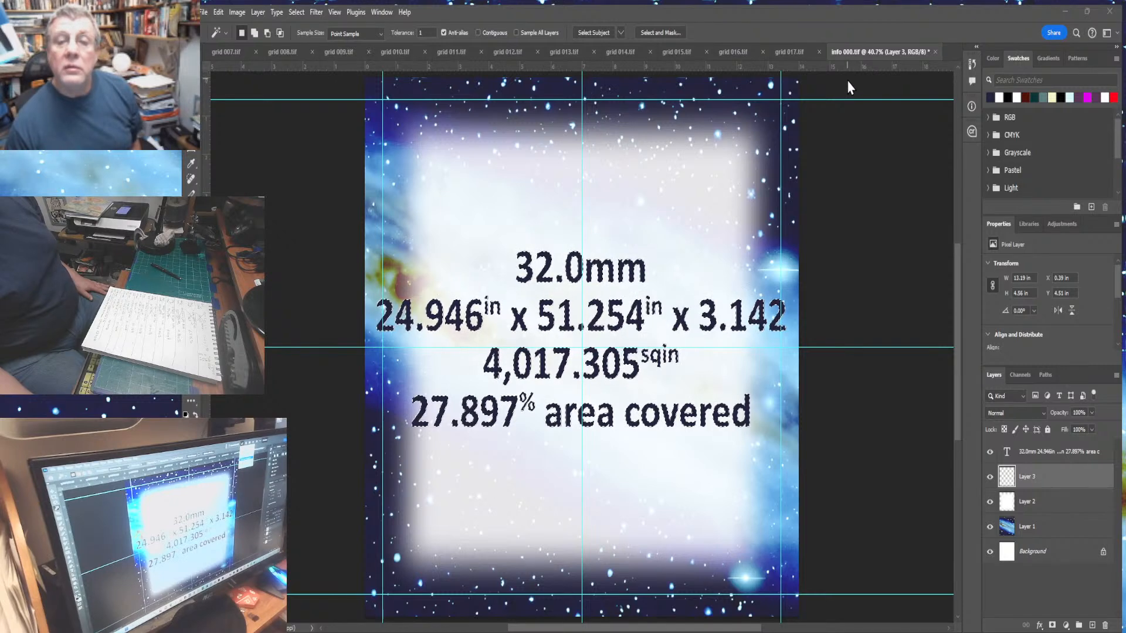
click(889, 129)
click(926, 145)
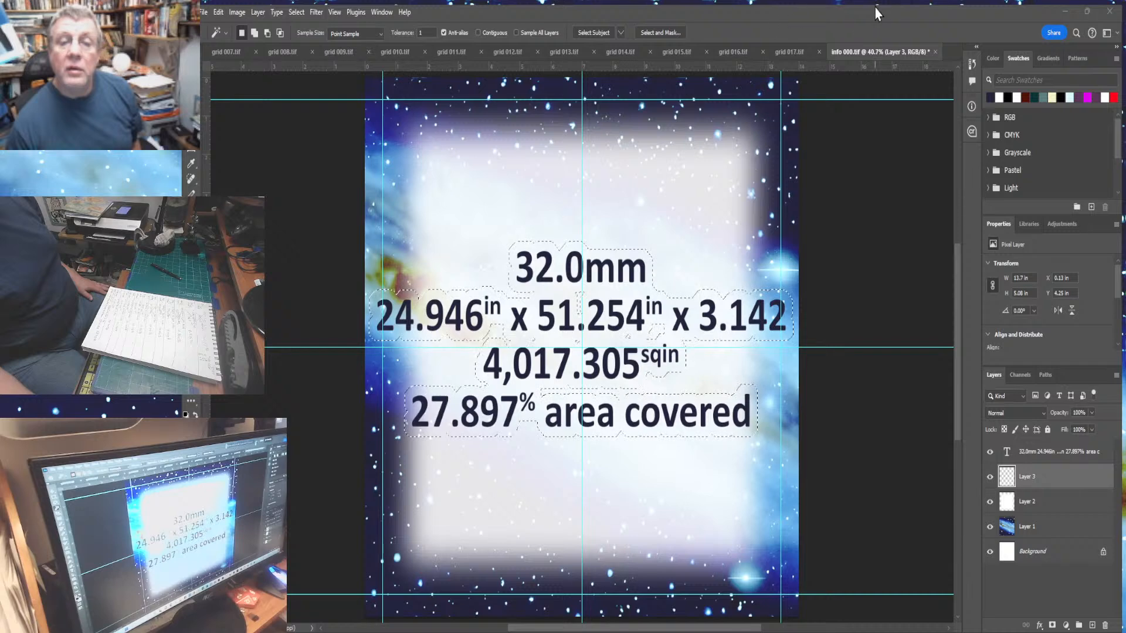
click(862, 213)
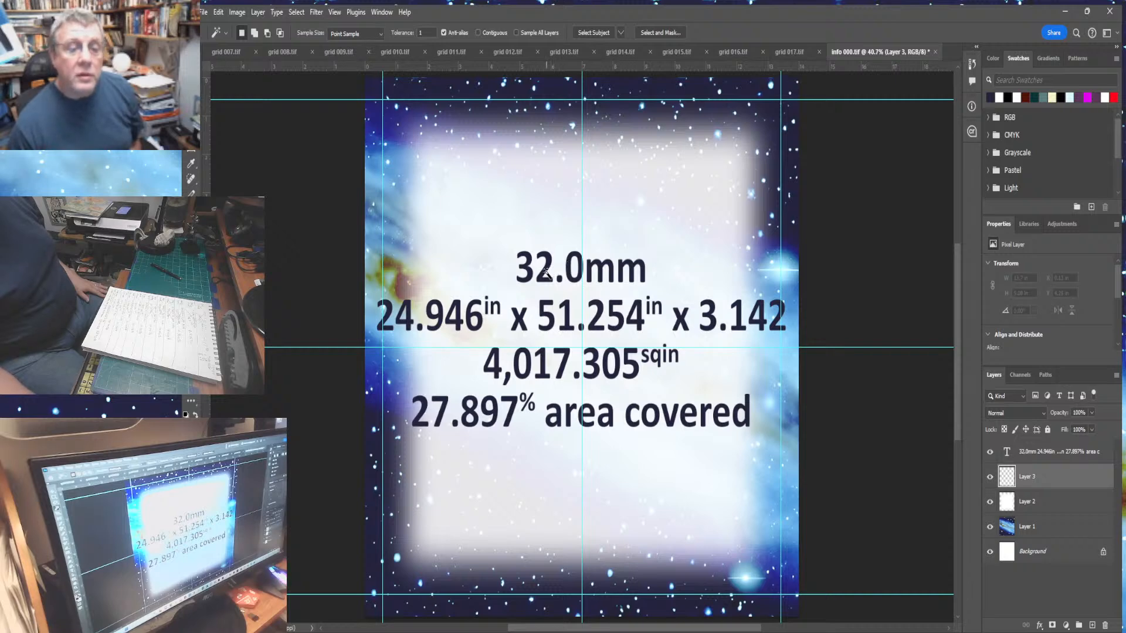
- Load a selection around the lettering of the text layer while Layer 3 is active
key(ctrl+a)
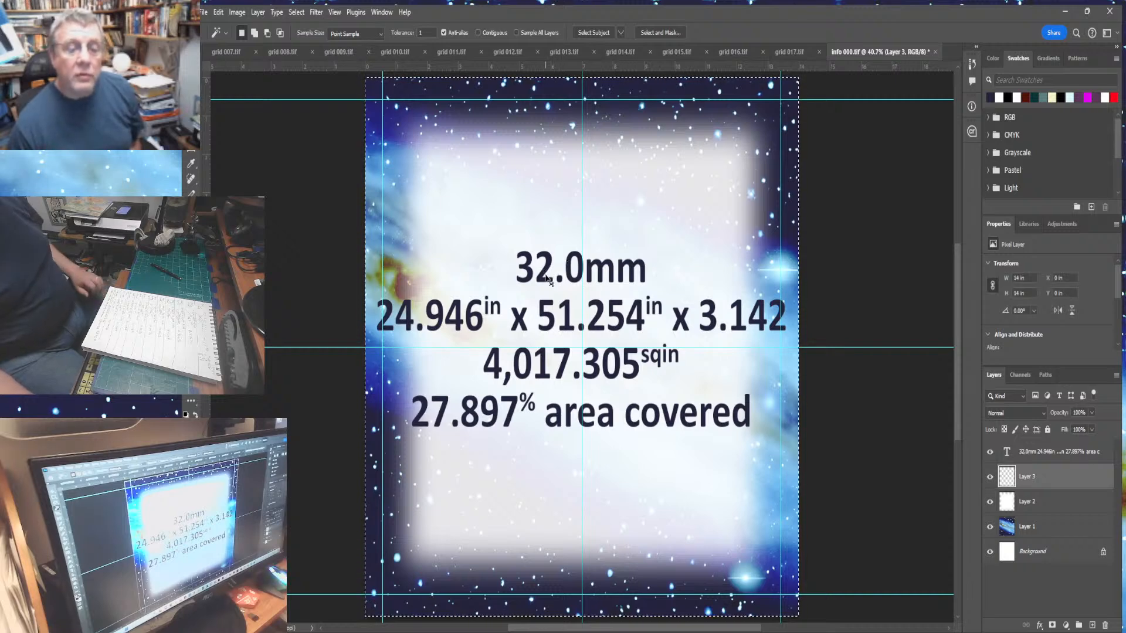
click(1071, 457)
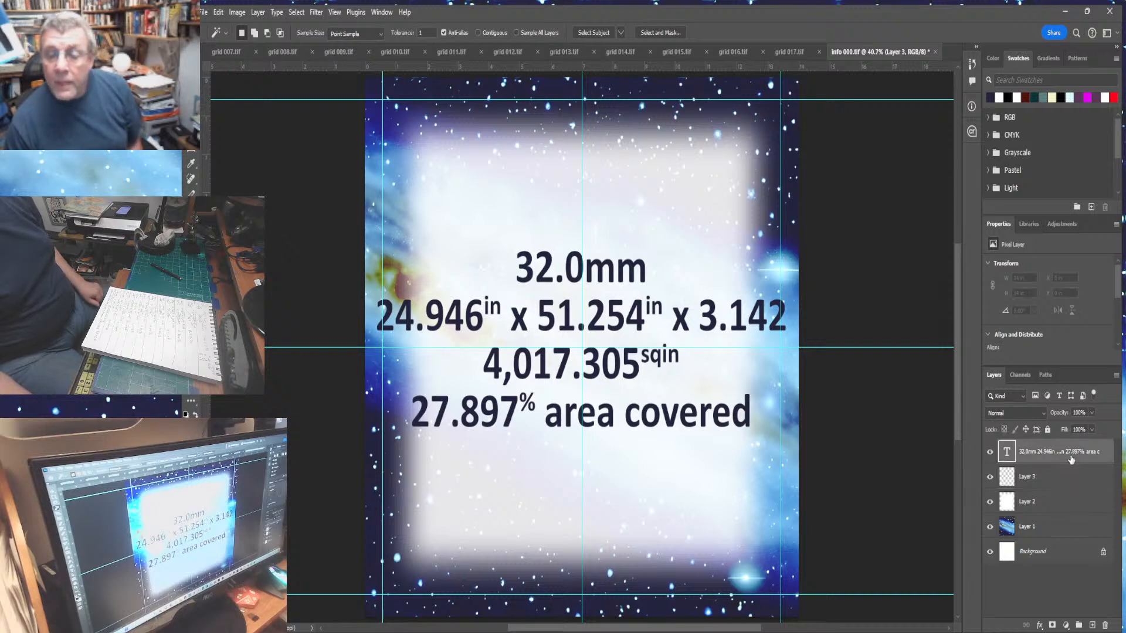
ctrl+click(1006, 451)
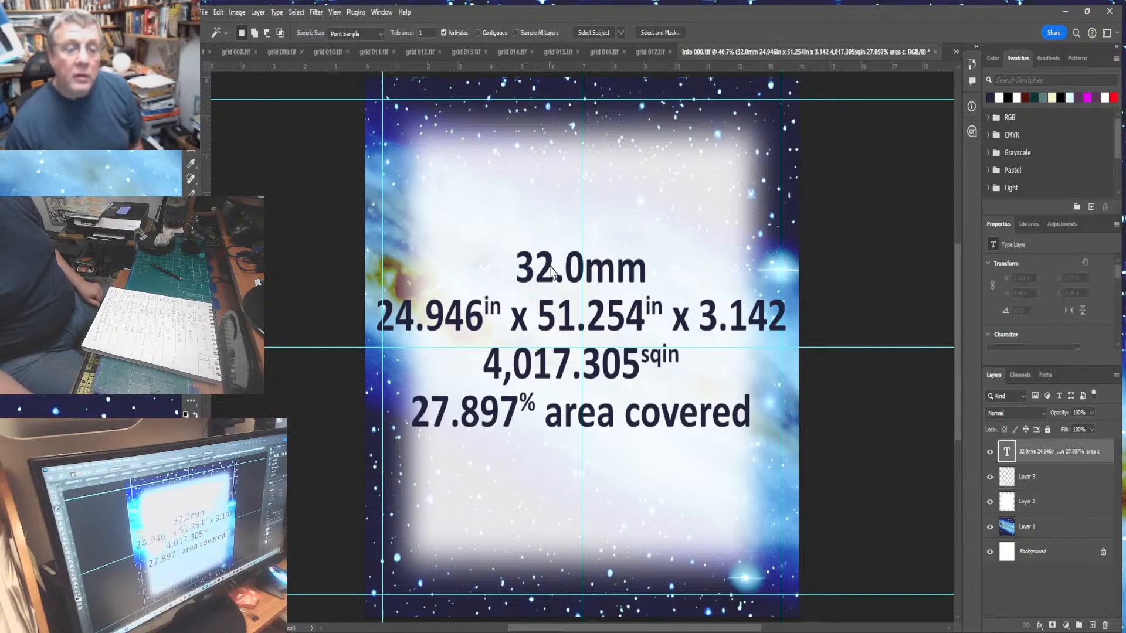
click(1060, 483)
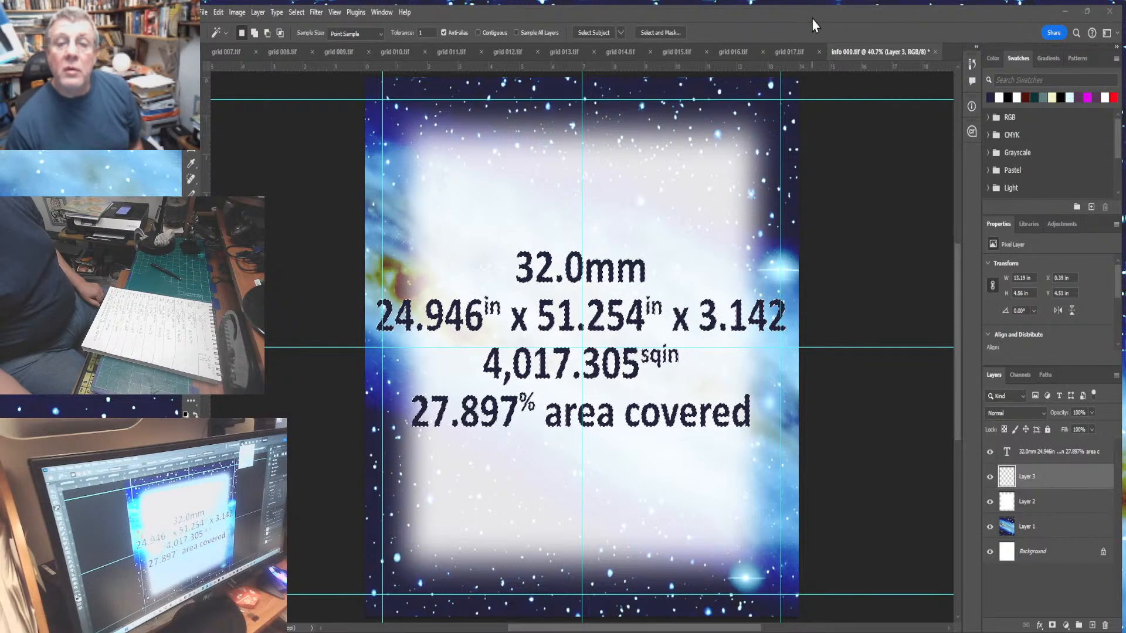
click(828, 77)
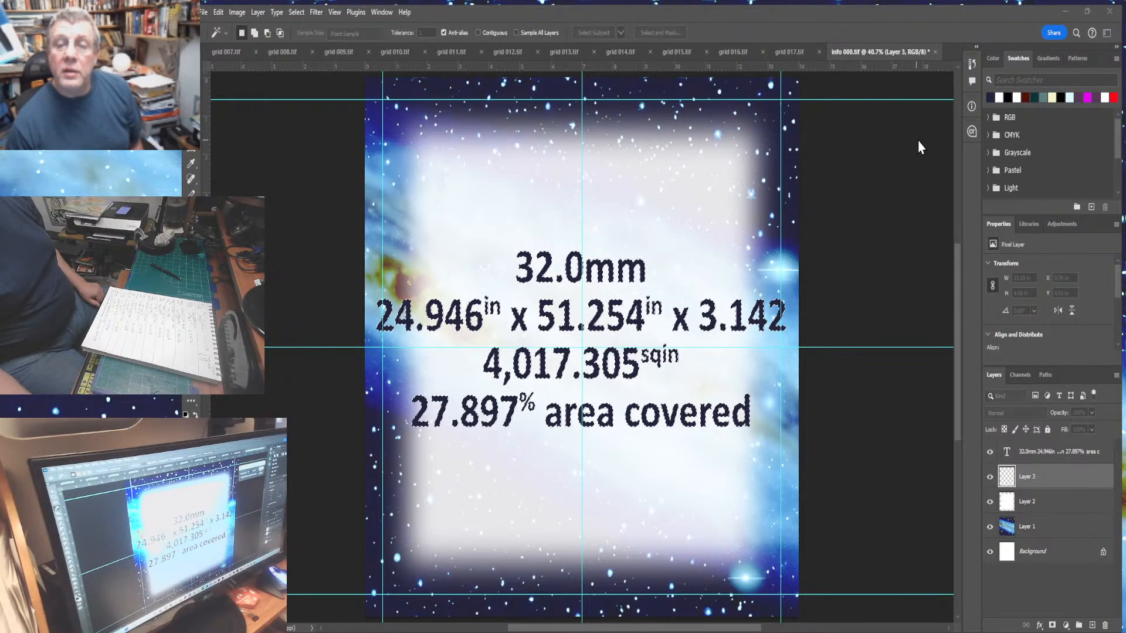
key(Return)
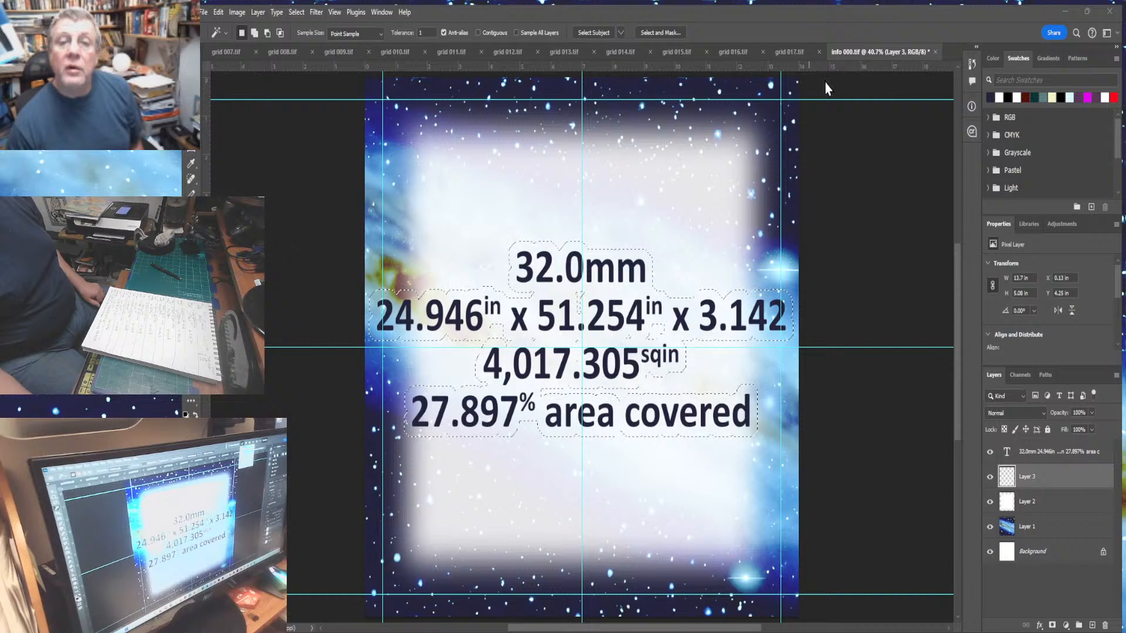
- Fill the enlarged text-shaped selection on Layer 3 to create a backing behind the lettering, then deselect
key(shift+F5)
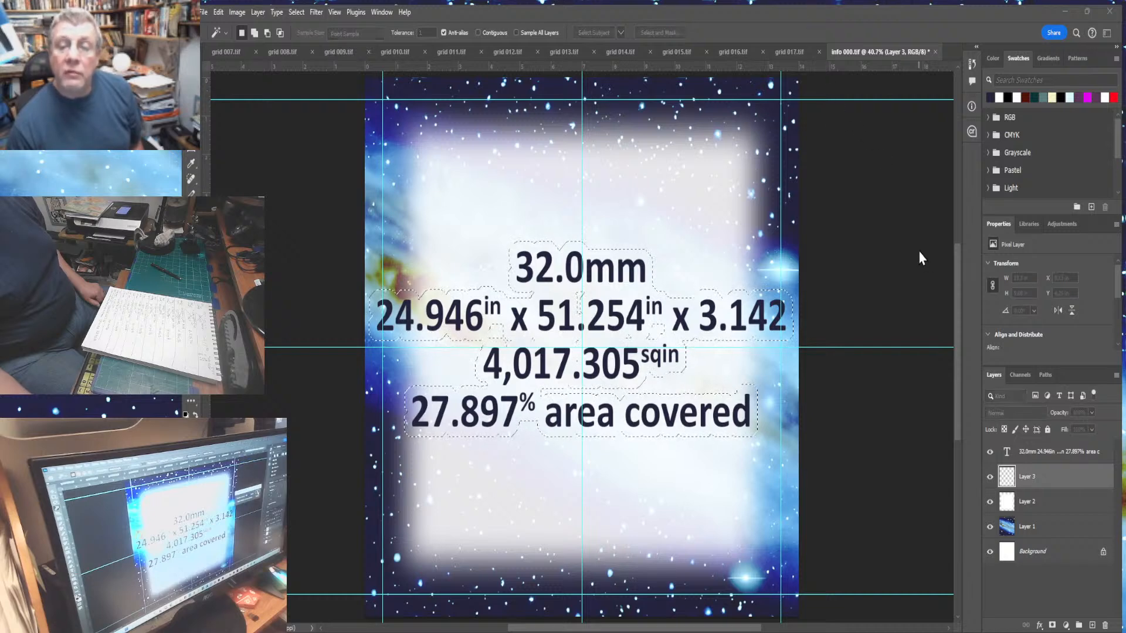
key(Return)
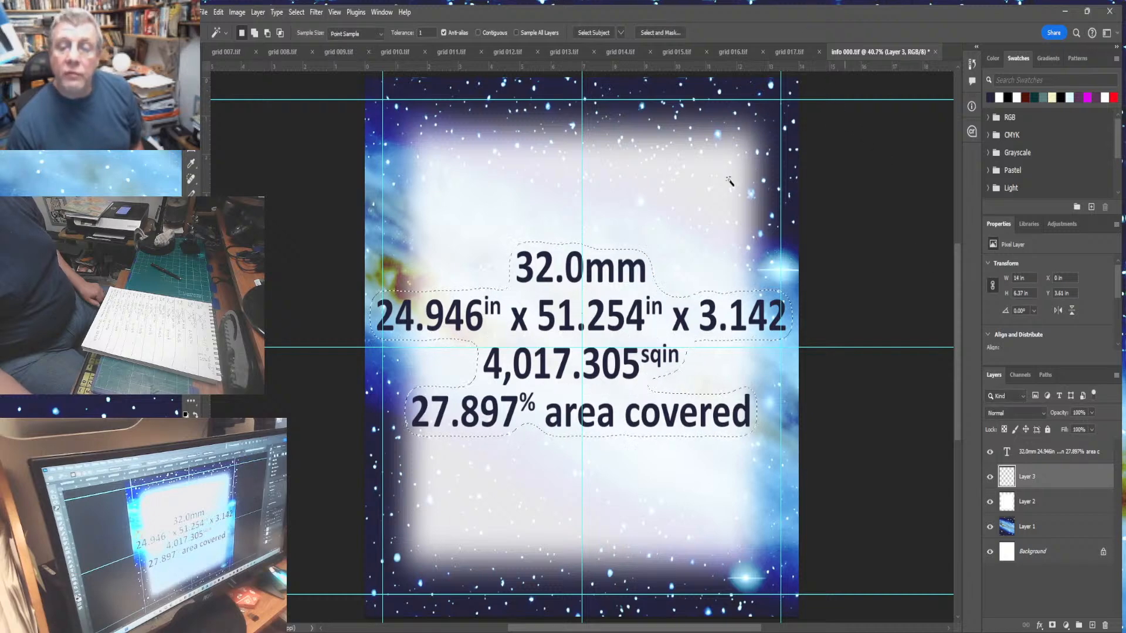
click(221, 14)
click(234, 211)
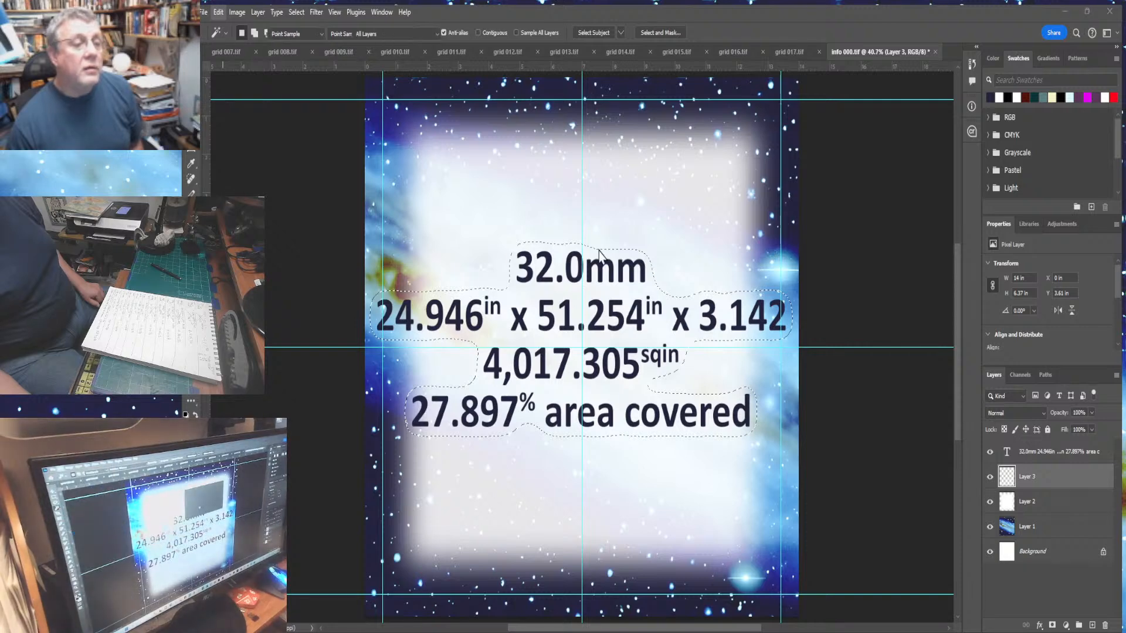
click(708, 167)
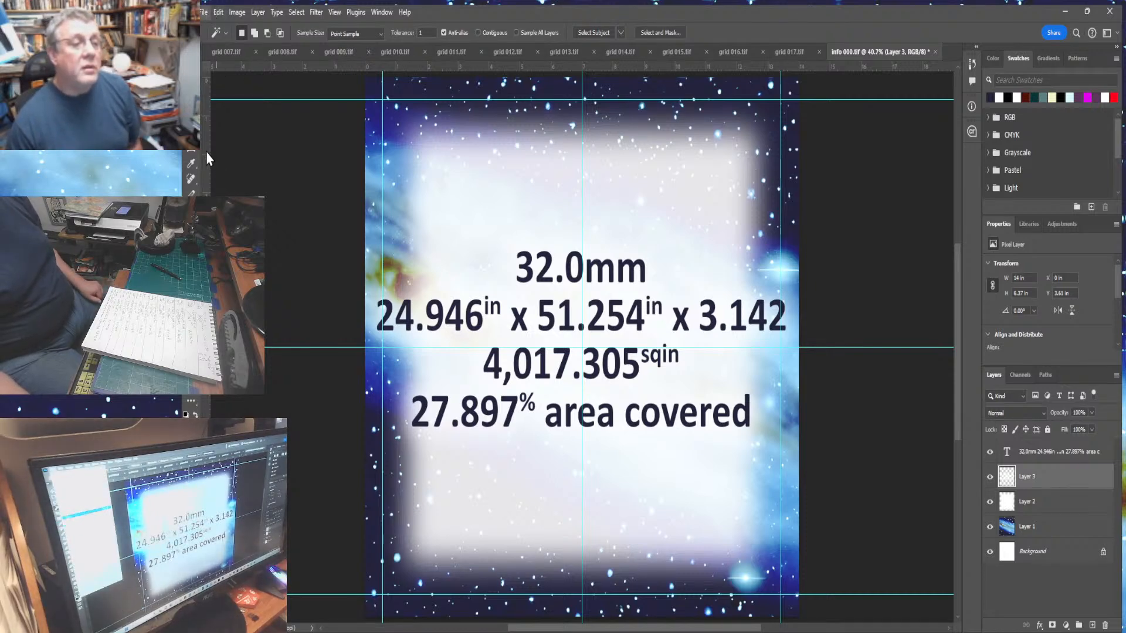
- Save the info panel, then flatten it with everything selected to copy its merged contents and undo the flatten
key(ctrl+s)
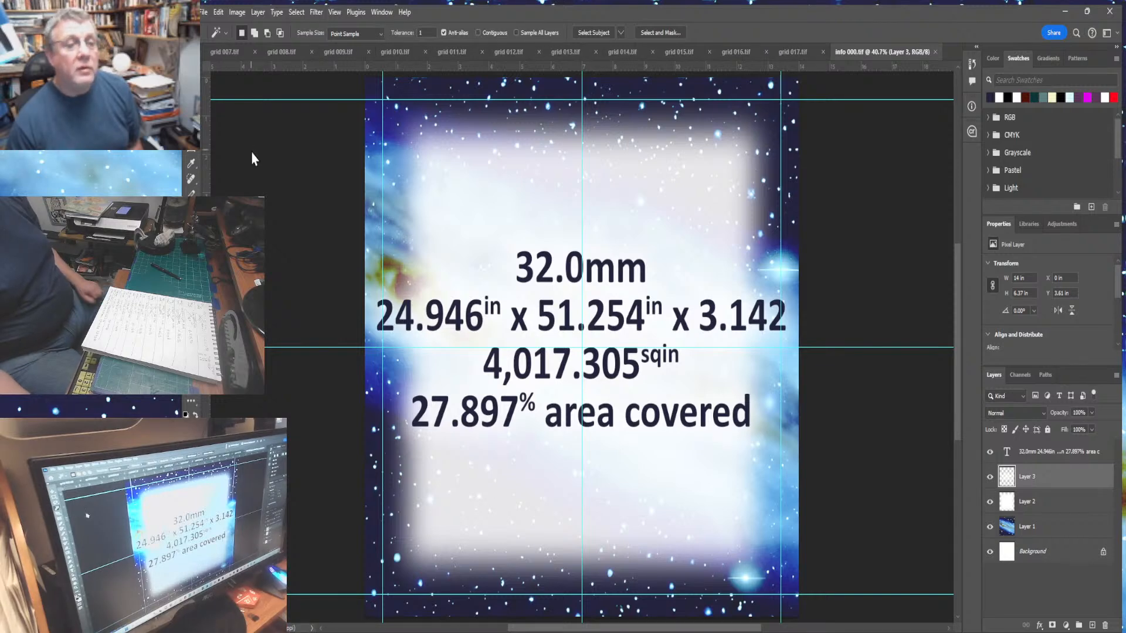
key(ctrl+a)
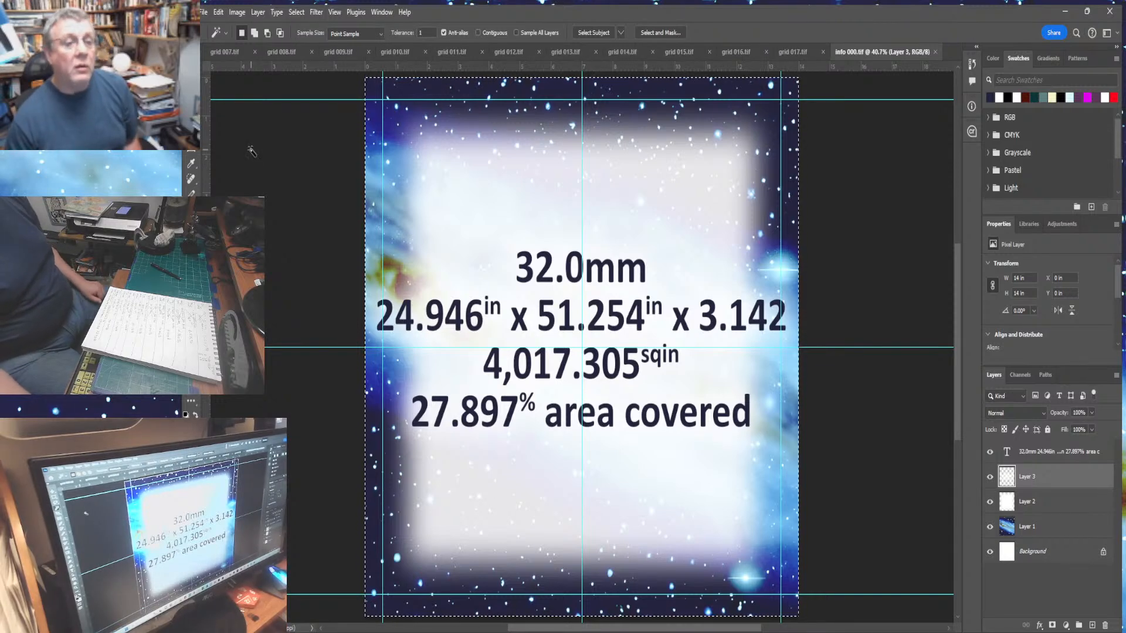
click(263, 12)
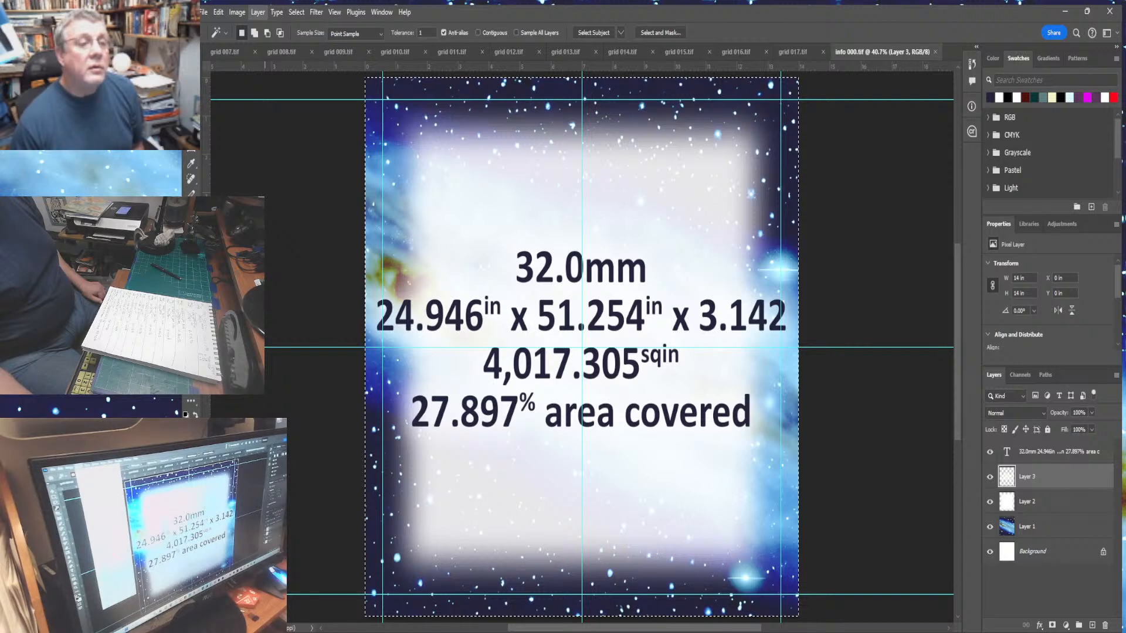
click(264, 556)
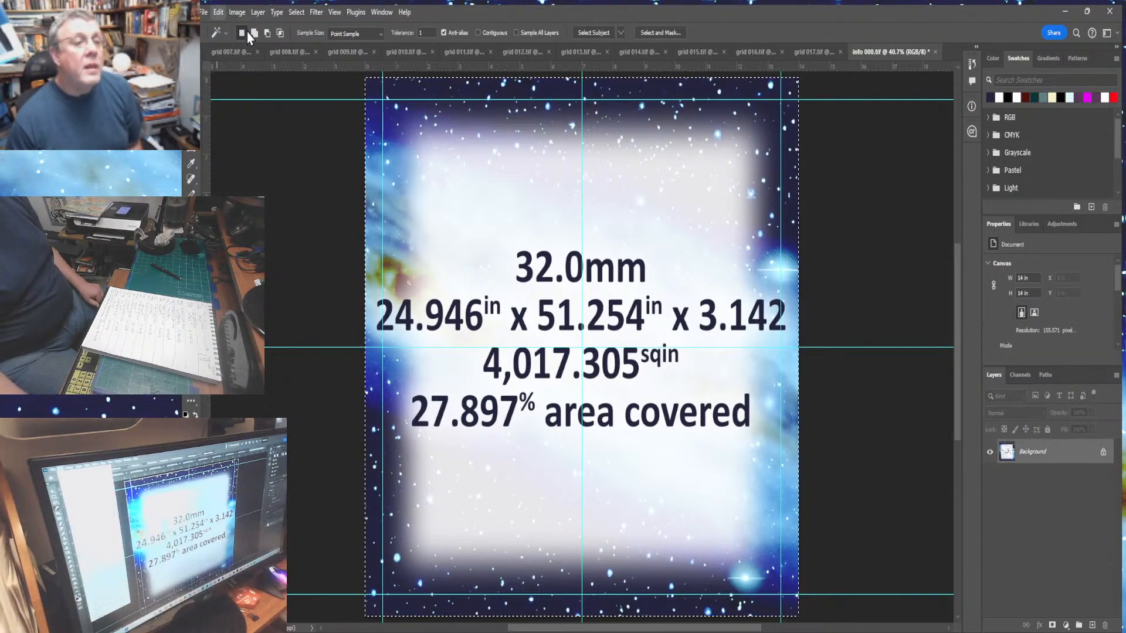
key(ctrl+z)
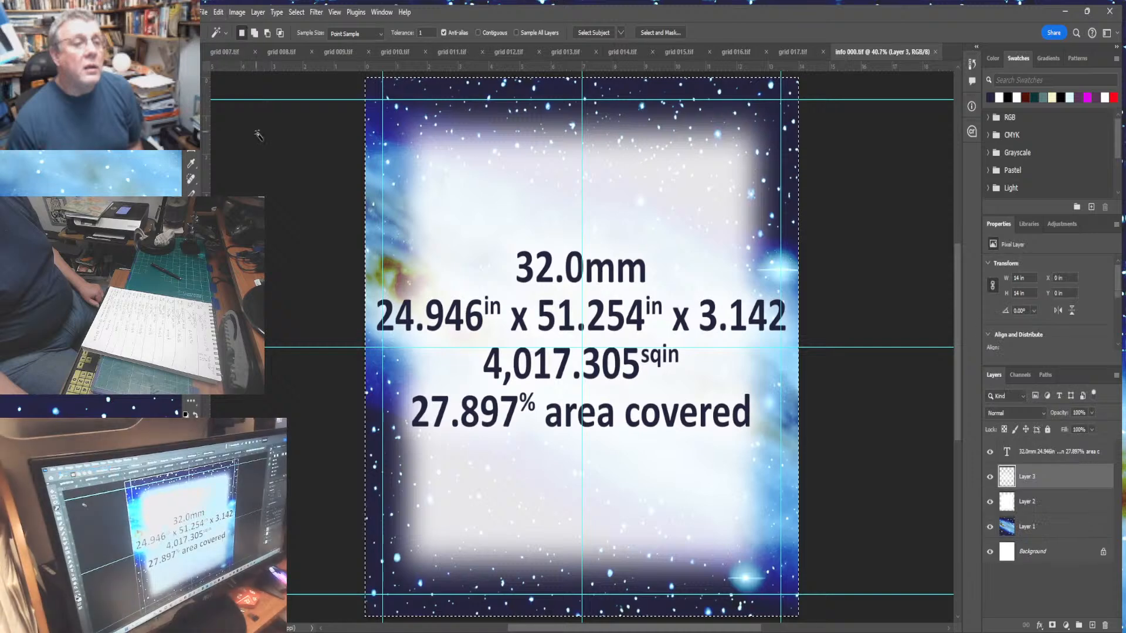
- Switch to grid 007 and extend its canvas to 240 in tall, adding space above the grid
click(230, 55)
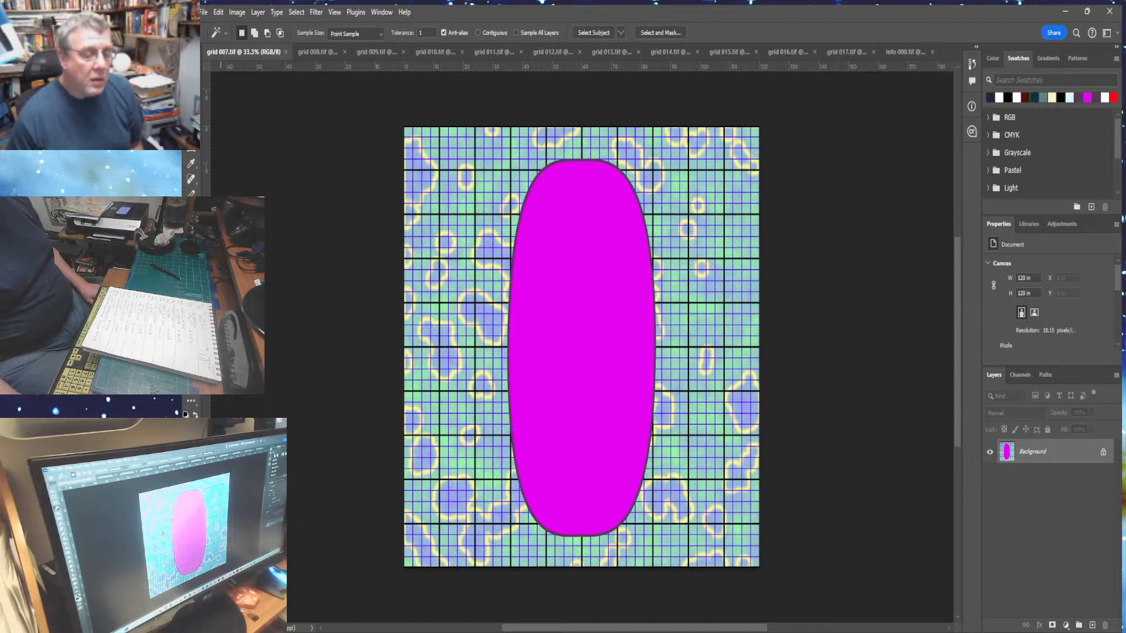
key(ctrl+minus)
key(ctrl+minus)
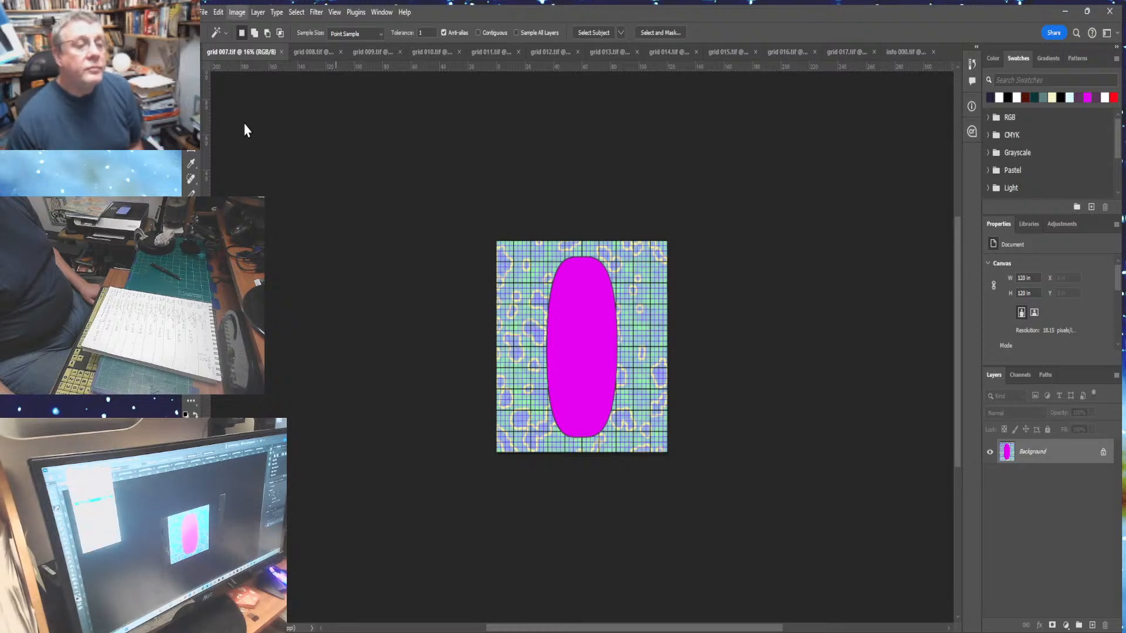
key(ctrl+alt+c)
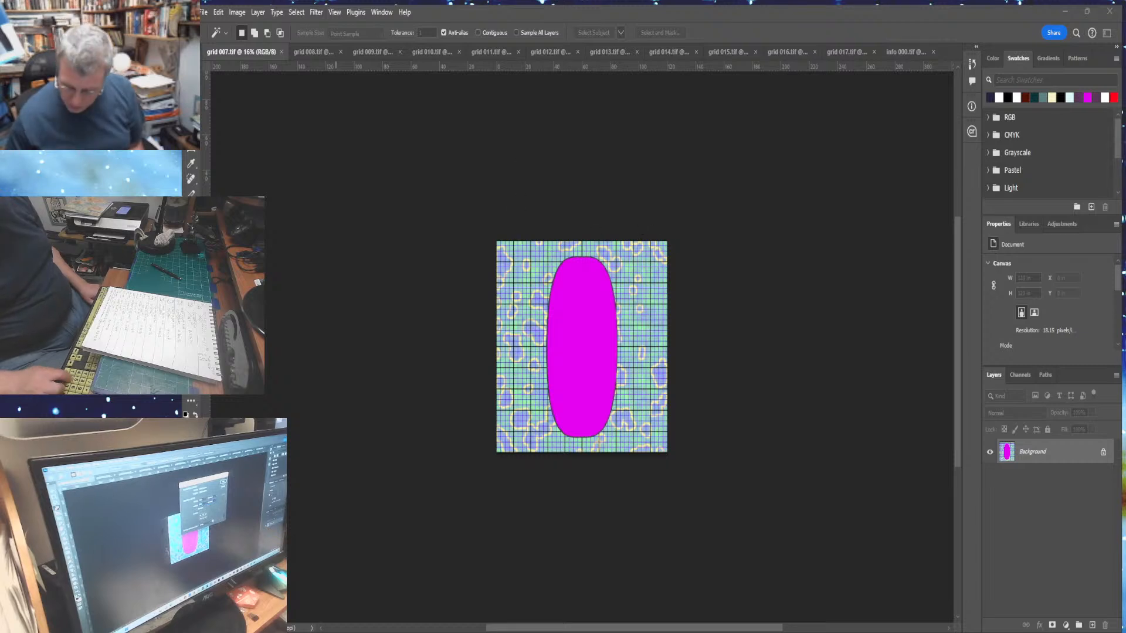
key(Return)
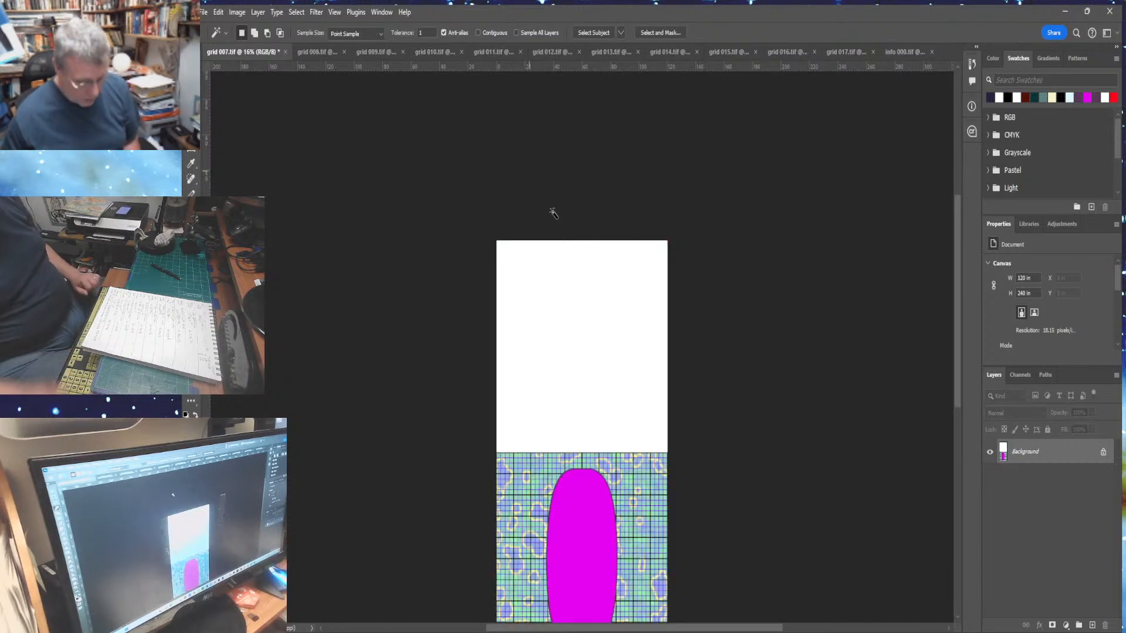
- Paste the info panel into the empty space above the grid and fit the image on screen
click(212, 13)
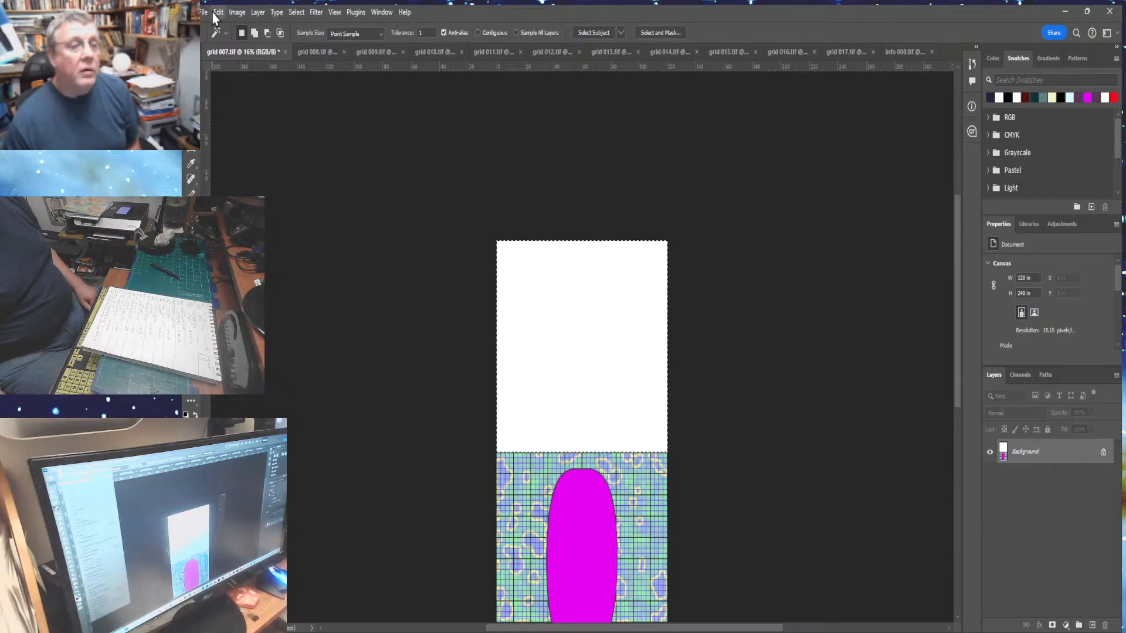
mouse_move(229, 138)
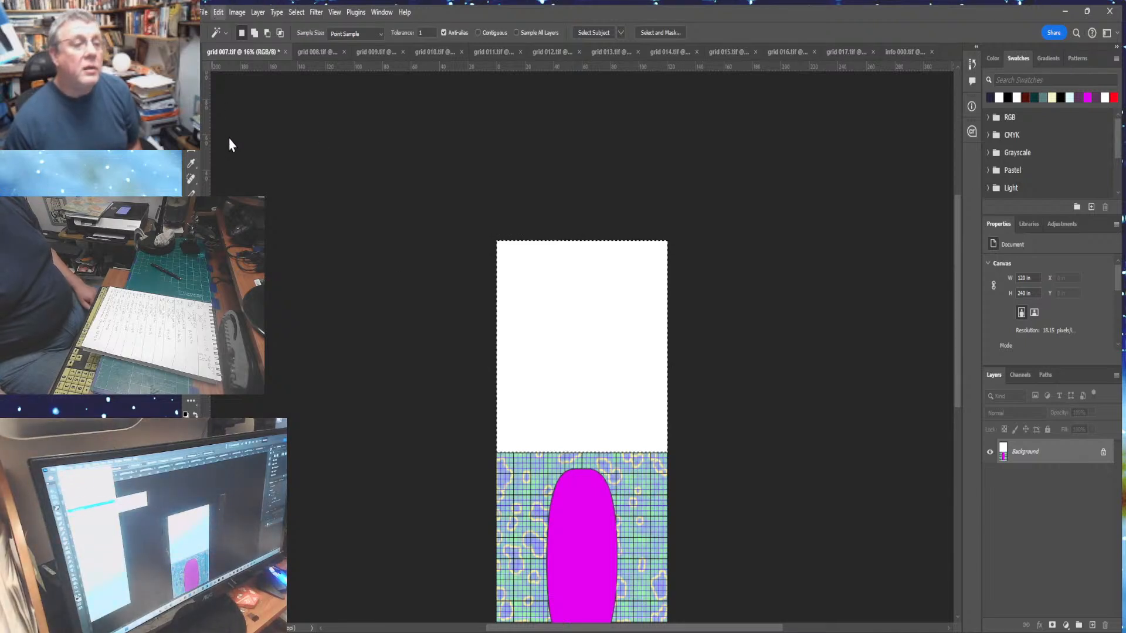
click(354, 154)
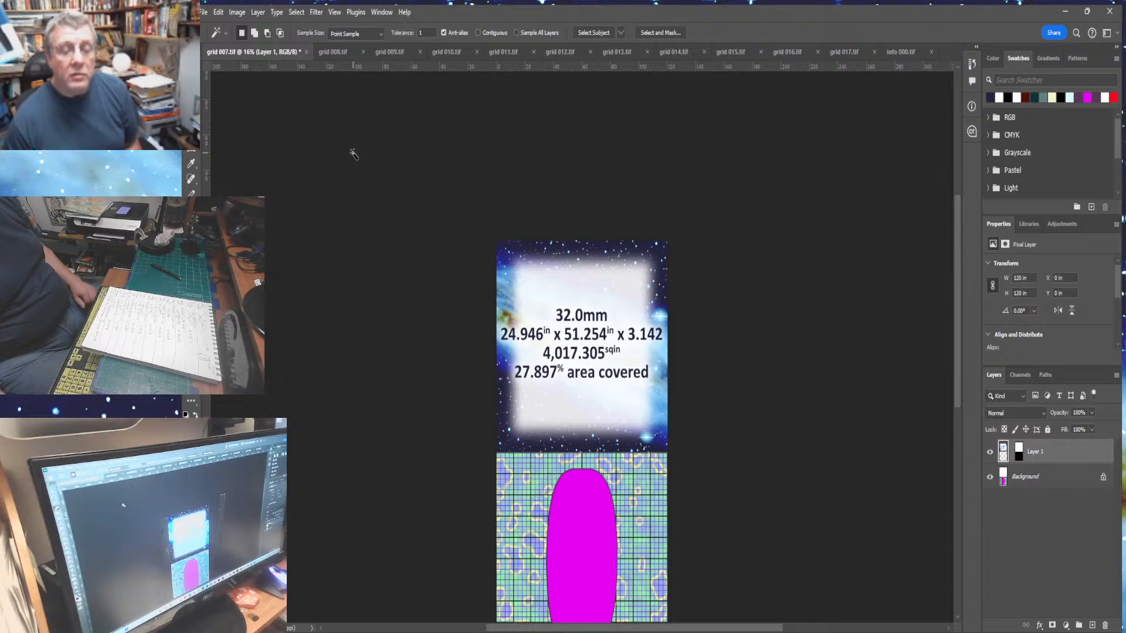
key(ctrl+0)
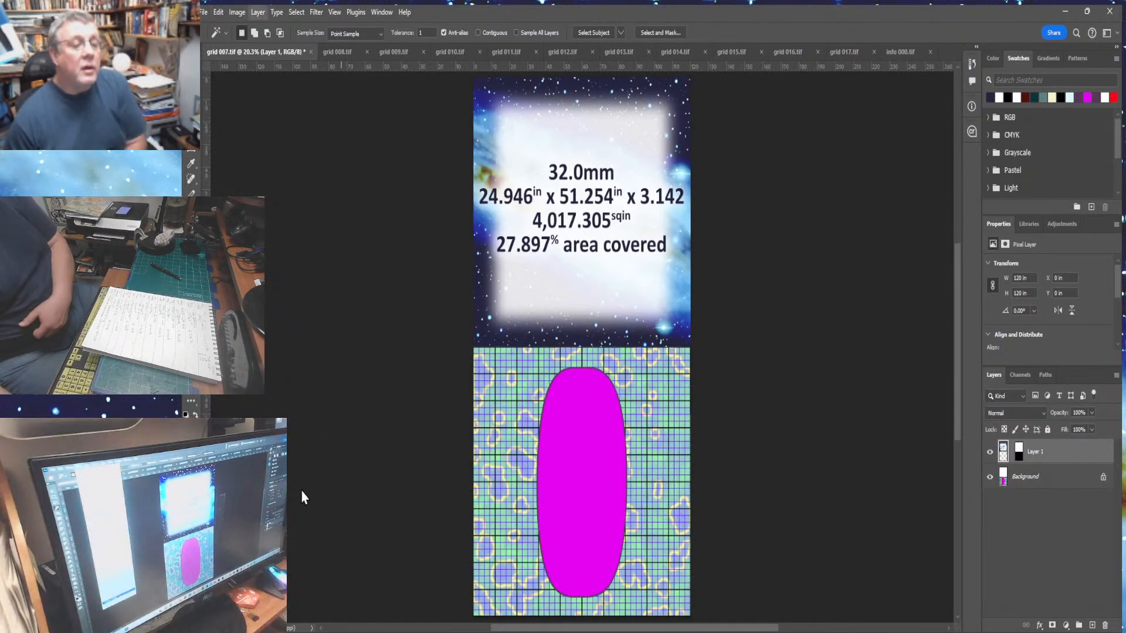
- Merge the pasted info panel into the grid and save the result as grid 007 final.tif
key(ctrl+e)
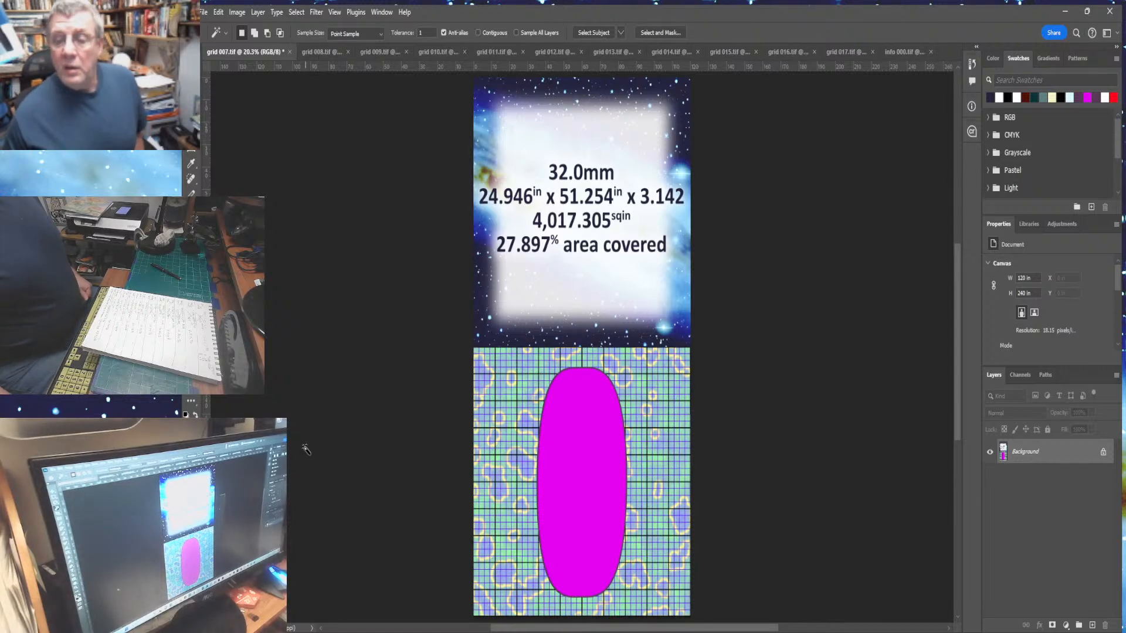
click(204, 12)
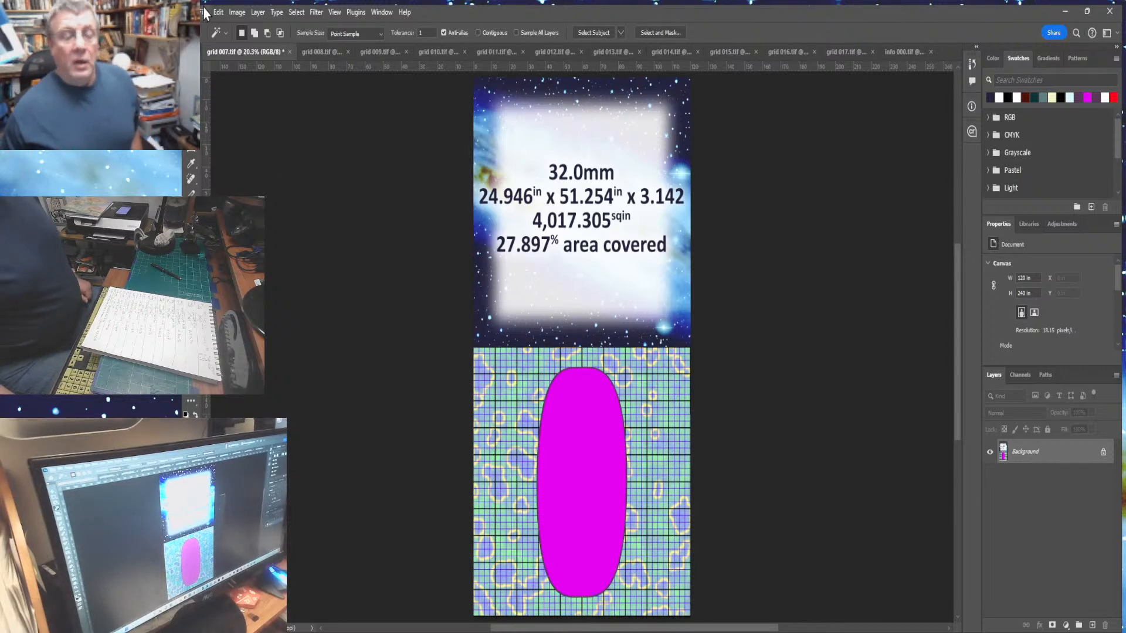
click(224, 158)
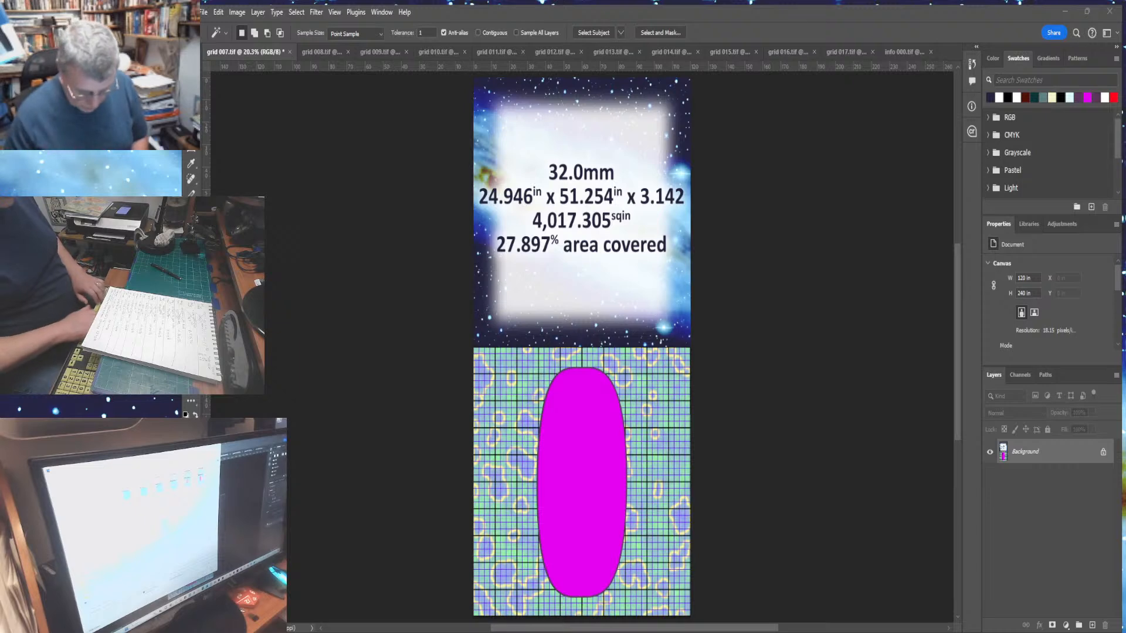
key(Return)
key(Return)
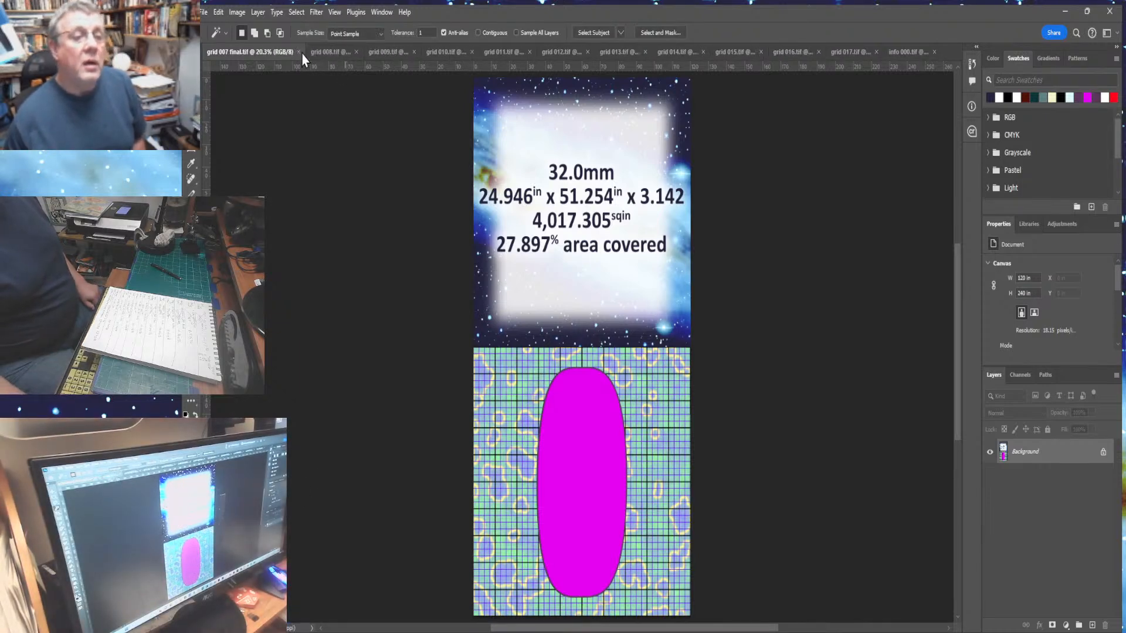
- Close the finished grid document, then on the info panel deselect and delete the Layer 3 backing
click(298, 52)
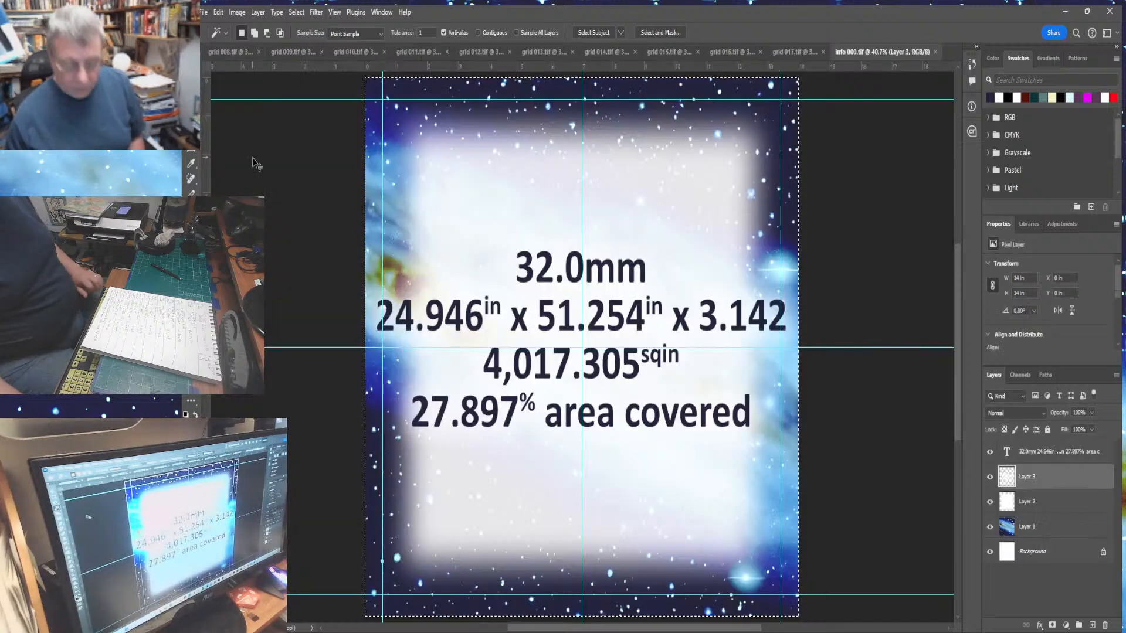
key(ctrl+d)
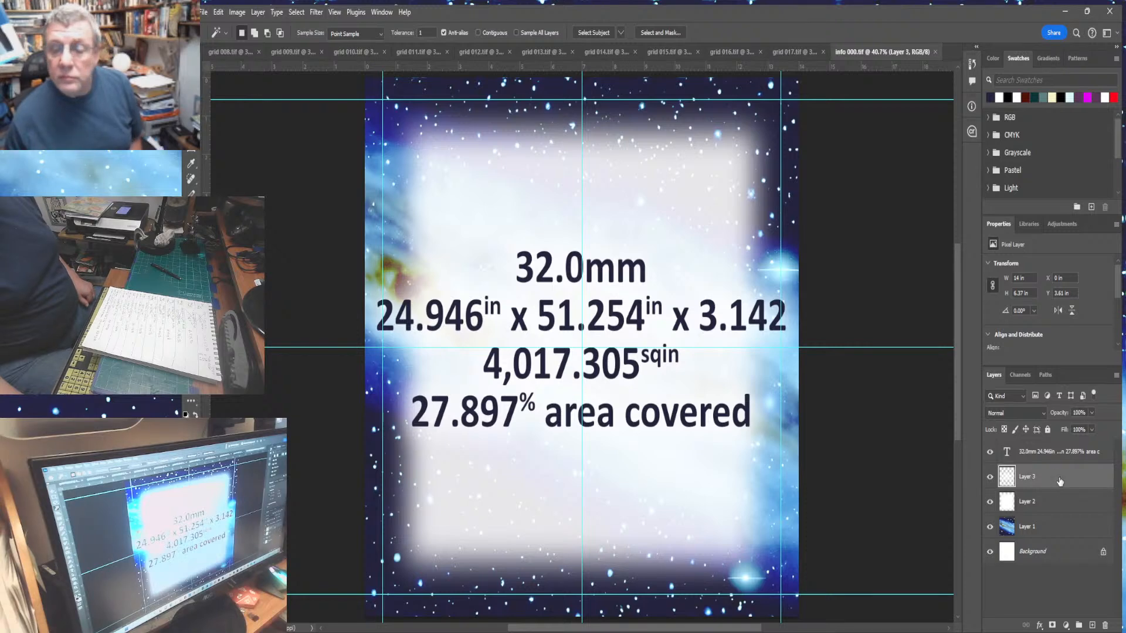
drag(1081, 513, 1107, 629)
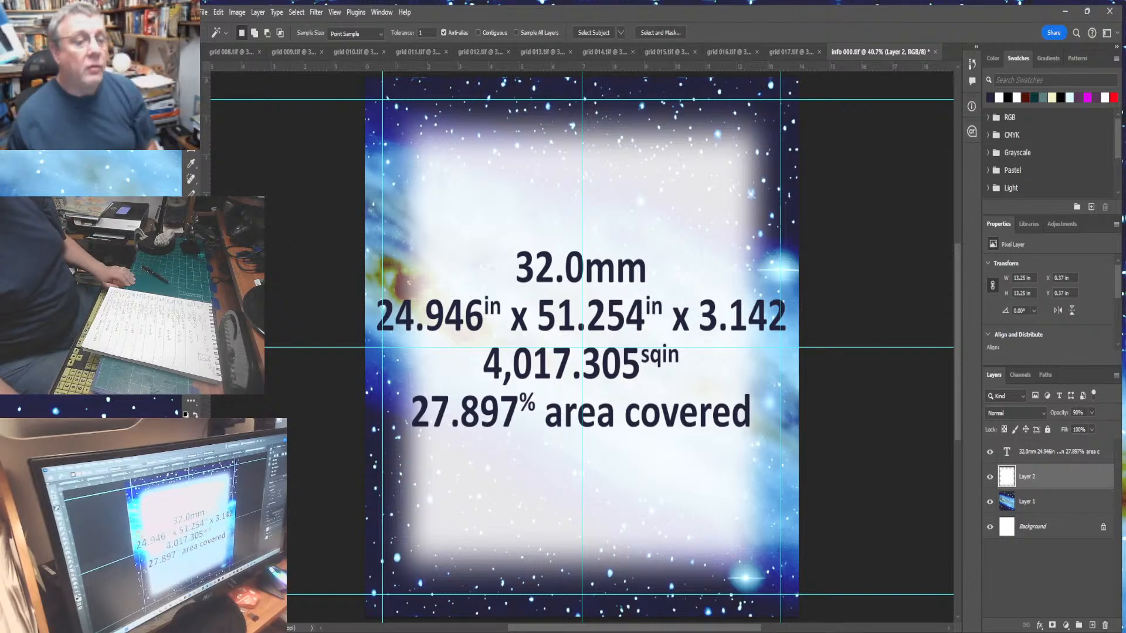
- Edit the panel text, changing the dot size to 64.0mm and the first dimension to 26.694 inches
key(t)
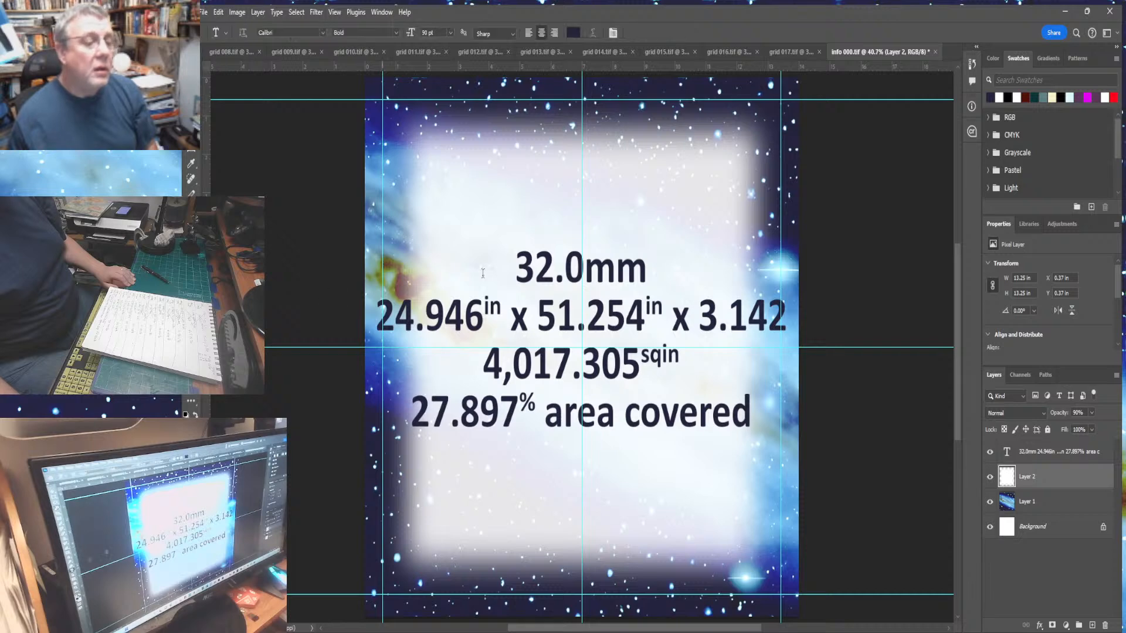
click(548, 265)
drag(547, 265, 512, 269)
text(64)
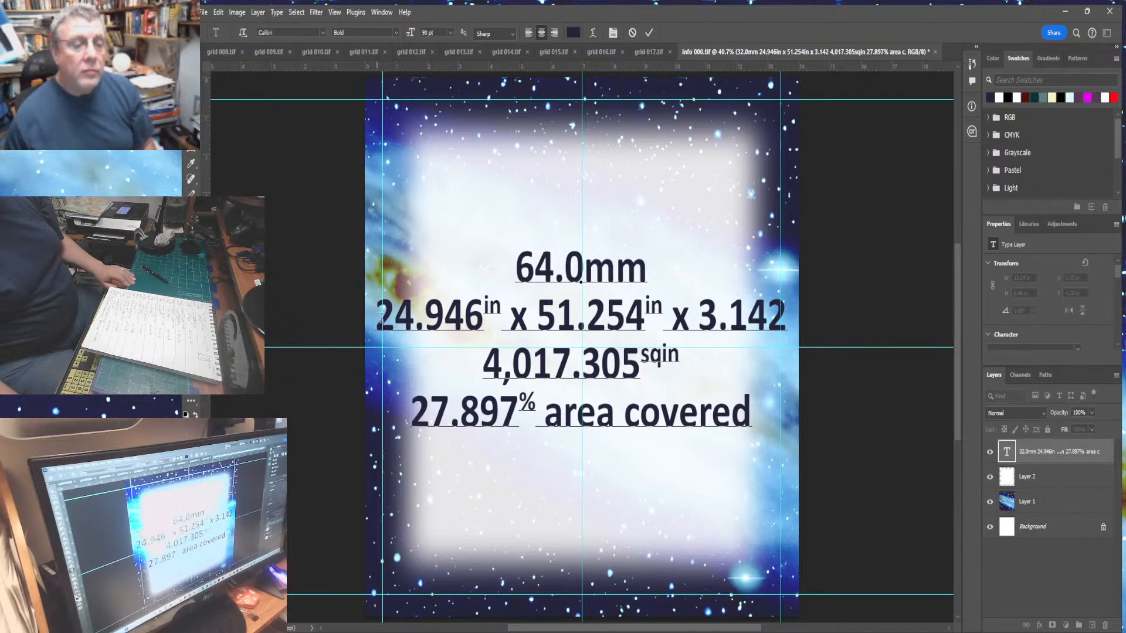
drag(376, 317, 474, 323)
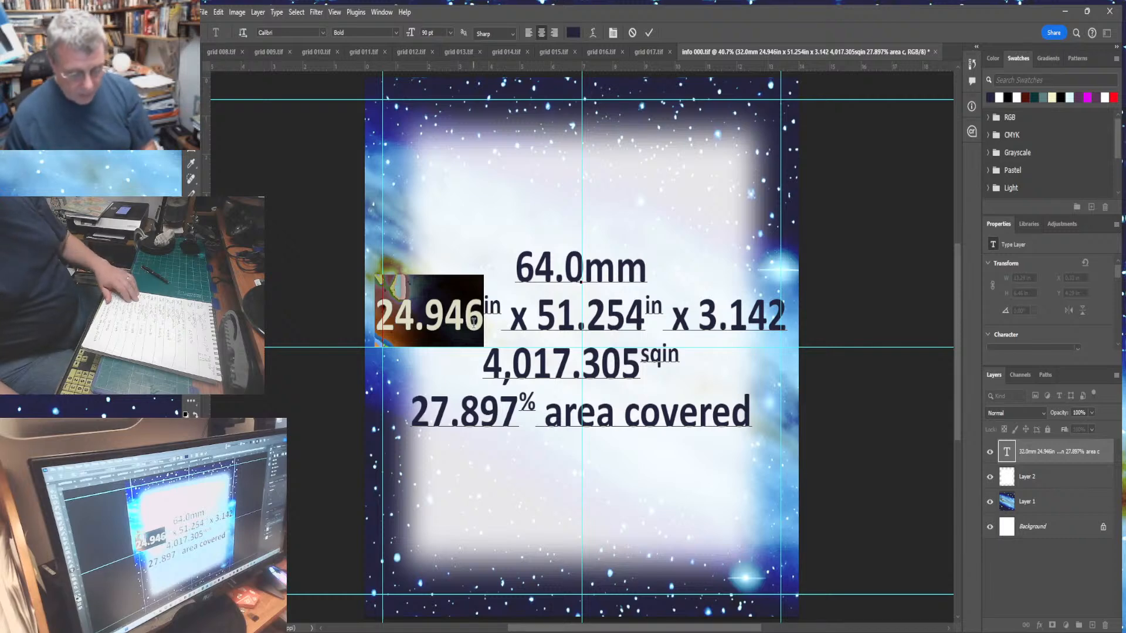
text(26.69)
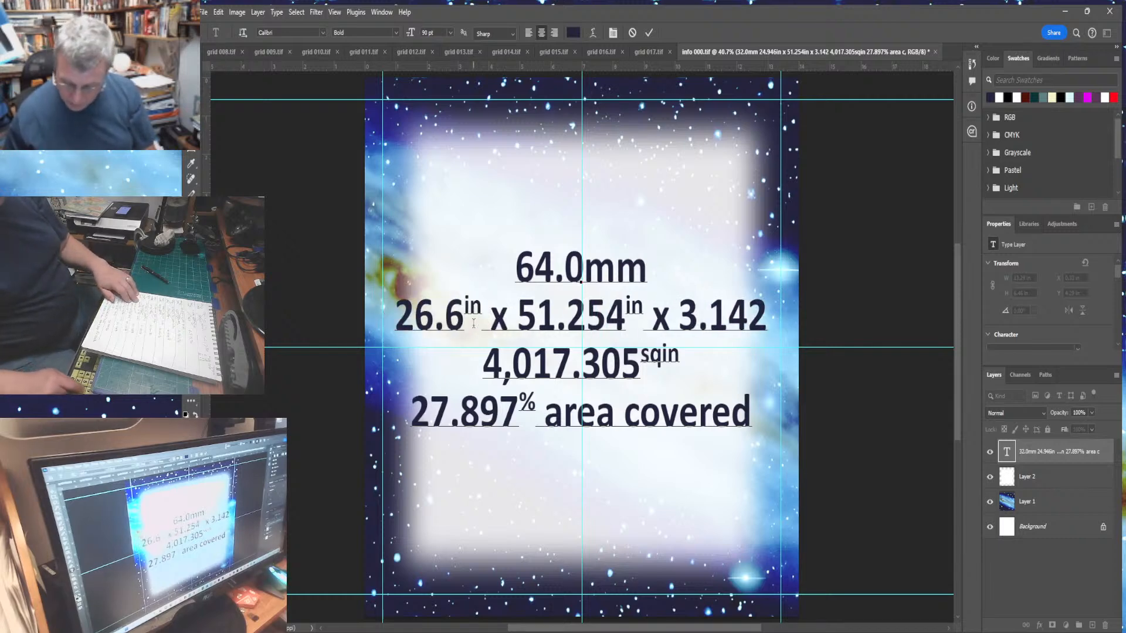
text(4)
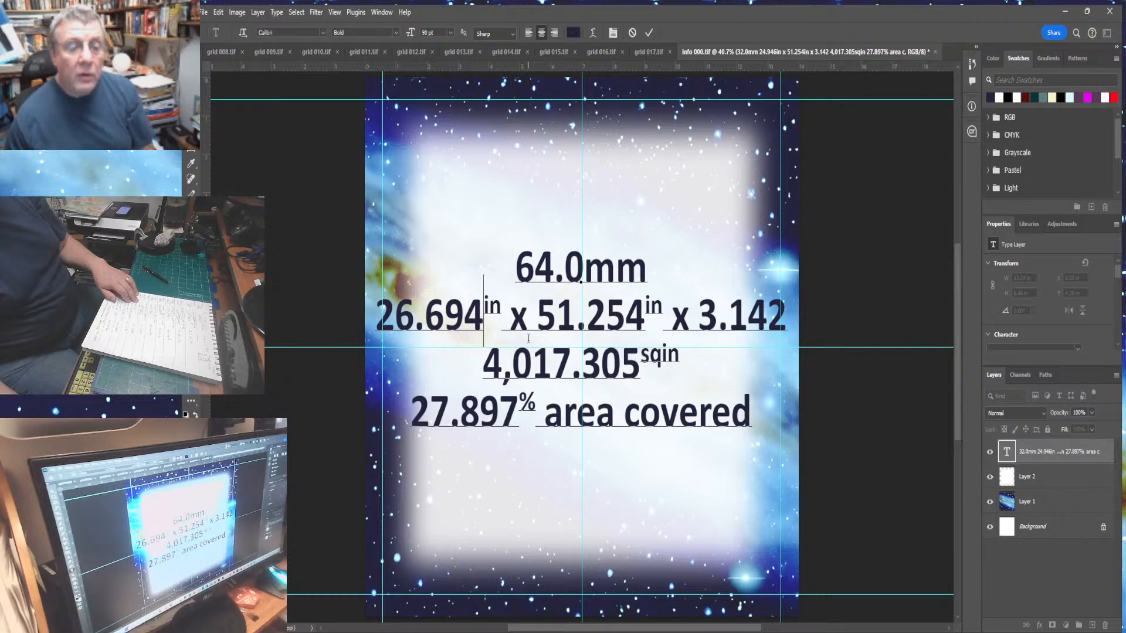
- Change the second dimension to 52.741 inches and the area to 4,423.522 square inches
drag(537, 327, 640, 324)
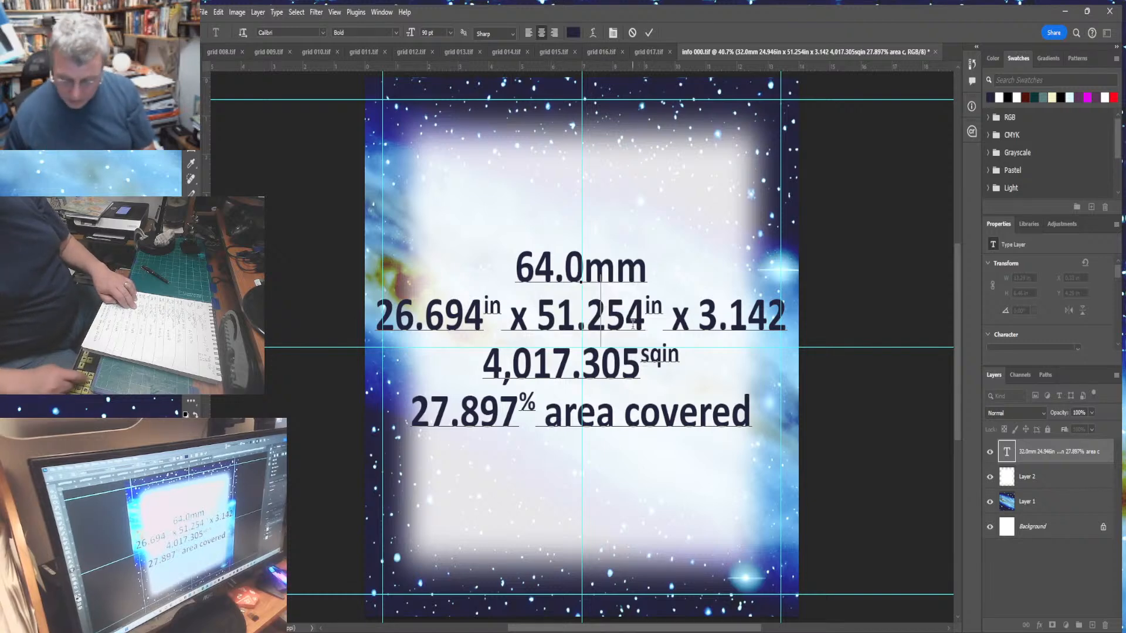
text(52.741)
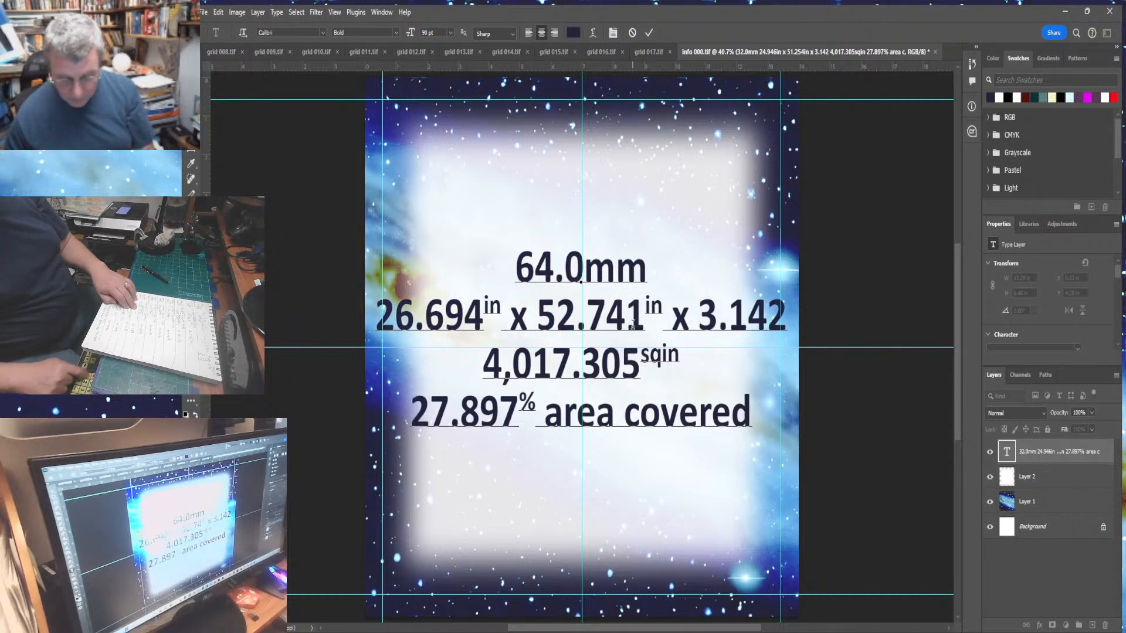
drag(484, 367, 637, 380)
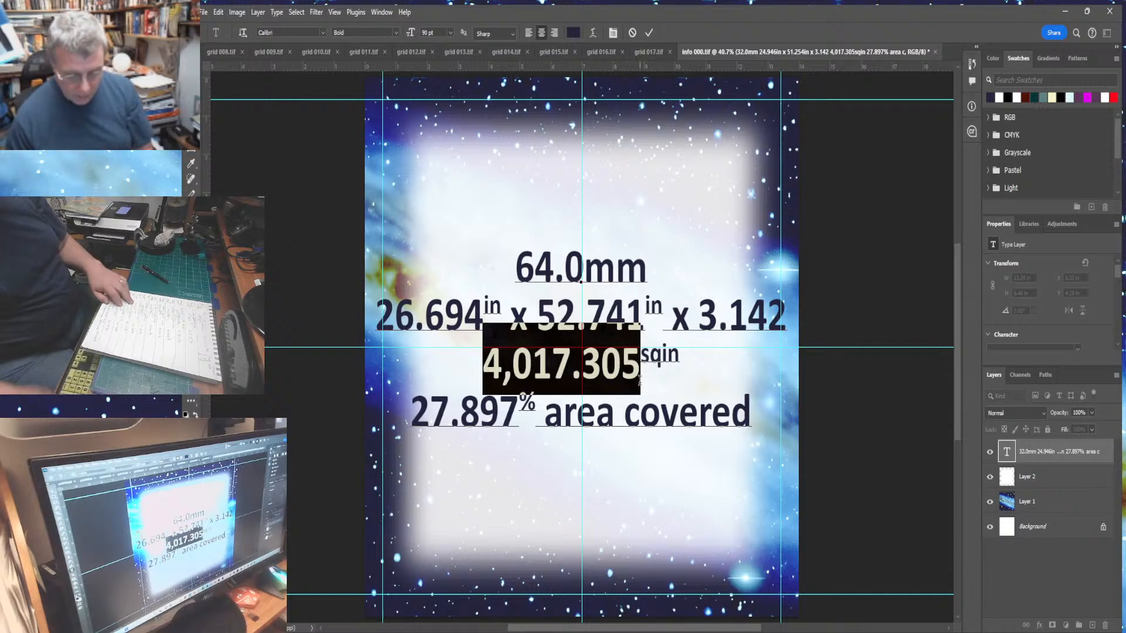
text(4,)
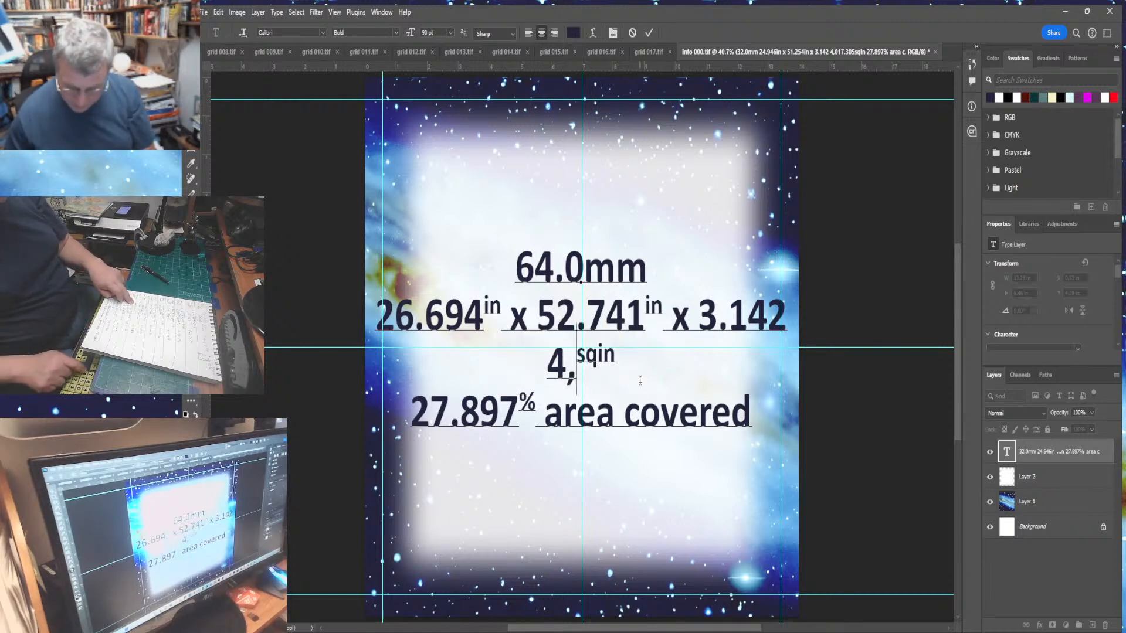
text(423.)
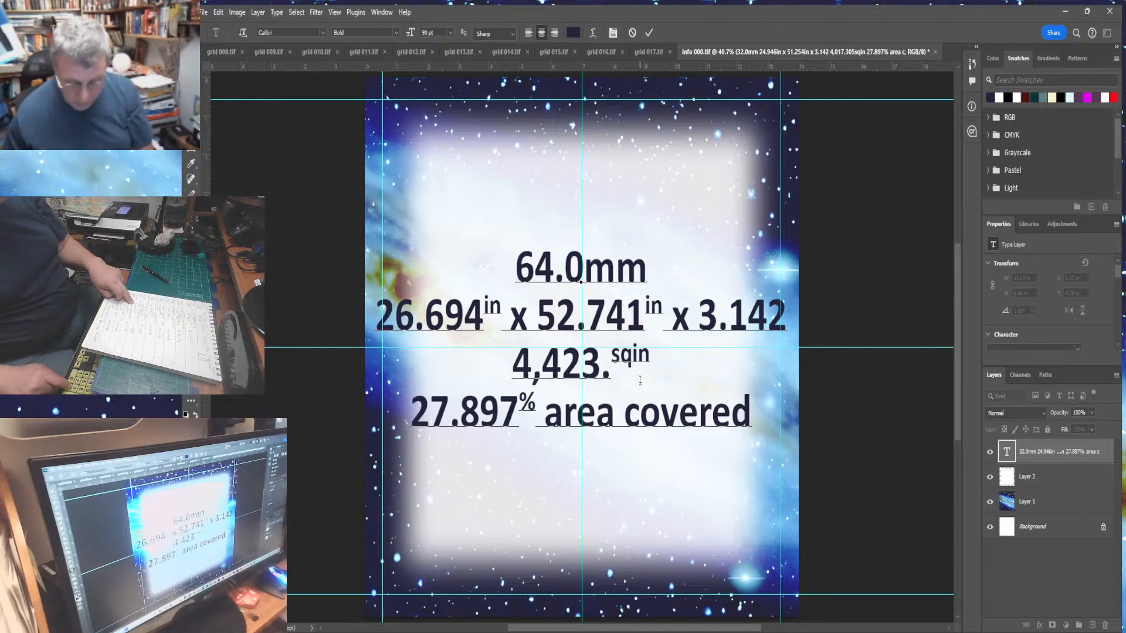
text(522)
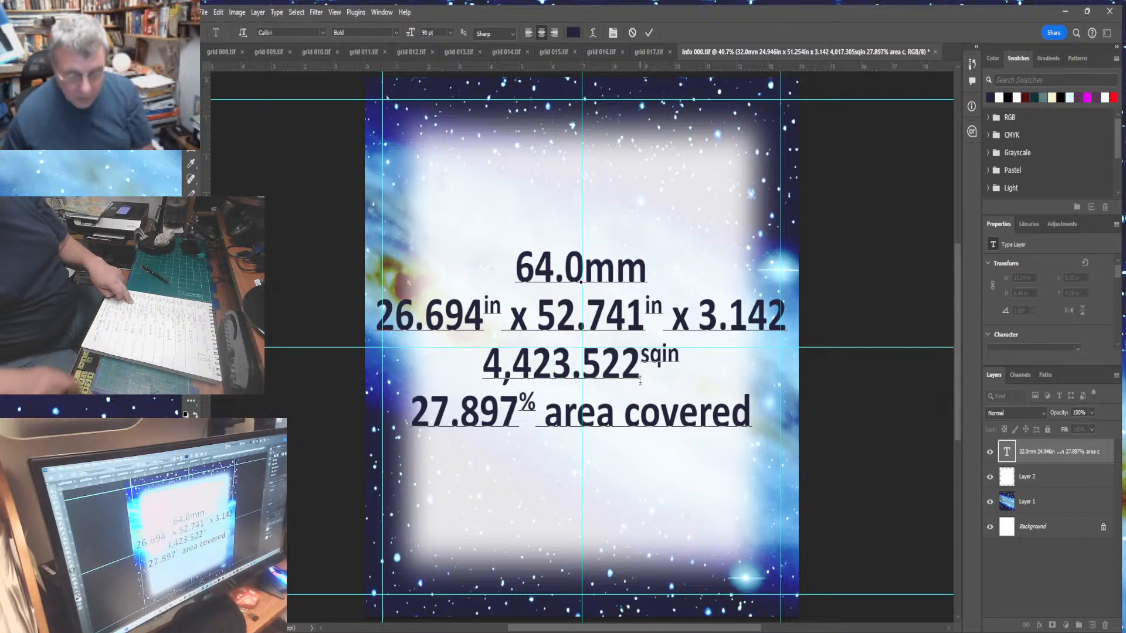
- Set the area covered figure to 30.718 percent and commit the text edits
drag(418, 426, 514, 426)
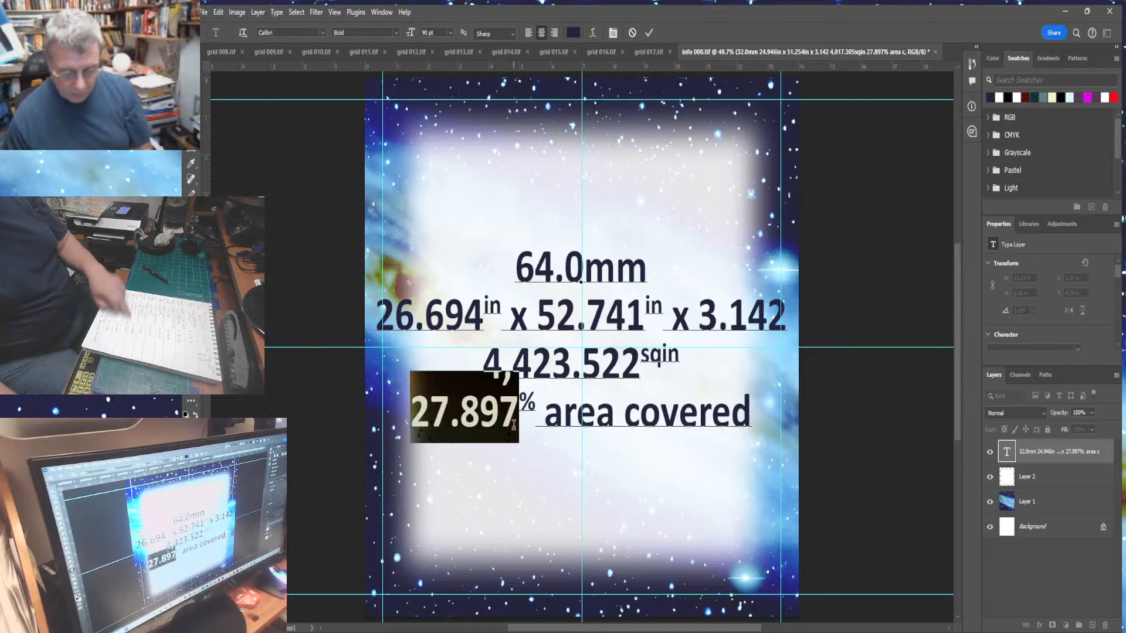
text(30.)
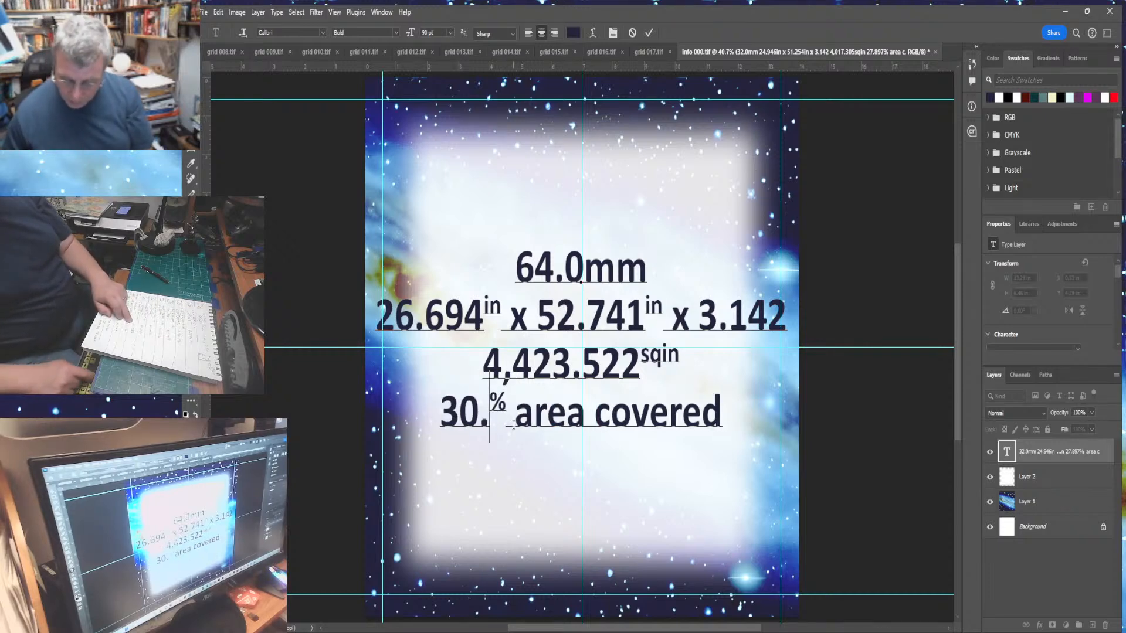
text(718)
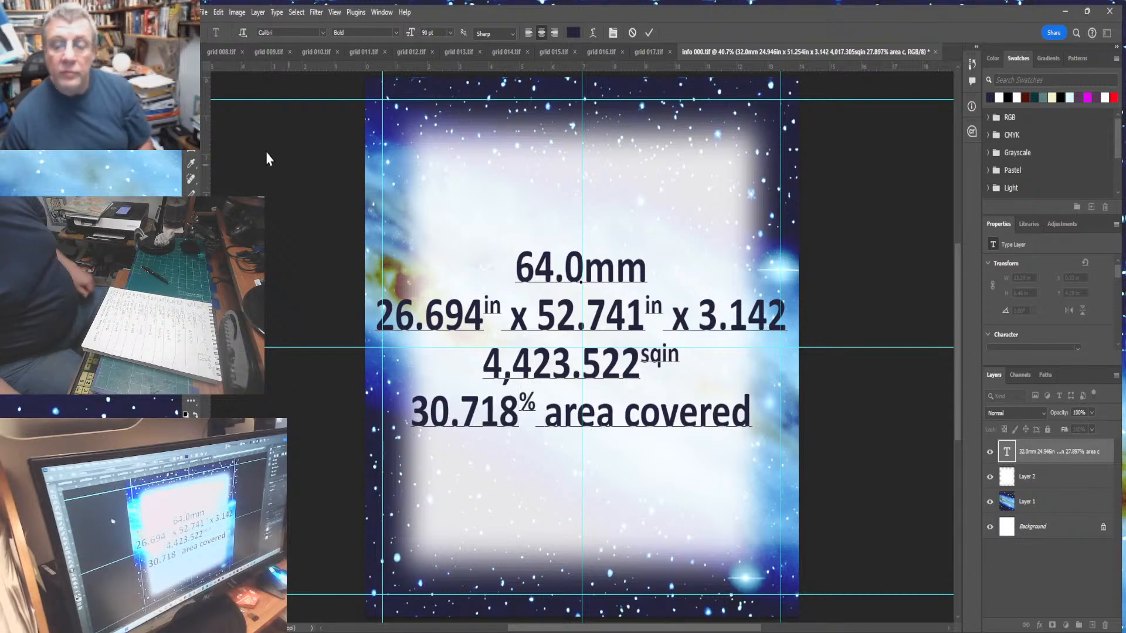
key(ctrl+Return)
- Add a new layer above Layer 2 and select the lettering with the Magic Wand
key(w)
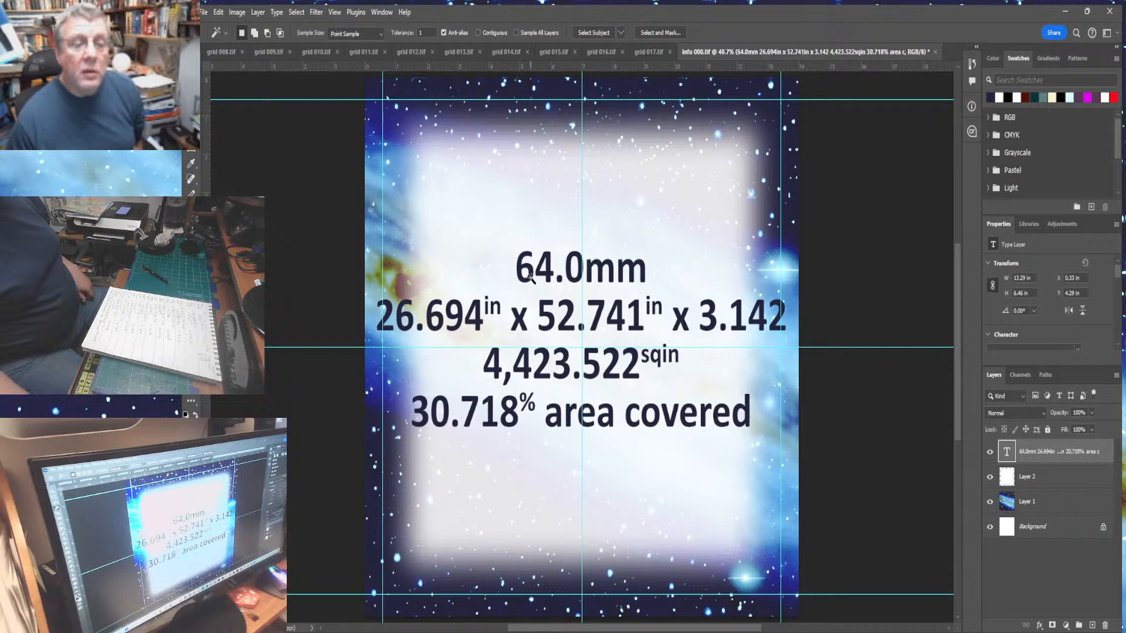
click(530, 275)
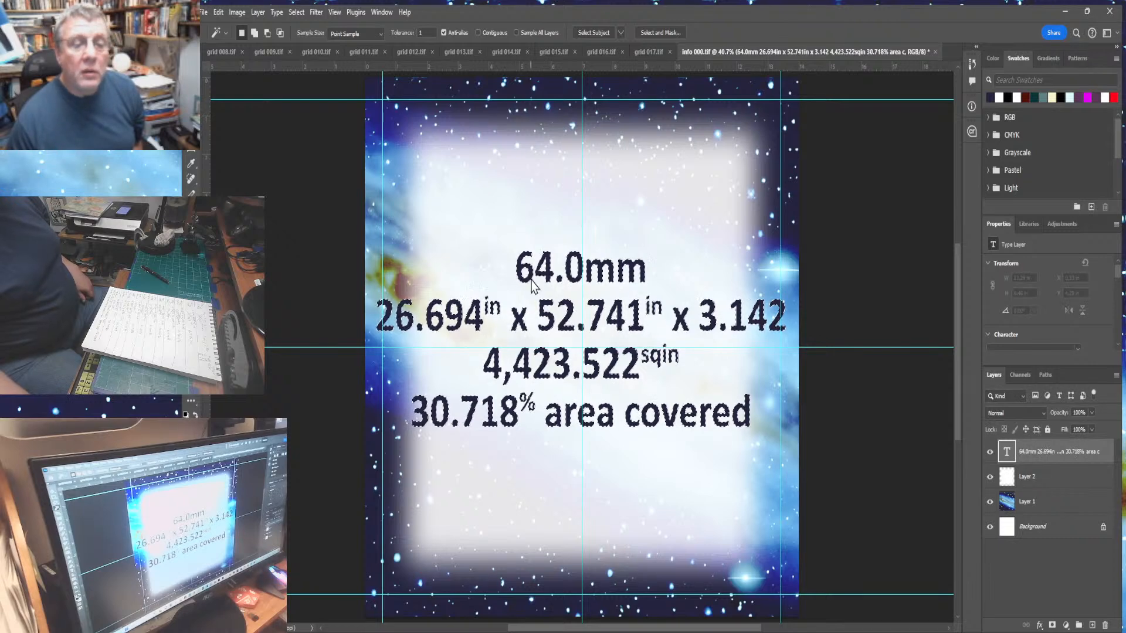
click(1050, 476)
click(1091, 626)
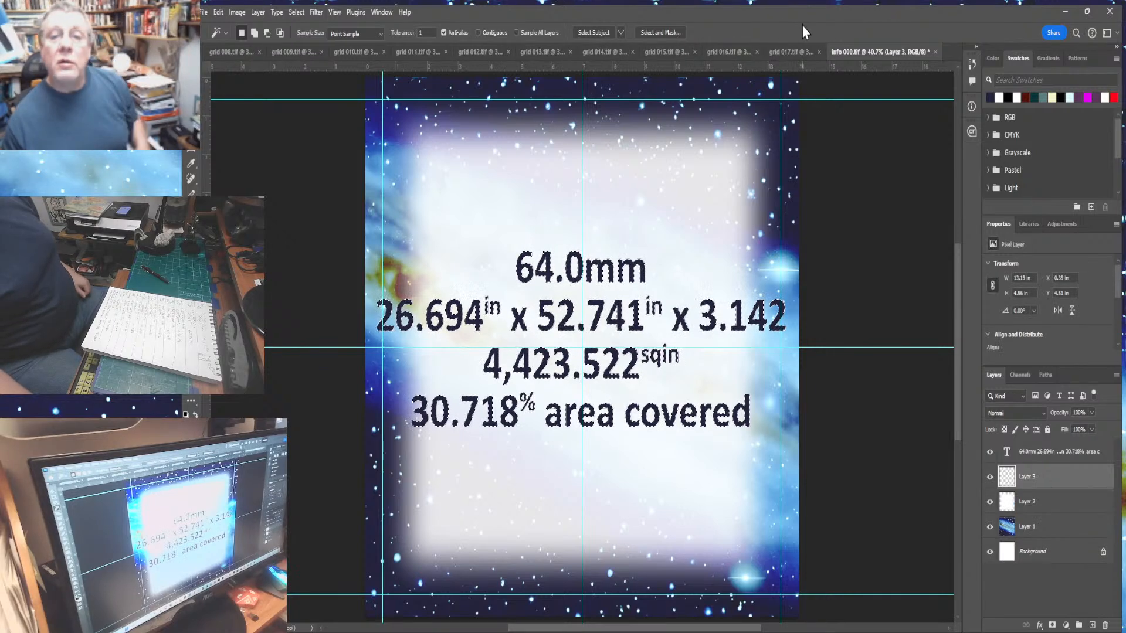
click(833, 77)
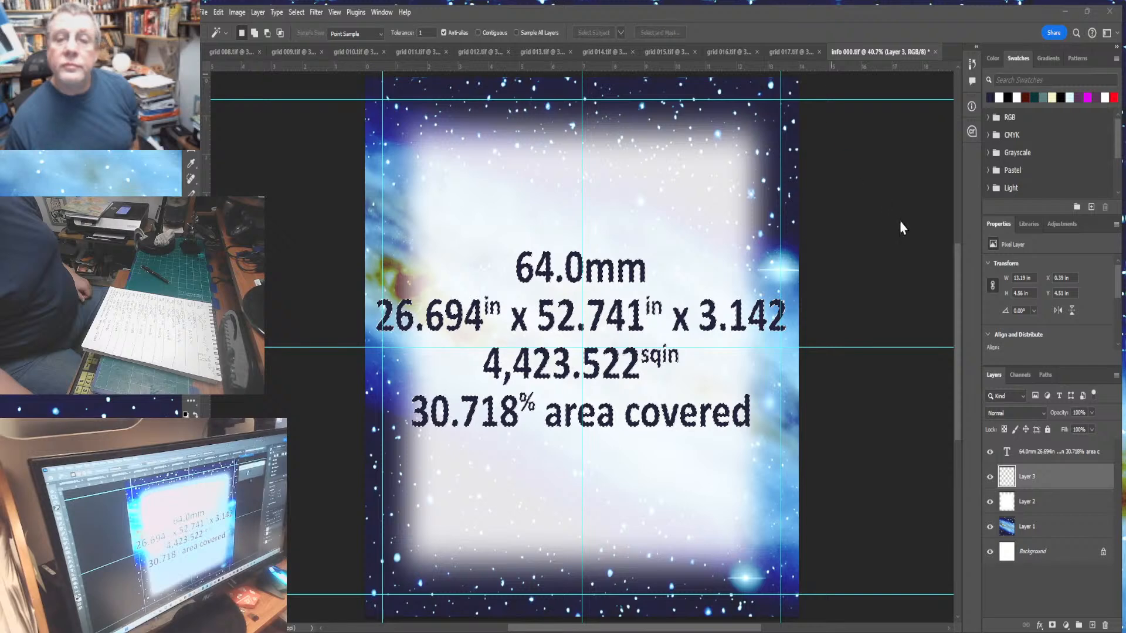
click(925, 146)
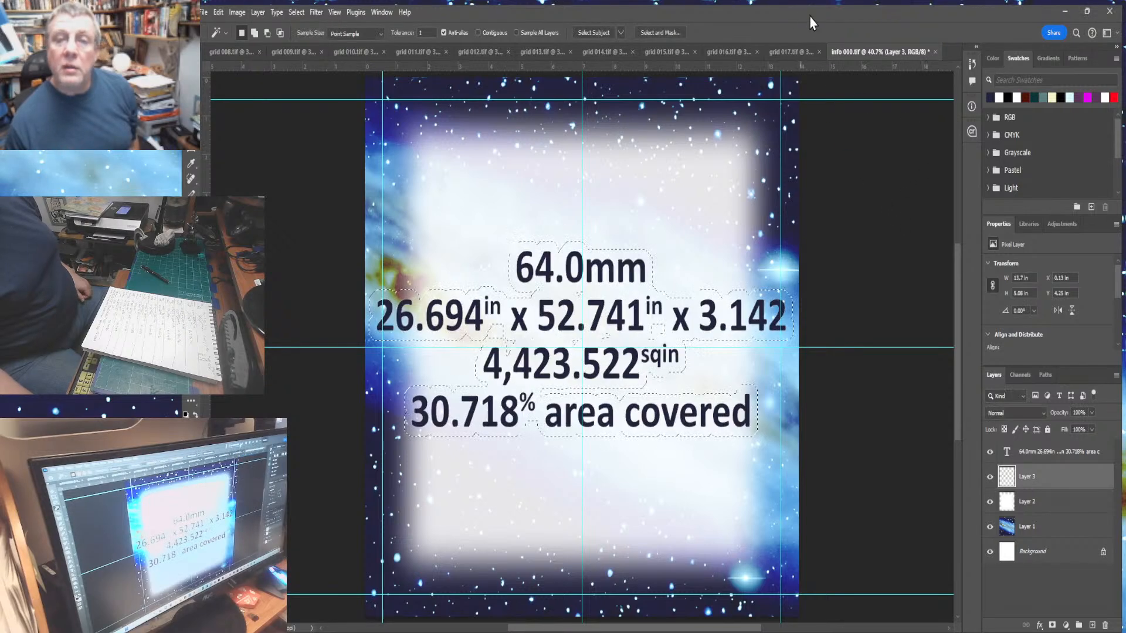
- Expand the text-shaped selection and fill it on Layer 3 to create a backing behind the lettering
key(shift+F5)
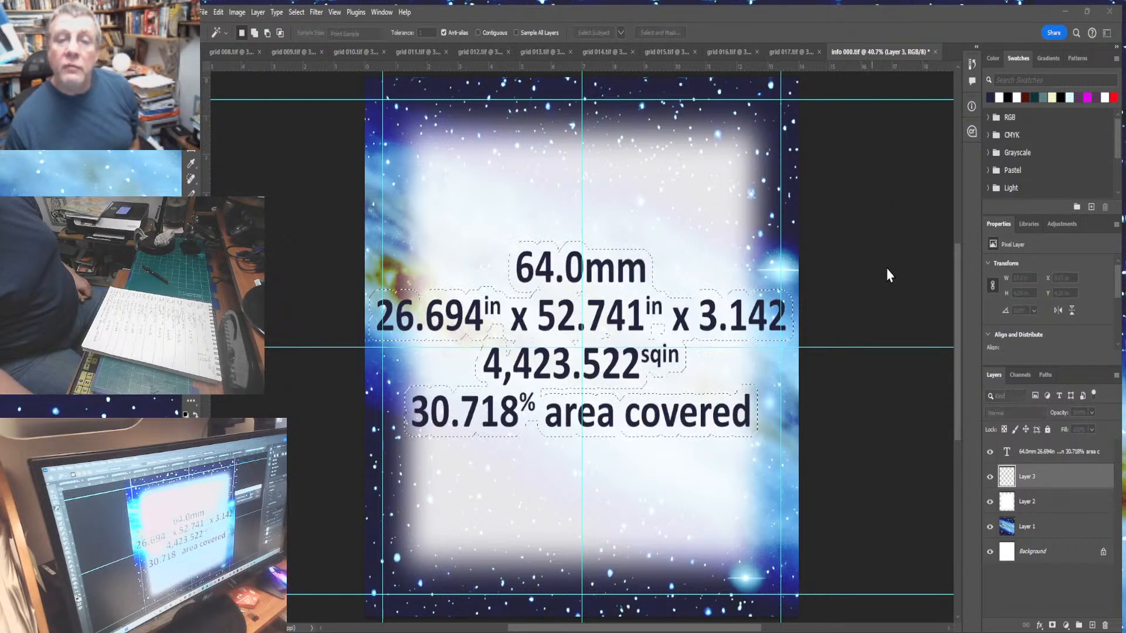
key(Return)
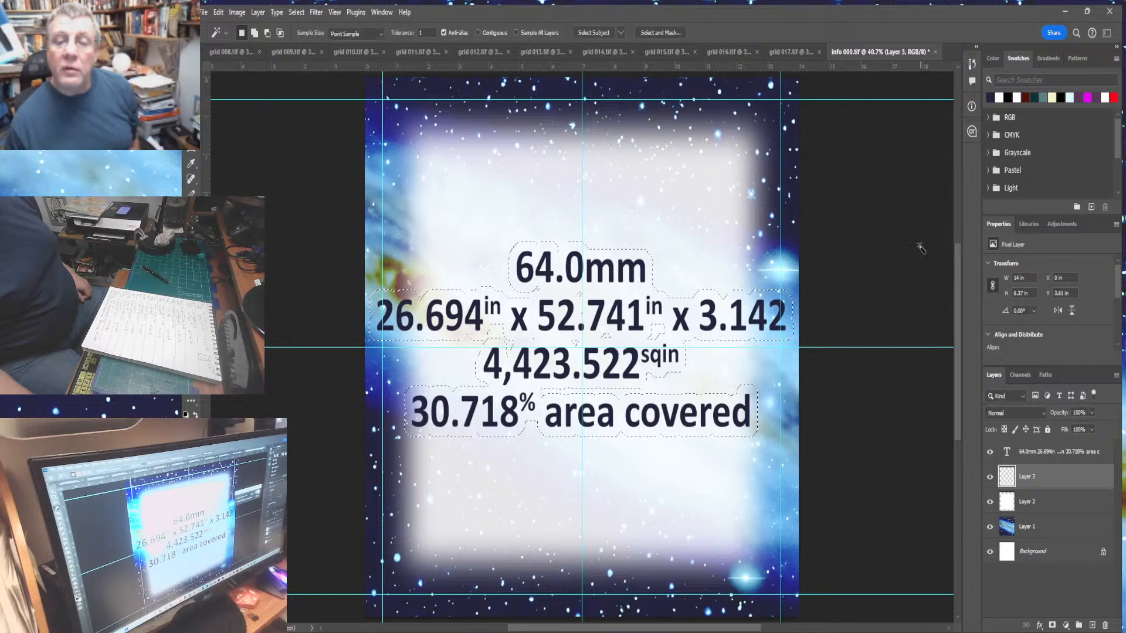
click(223, 13)
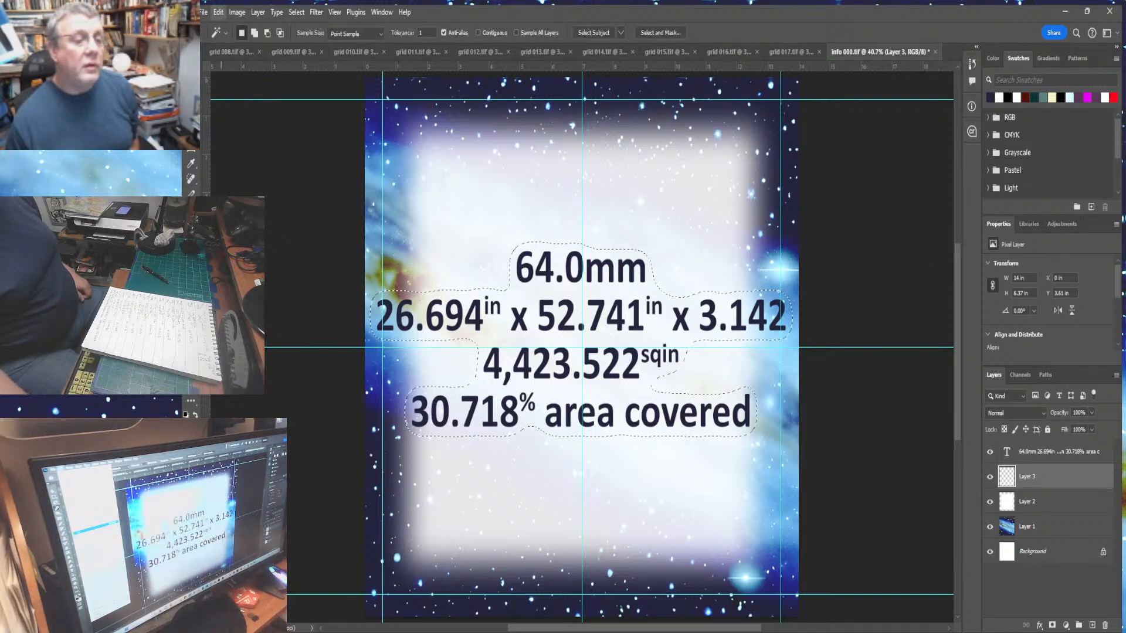
click(230, 208)
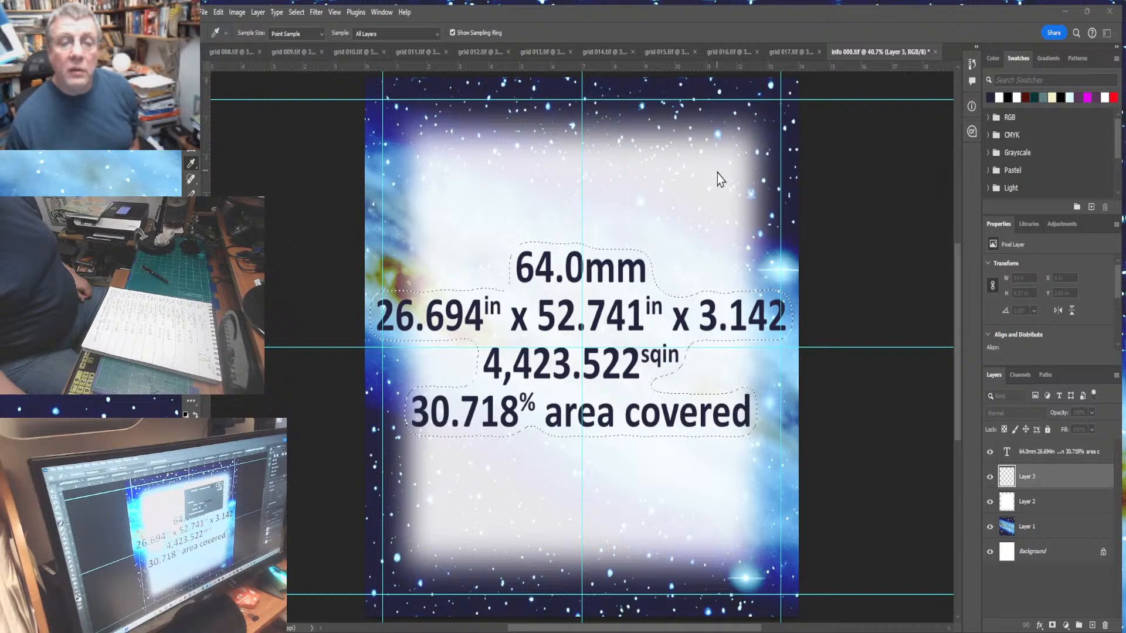
key(Return)
- Select the whole info panel and flatten the image
key(ctrl+a)
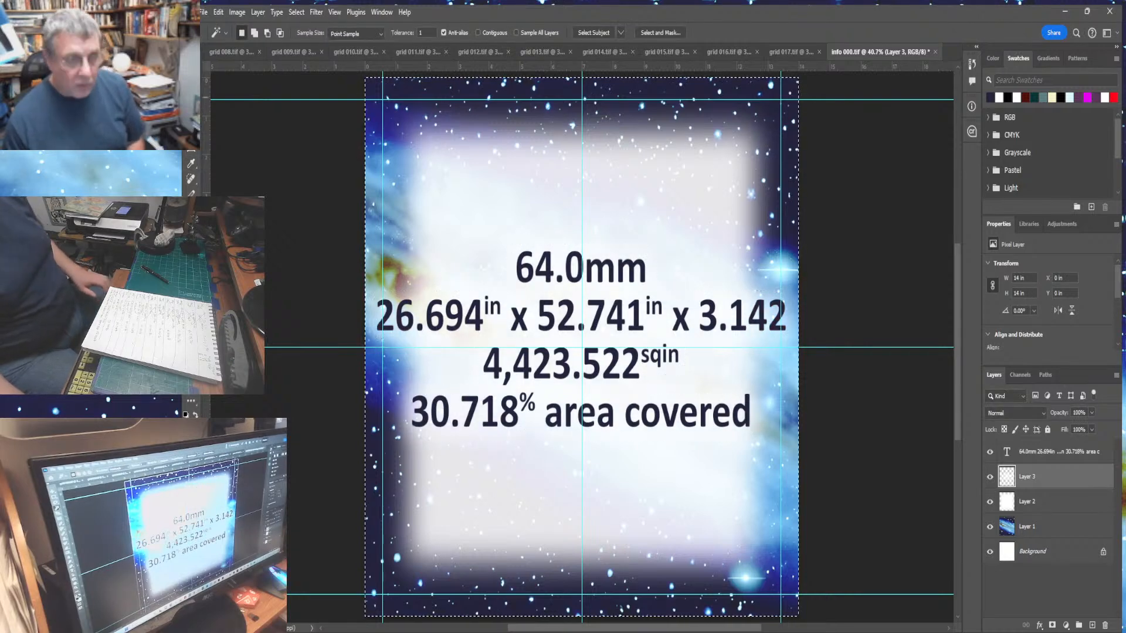
click(237, 12)
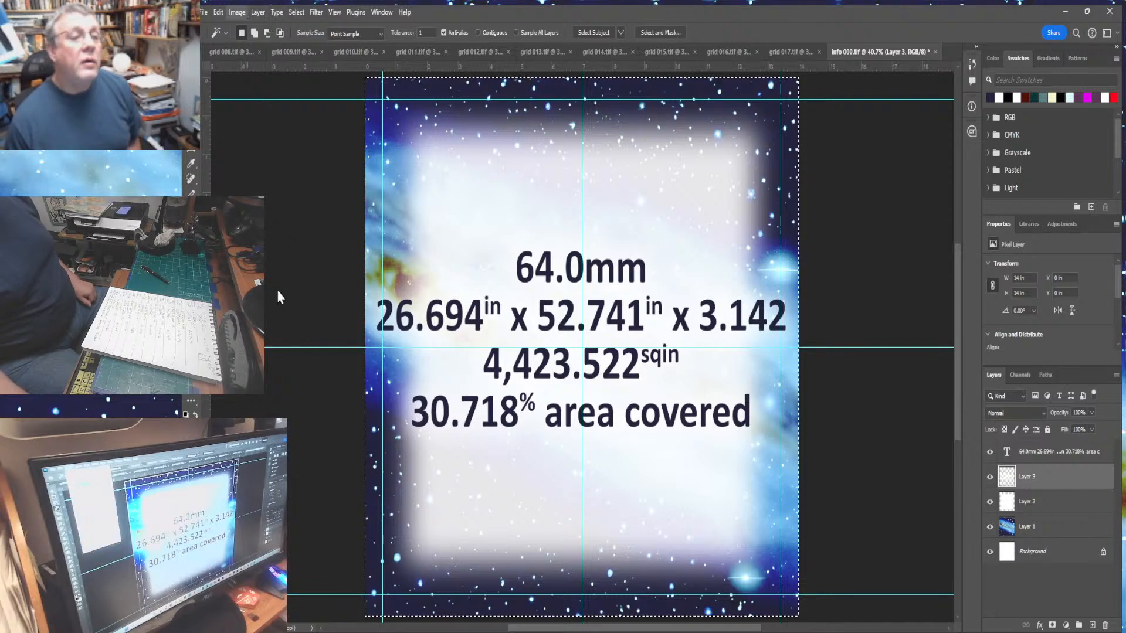
click(254, 13)
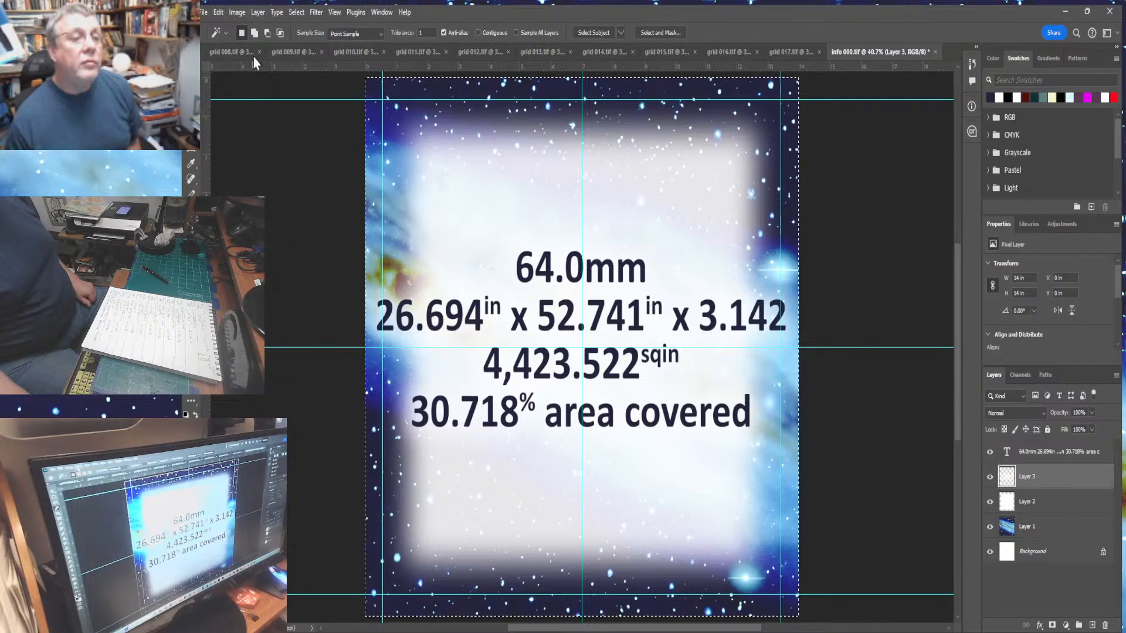
click(258, 11)
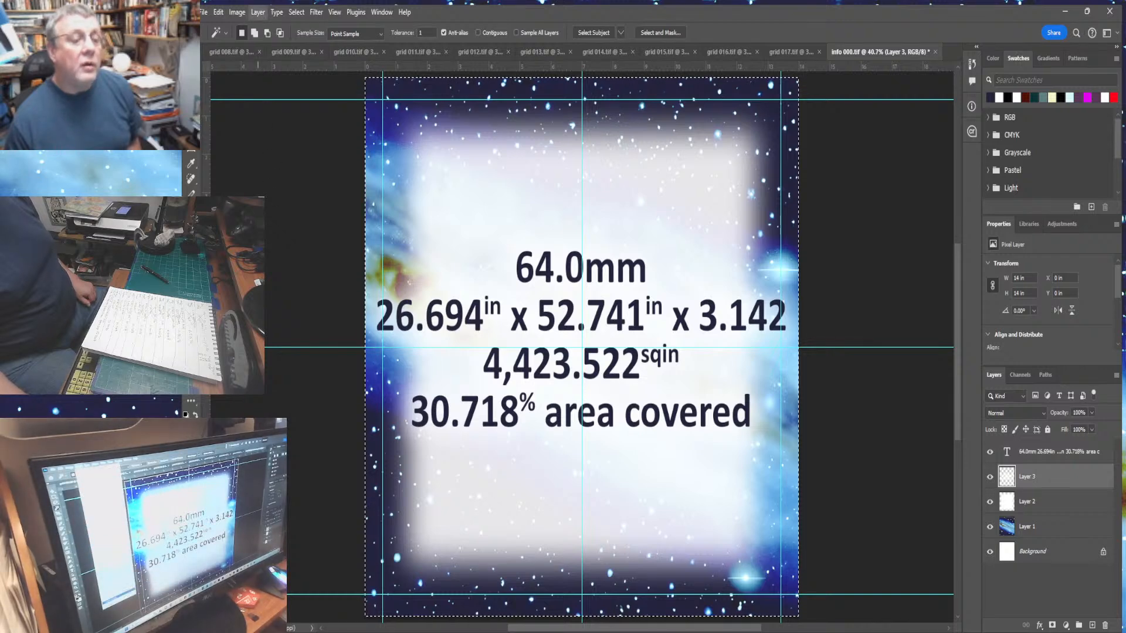
click(272, 509)
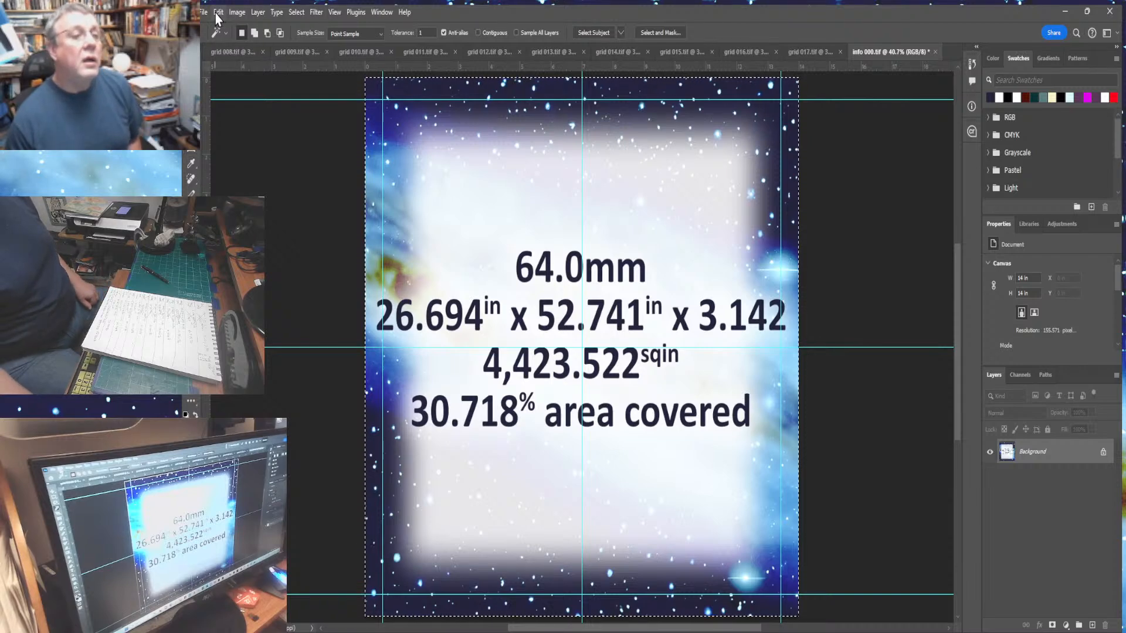
- Undo the flatten of the info panel to restore its layers
click(218, 13)
click(227, 35)
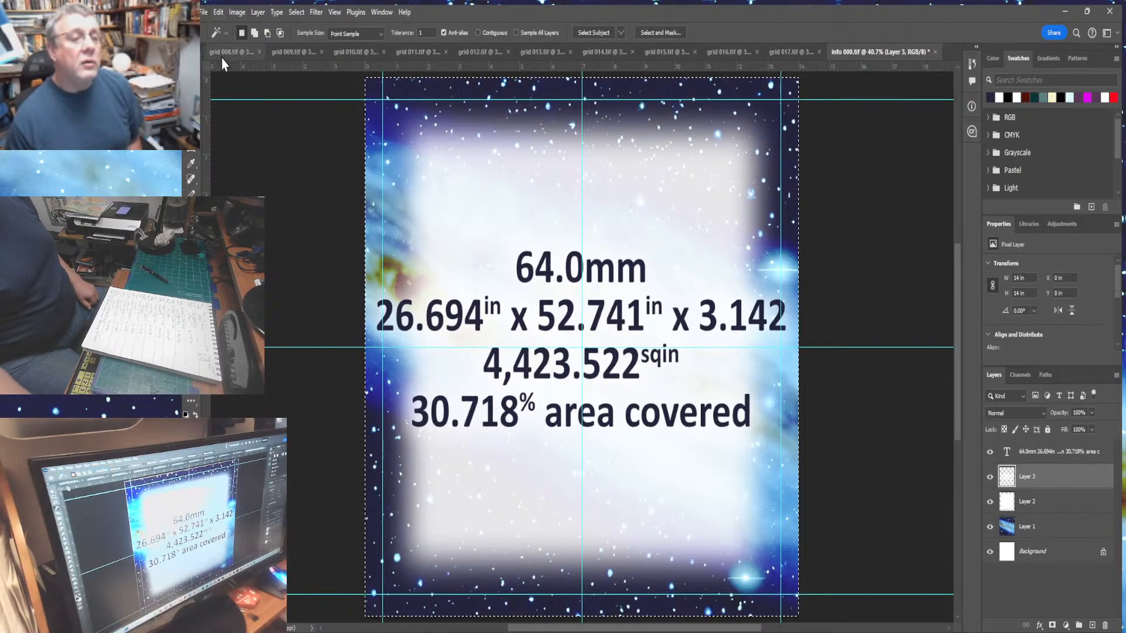
- In grid 008, extend the canvas height to 240 in, adding the new space above the grid
click(228, 52)
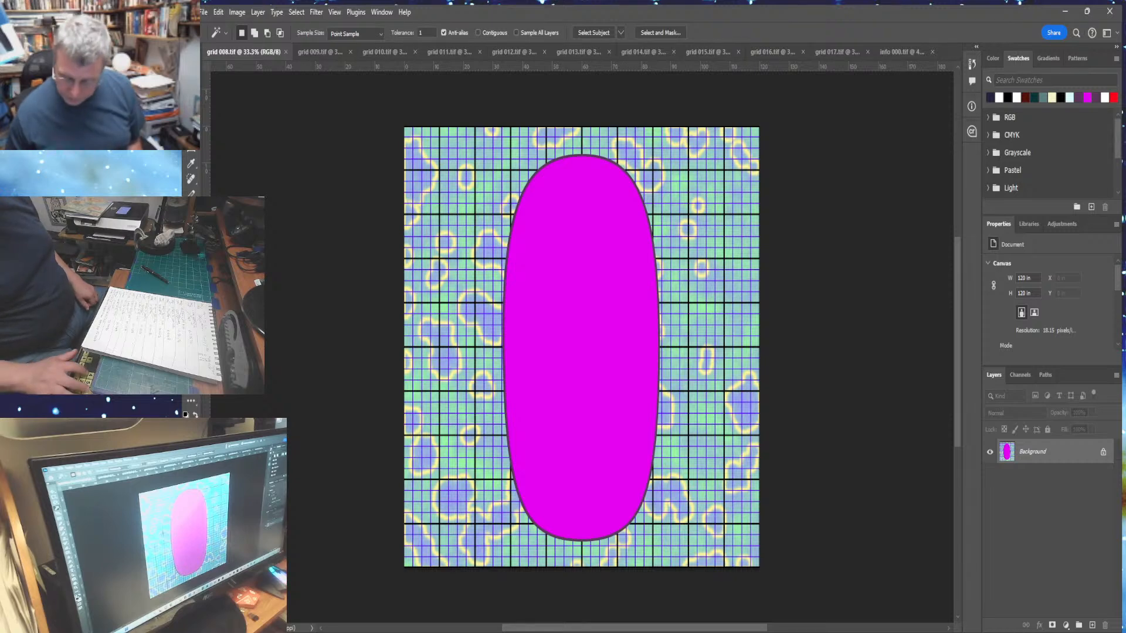
key(ctrl+minus)
key(ctrl+minus)
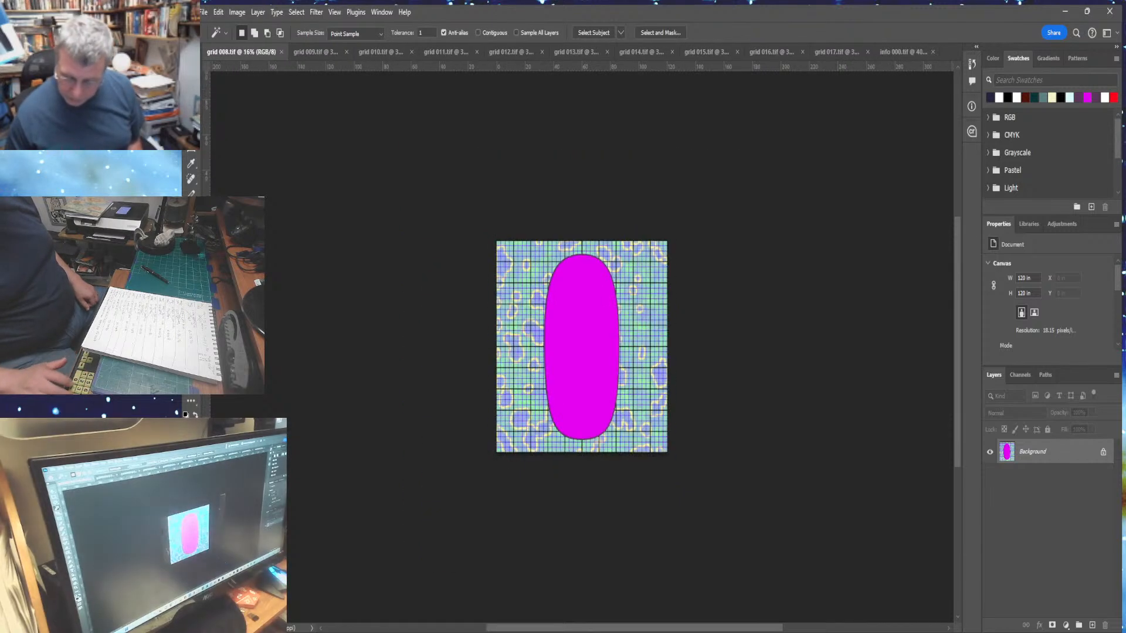
click(237, 13)
click(261, 118)
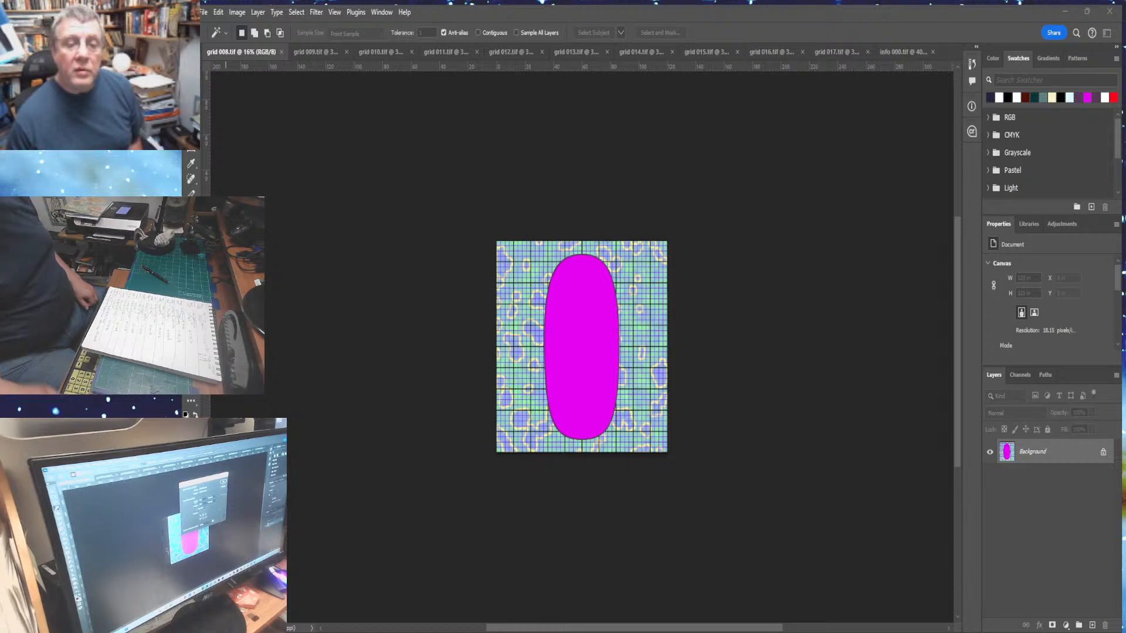
key(Return)
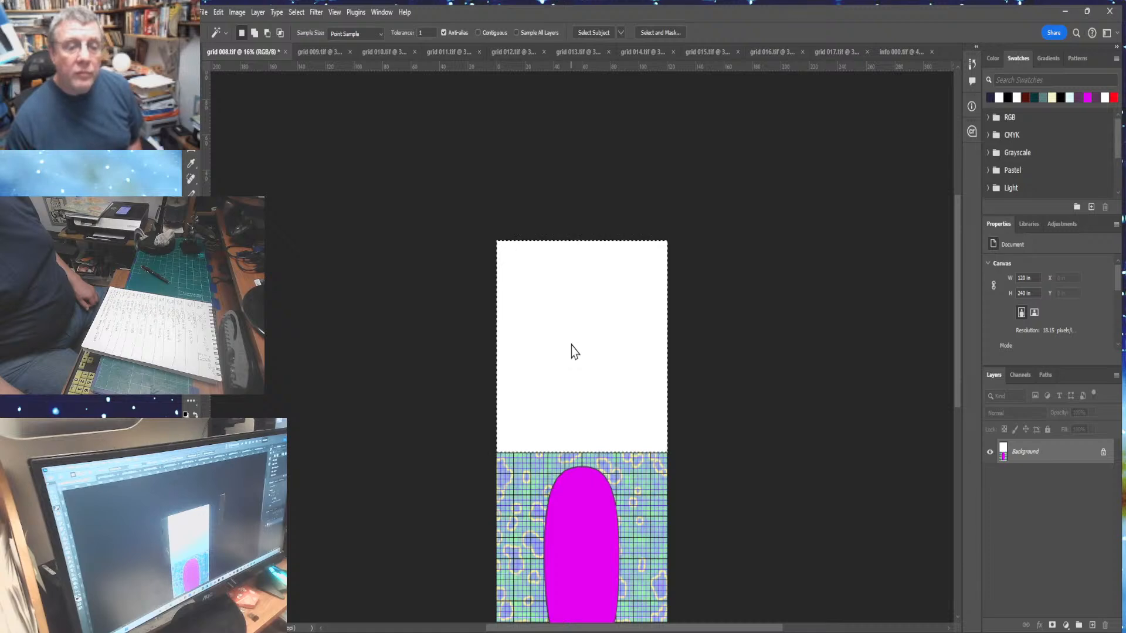
- Paste the info panel into the empty area above the grid and merge it down into the background
click(218, 13)
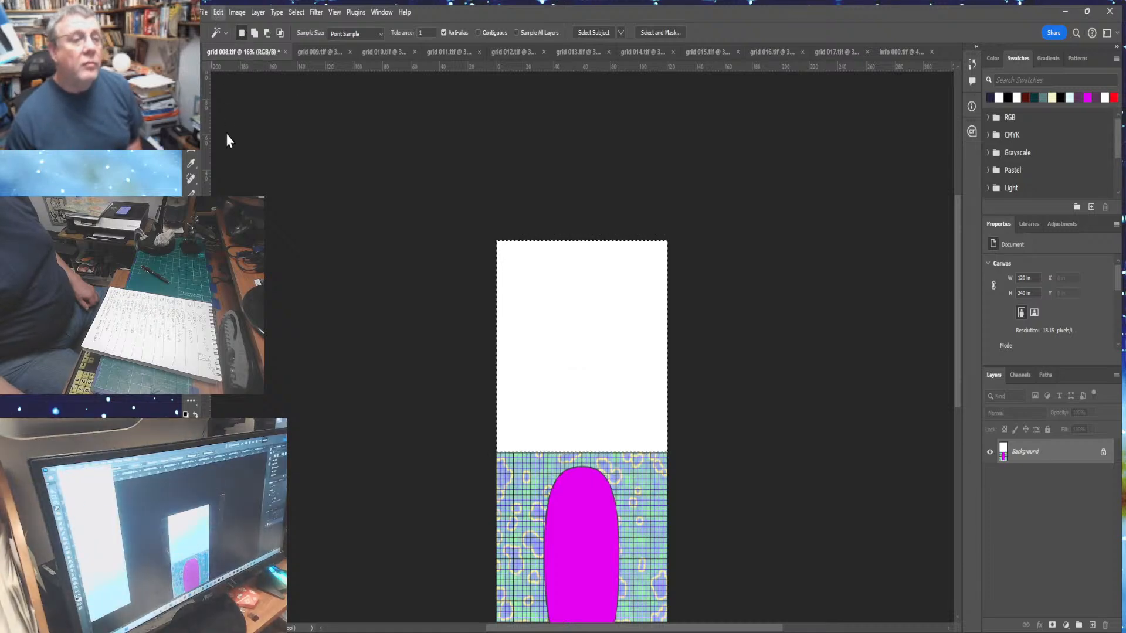
click(350, 157)
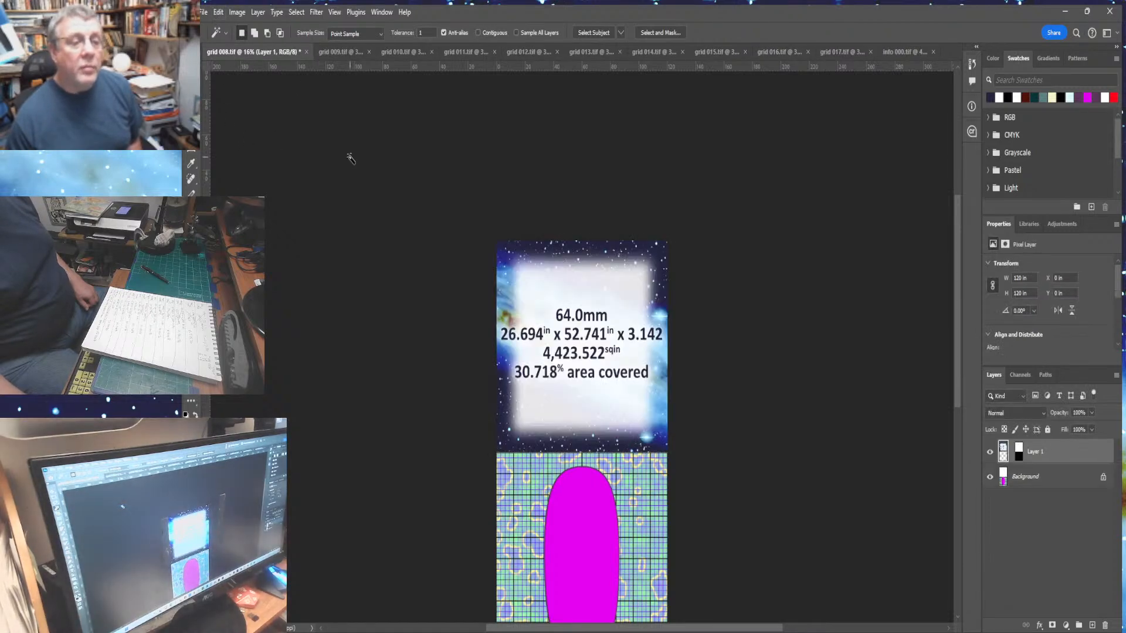
key(ctrl+0)
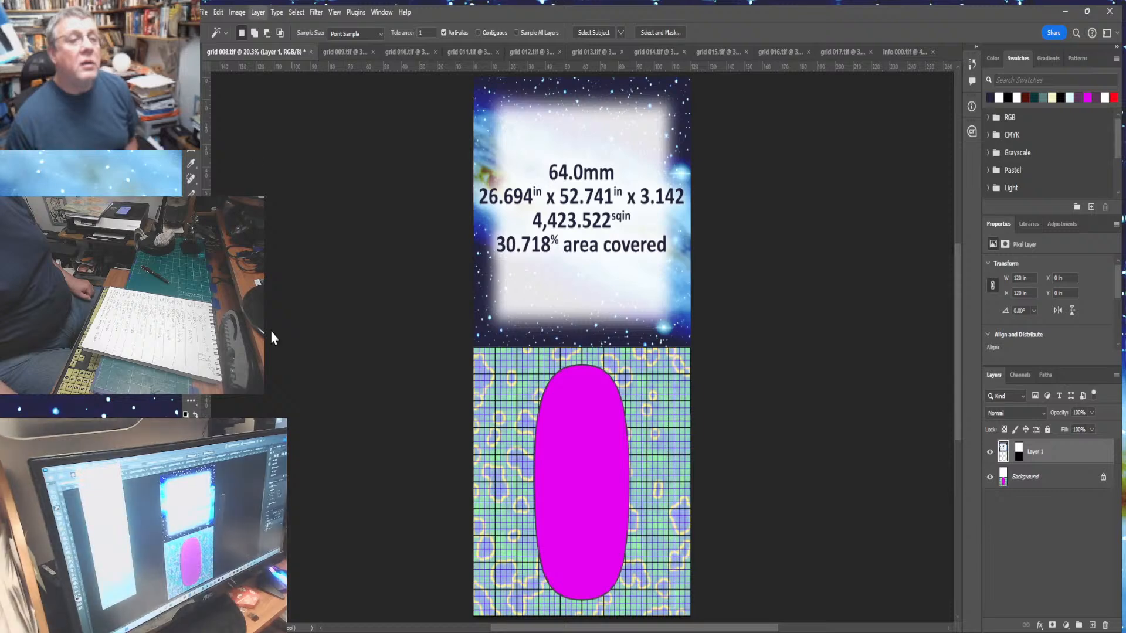
key(ctrl+e)
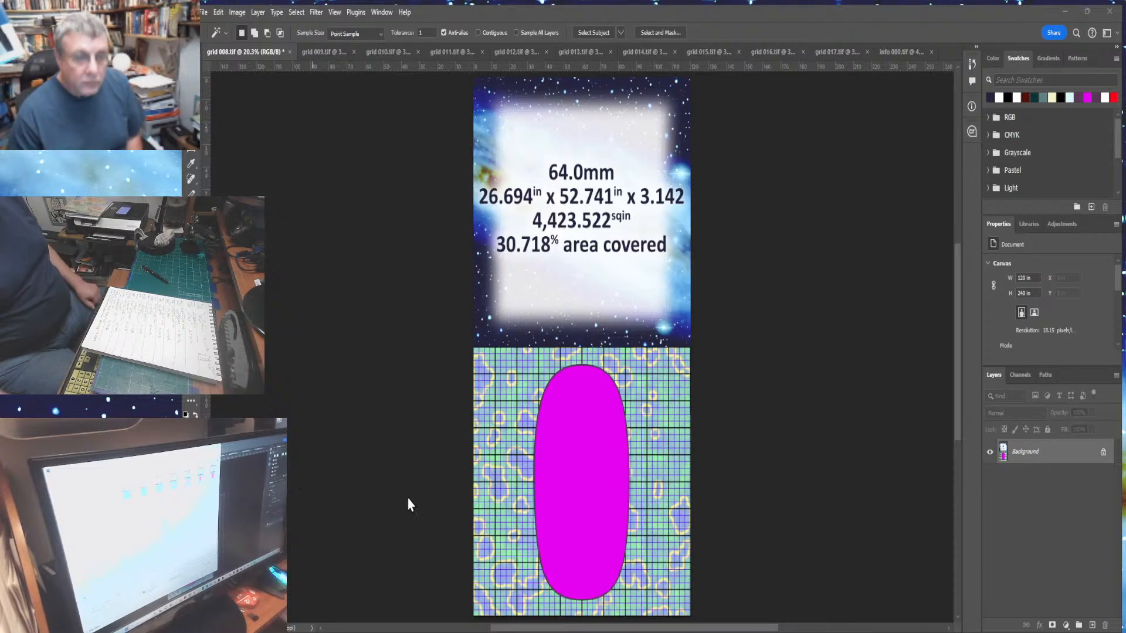
- Save the combined image as grid 008 final.tif
click(627, 574)
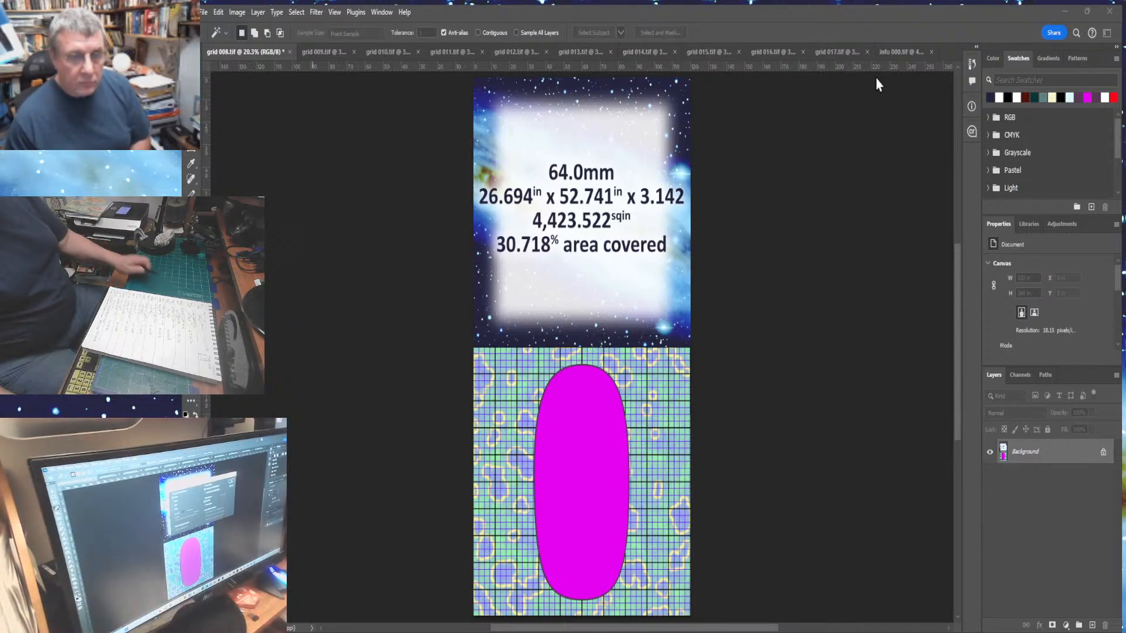
key(Return)
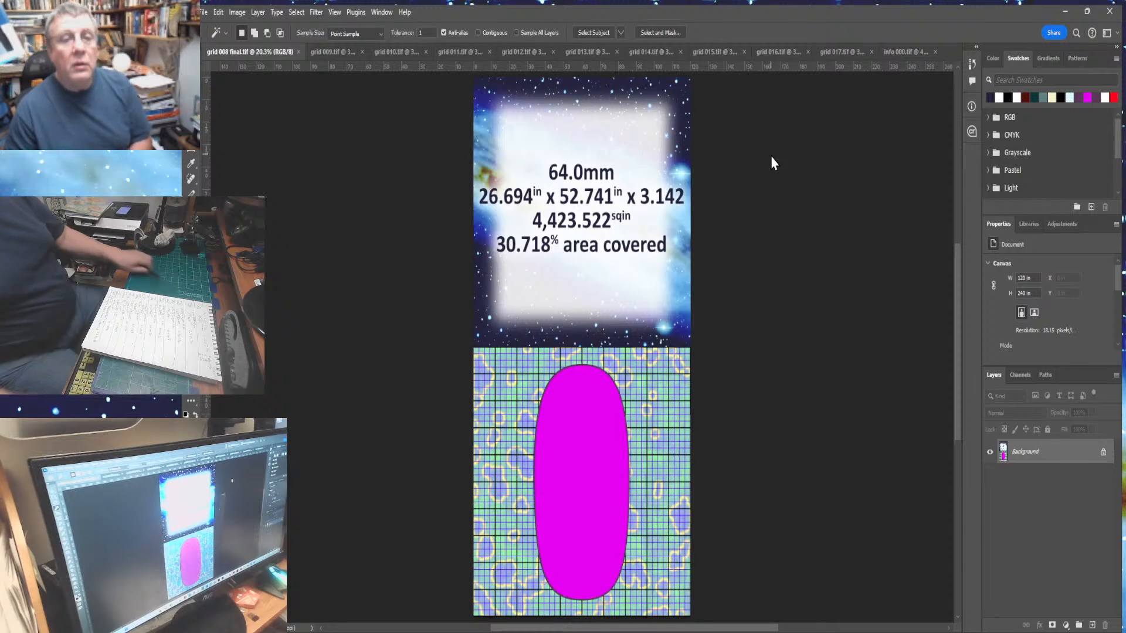
- In the info panel document, deselect and delete the lettering backing layer, Layer 3
click(300, 52)
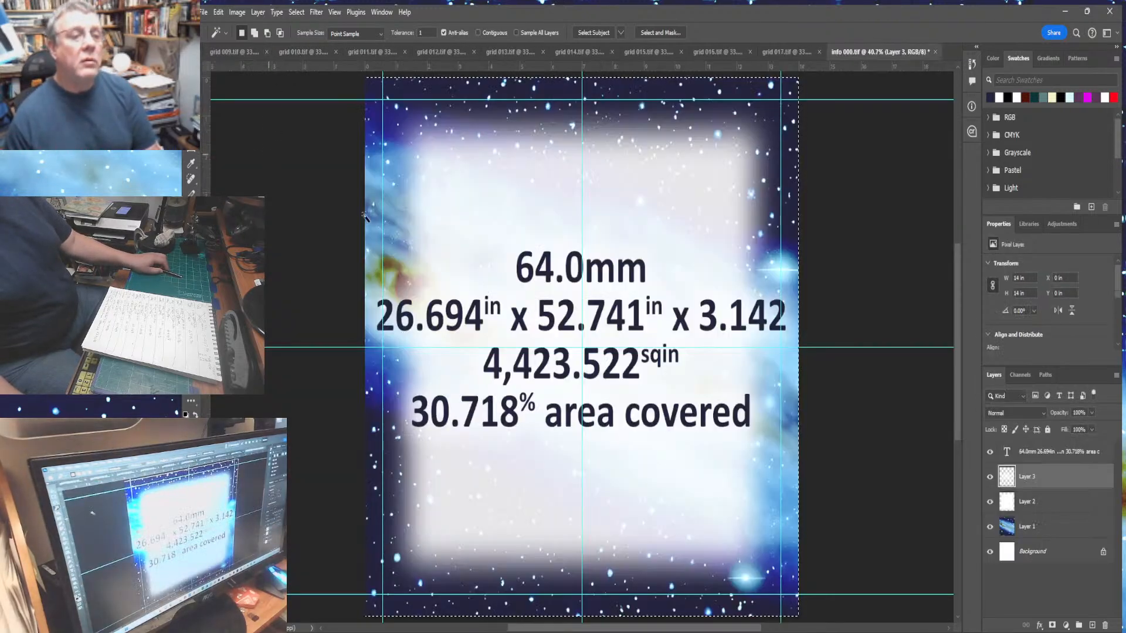
key(ctrl+d)
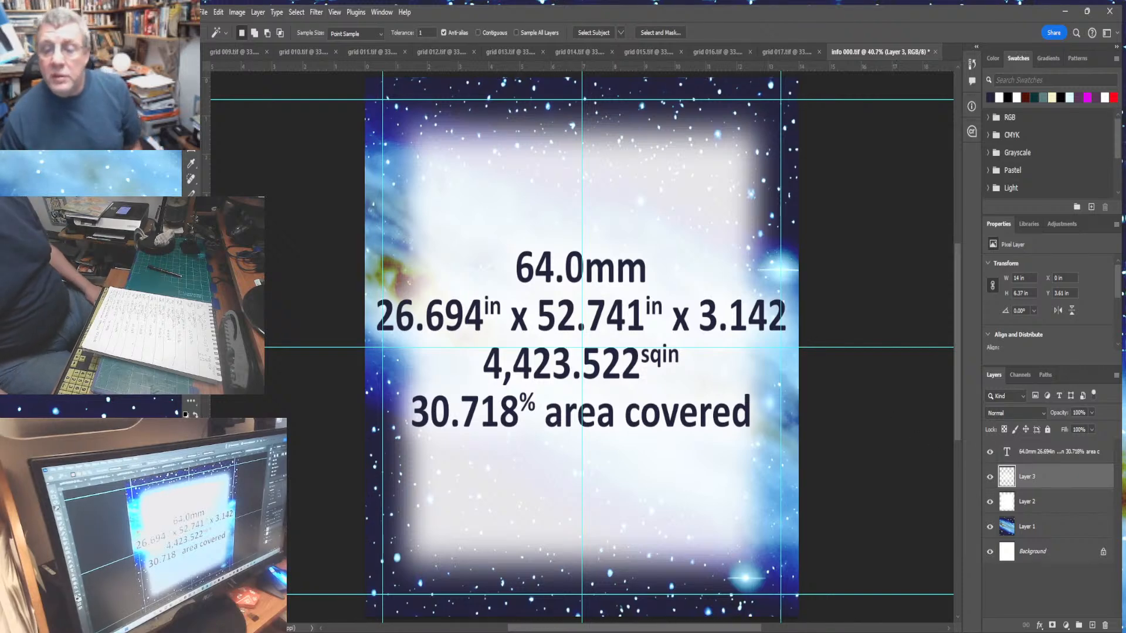
drag(1088, 570, 1105, 626)
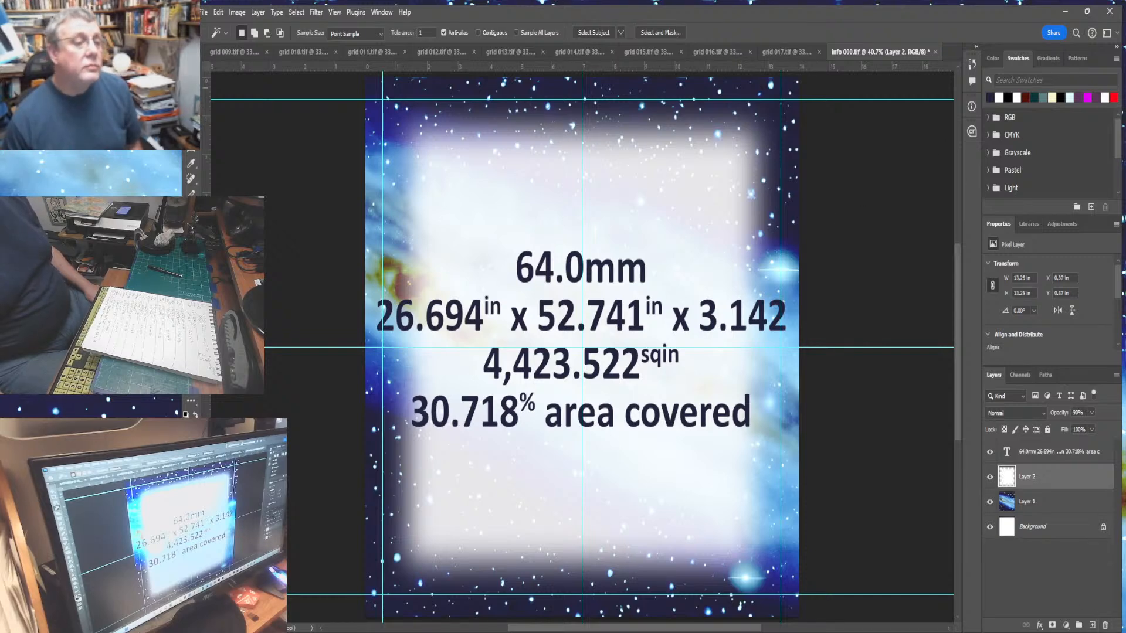
- Edit the panel text, changing the dot size to 128.0mm and the width to 26.830 inches
key(t)
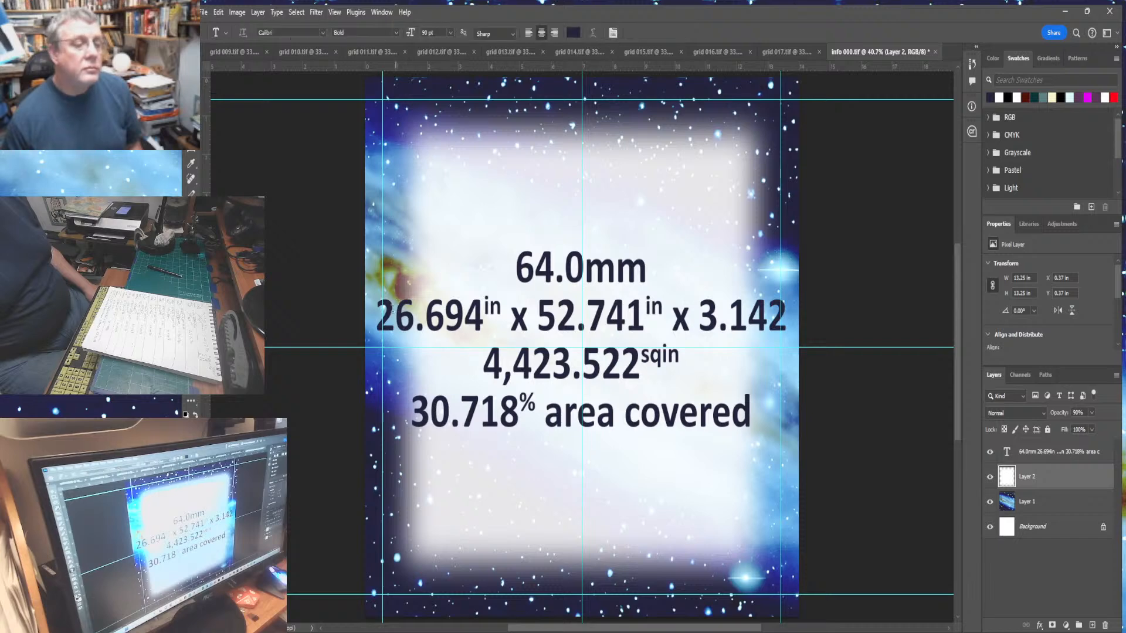
drag(510, 269, 552, 275)
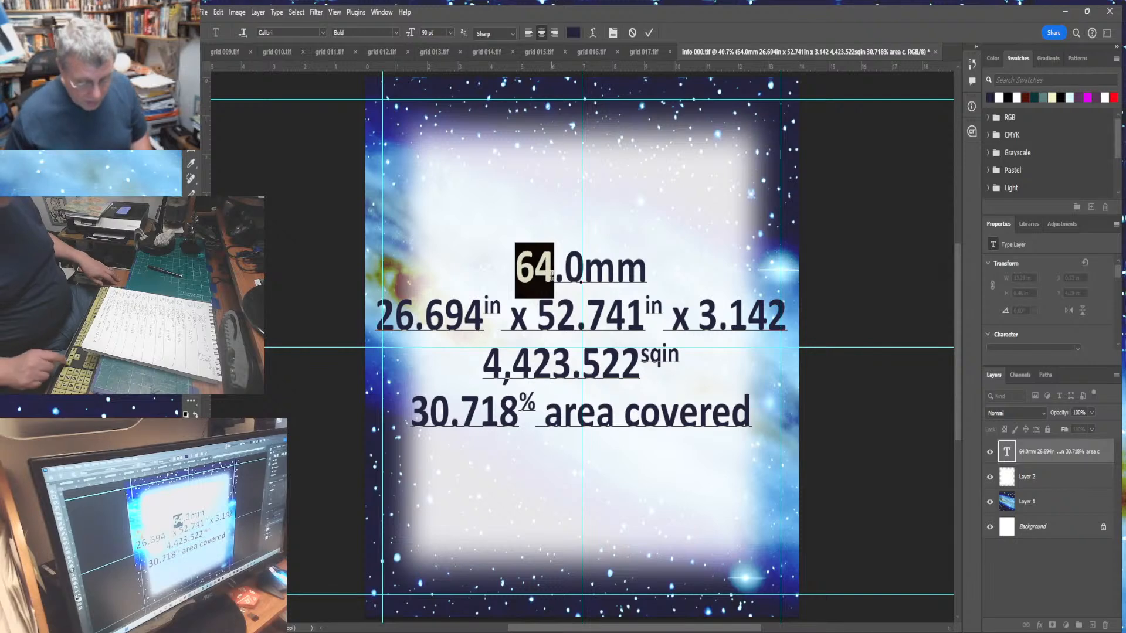
text(128)
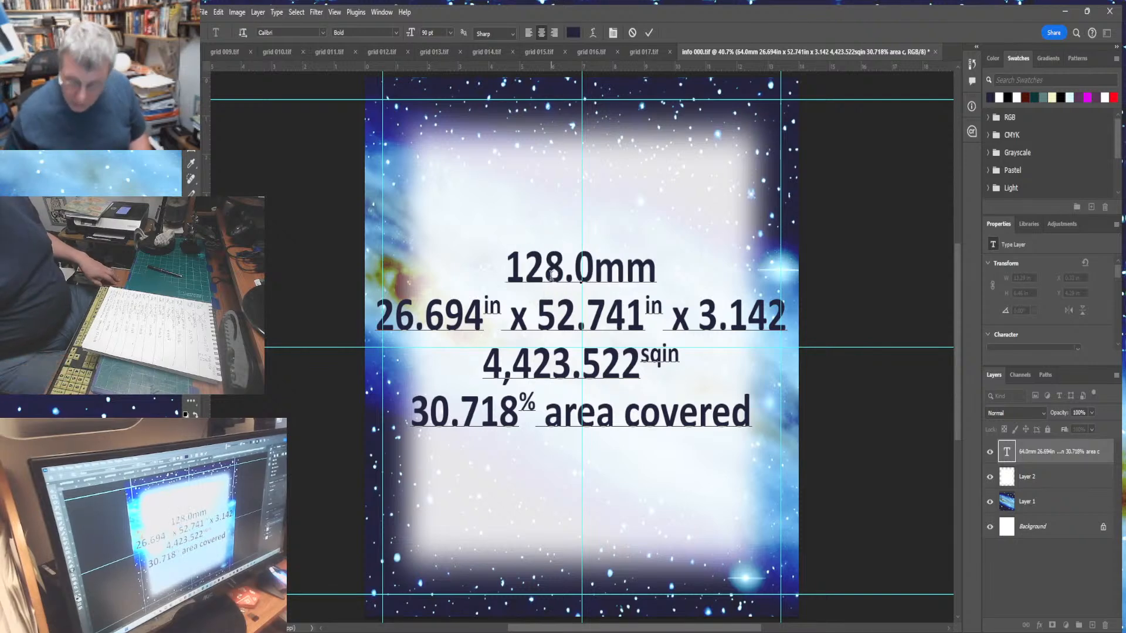
drag(375, 319, 490, 332)
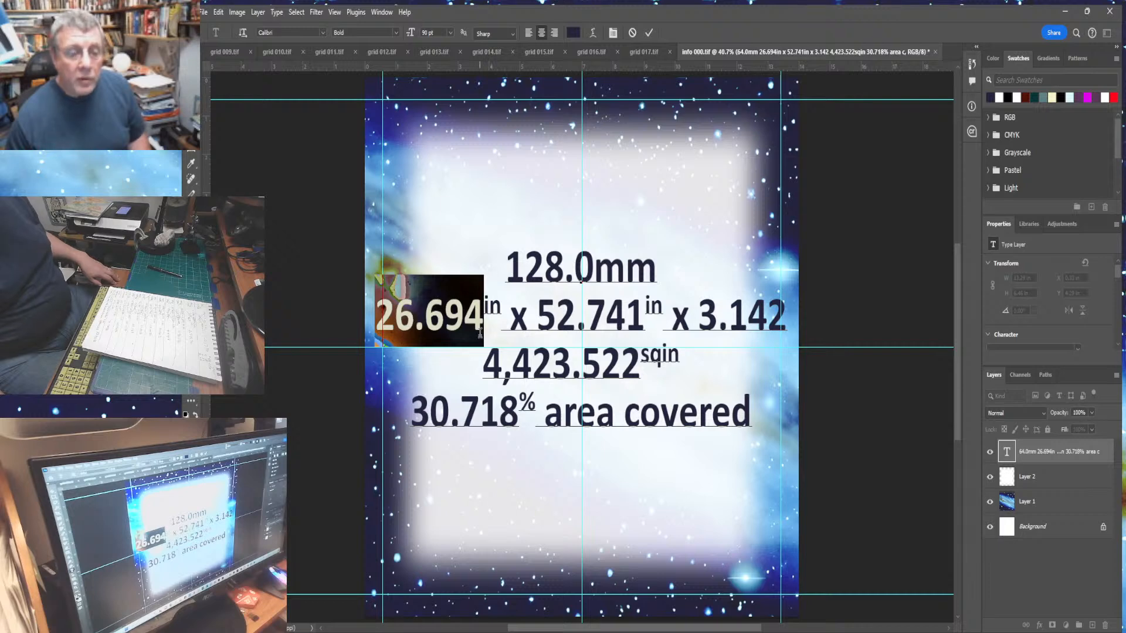
text(2)
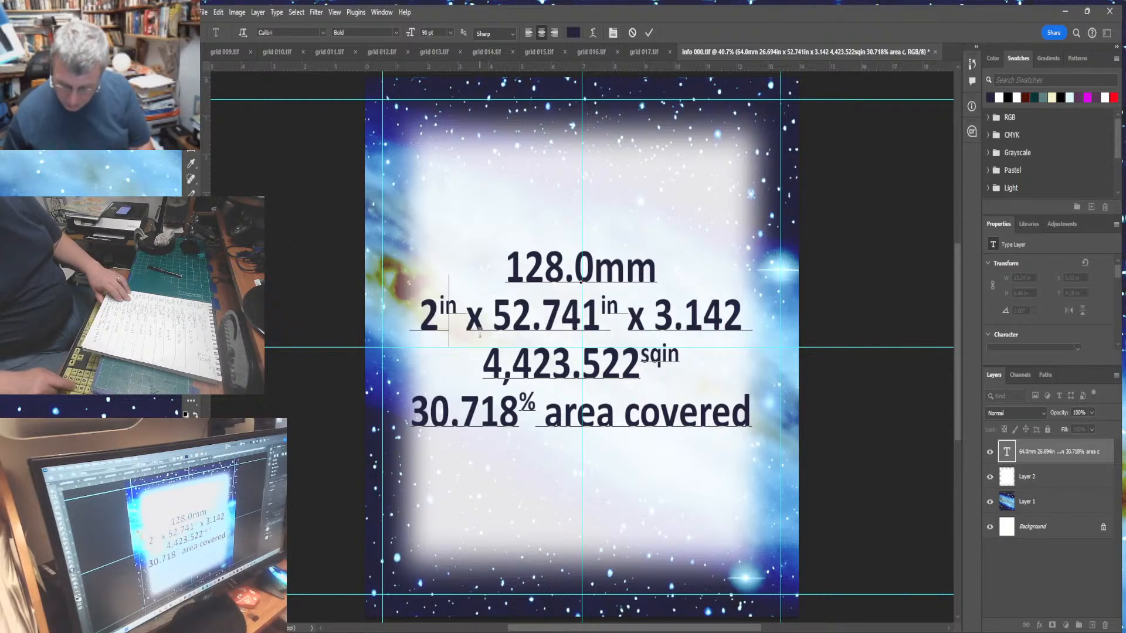
text(6.830)
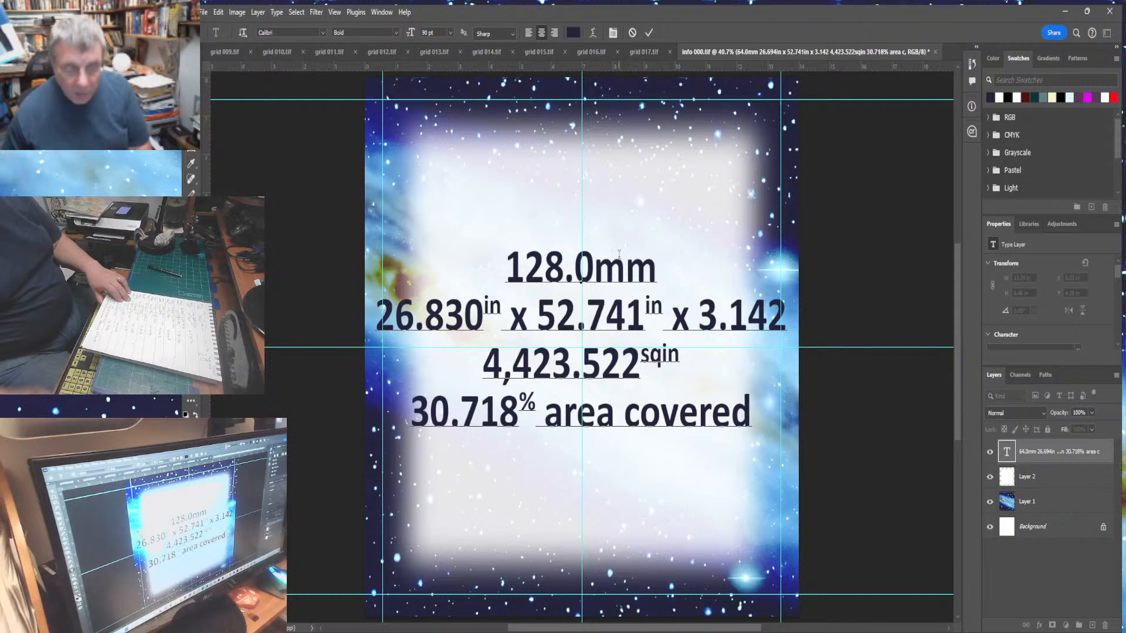
- Set the length figure to 53.363 inches and the area to 4,498.493 square inches
drag(538, 316, 638, 325)
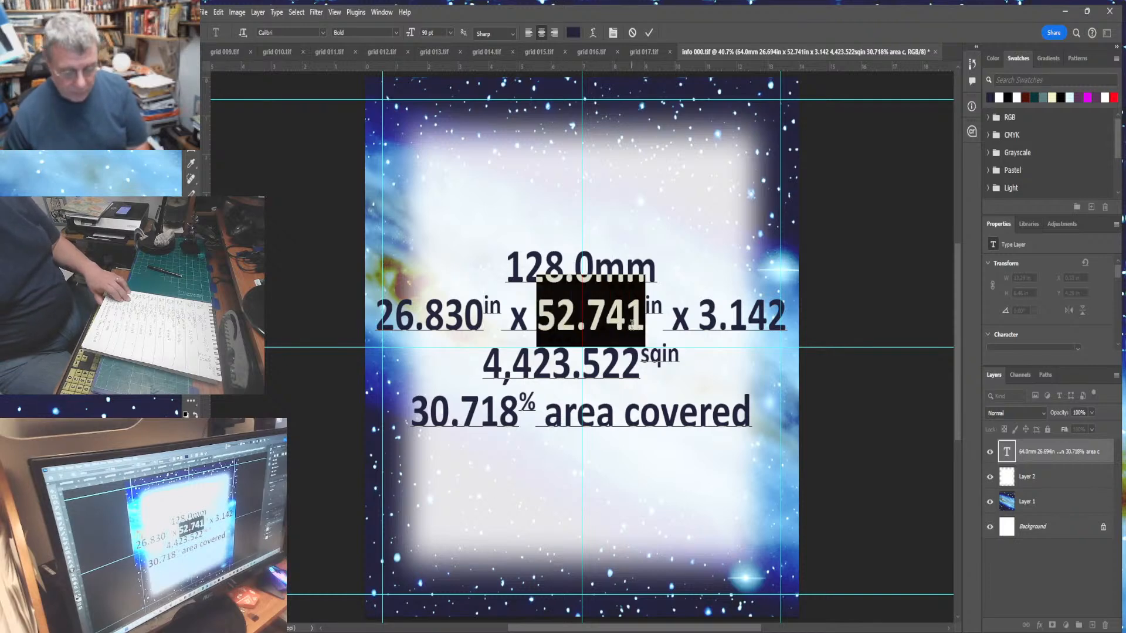
text(53.)
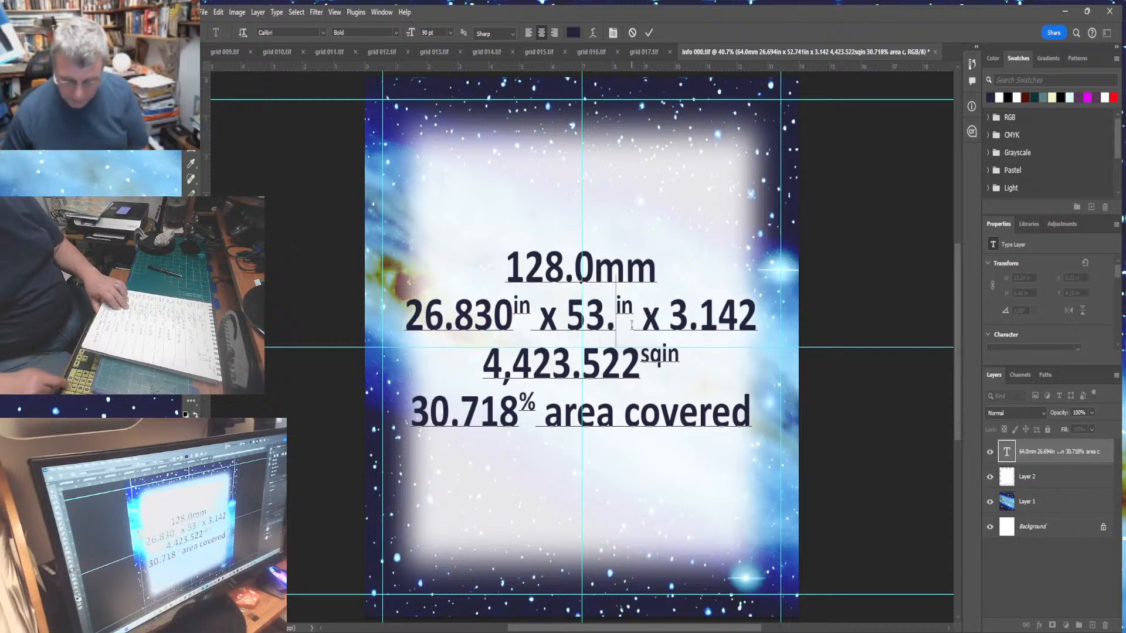
text(363)
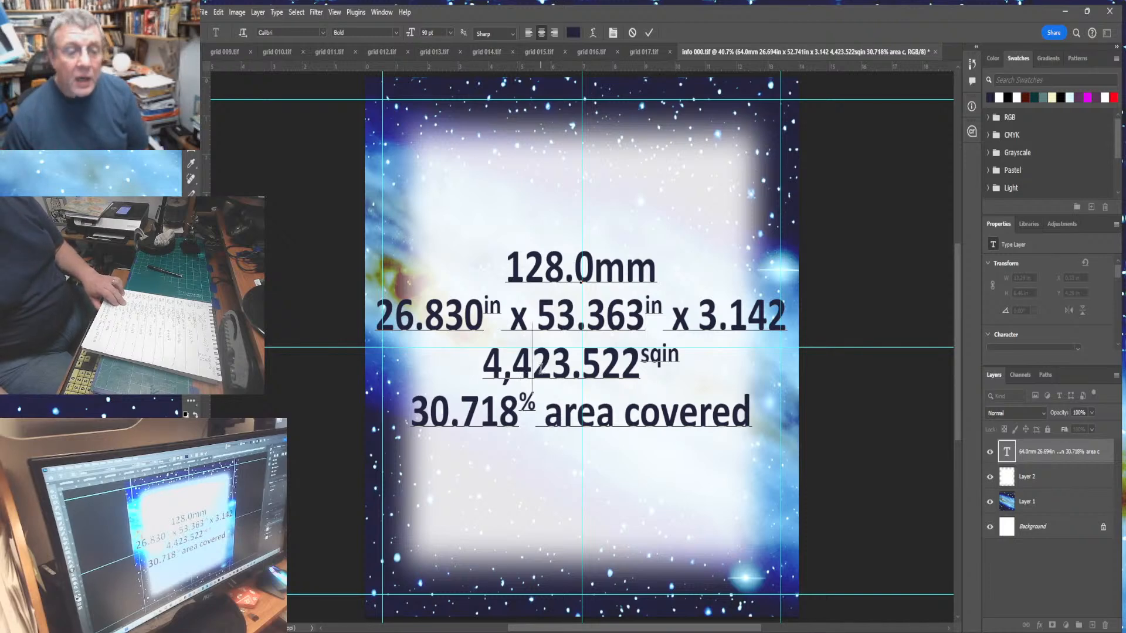
drag(540, 366, 637, 384)
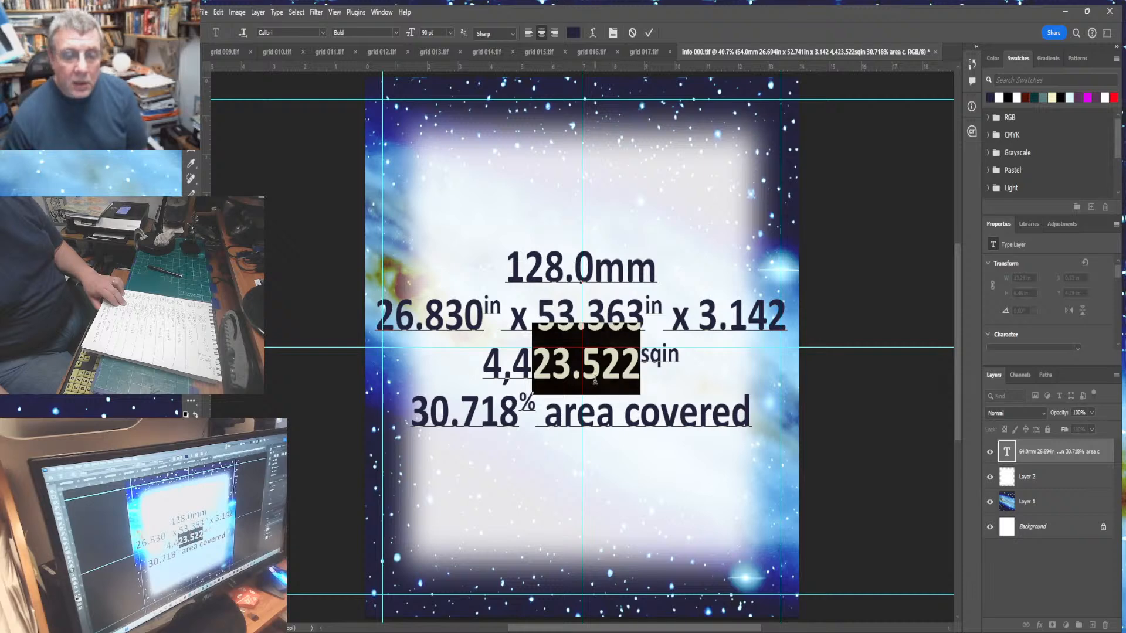
text(98.)
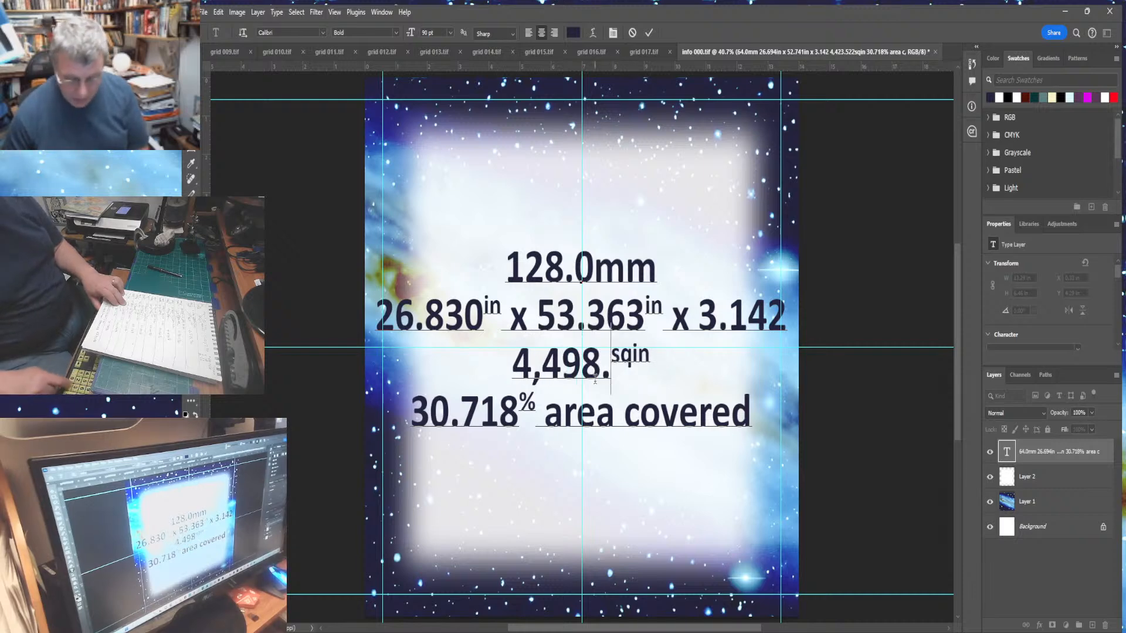
text(49)
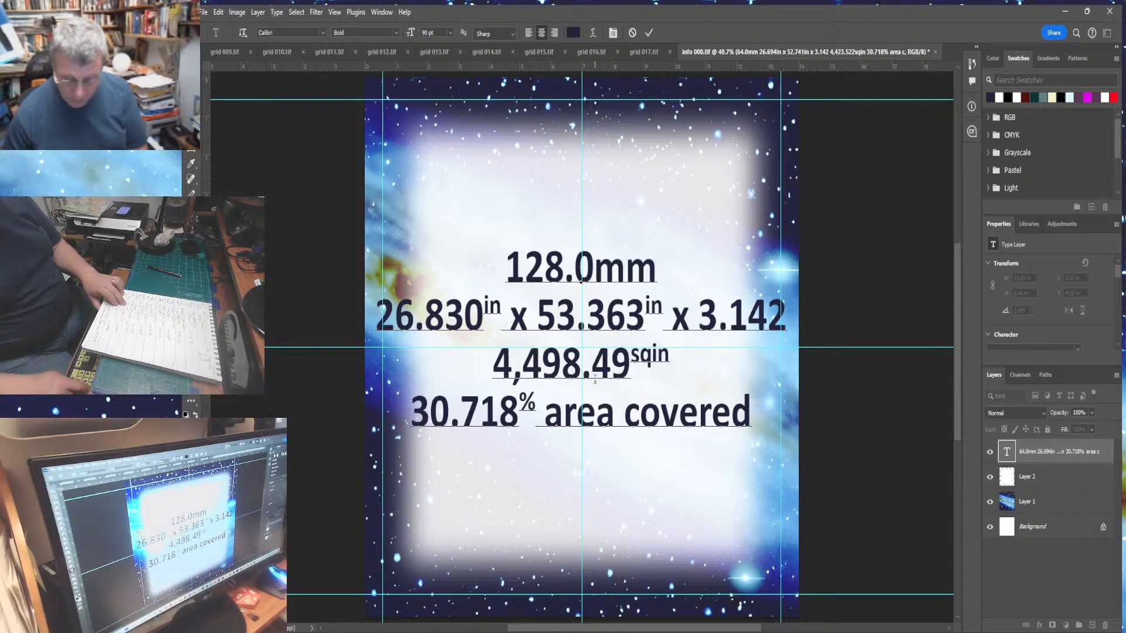
text(3)
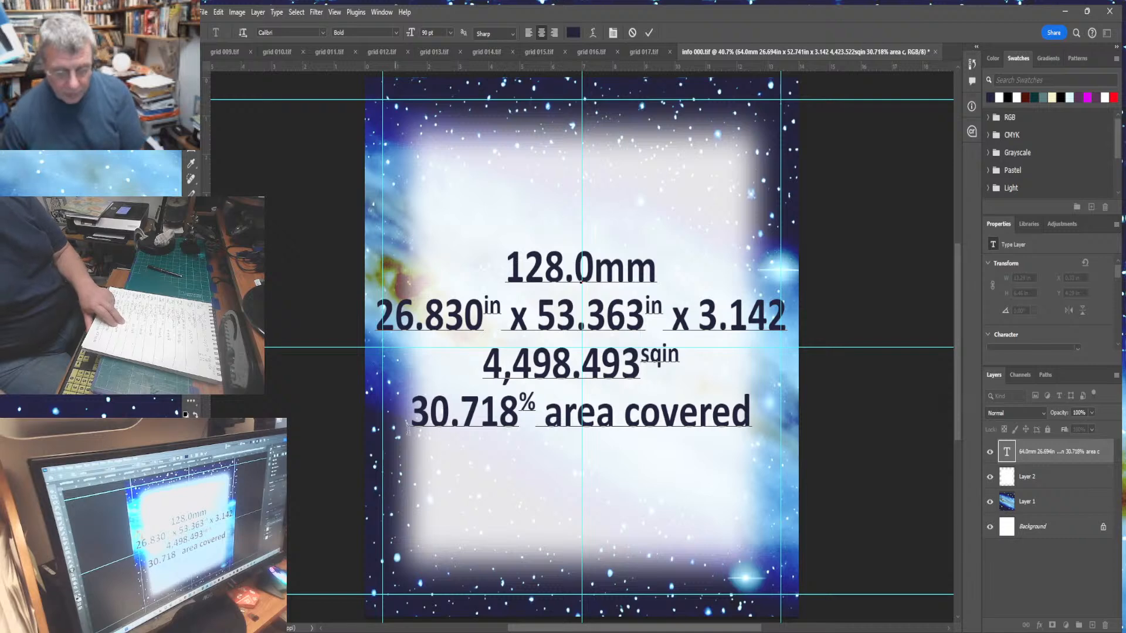
- Set the area covered figure to 31.123 percent and commit the text edits
drag(415, 403, 514, 418)
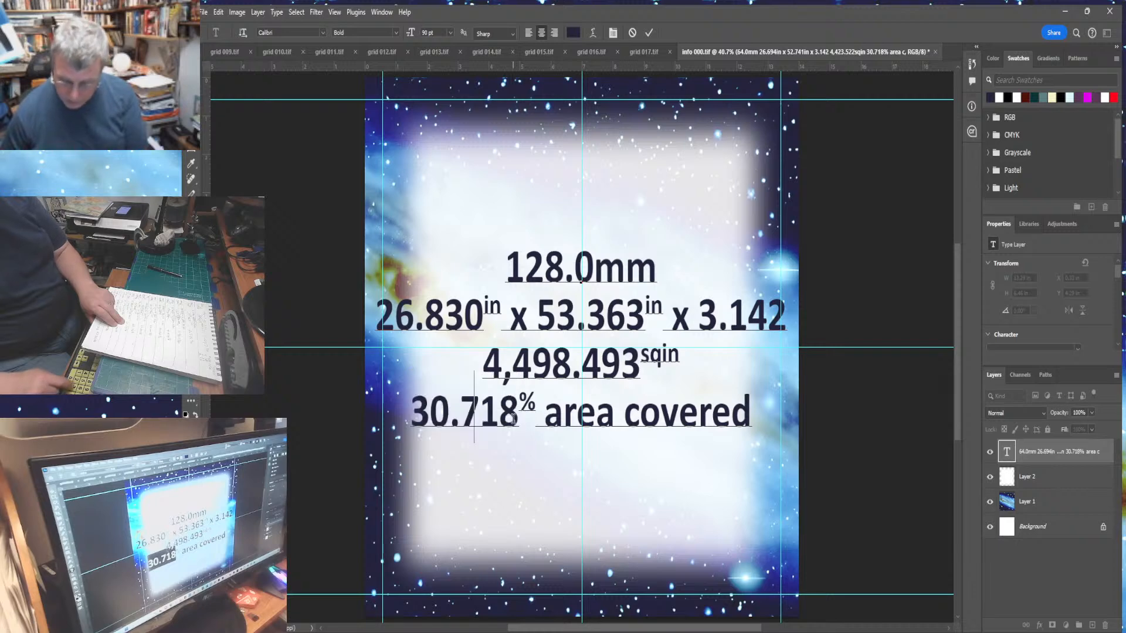
text(31.123)
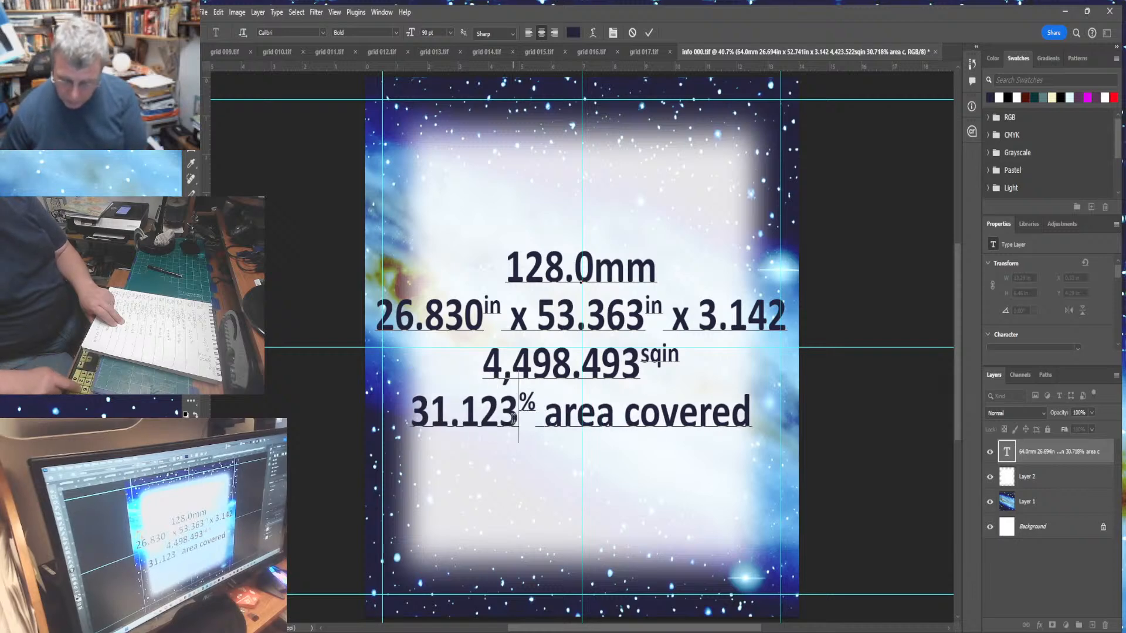
click(191, 116)
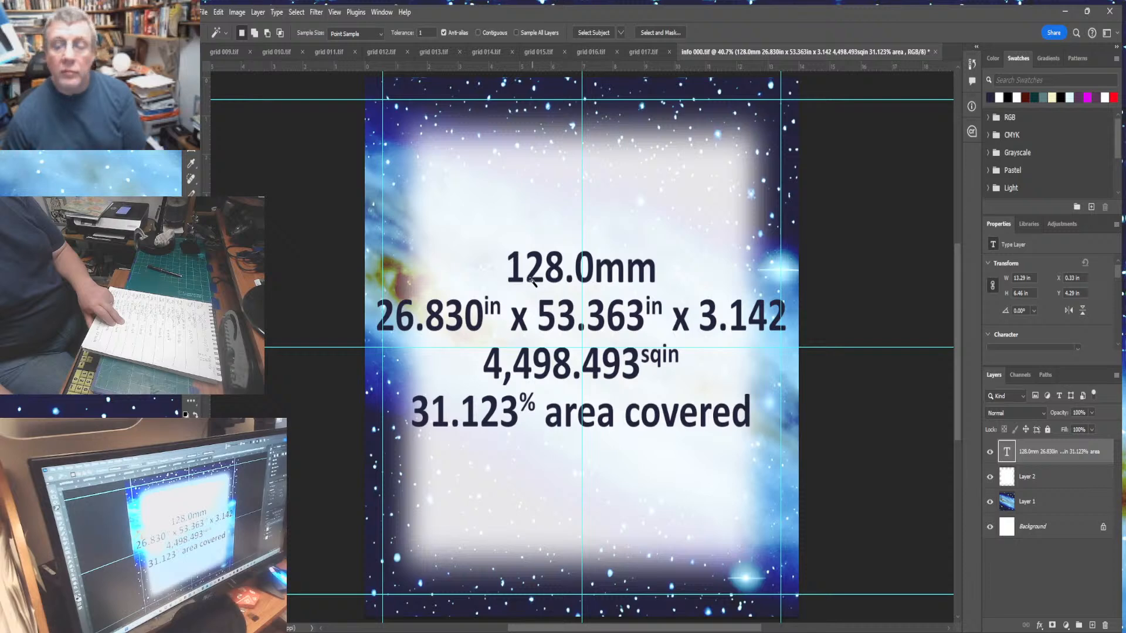
- Add a new layer above Layer 2 and select the lettering with the Magic Wand
click(533, 281)
click(1038, 476)
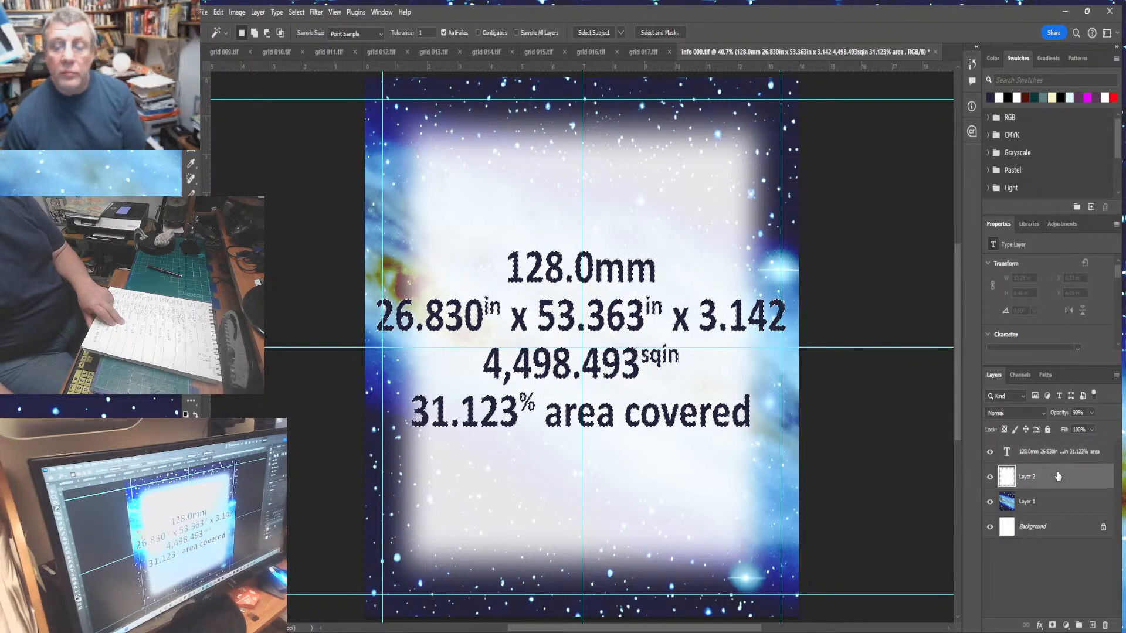
click(1092, 626)
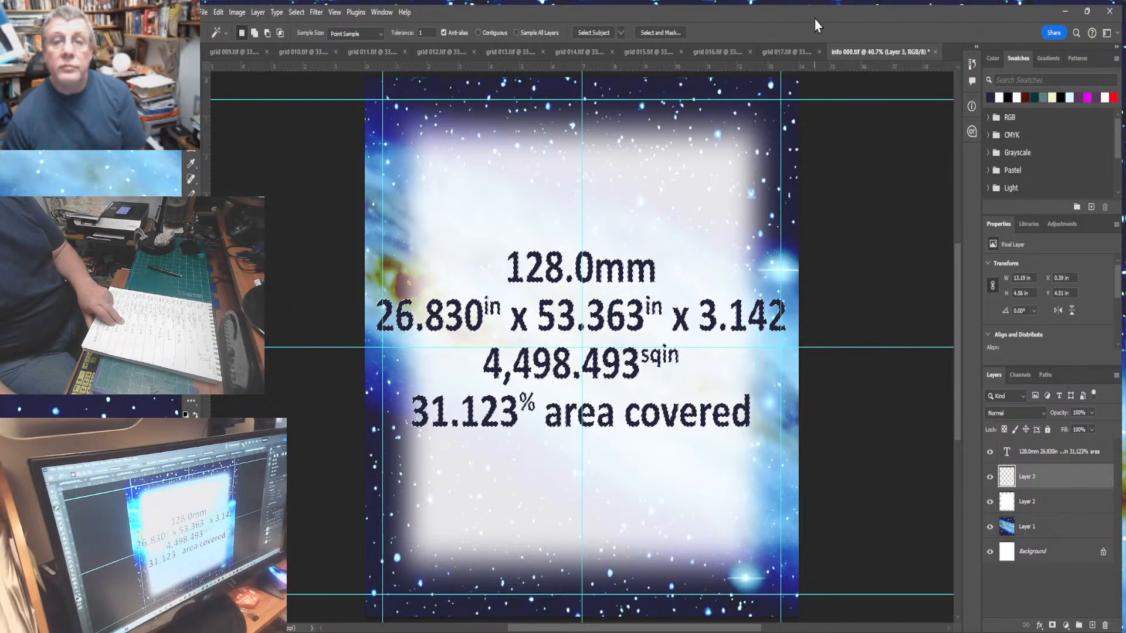
click(835, 77)
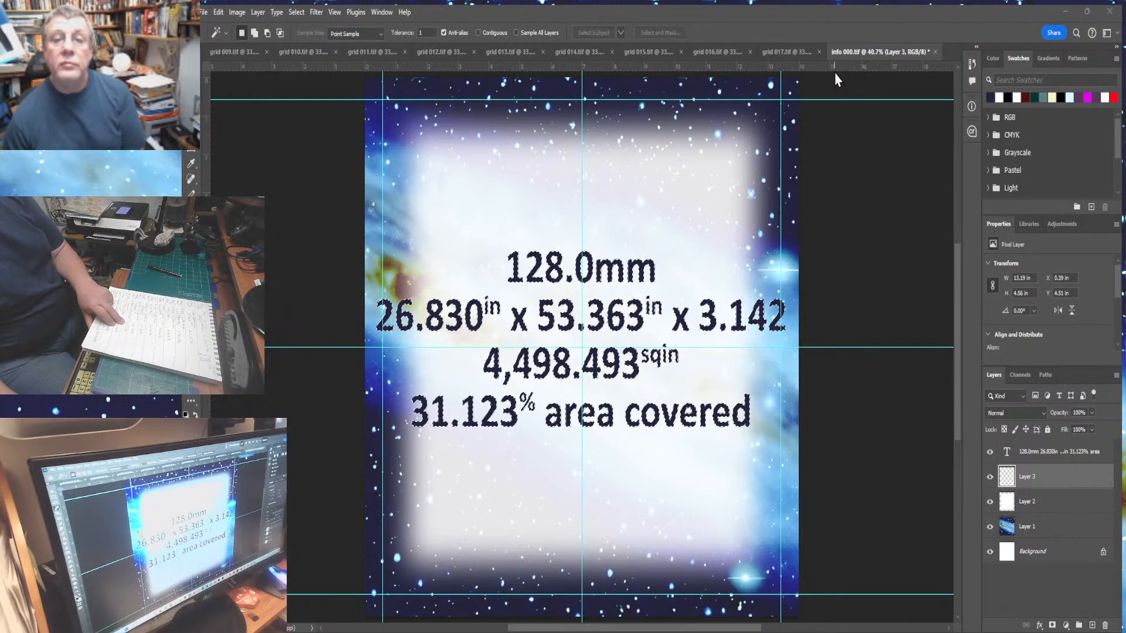
click(930, 142)
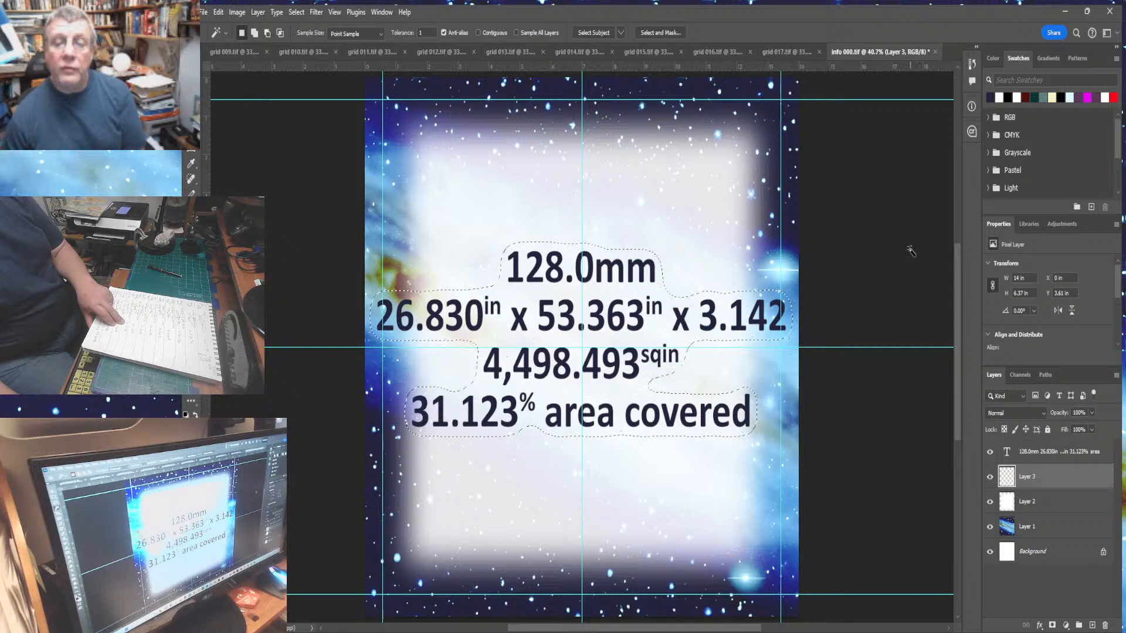
click(217, 12)
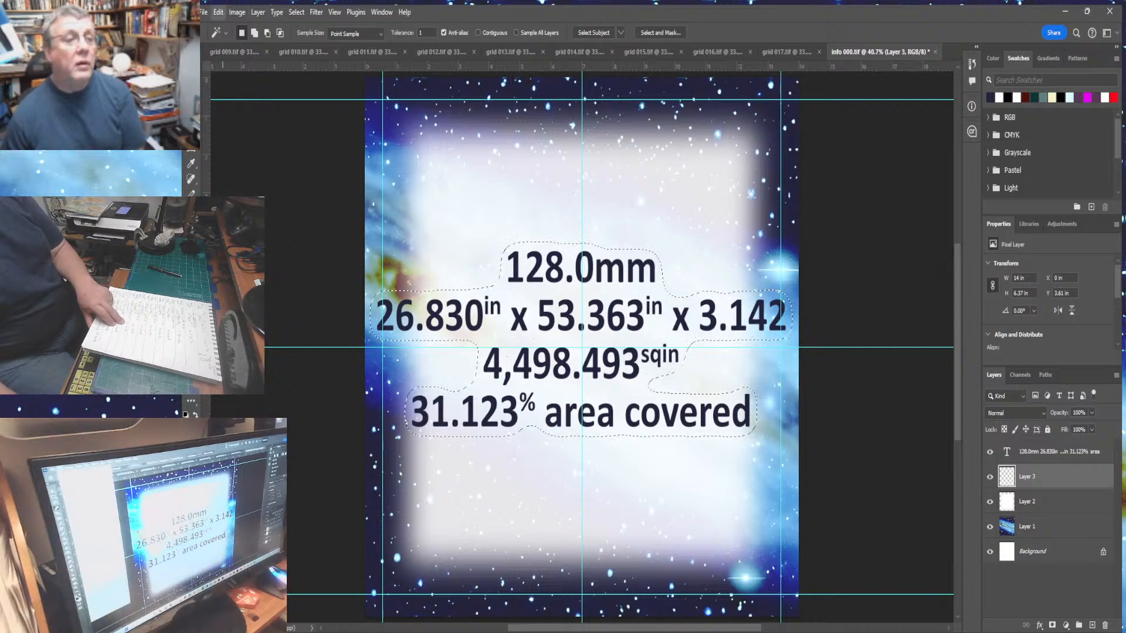
- Pick a white colour from the panel background with the Eyedropper and deselect the lettering
click(234, 208)
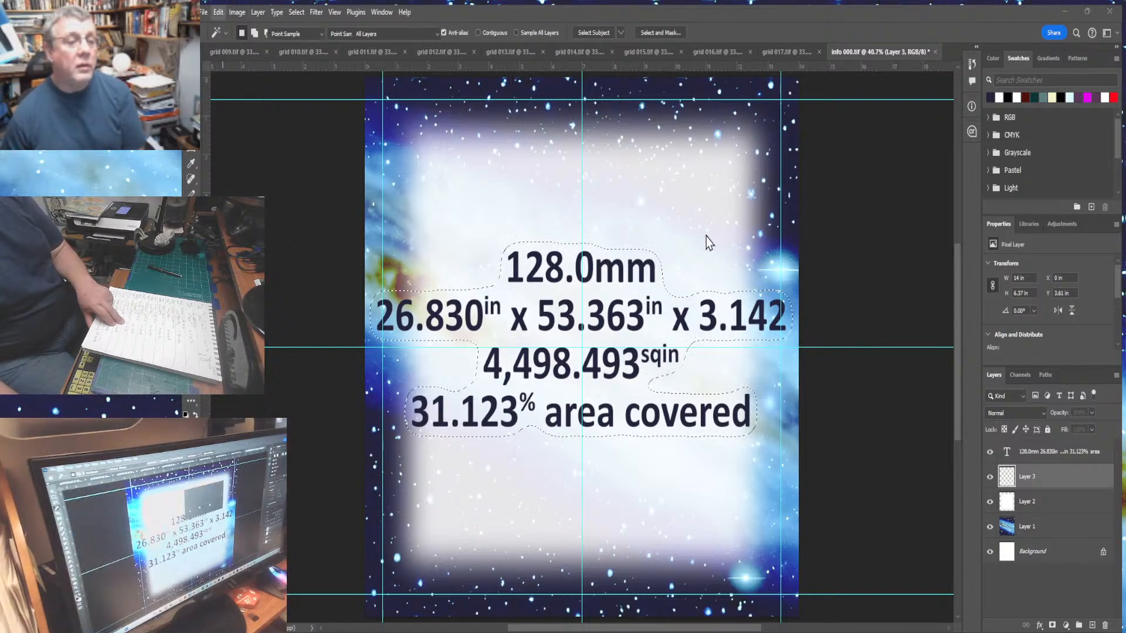
click(709, 171)
key(ctrl+d)
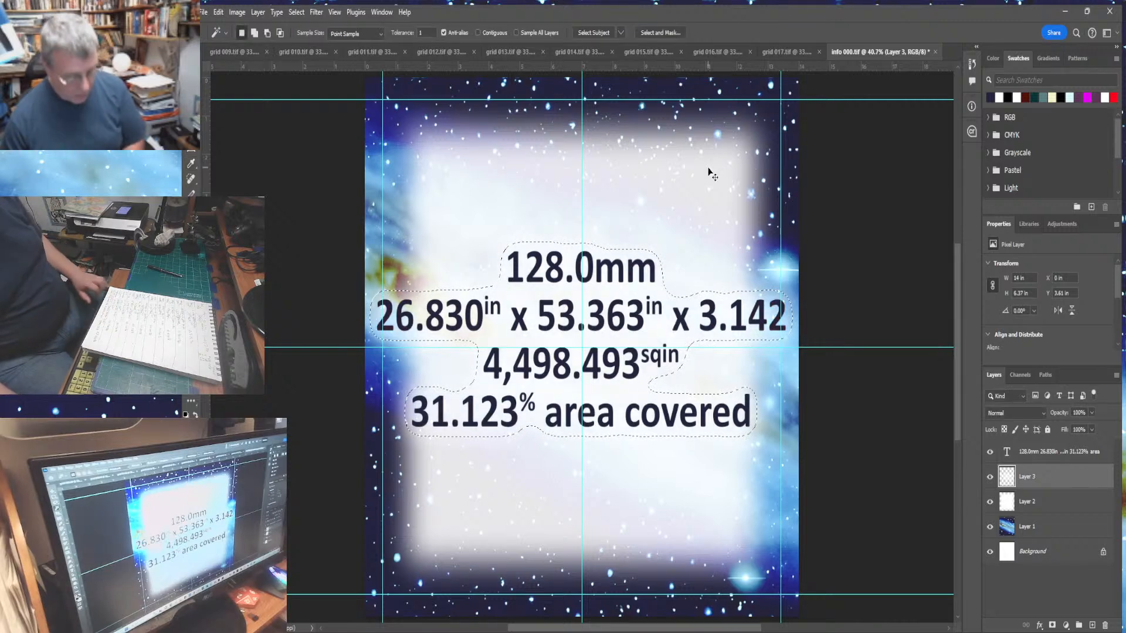
- Save the info panel file
click(203, 11)
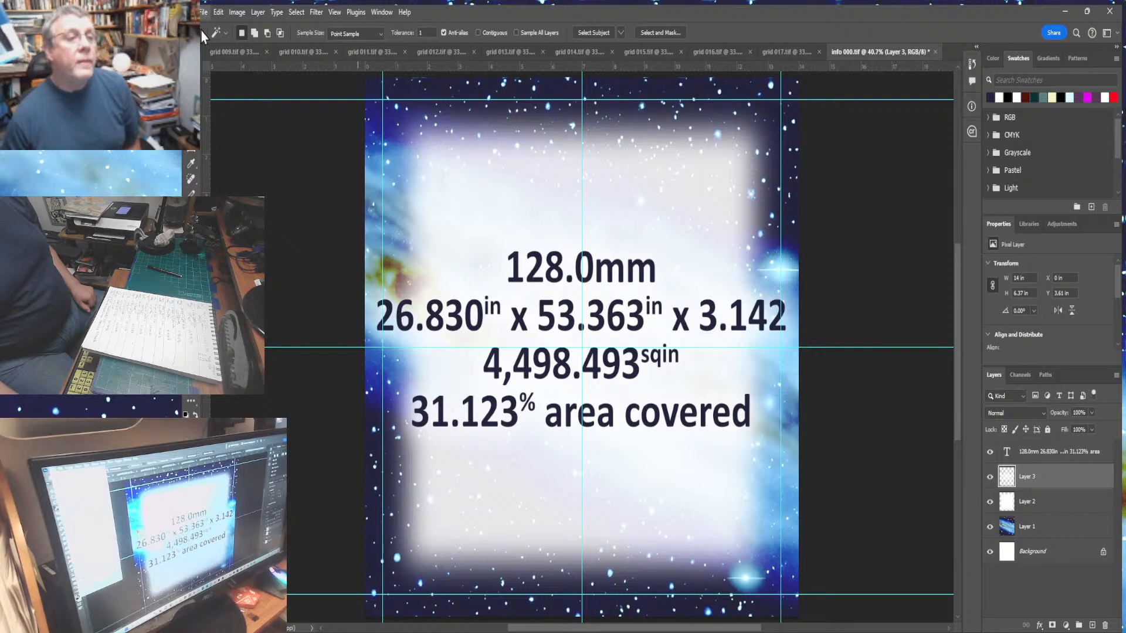
click(218, 152)
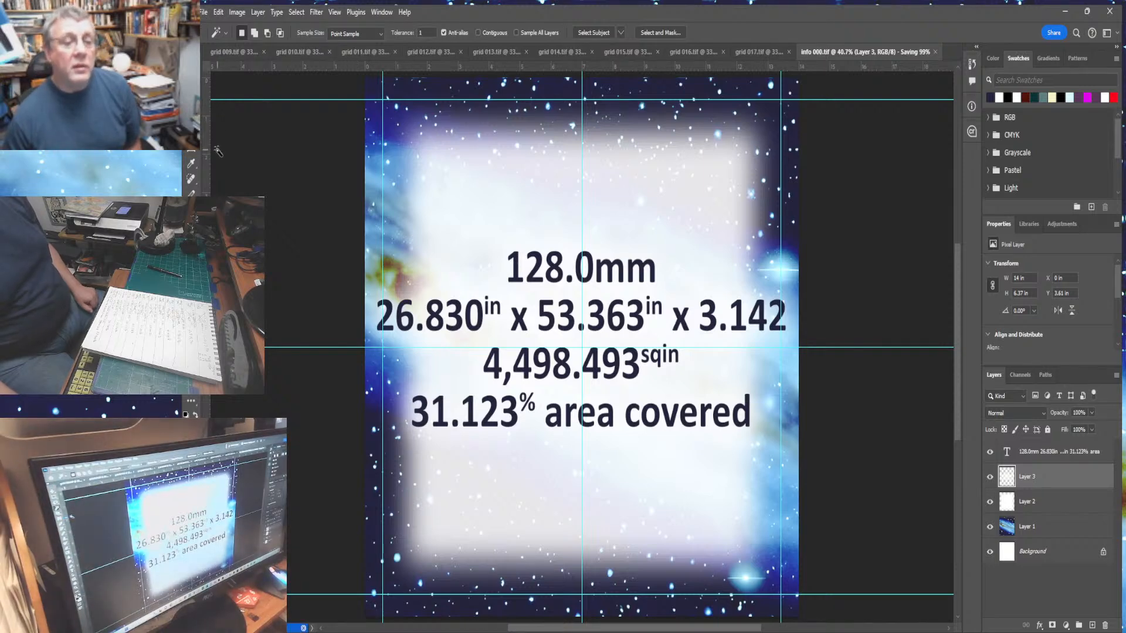
- Select the whole info canvas, flatten it to copy the merged panel, and undo the flatten
key(ctrl+a)
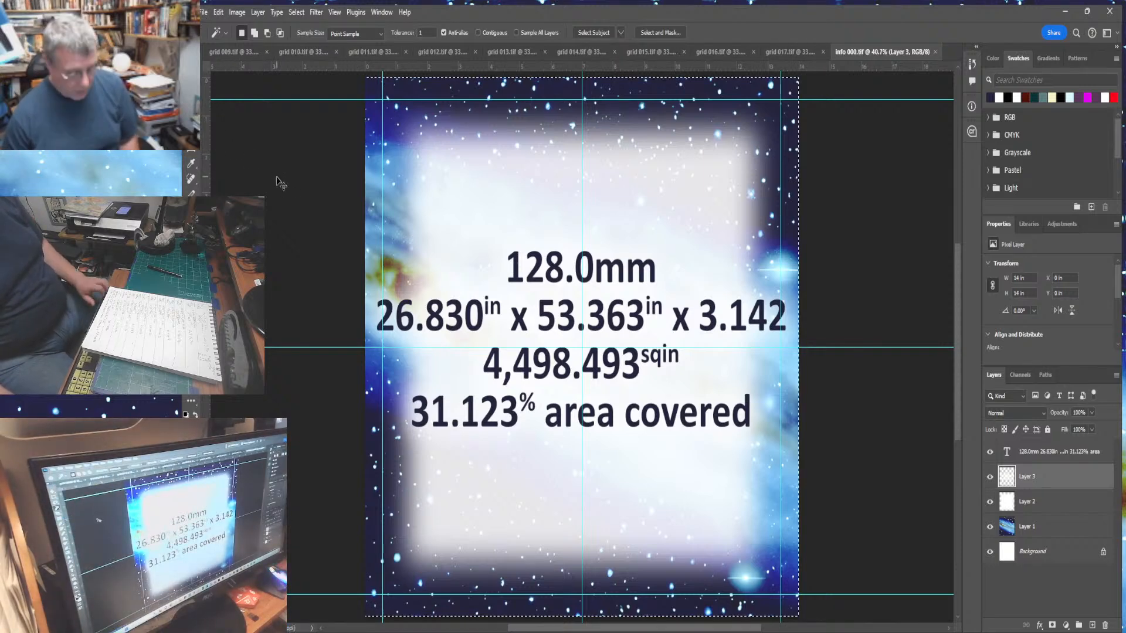
click(261, 17)
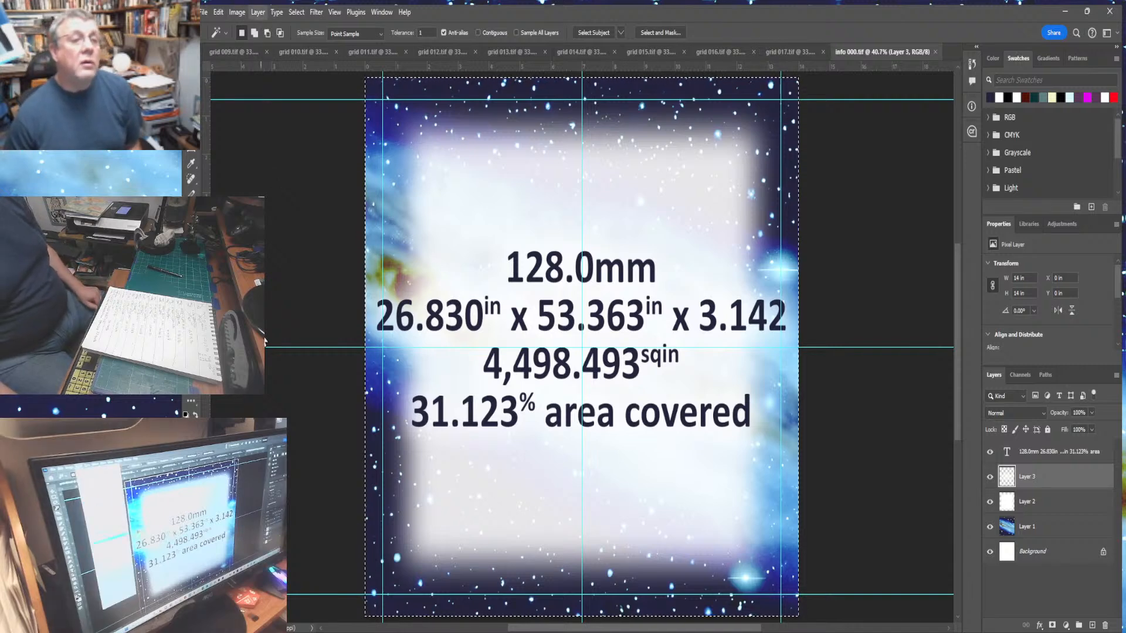
click(287, 493)
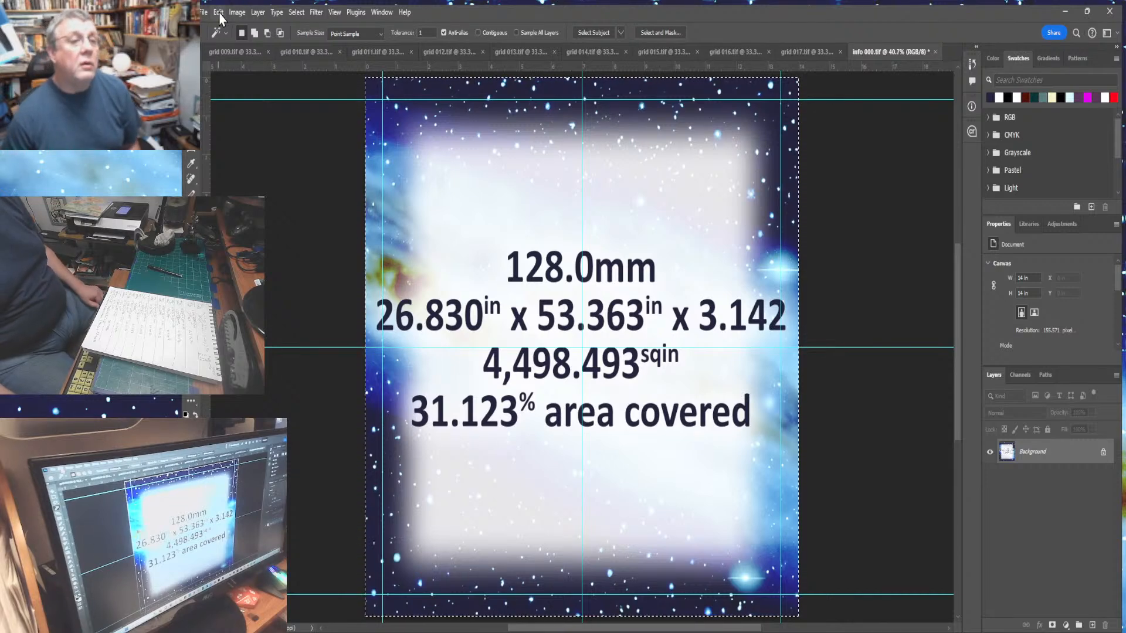
click(219, 14)
click(240, 34)
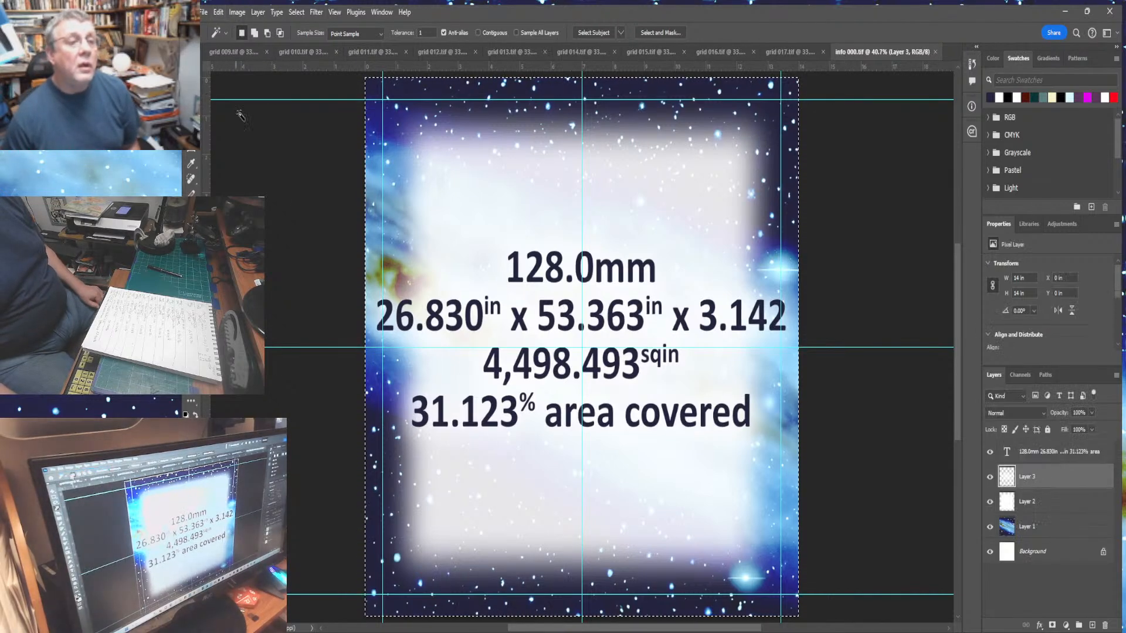
- Switch to grid 009 and extend its canvas height to 240 inches, adding space above the grid
click(223, 53)
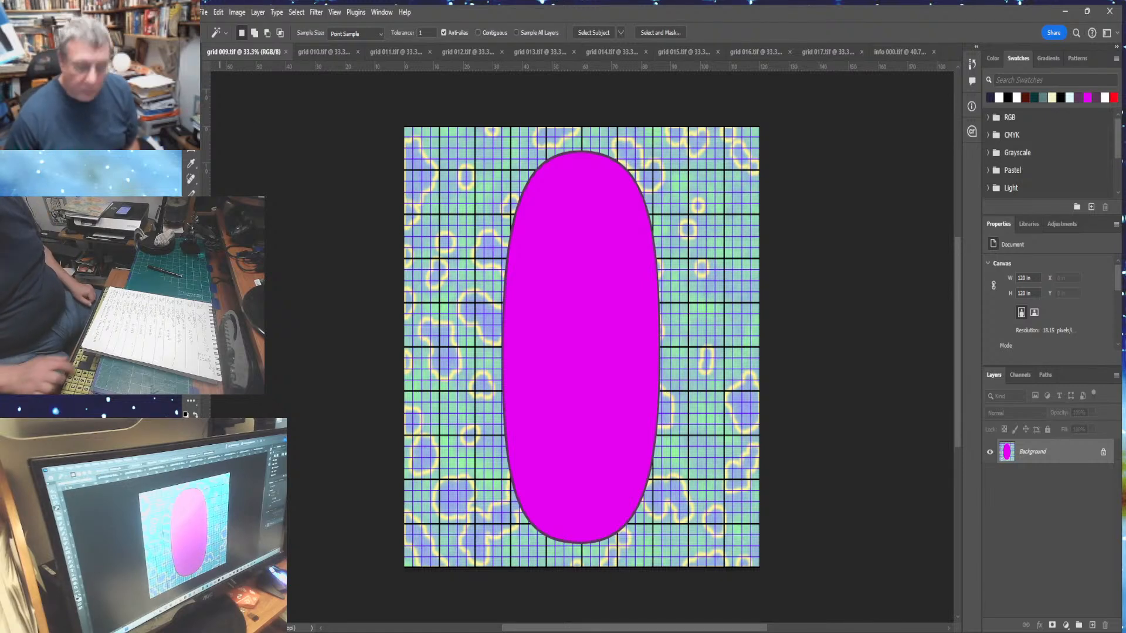
key(ctrl+minus)
key(ctrl+minus)
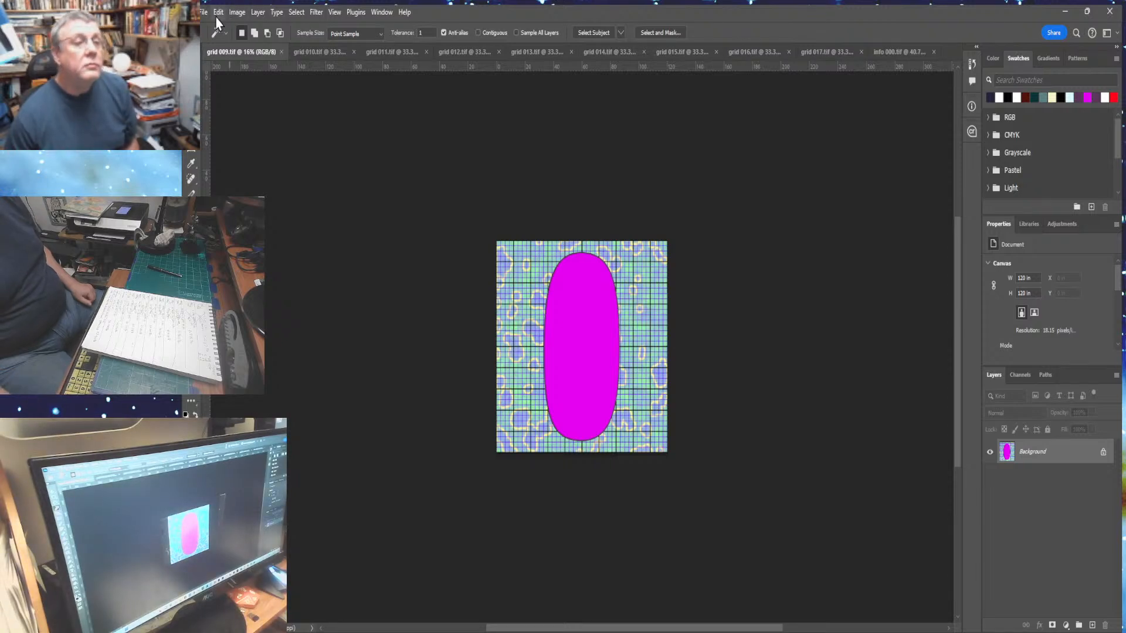
mouse_move(235, 15)
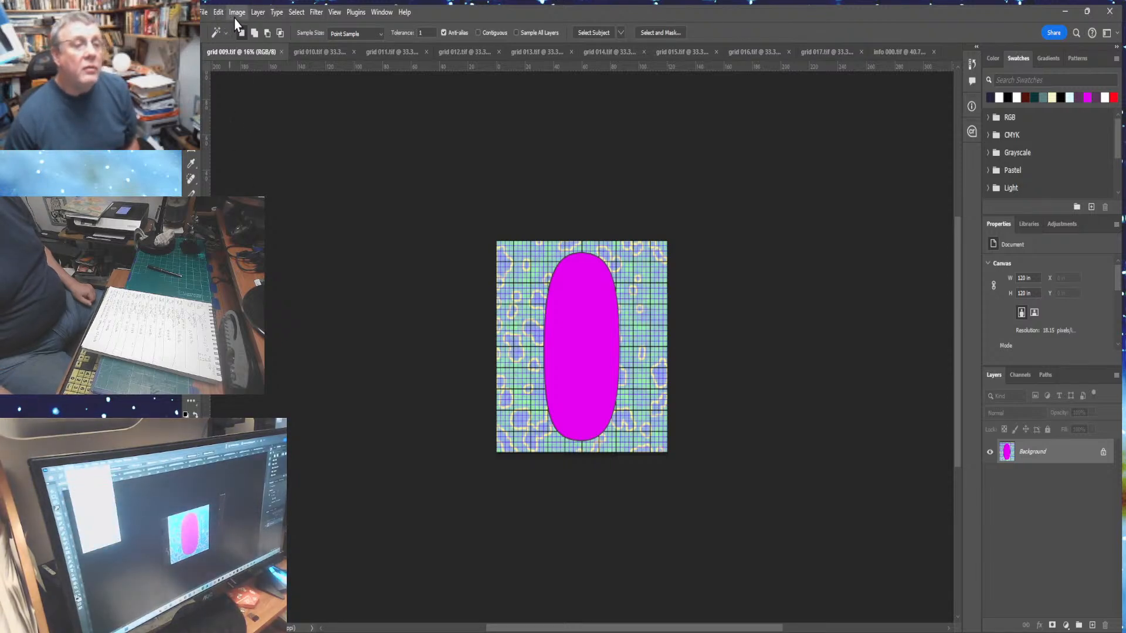
click(256, 123)
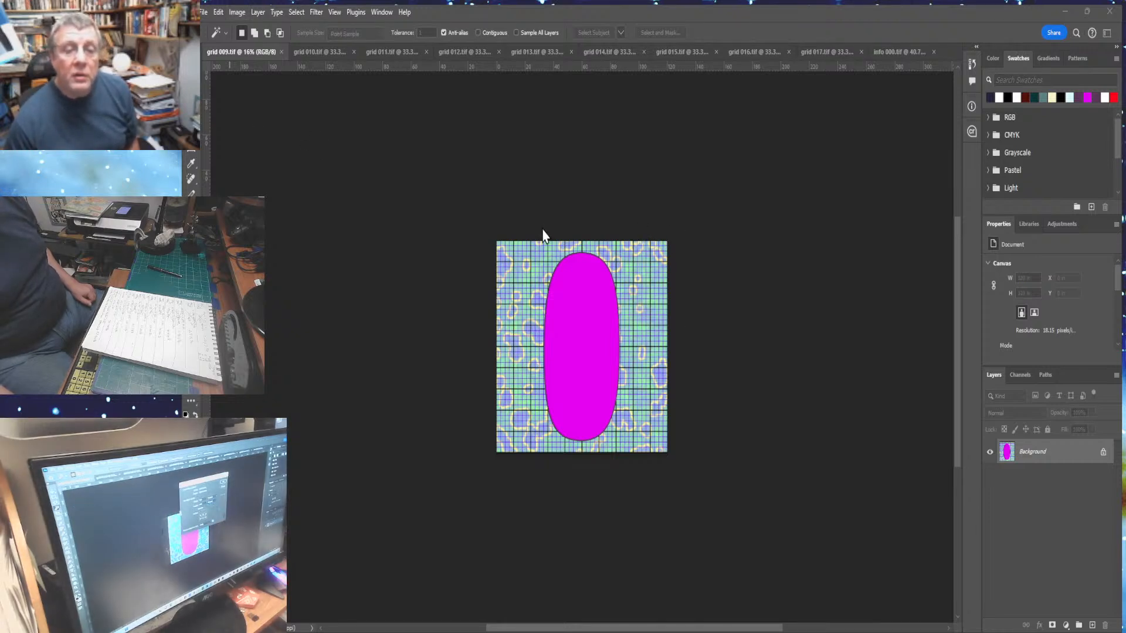
key(Return)
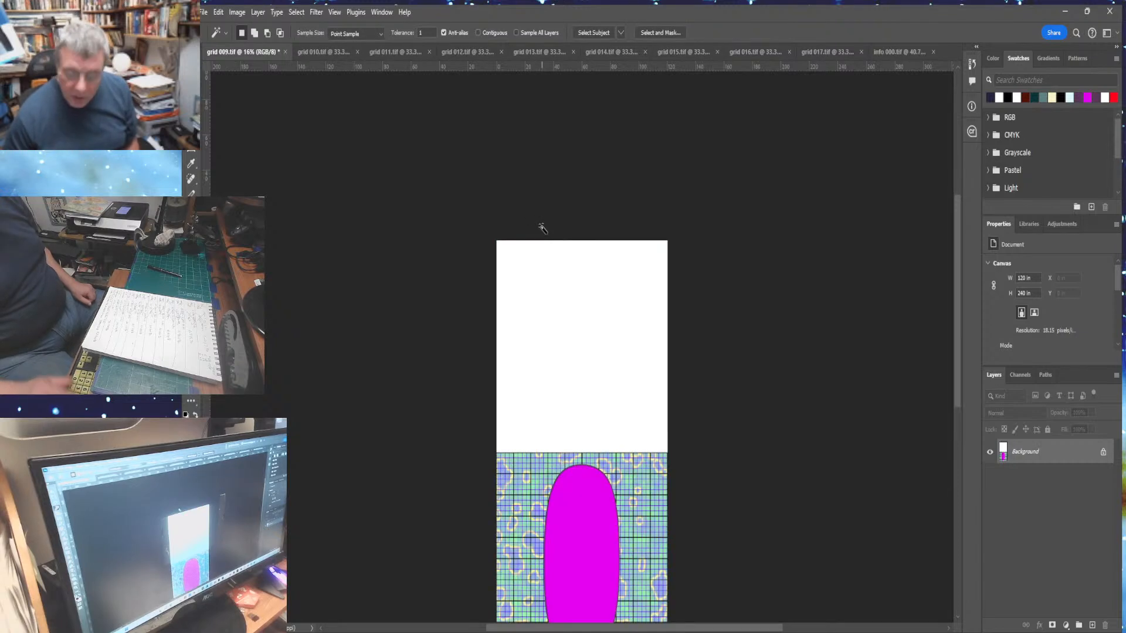
- Select the empty area above the grid and paste the info panel into it, fitting the view
click(565, 351)
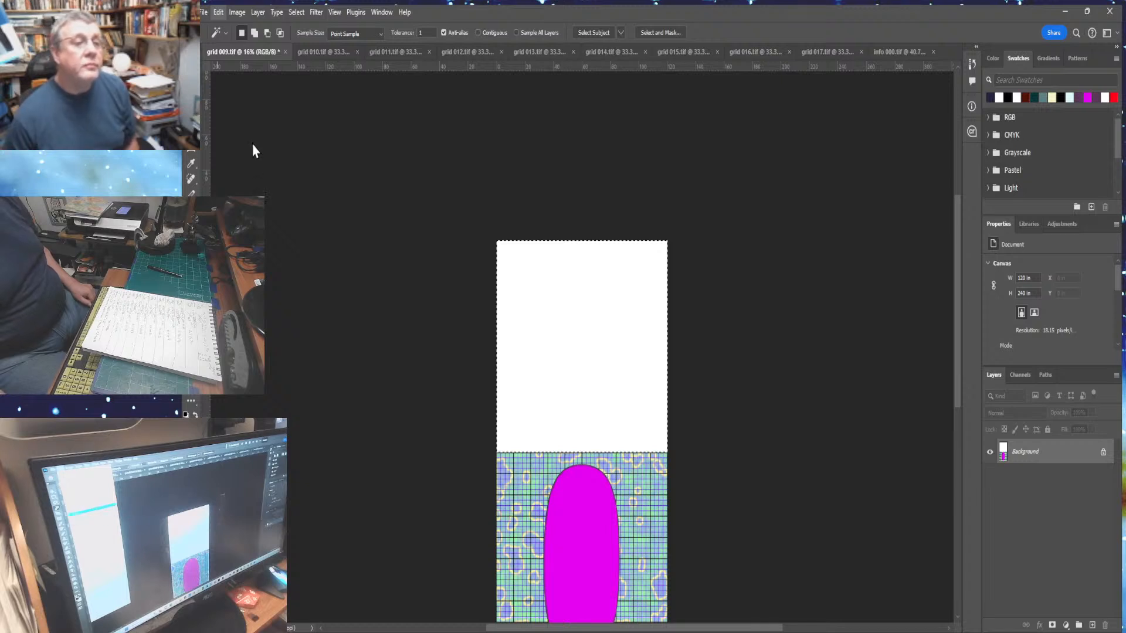
key(ctrl+alt+shift+v)
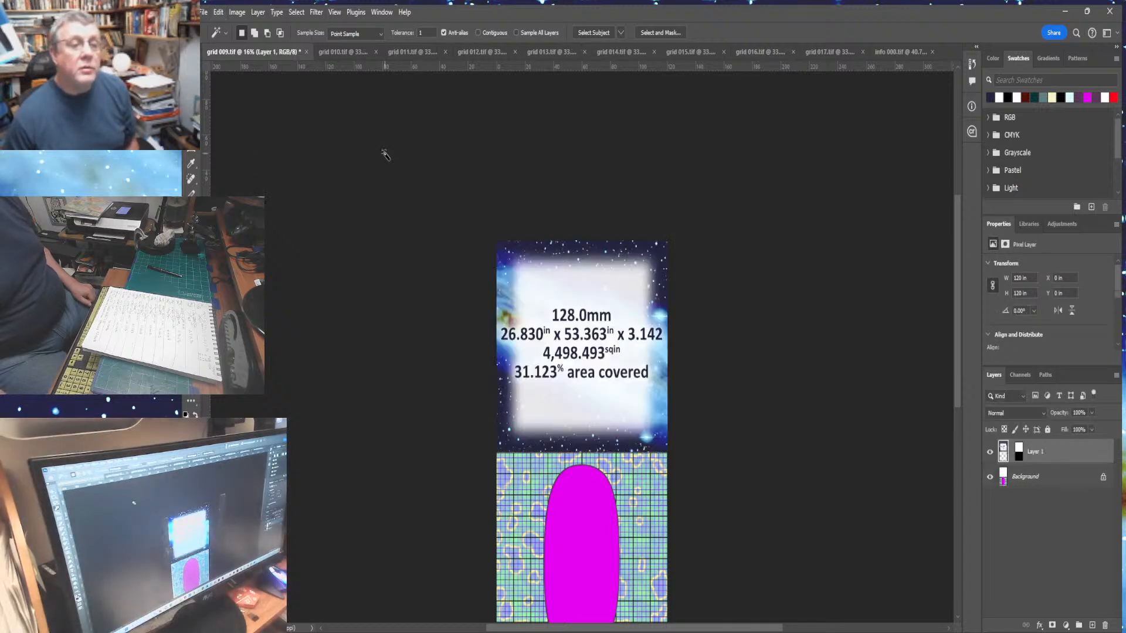
key(ctrl+0)
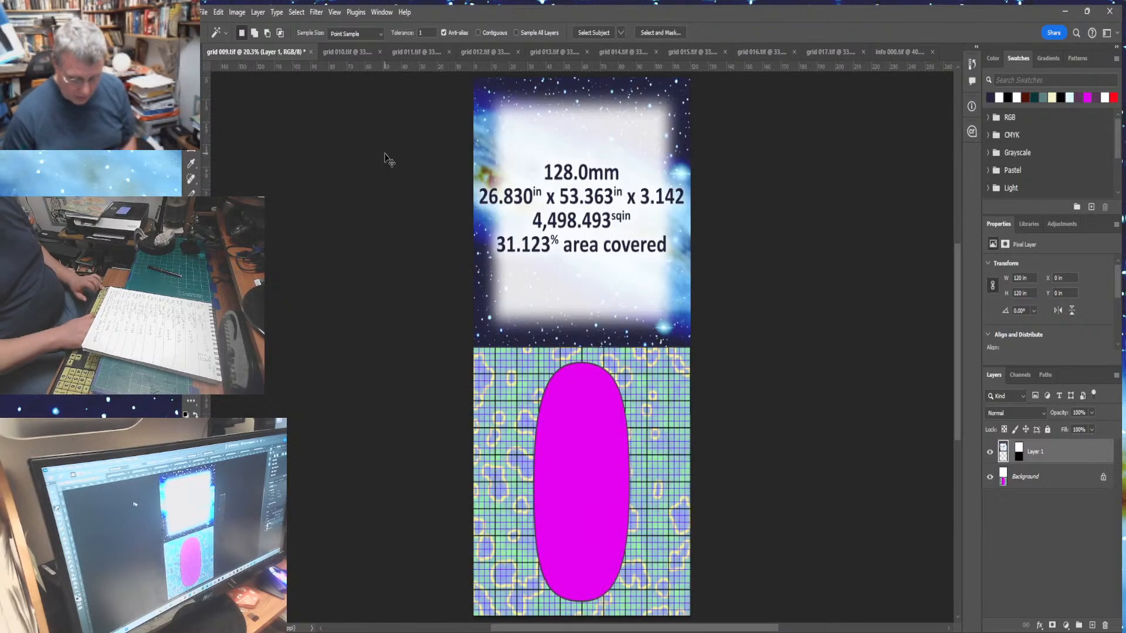
- Flatten the combined image and save it as a TIFF named grid 009 final
click(258, 12)
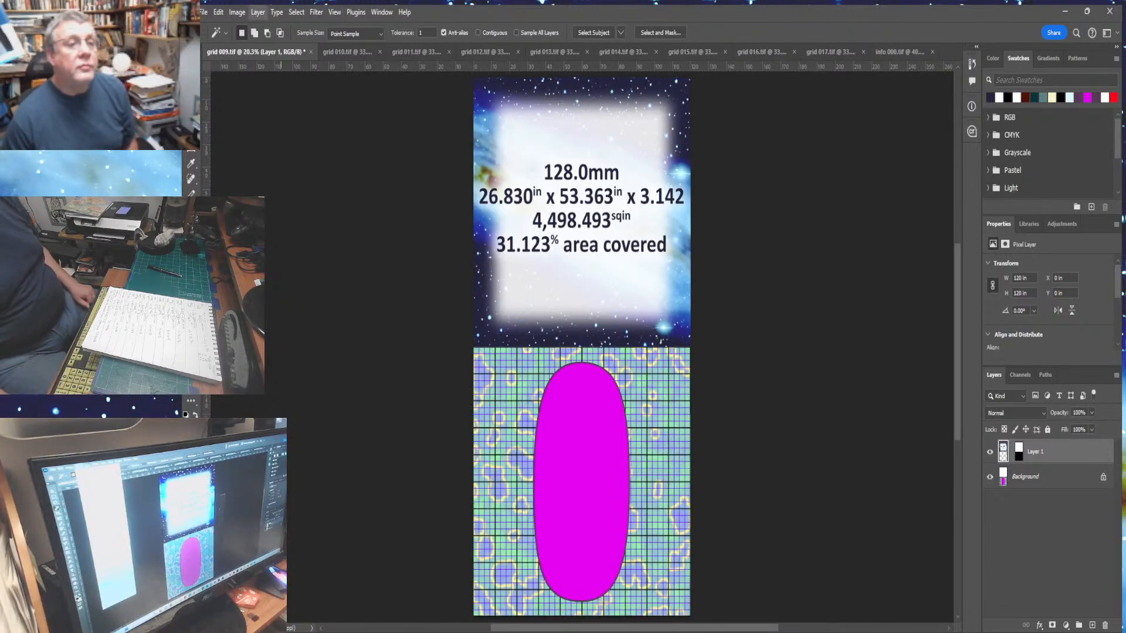
click(287, 531)
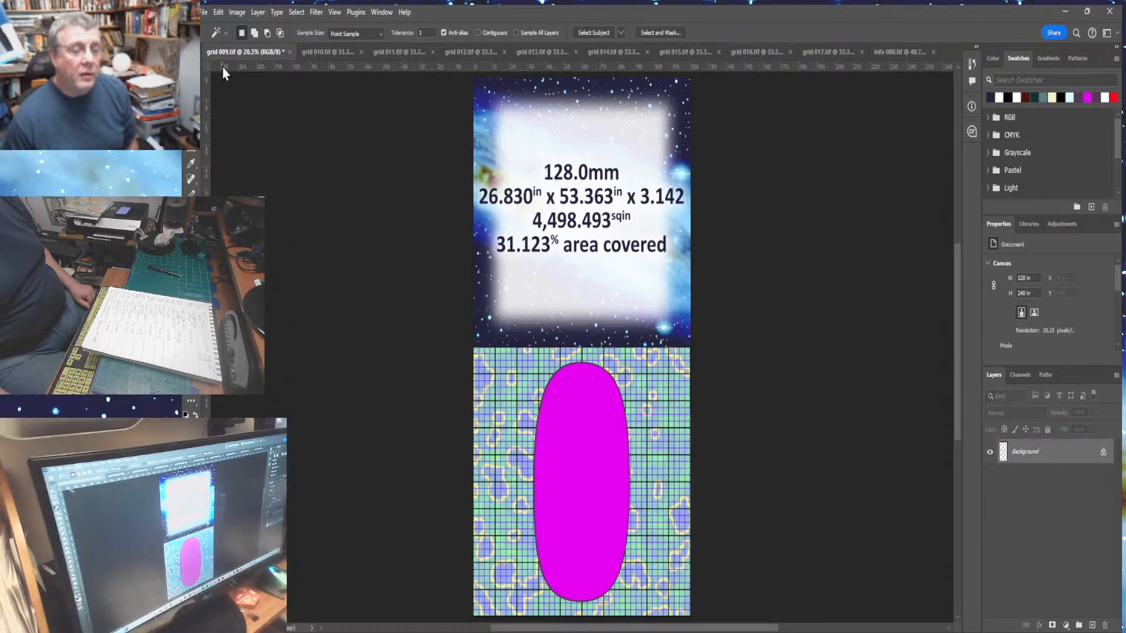
click(202, 13)
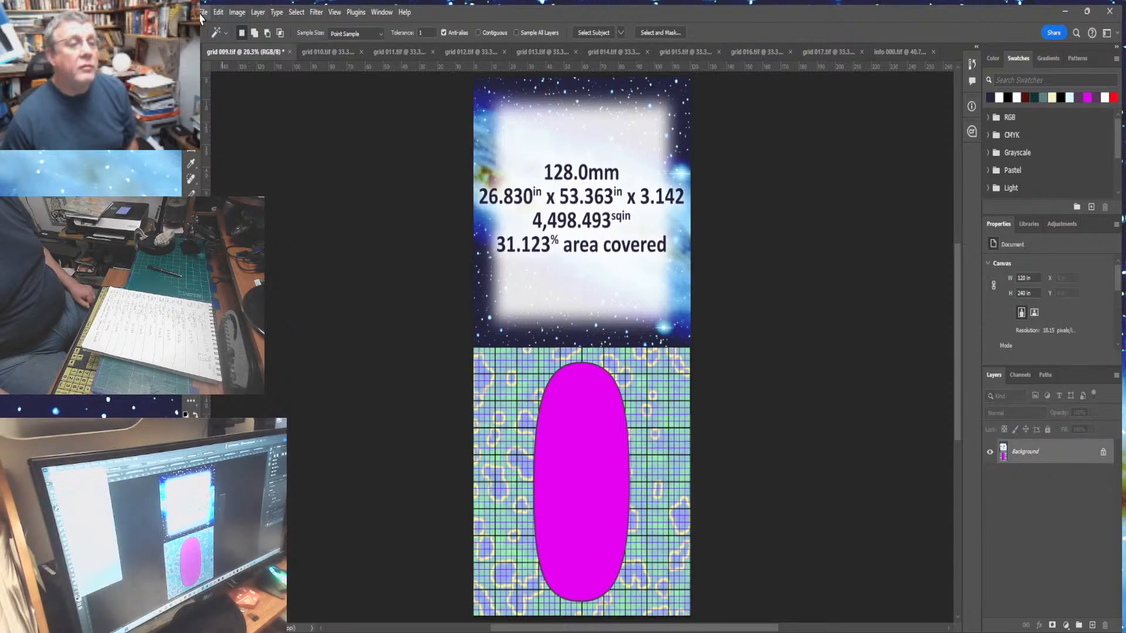
click(218, 167)
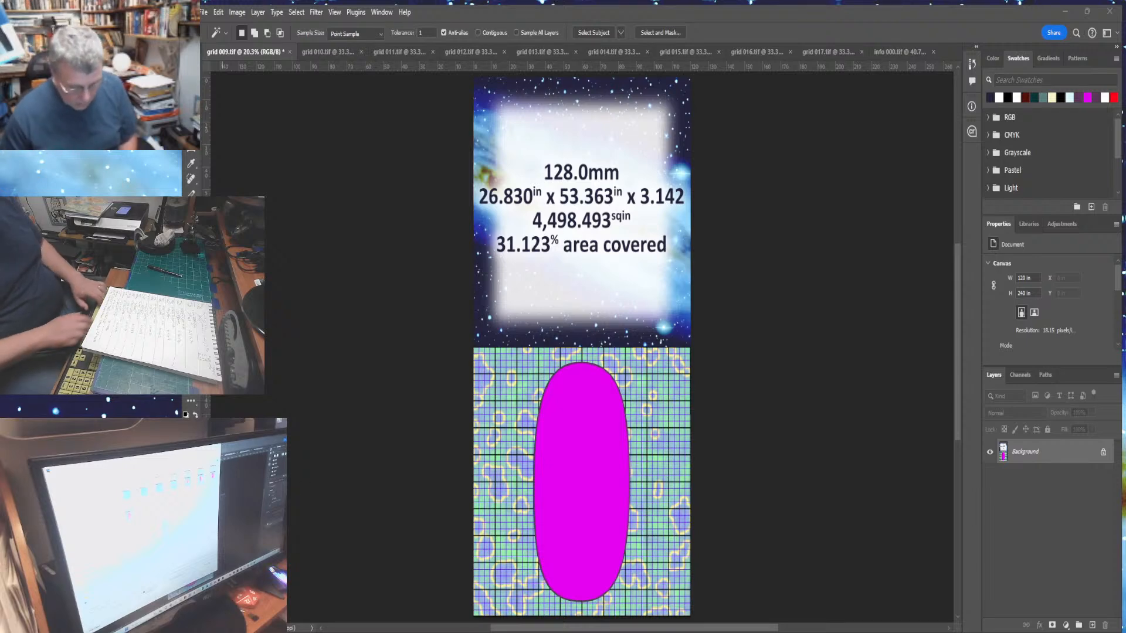
key(Return)
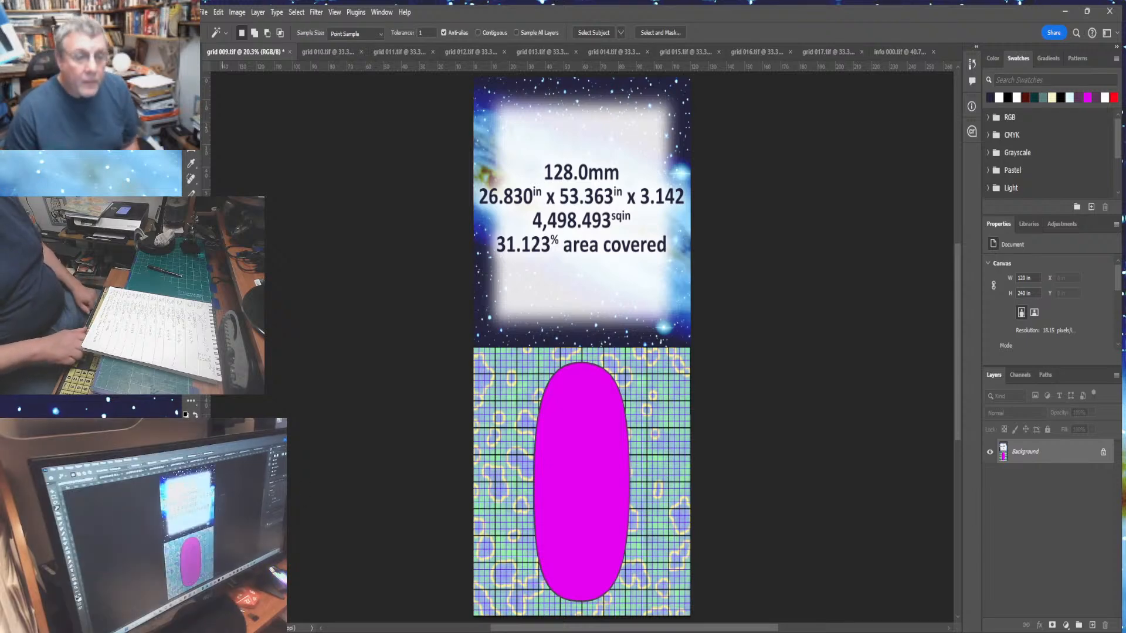
key(Return)
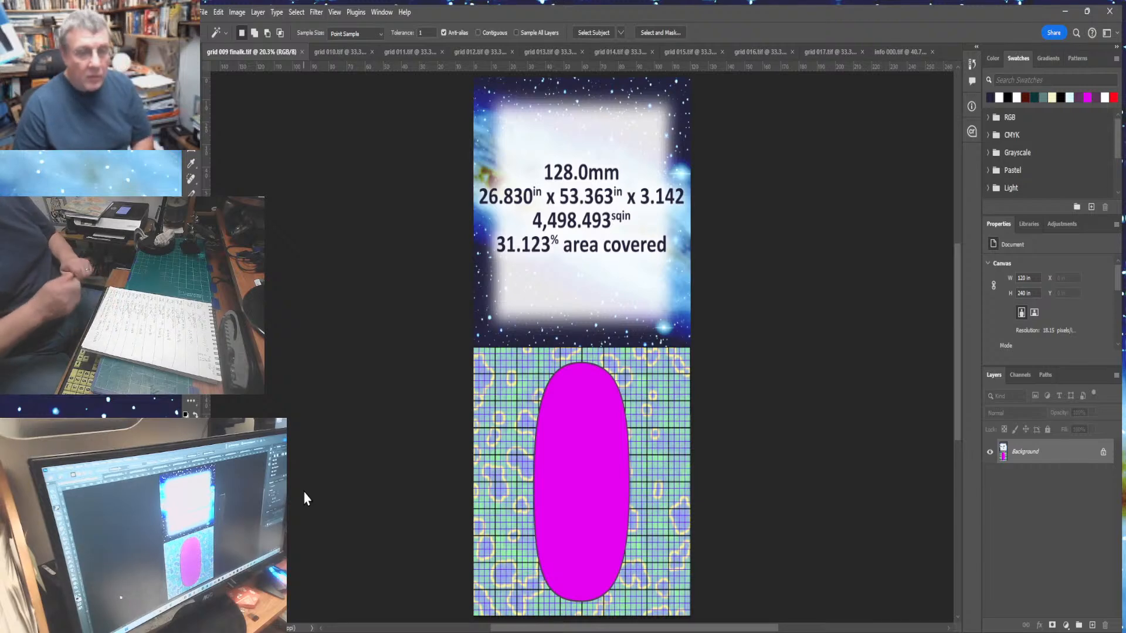
- Close the finished grid file, deselect in the info panel, and delete Layer 3
click(302, 52)
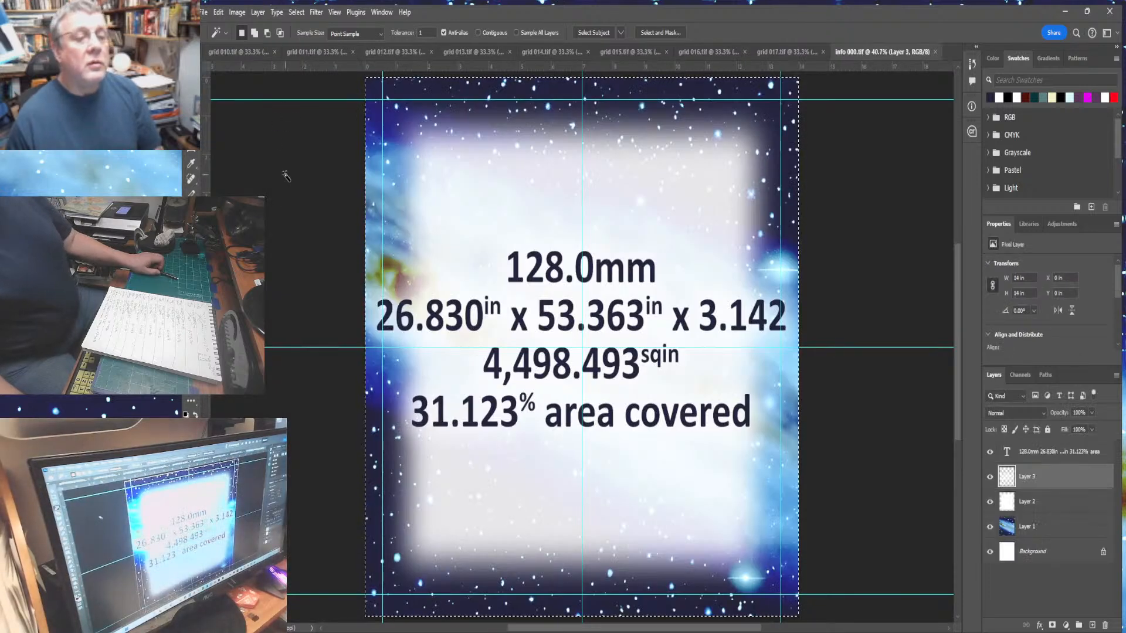
key(ctrl+d)
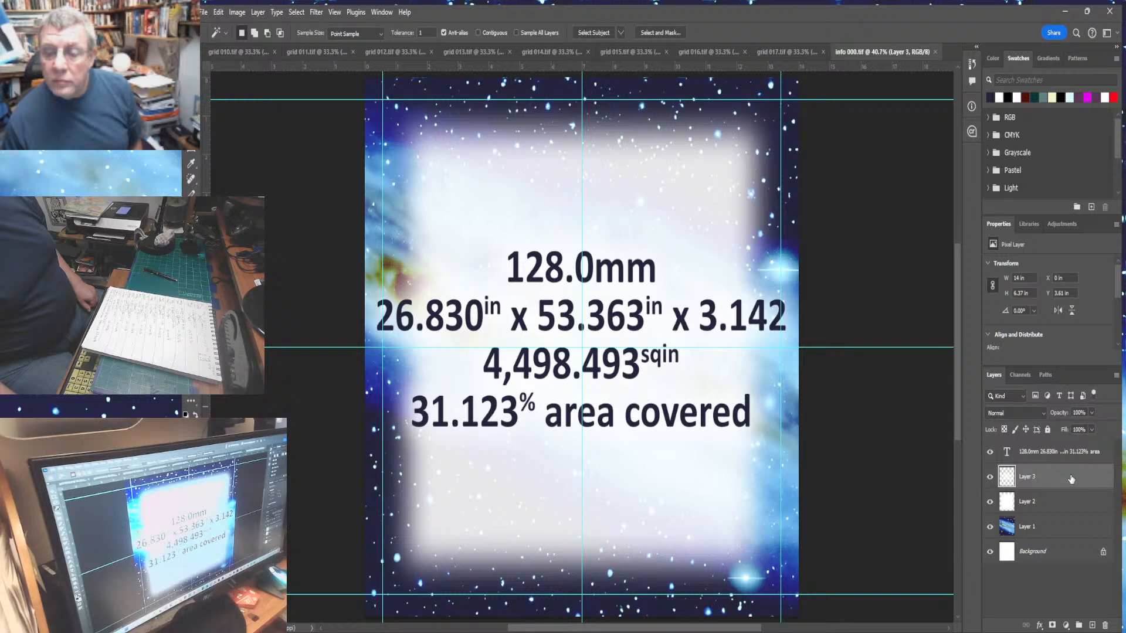
click(1105, 624)
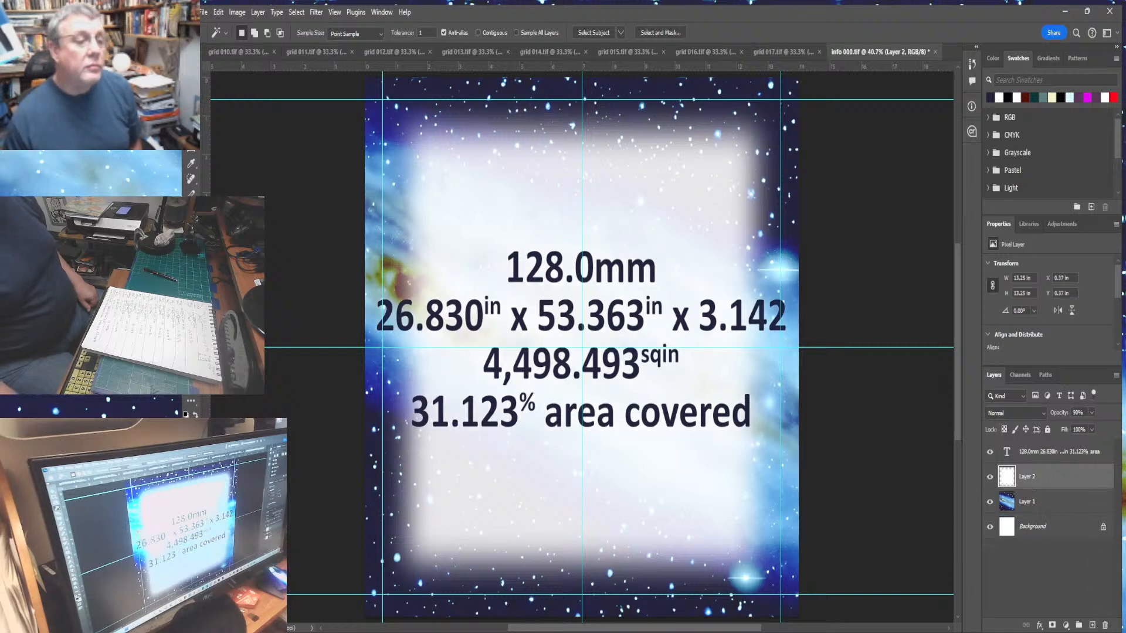
- Edit the panel text, changing the dot size to 256.0mm and the width to 27.778 inches
key(t)
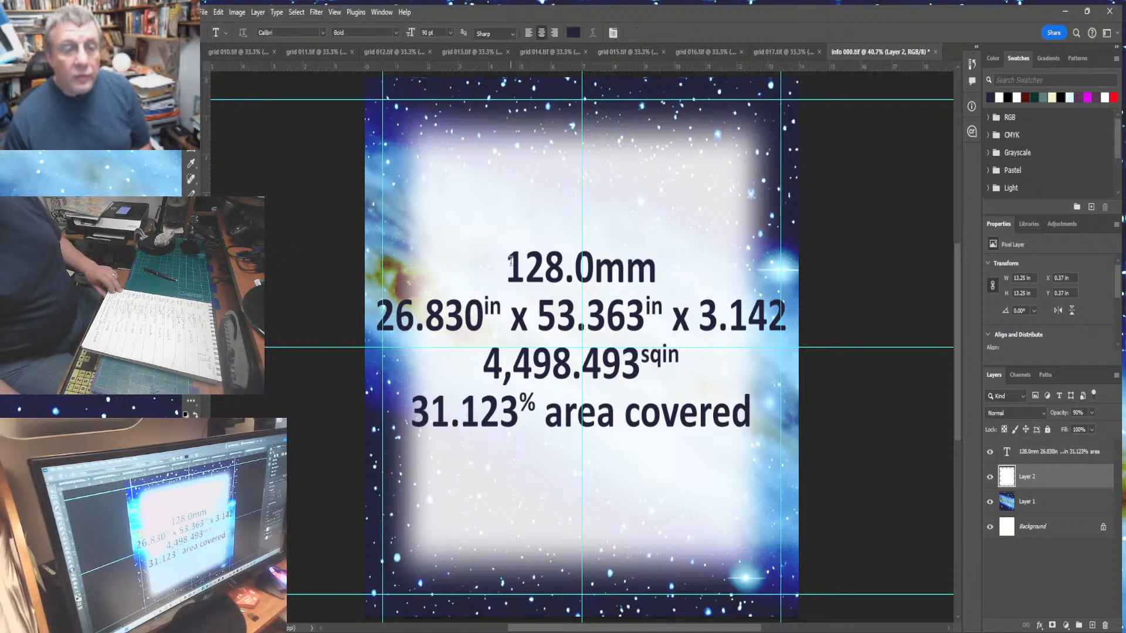
drag(507, 262, 557, 267)
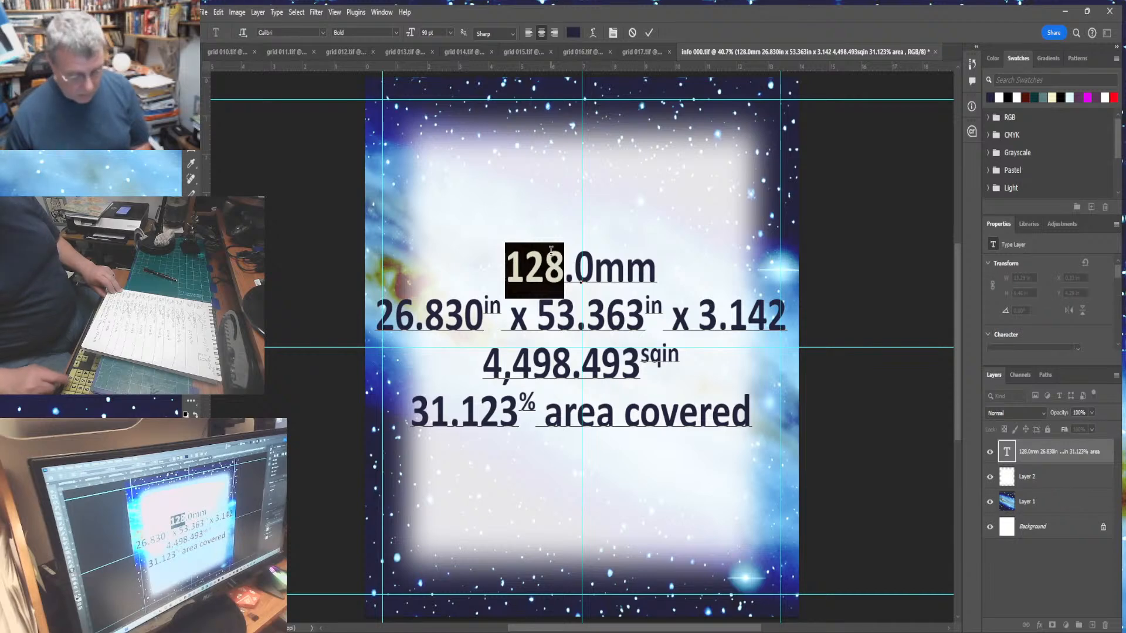
text(256)
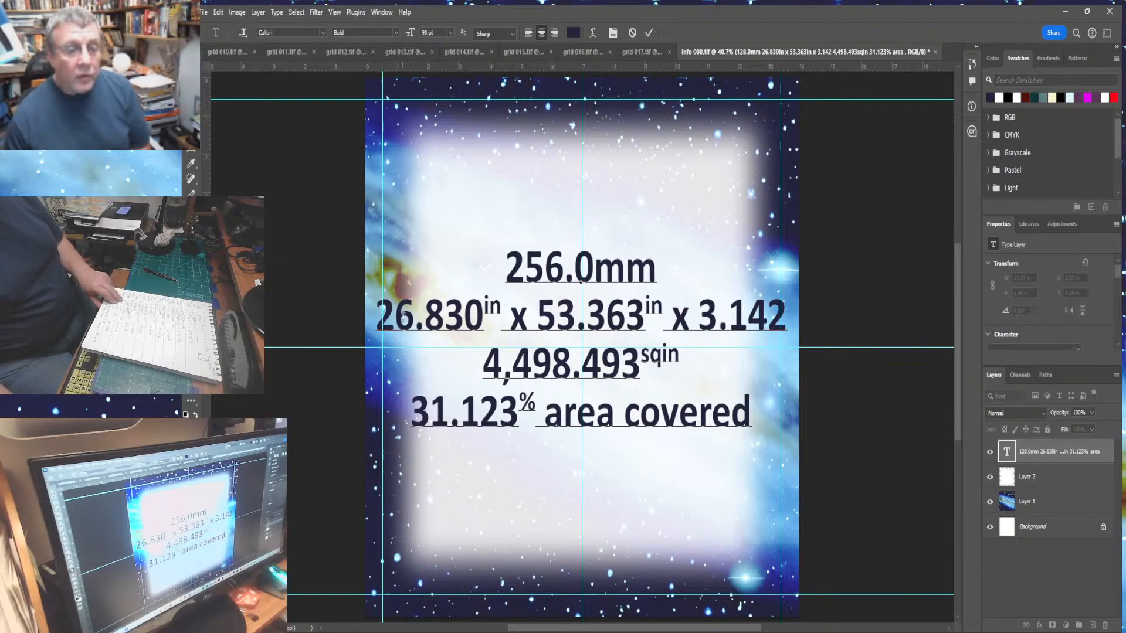
drag(402, 317, 473, 324)
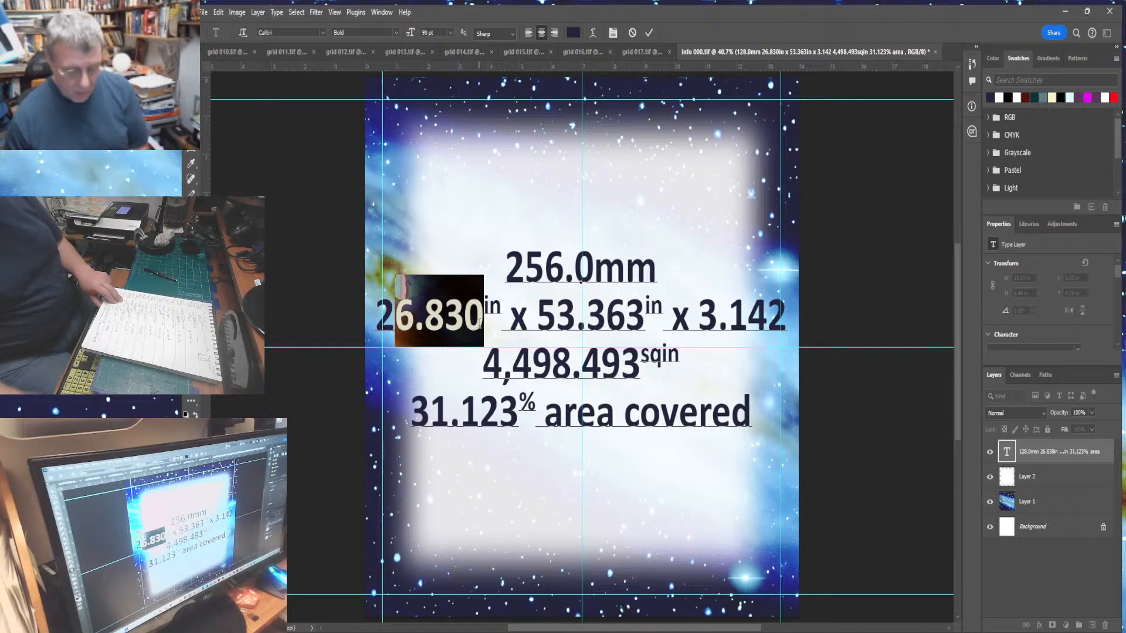
text(7.778)
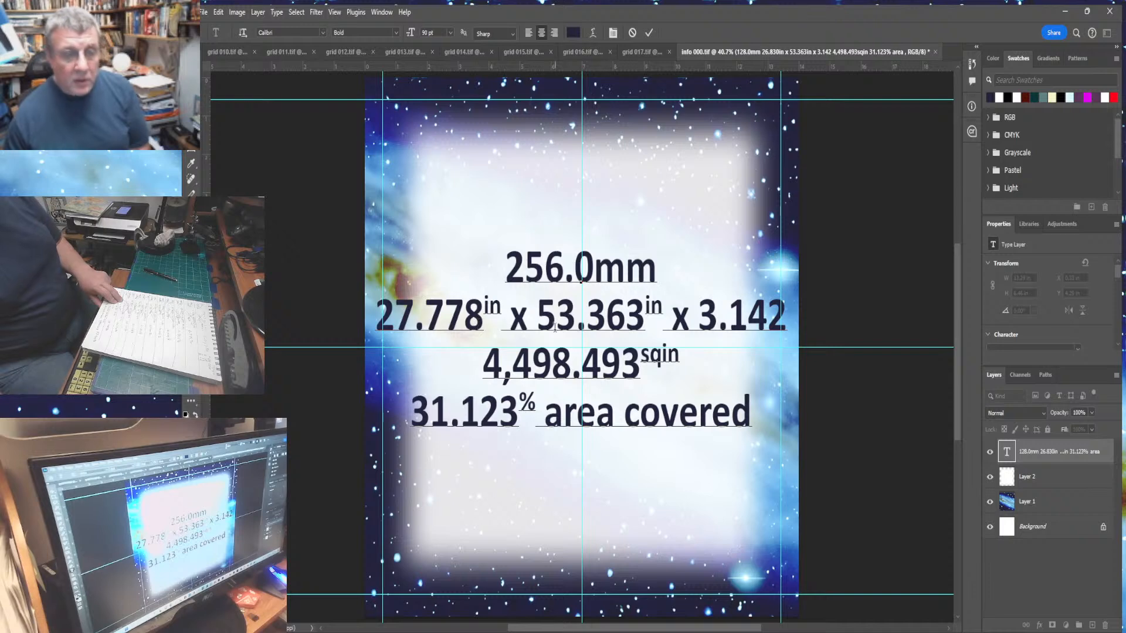
- Change the panel's second dimension figure to 53.986 inches
drag(555, 316, 575, 319)
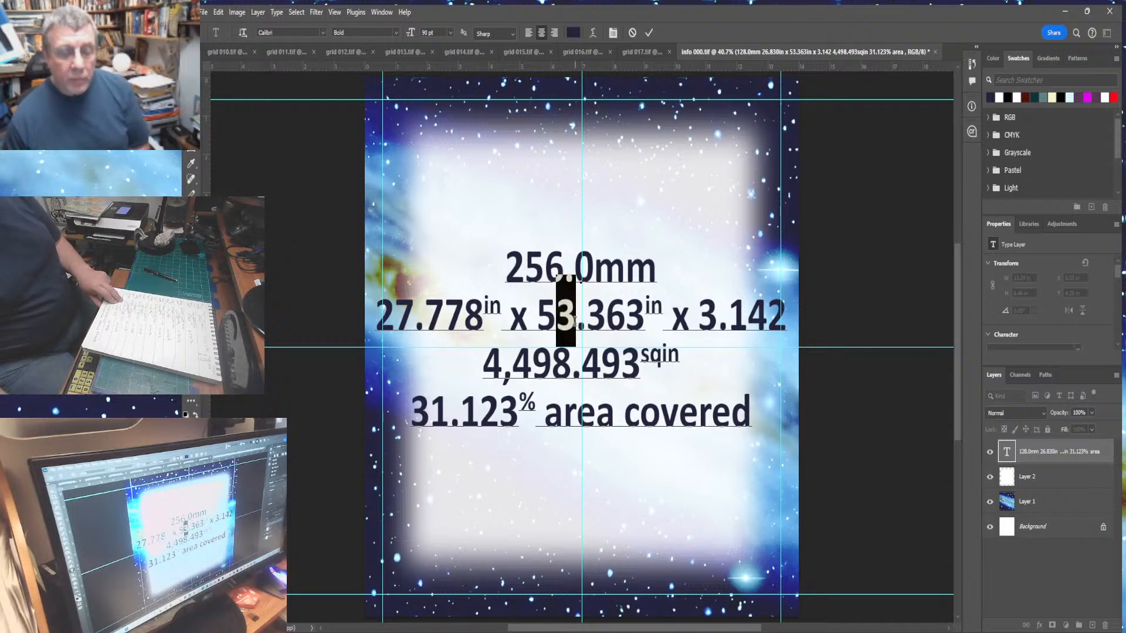
drag(587, 318, 638, 334)
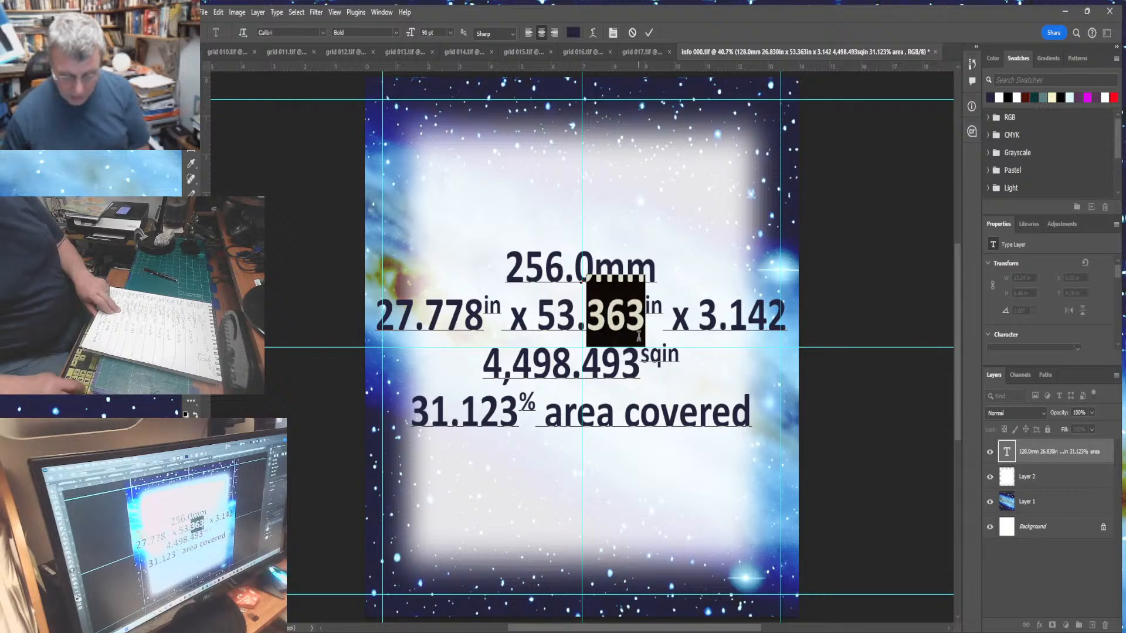
text(9)
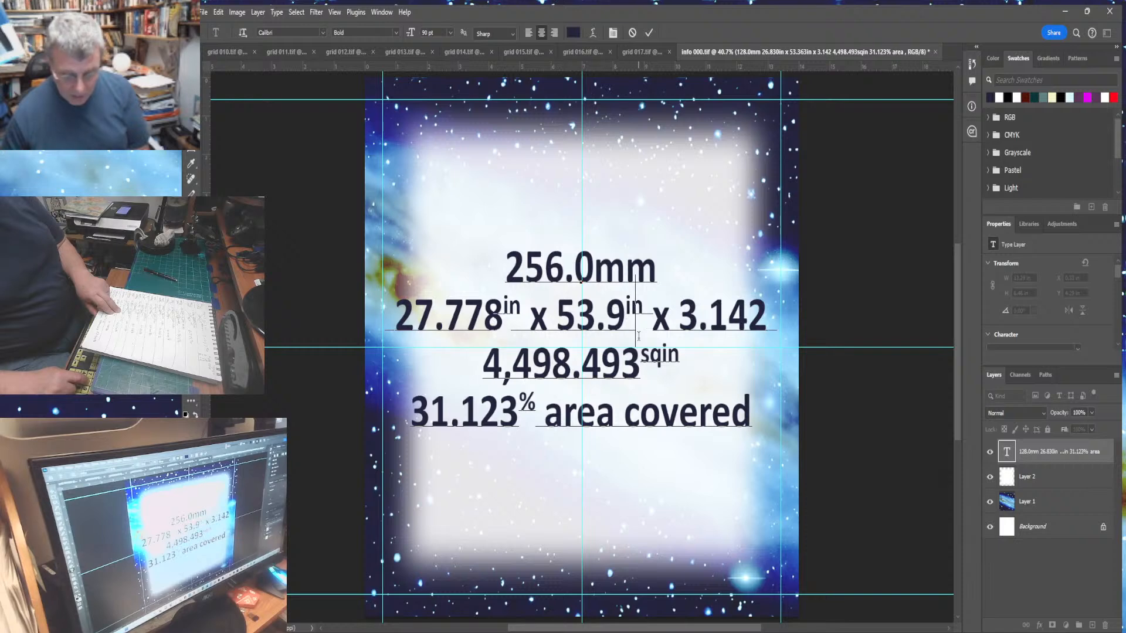
text(86)
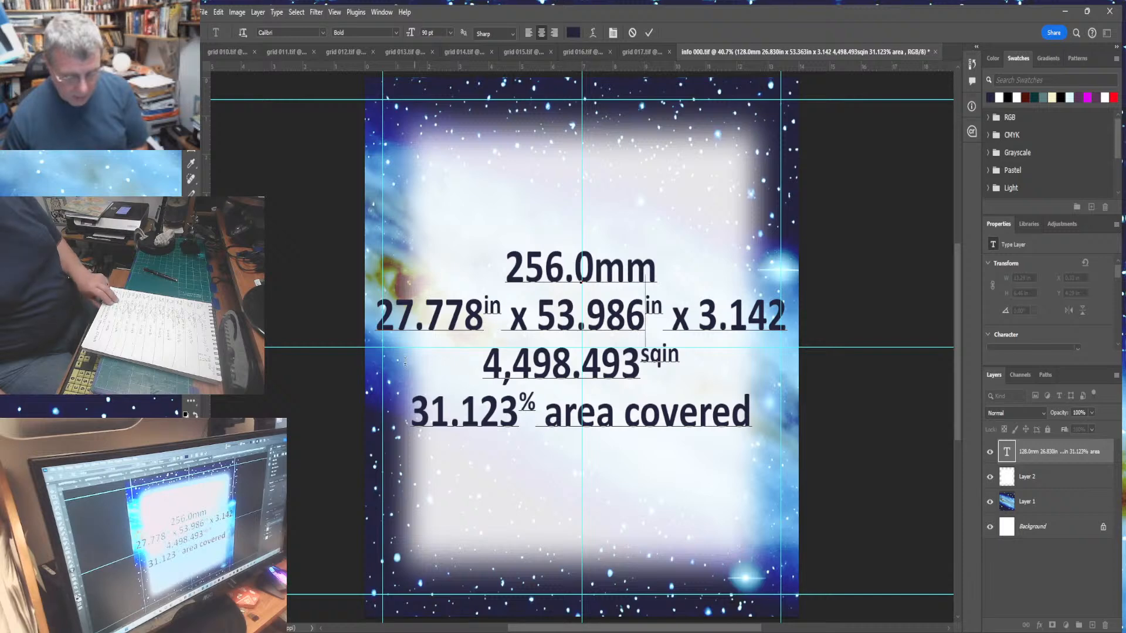
- Change the area figure to 4,711.815 square inches
drag(516, 359, 634, 375)
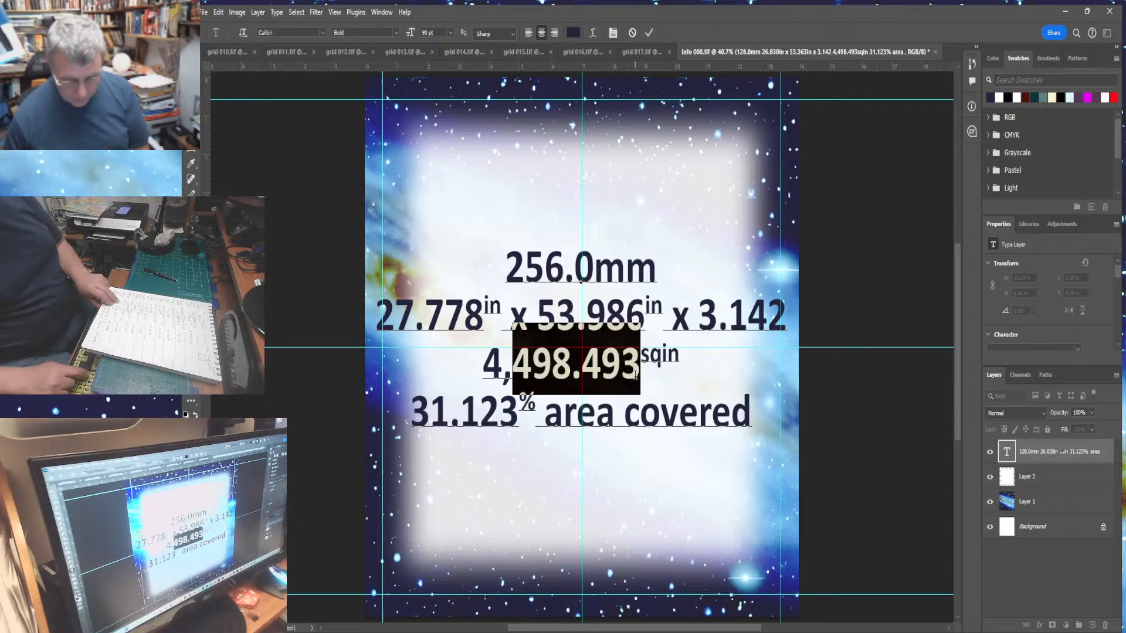
text(711)
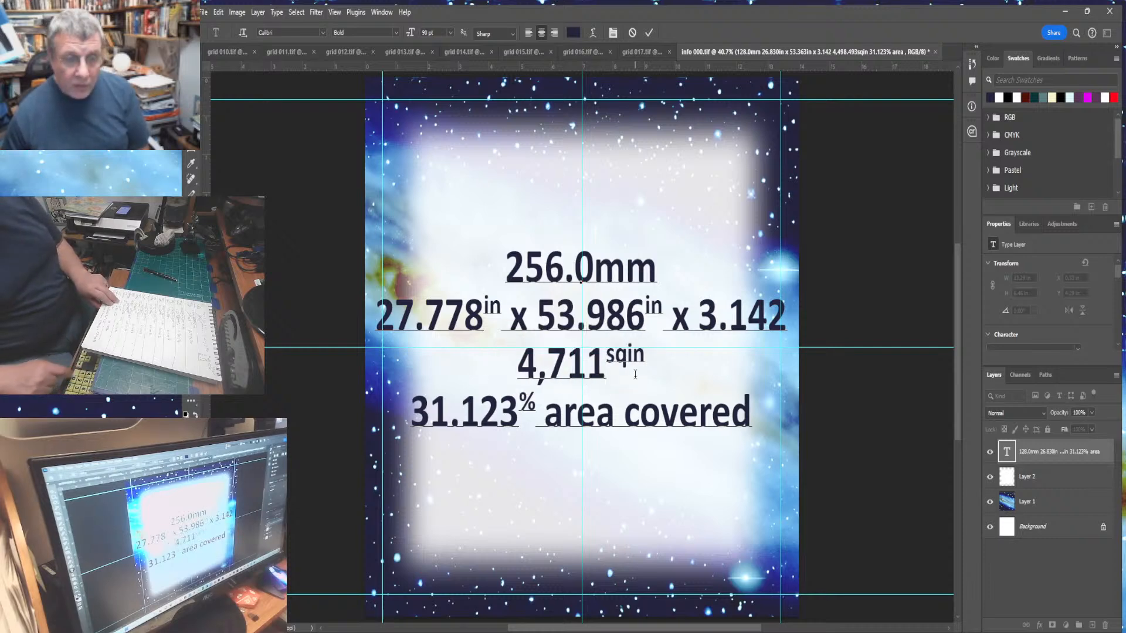
text(.815)
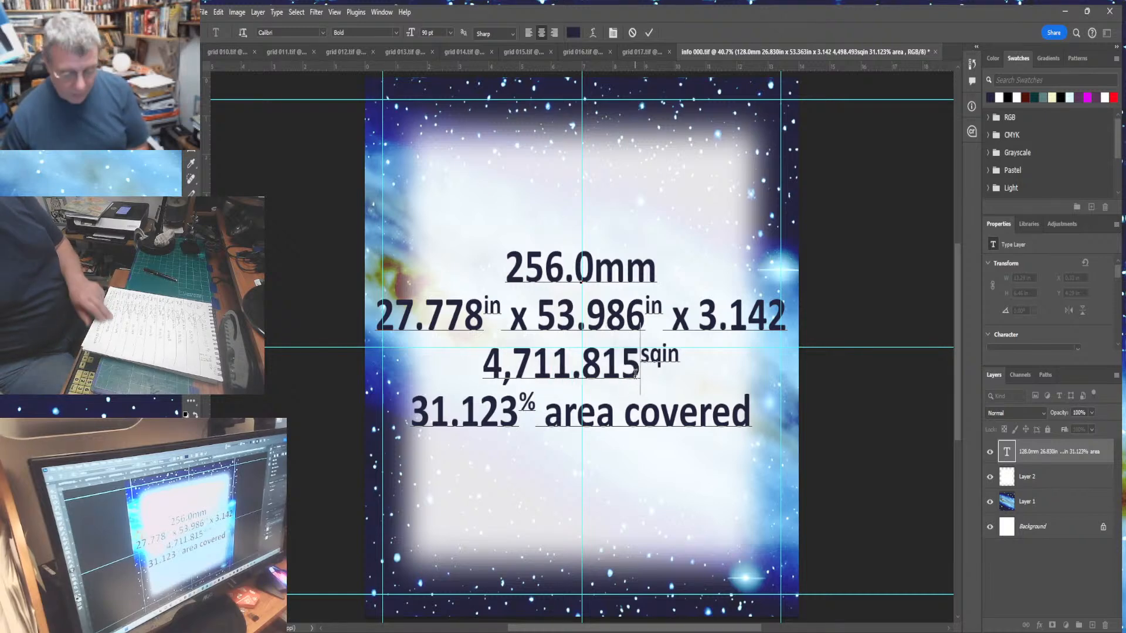
- Change the coverage figure to 32.720% and commit the text edit
drag(432, 415, 524, 418)
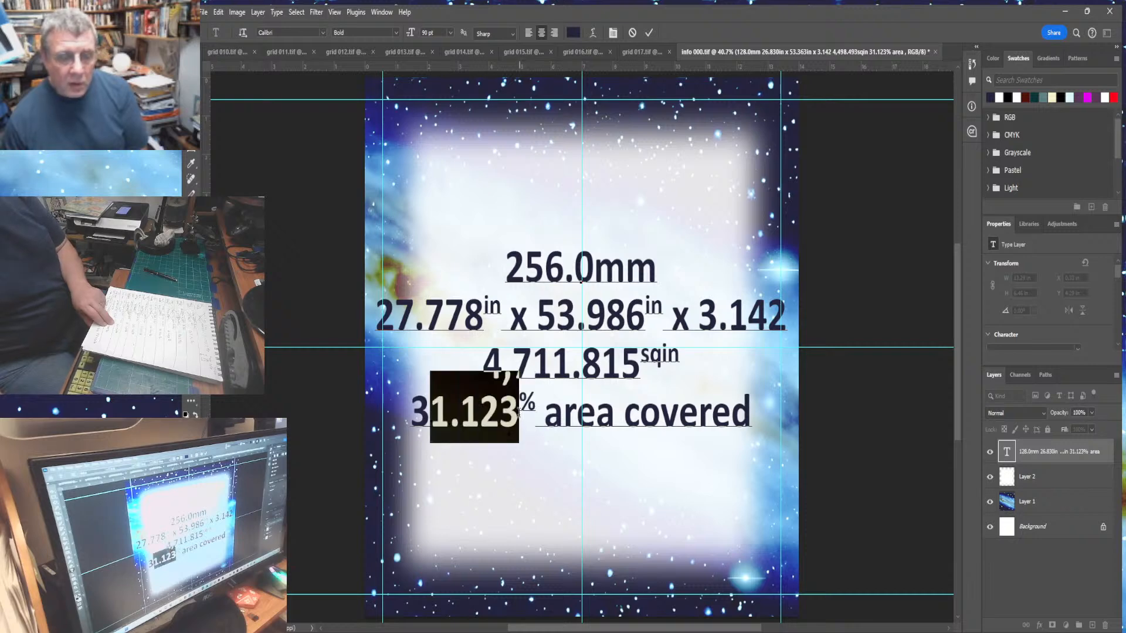
text(2.7)
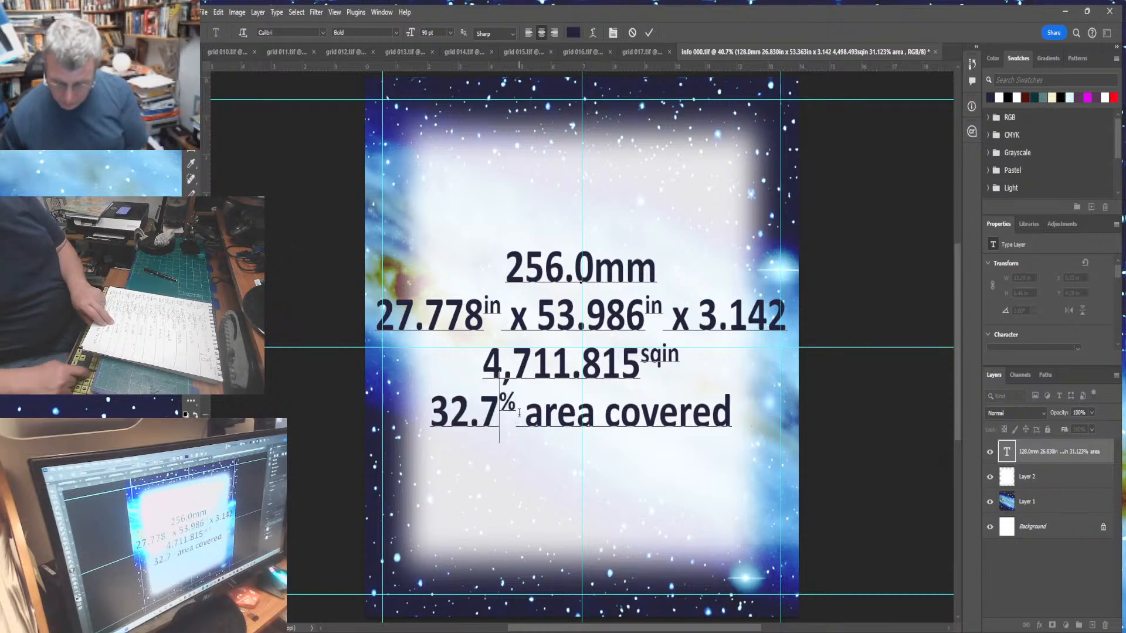
text(20)
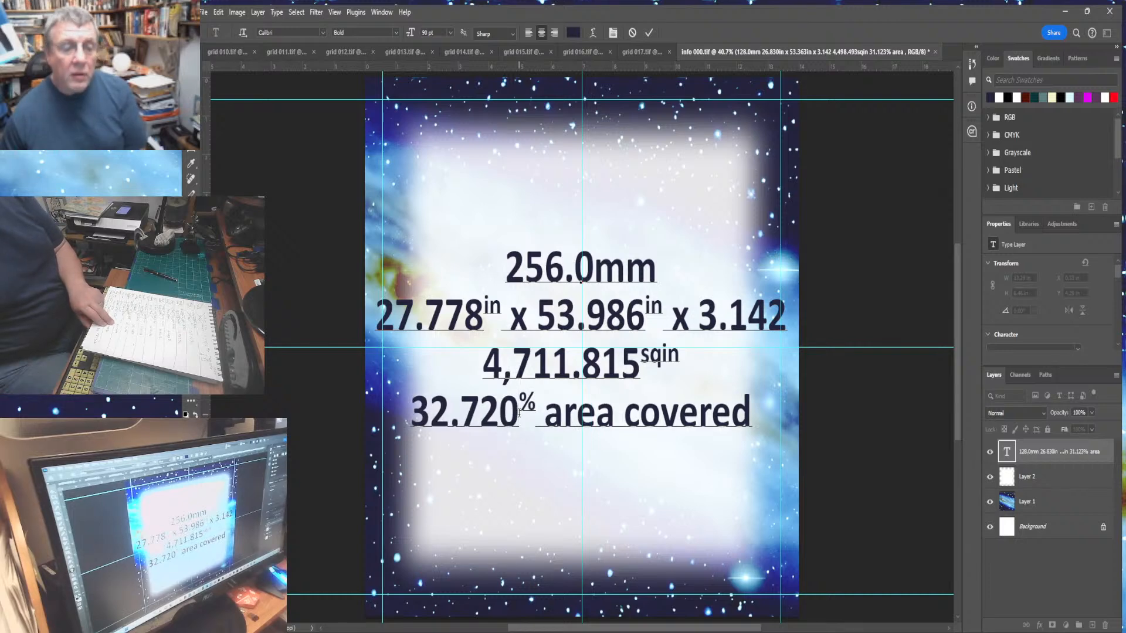
click(191, 119)
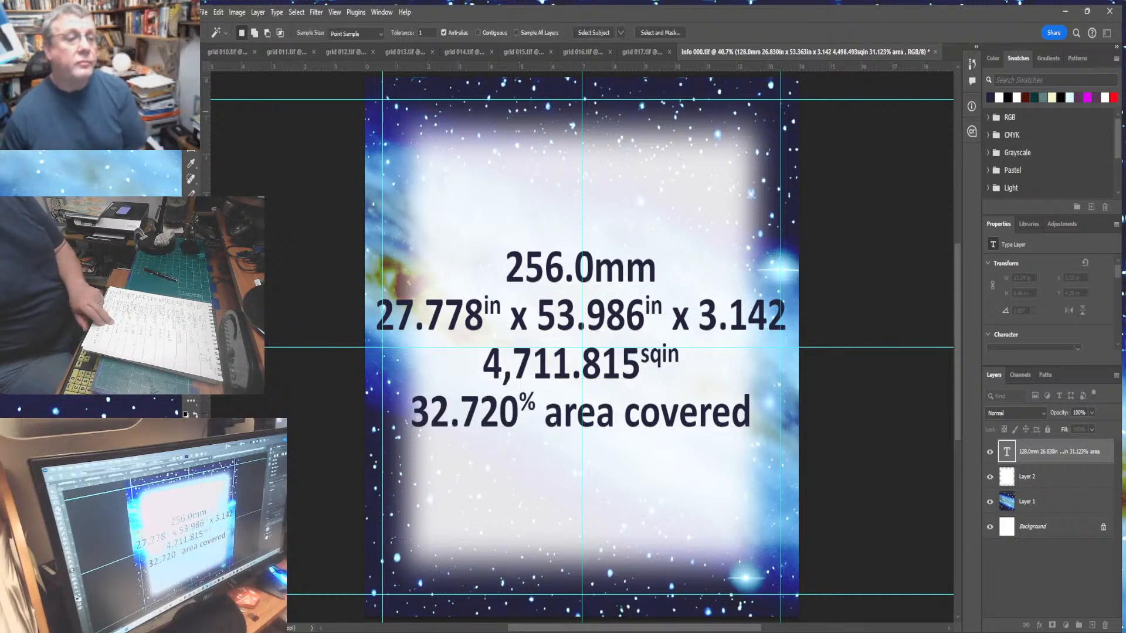
- Select Layer 2 and add a new empty layer above it
click(517, 269)
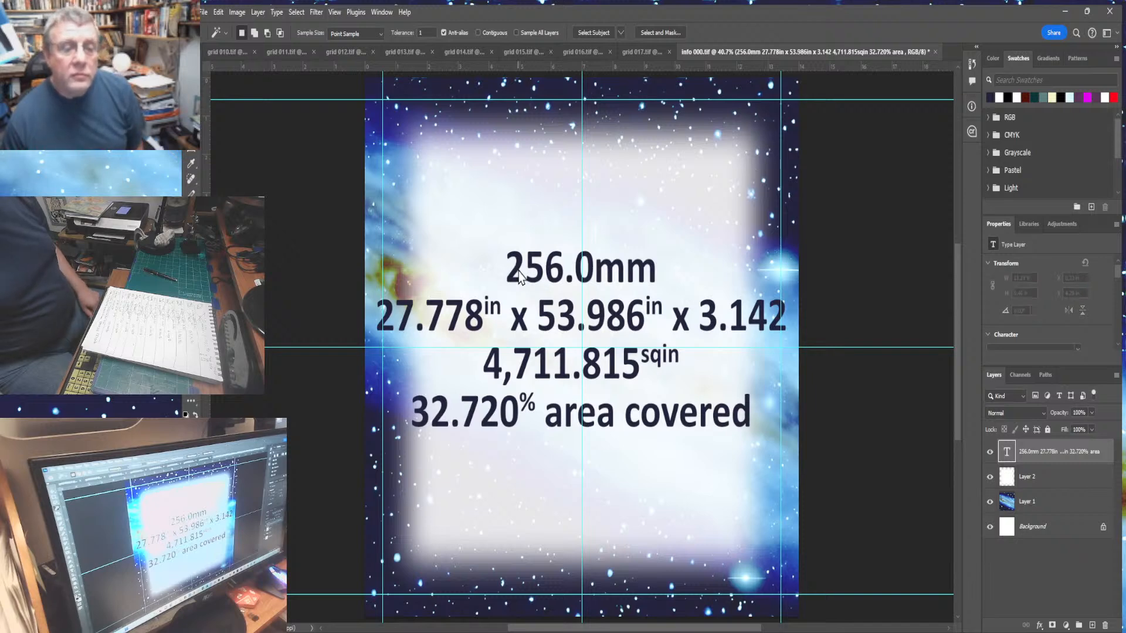
click(1048, 480)
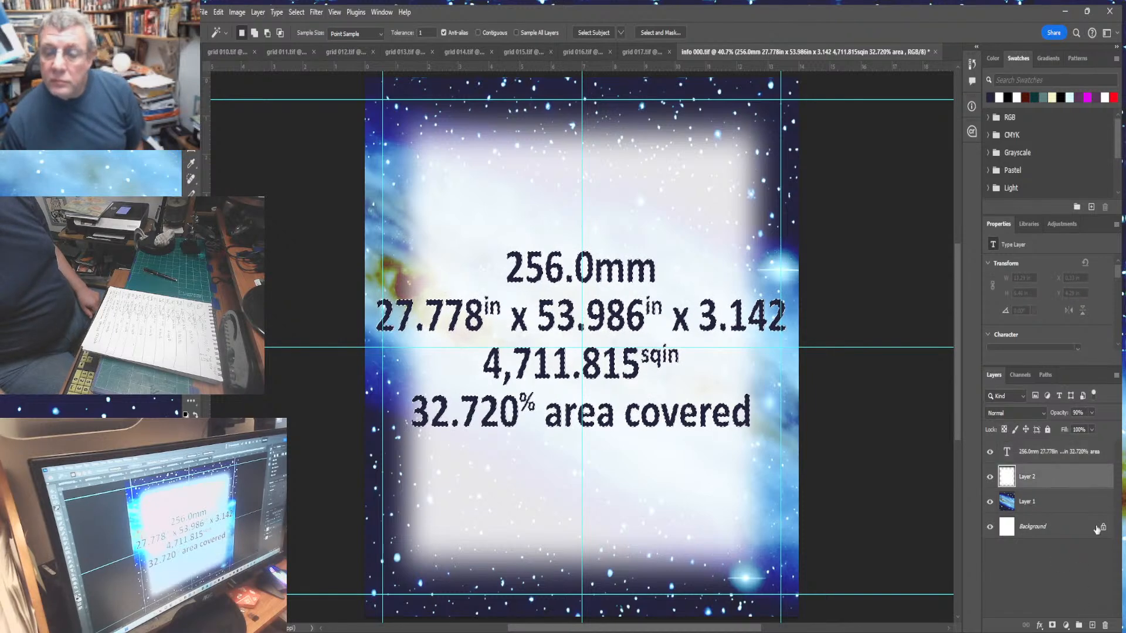
click(1092, 625)
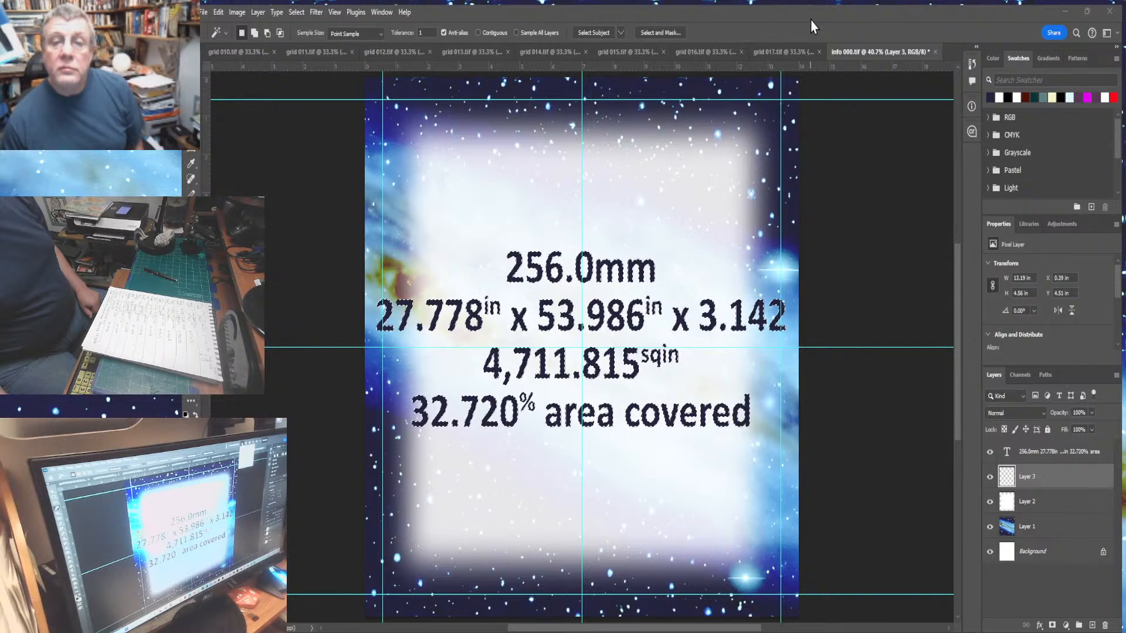
- Select the area around the panel text with the Magic Wand and expand the selection
click(825, 72)
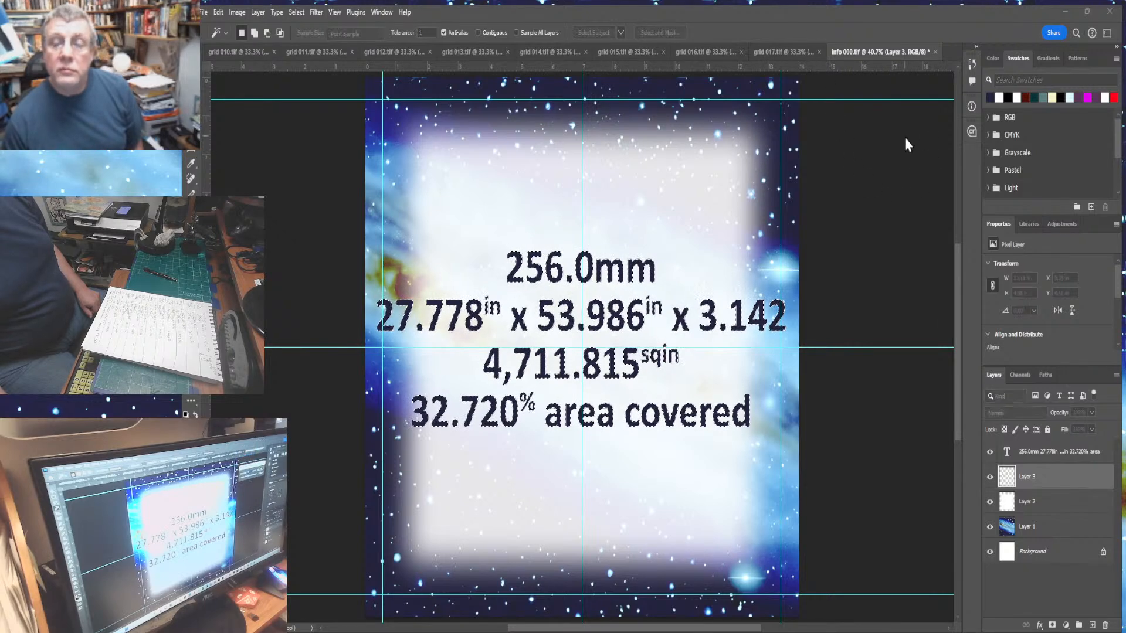
key(Return)
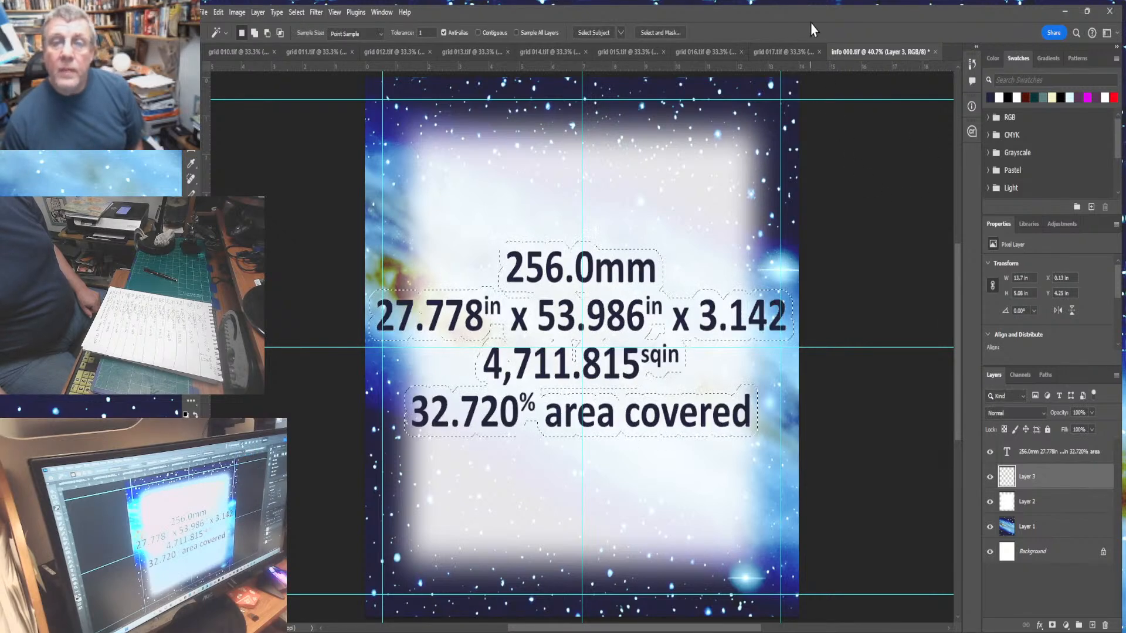
click(826, 100)
key(Return)
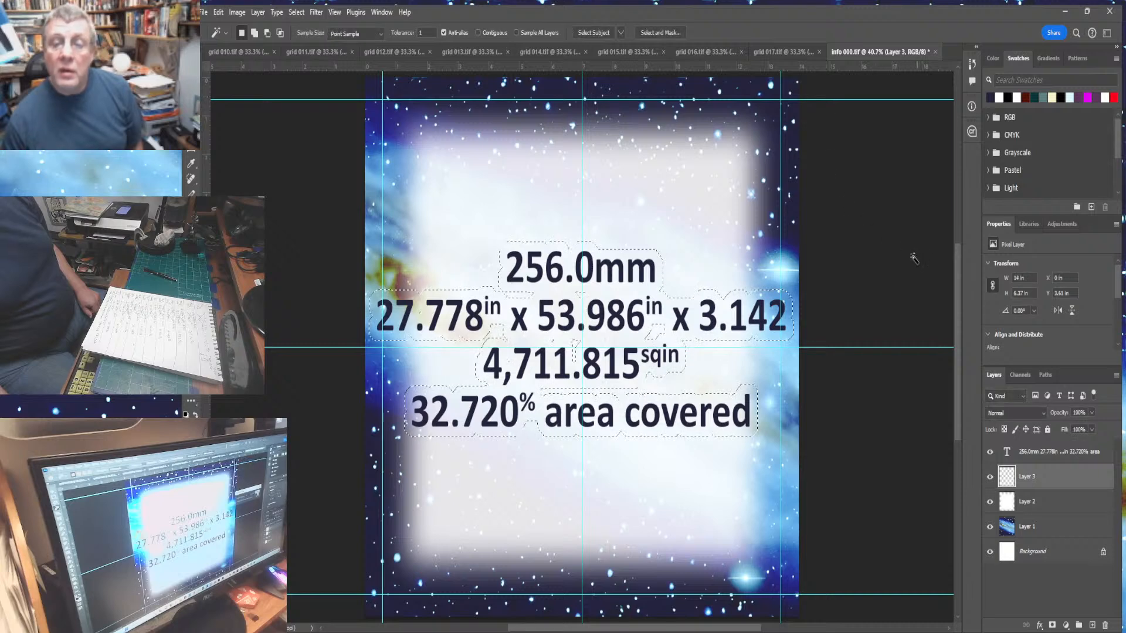
- Fill the expanded selection around the text on the new layer and save the info file
click(222, 14)
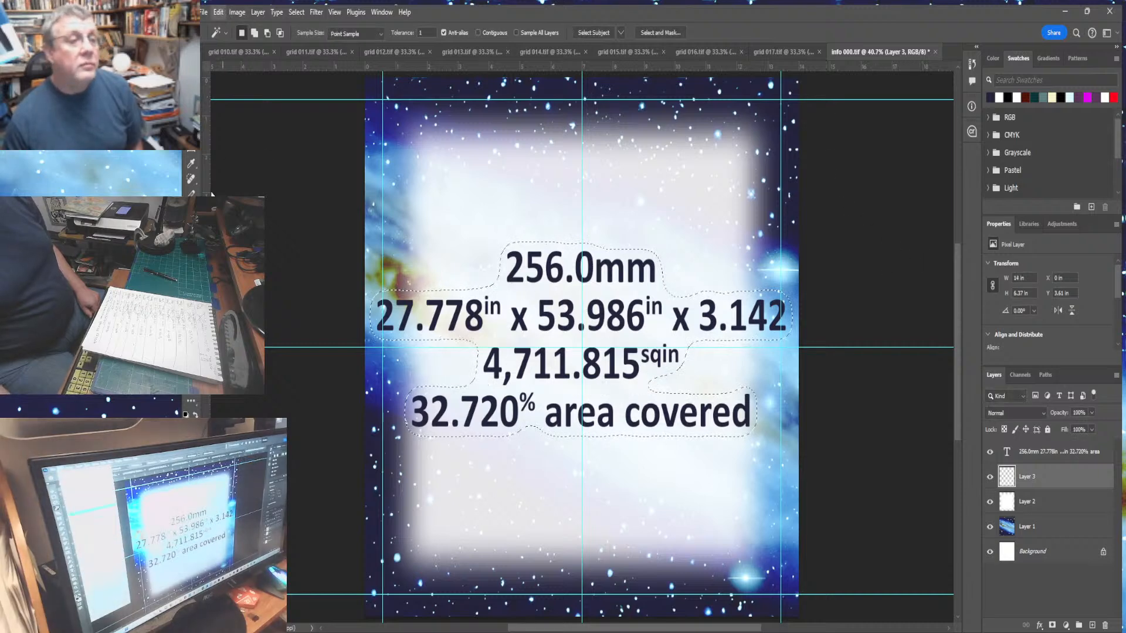
click(233, 208)
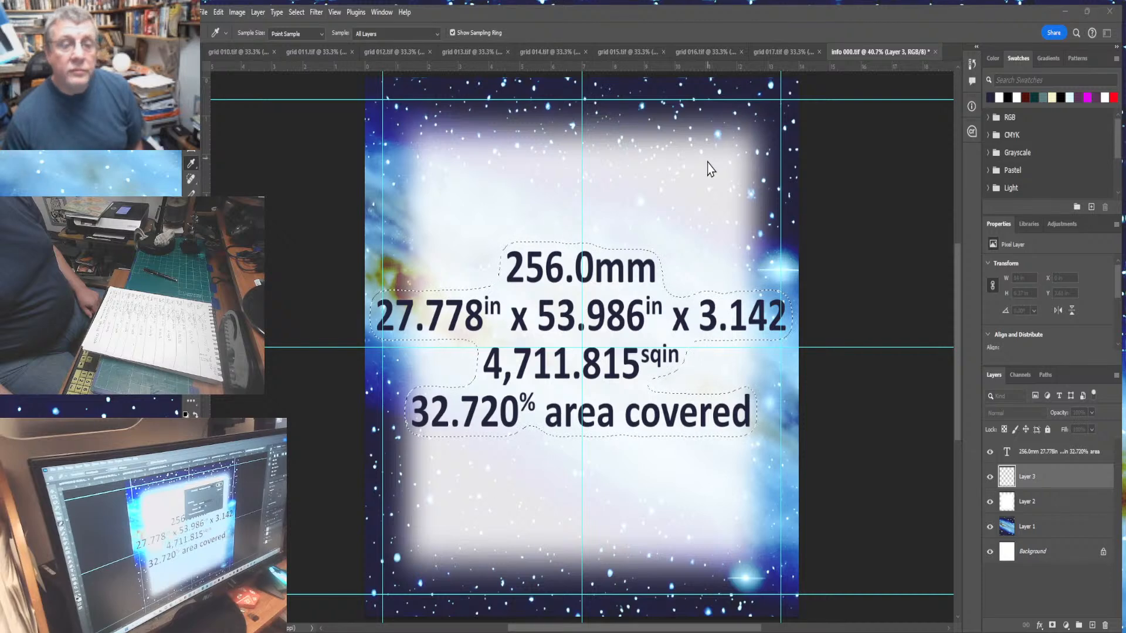
key(Return)
key(ctrl+s)
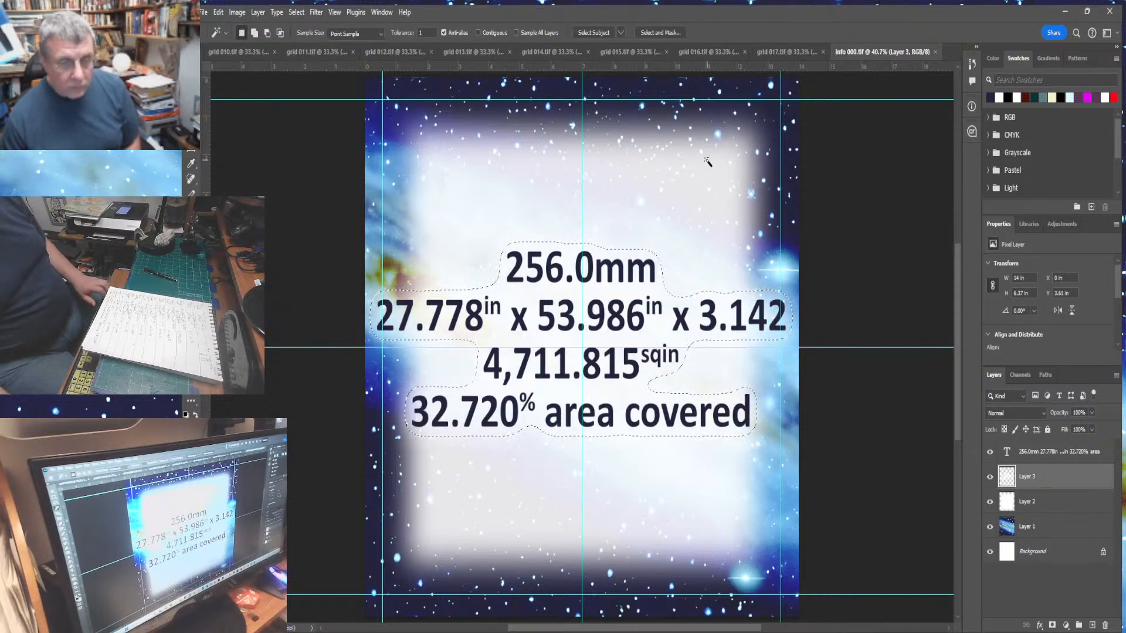
- Deselect, select the entire info panel, flatten it for copying, then undo the flattening
key(ctrl+d)
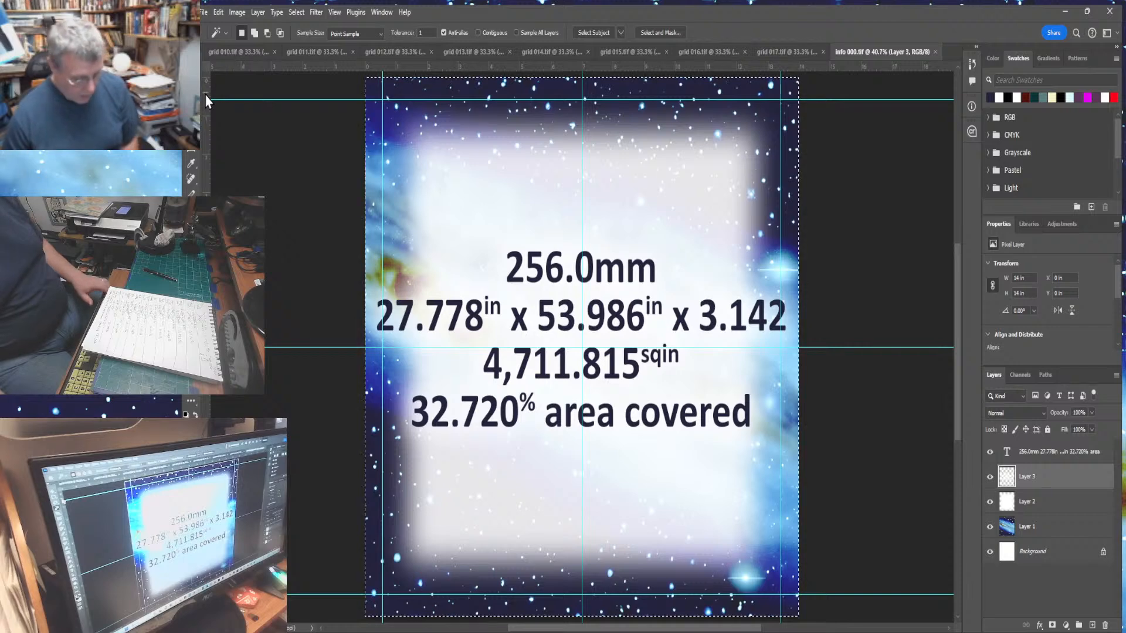
key(ctrl+a)
click(260, 12)
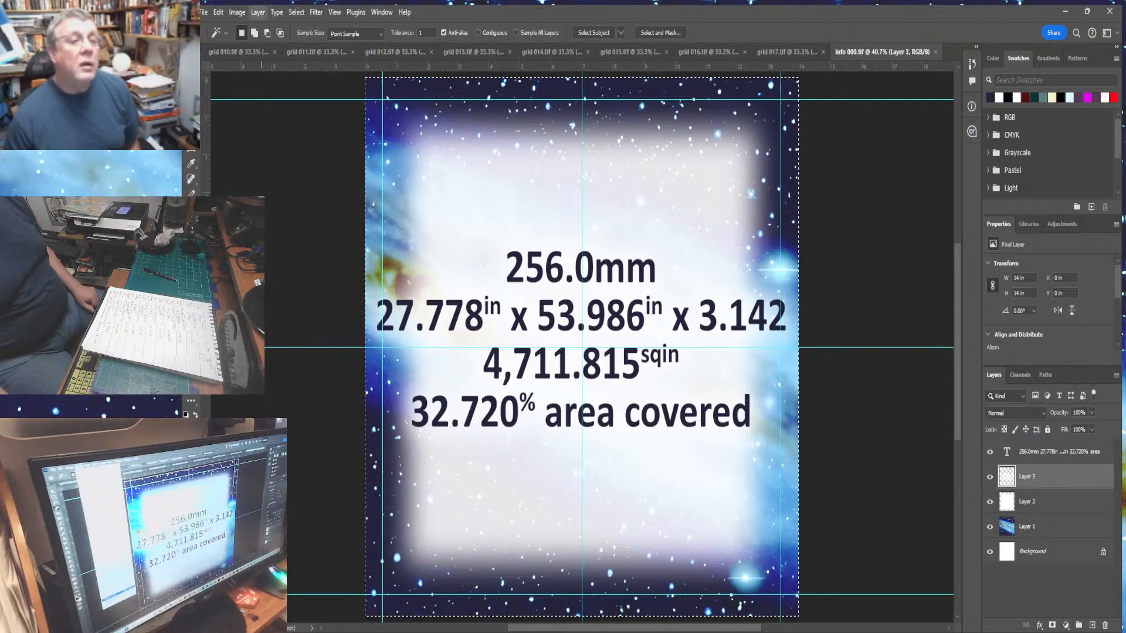
click(281, 516)
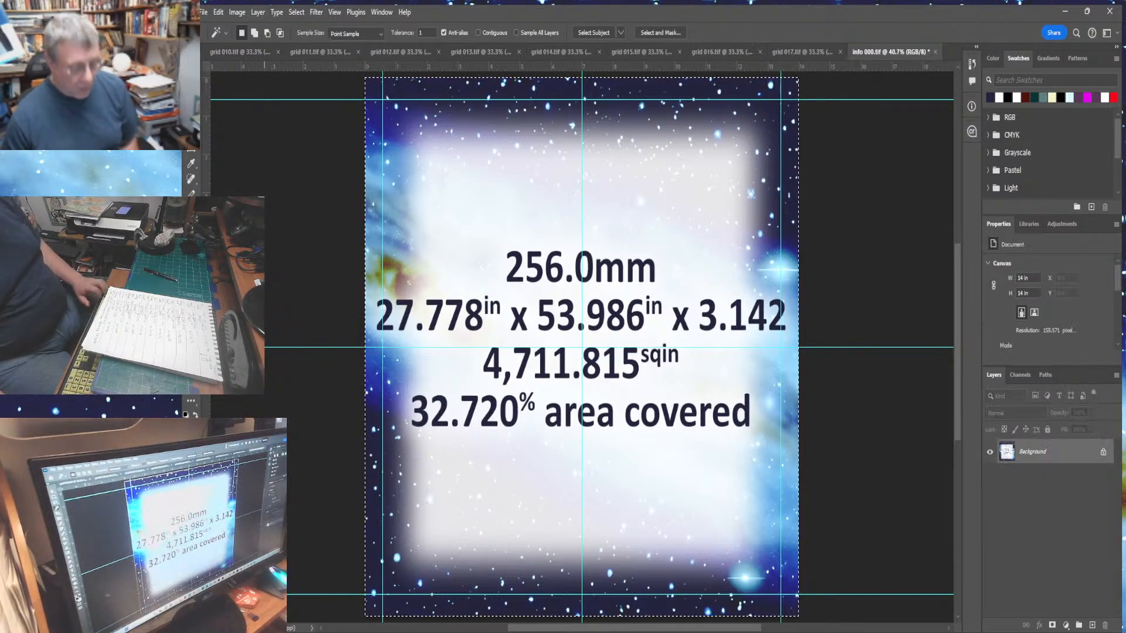
click(219, 12)
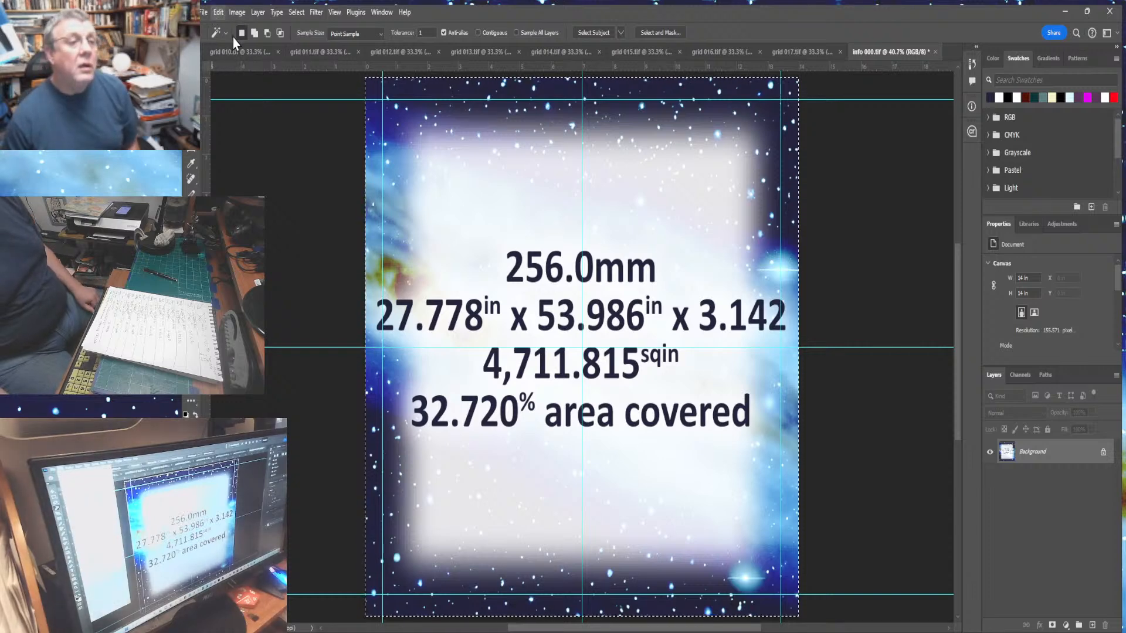
click(240, 36)
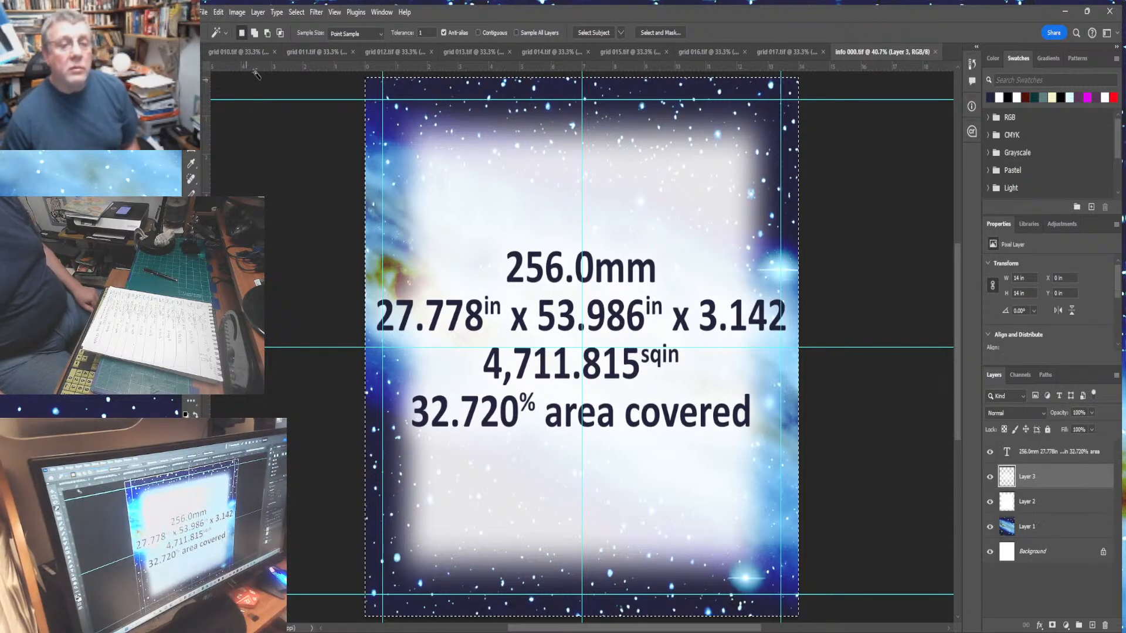
- Switch to grid 010, extend its canvas to 120 by 240 inches, and paste the info panel into the empty top area
click(248, 54)
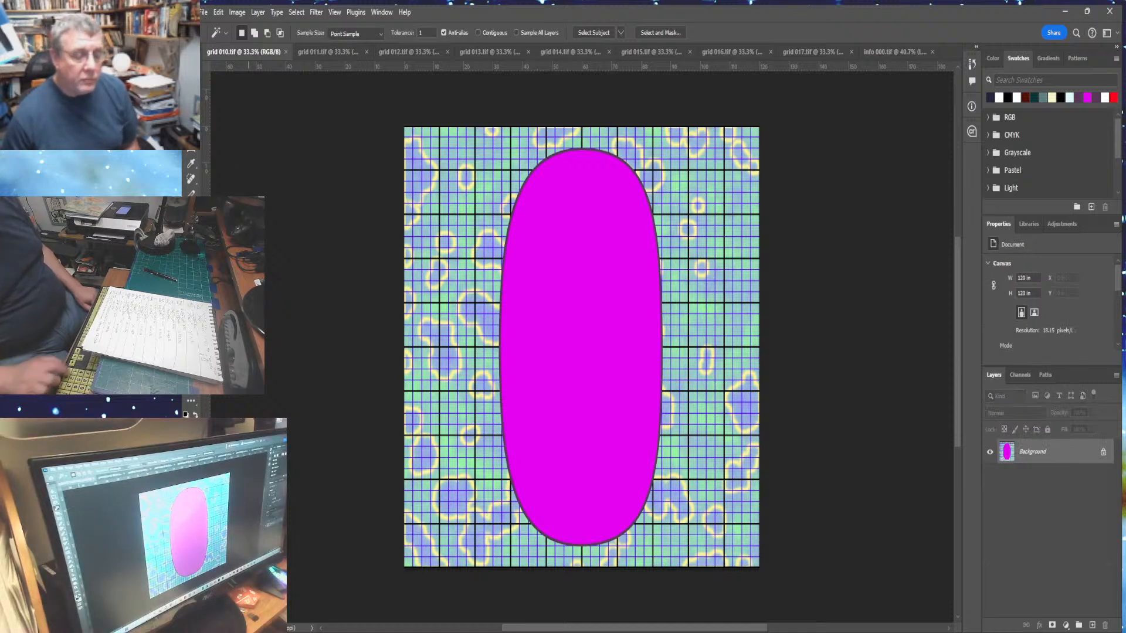
key(ctrl+minus)
key(ctrl+minus)
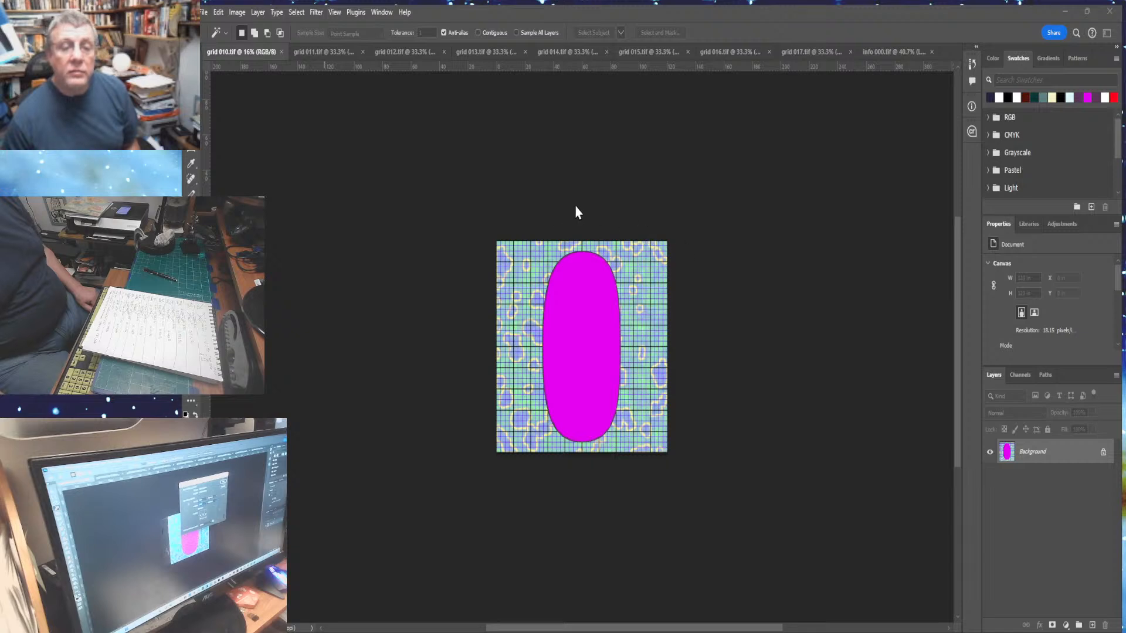
key(Return)
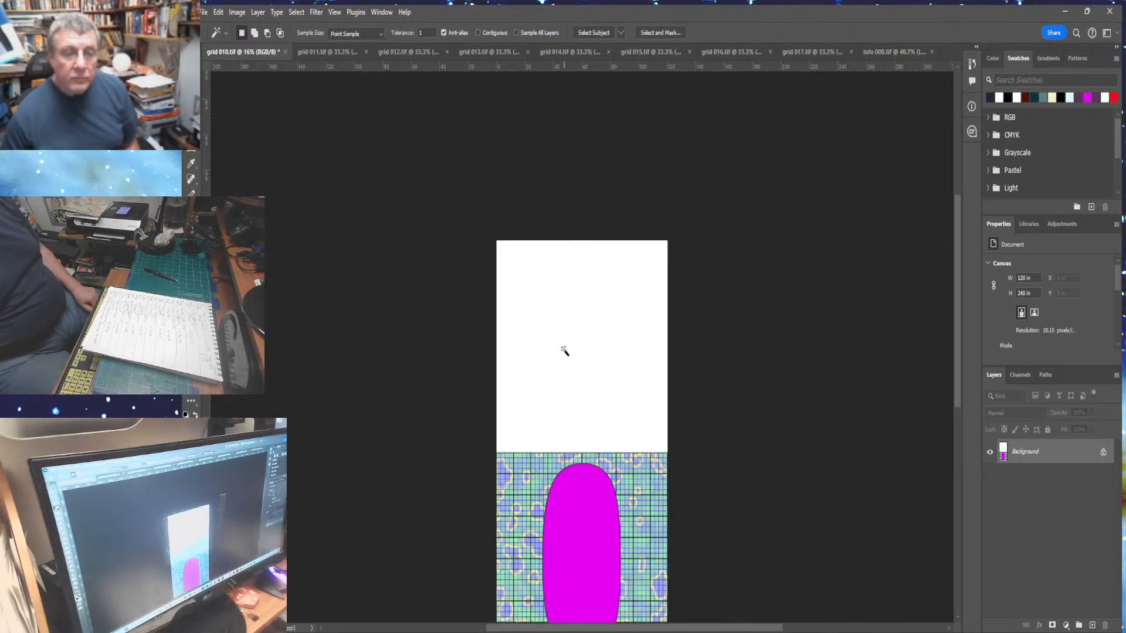
key(ctrl+v)
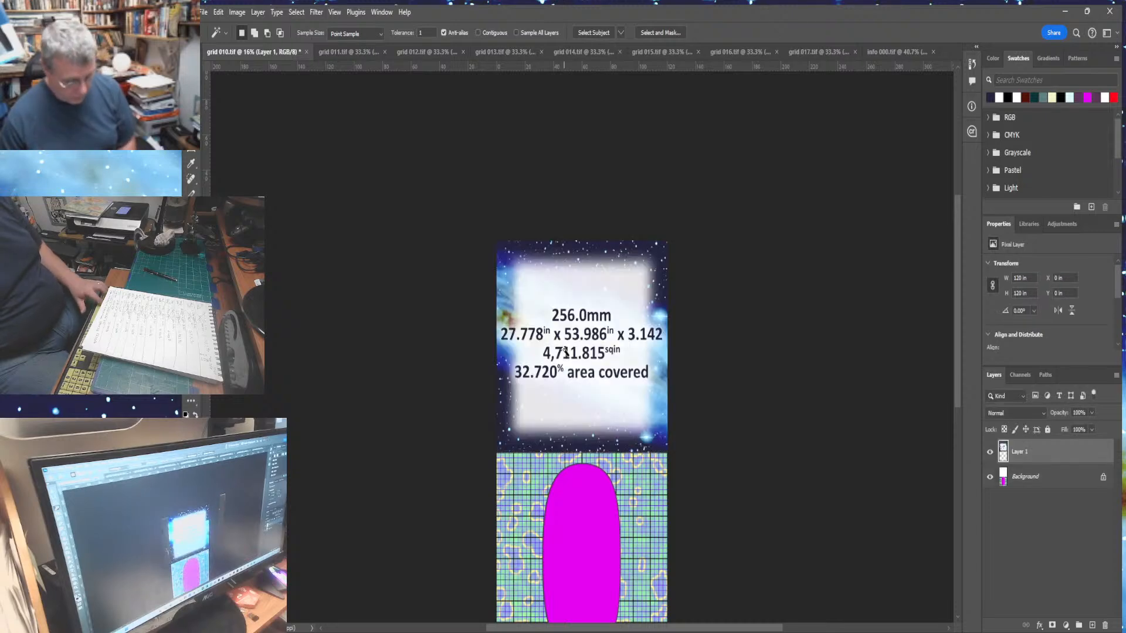
key(ctrl+0)
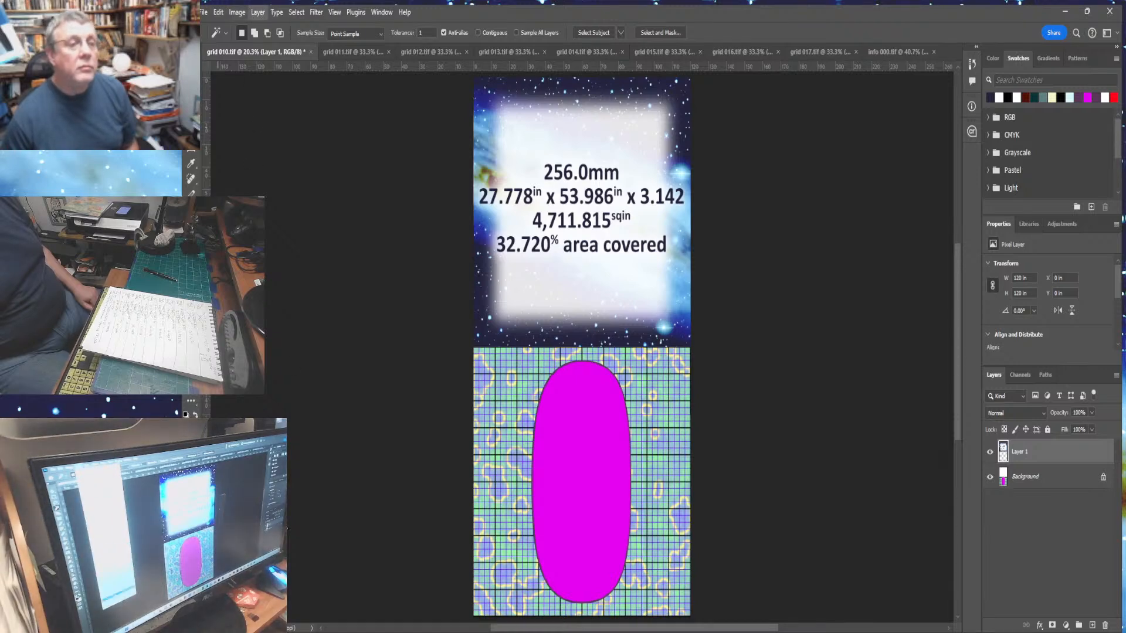
- Flatten the combined image and save it as a TIFF named grid 010 final
key(ctrl+e)
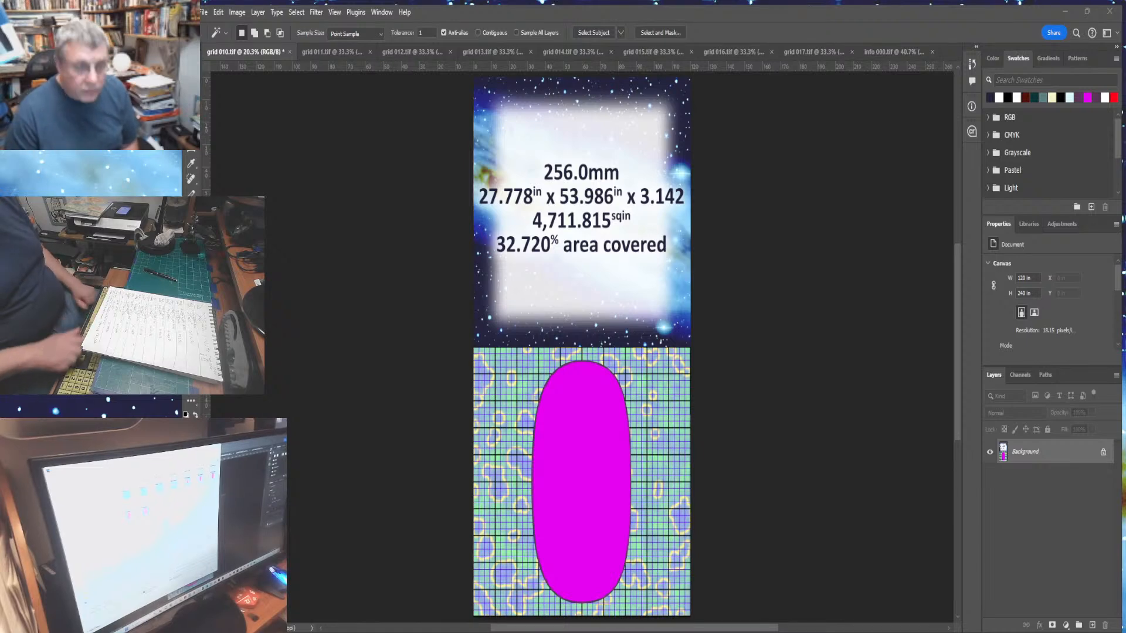
key(Return)
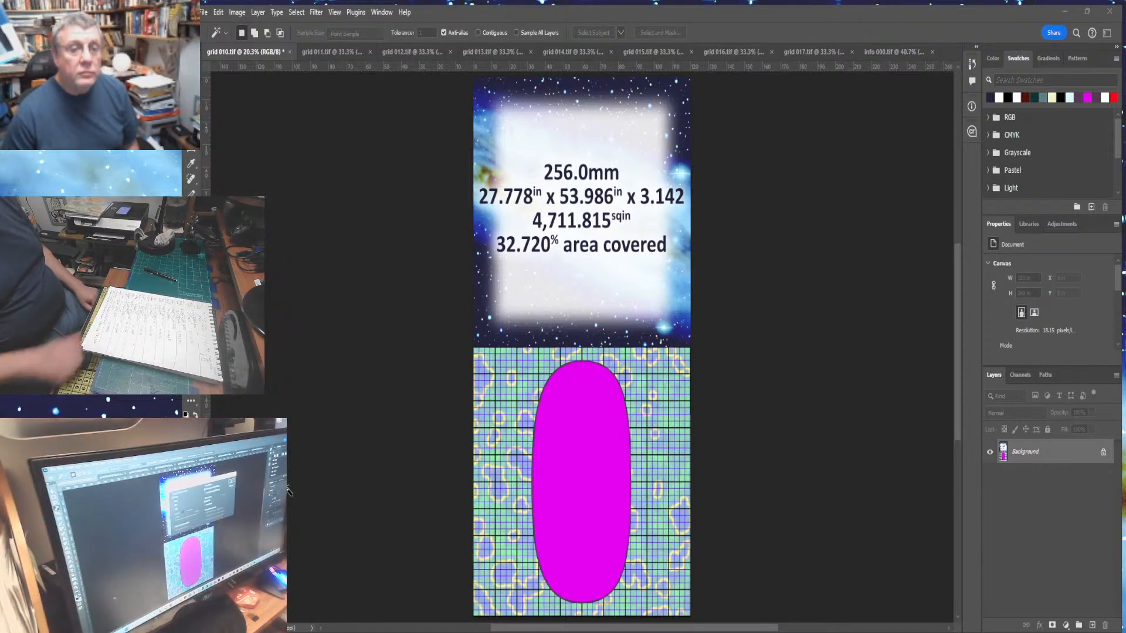
key(Return)
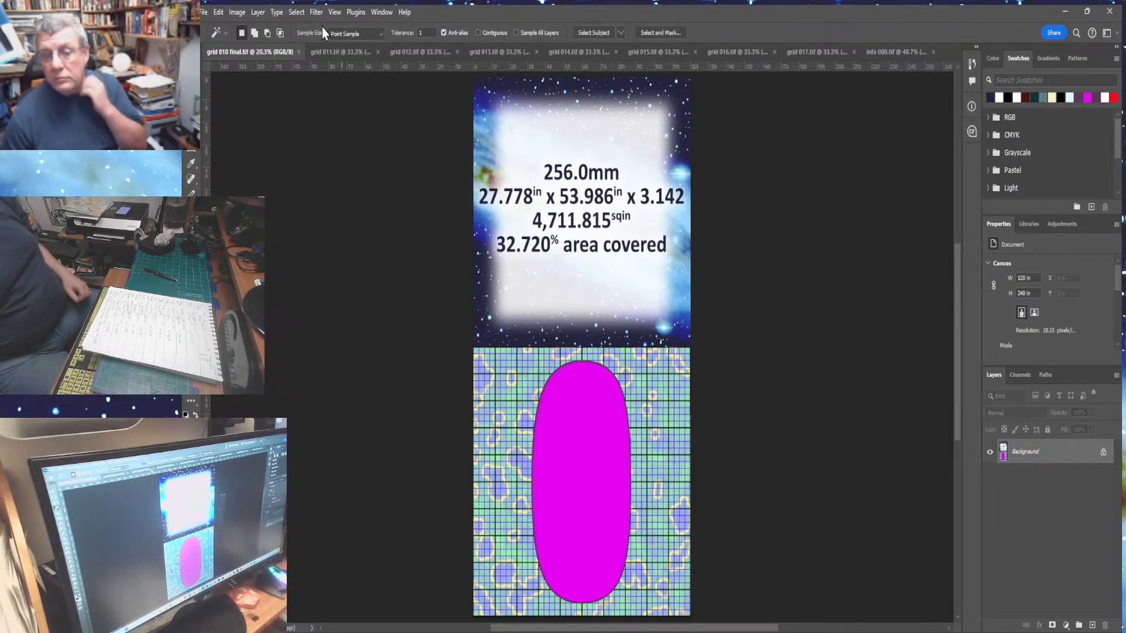
- Close the finished grid 010 final file and deselect in the info panel
click(298, 54)
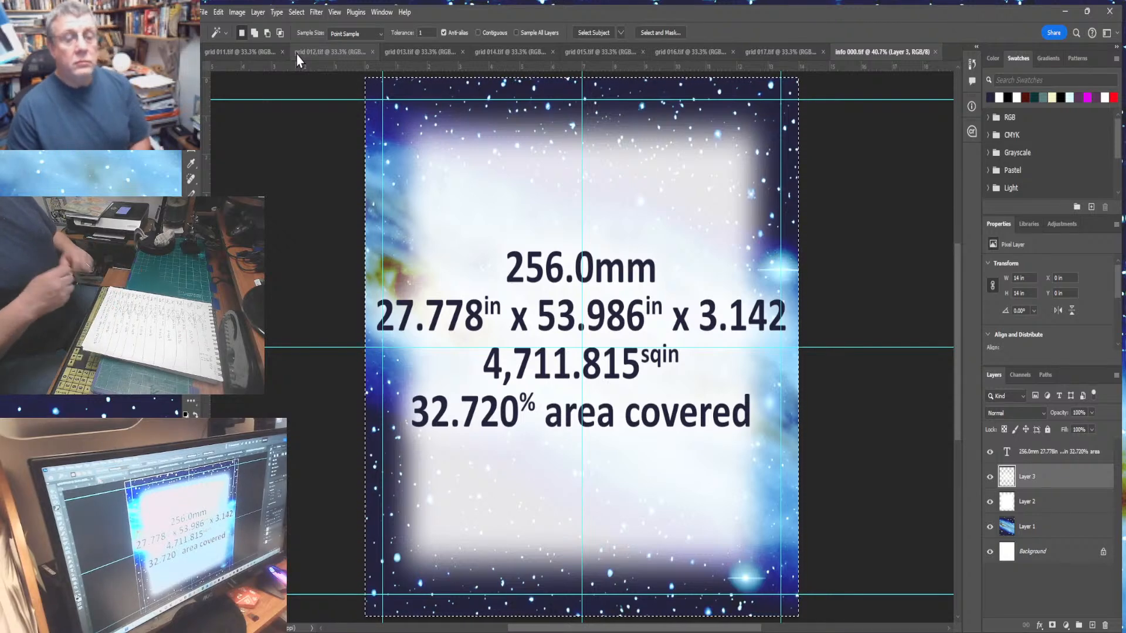
key(ctrl+d)
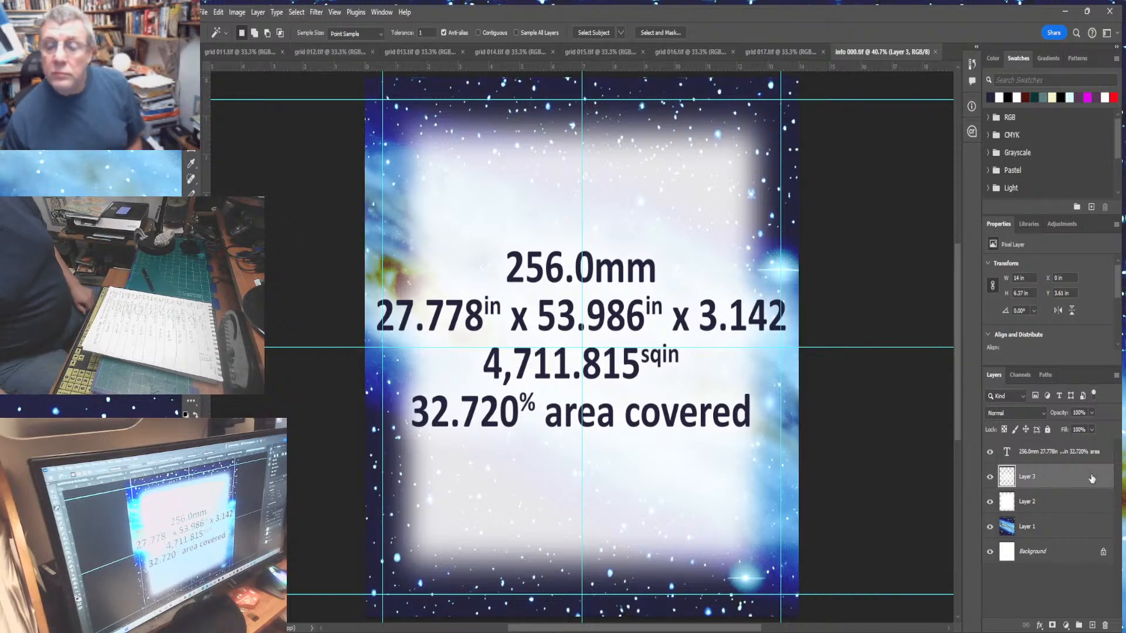
- Delete the old halo layer above Layer 2 in the info panel
drag(1092, 479, 1089, 606)
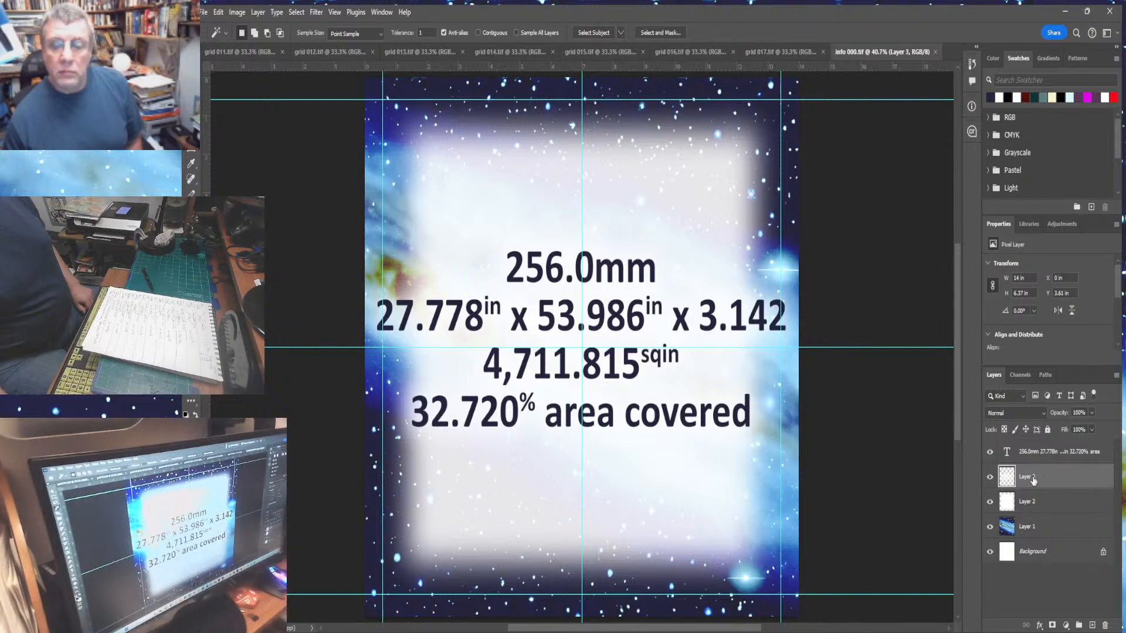
drag(1074, 598, 1106, 625)
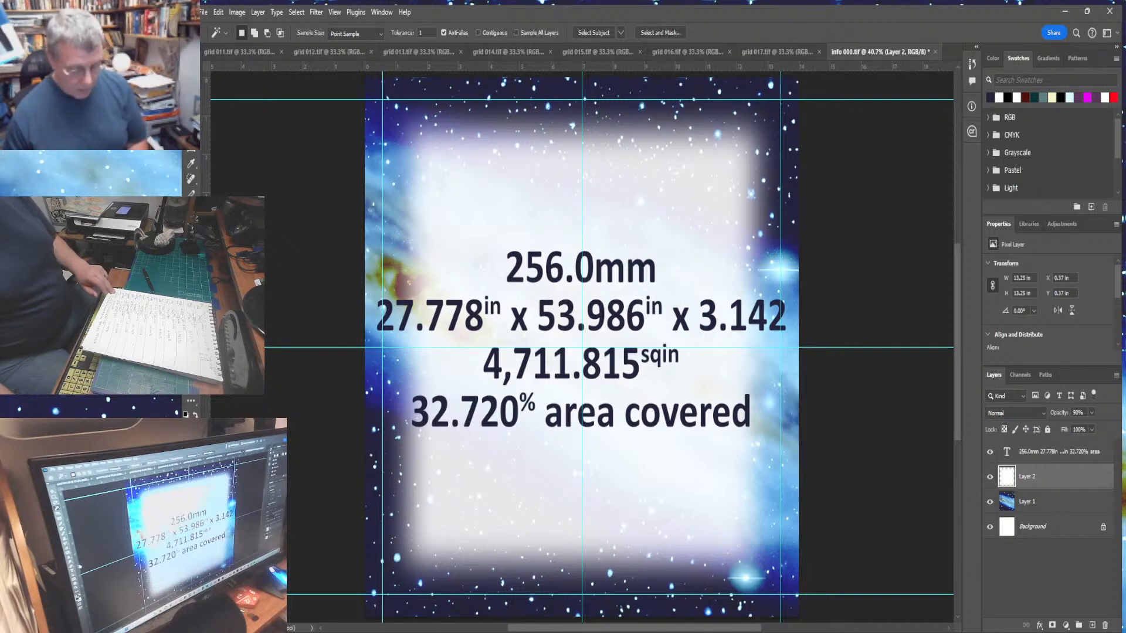
- Edit the panel text, changing the dot size line to 512.0mm
key(t)
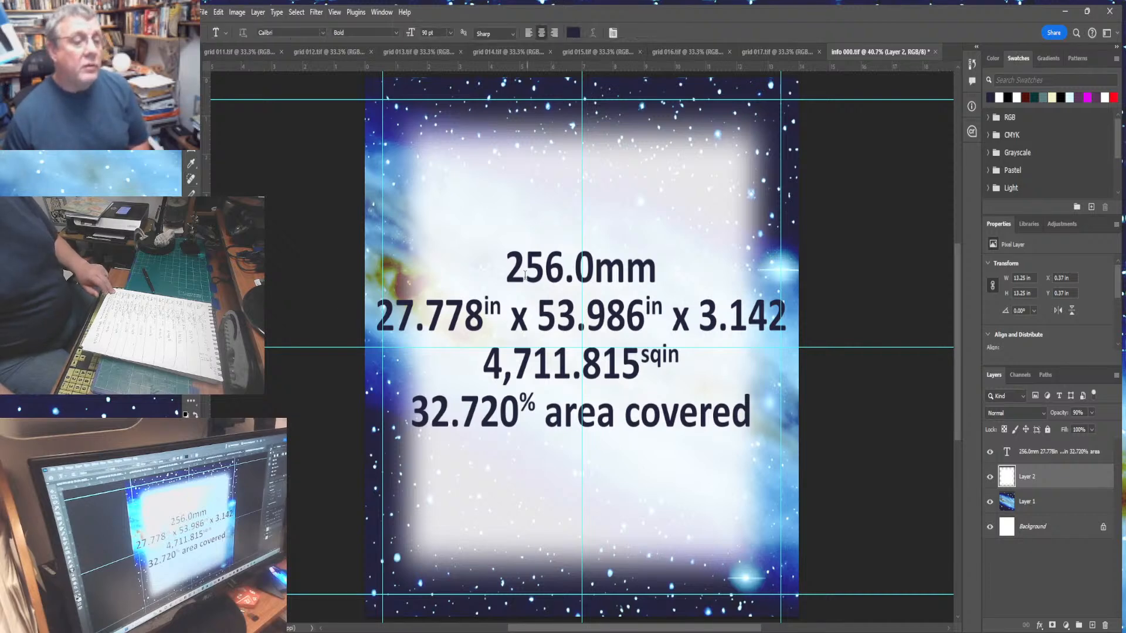
drag(503, 262, 534, 270)
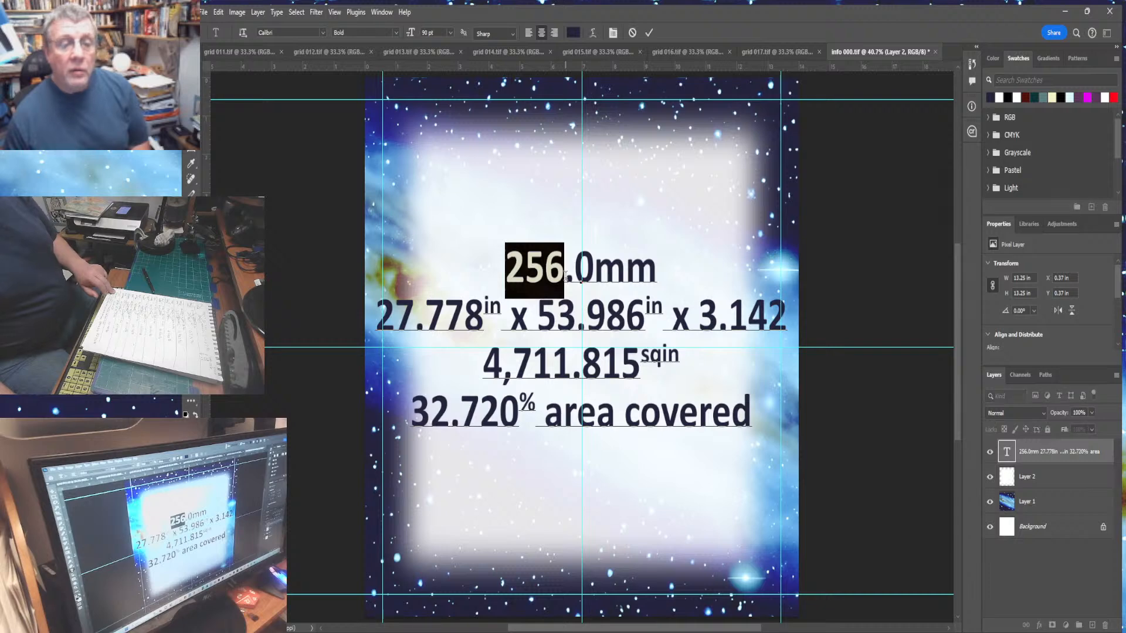
text(512)
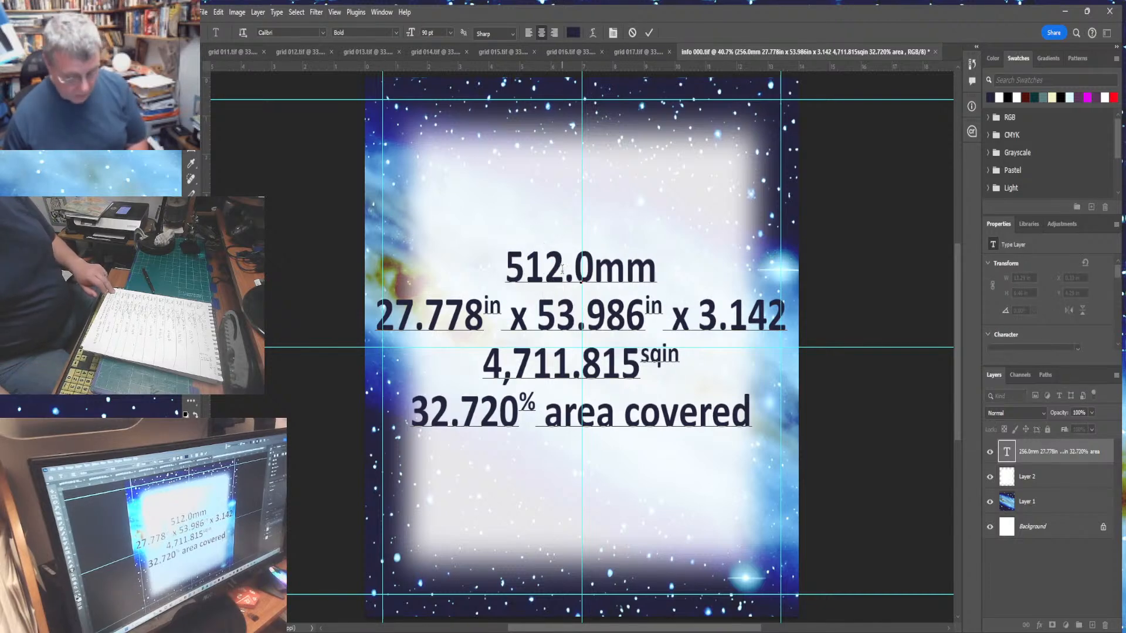
- Change the panel's dimensions line to 28.184 in x 54.121 in
drag(403, 311, 476, 318)
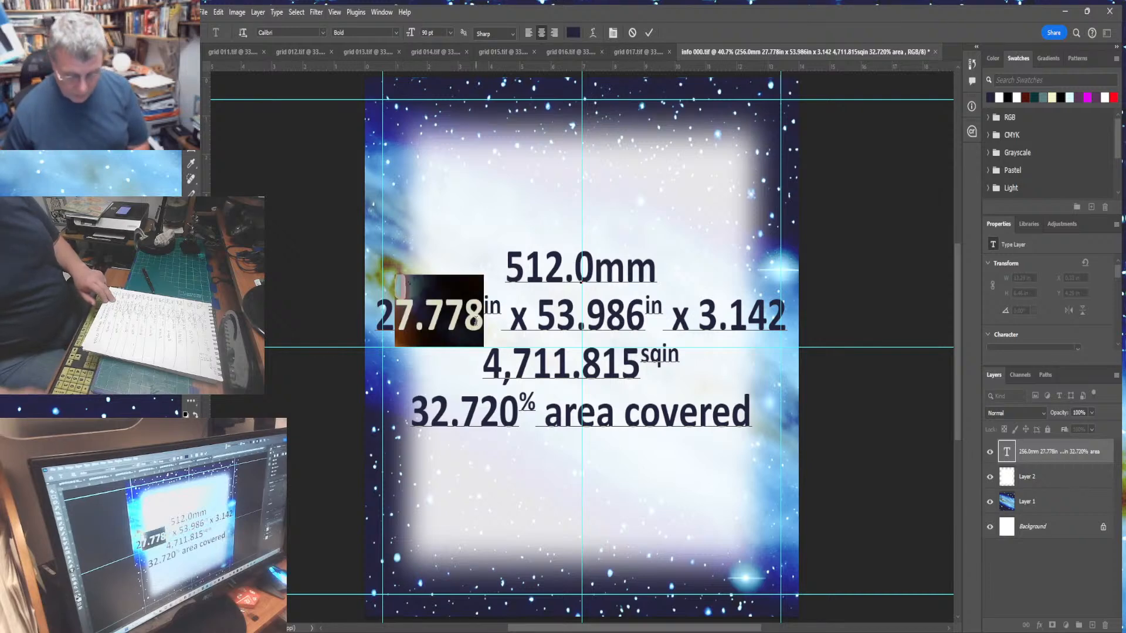
text(8.1)
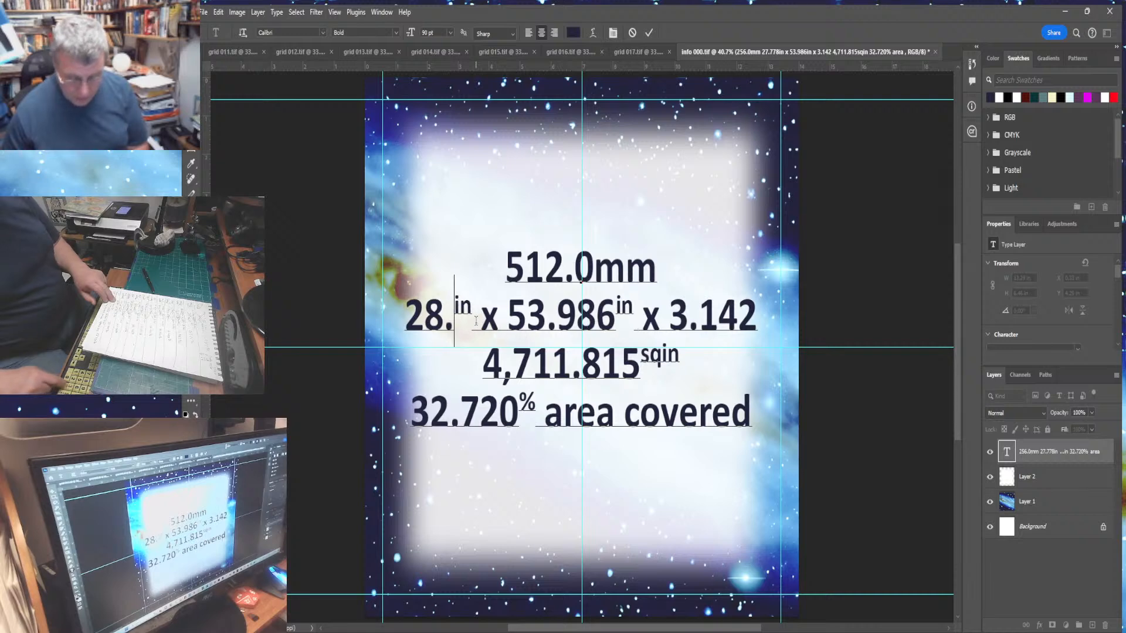
text(84)
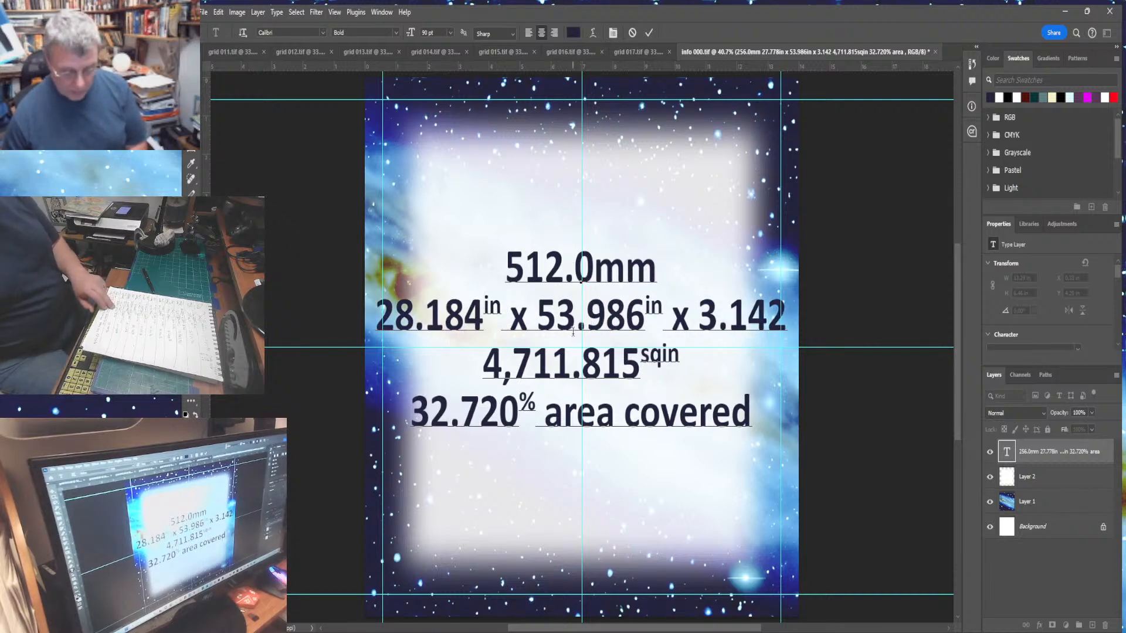
drag(557, 315, 638, 329)
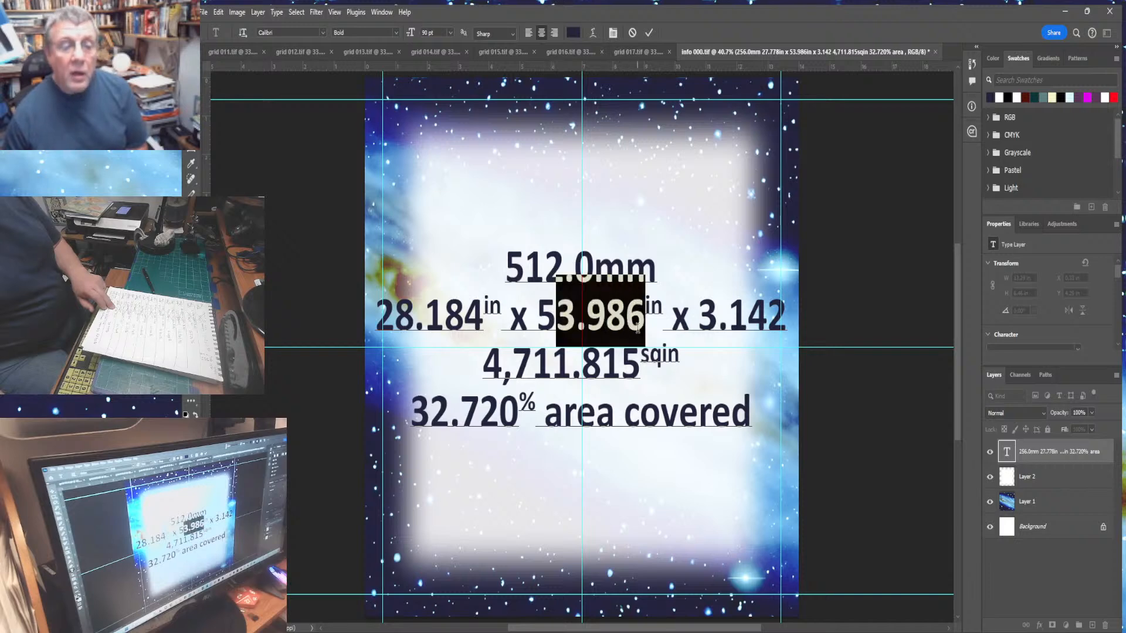
text(4)
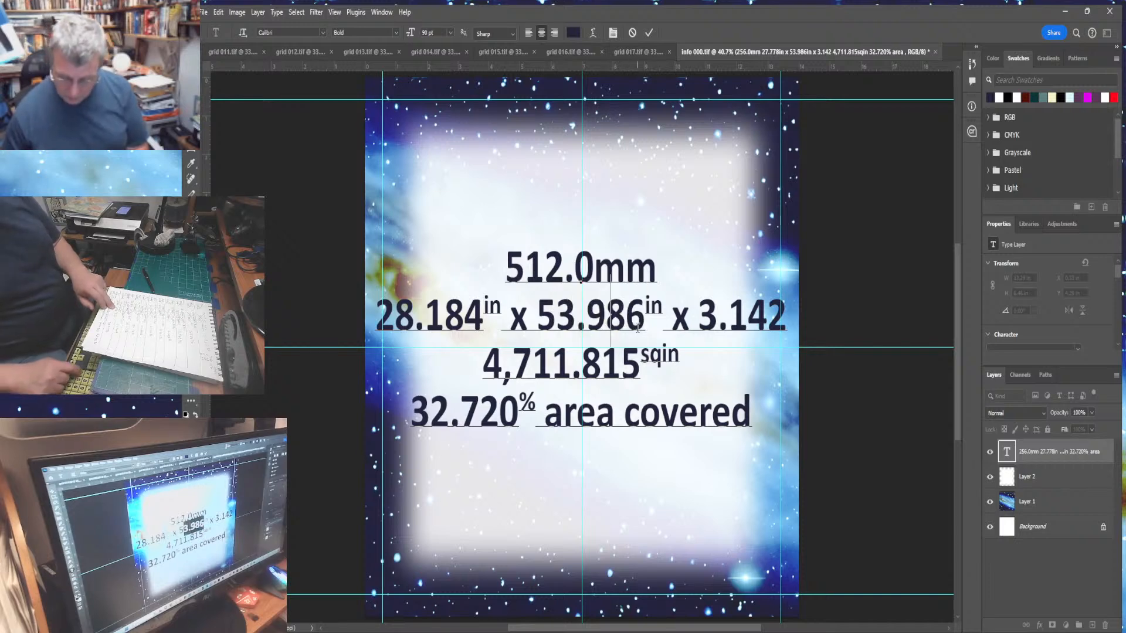
text(.121)
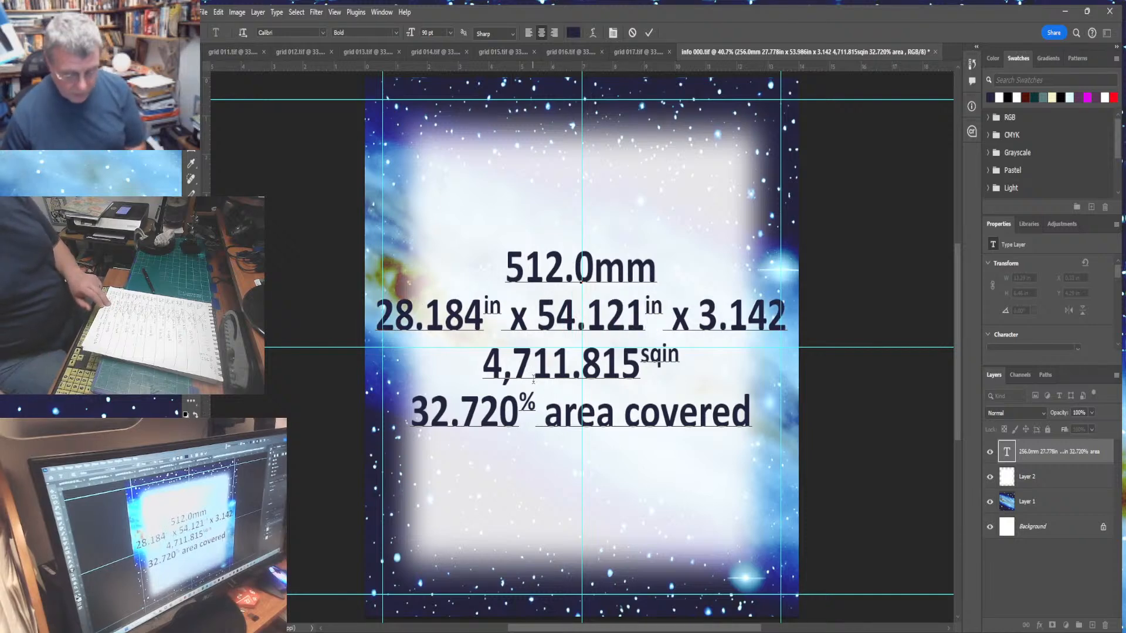
- Set the area to 4,792.637 sqin and the coverage to 33.282% area covered, then commit the text
drag(532, 369, 645, 373)
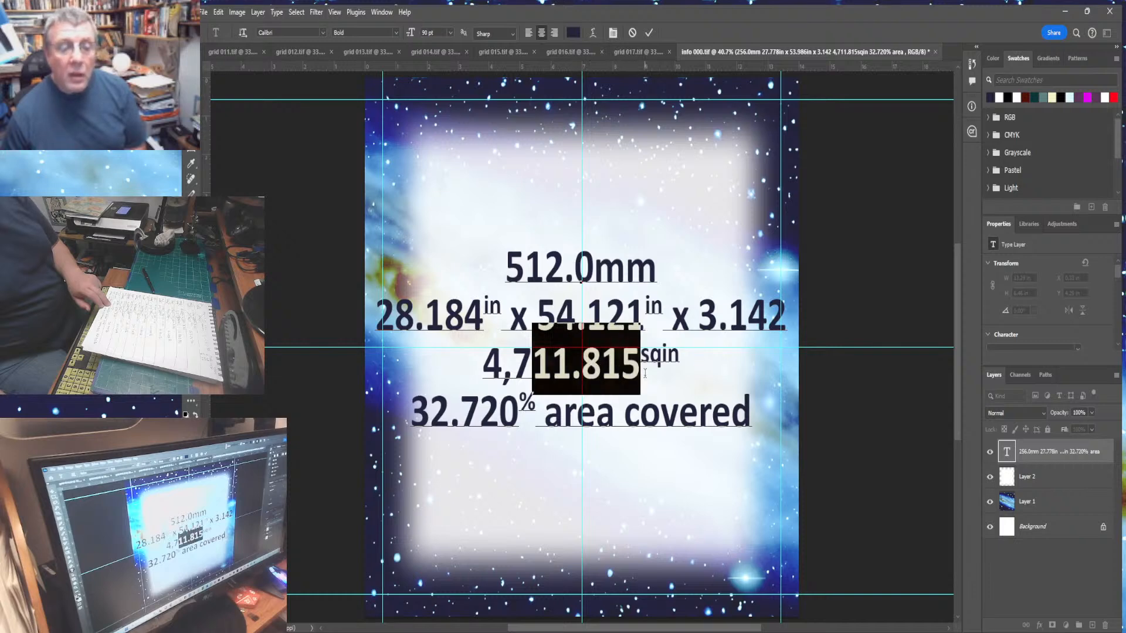
text(92.)
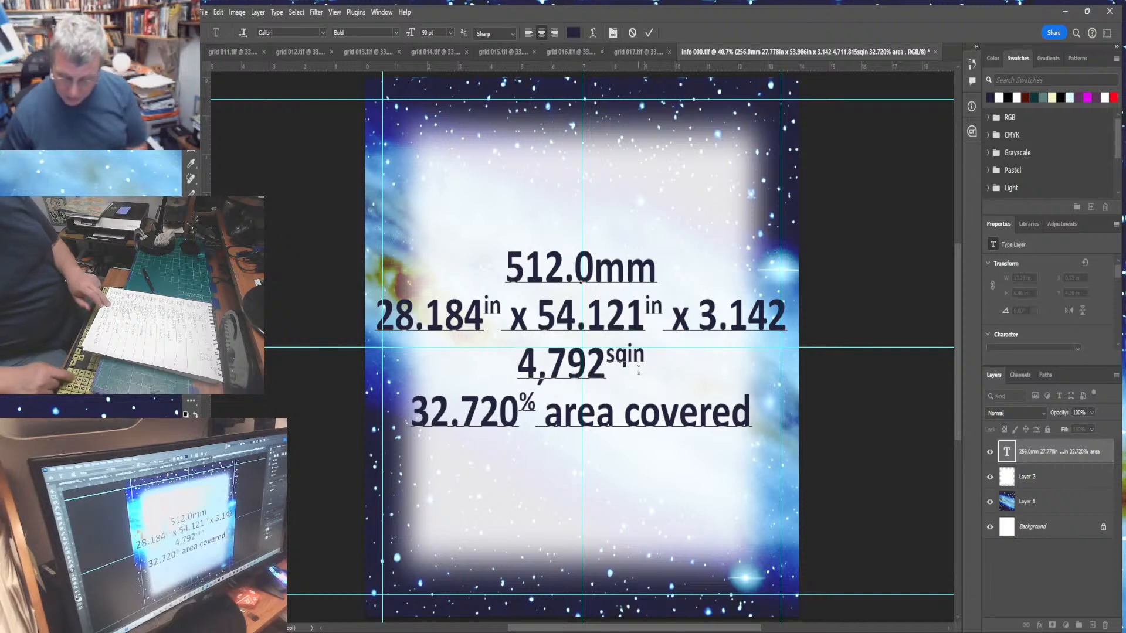
text(637)
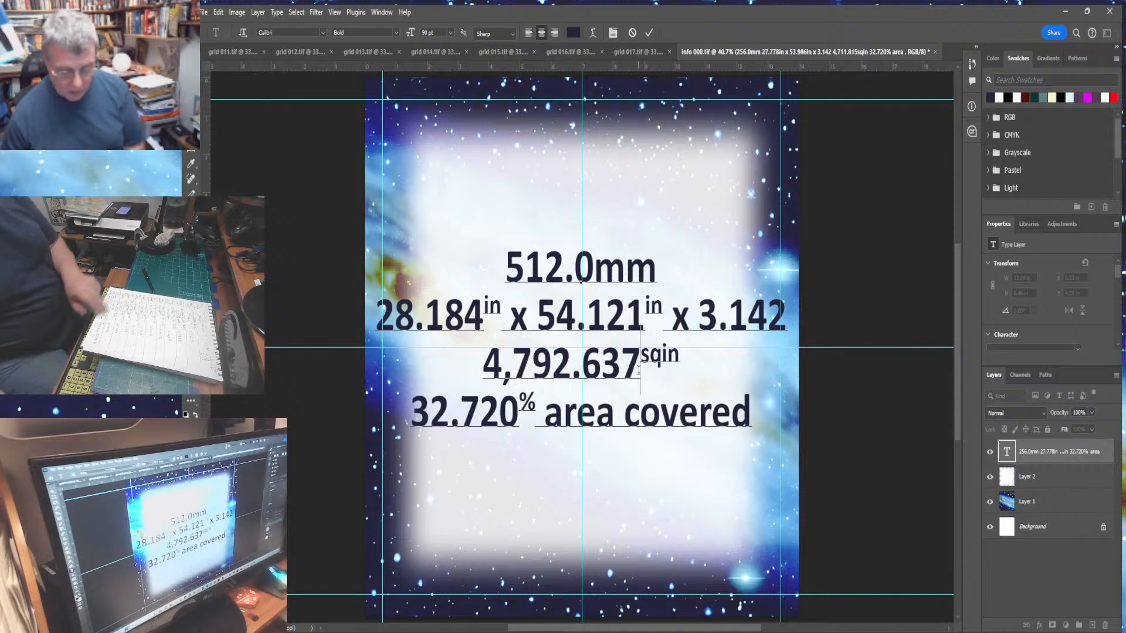
drag(437, 423, 516, 426)
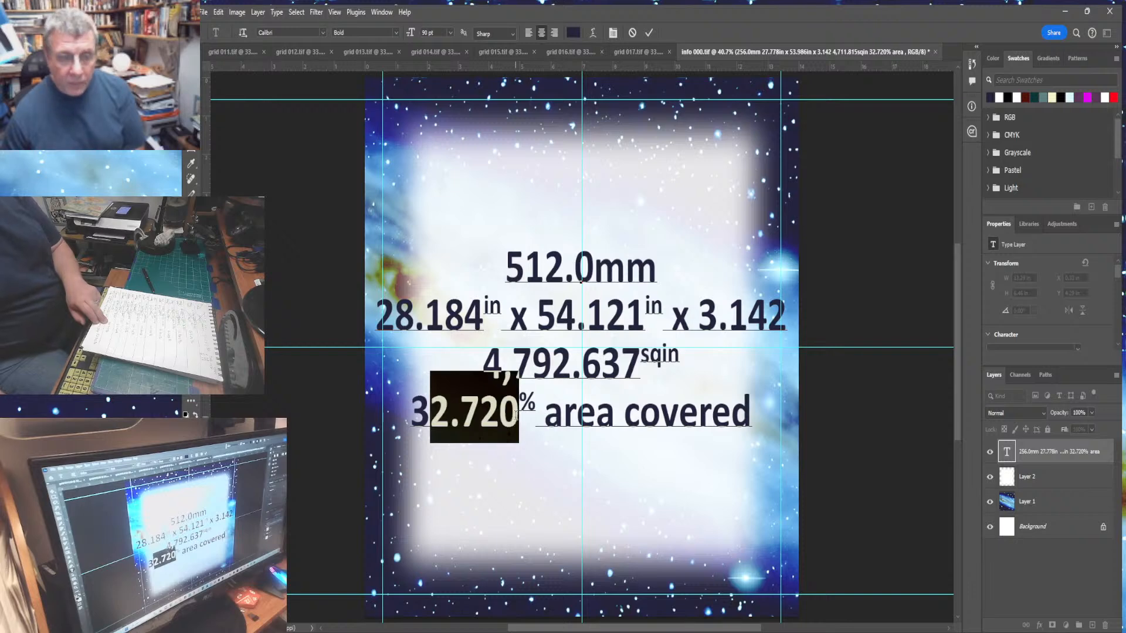
text(3.2)
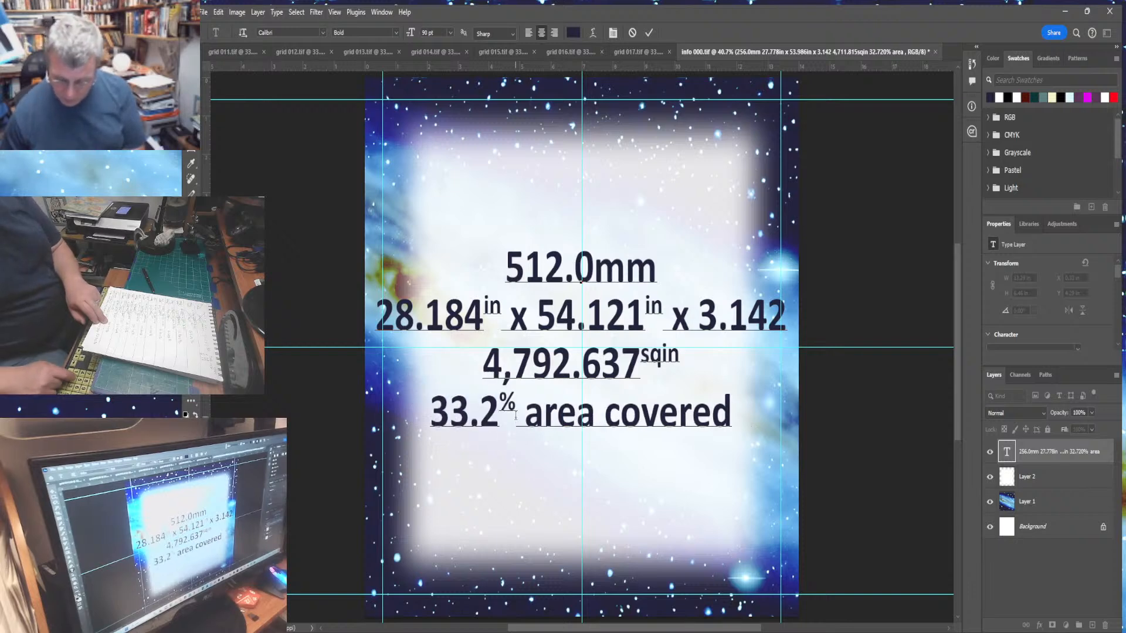
text(82)
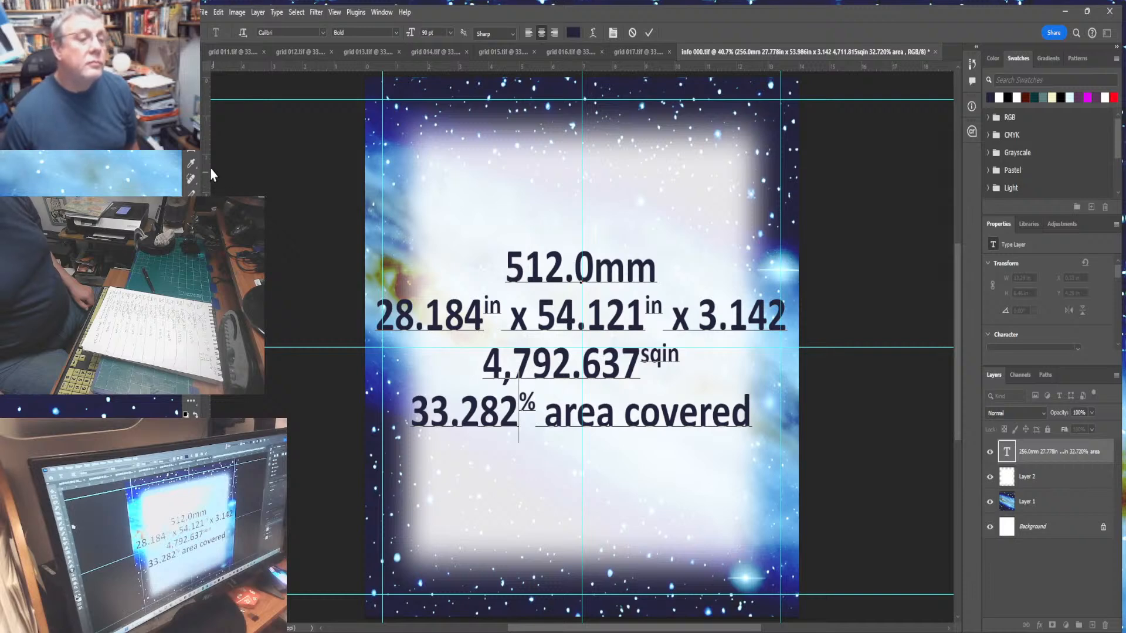
click(199, 120)
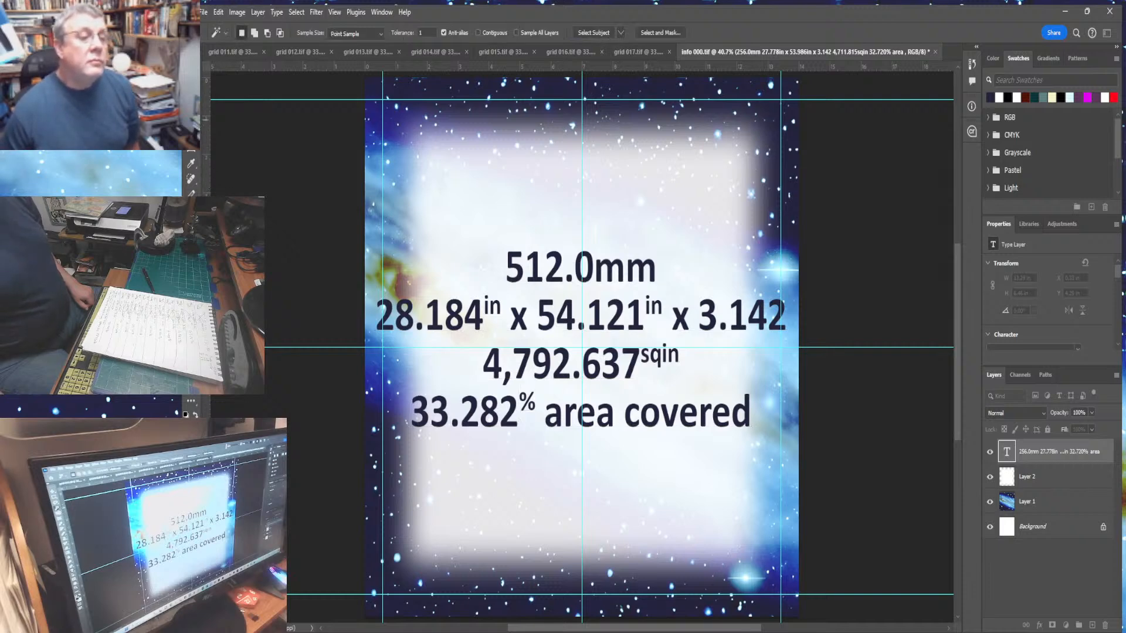
- Add a new layer above Layer 2 and make an expanded selection around the panel text
click(518, 269)
click(1078, 480)
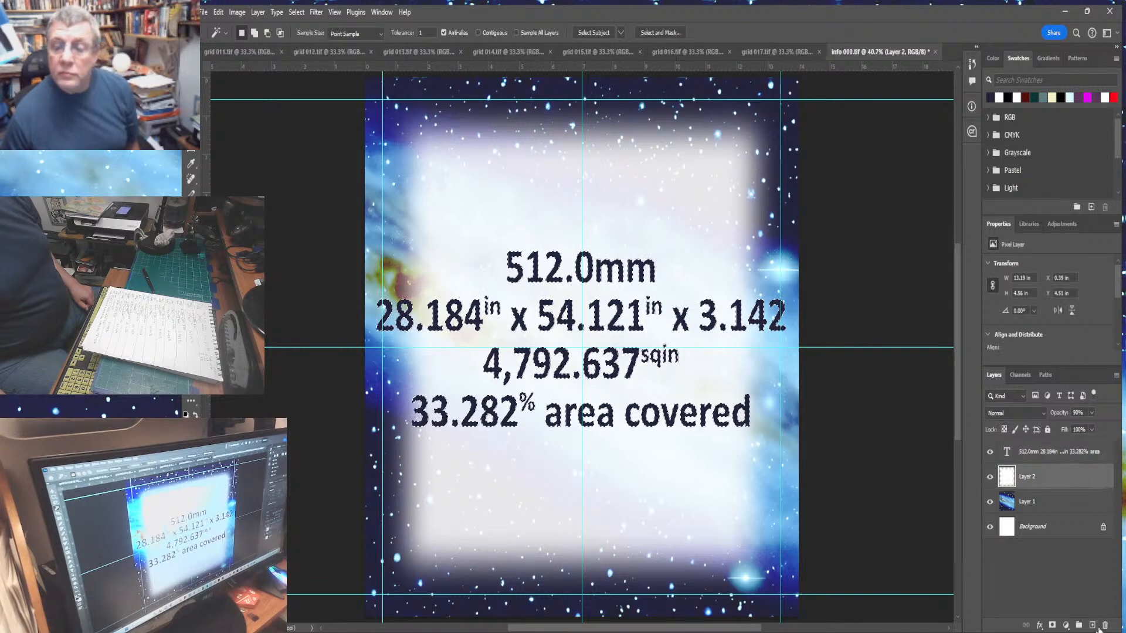
click(1091, 626)
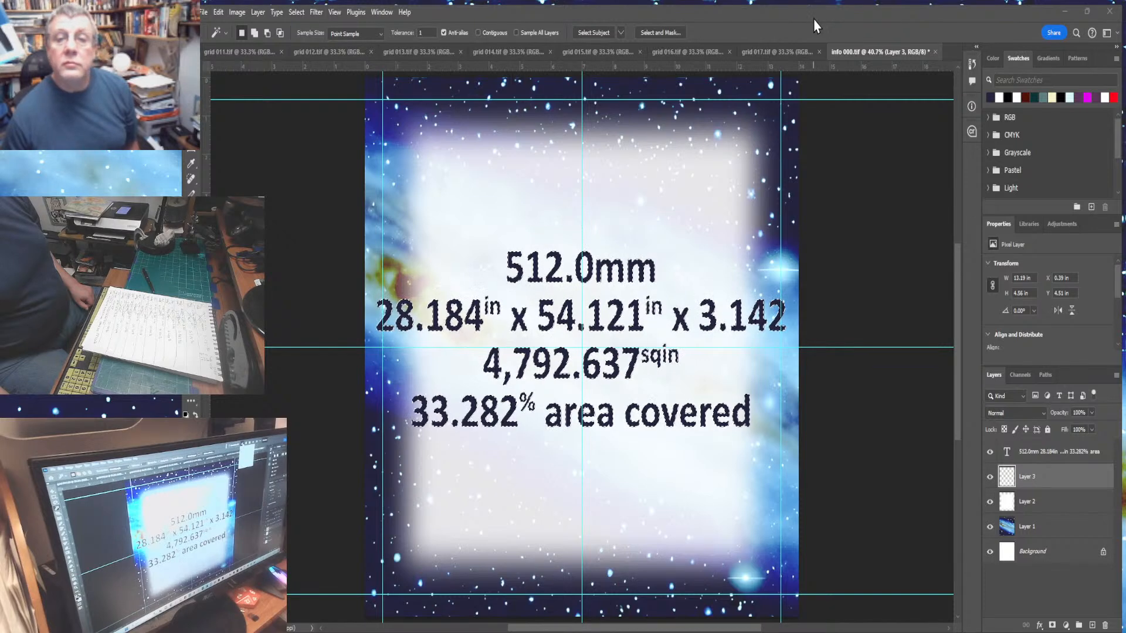
click(823, 76)
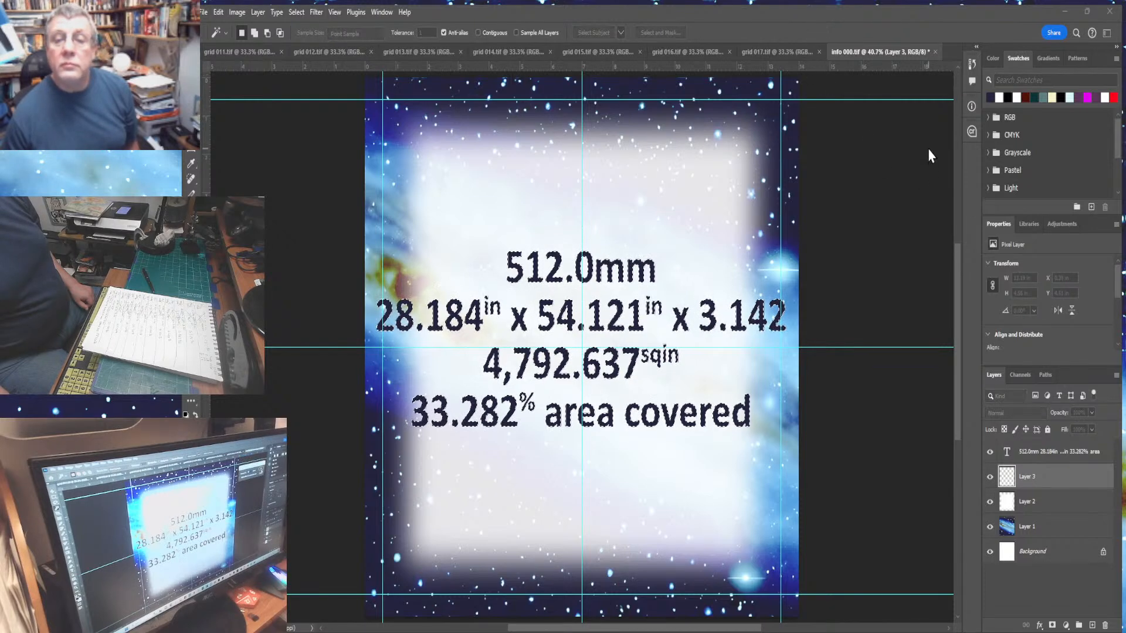
key(Return)
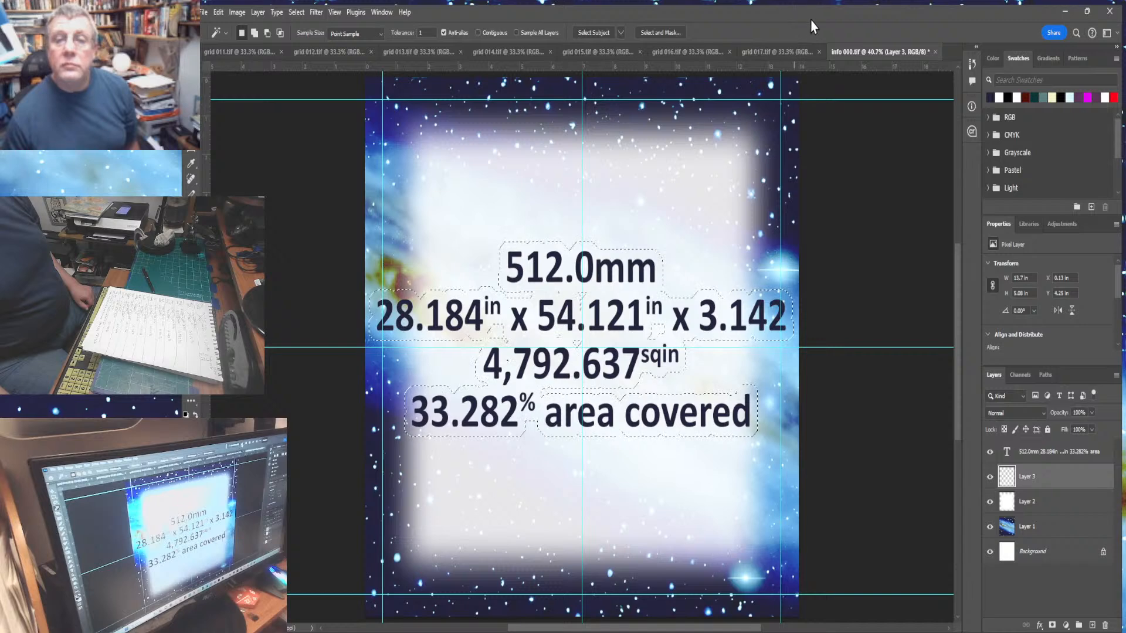
click(827, 98)
click(912, 253)
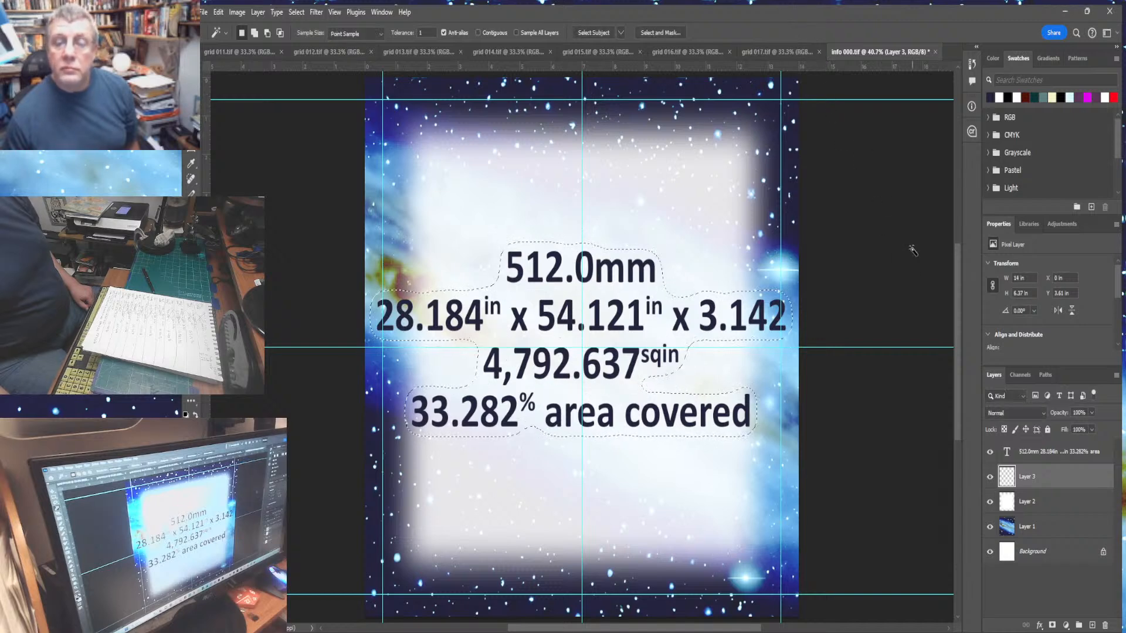
- Fill the expanded selection on the new layer to form the halo, then deselect
click(214, 16)
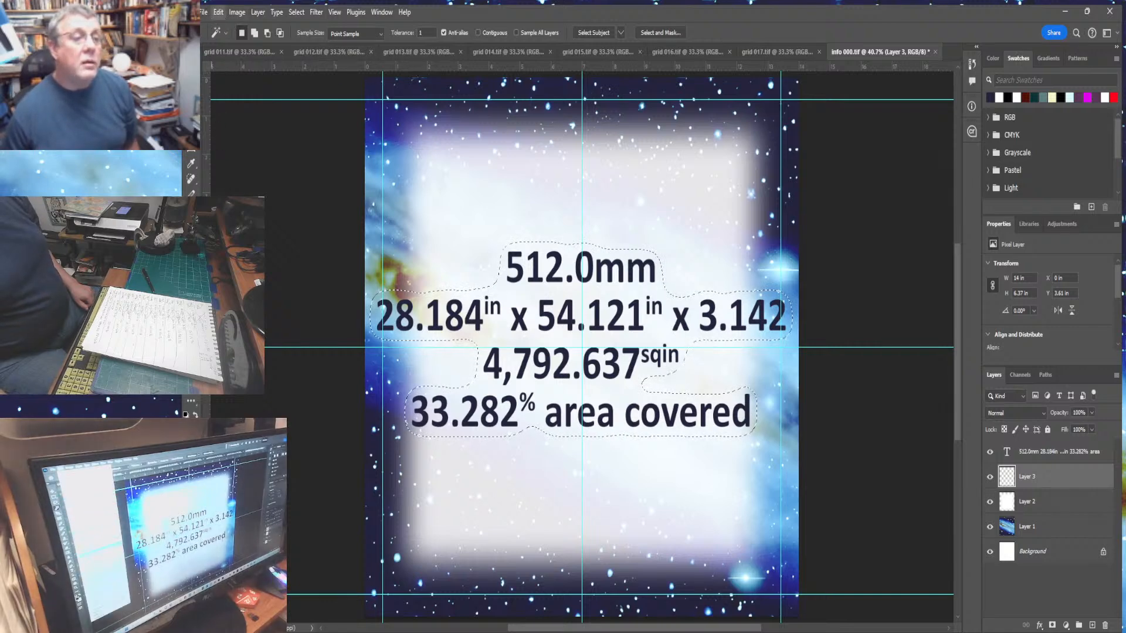
click(270, 207)
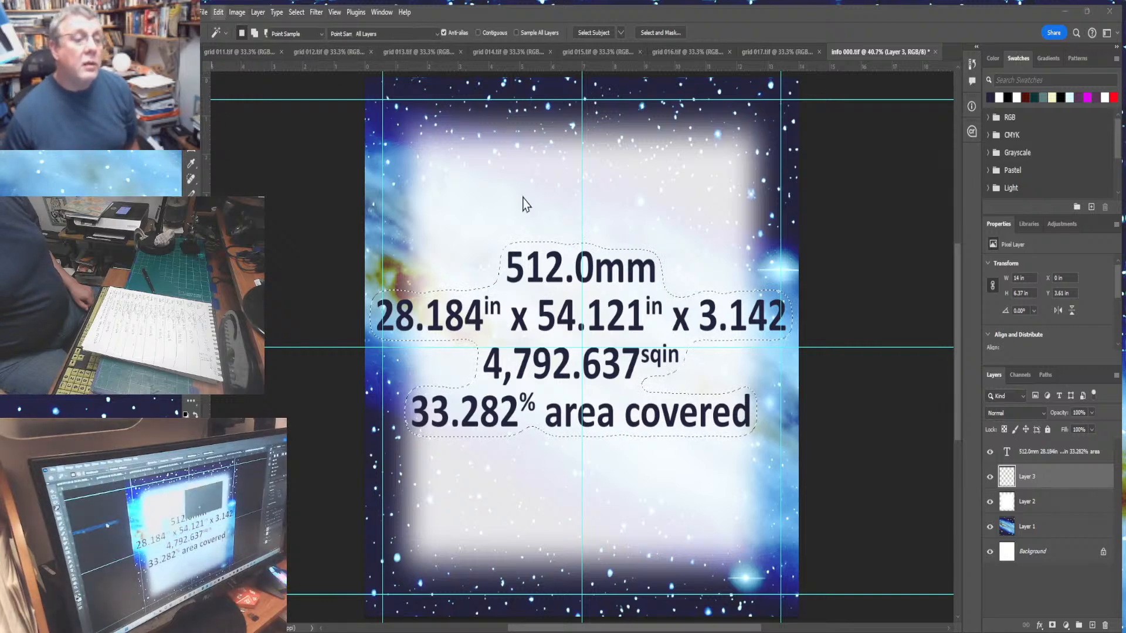
click(710, 164)
key(ctrl+d)
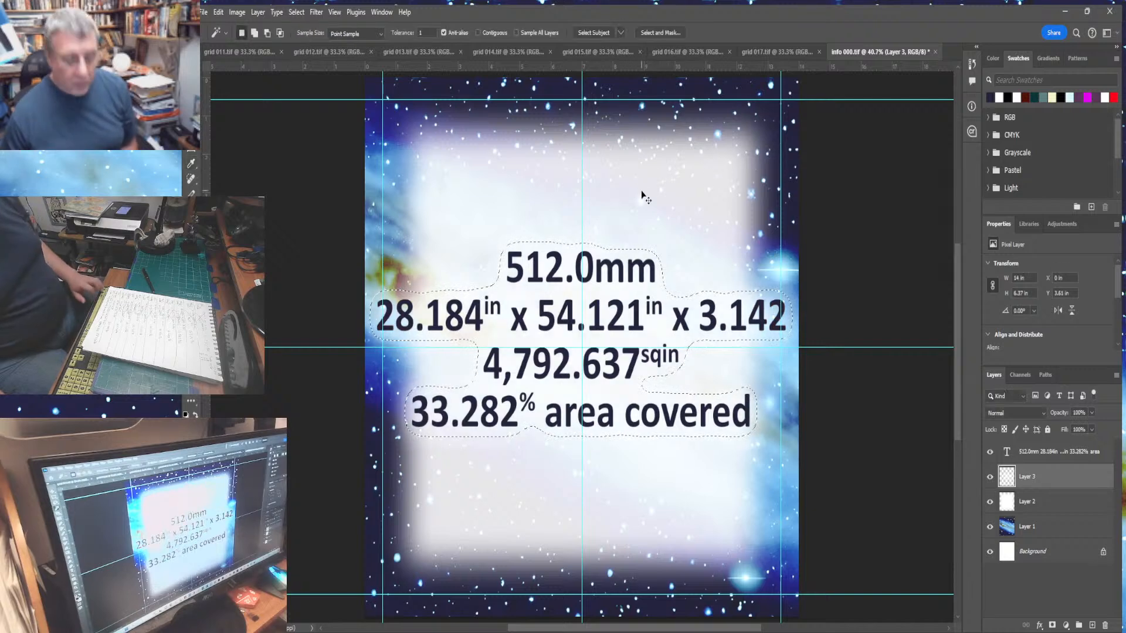
- Save the info panel, select the whole canvas and merge the visible layers for copying
key(ctrl+s)
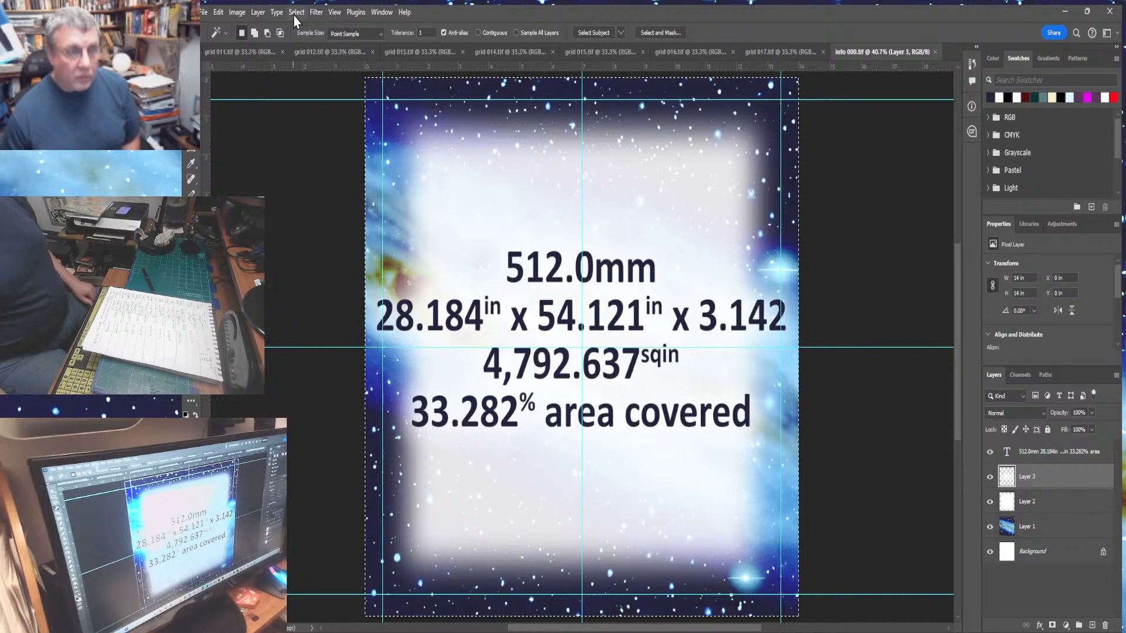
key(ctrl+a)
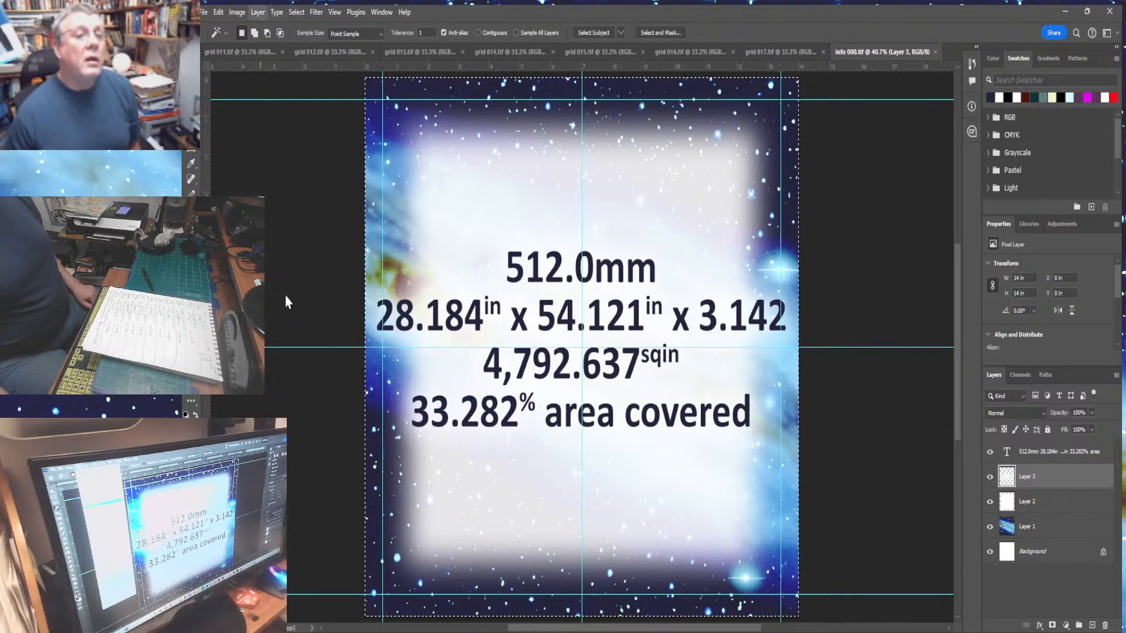
key(ctrl+shift+e)
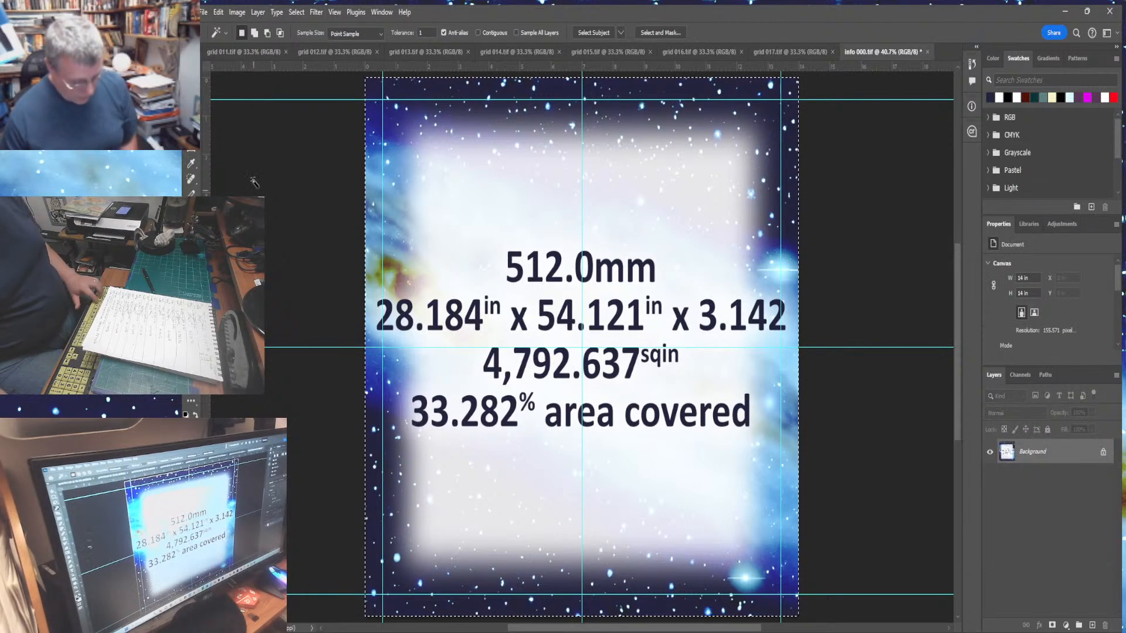
- Switch to grid 011 and extend its canvas to 120 by 240 inches, leaving empty space on top
click(243, 52)
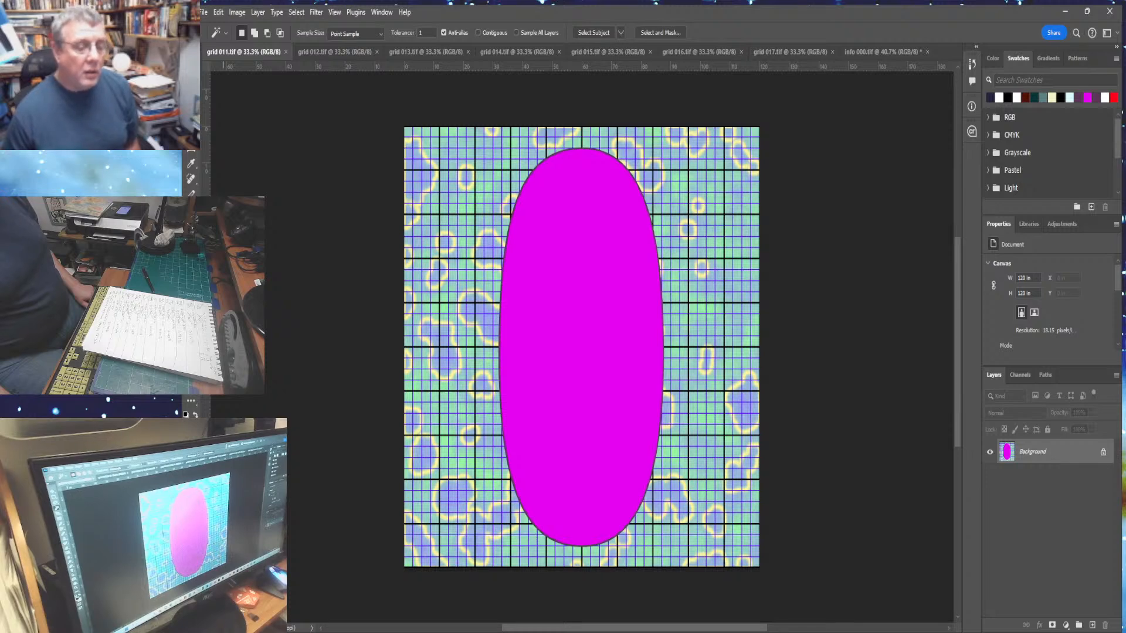
key(ctrl+minus)
key(ctrl+minus)
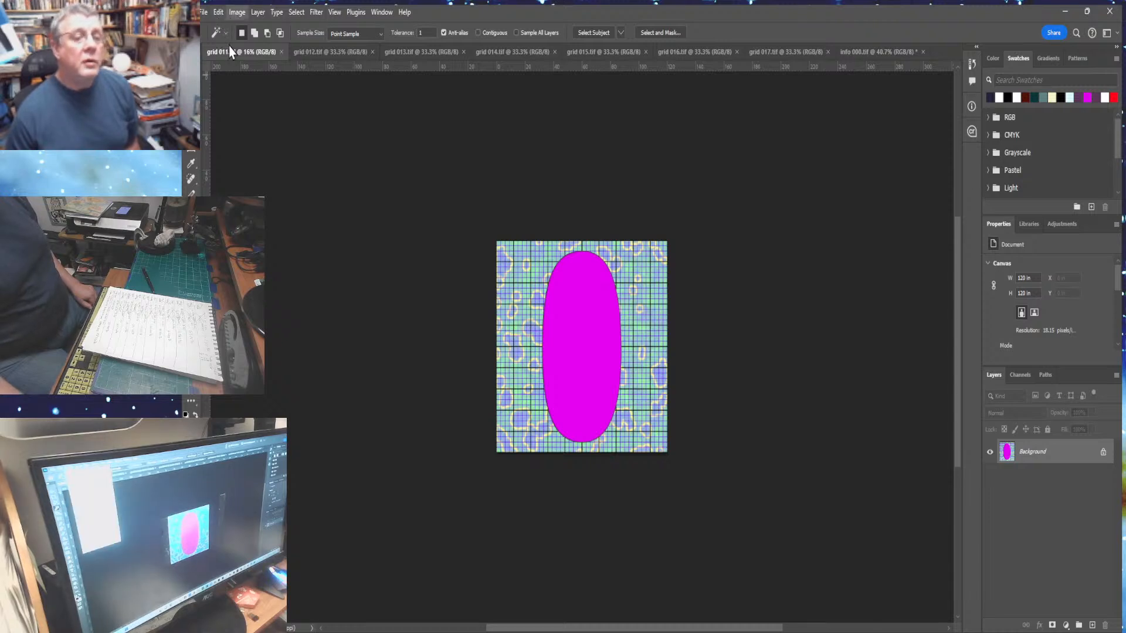
click(258, 122)
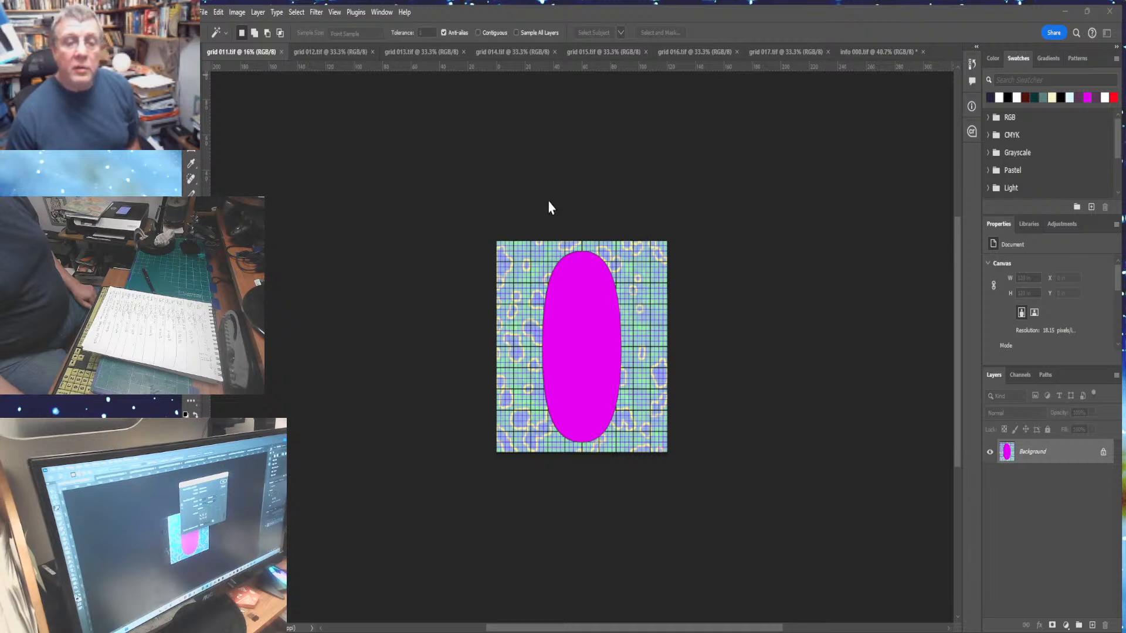
key(Return)
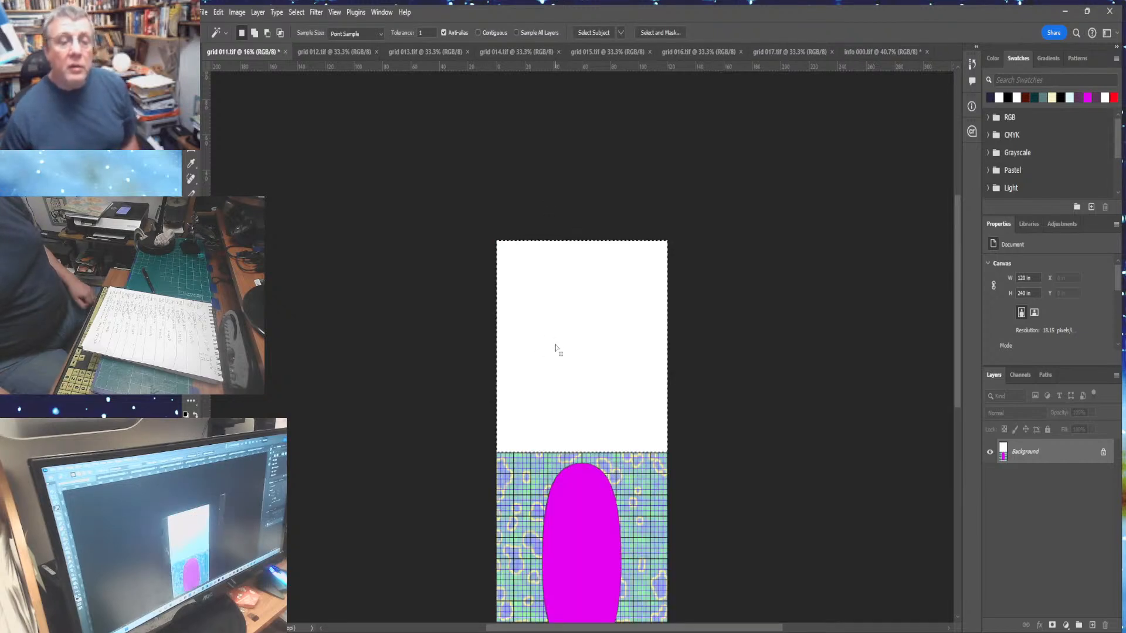
- Paste the merged info panel into the empty upper half of the grid 011 canvas
click(222, 13)
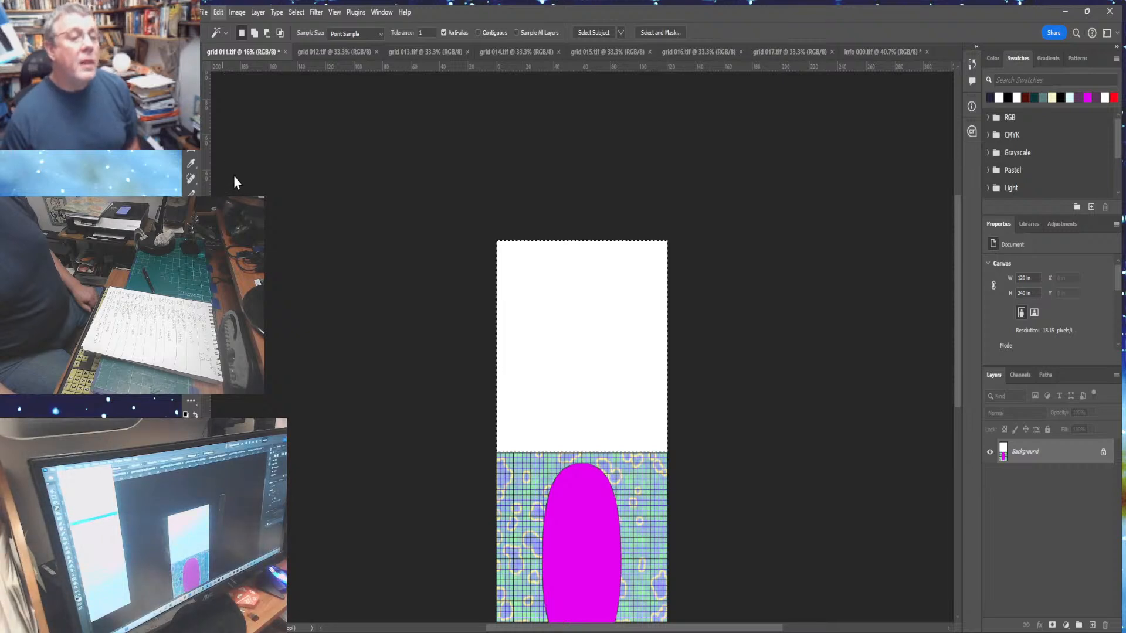
mouse_move(232, 136)
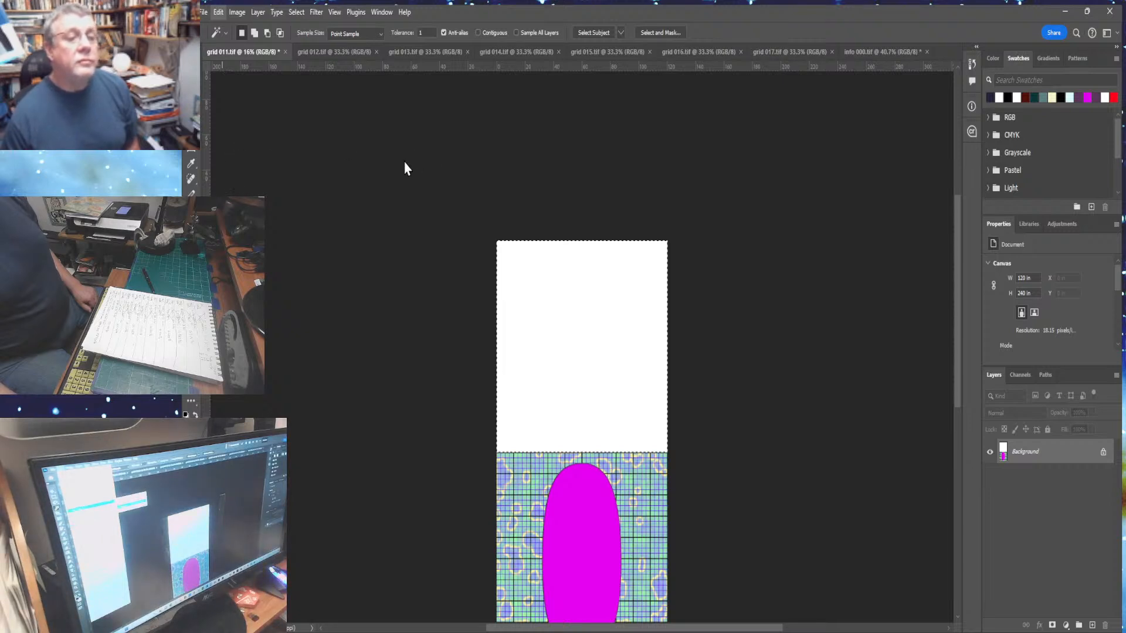
click(404, 168)
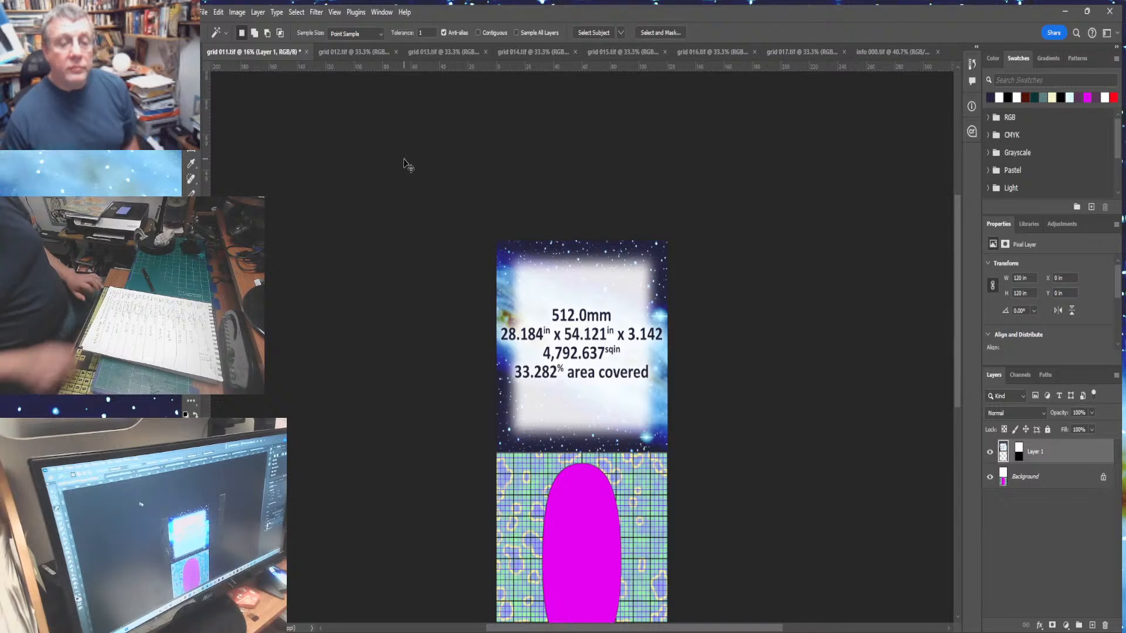
key(ctrl+0)
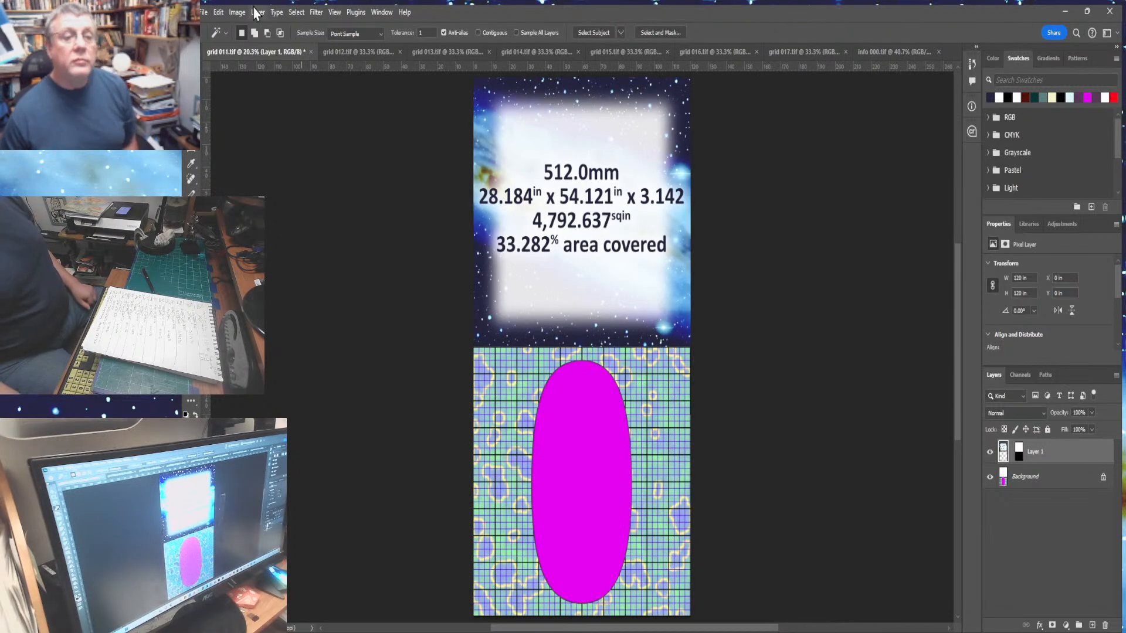
- Flatten the grid image and save it as grid 011 final.tif
click(256, 12)
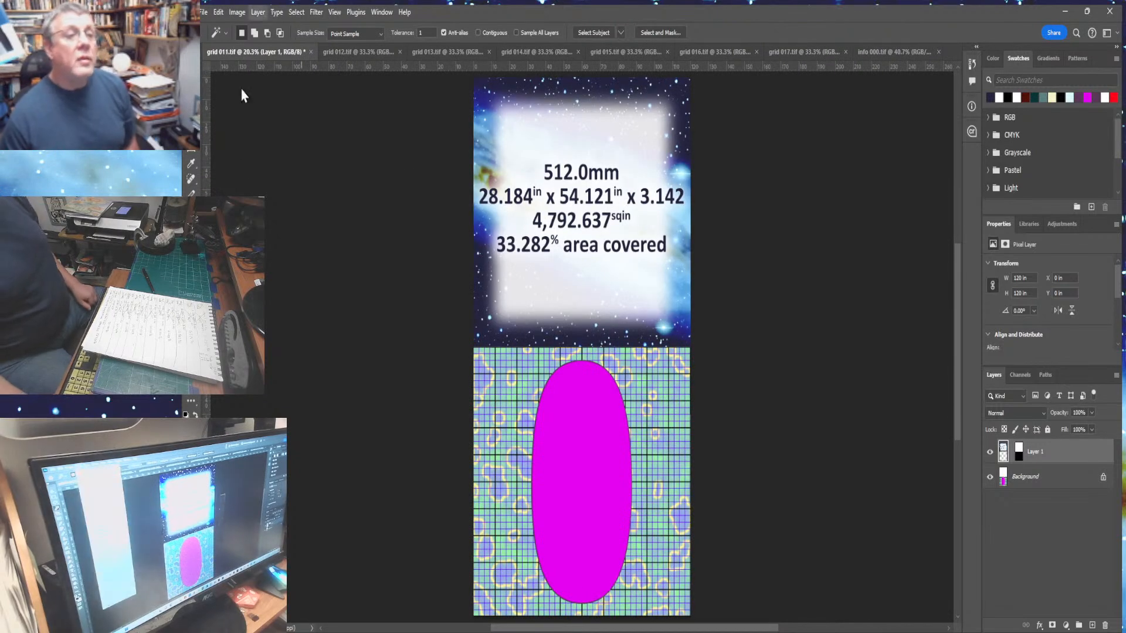
click(287, 499)
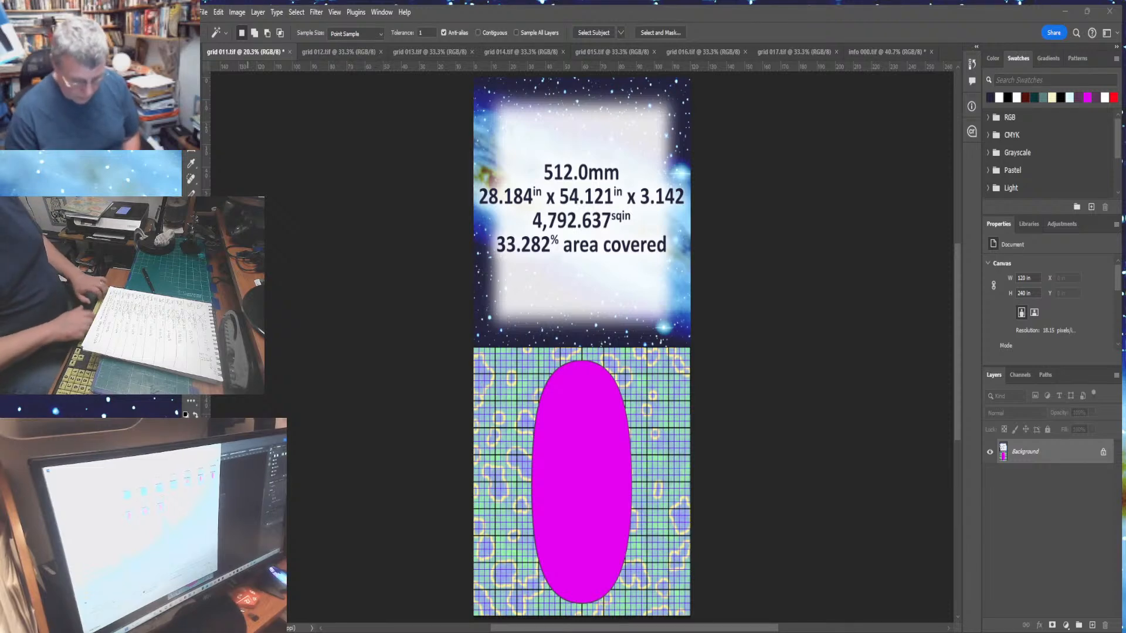
key(Return)
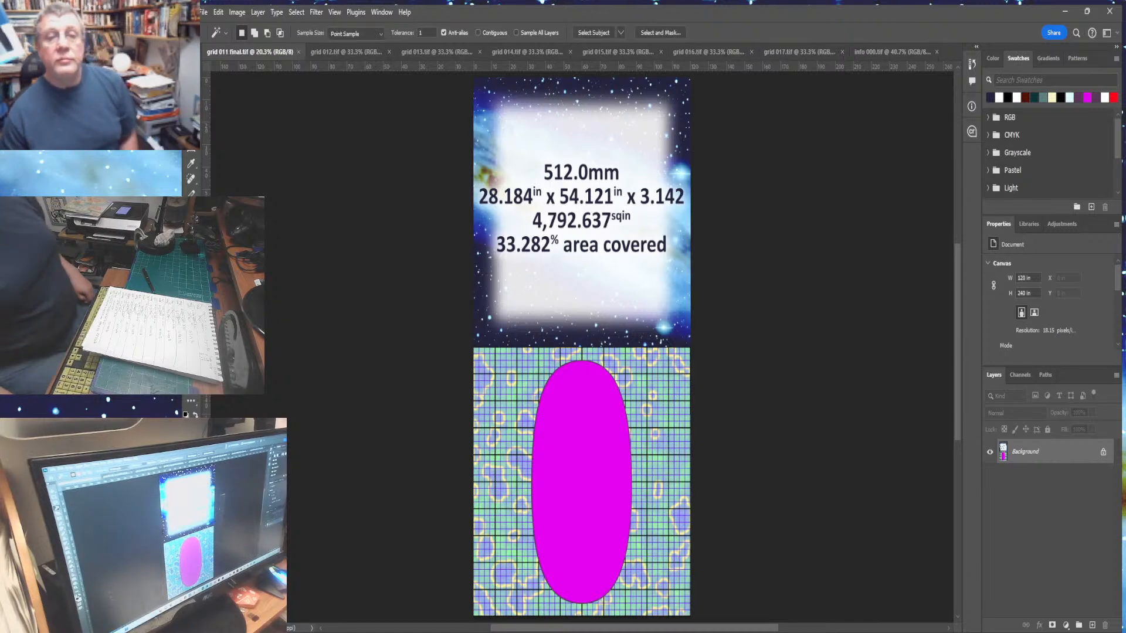
- Close the finished grid file and deselect everything in the info panel document
click(298, 51)
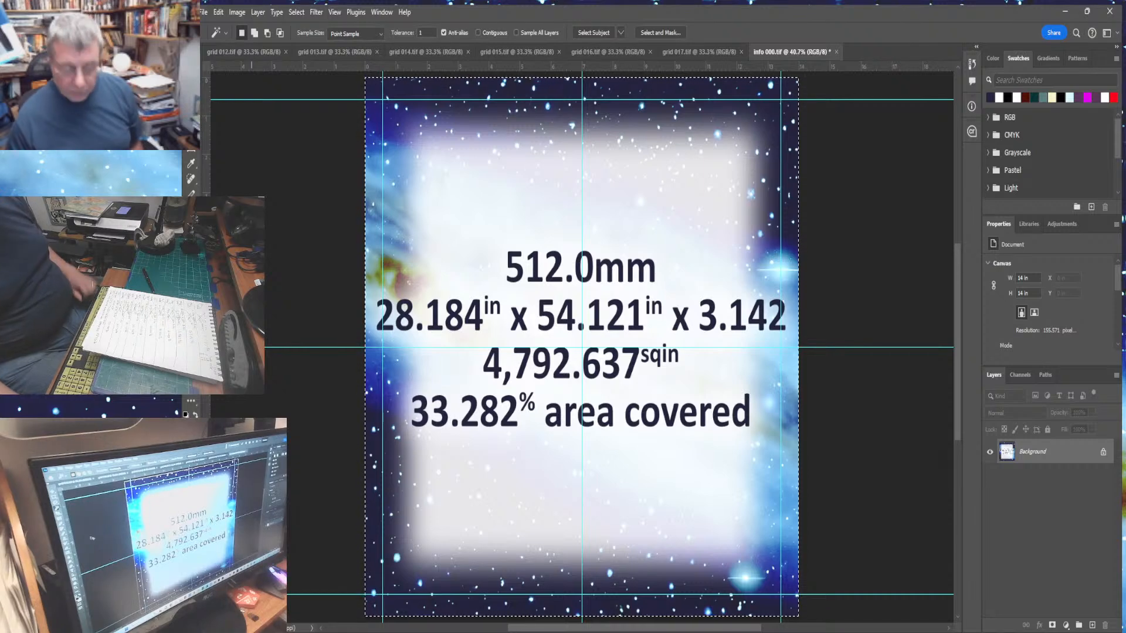
key(ctrl+d)
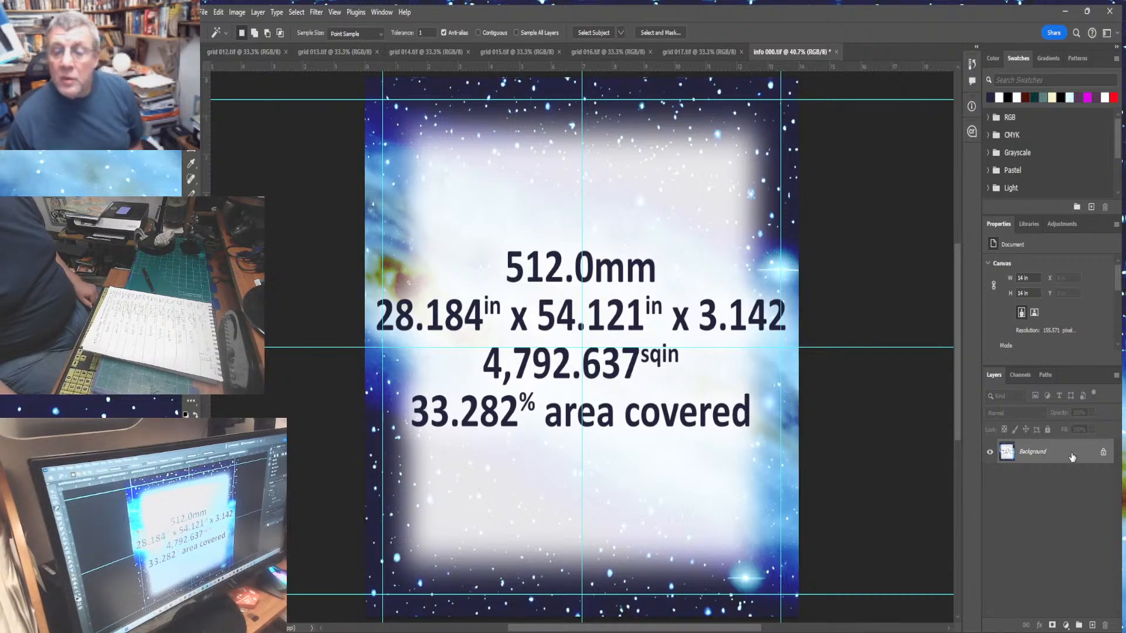
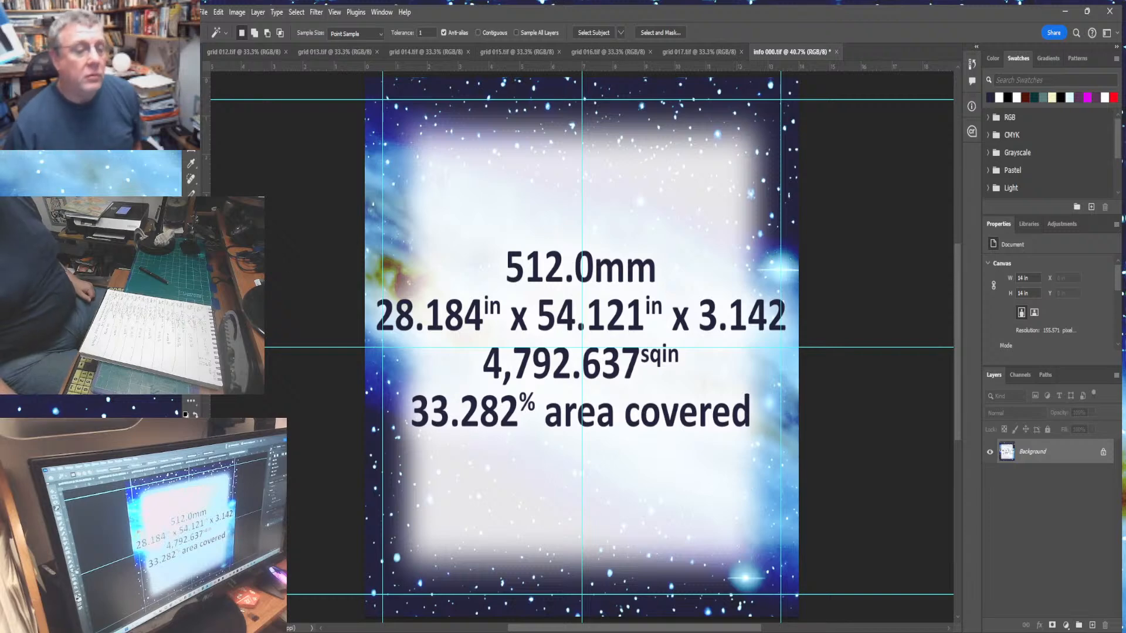
- Undo the flatten of the info panel, deselect, and delete the glow layer above the white panel
key(t)
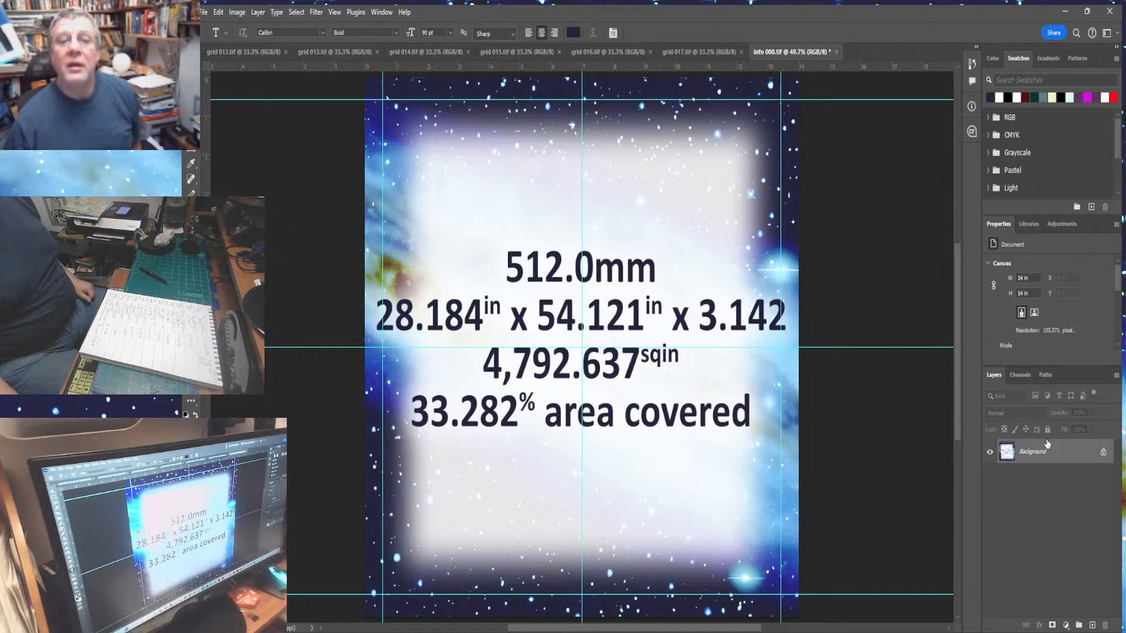
click(258, 13)
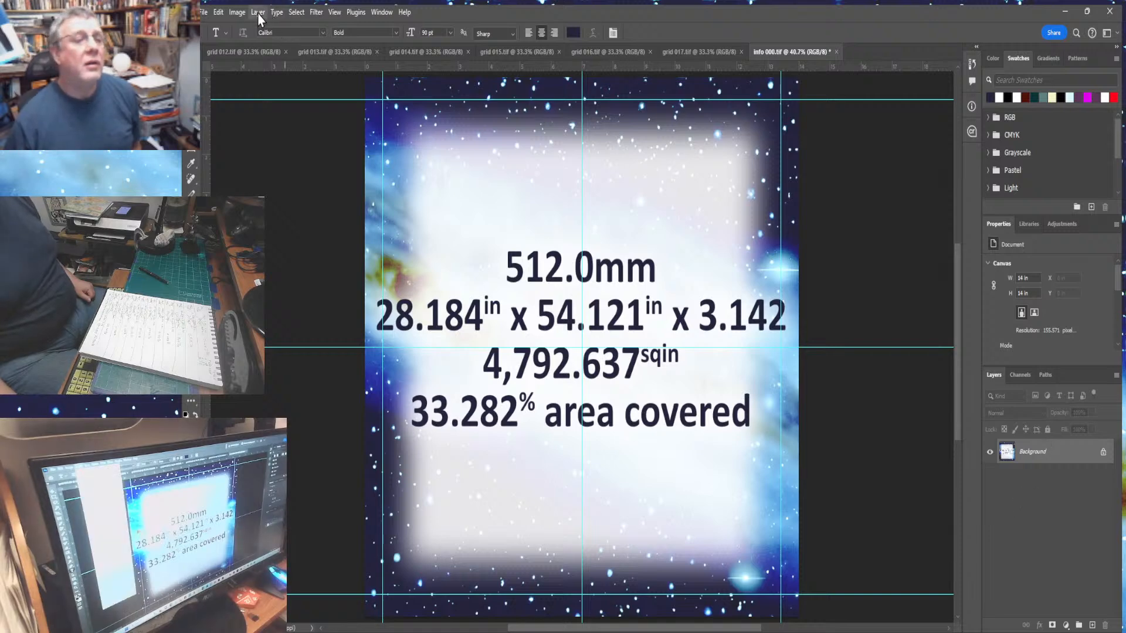
mouse_move(219, 15)
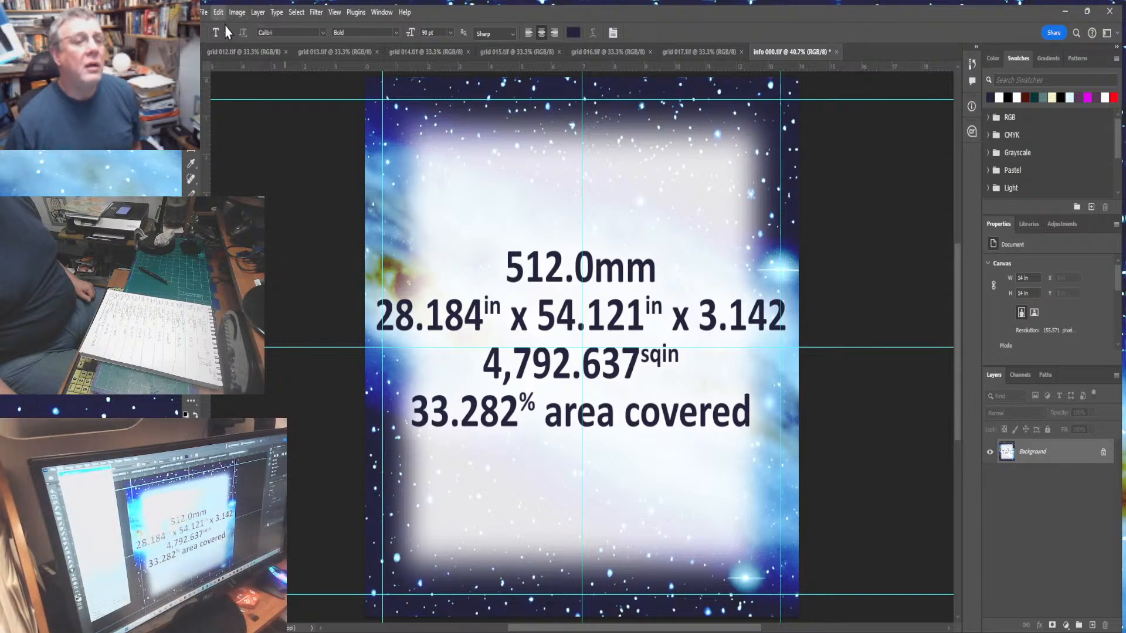
key(ctrl+a)
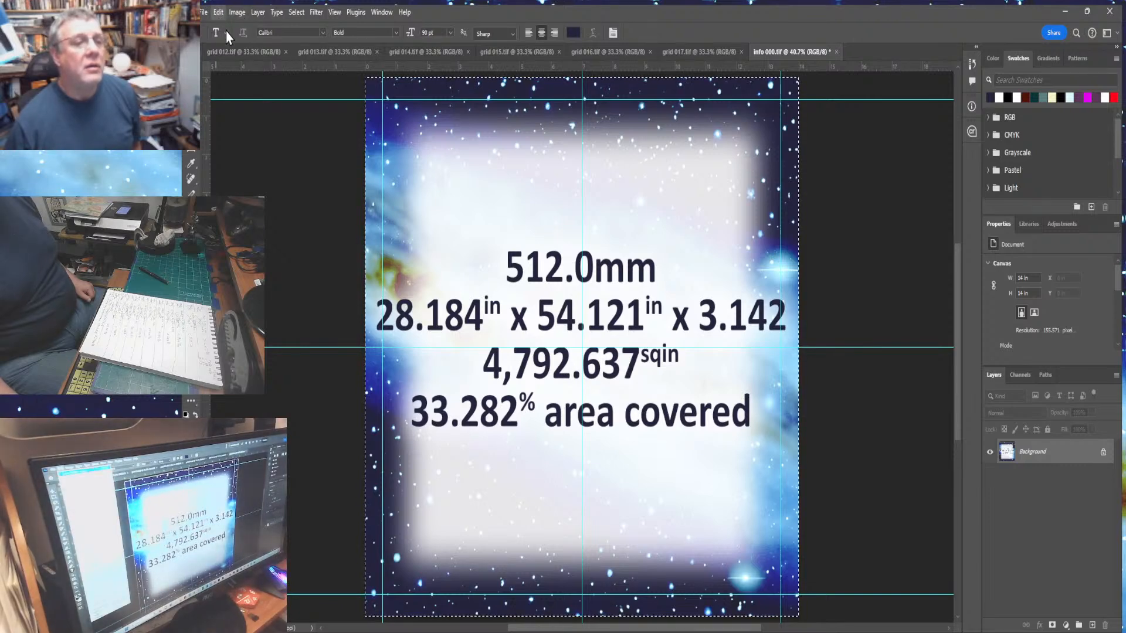
key(ctrl+z)
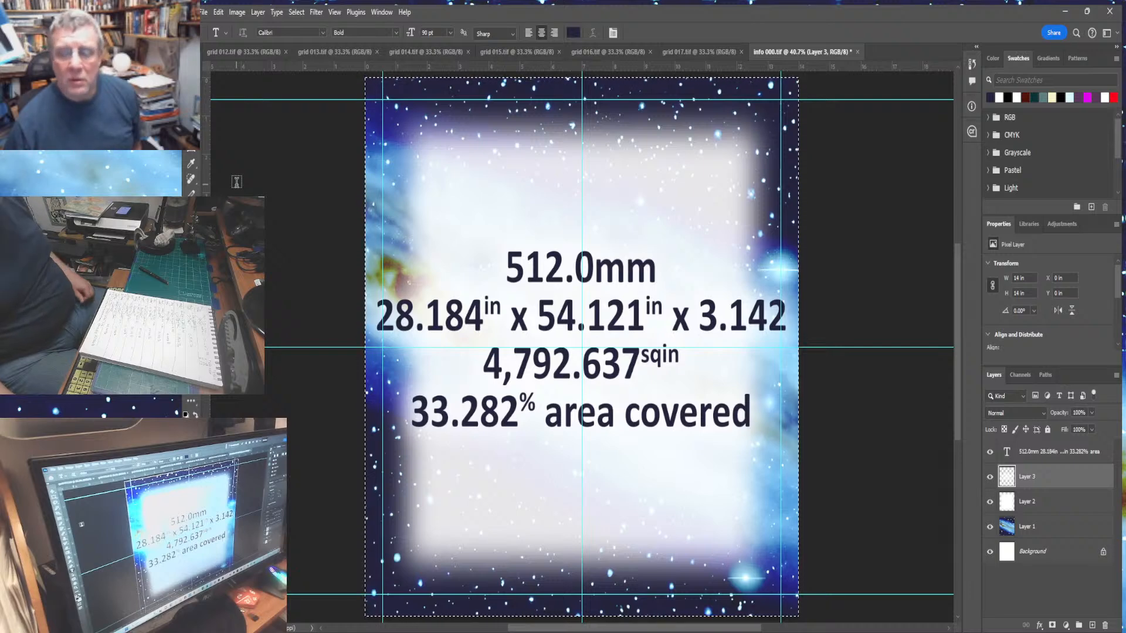
key(ctrl+d)
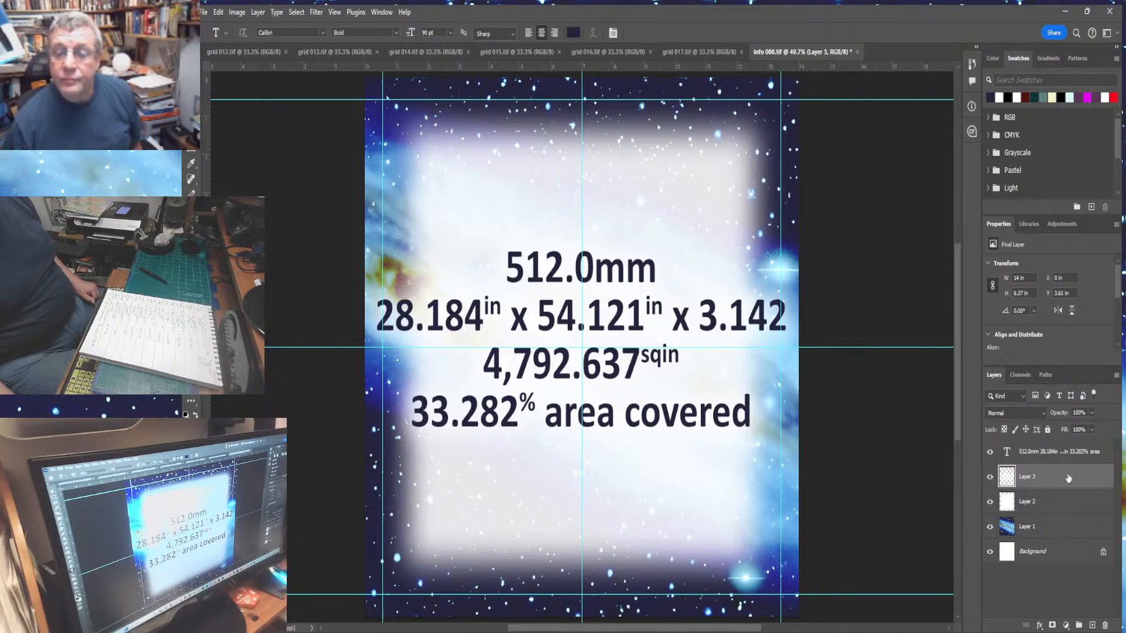
click(1105, 627)
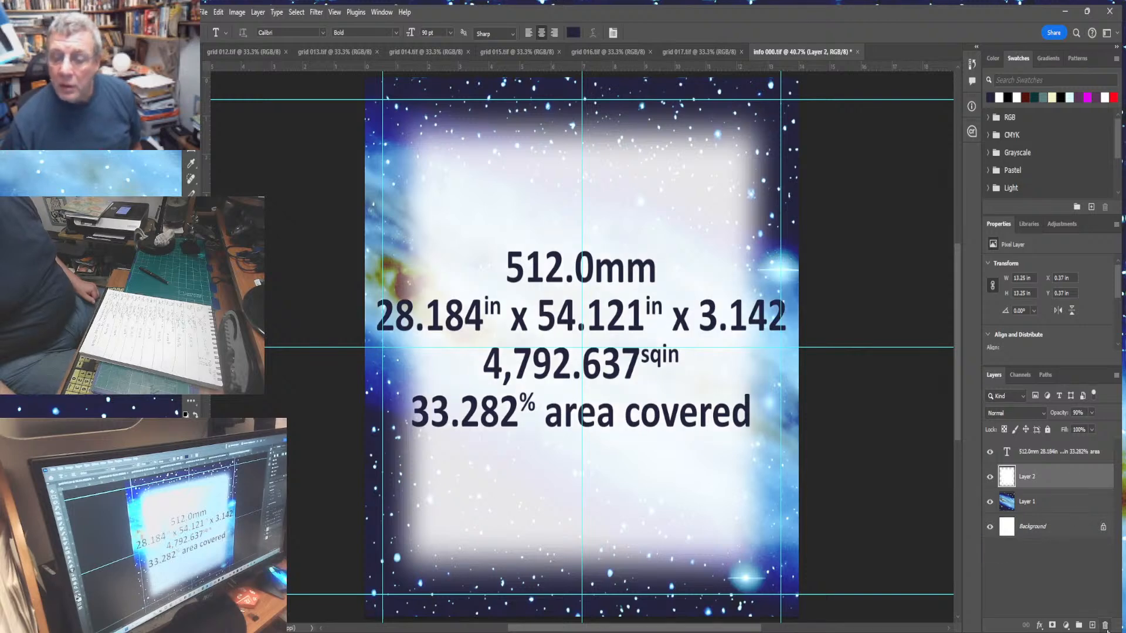
- Edit the panel text to read 1024.0mm for the dot size and 28.510 in for the first dimension
drag(506, 273, 563, 271)
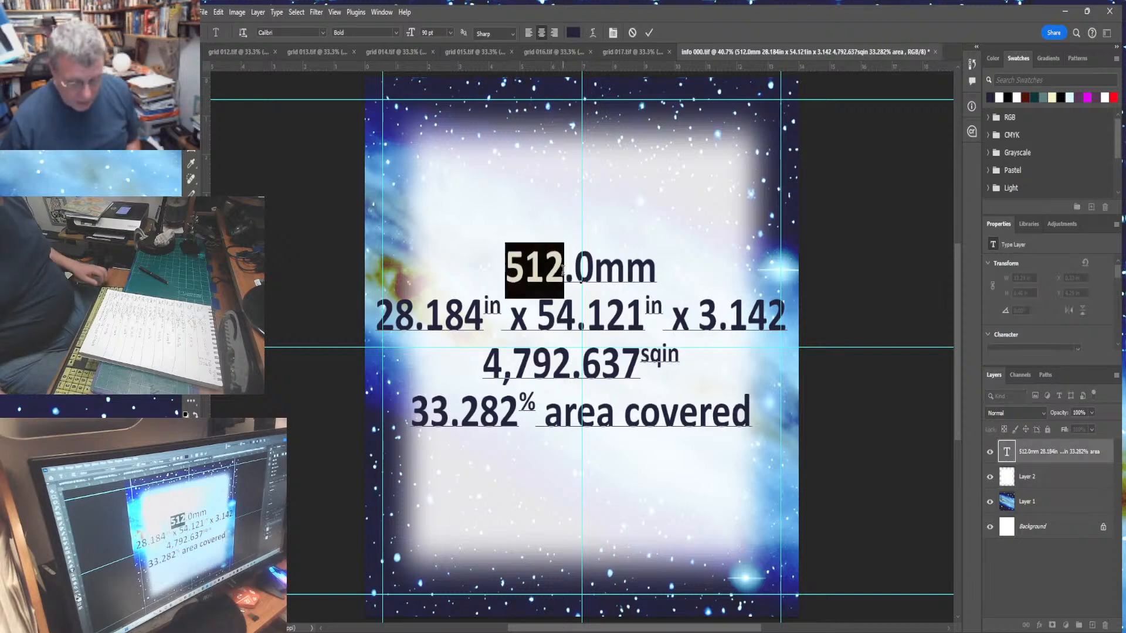
text(1024)
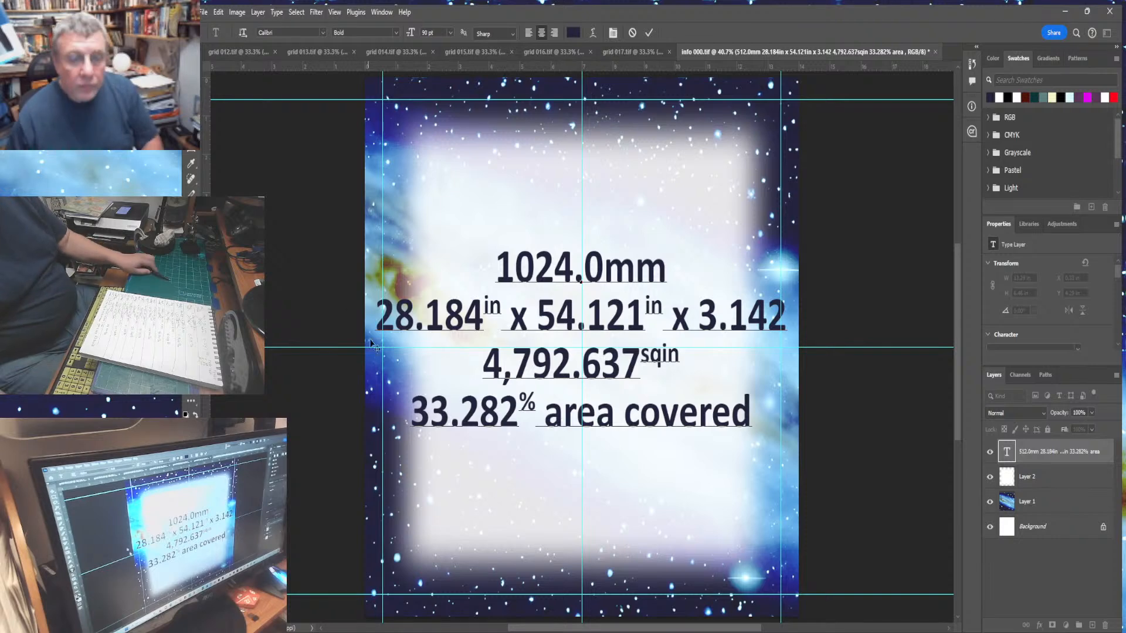
drag(398, 329, 476, 330)
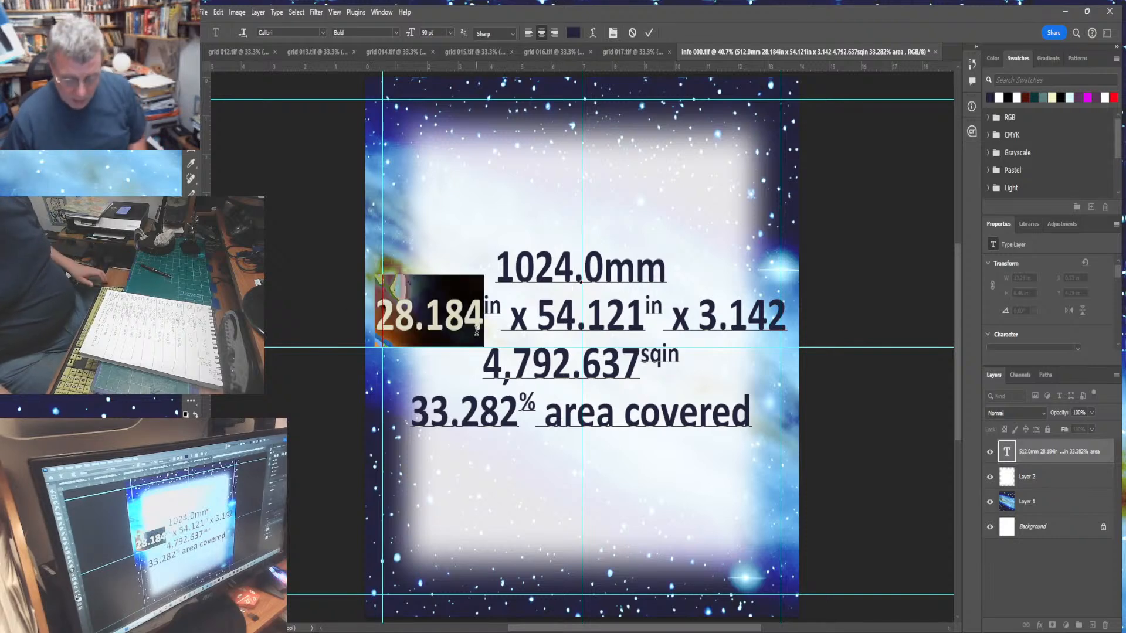
text(28.5)
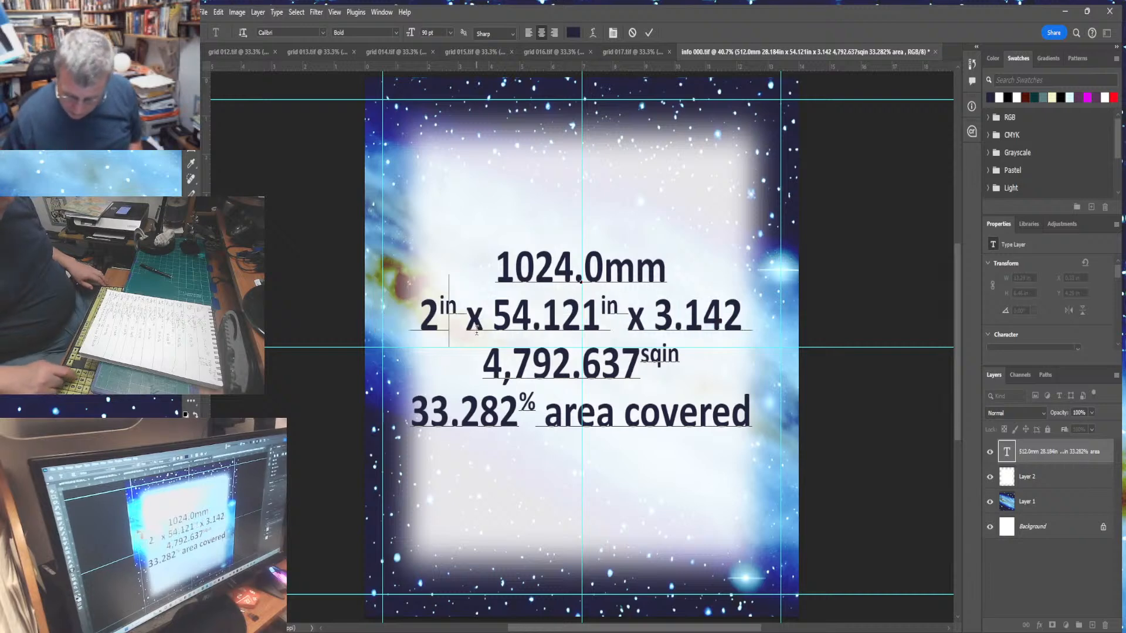
text(10)
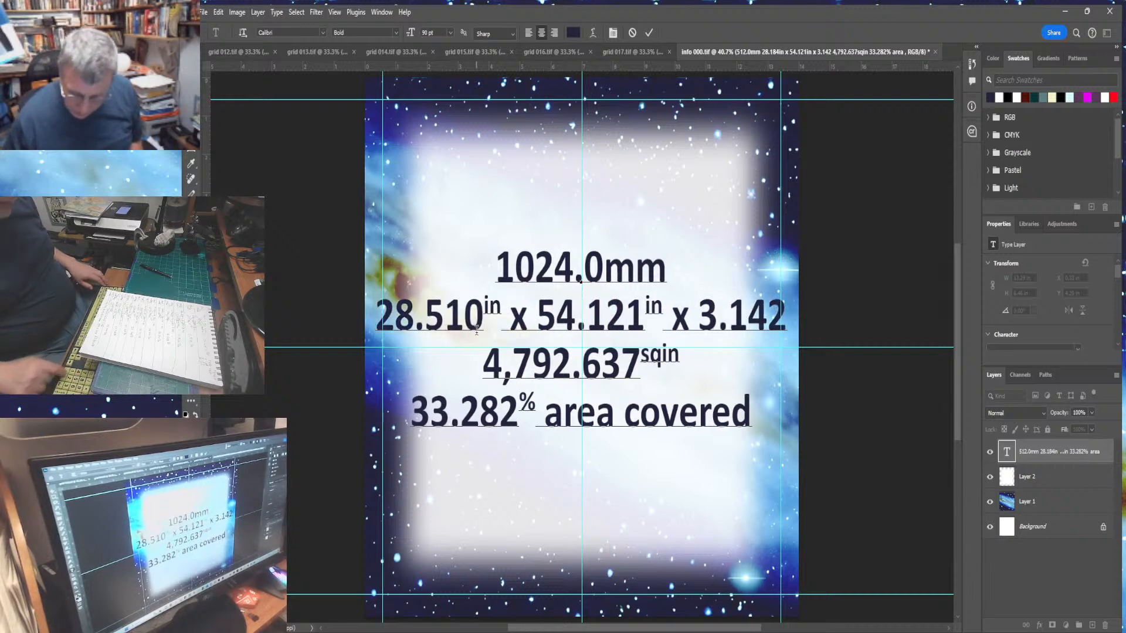
- Change the second dimension in the panel text to 54.582 in
drag(592, 316, 648, 316)
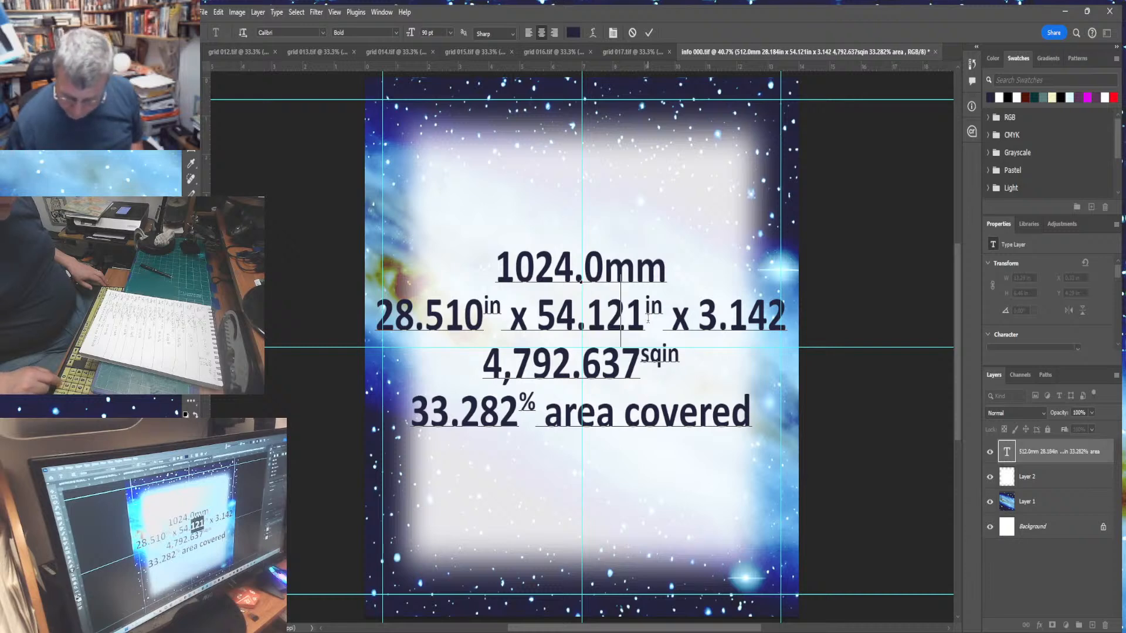
text(.58)
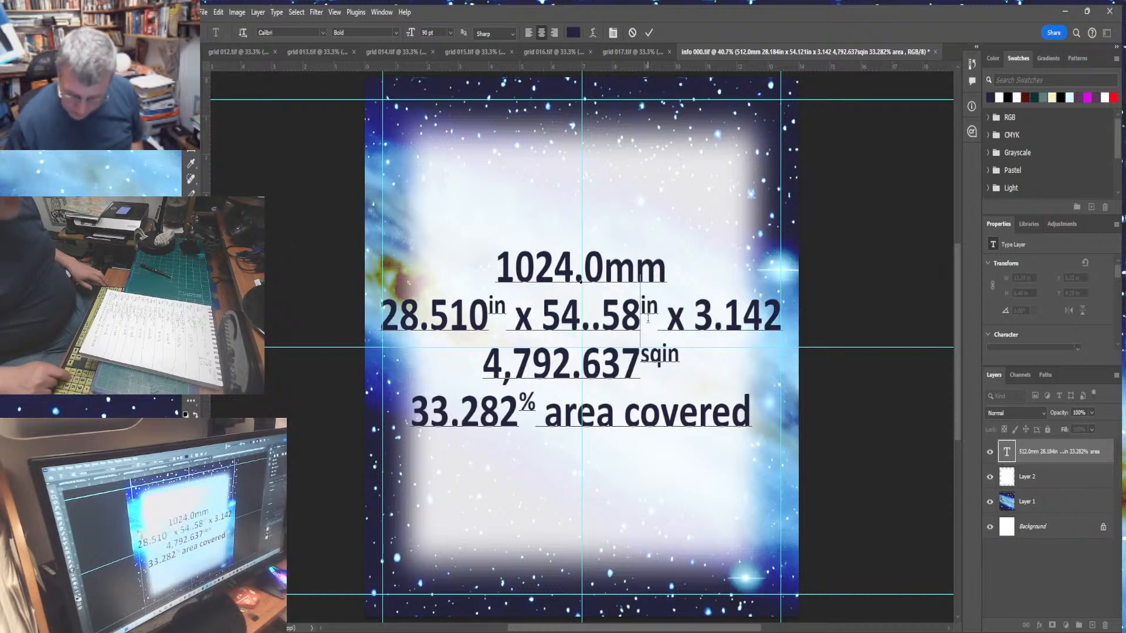
text(2)
key(Left)
key(Left)
key(Left)
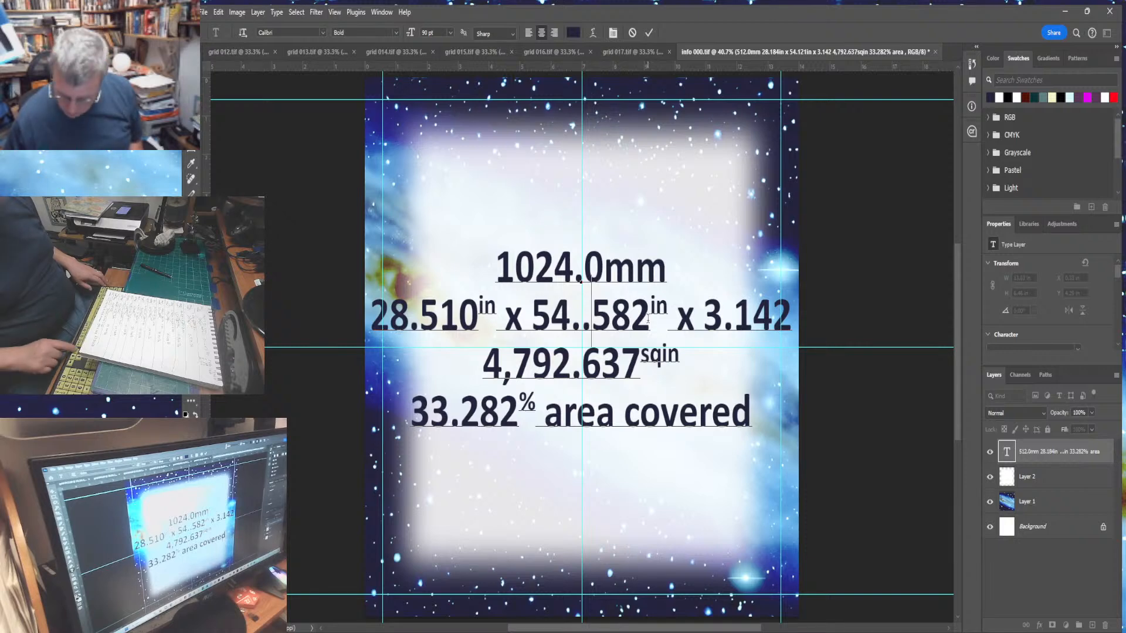
key(BackSpace)
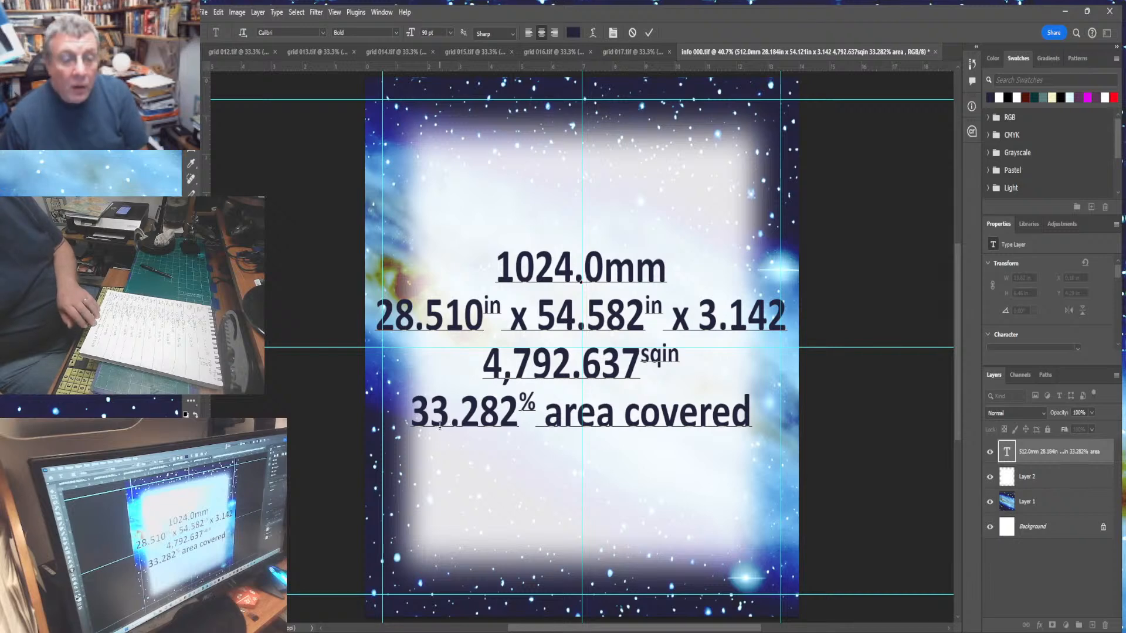
- Update the area to 4,889.369 sqin and the coverage to 33.953% area covered
drag(520, 362, 638, 367)
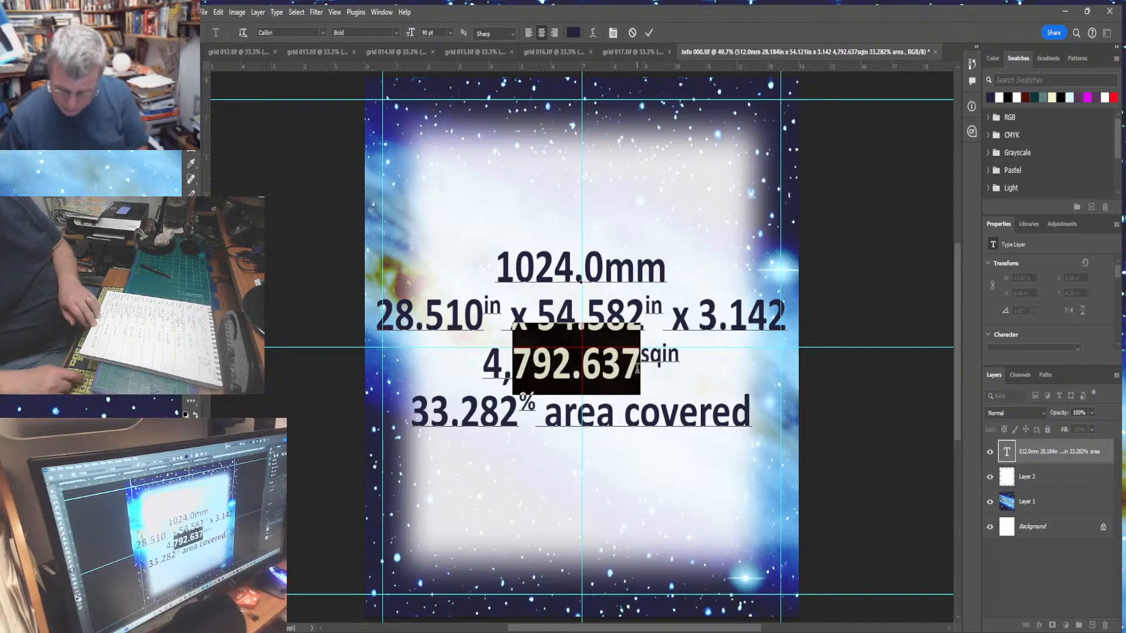
text(889.)
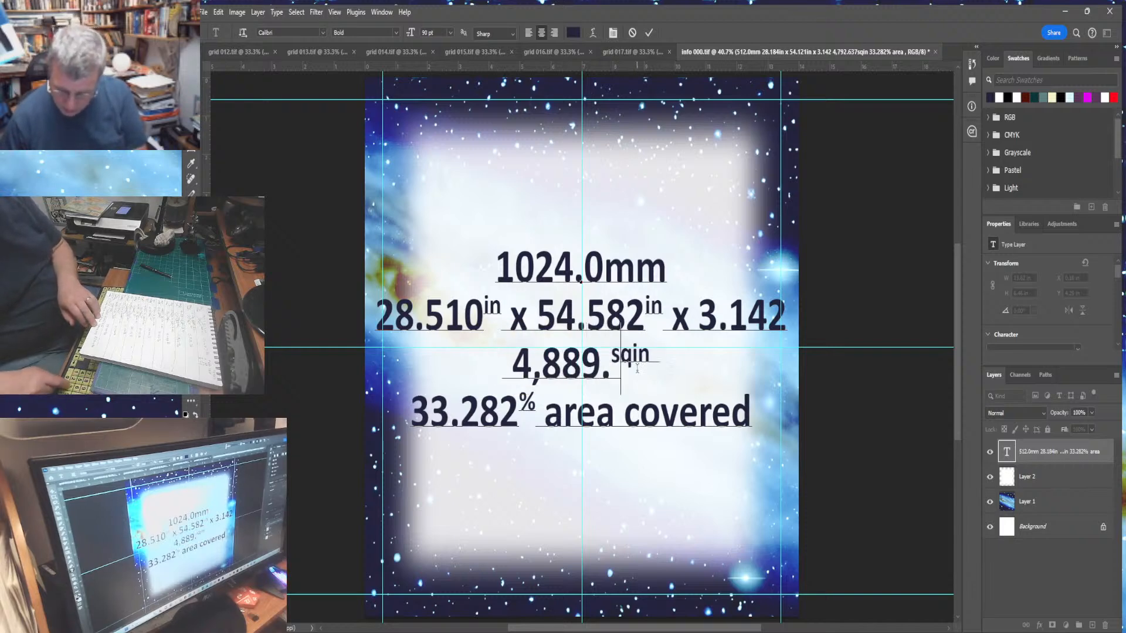
text(369)
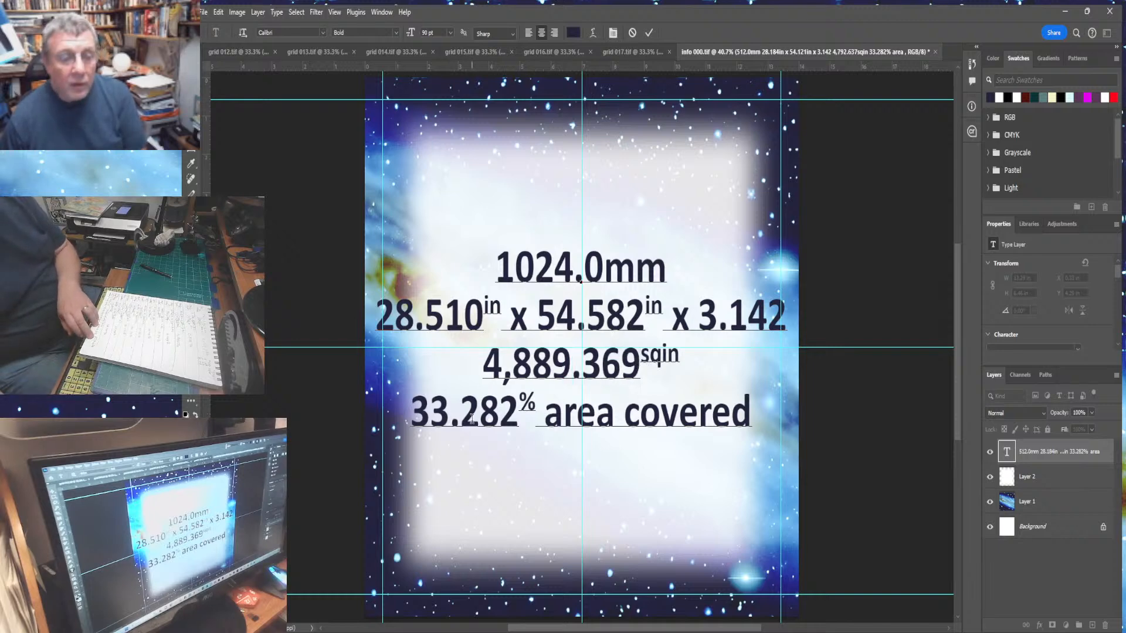
drag(467, 416, 512, 418)
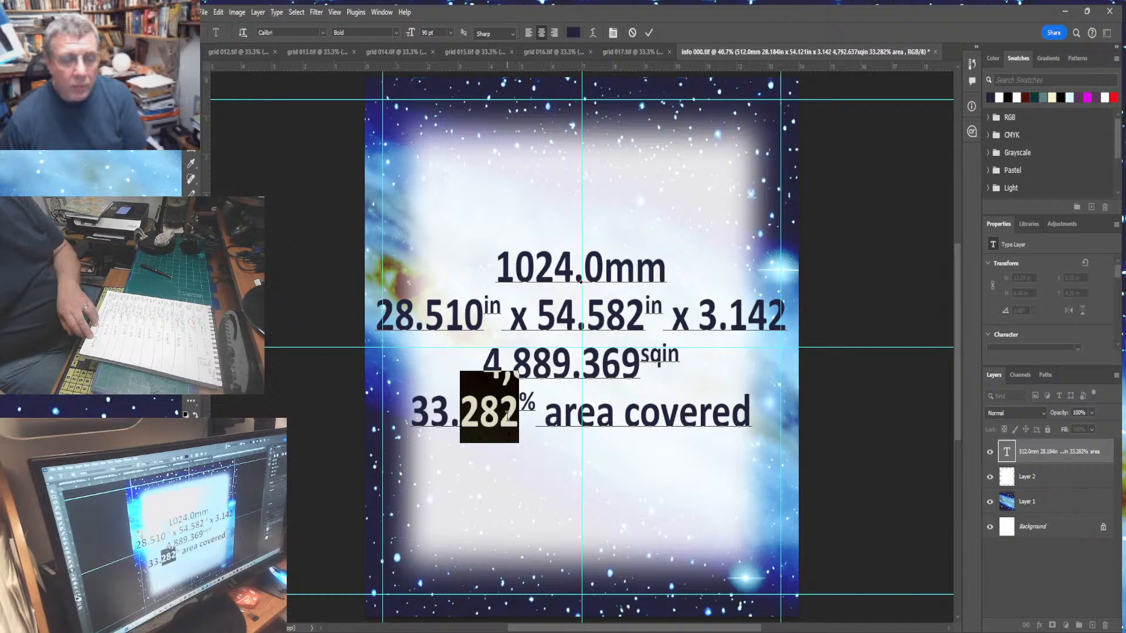
text(953)
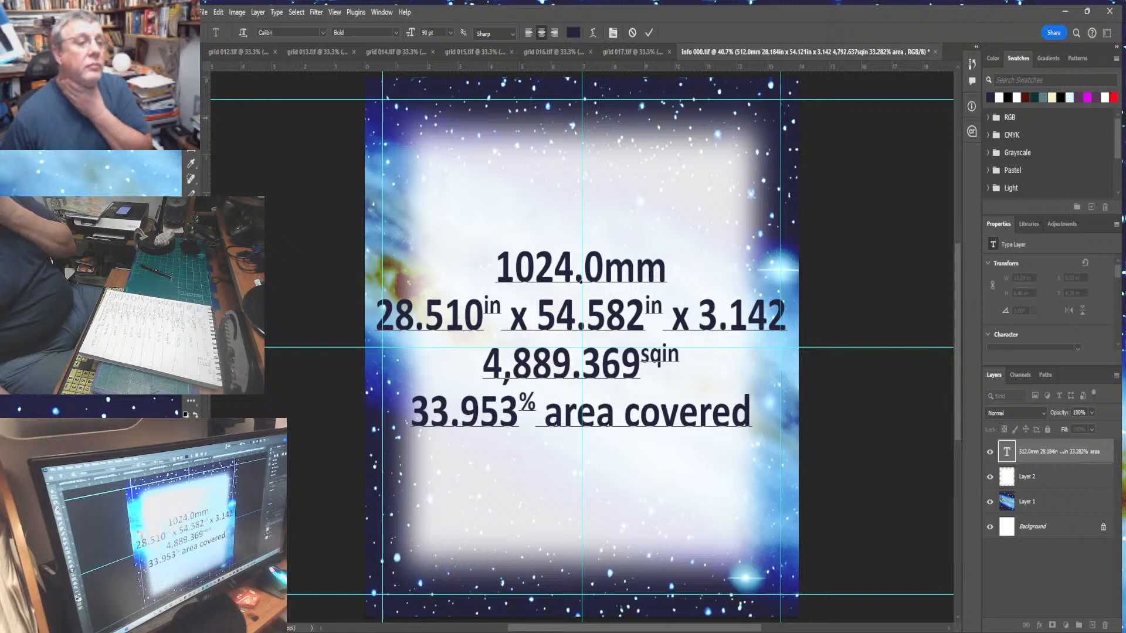
- Add a new layer above the white panel layer and select the outline of the panel text
click(191, 118)
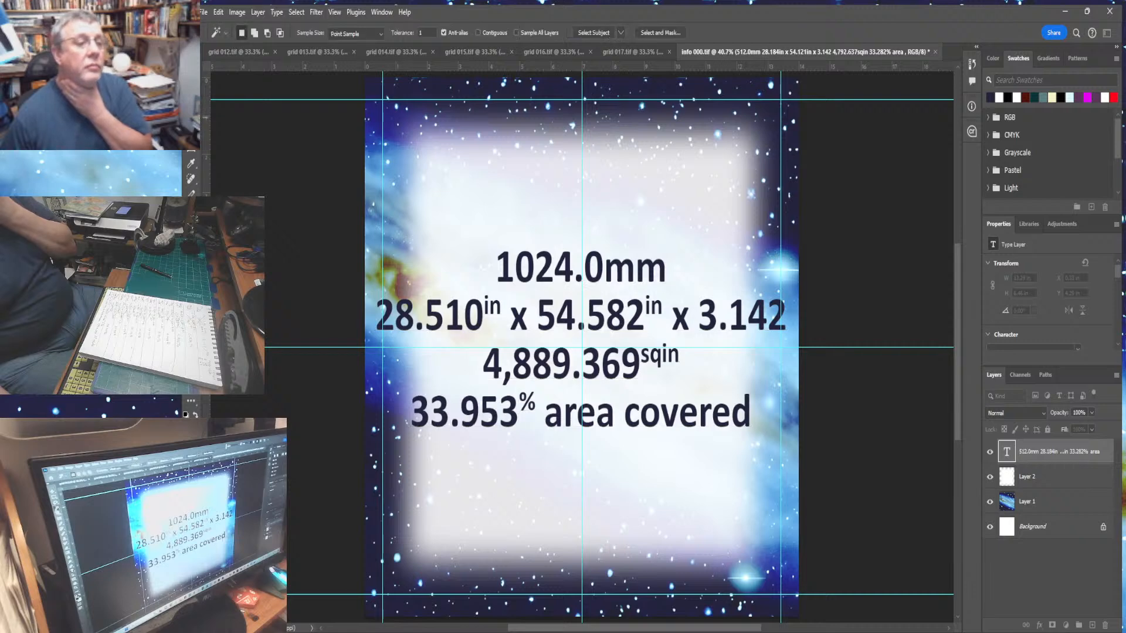
click(525, 281)
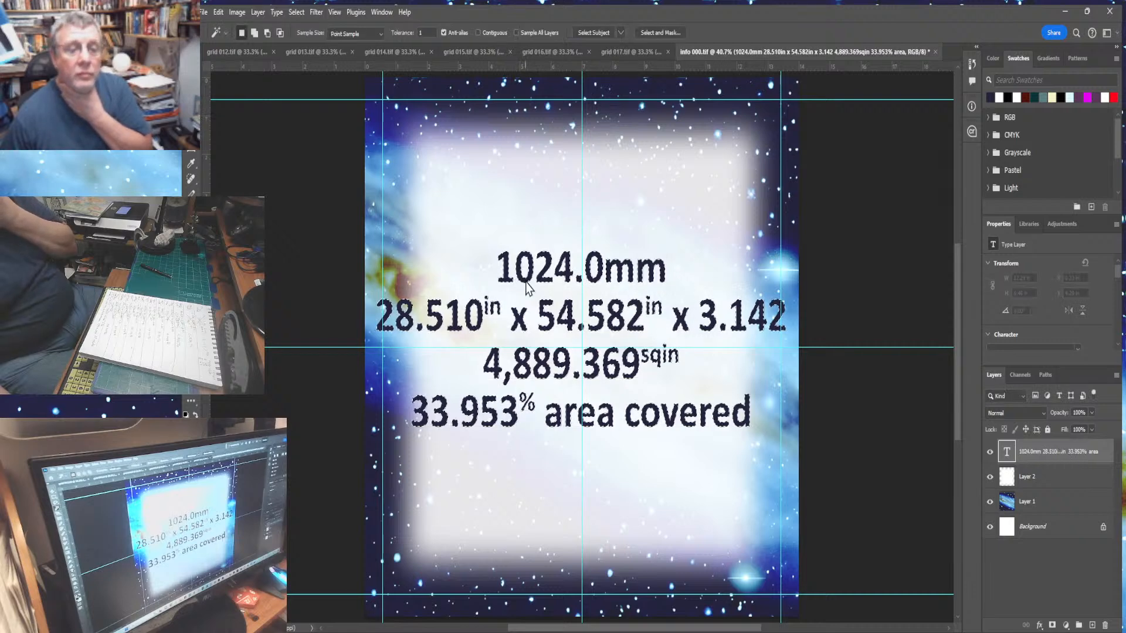
click(1049, 479)
key(ctrl+j)
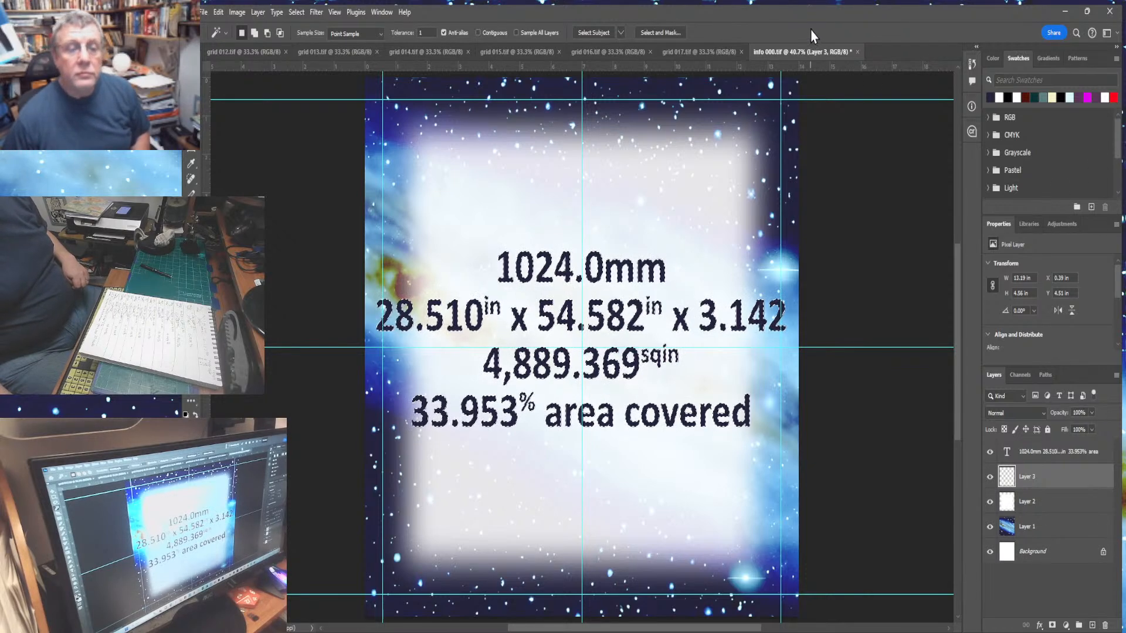
right_click(849, 77)
click(872, 113)
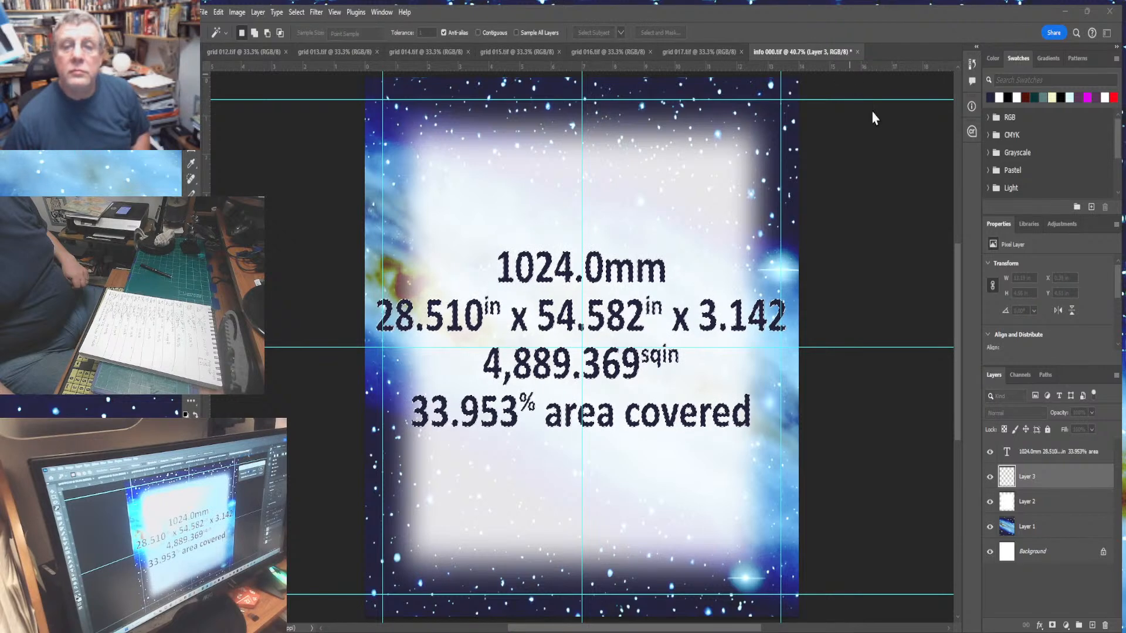
click(925, 140)
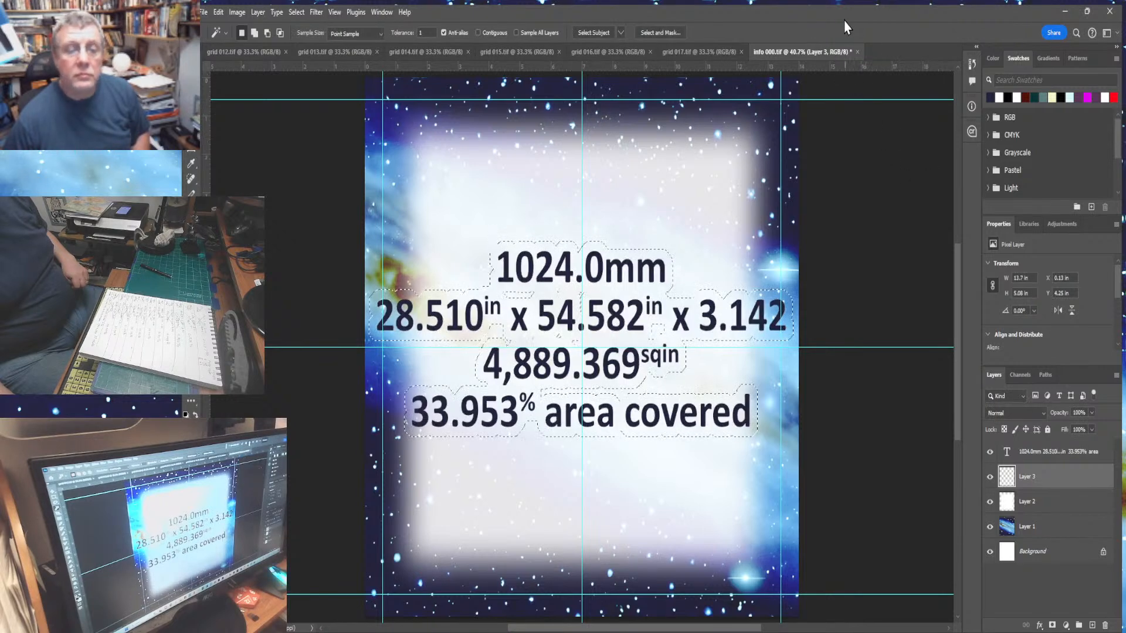
- Expand the text outline selection outward
right_click(813, 22)
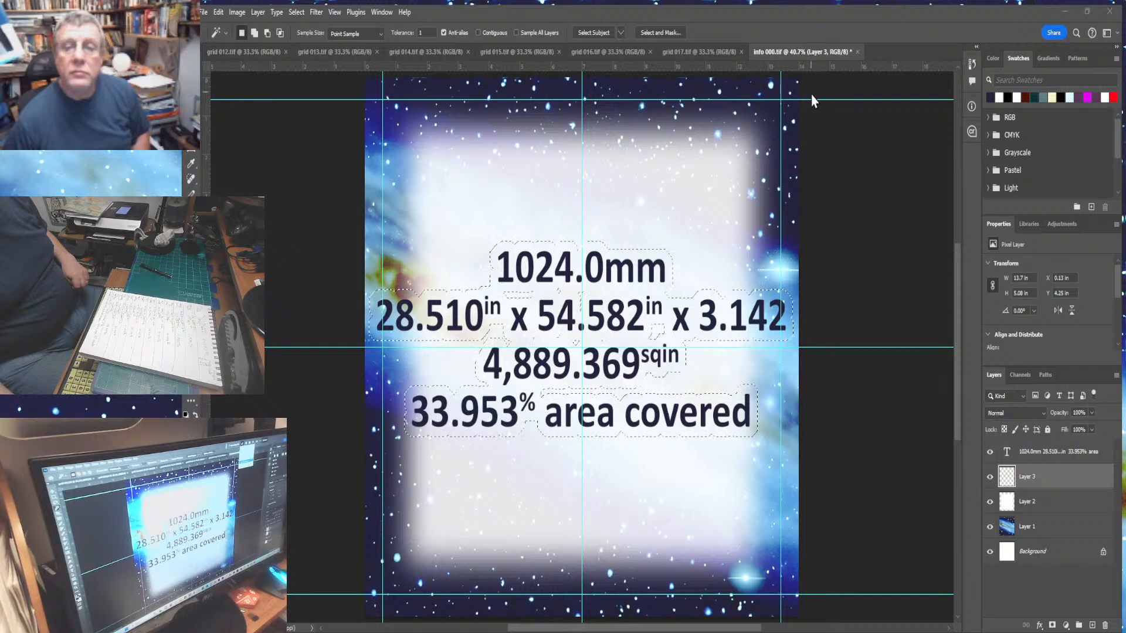
click(813, 96)
click(911, 246)
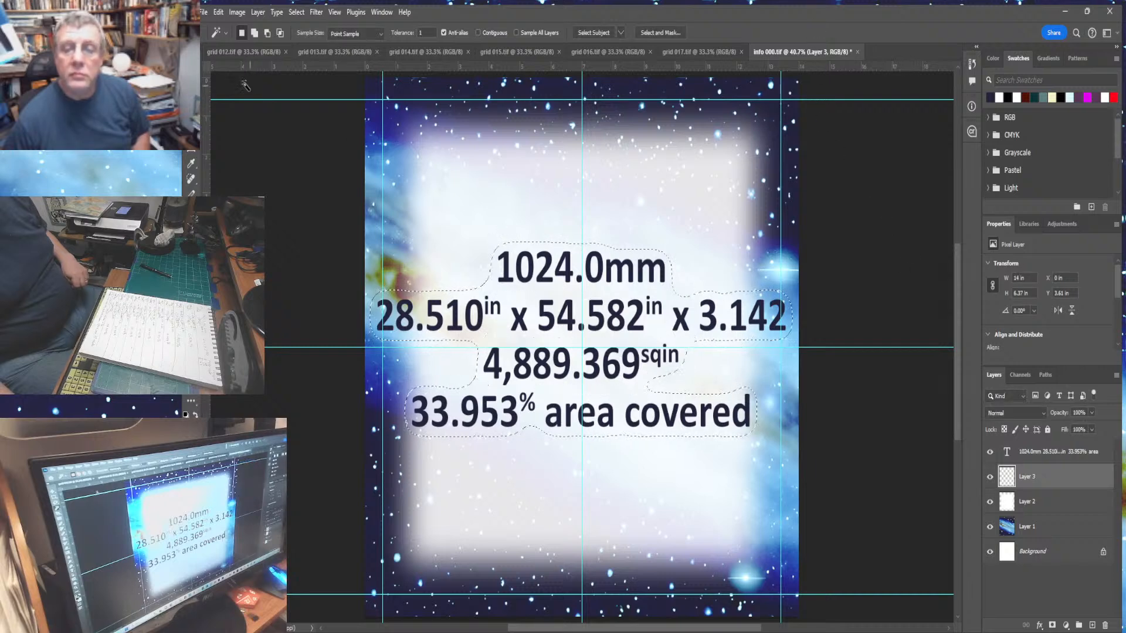
- Fill the expanded selection with a colour sampled from the white panel, then deselect
click(218, 12)
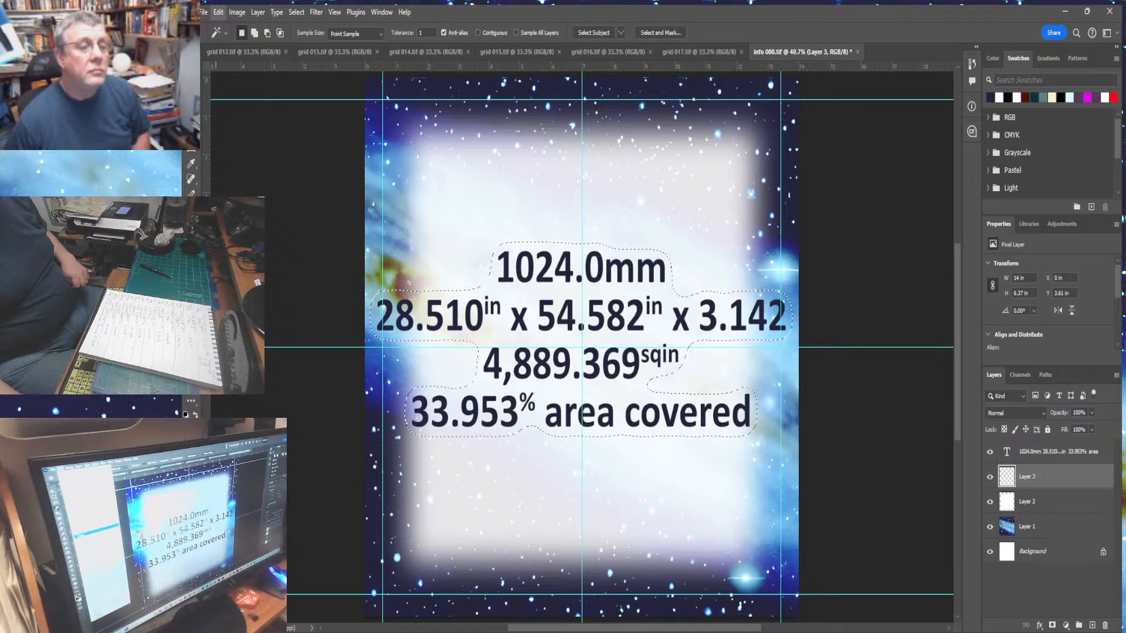
click(249, 209)
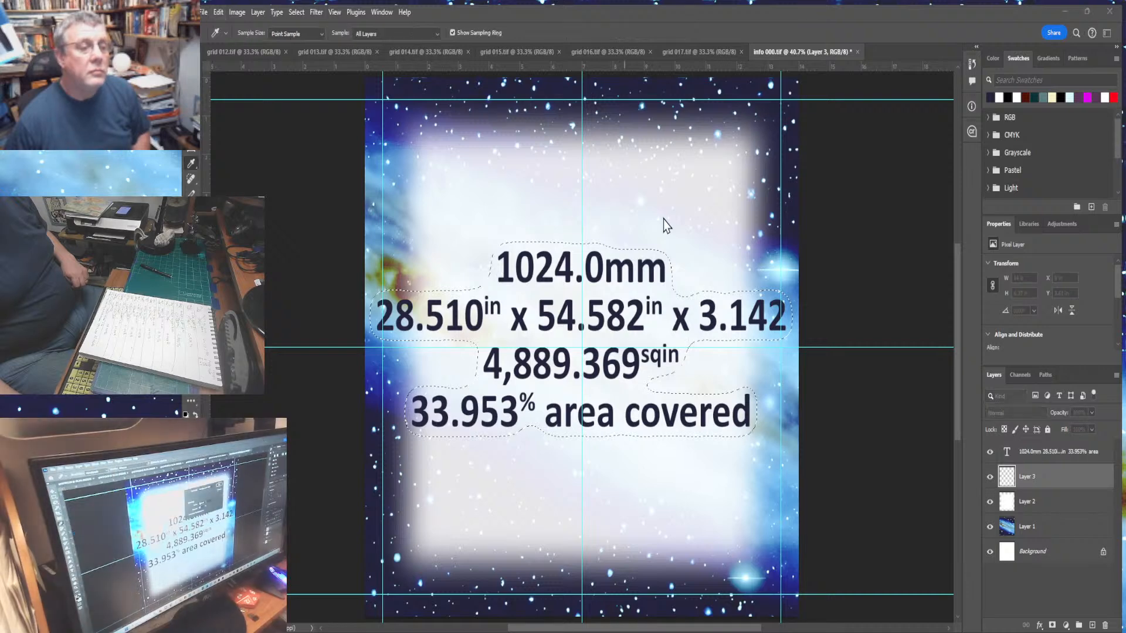
click(713, 168)
key(ctrl+d)
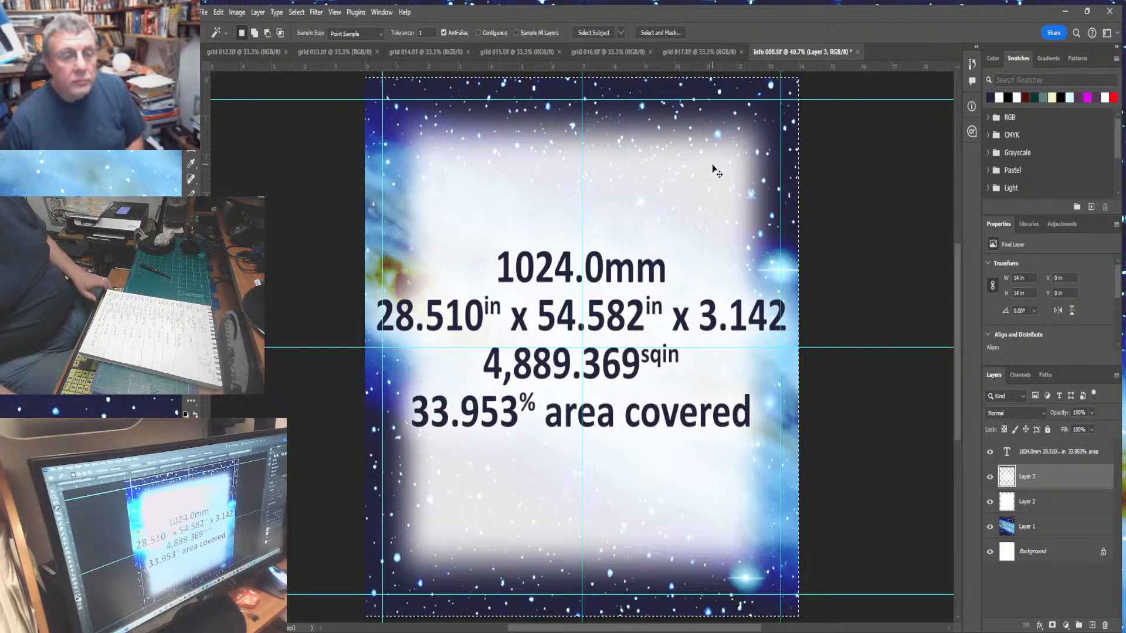
- Select the whole info panel and flatten its layers
key(ctrl+a)
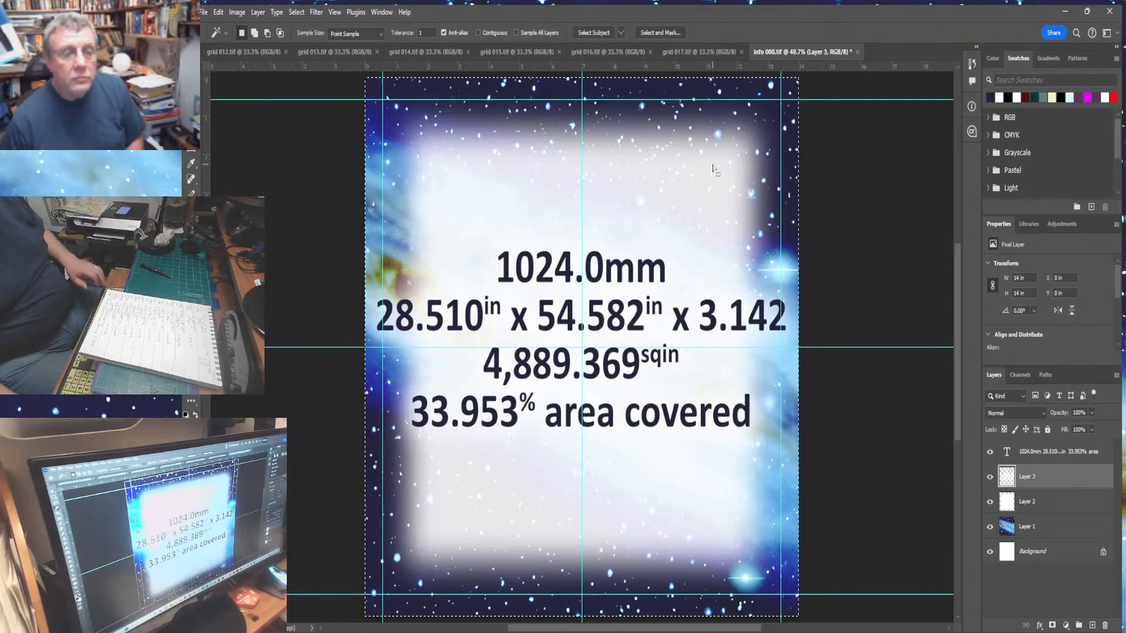
click(257, 13)
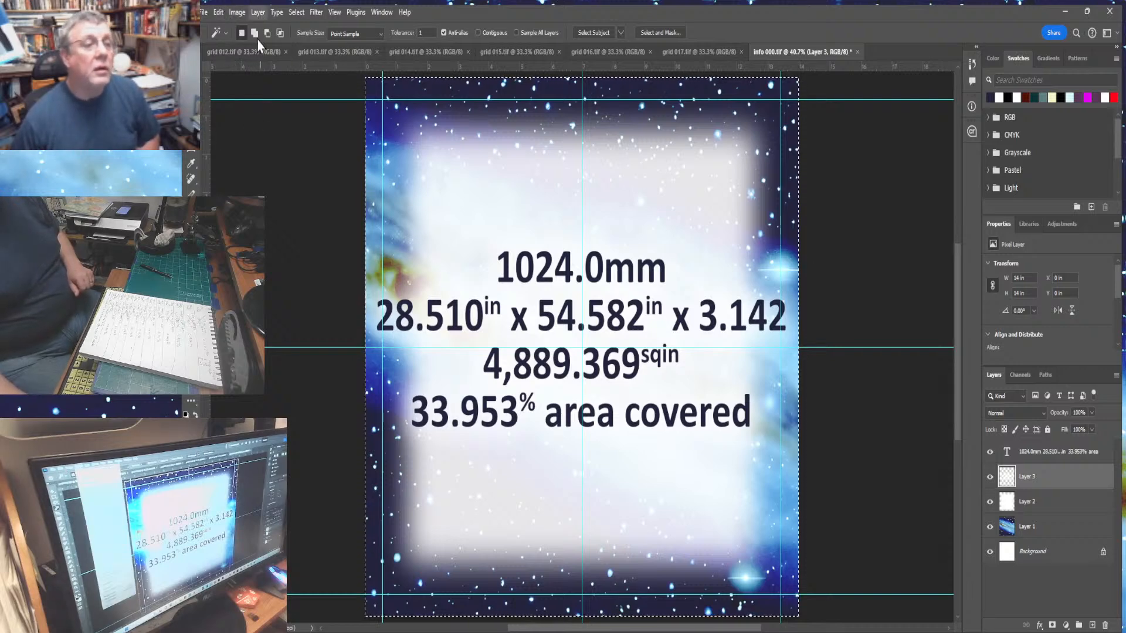
click(286, 498)
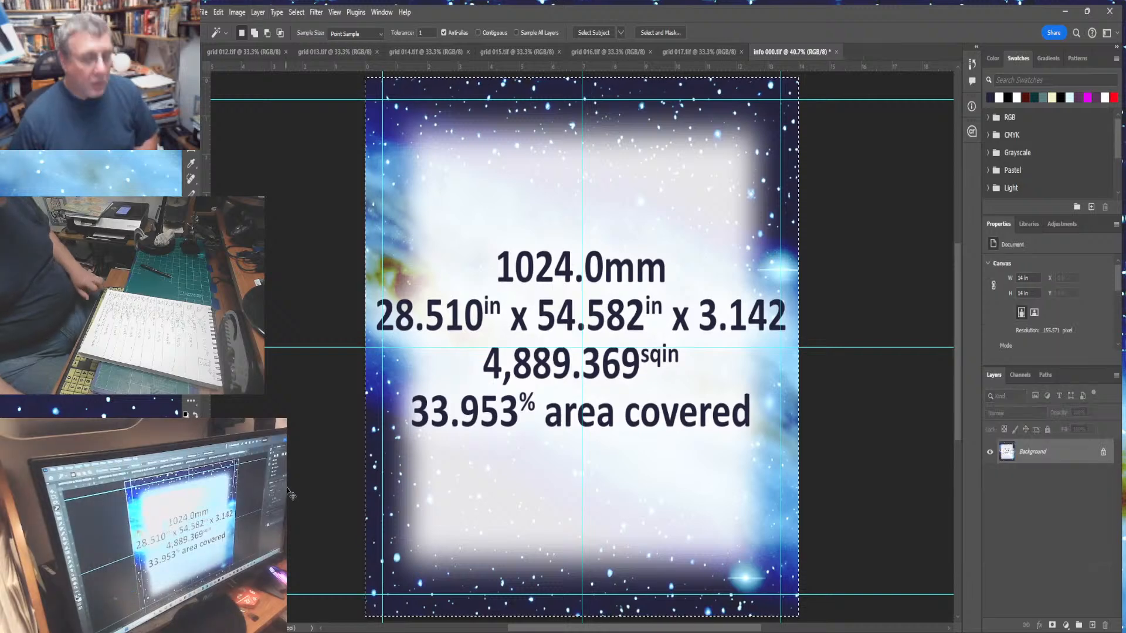
click(219, 13)
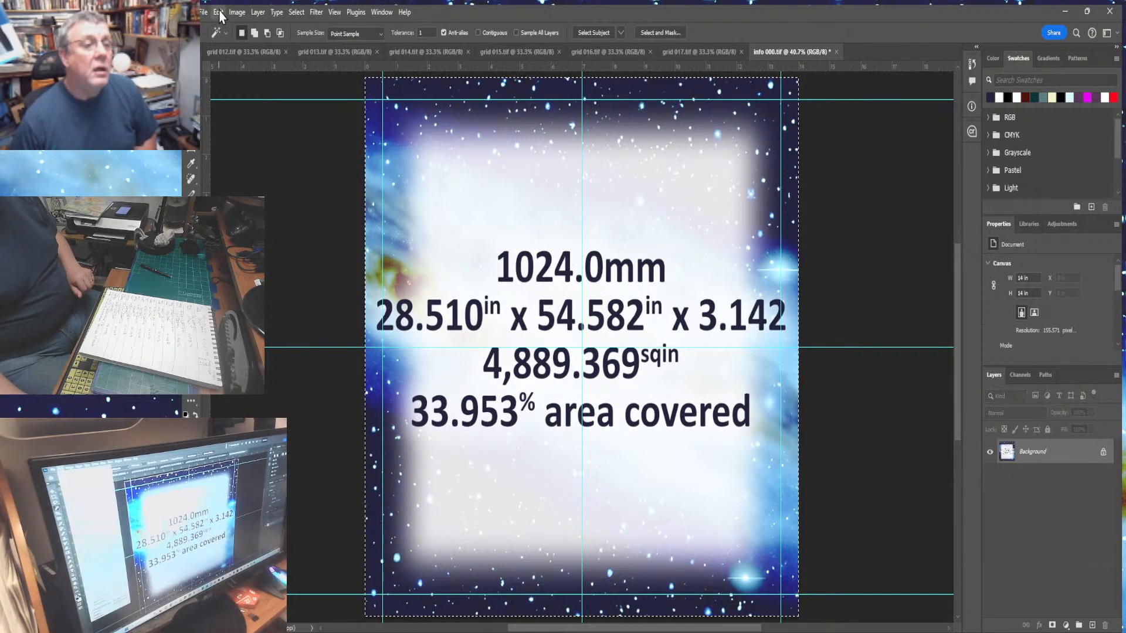
- Restore the info panel's layers, then extend grid 012's canvas to 240 in tall with the new space added above the grid
click(223, 28)
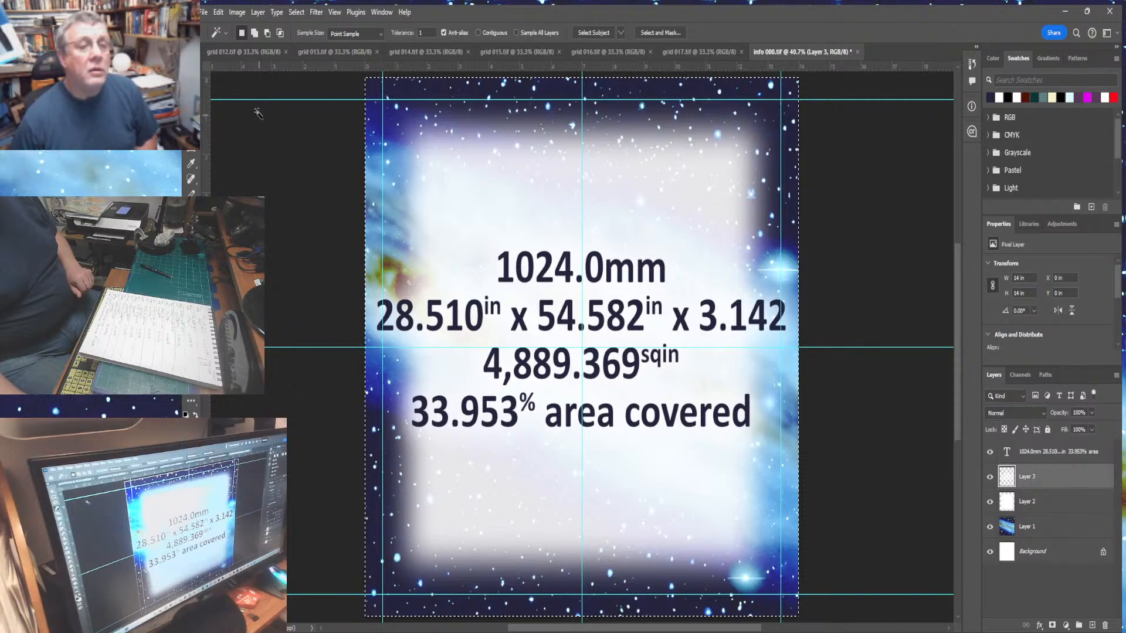
click(241, 52)
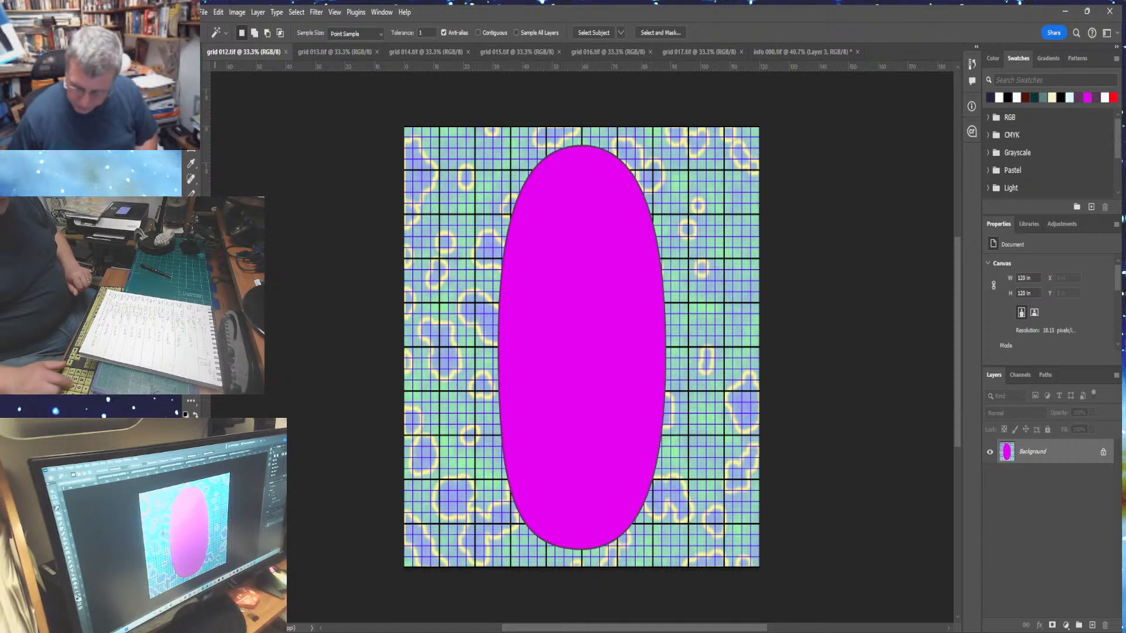
key(ctrl+minus)
key(ctrl+minus)
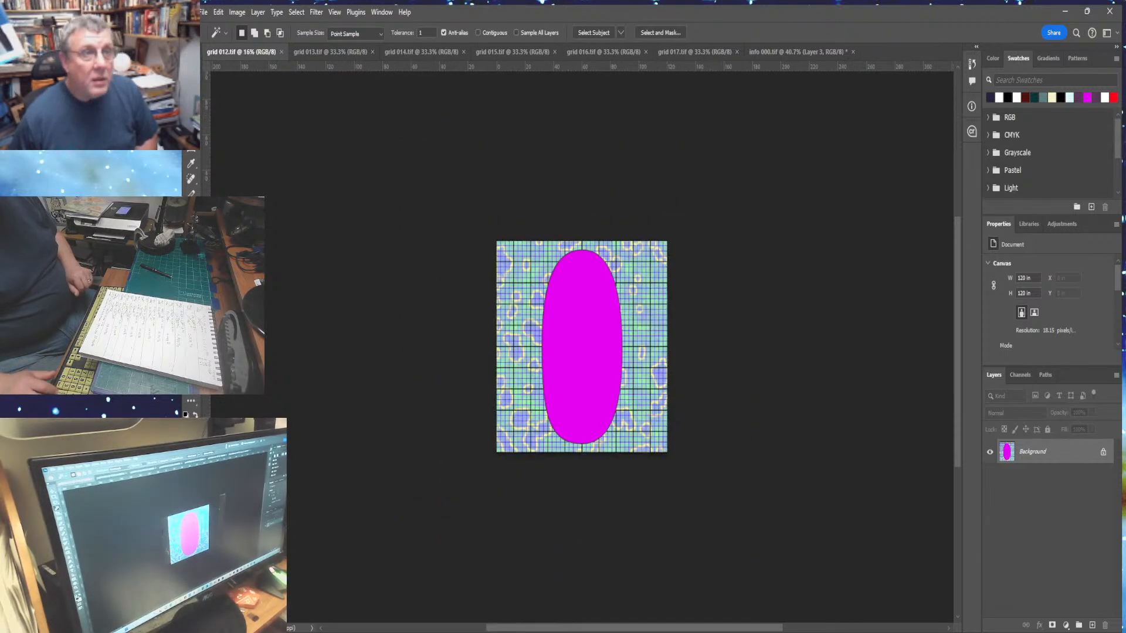
click(236, 12)
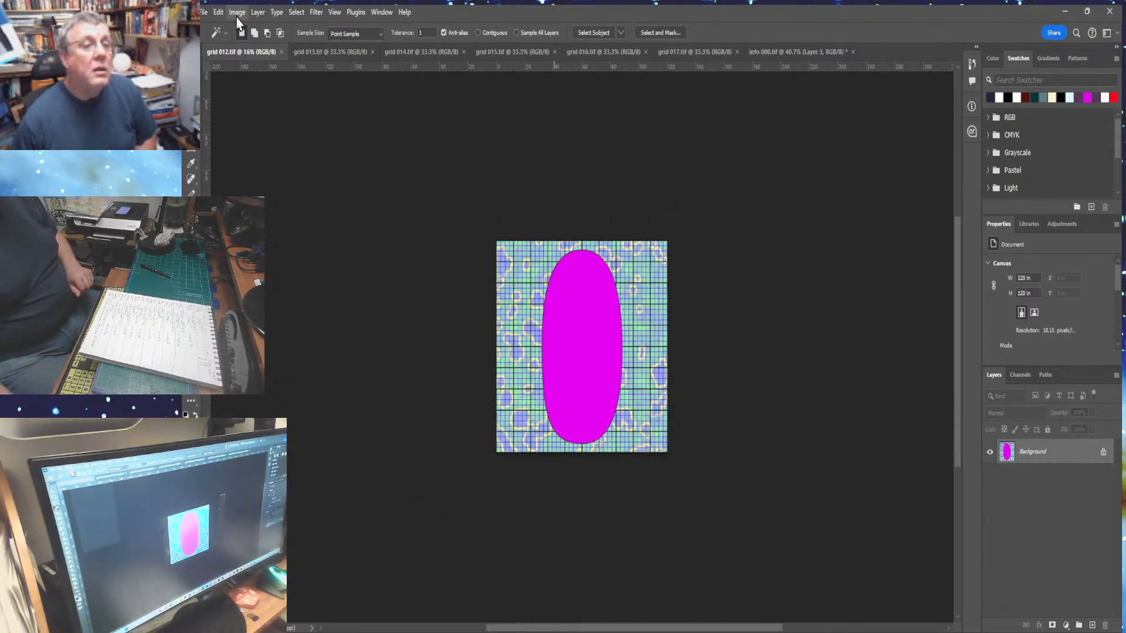
click(269, 117)
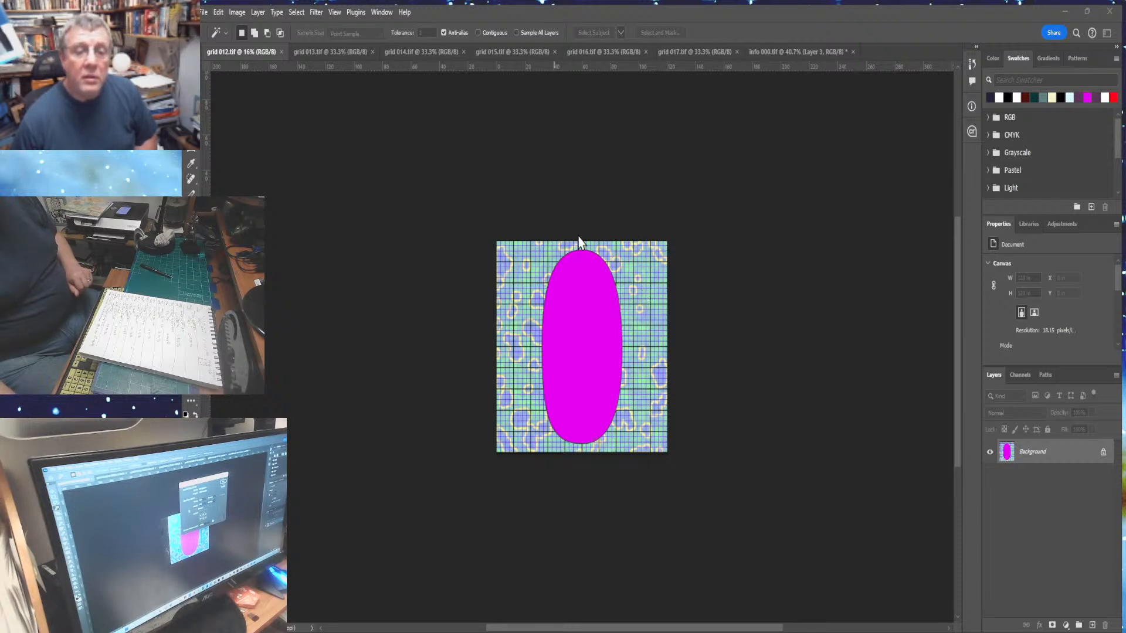
key(Return)
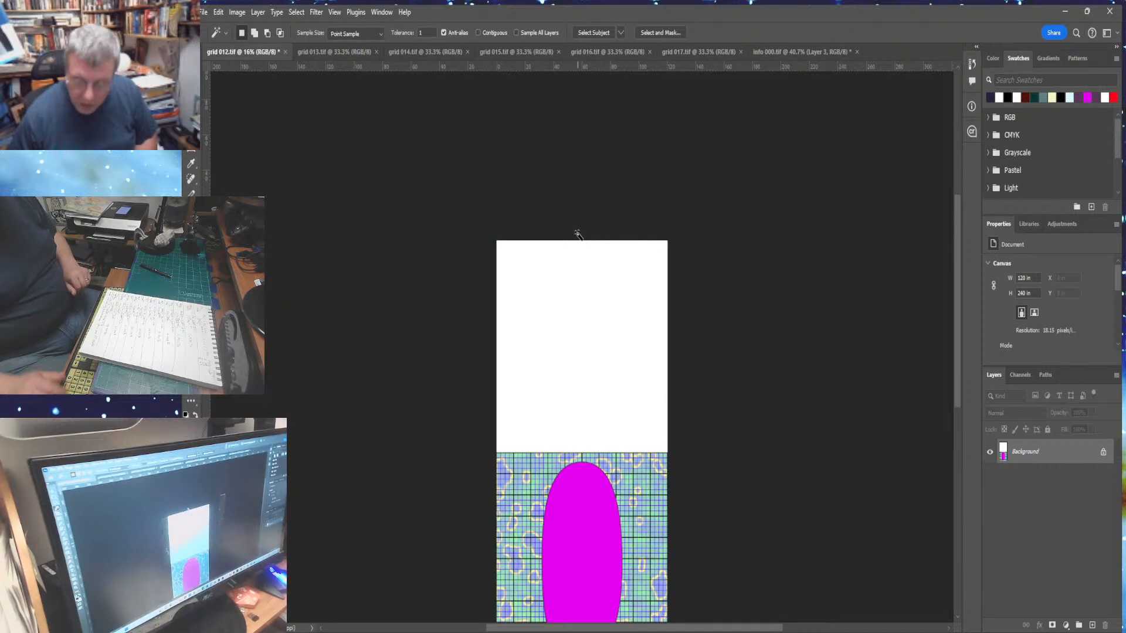
- Select the blank white area above the grid, paste the info panel into it and merge it down
click(518, 309)
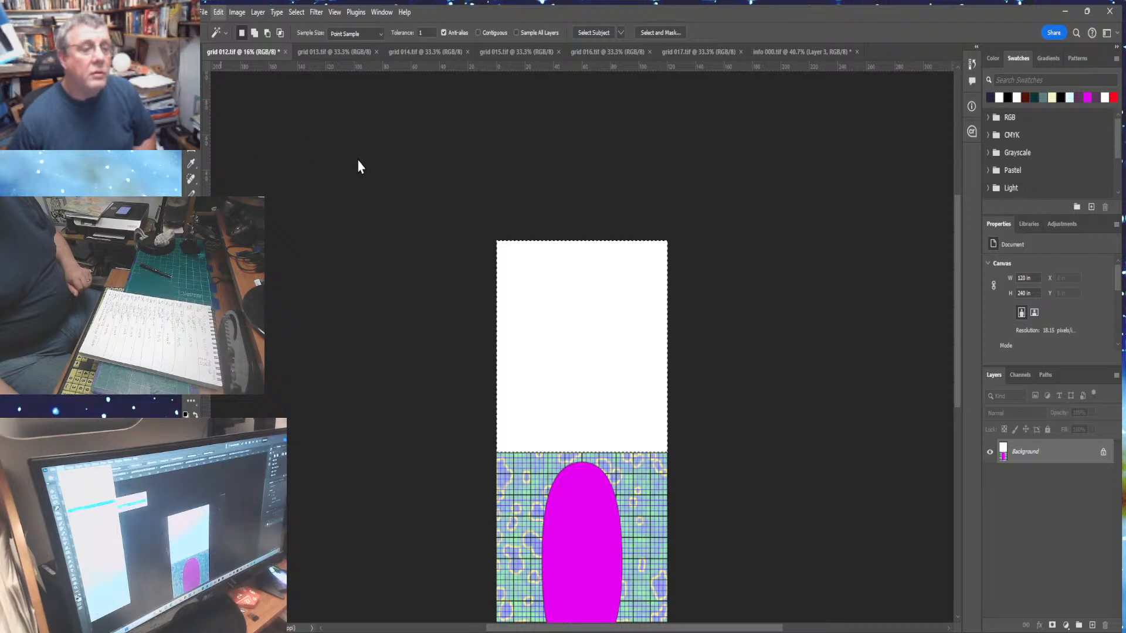
key(ctrl+alt+shift+v)
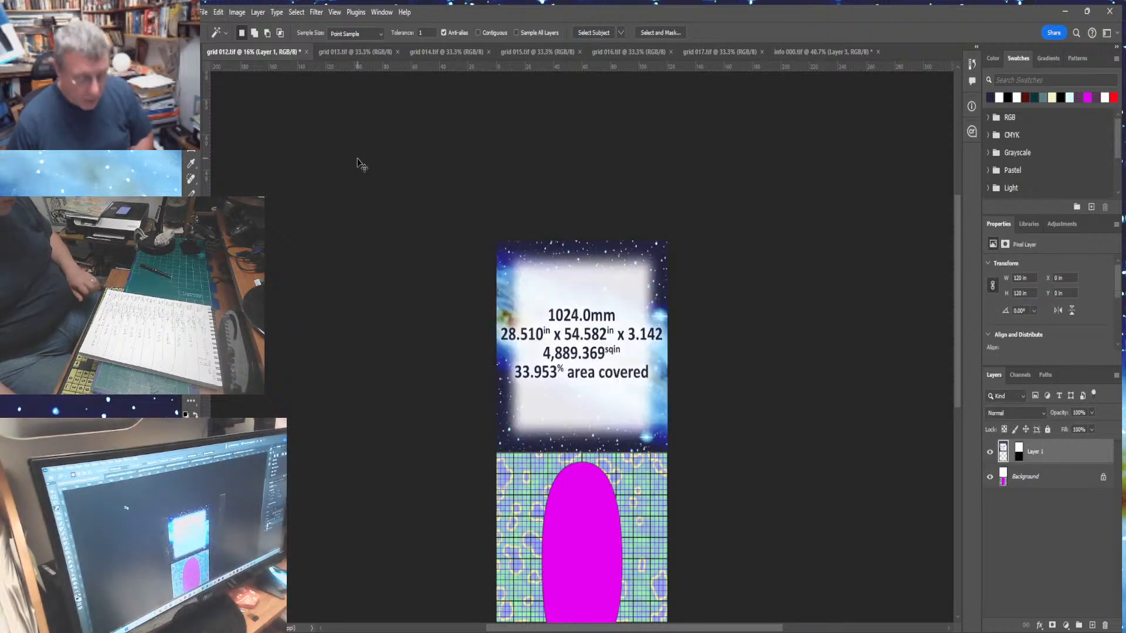
key(ctrl+0)
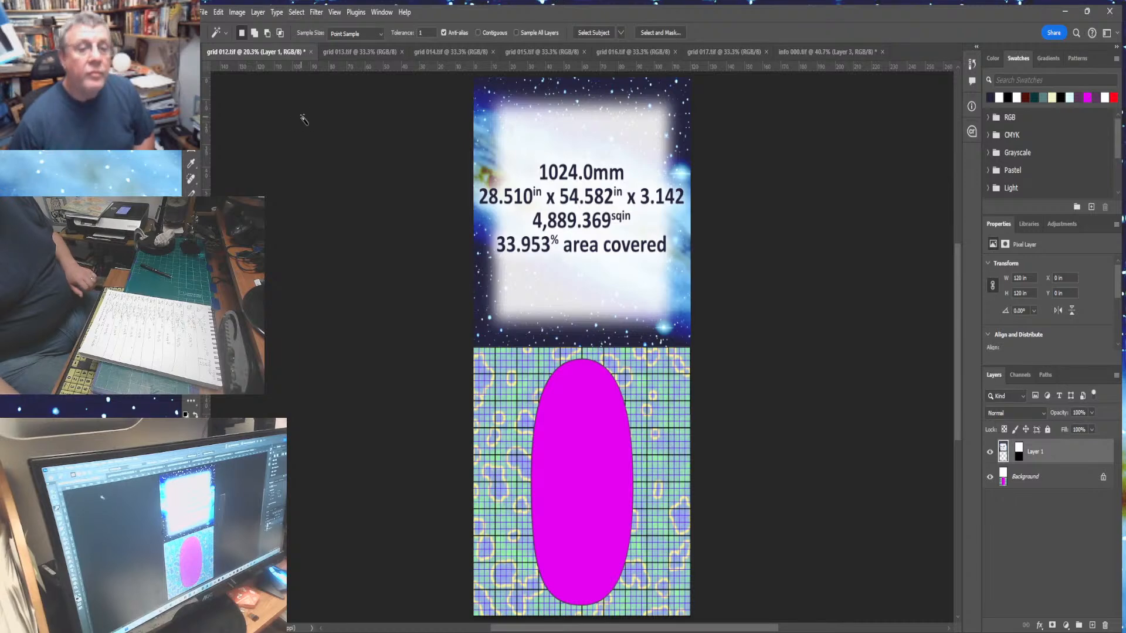
click(258, 13)
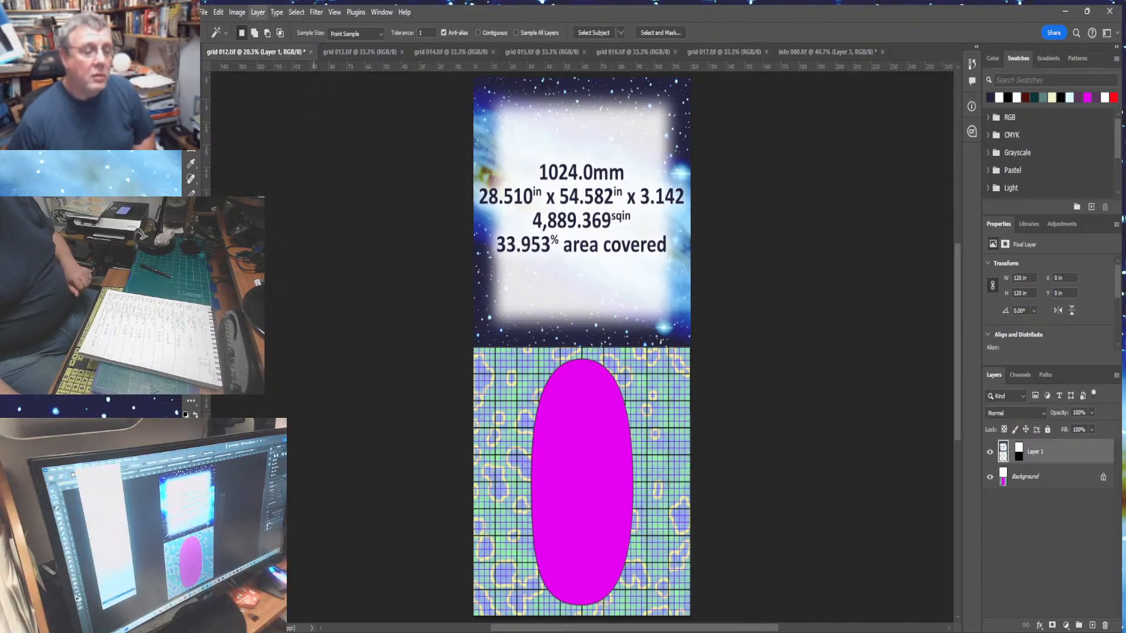
key(ctrl+e)
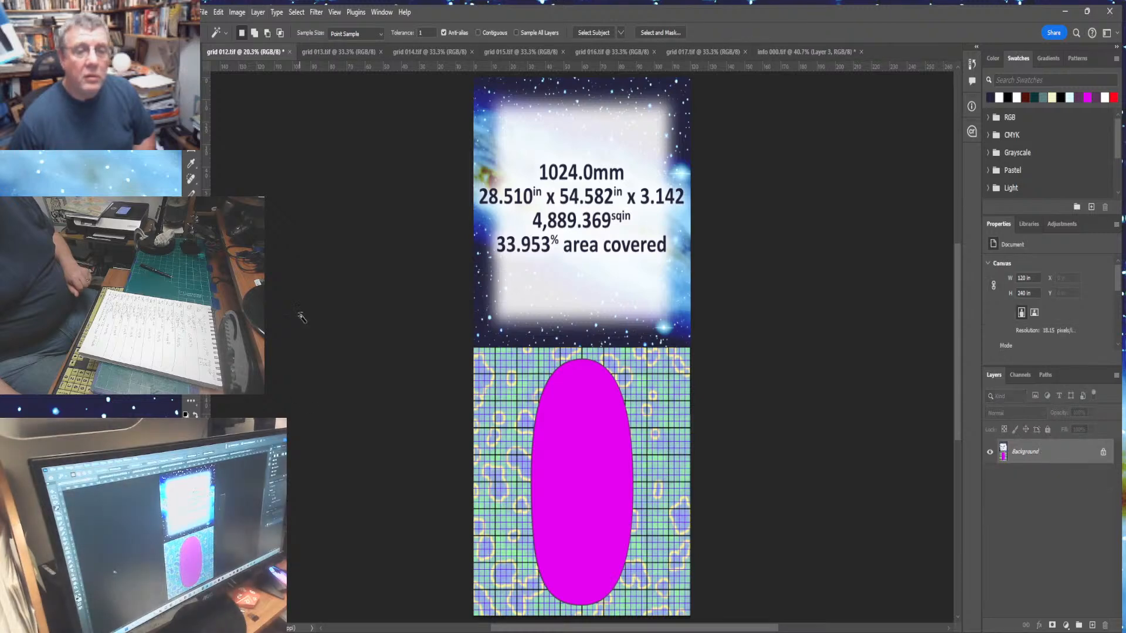
- Save the combined image as grid 012 final.tif and close its document
click(204, 12)
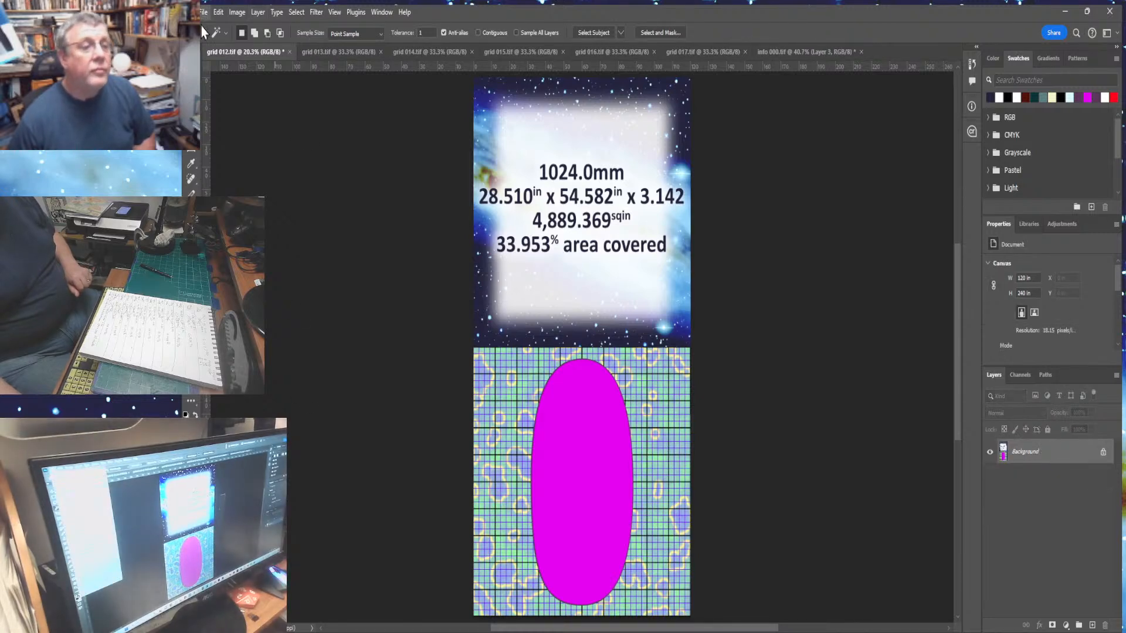
click(221, 169)
scroll(472, 328, down, 2)
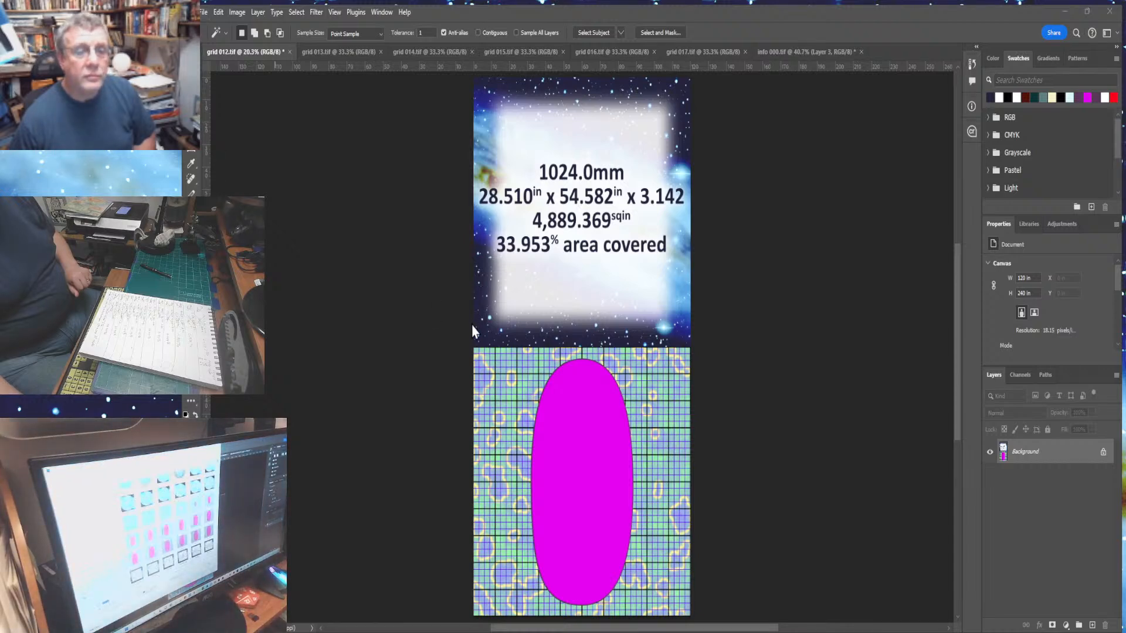
scroll(472, 330, up, 2)
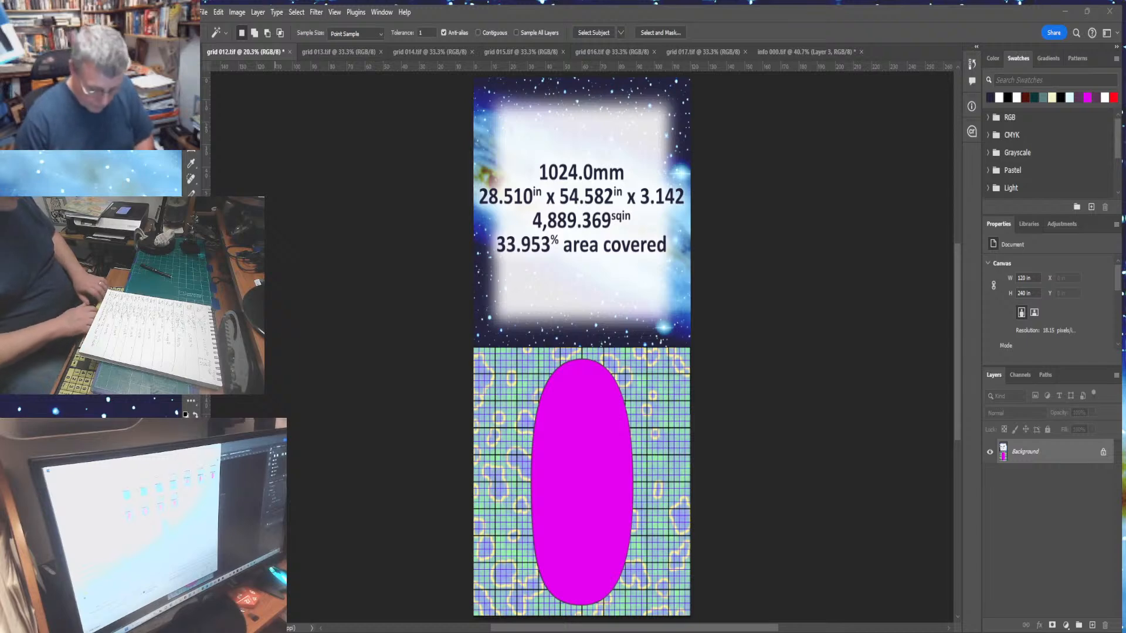
key(Return)
key(Return)
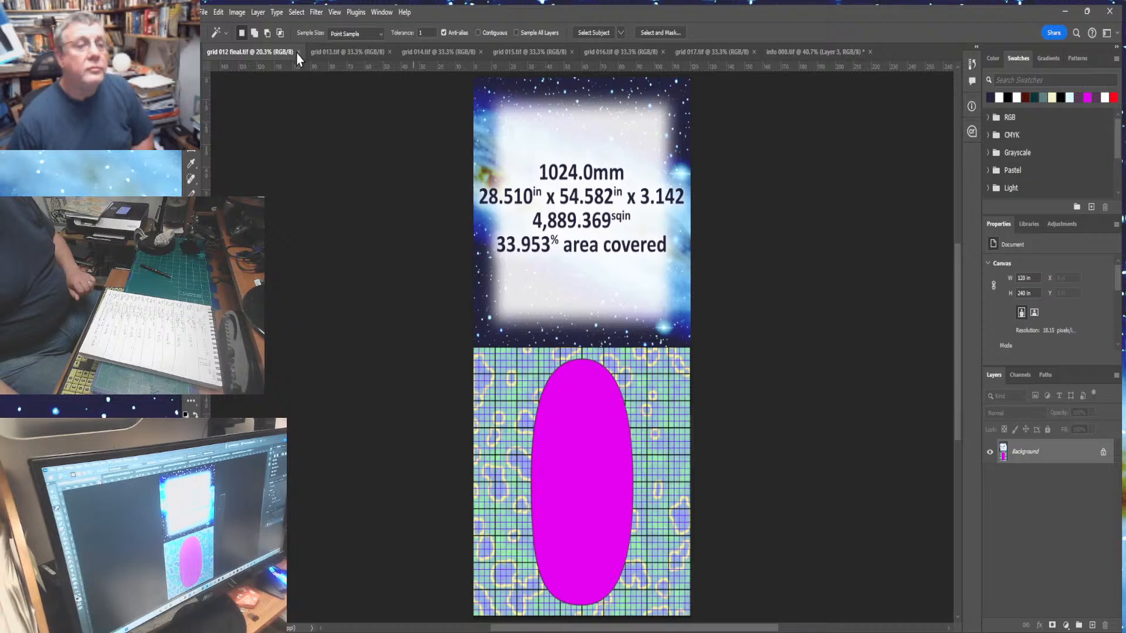
click(298, 51)
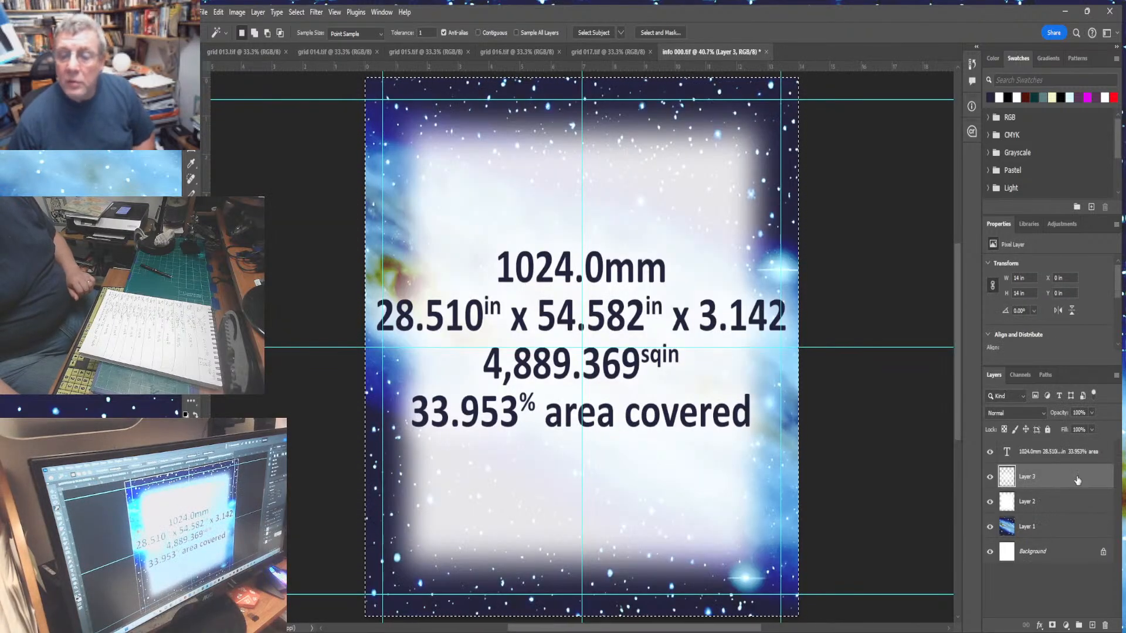
click(1104, 624)
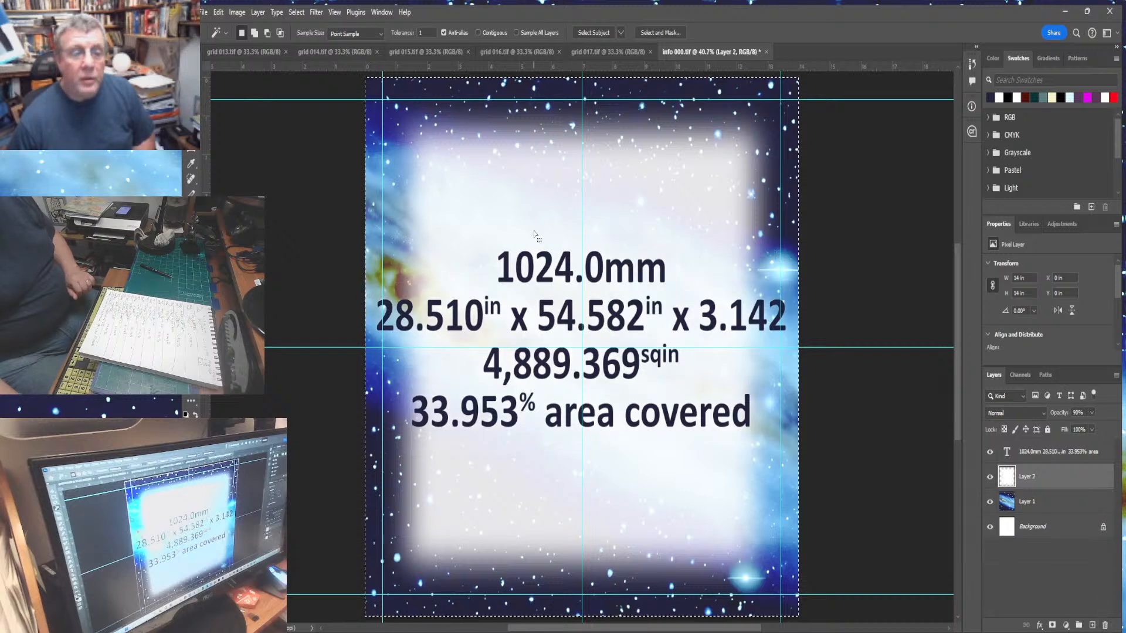
key(ctrl+d)
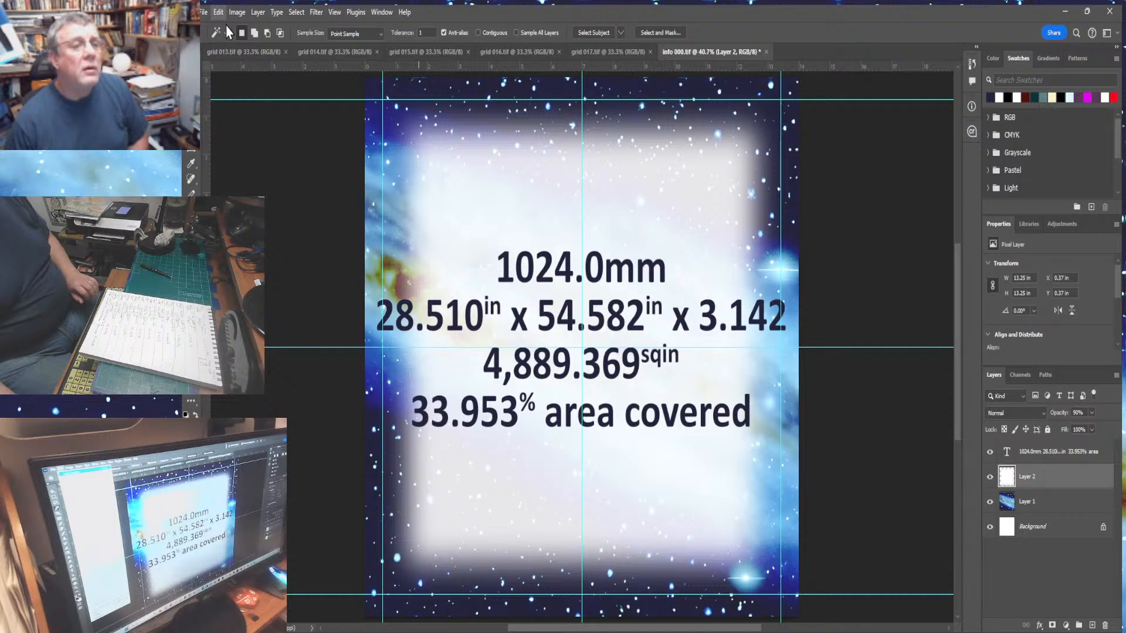
key(ctrl+a)
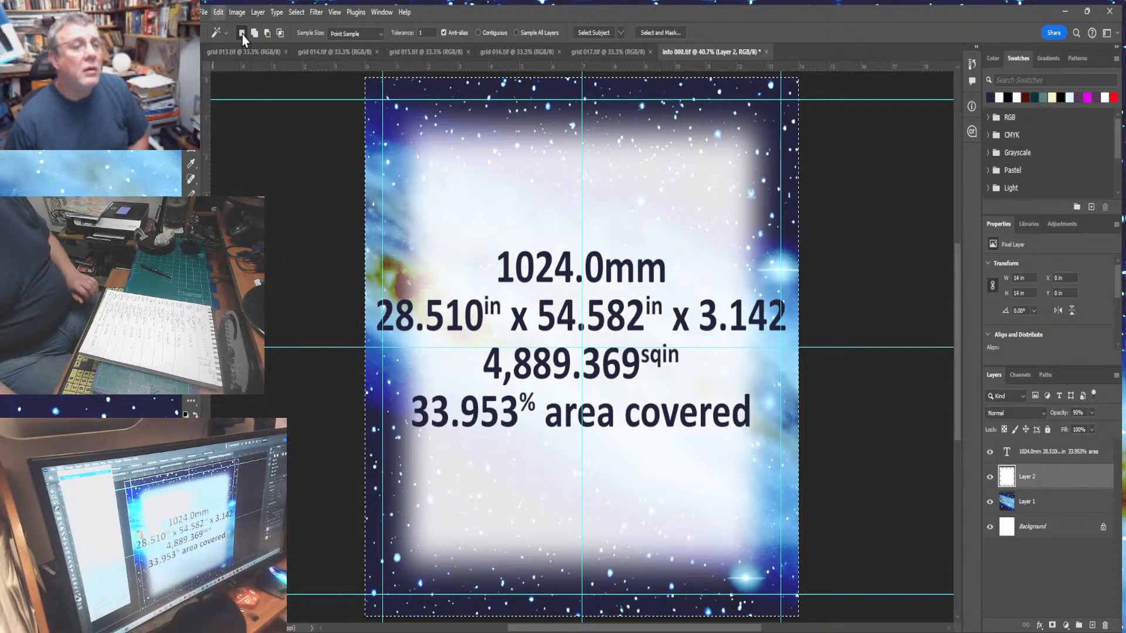
click(242, 29)
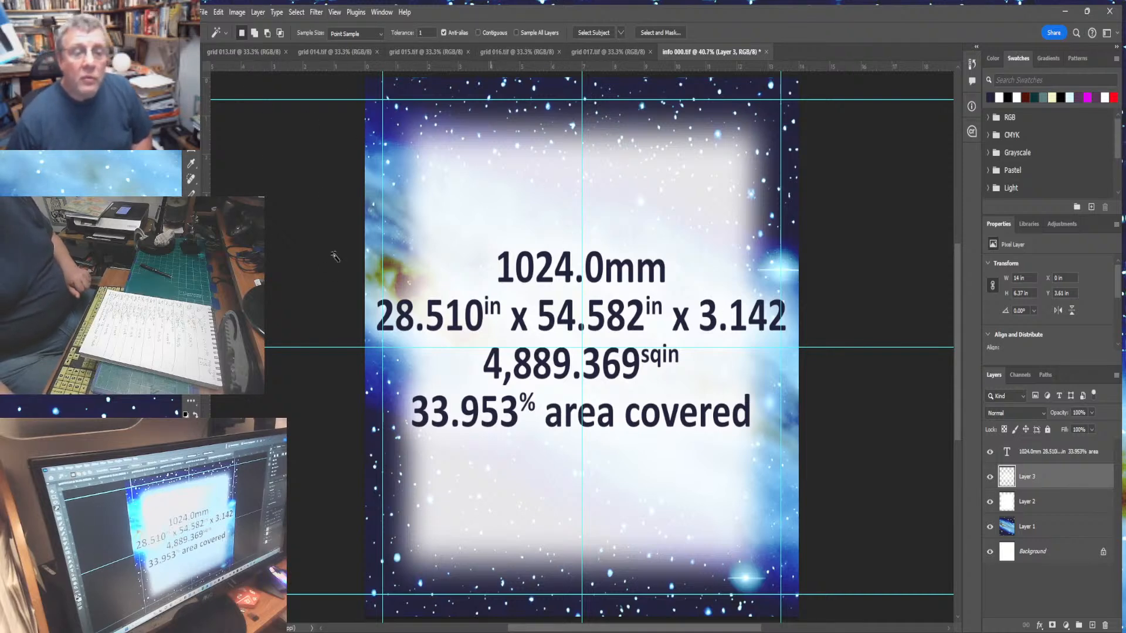
- Edit the panel's diameter line so it reads 2048.0mm
key(t)
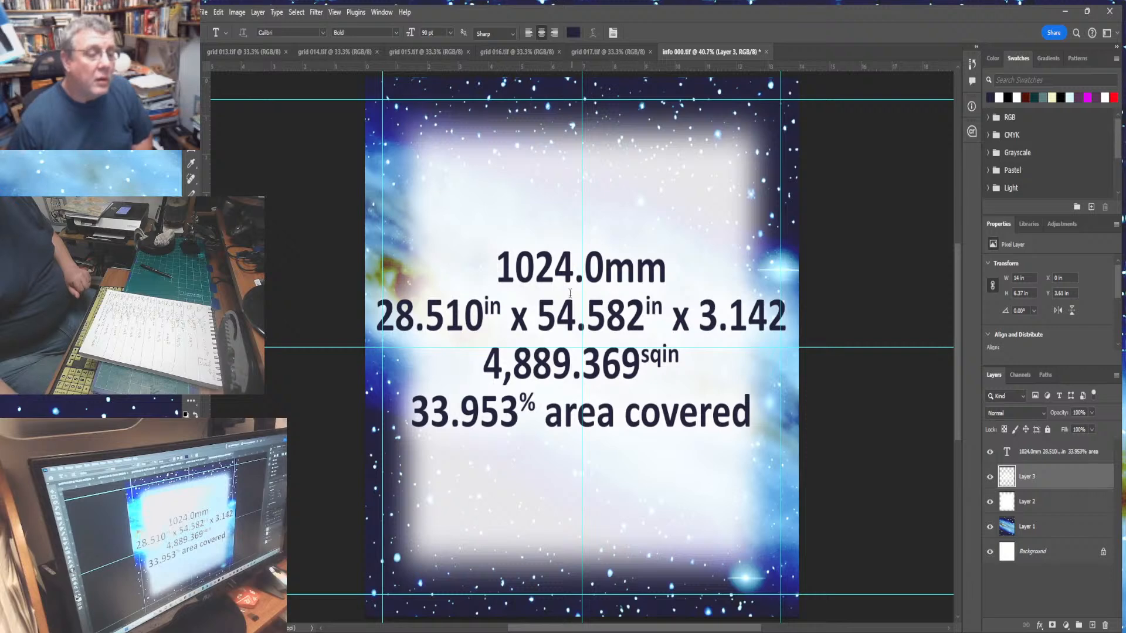
drag(502, 270, 566, 277)
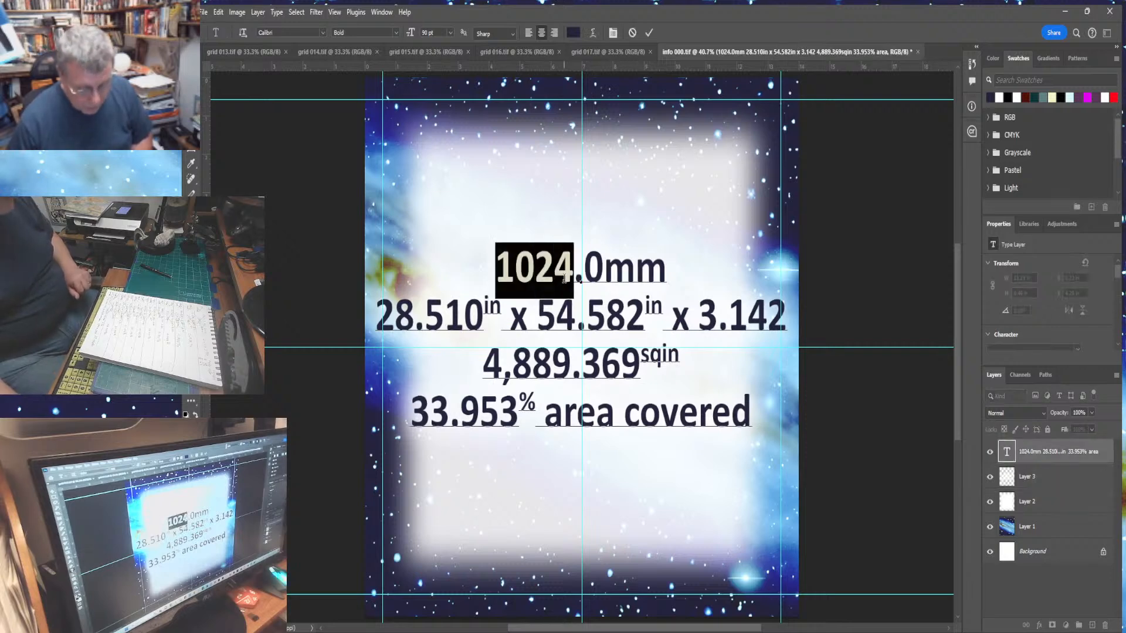
text(2048)
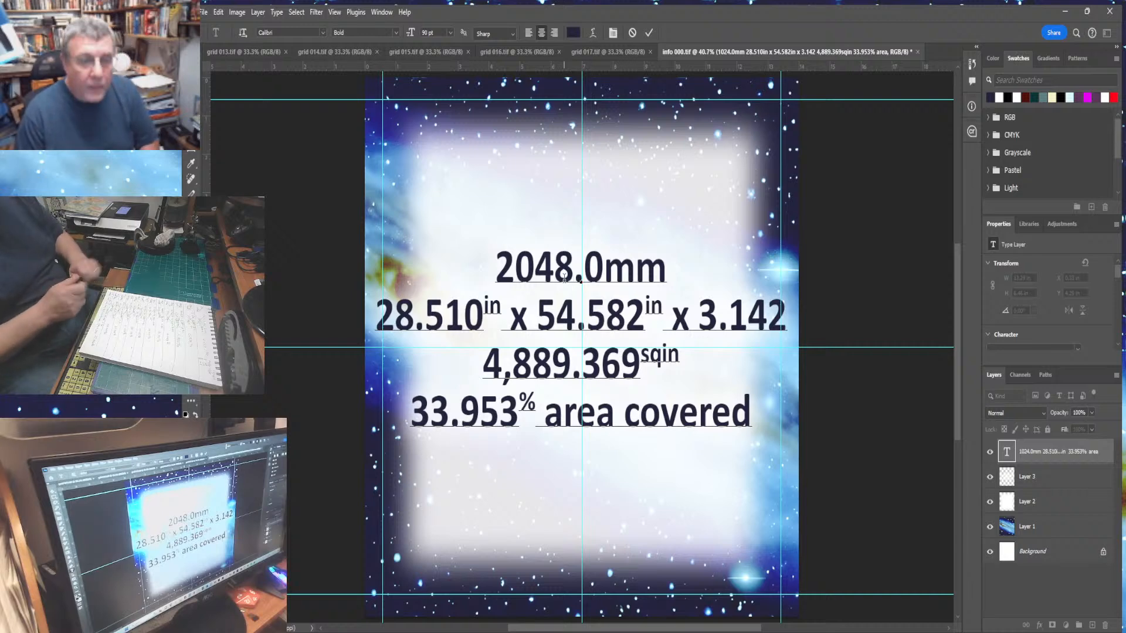
key(ctrl+a)
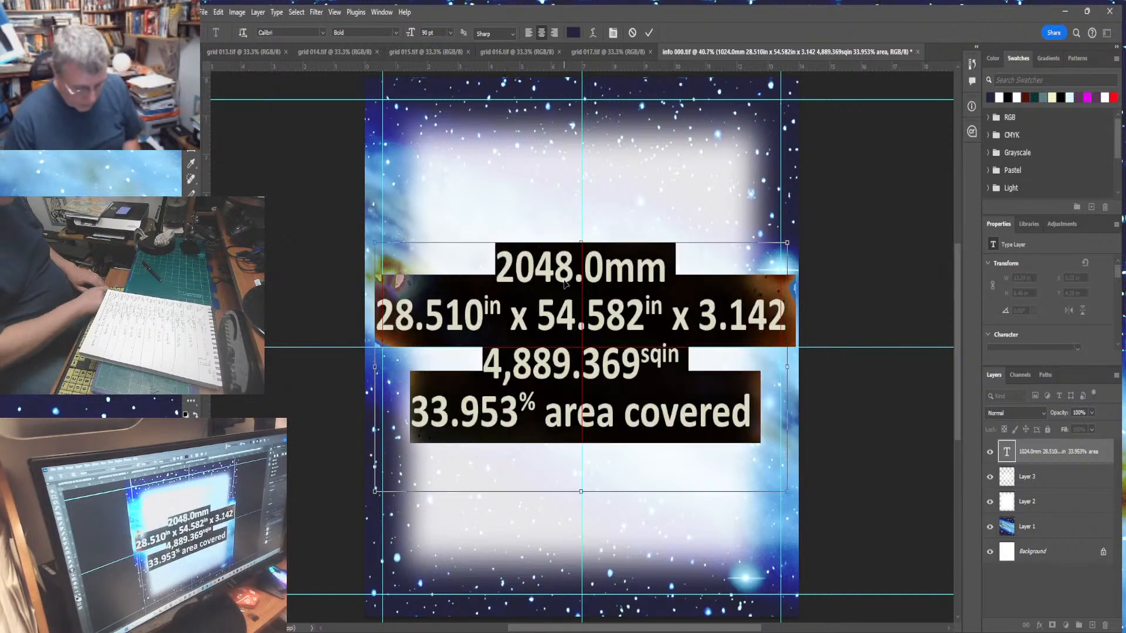
click(917, 268)
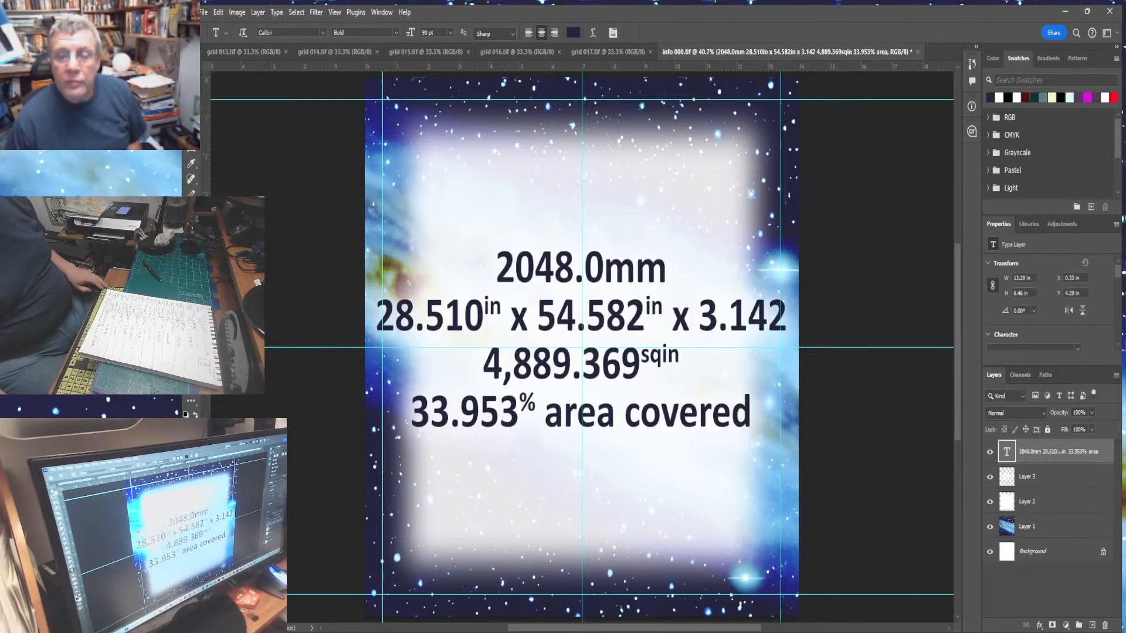
key(v)
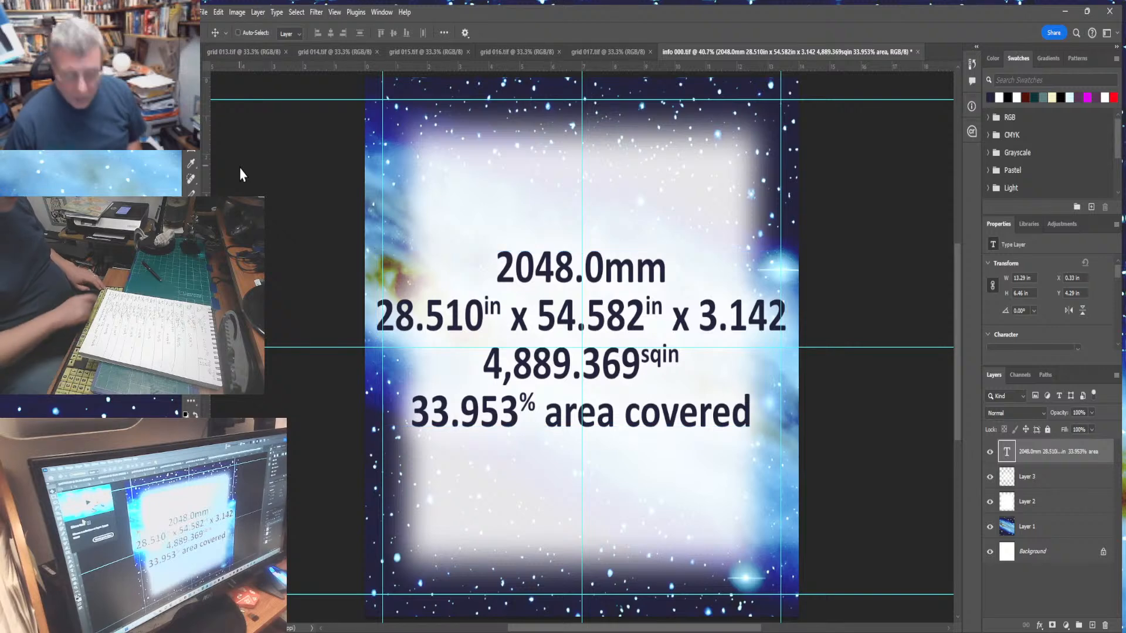
- Select the whole updated info panel, flatten and copy it, then restore its layers
key(ctrl+a)
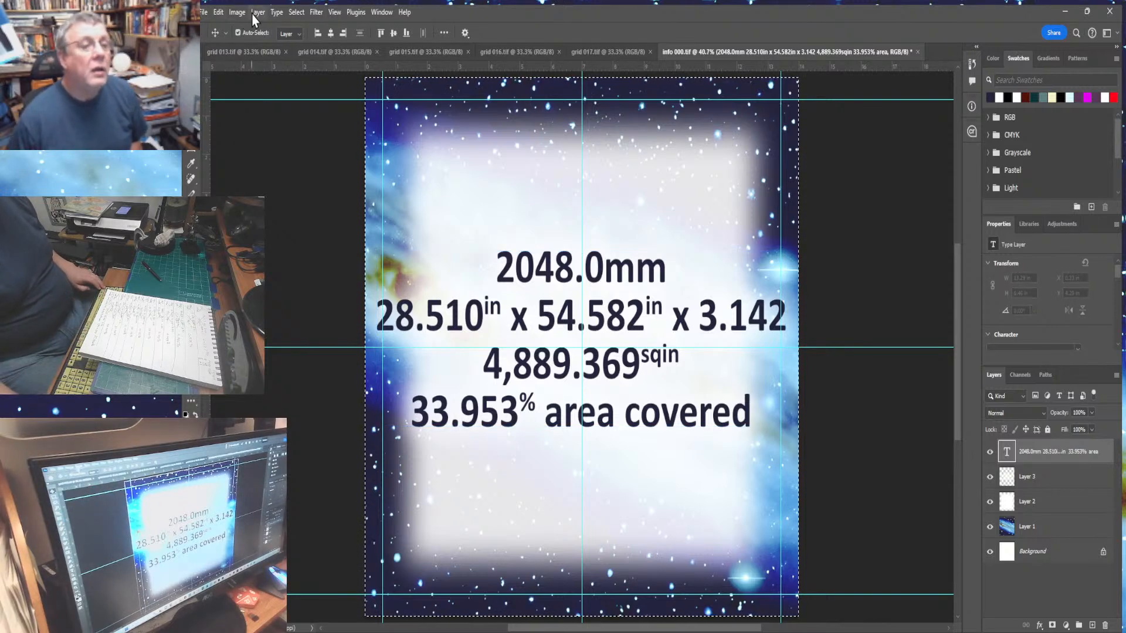
click(286, 495)
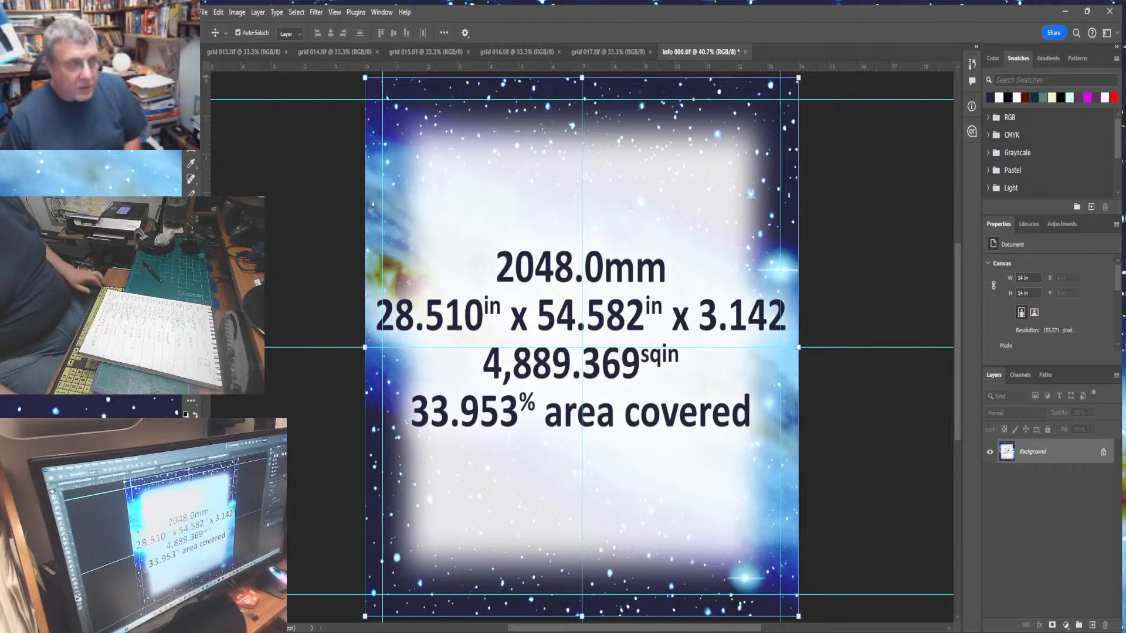
key(m)
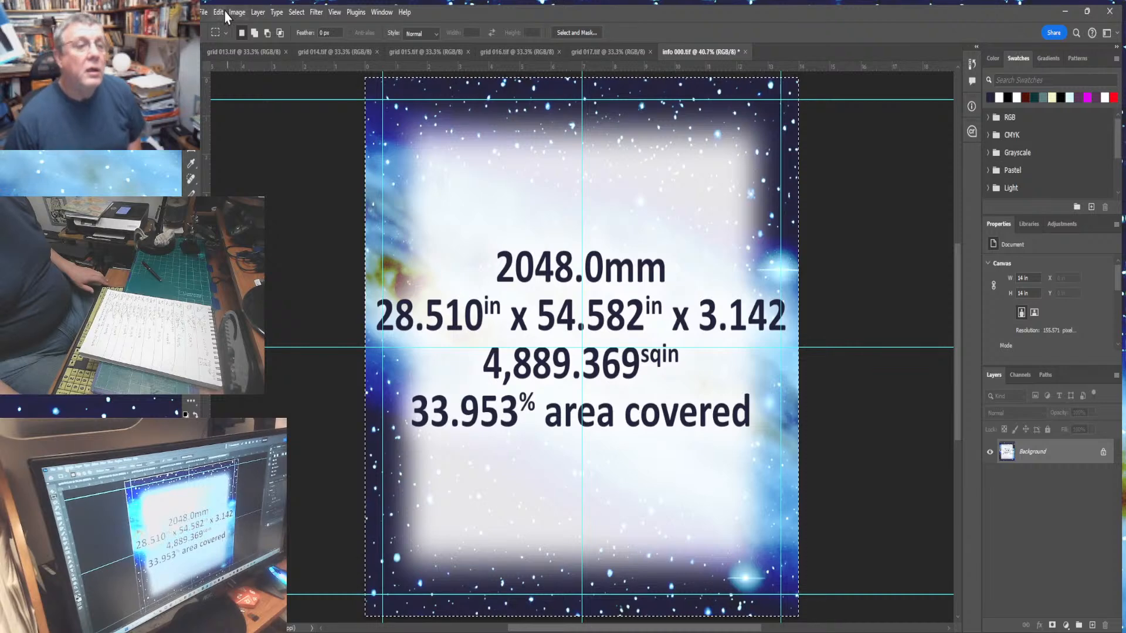
click(230, 33)
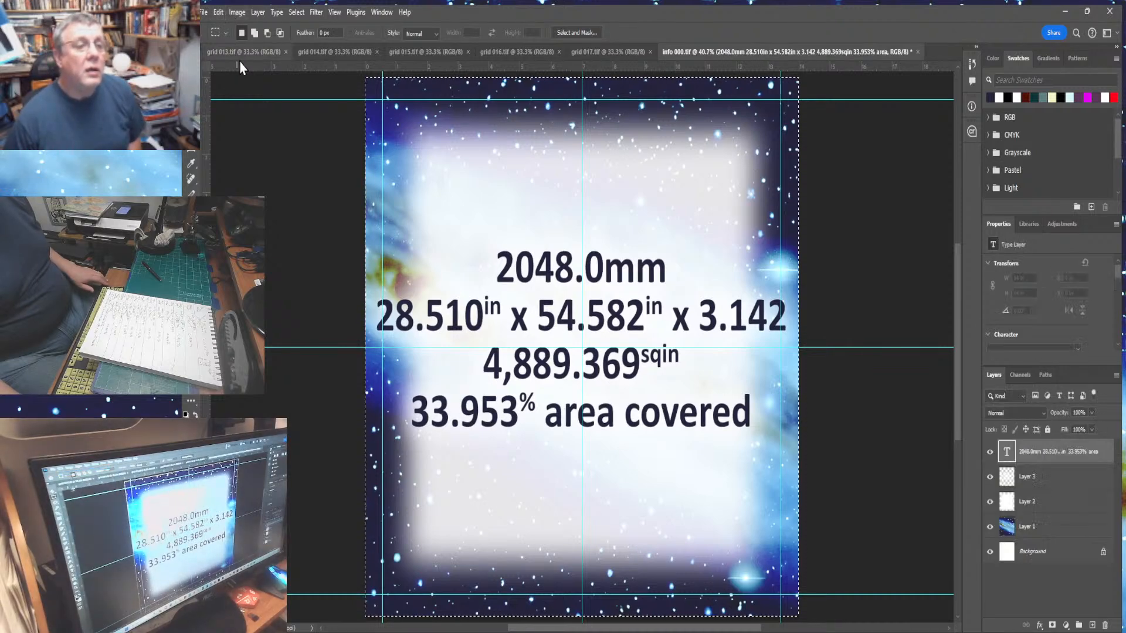
- Extend grid 013's canvas to 240 in tall with the new space added above the grid
click(239, 56)
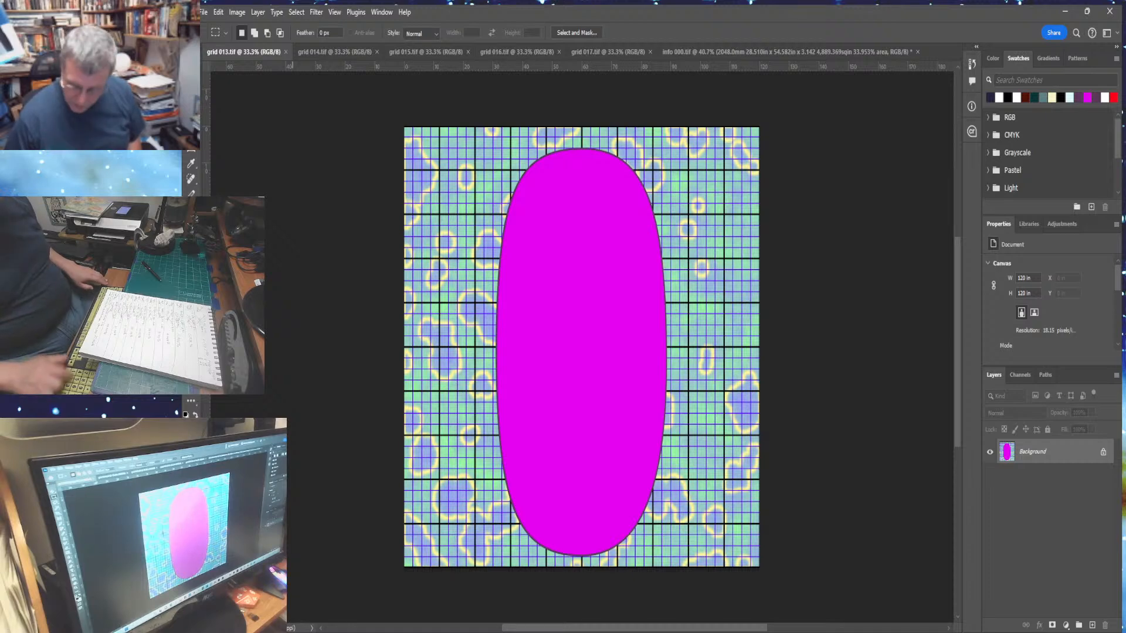
key(ctrl+minus)
key(ctrl+minus)
click(237, 12)
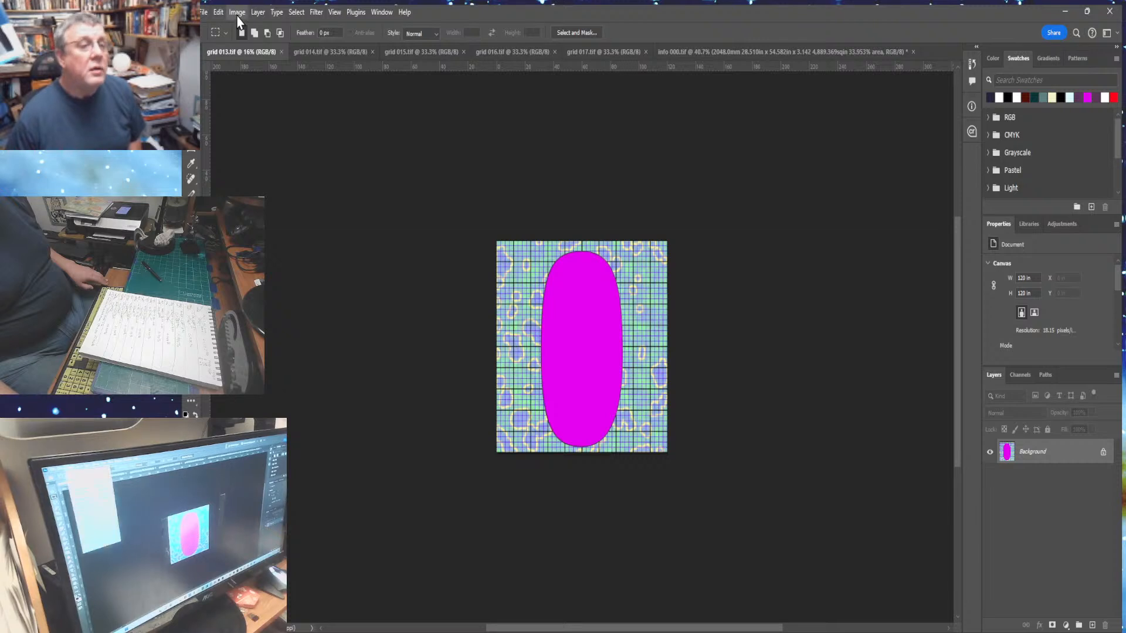
click(265, 121)
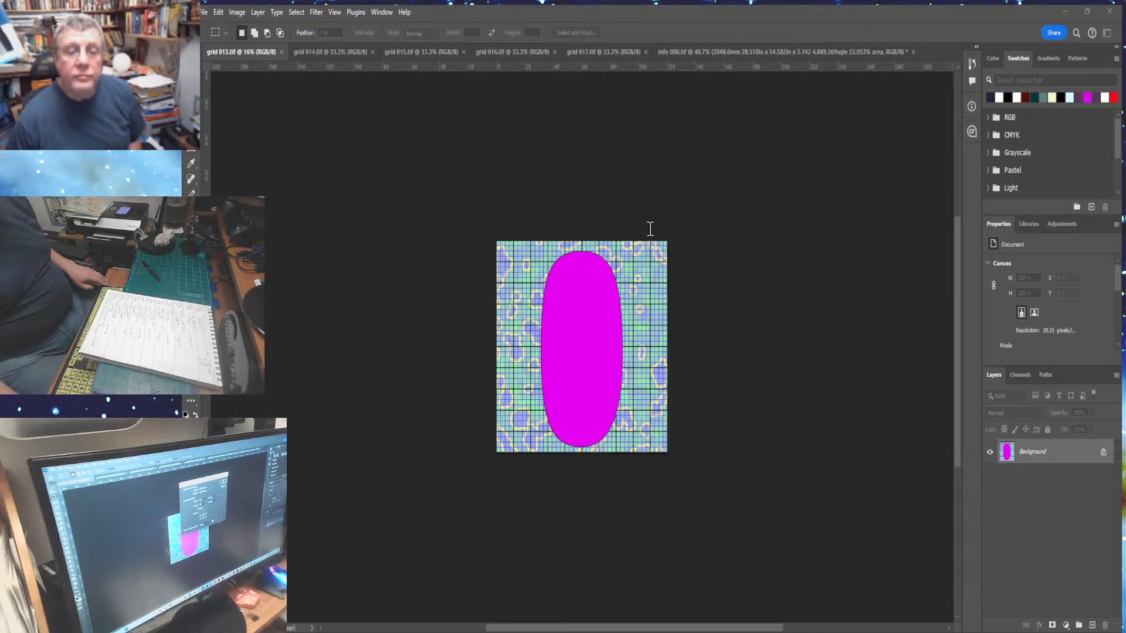
key(Return)
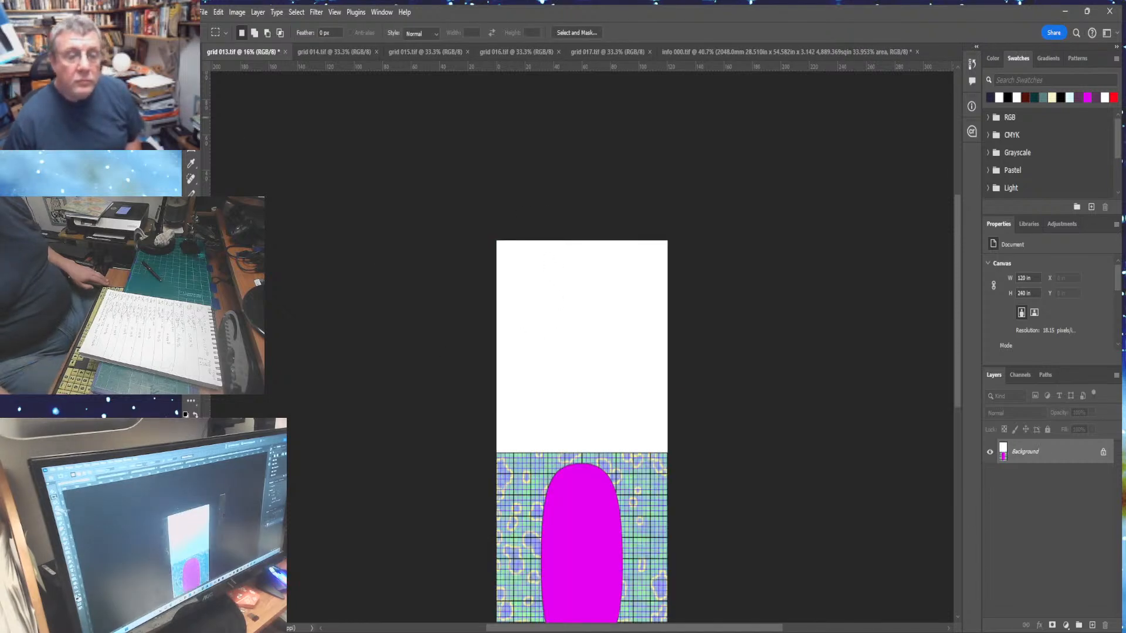
- Paste the copied info panel into the blank area above grid 013 and flatten the image
key(w)
click(542, 291)
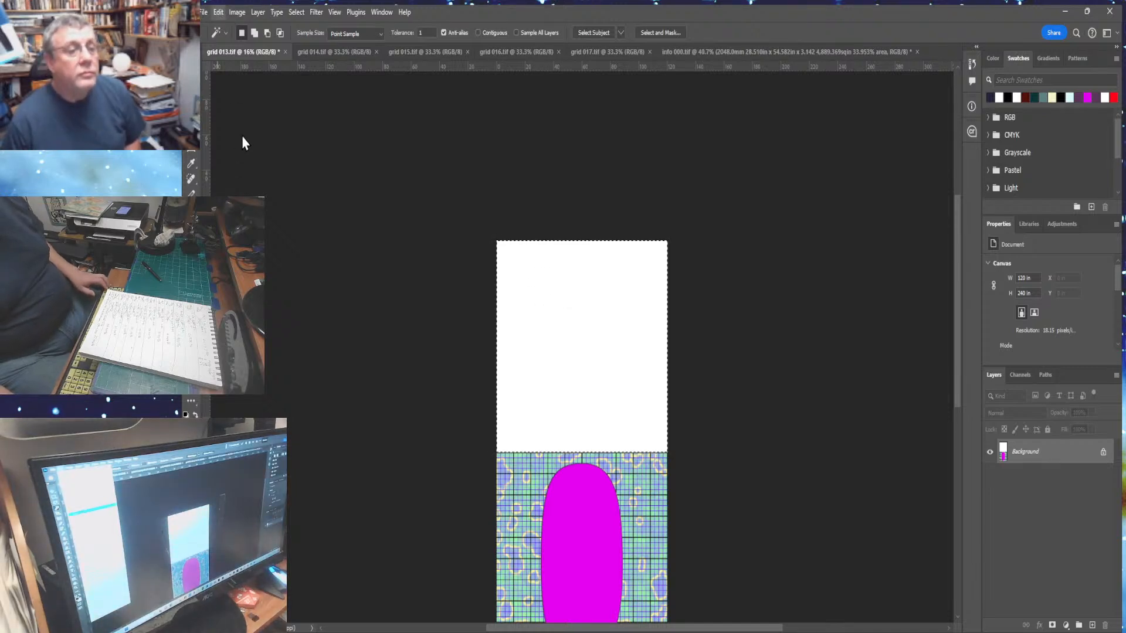
key(ctrl+alt+shift+v)
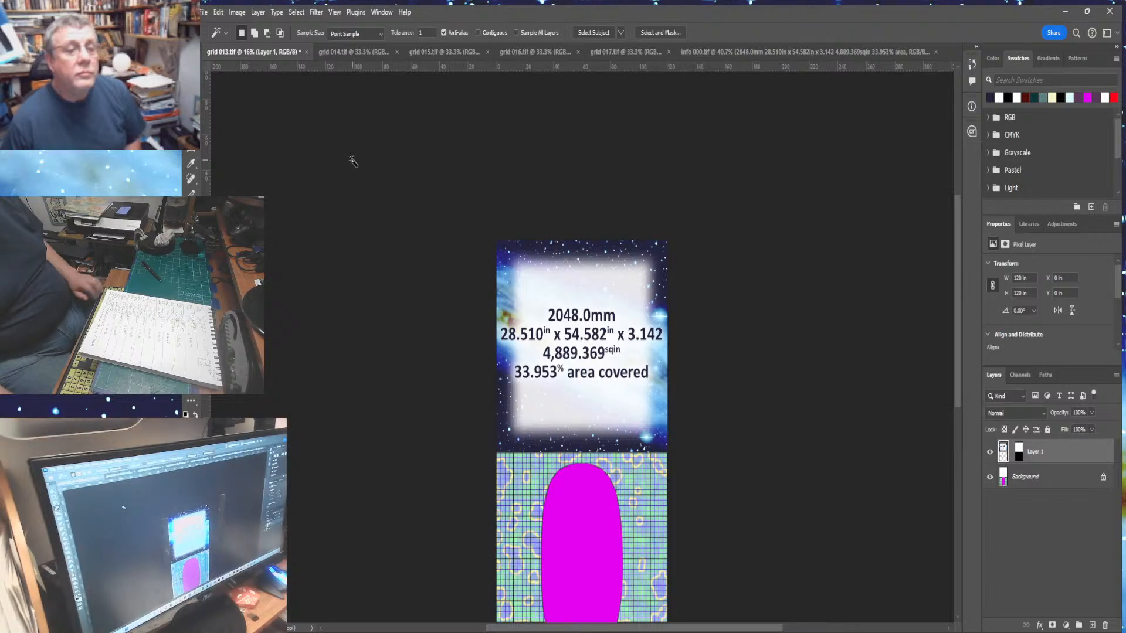
key(ctrl+0)
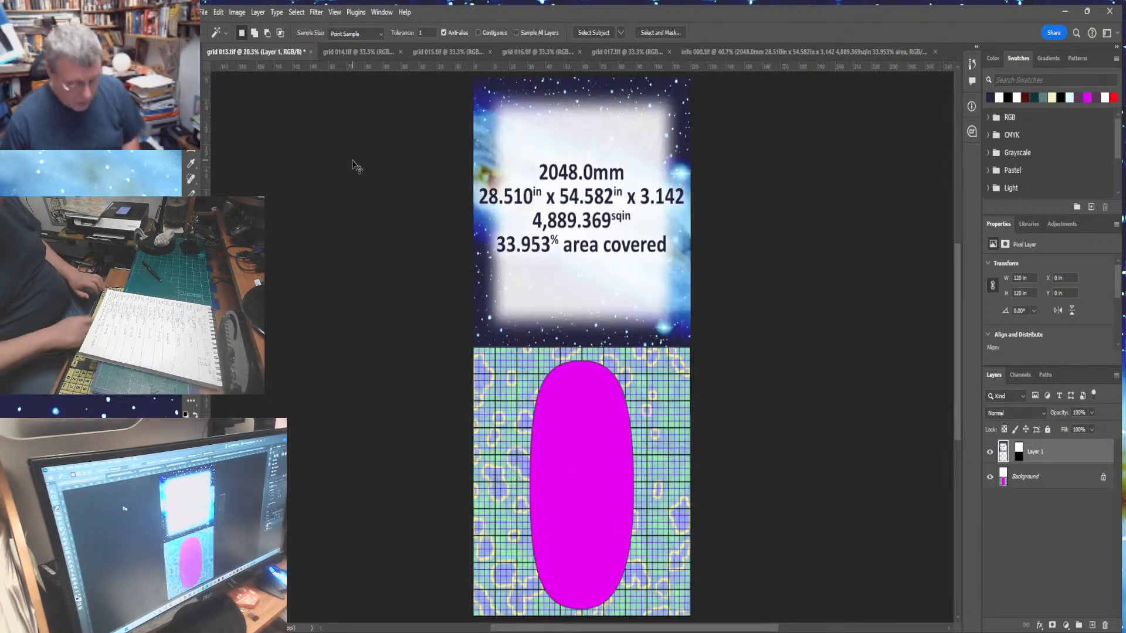
click(261, 15)
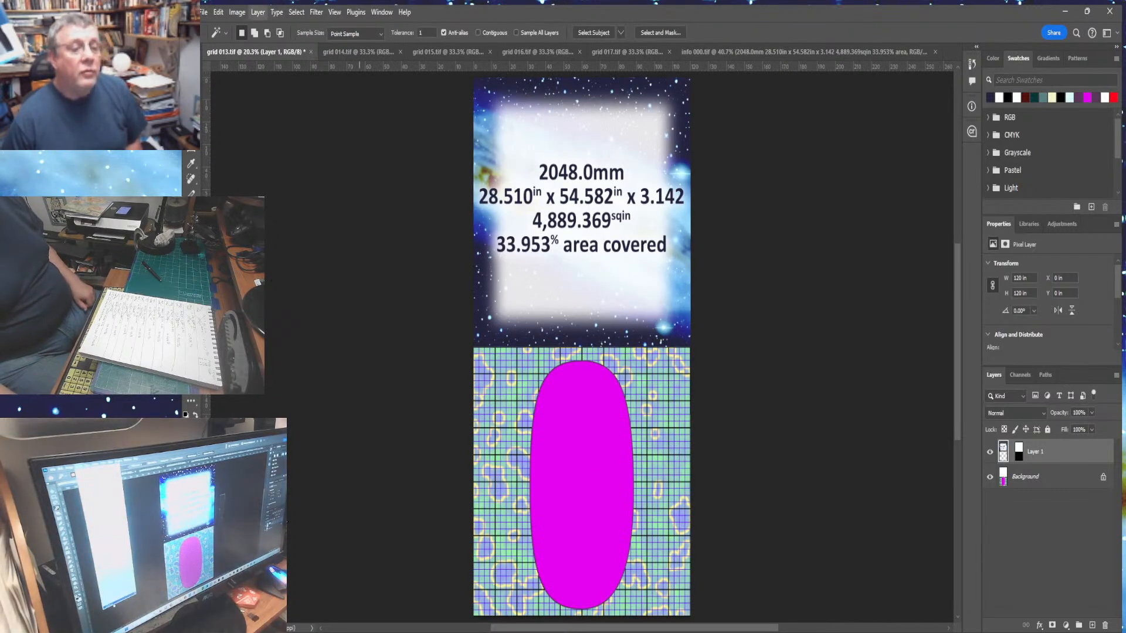
click(287, 499)
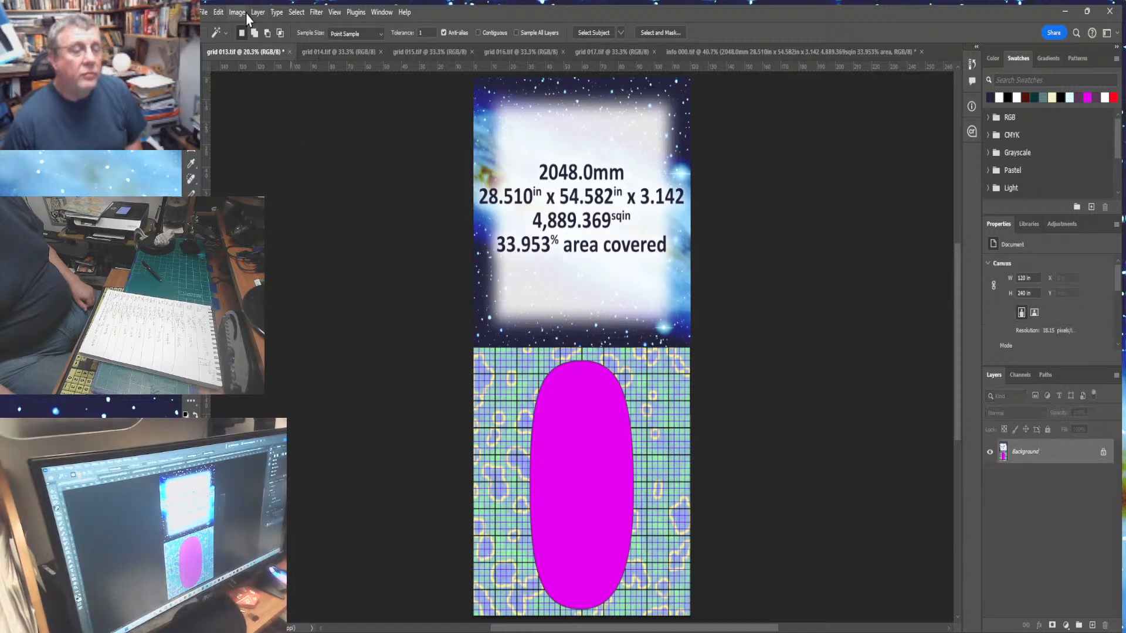
- Save the combined image as grid 013 final.tif and close its document
click(204, 14)
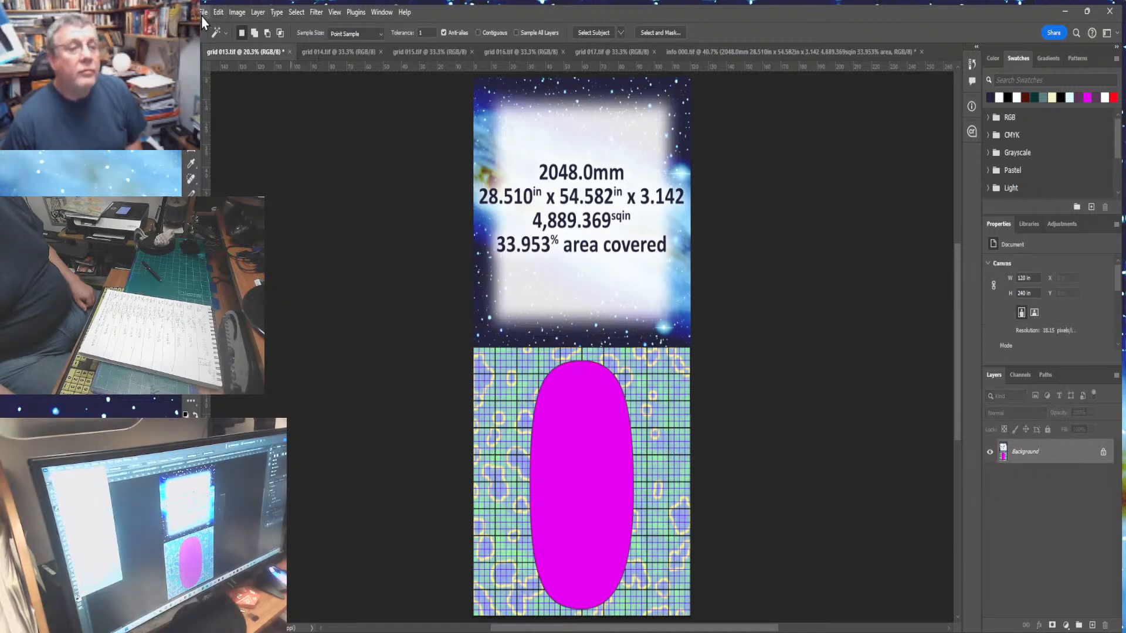
click(233, 164)
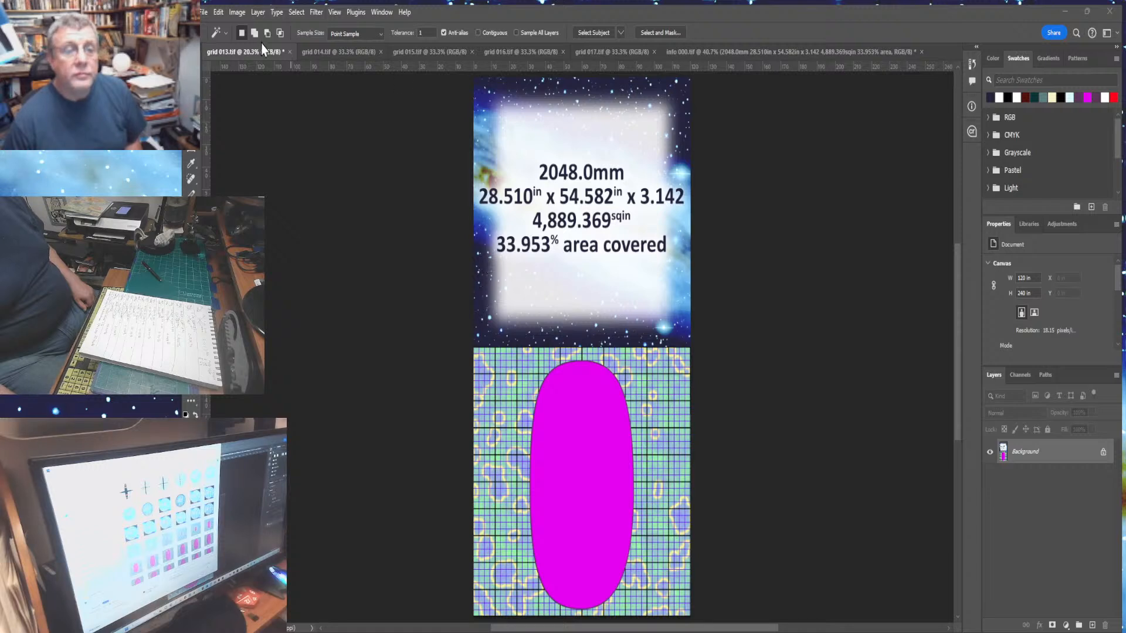
click(246, 150)
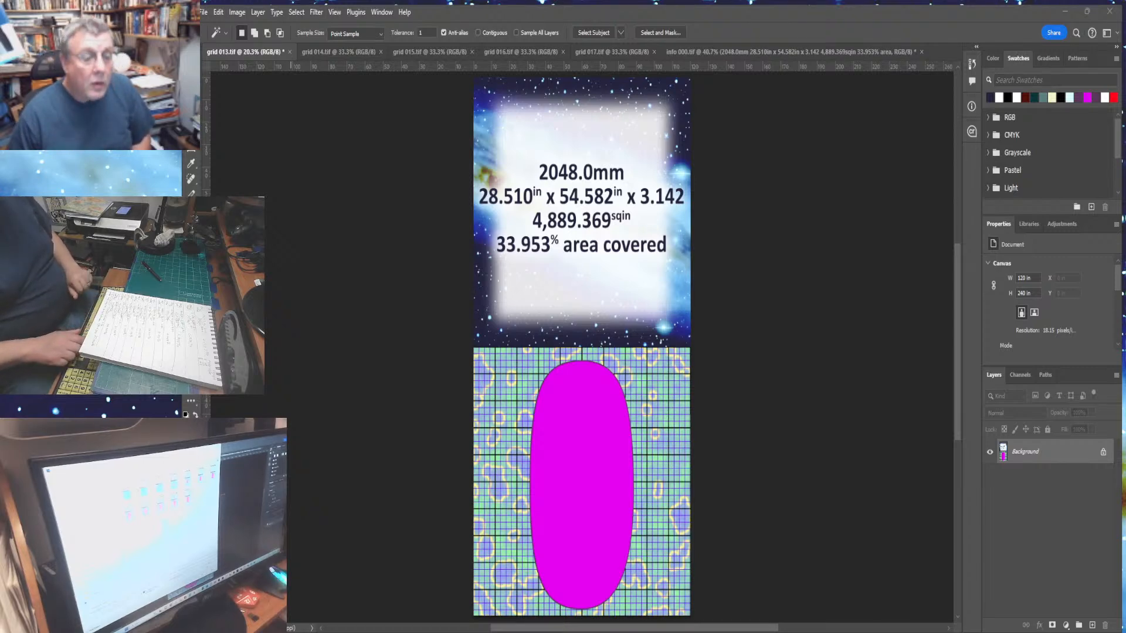
key(Return)
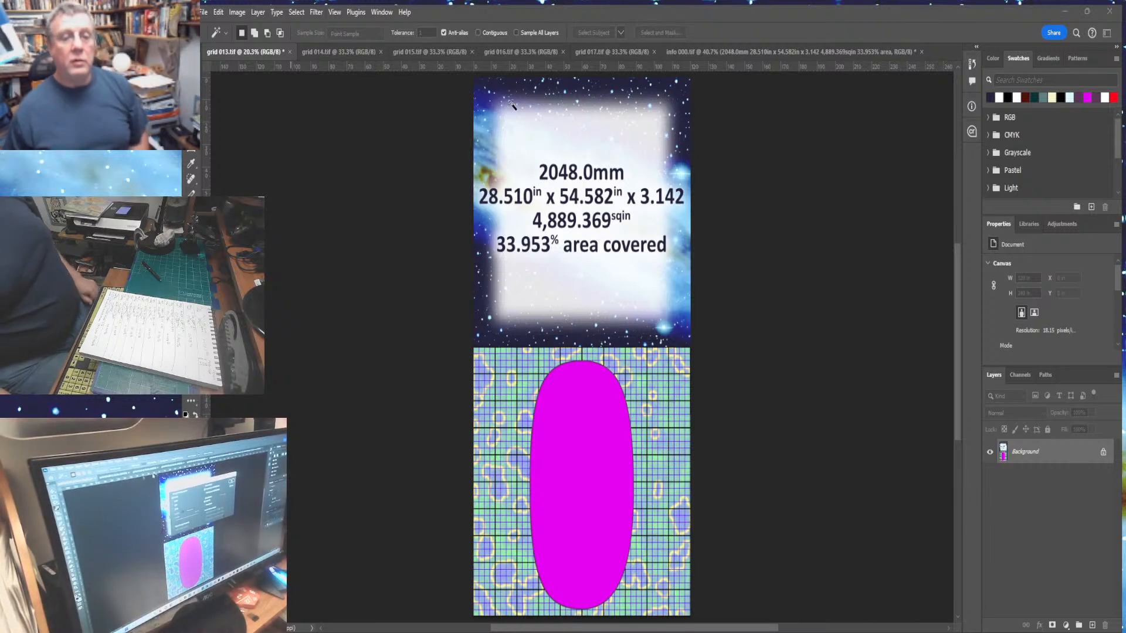
key(Return)
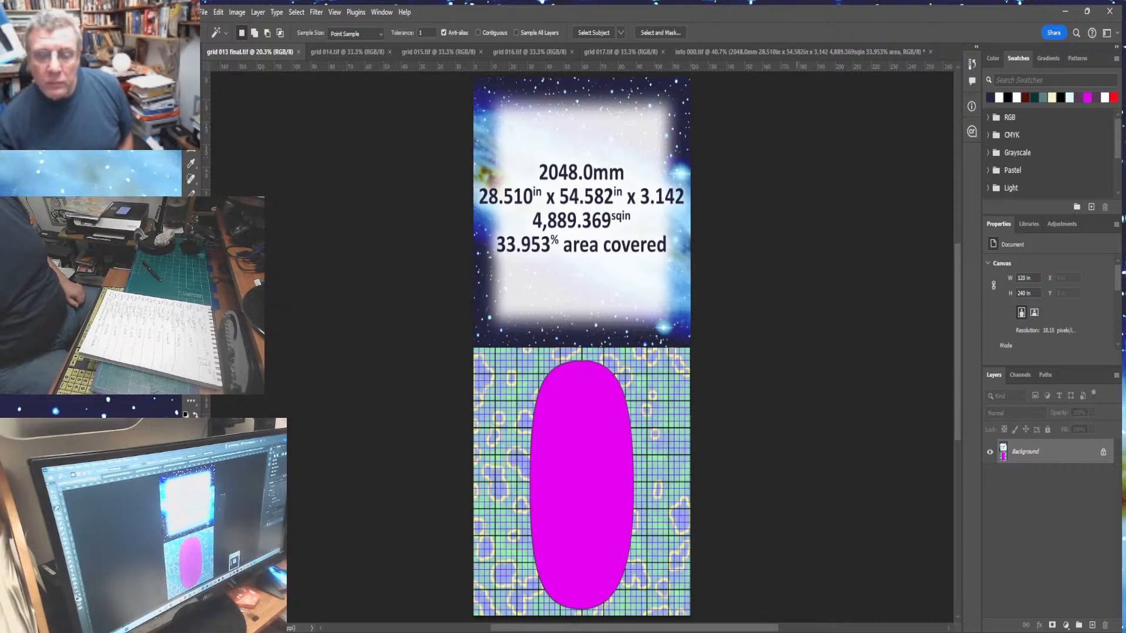
click(796, 632)
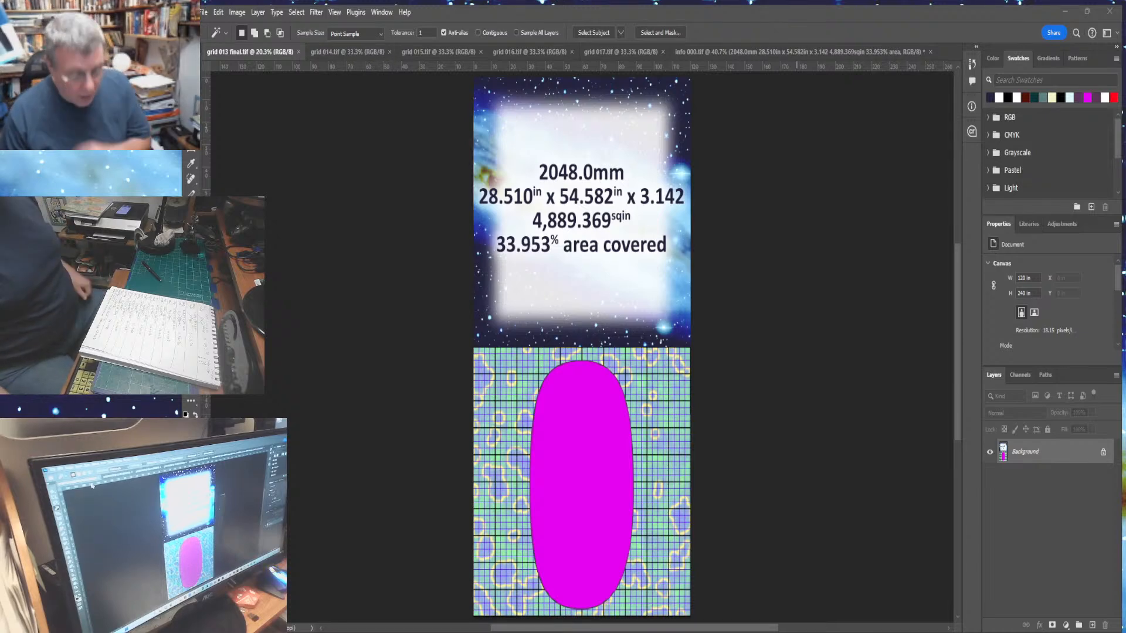
key(ctrl+w)
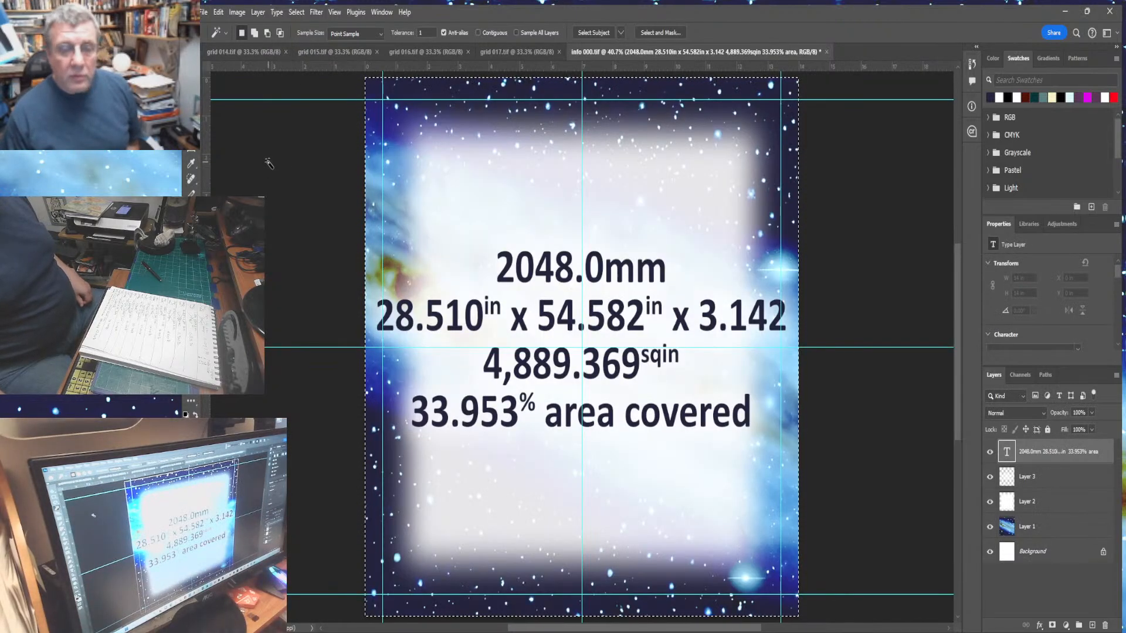
- Edit the panel's diameter line so it reads 4096.0mm
key(ctrl+d)
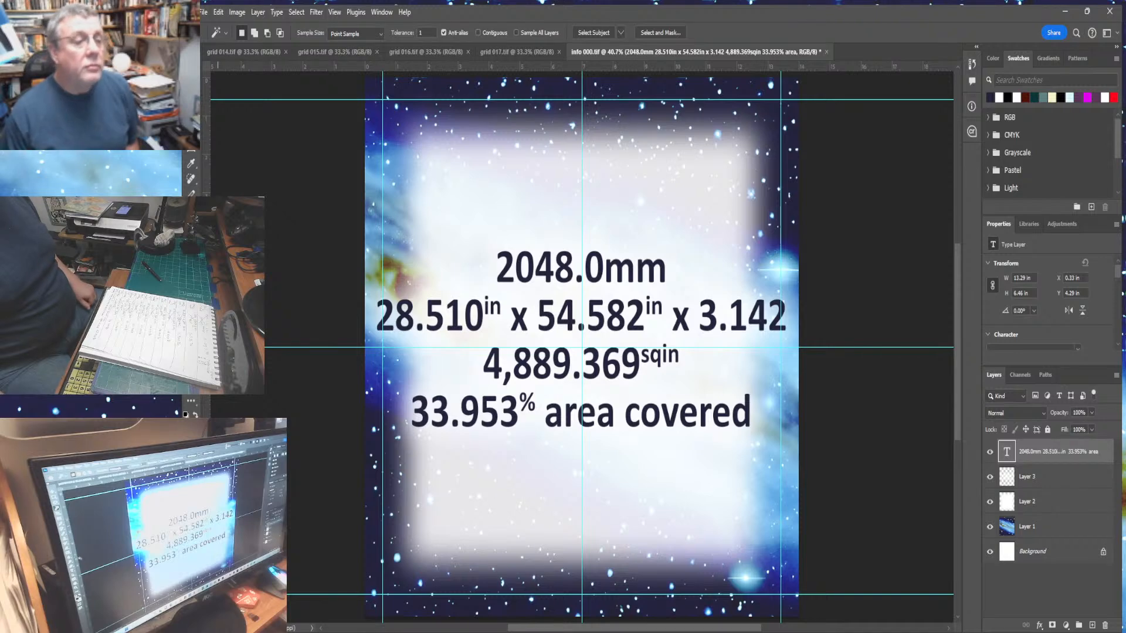
key(t)
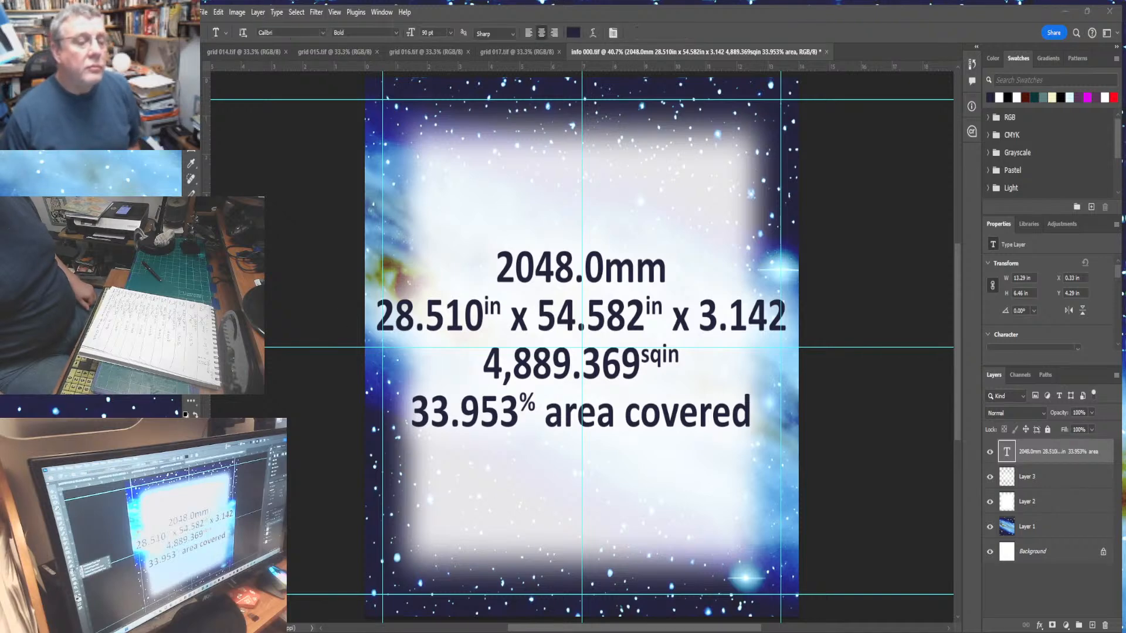
drag(503, 270, 571, 273)
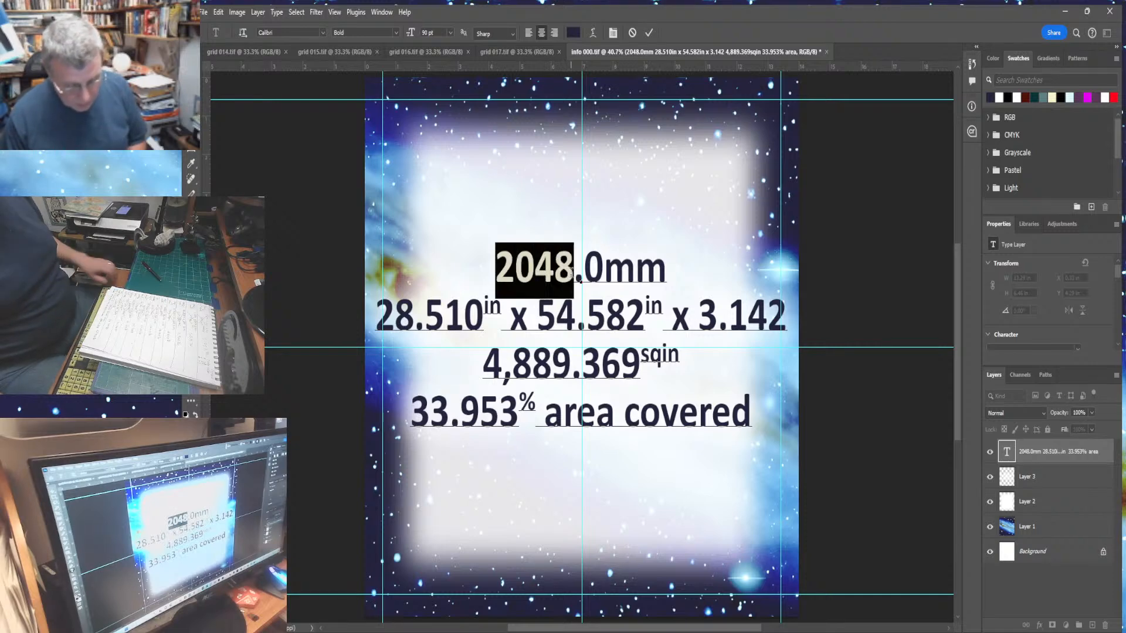
text(4096)
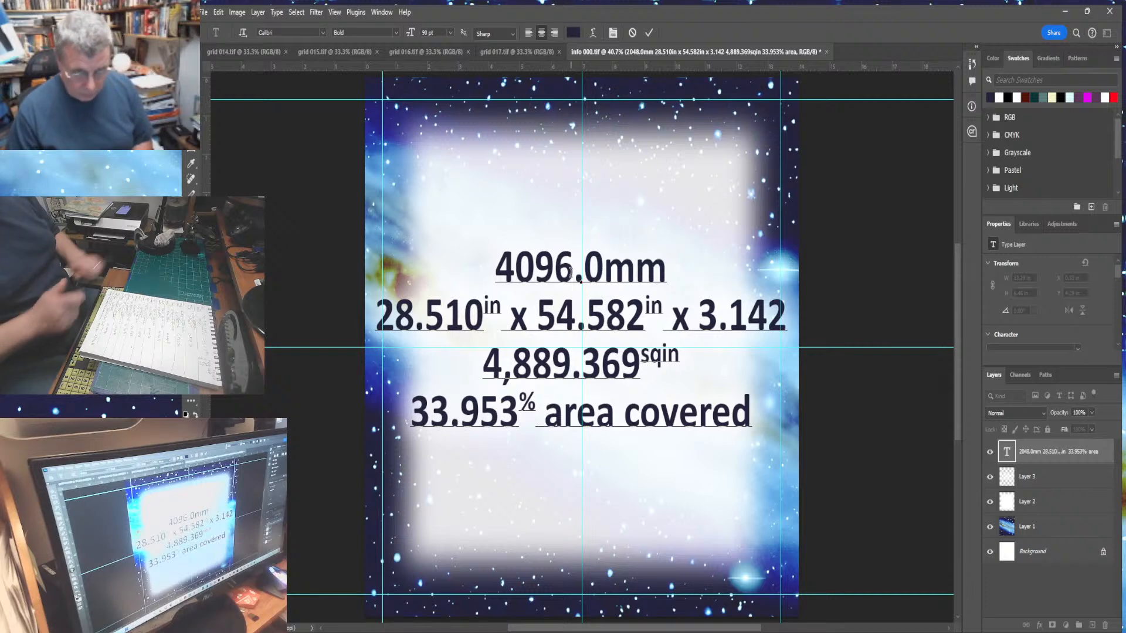
key(ctrl+a)
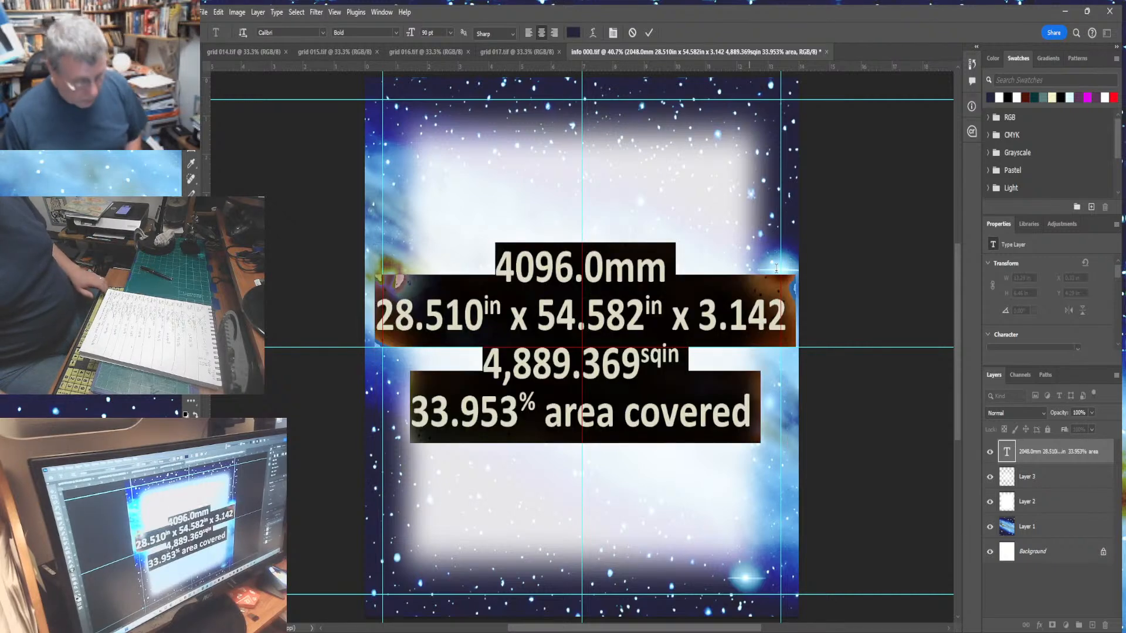
click(870, 245)
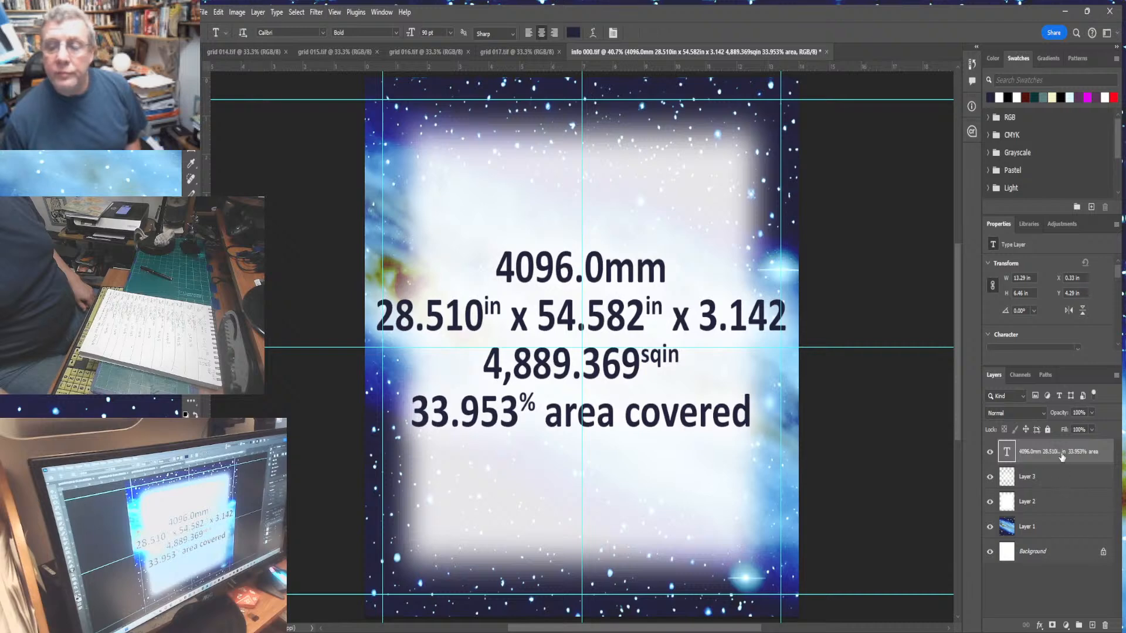
key(v)
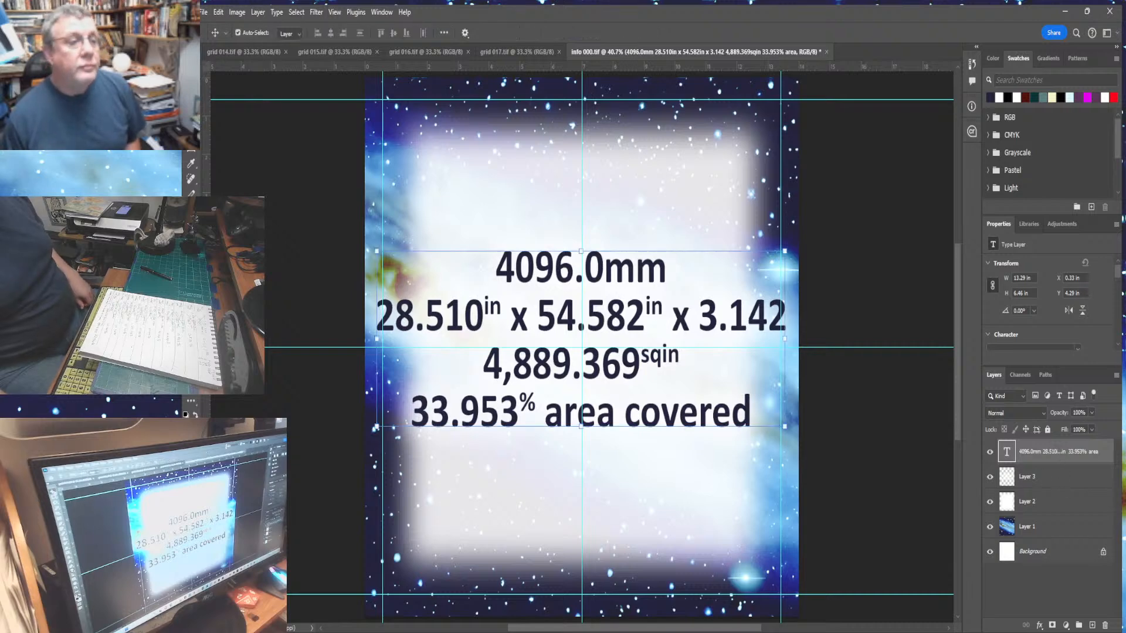
- Select the whole updated info panel and merge its layers for copying
click(249, 195)
key(ctrl+a)
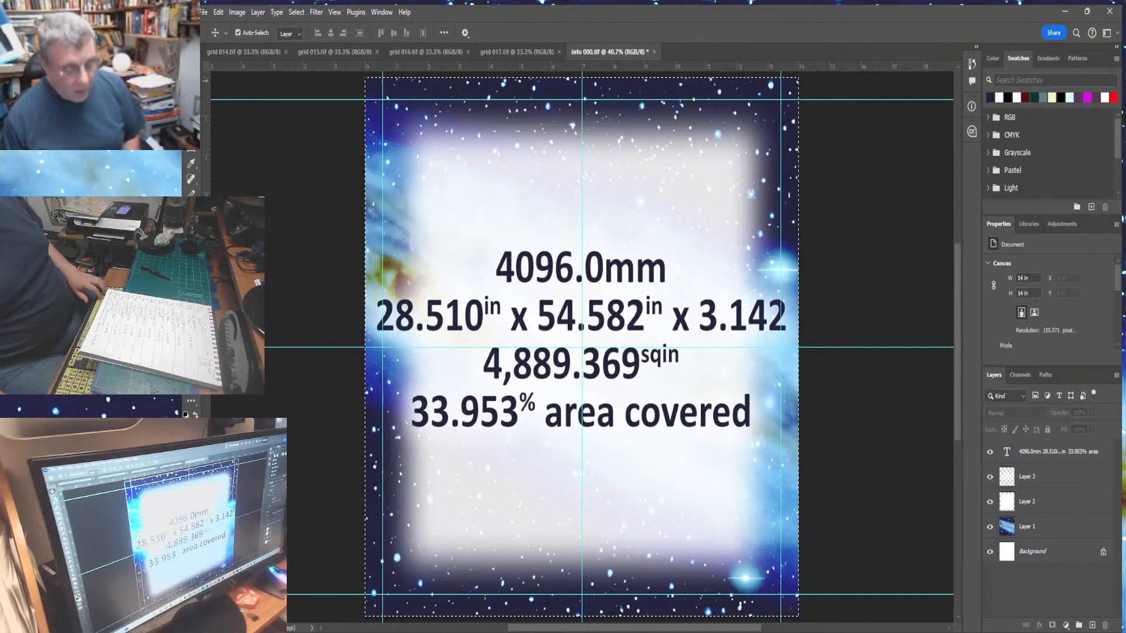
key(m)
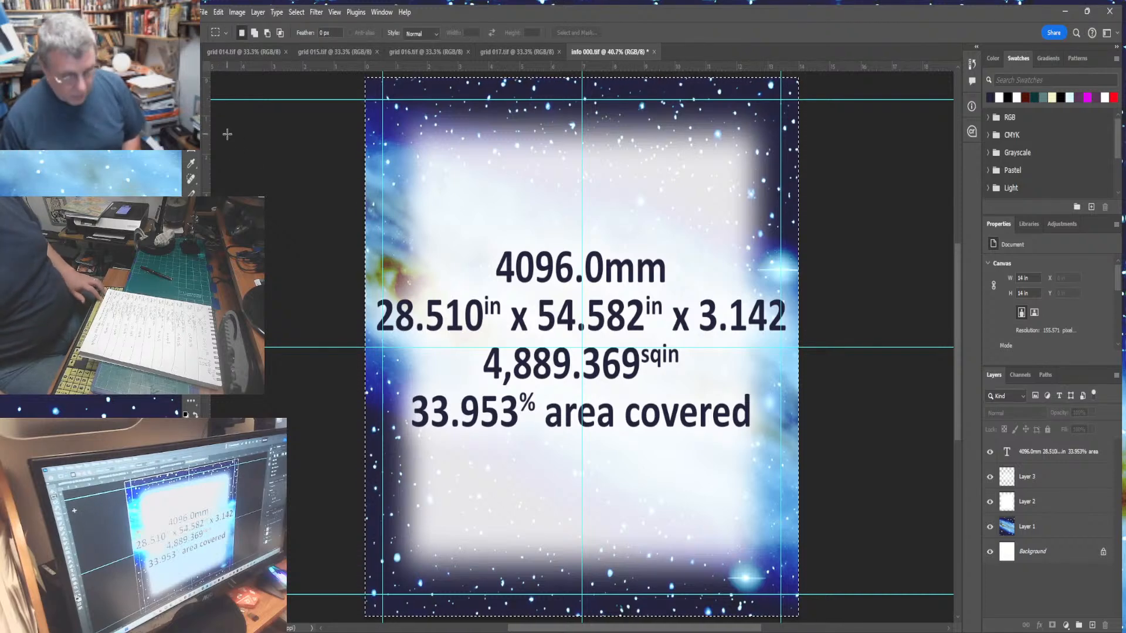
click(236, 12)
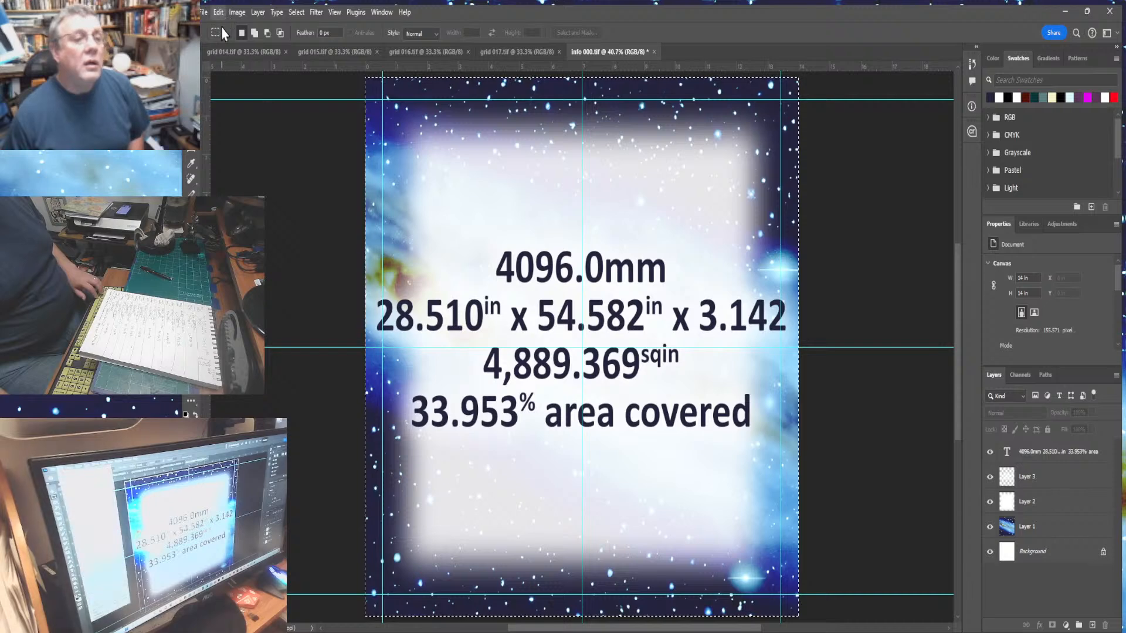
click(548, 13)
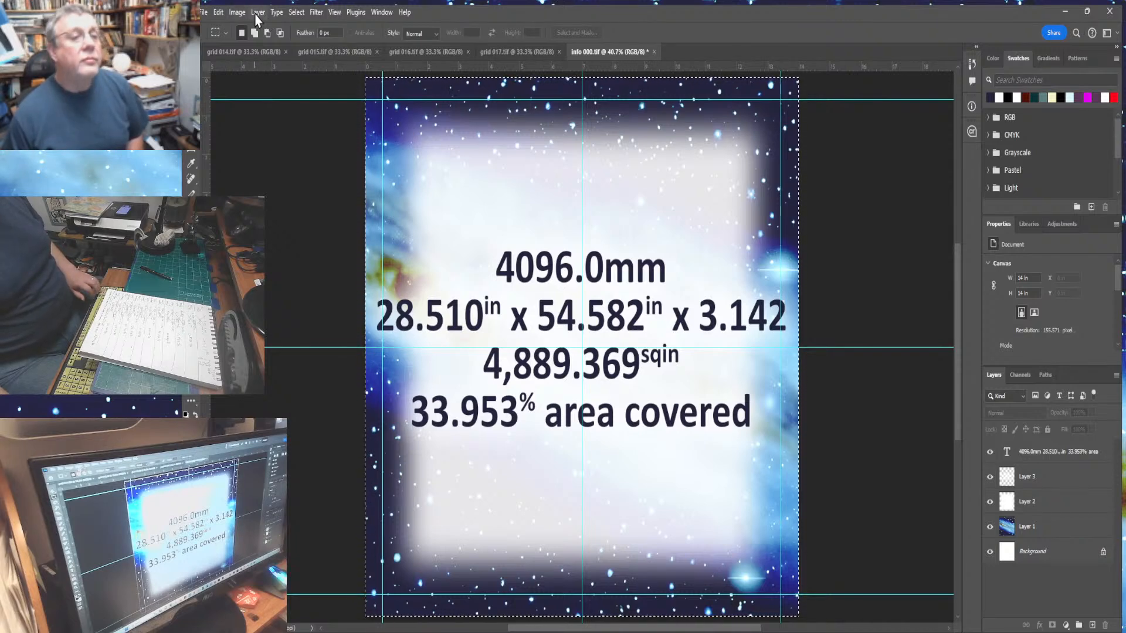
key(ctrl+shift+e)
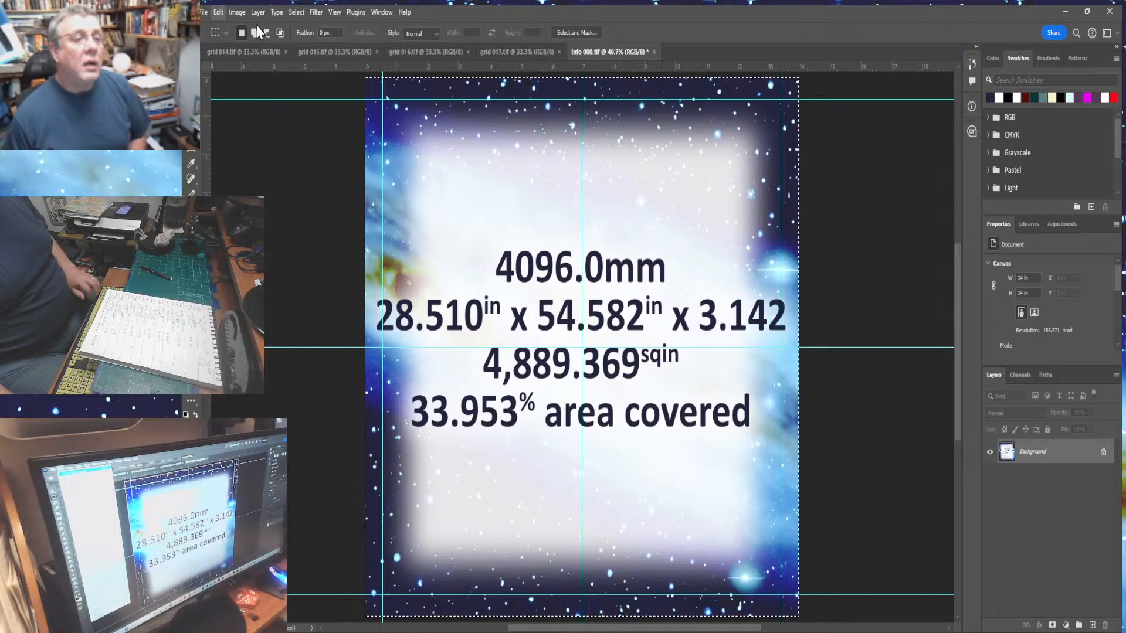
- Extend grid 014's canvas to 240 in tall with the new space added above the grid
click(232, 51)
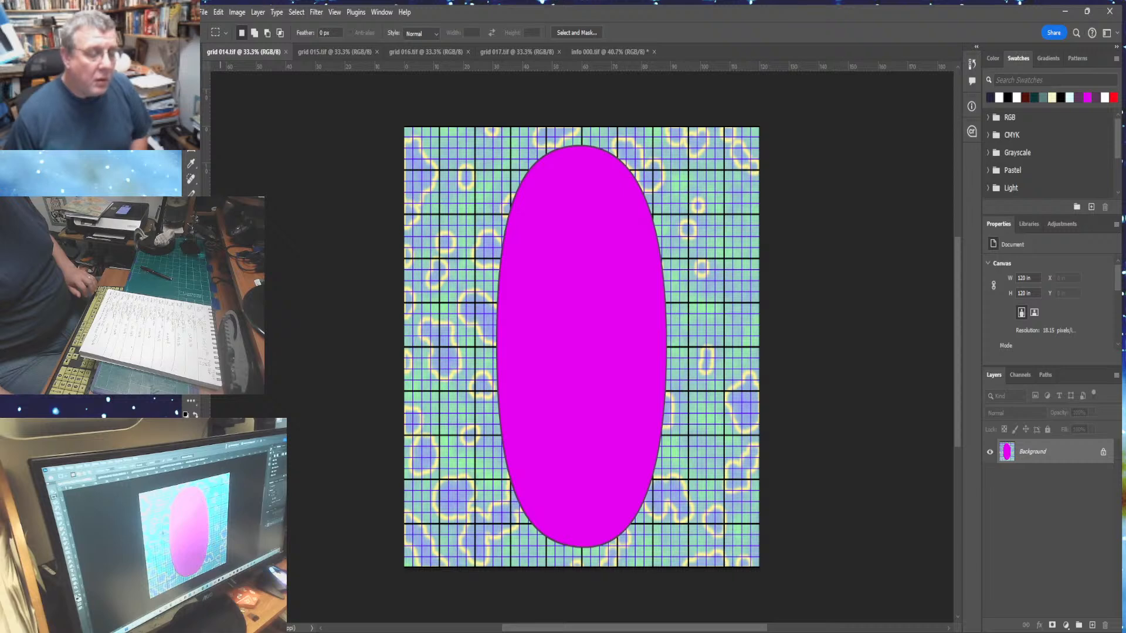
key(ctrl+minus)
key(ctrl+minus)
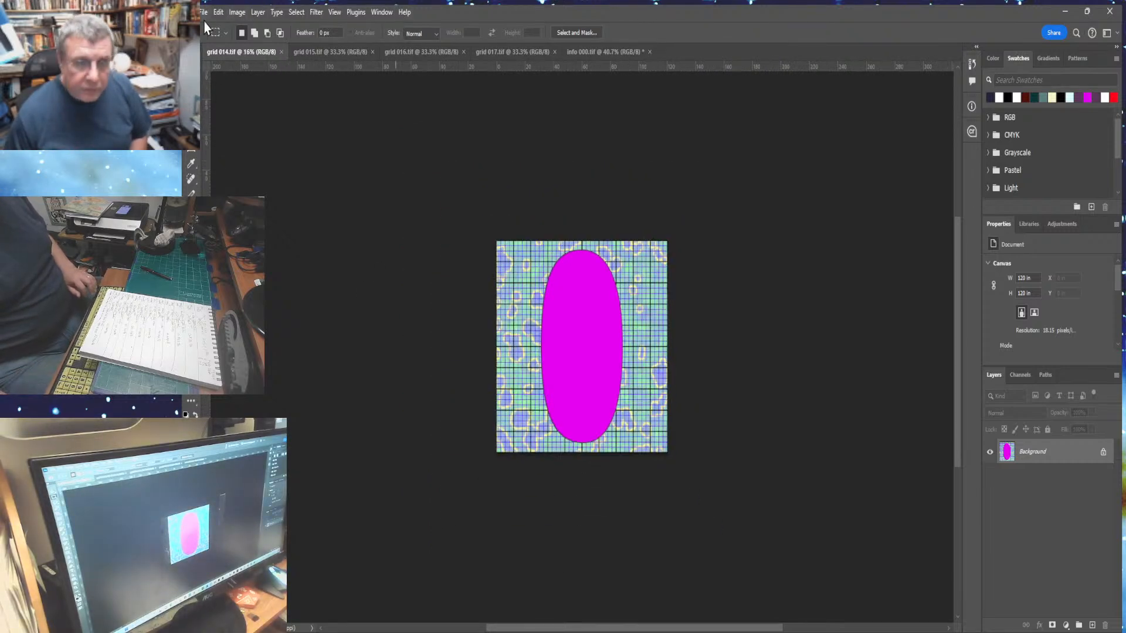
click(237, 13)
click(257, 121)
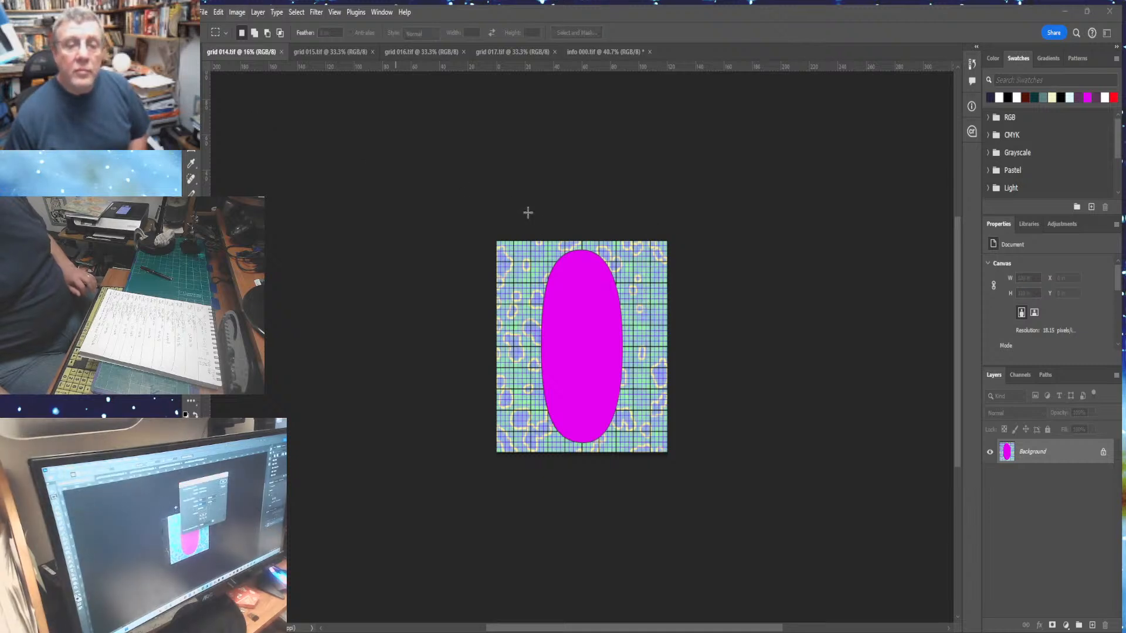
key(Return)
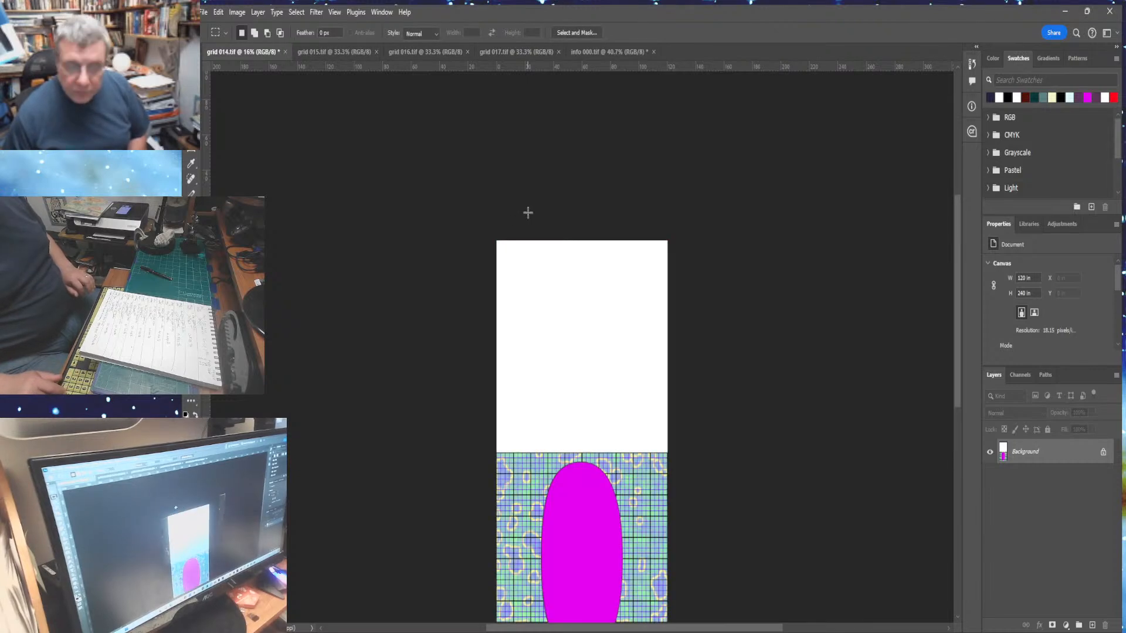
- Paste the info panel into grid 014's new upper space and merge it into the image
key(w)
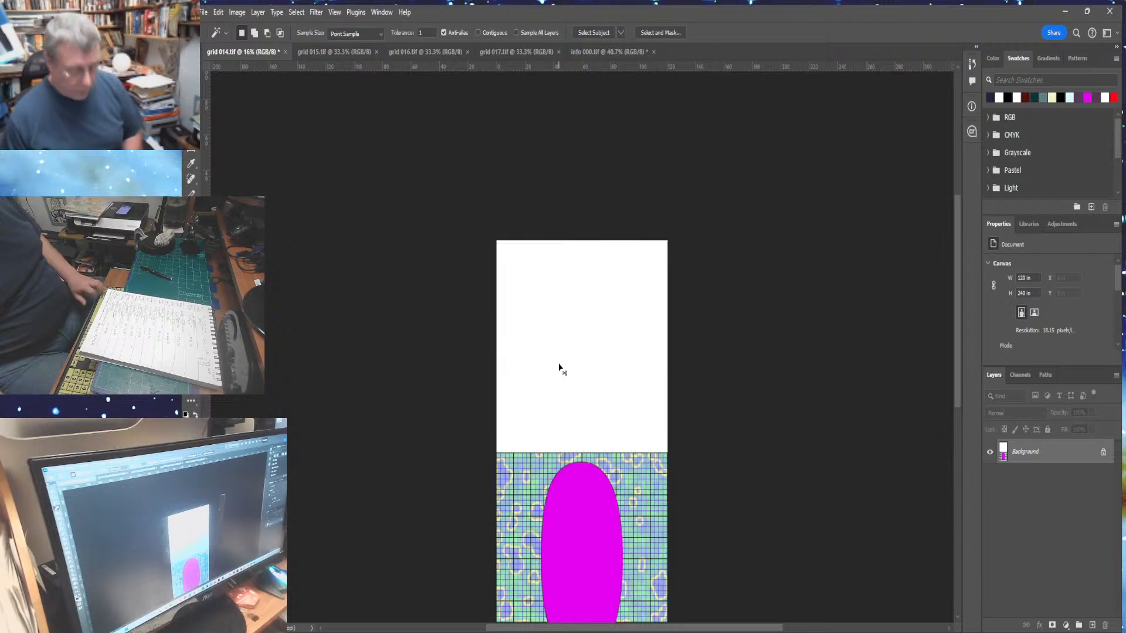
key(ctrl+v)
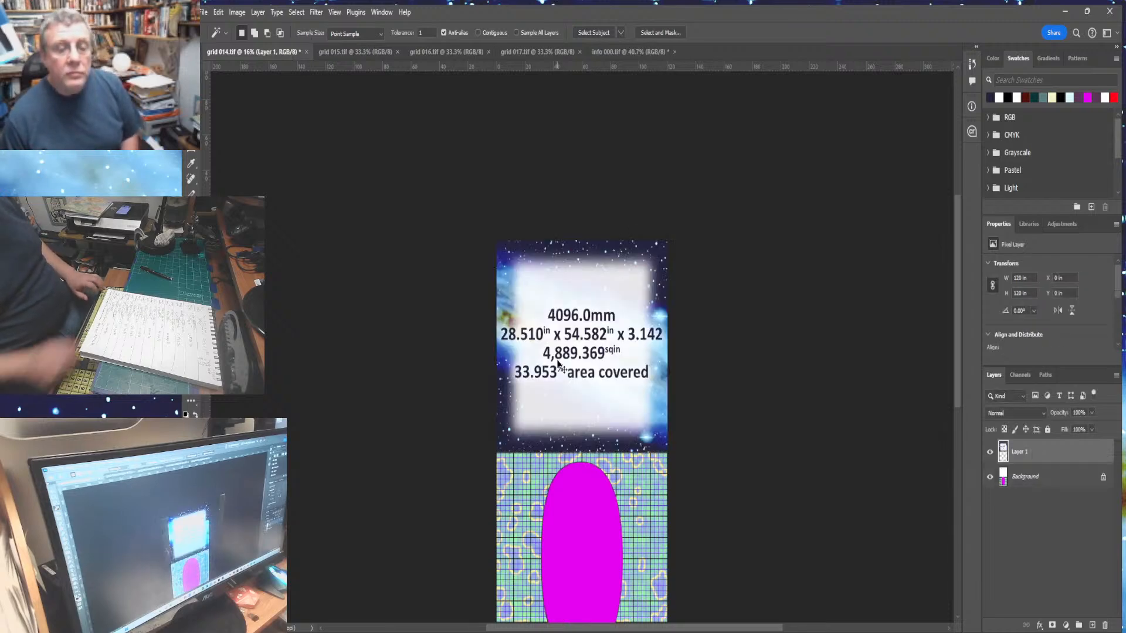
key(ctrl+0)
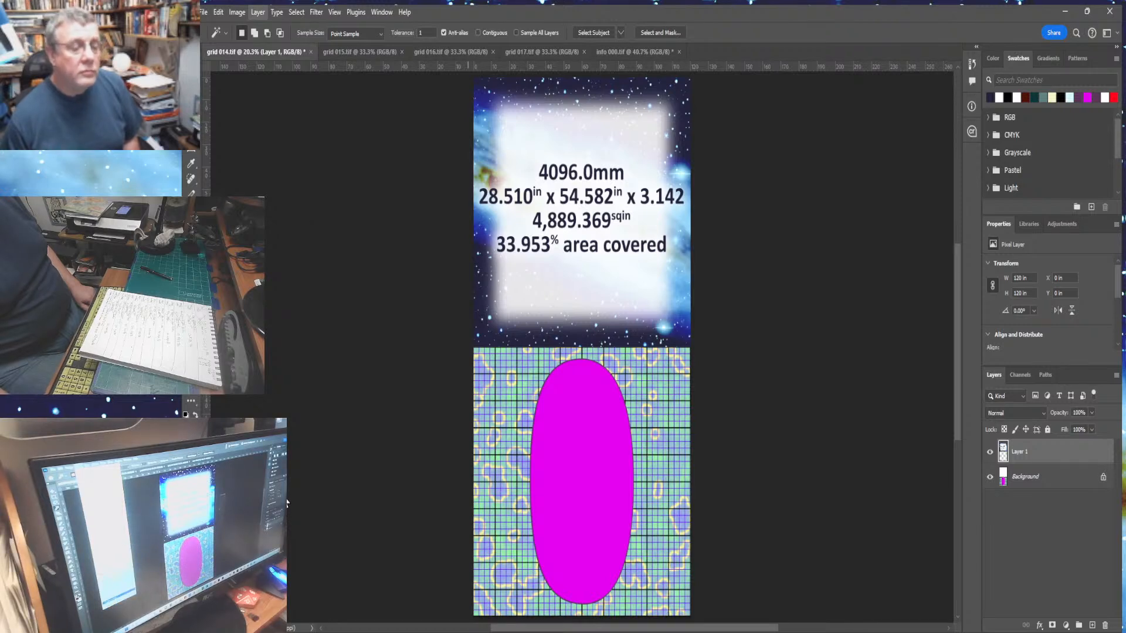
key(ctrl+e)
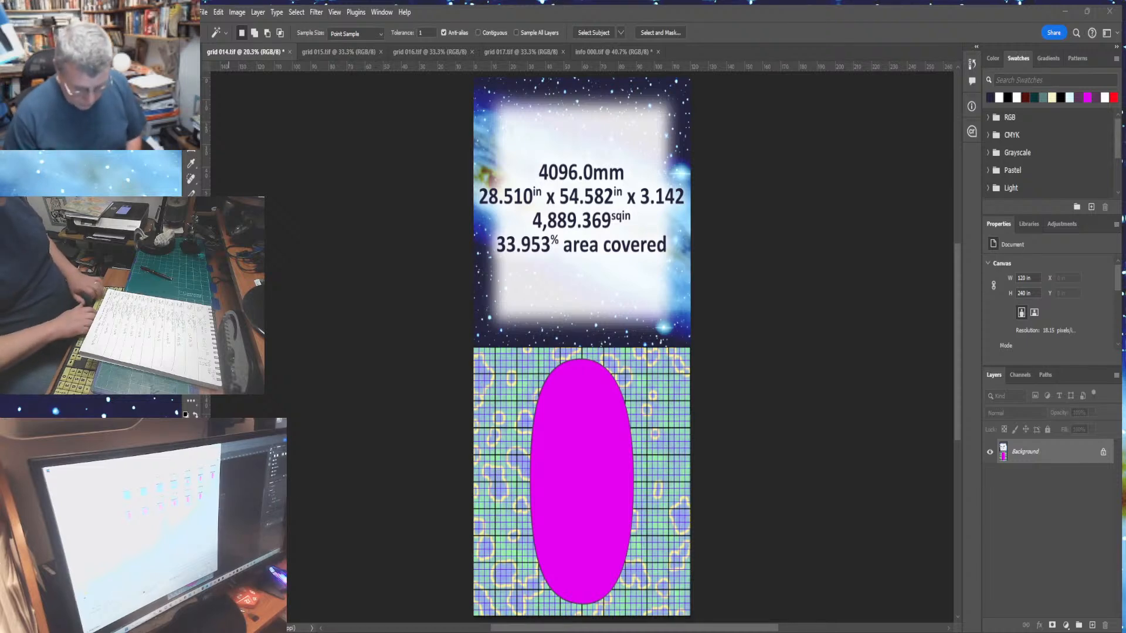
- Save the combined image as grid 014final.tif and close its document
key(Return)
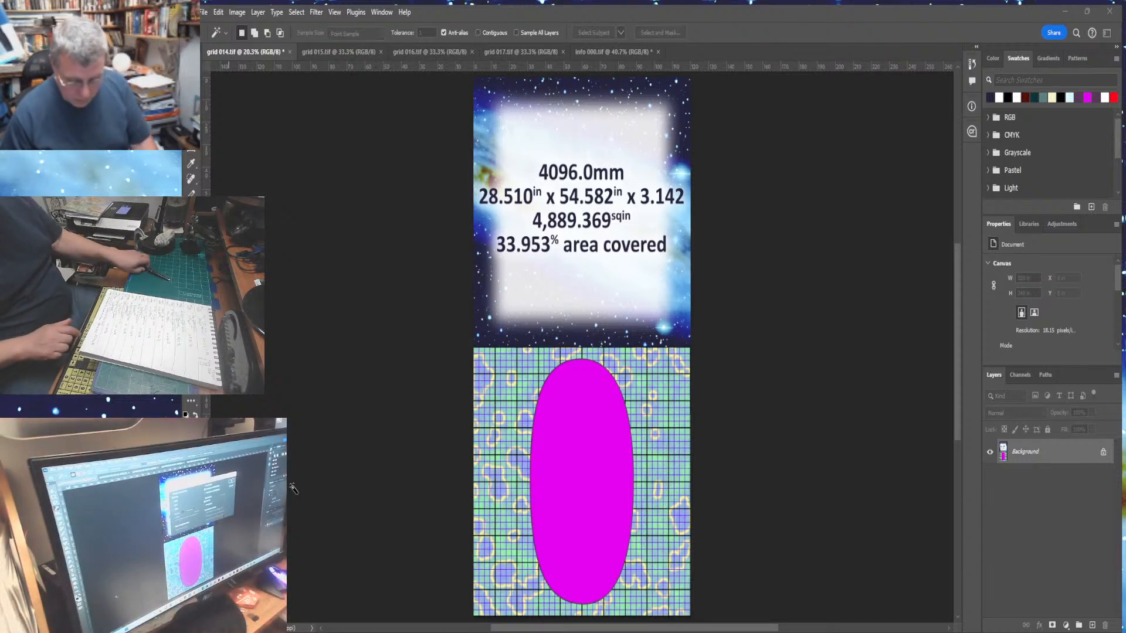
click(774, 162)
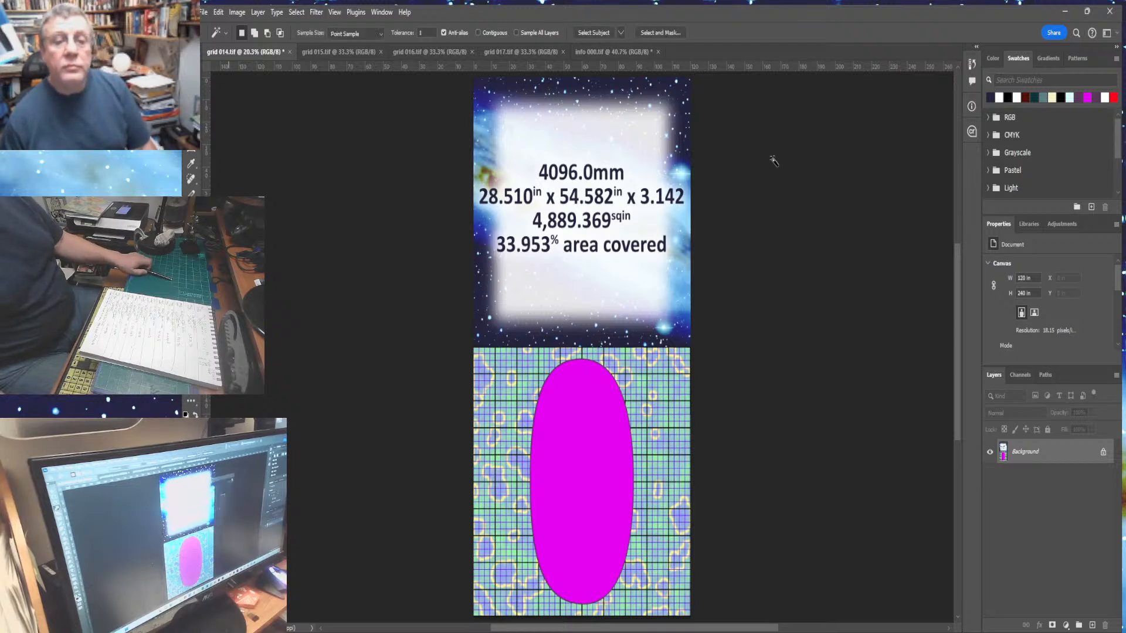
click(297, 52)
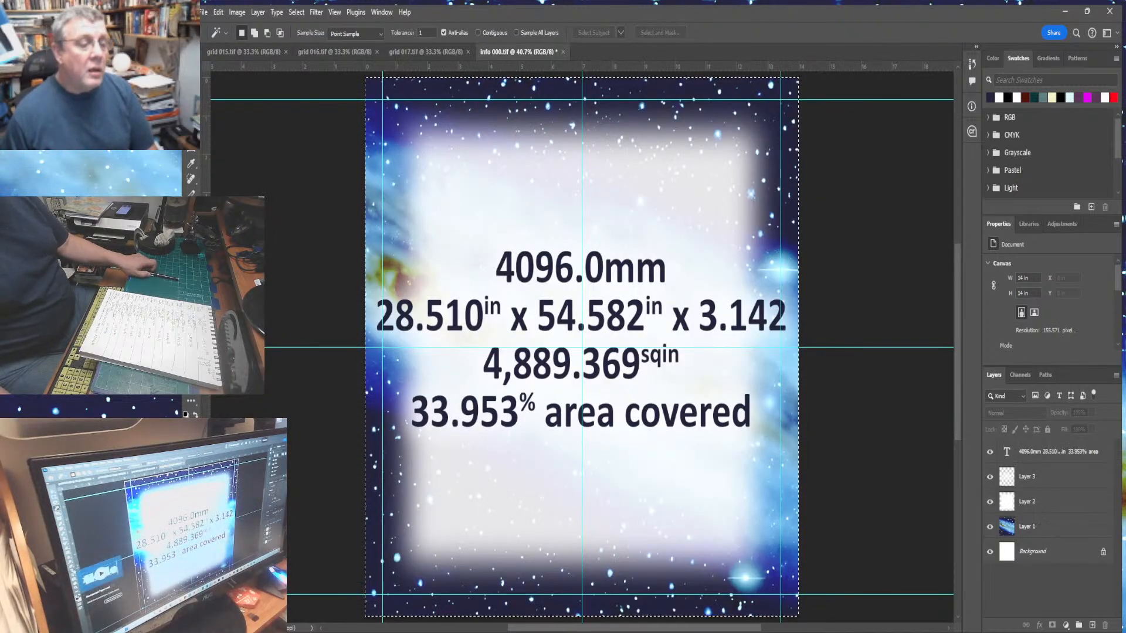
- Change the info panel's diameter figure from the first line to 8192.0mm
key(ctrl+d)
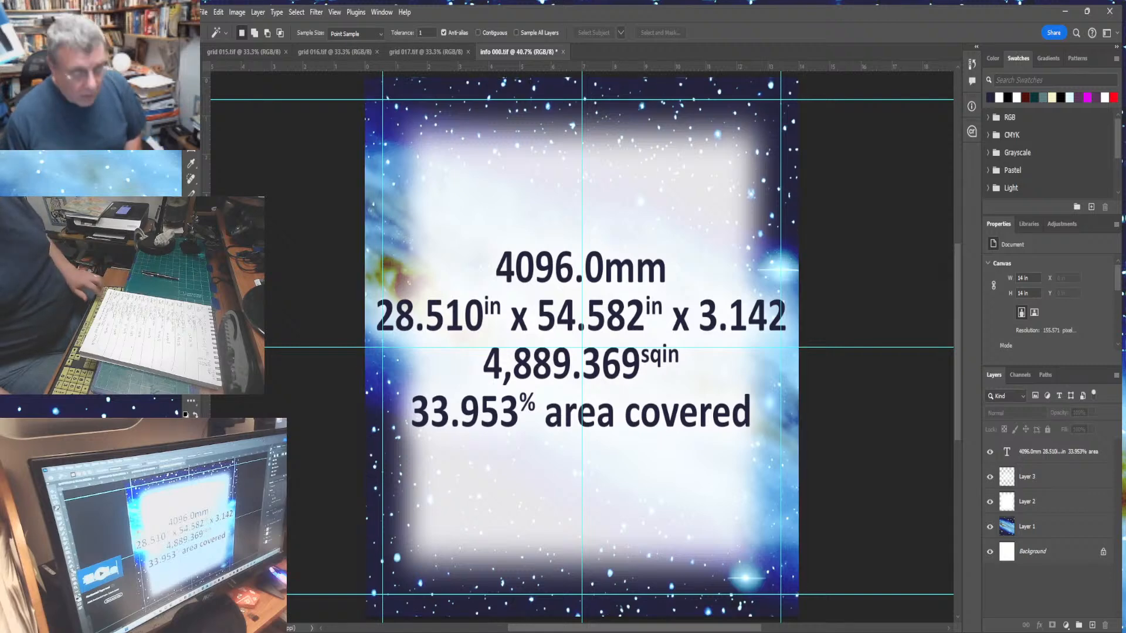
key(t)
click(1037, 456)
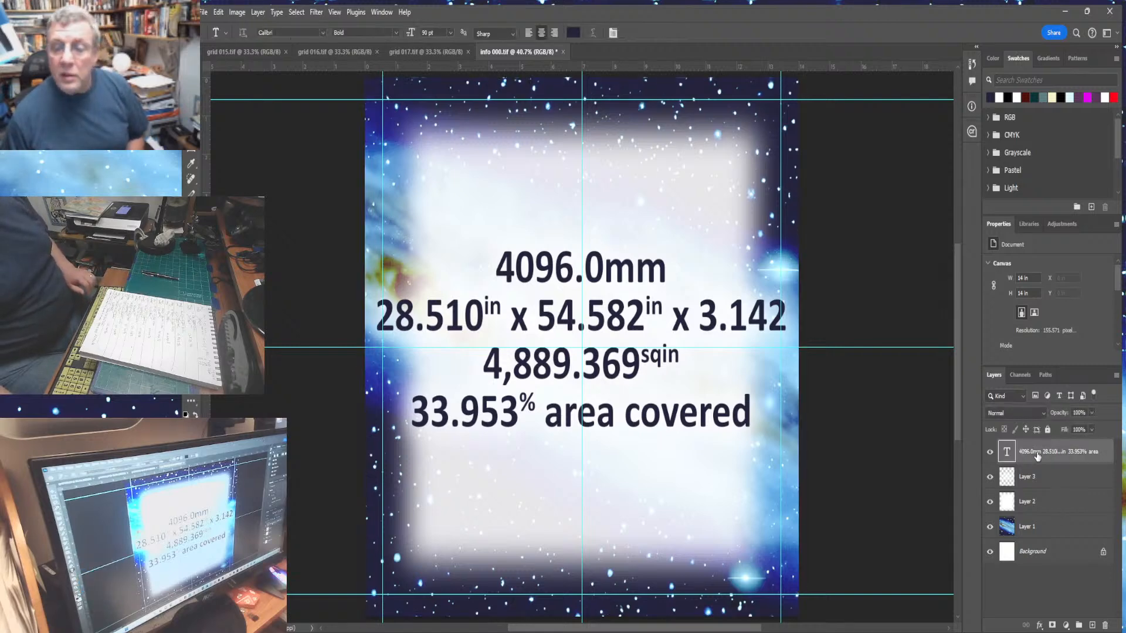
click(494, 269)
drag(495, 269, 570, 279)
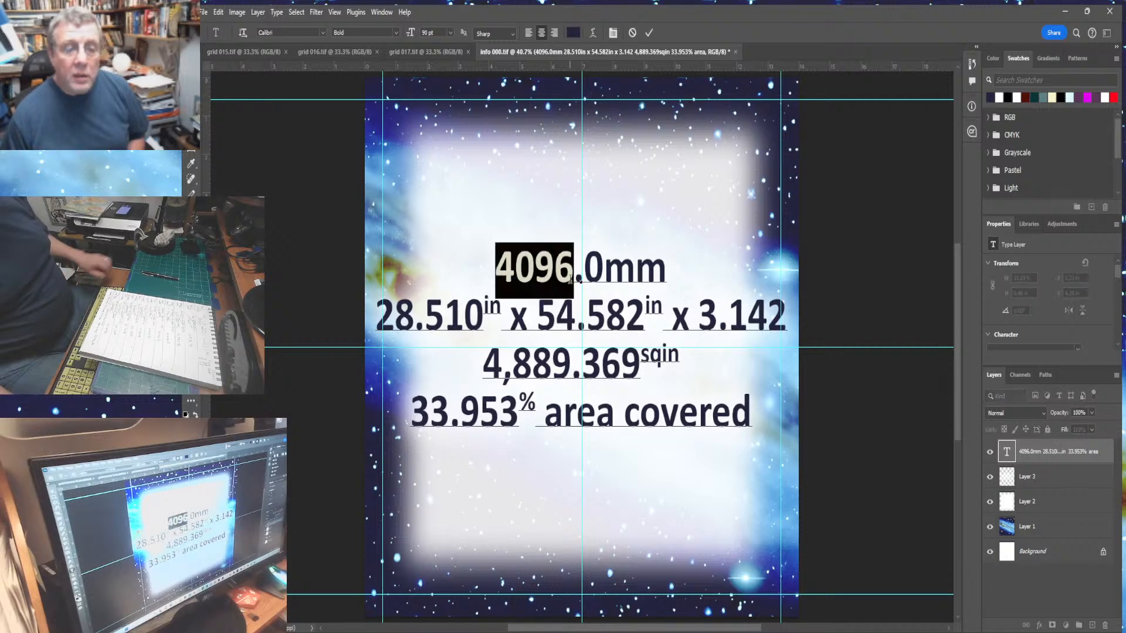
text(2192)
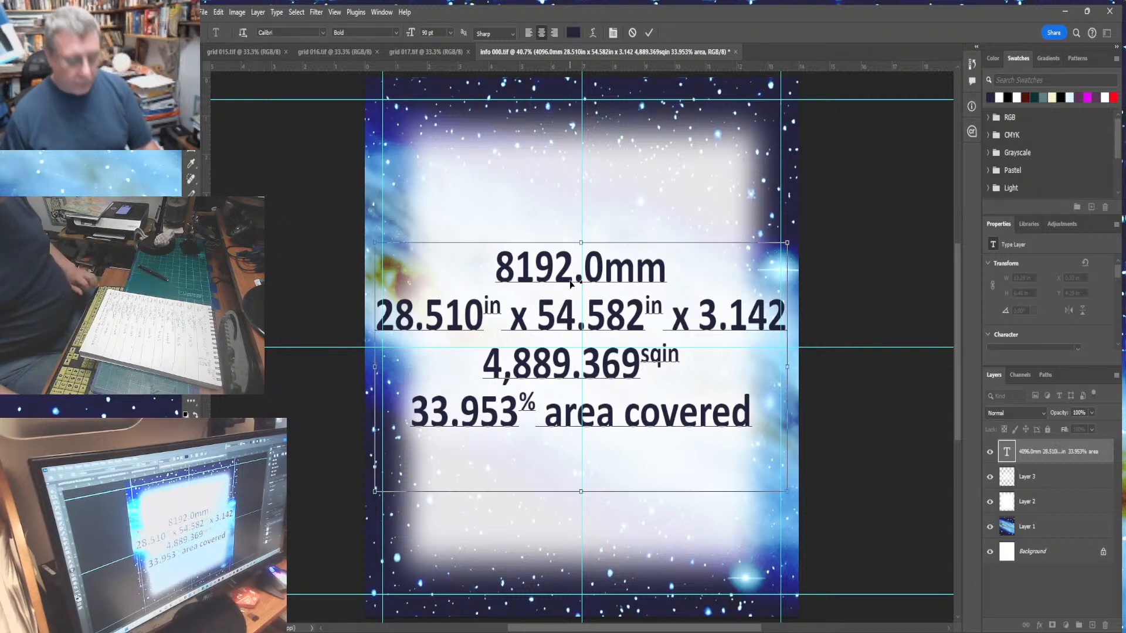
key(ctrl+a)
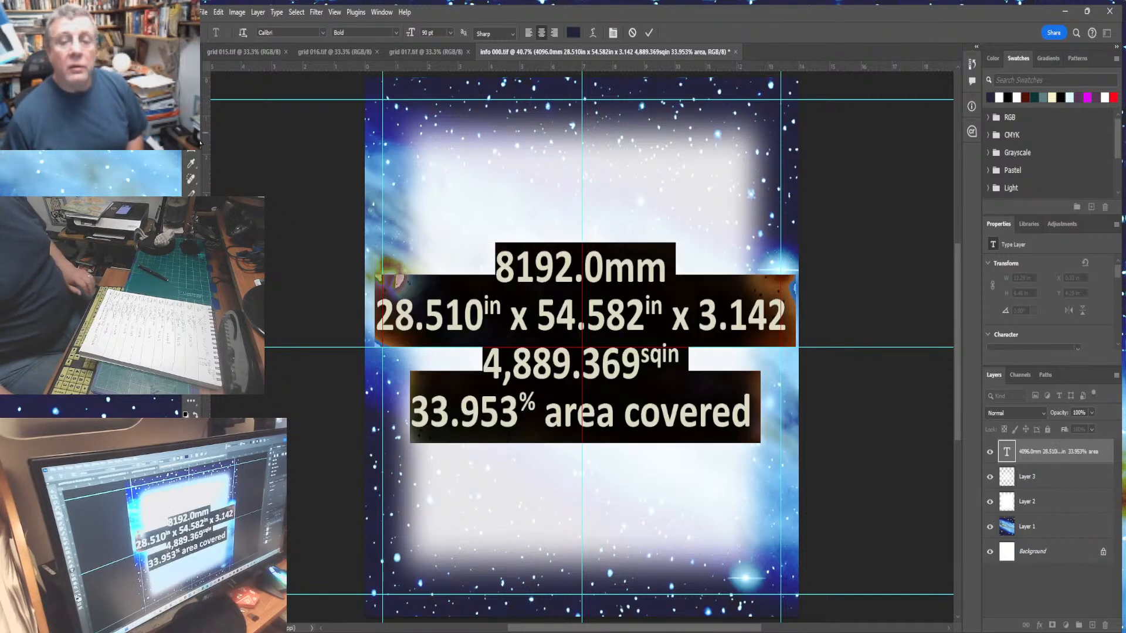
click(191, 118)
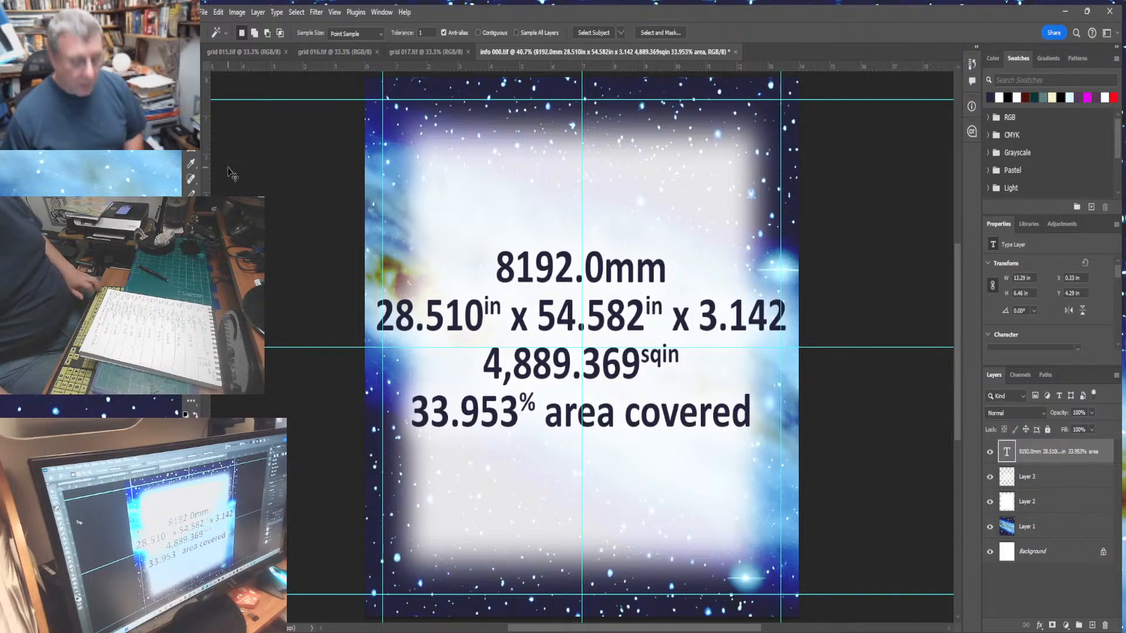
- Select the entire updated info panel, flatten it, and copy it
key(ctrl+a)
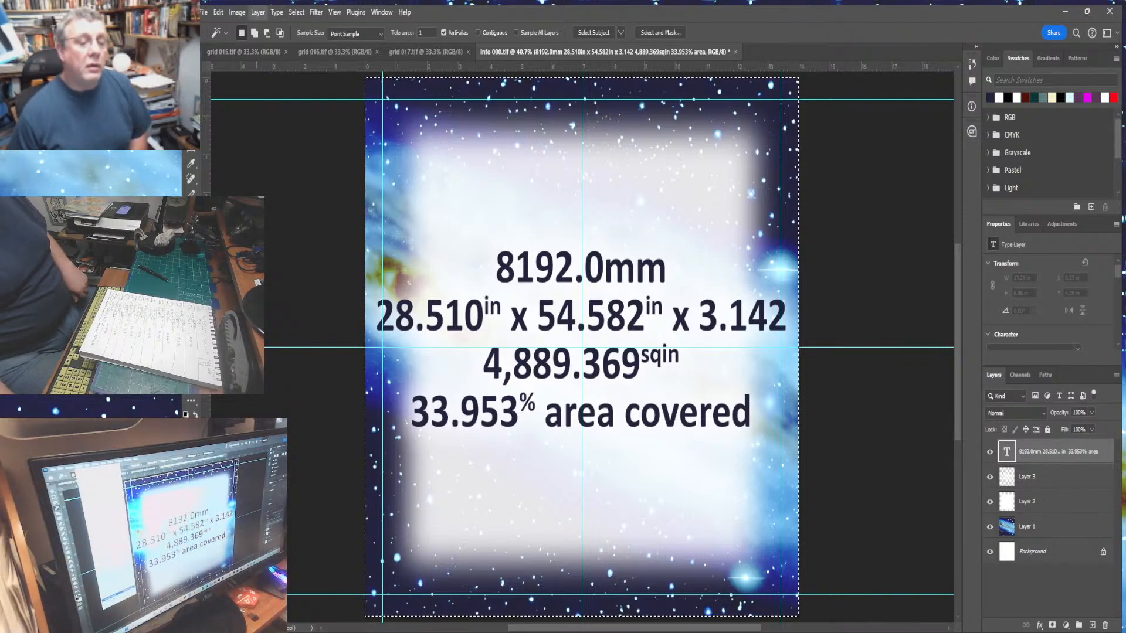
click(279, 495)
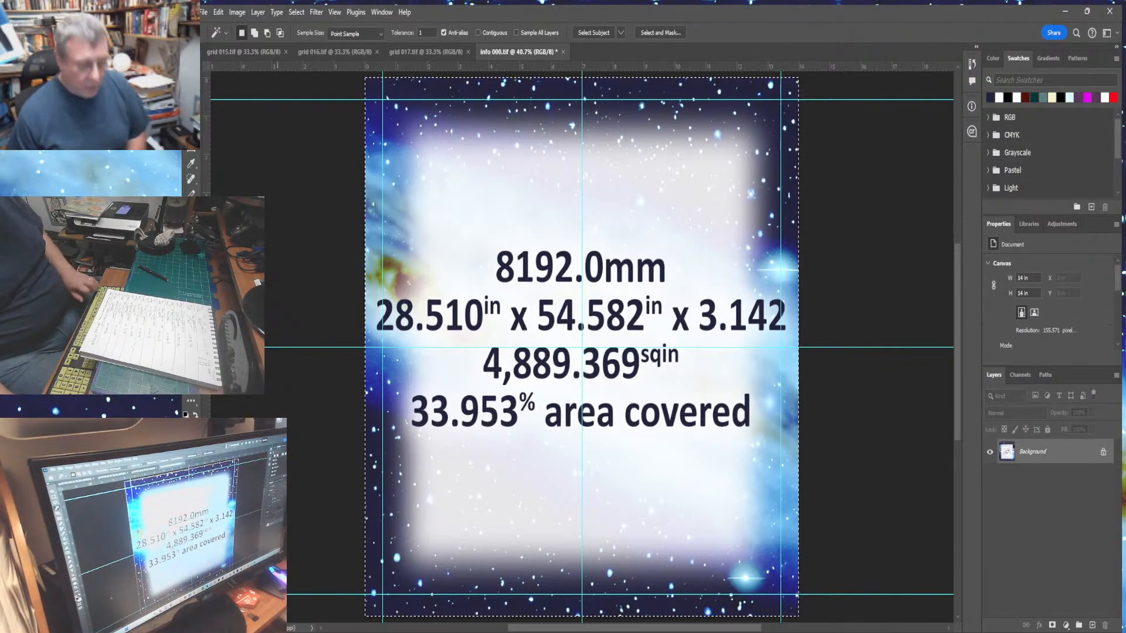
click(220, 12)
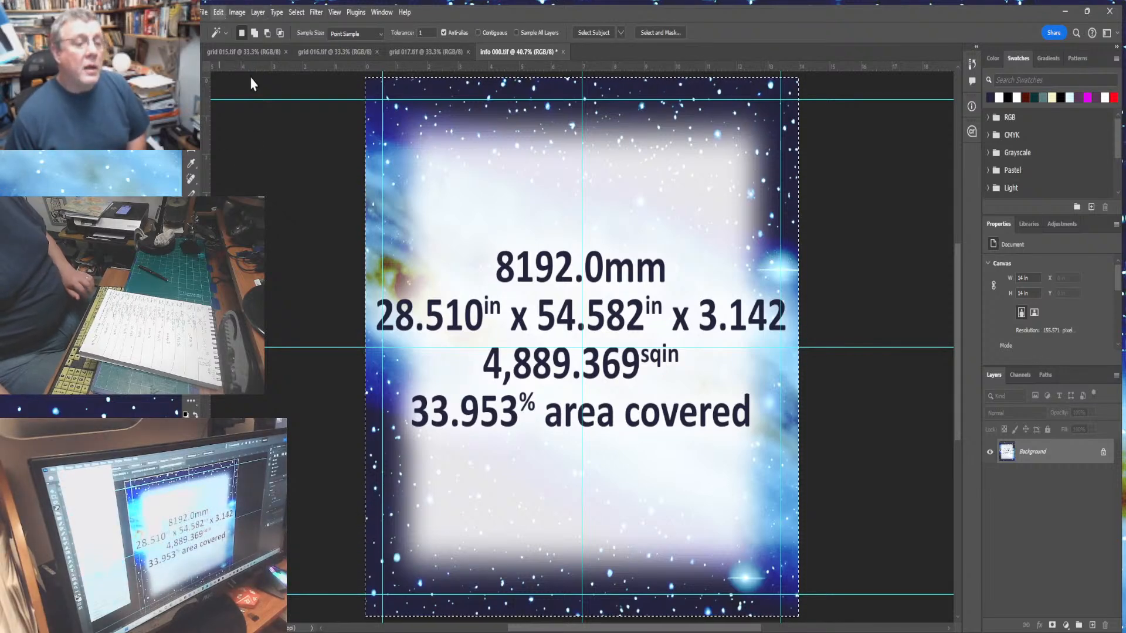
click(217, 25)
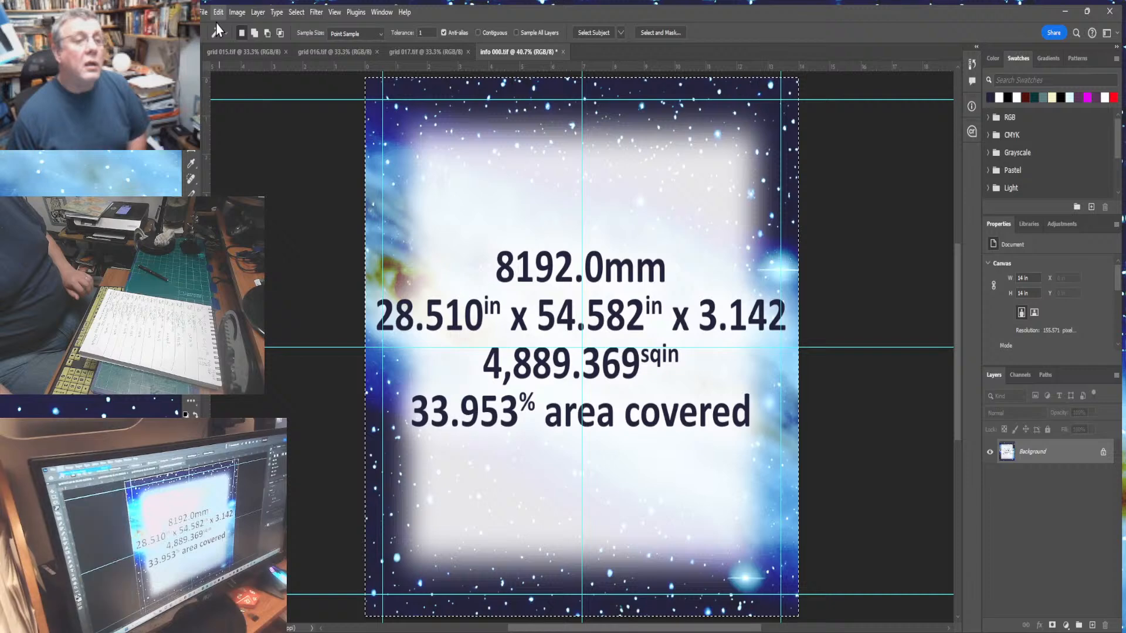
- Extend grid 015's canvas to 240 in tall with the new space added above the grid
click(243, 51)
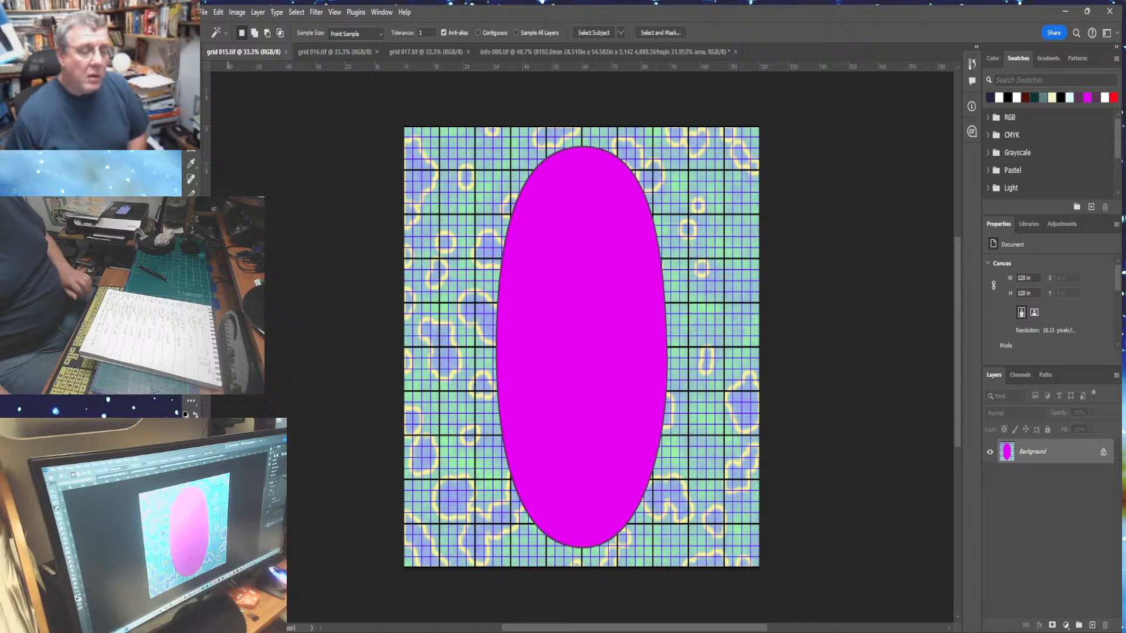
key(ctrl+minus)
key(ctrl+minus)
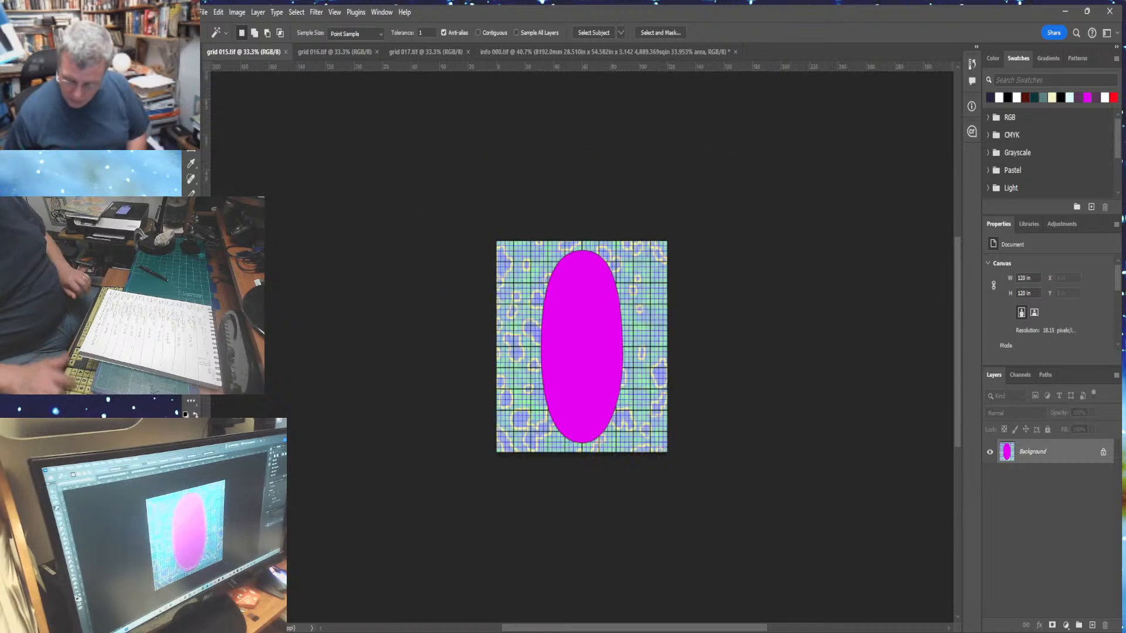
click(235, 13)
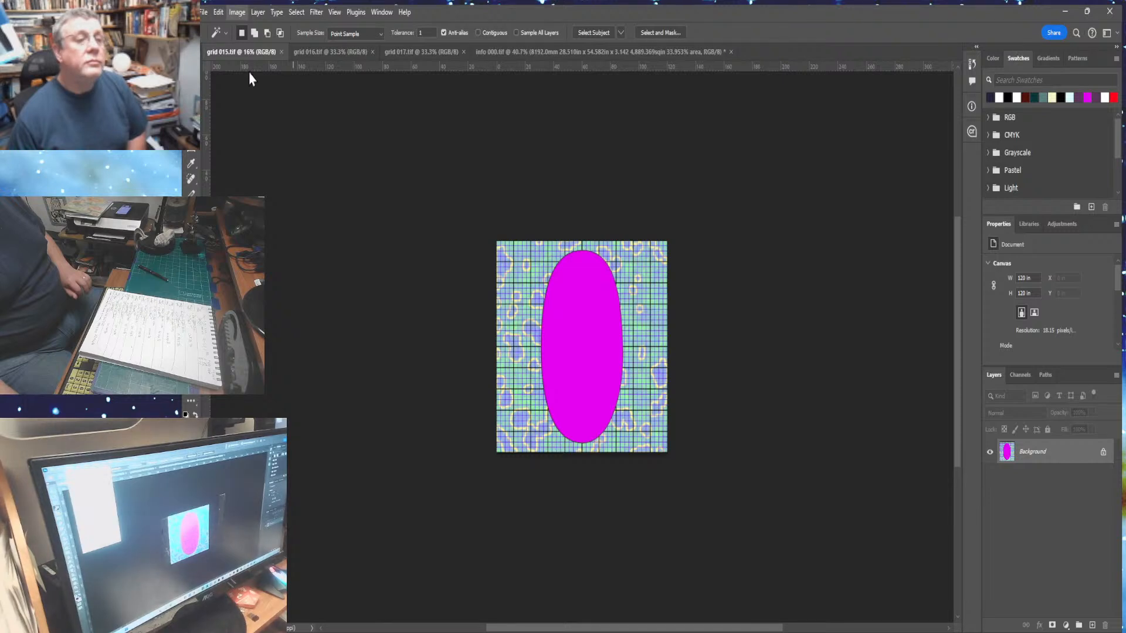
click(255, 115)
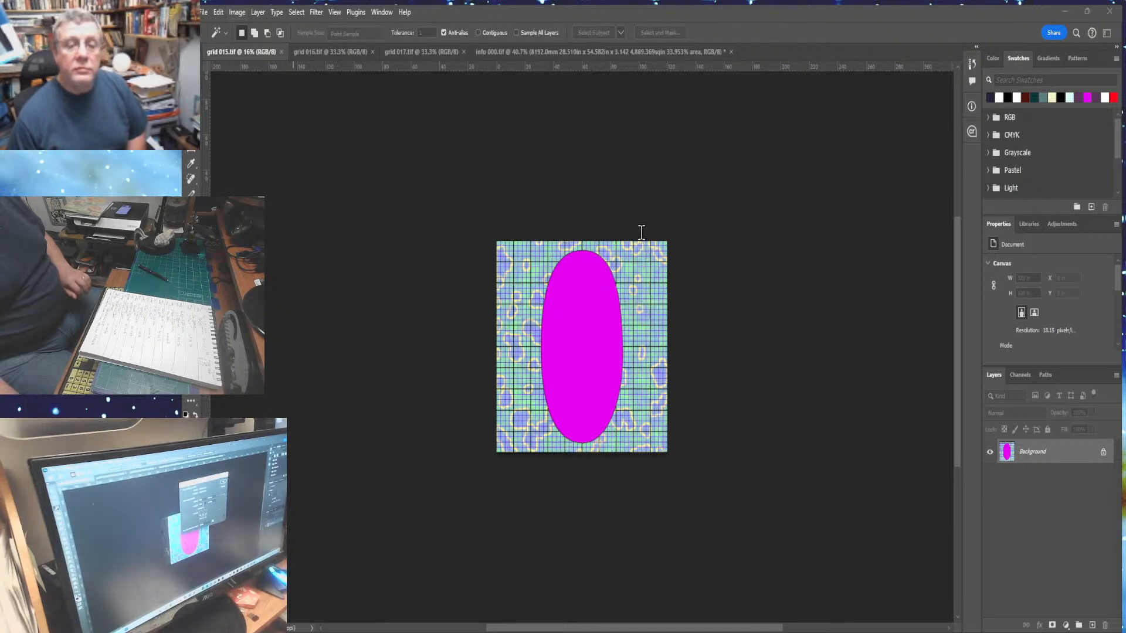
text(240)
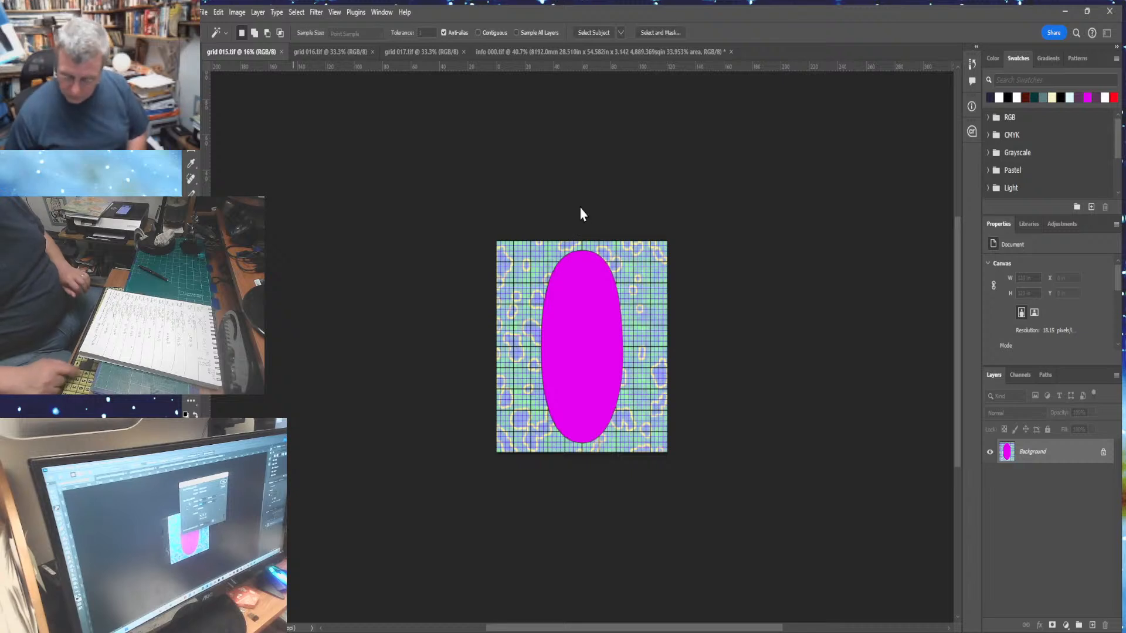
key(Return)
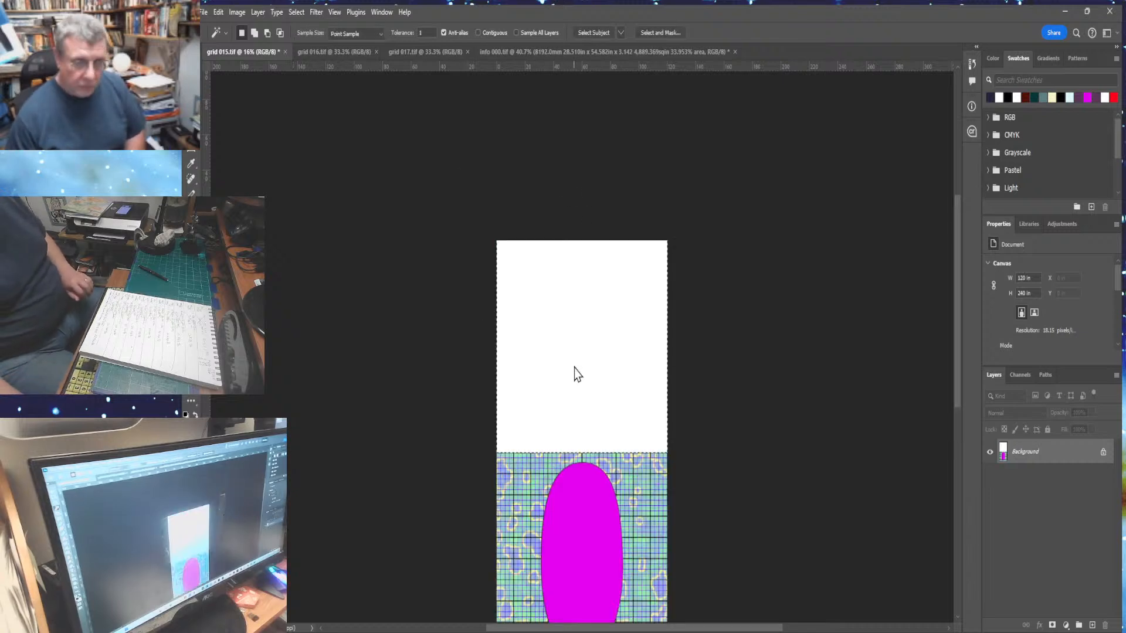
- Paste the info panel into grid 015's new upper space and merge it into the image
click(574, 370)
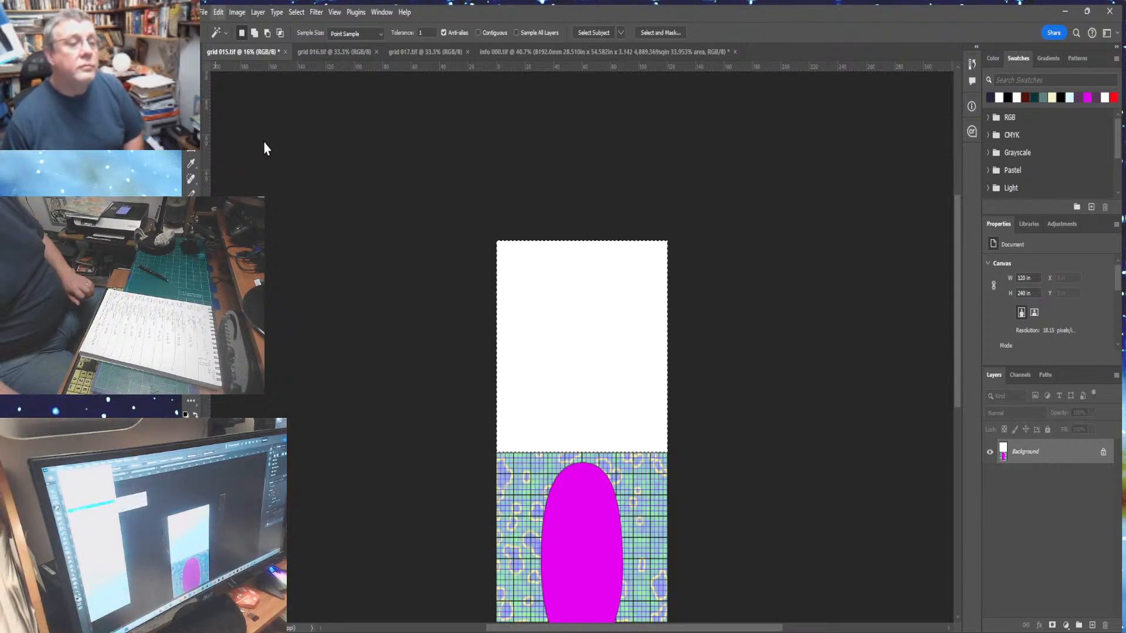
key(ctrl+alt+shift+v)
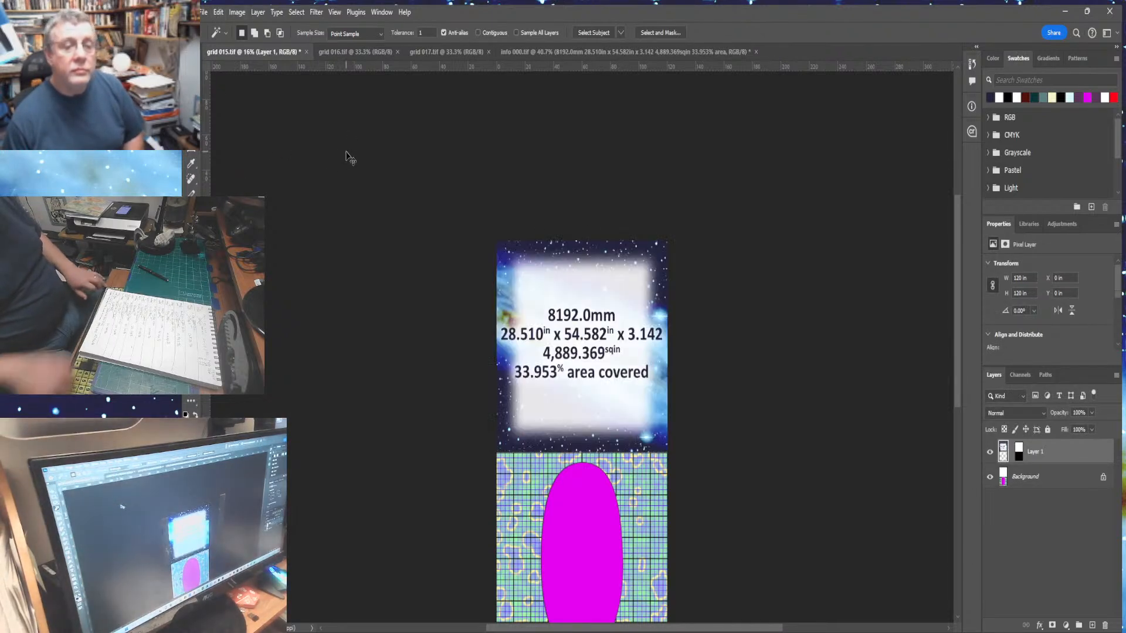
key(ctrl+0)
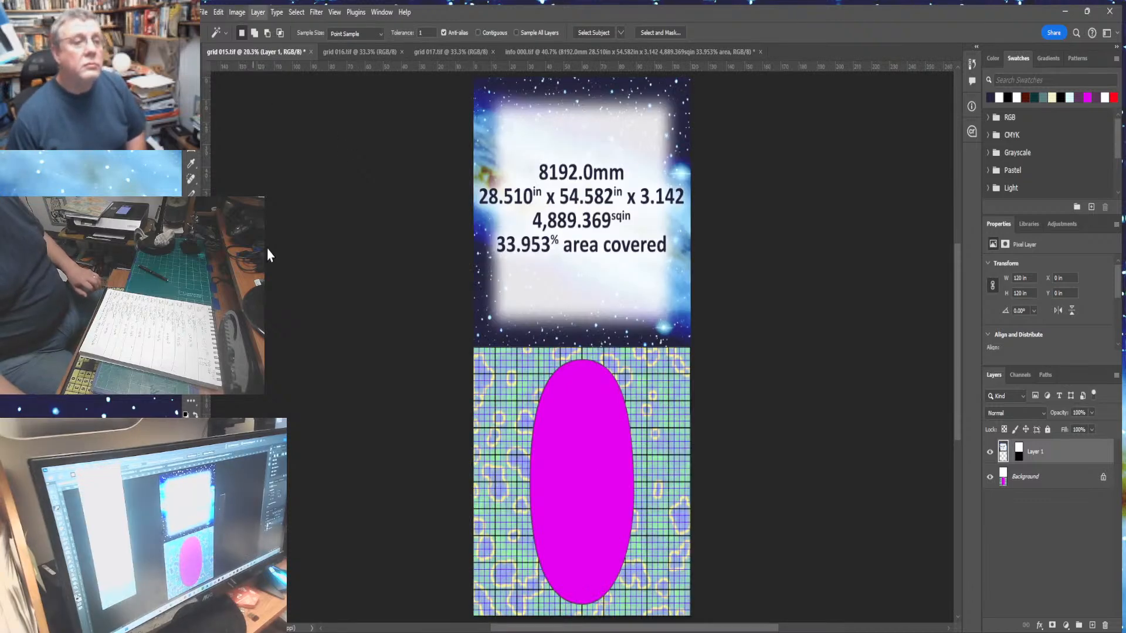
key(ctrl+e)
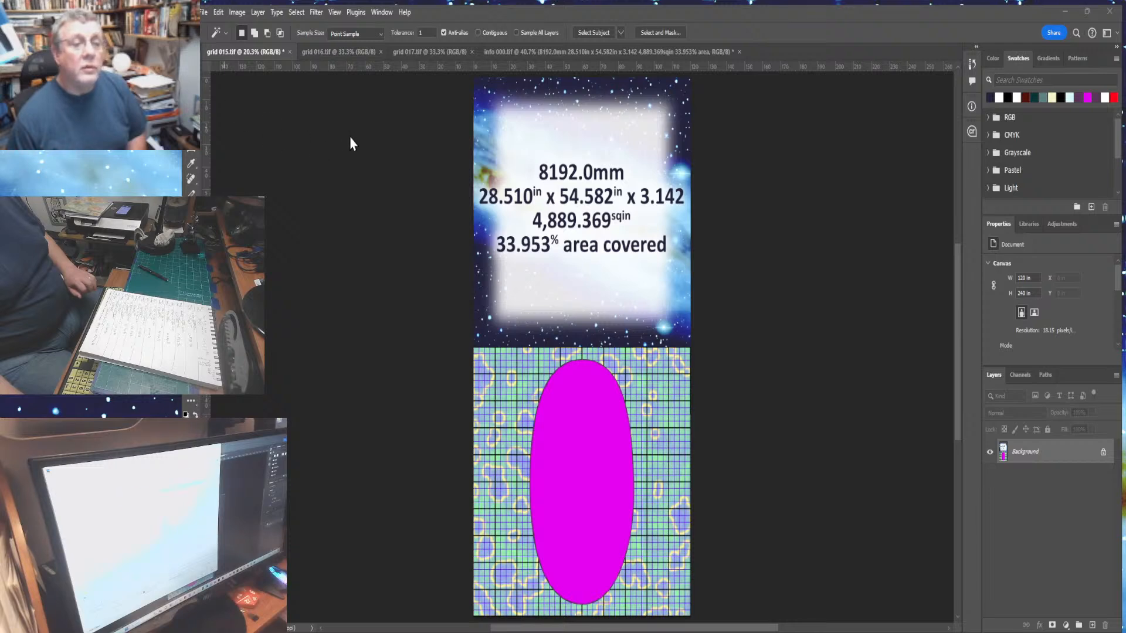
- Save the combined image as grid 015 final.tif and close its document
click(621, 572)
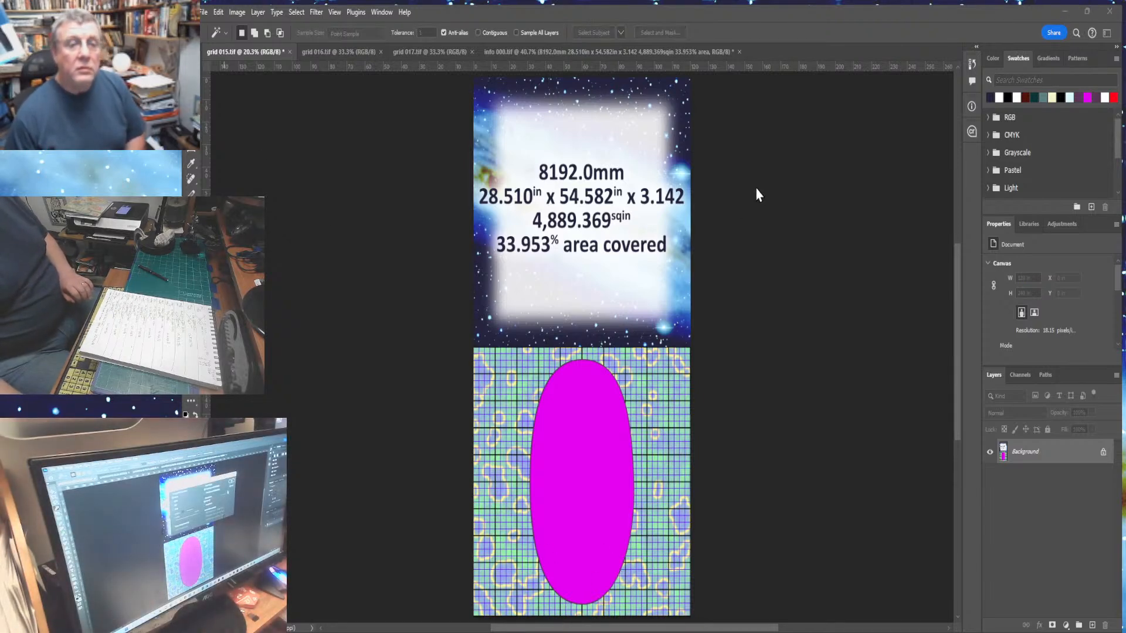
click(769, 165)
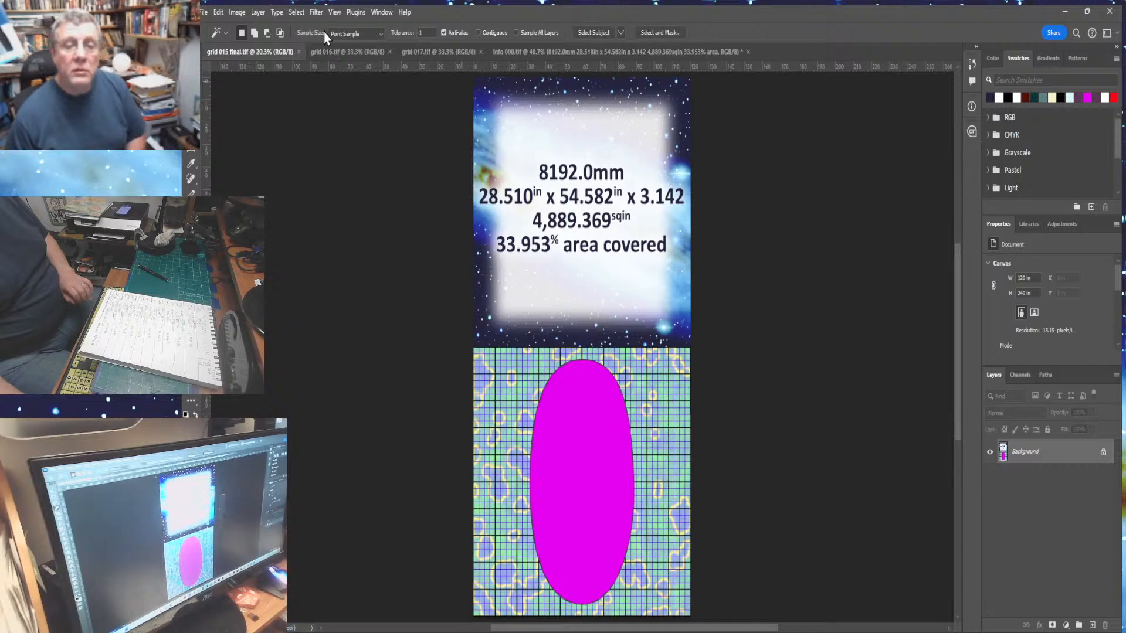
click(299, 52)
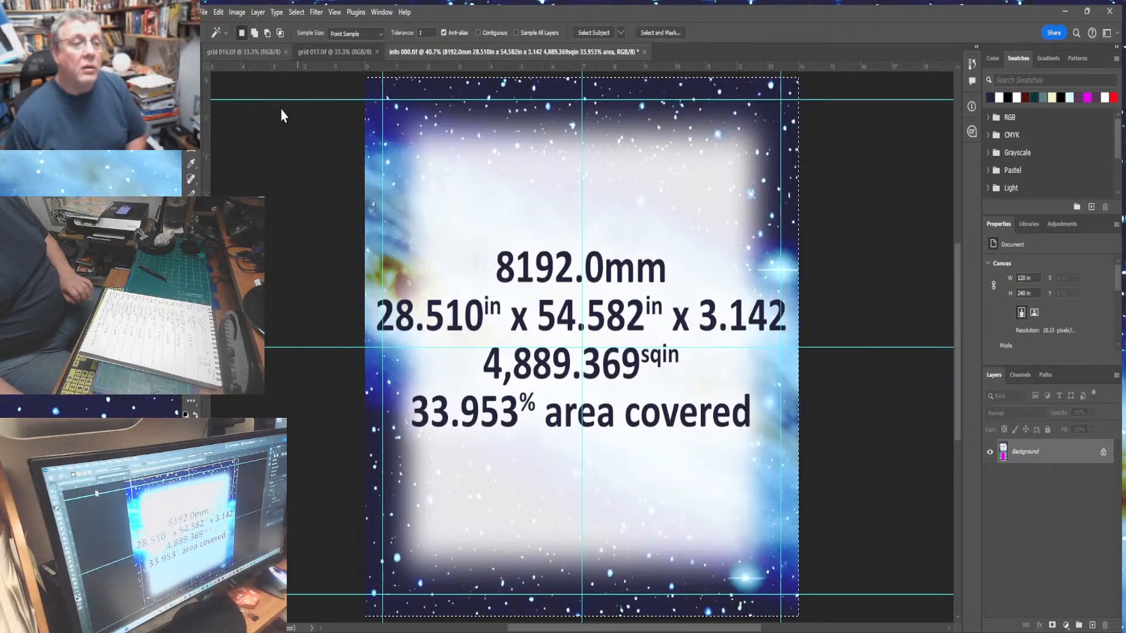
- Change the info panel's diameter figure to 16389.0mm
key(ctrl+d)
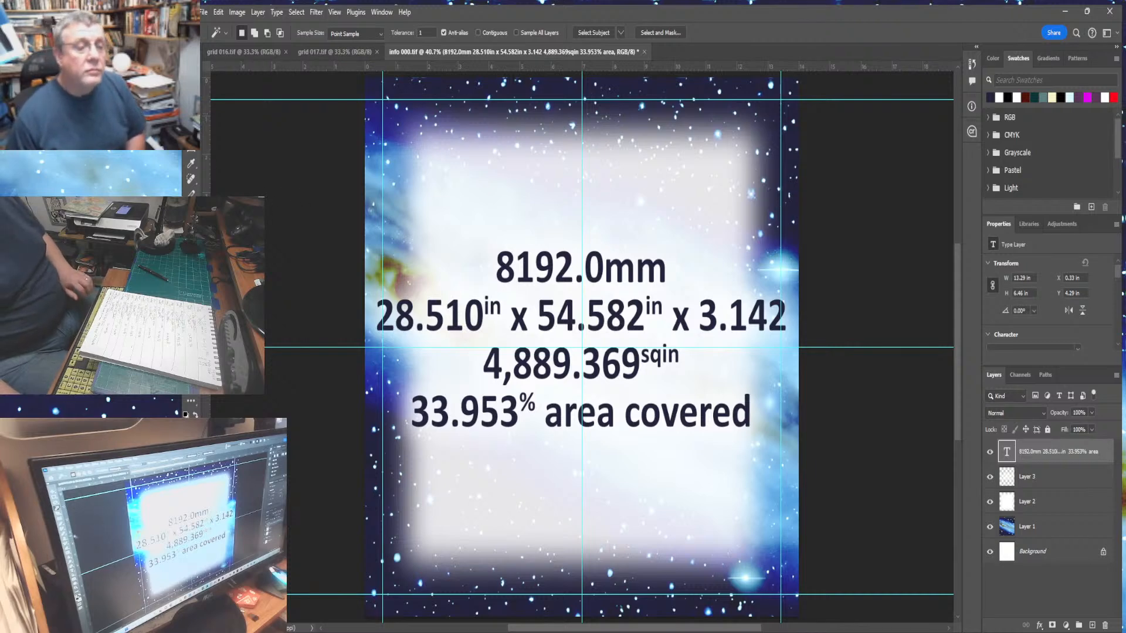
key(t)
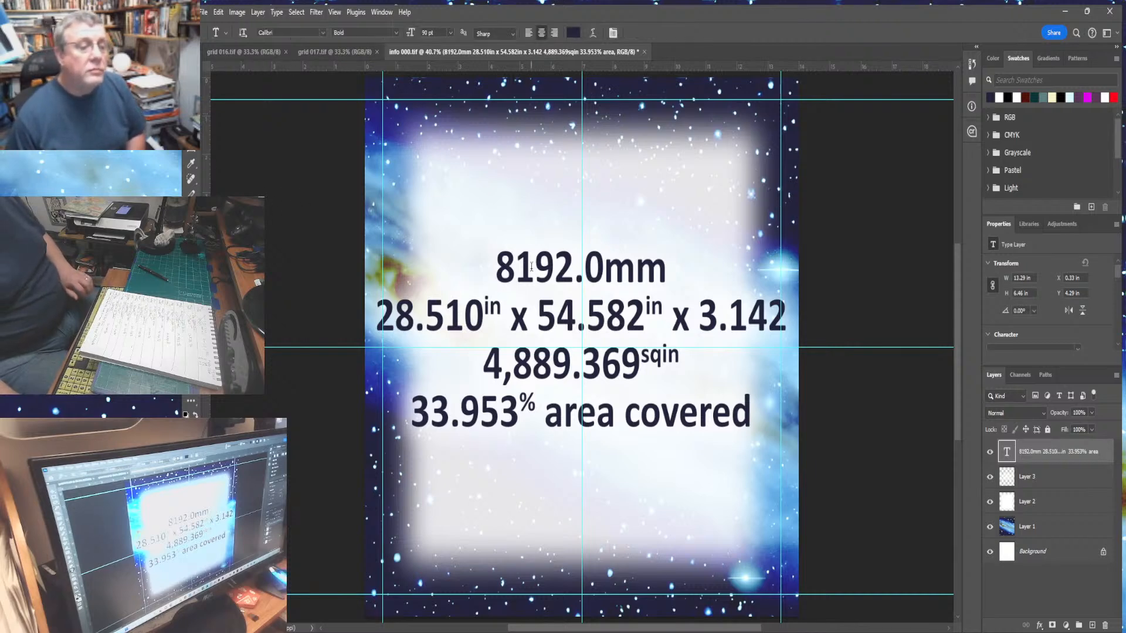
drag(504, 271, 572, 270)
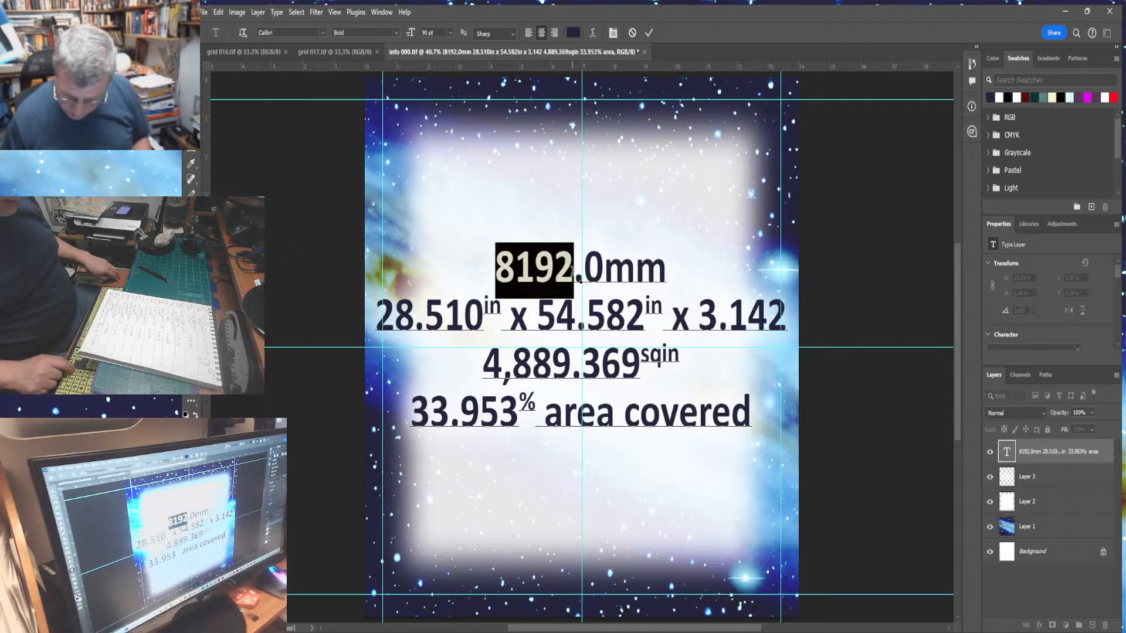
text(16)
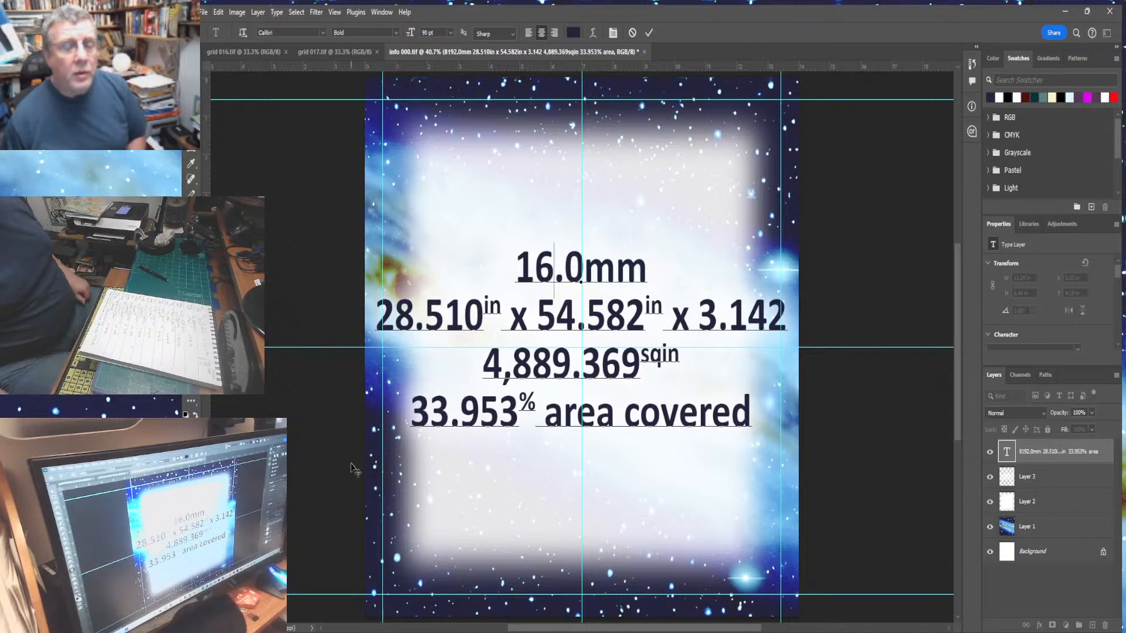
text(,)
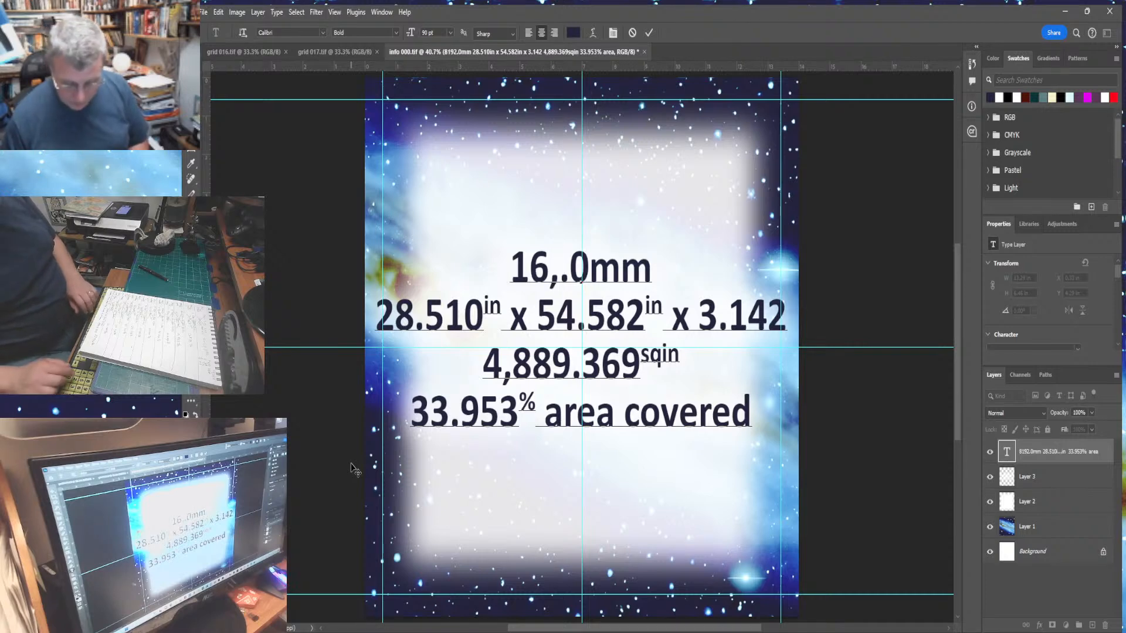
text(389)
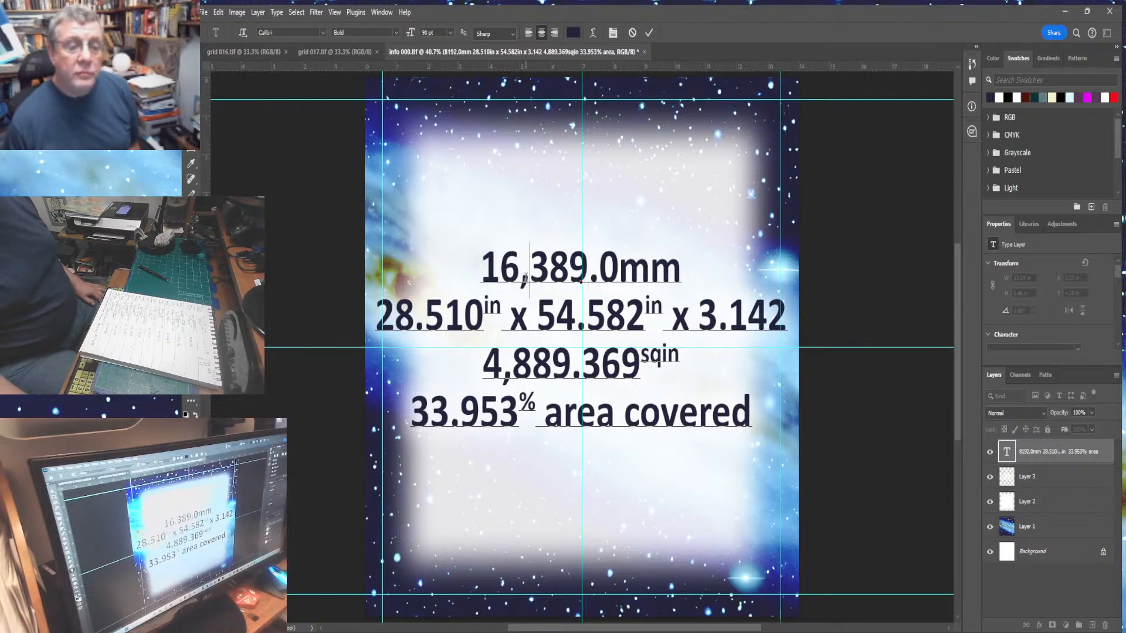
drag(526, 277, 515, 277)
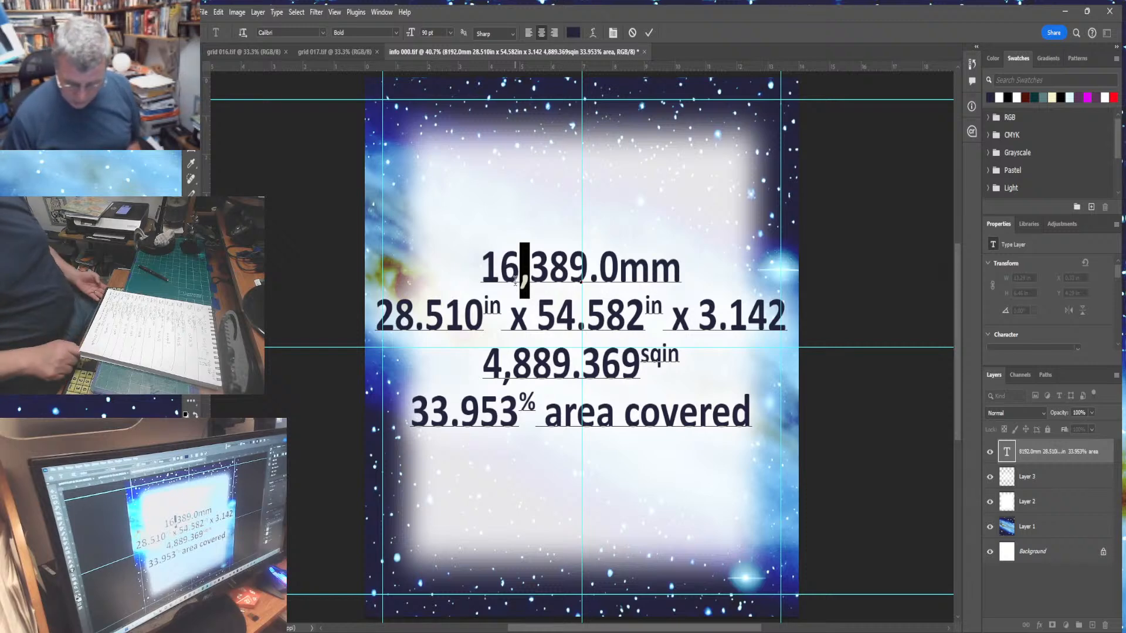
key(BackSpace)
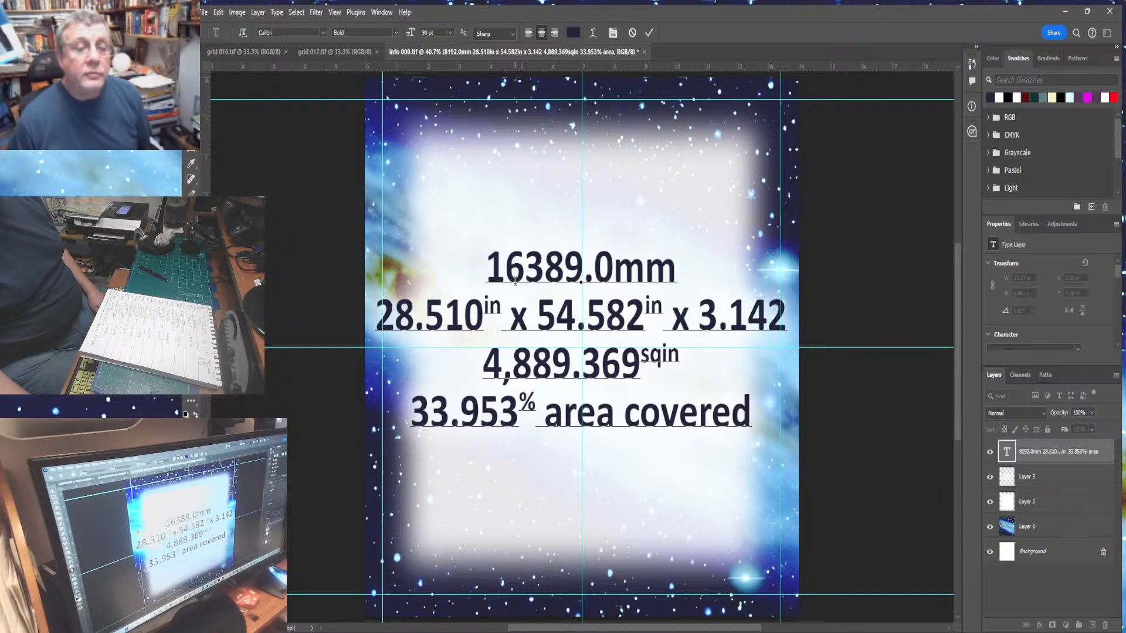
click(200, 122)
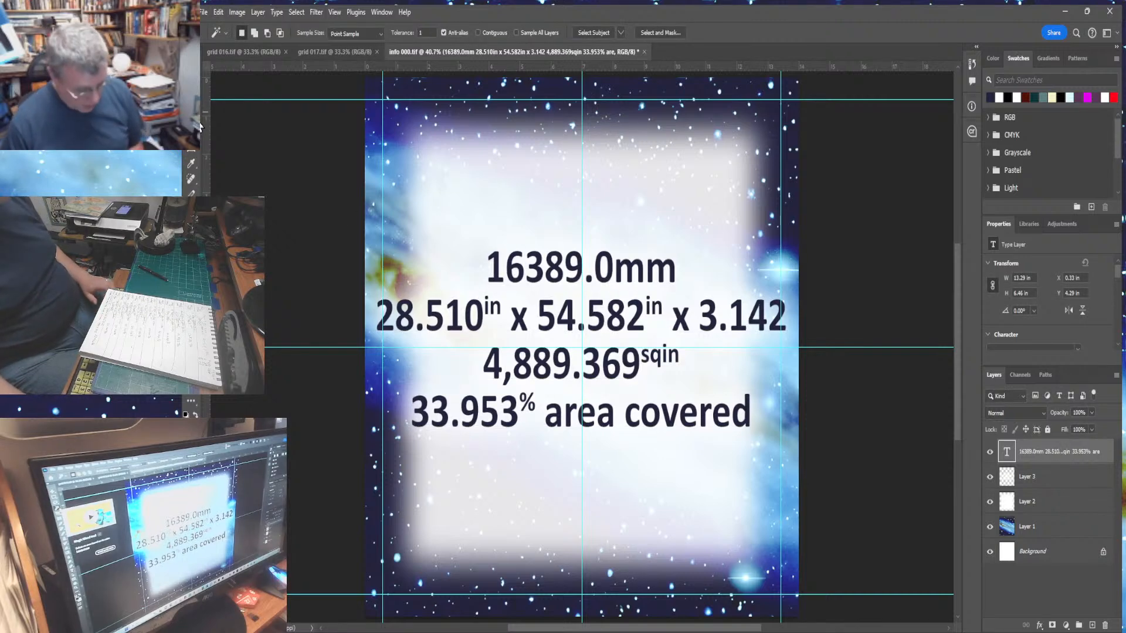
- Select the entire info panel and flatten its layers into one
key(ctrl+a)
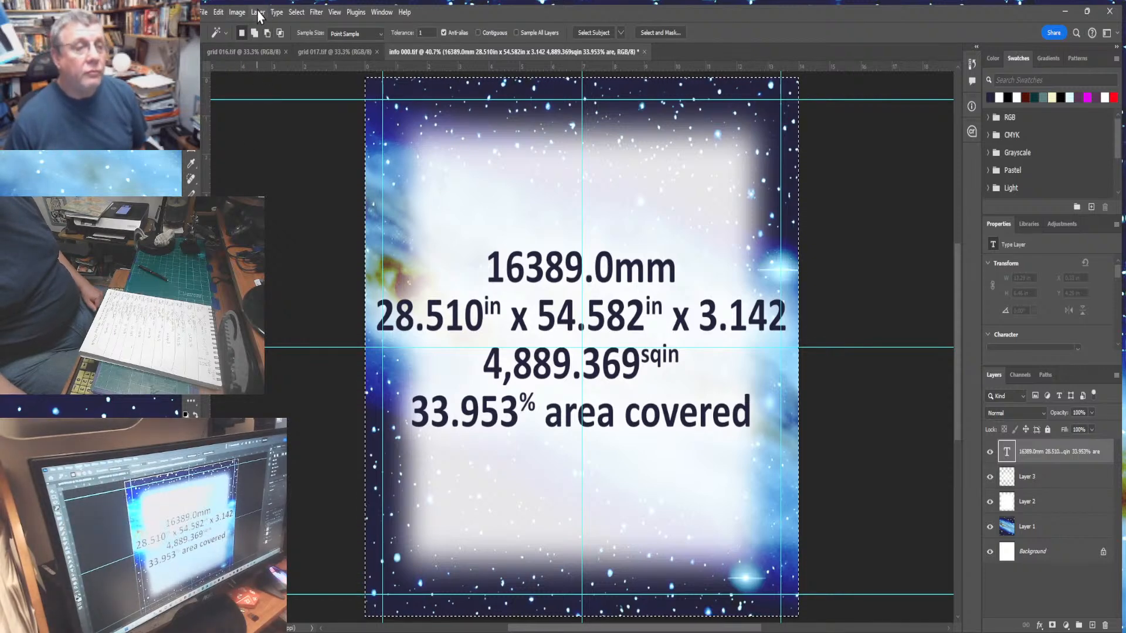
click(258, 12)
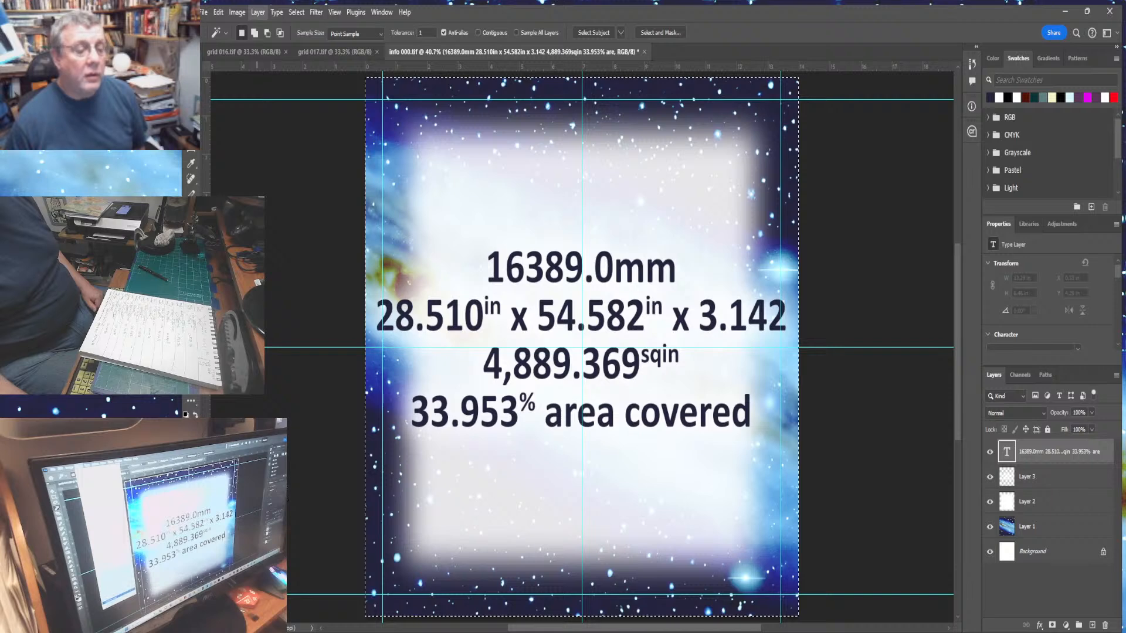
click(282, 497)
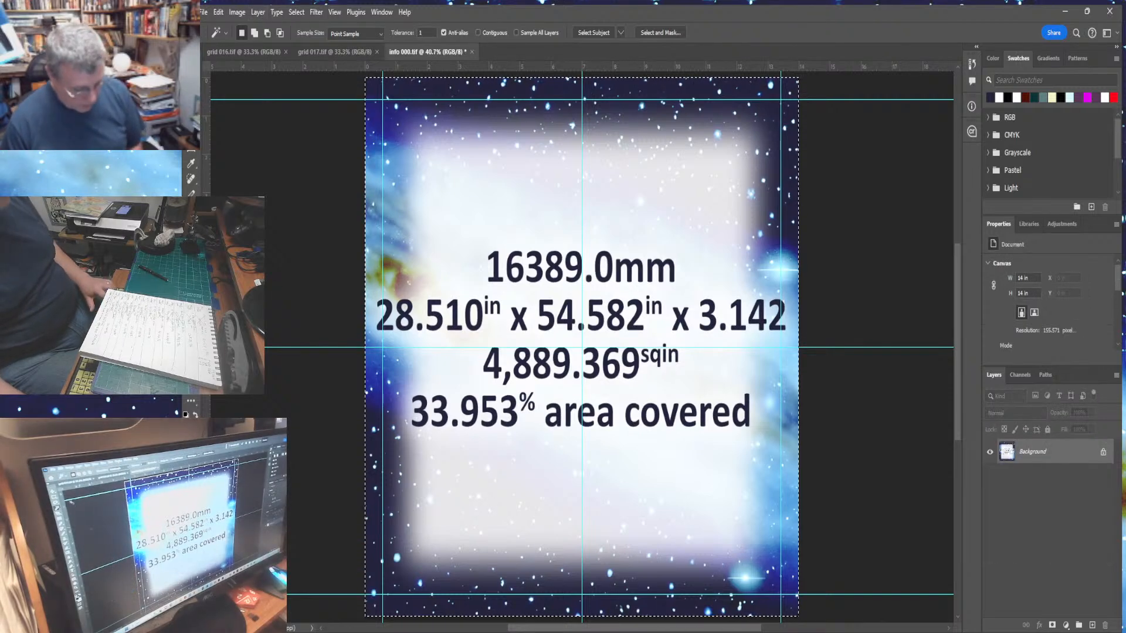
- Copy the flattened info panel and undo the flattening
click(218, 12)
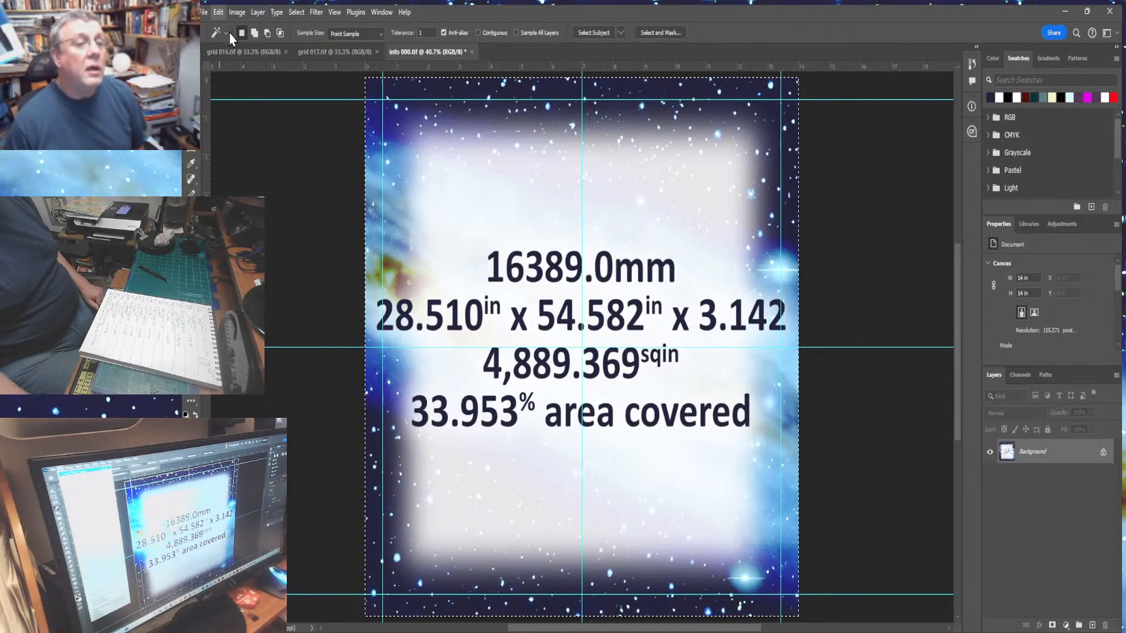
click(232, 96)
key(ctrl+z)
- Extend grid 016's canvas upward to 240 inches tall
click(231, 54)
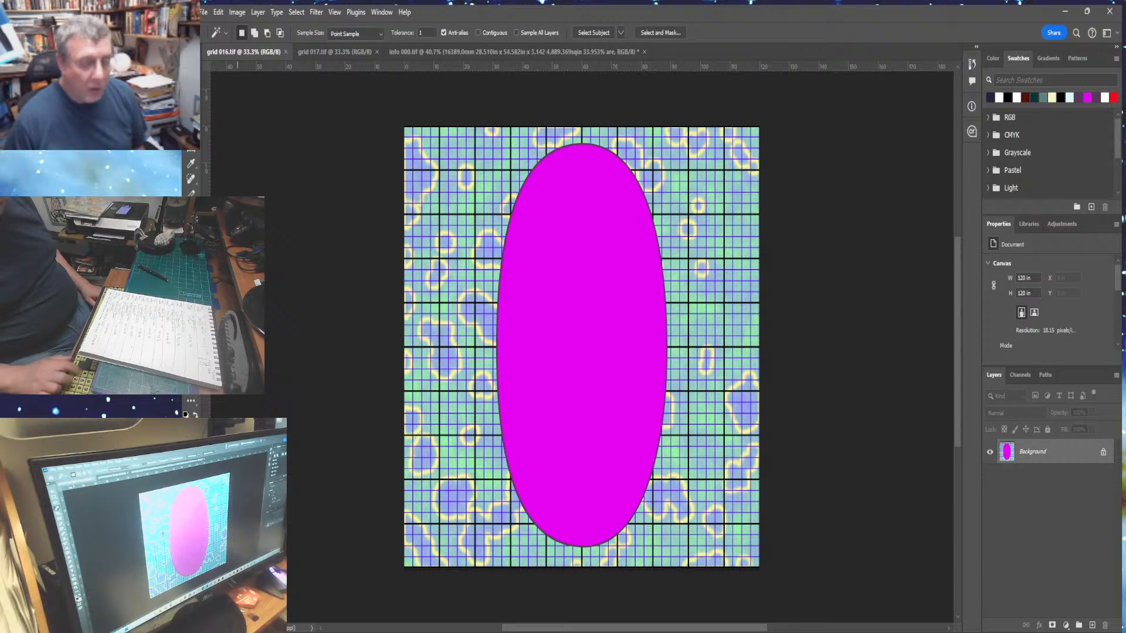
key(ctrl+minus)
key(ctrl+minus)
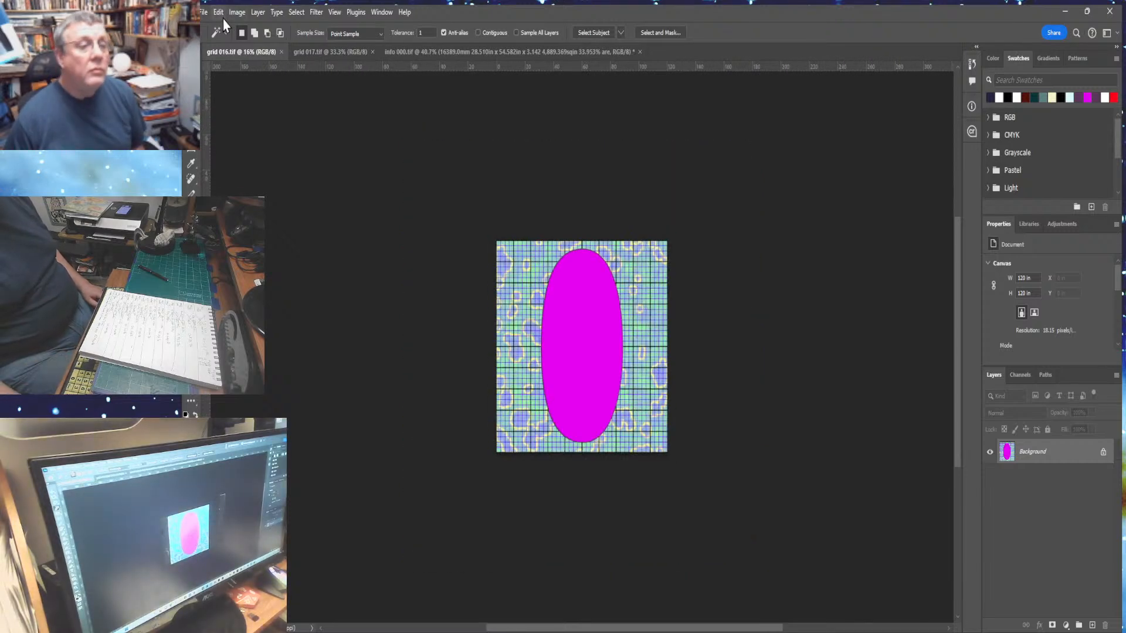
click(233, 13)
click(246, 122)
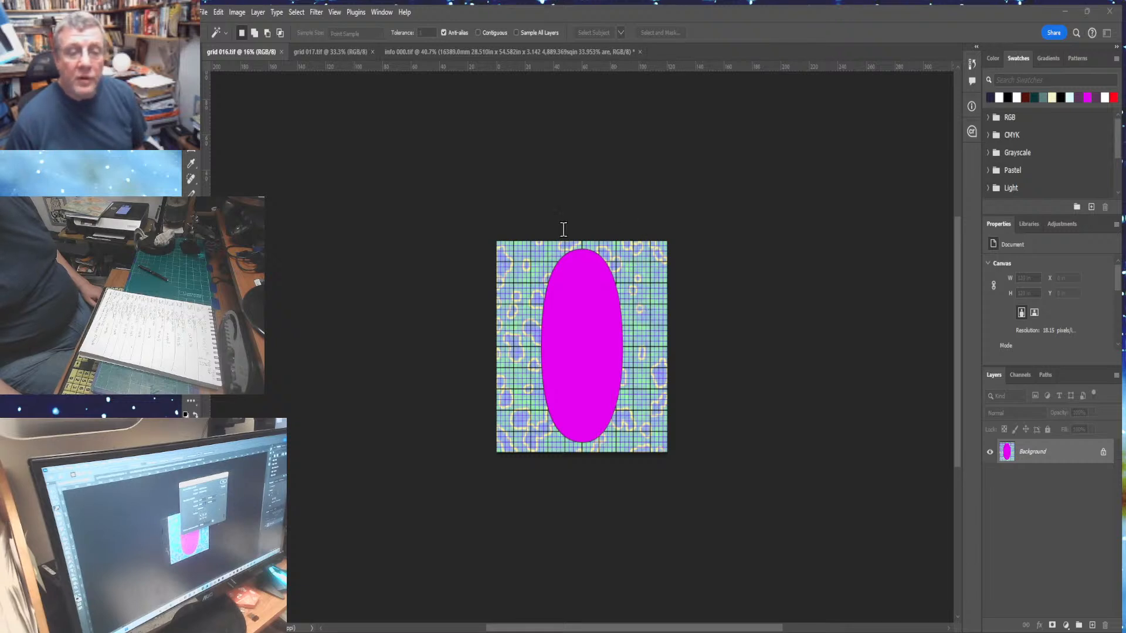
key(Return)
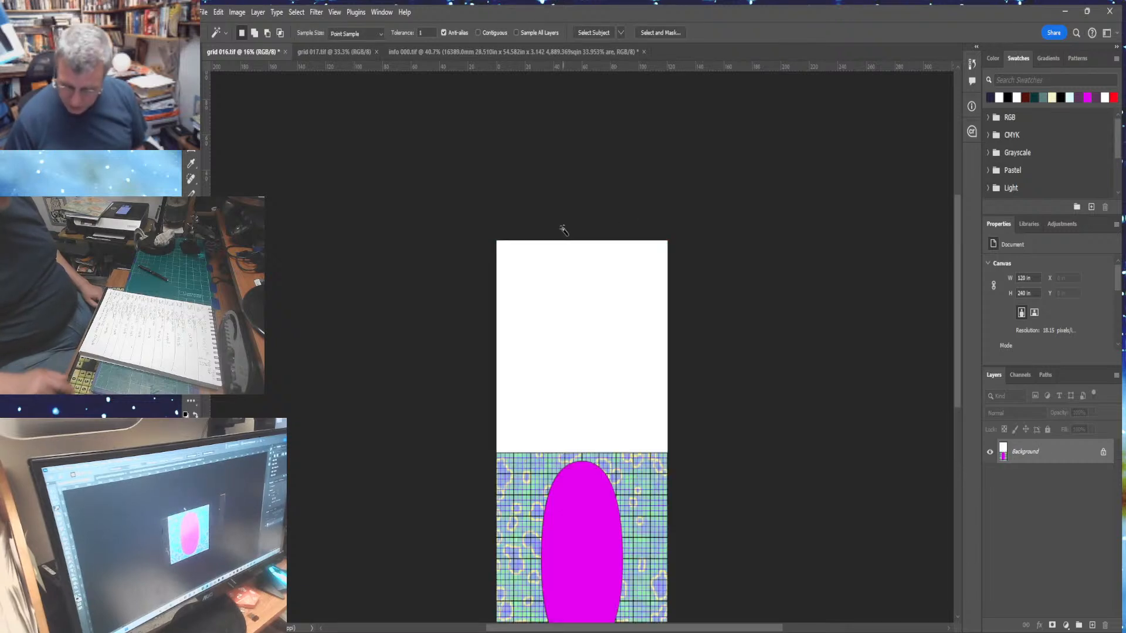
- Paste the info panel into grid 016's new upper space and merge it into the image
click(554, 359)
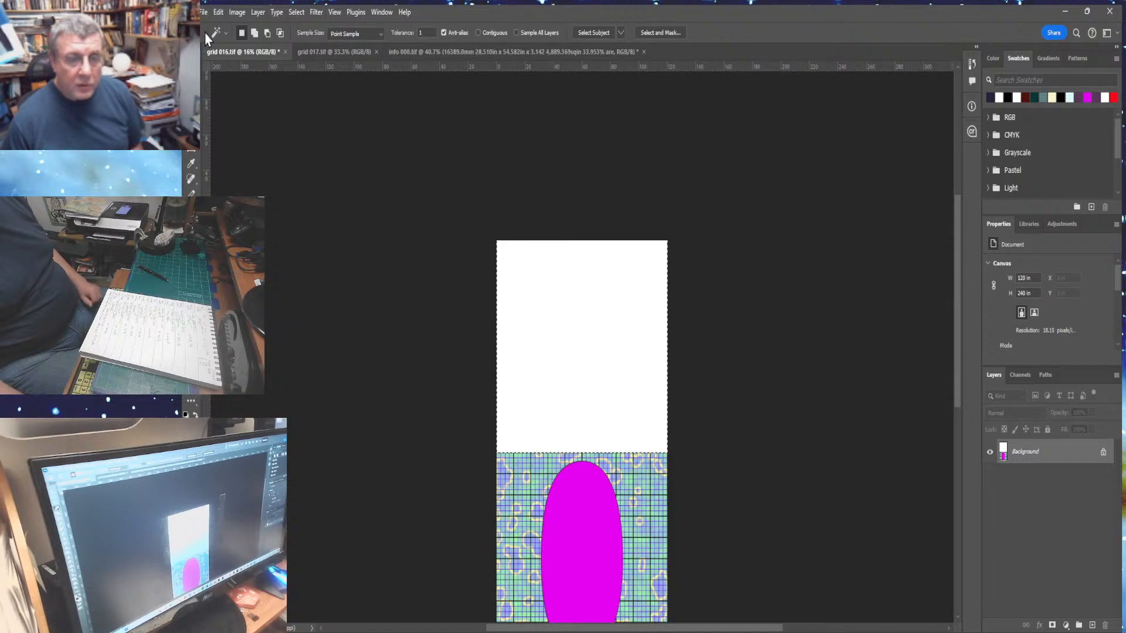
click(218, 13)
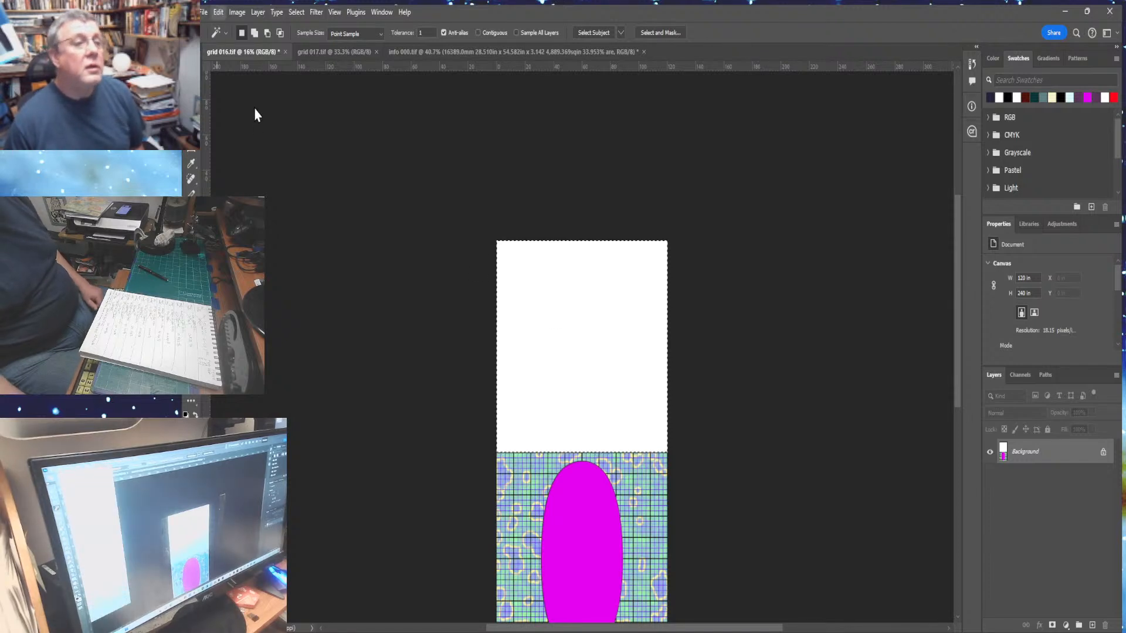
click(352, 158)
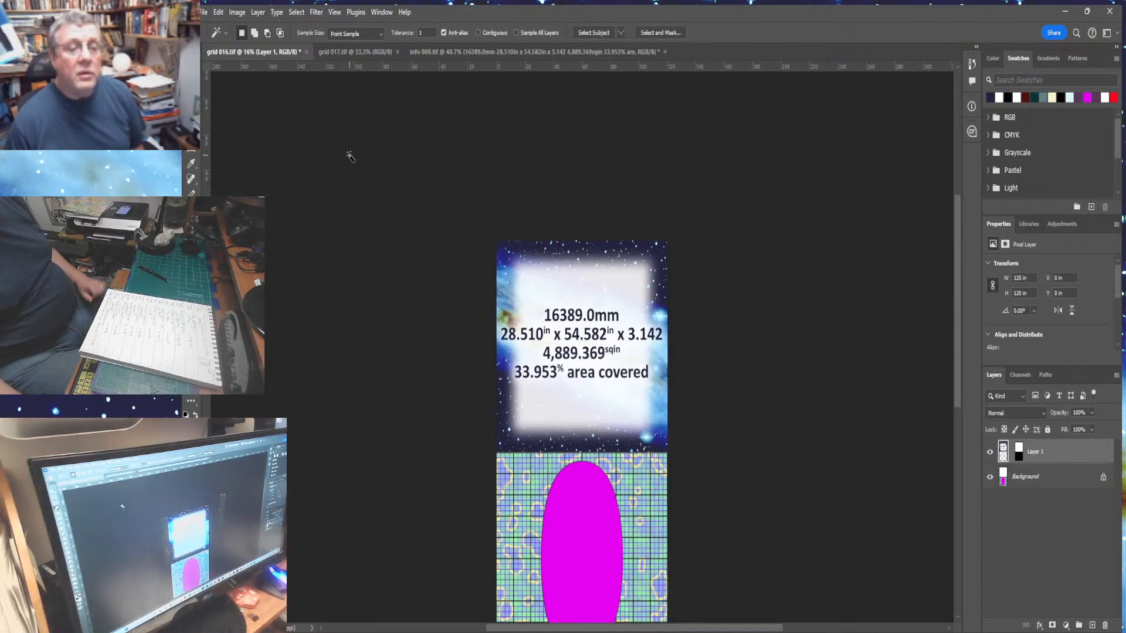
key(ctrl+0)
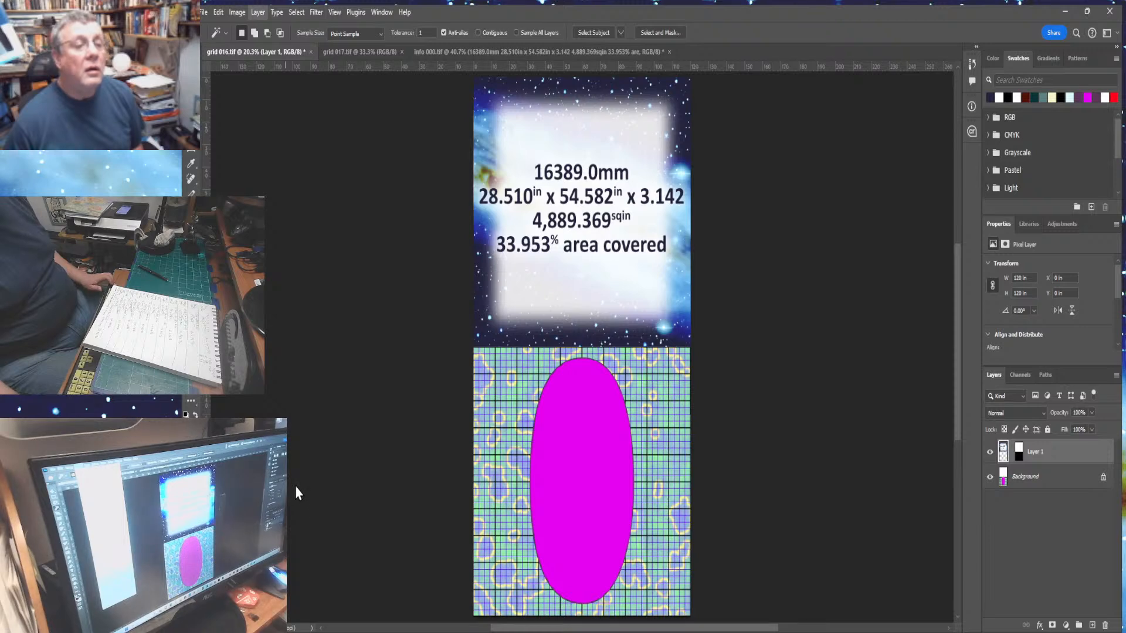
key(ctrl+e)
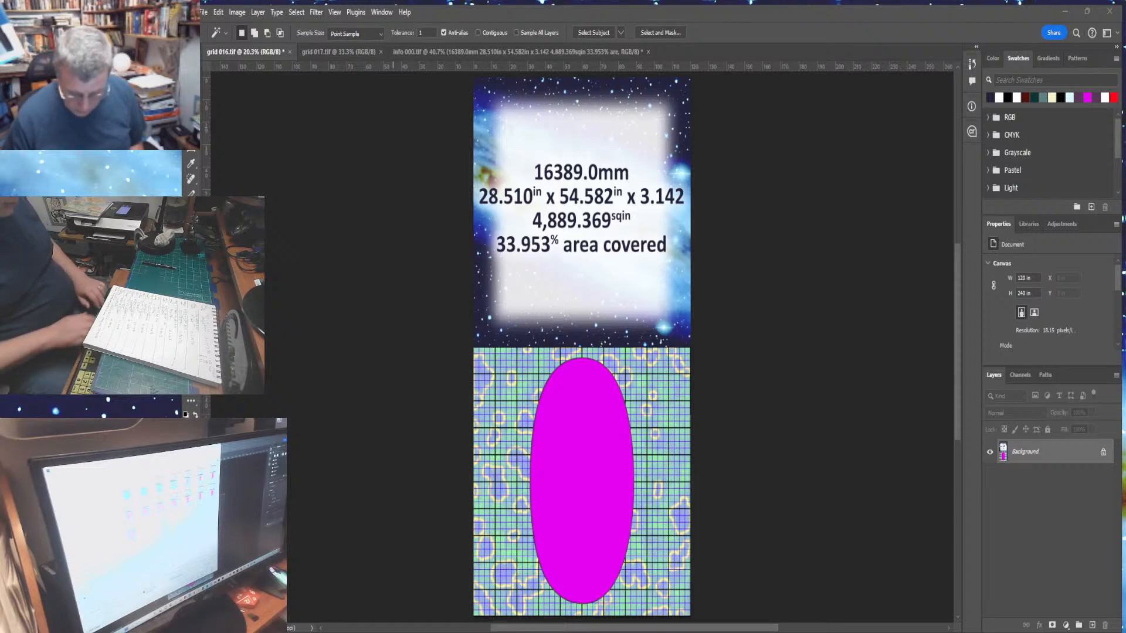
- Save the combined image as grid 016 final.tif and close its document
key(Return)
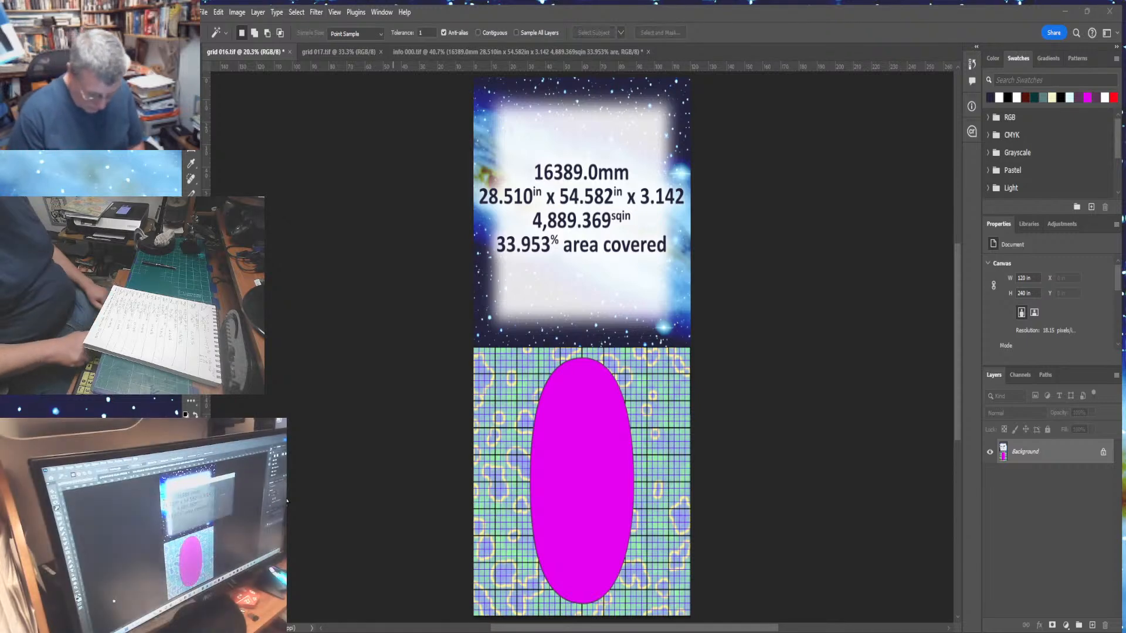
key(Return)
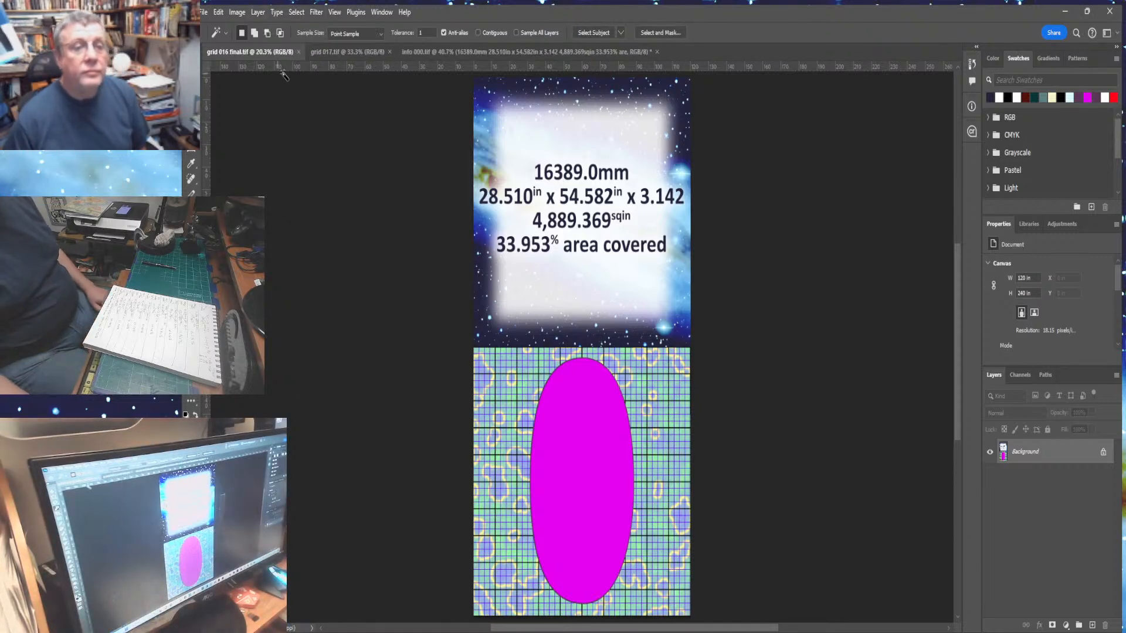
click(299, 52)
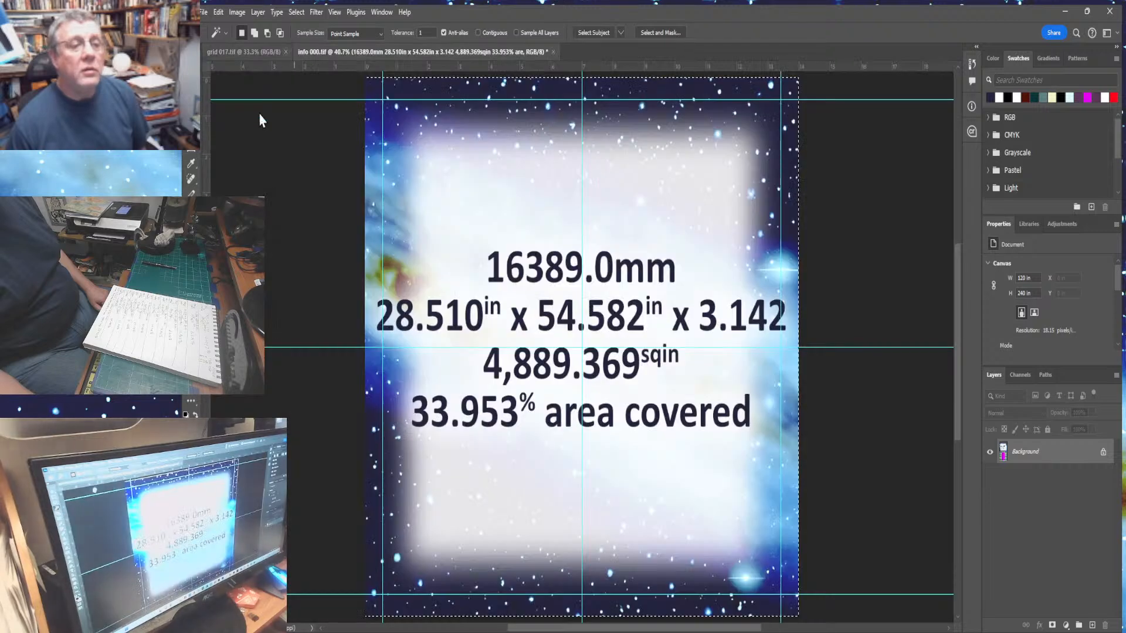
- Change the info panel's diameter figure to 32768.0mm
key(ctrl+d)
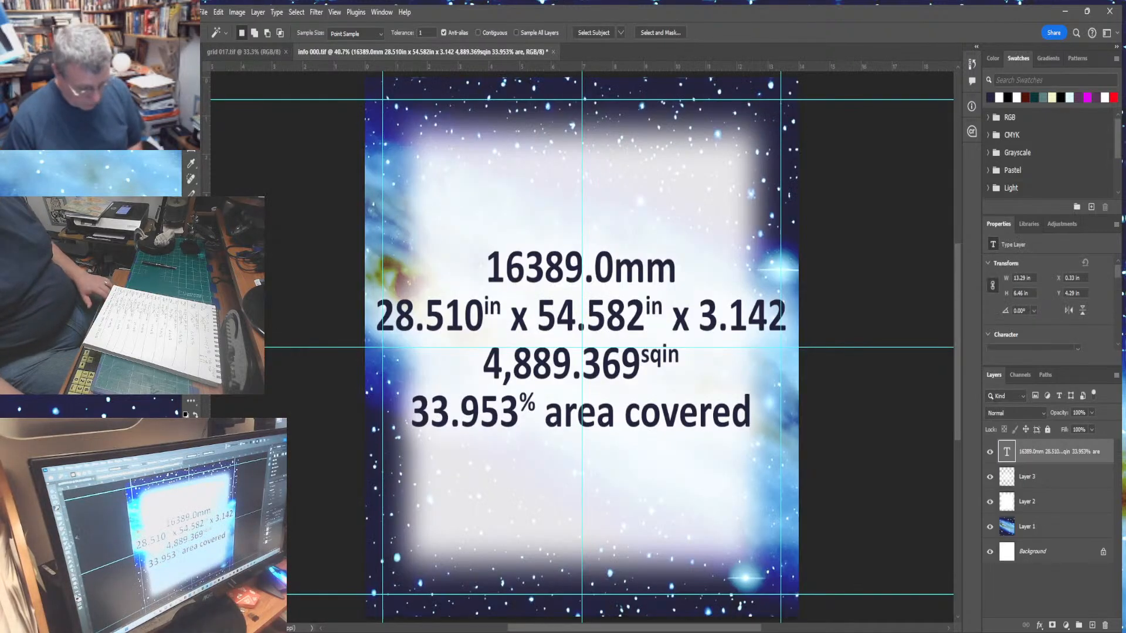
key(t)
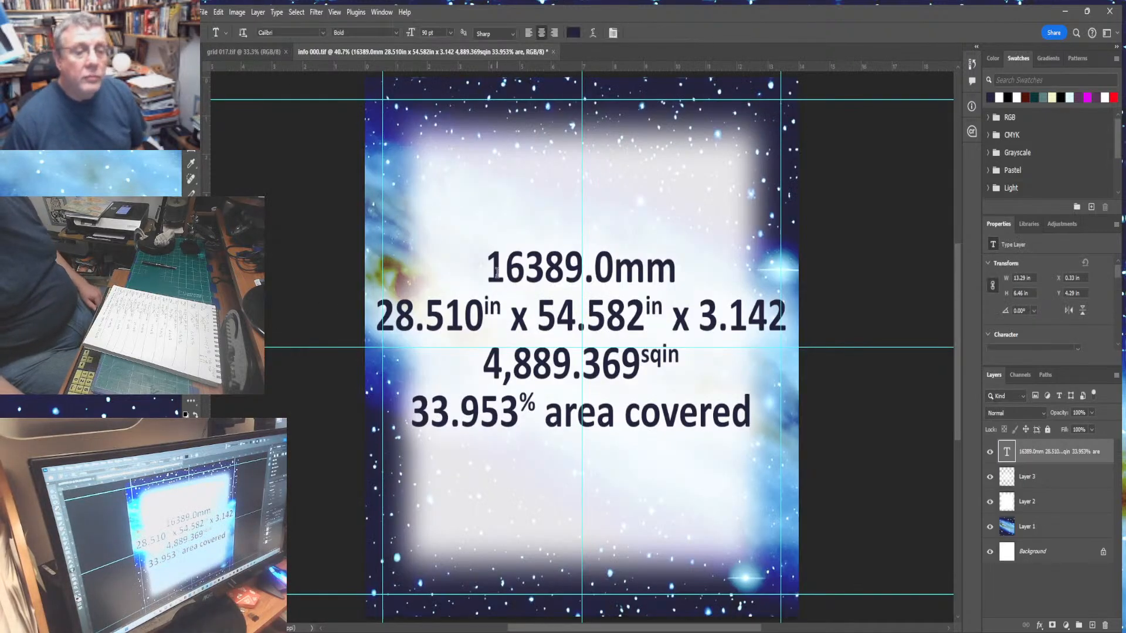
drag(496, 271, 579, 271)
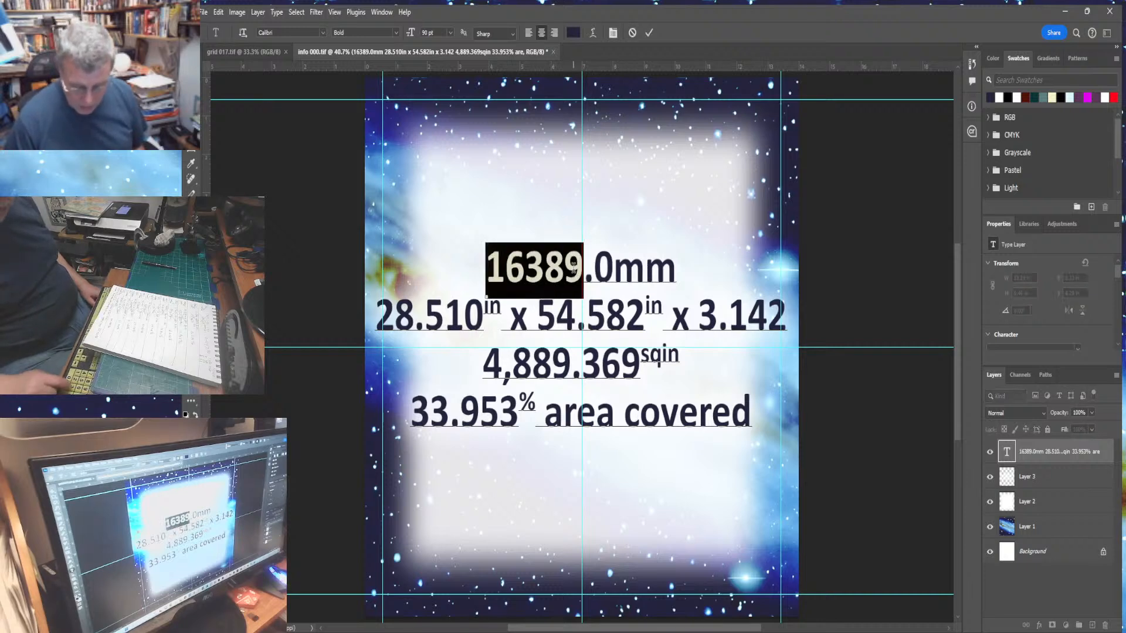
text(327)
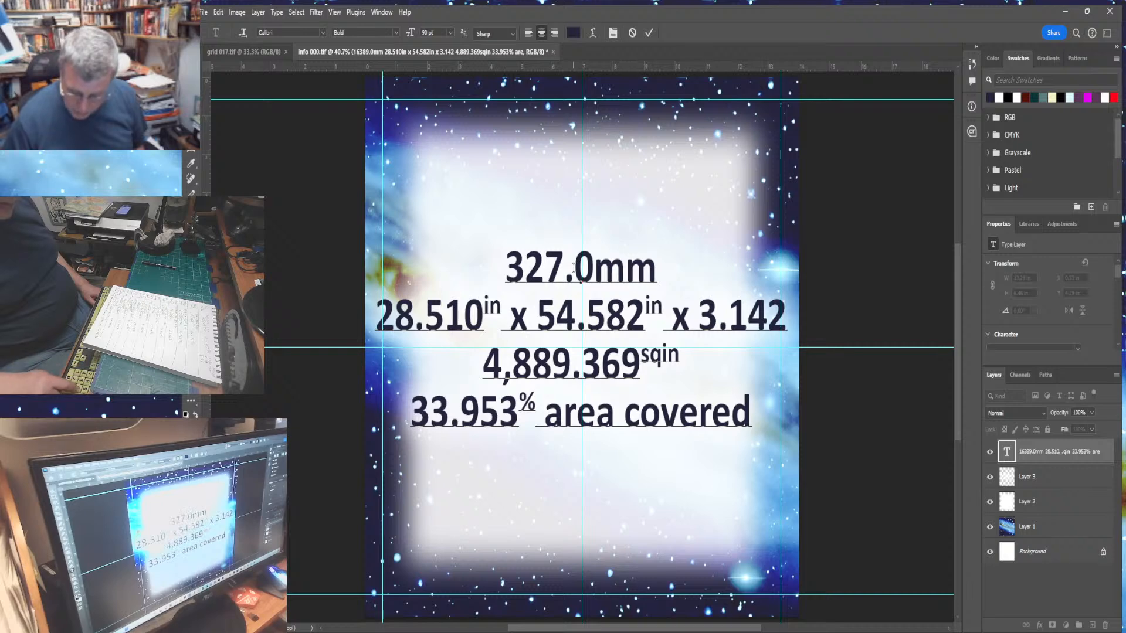
text(68)
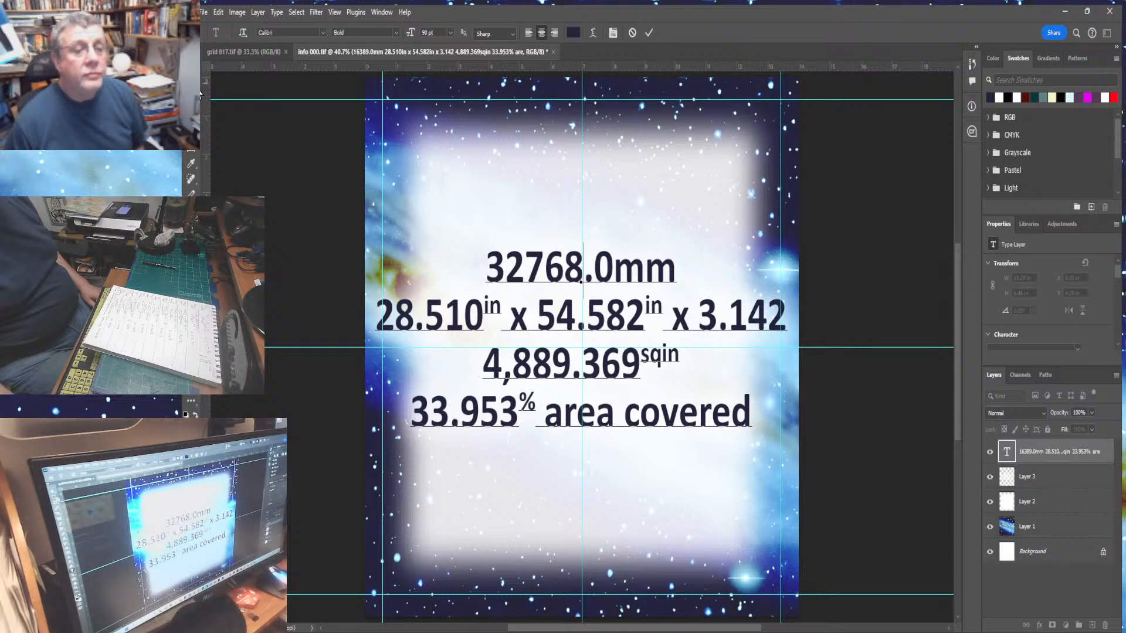
- Select the entire info panel and flatten its layers into one
click(191, 119)
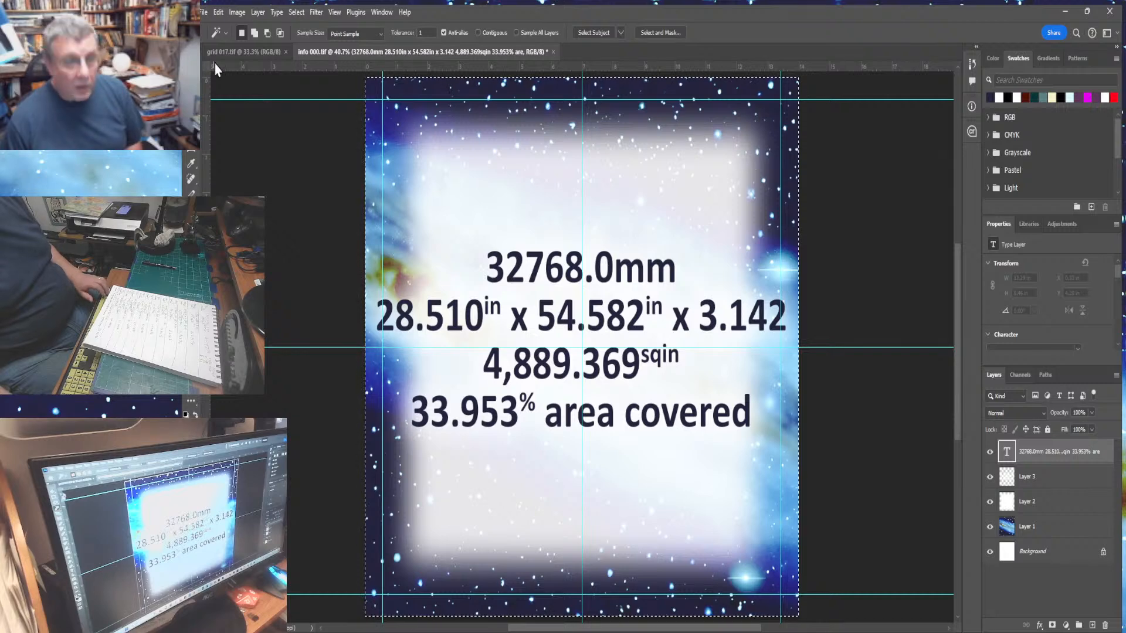
key(ctrl+a)
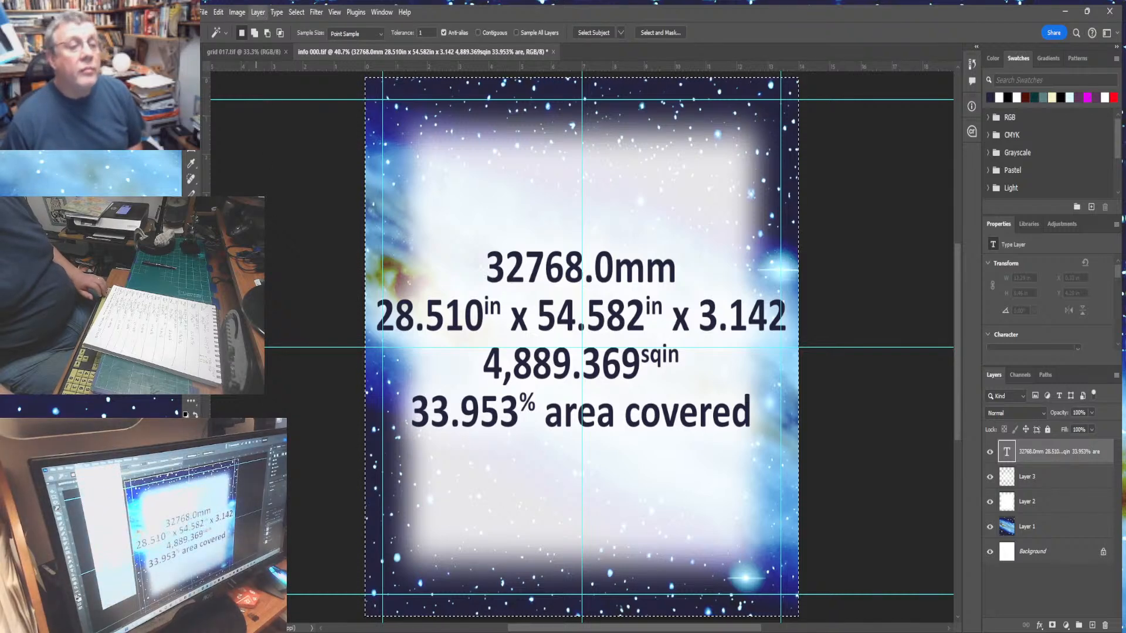
click(287, 523)
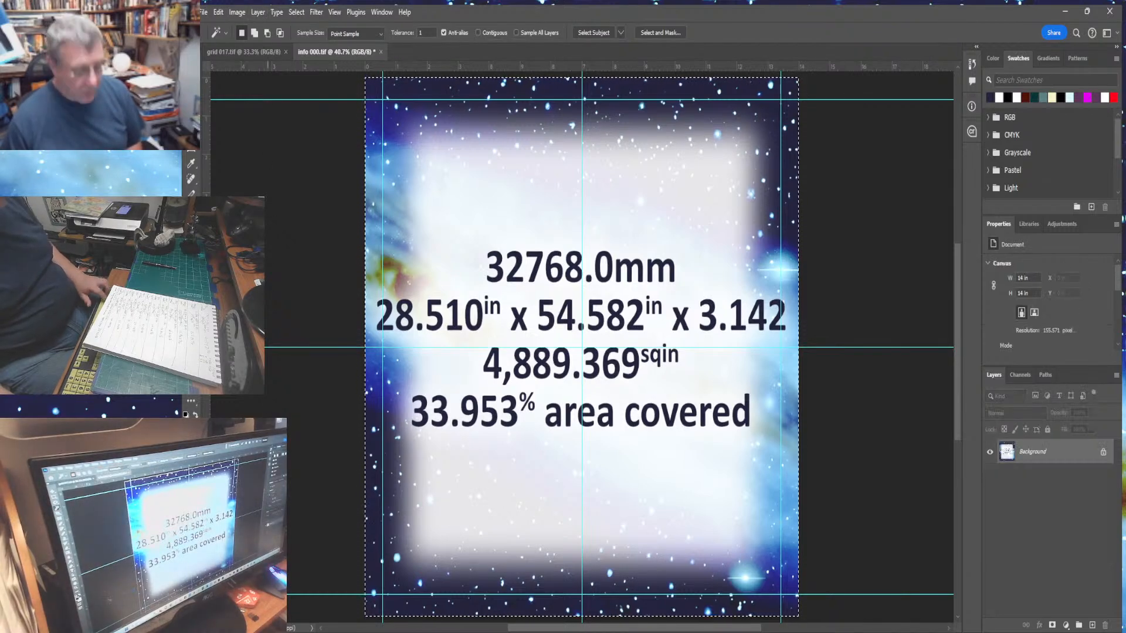
- Copy the flattened info panel and undo the flattening
click(218, 11)
click(233, 104)
key(ctrl+z)
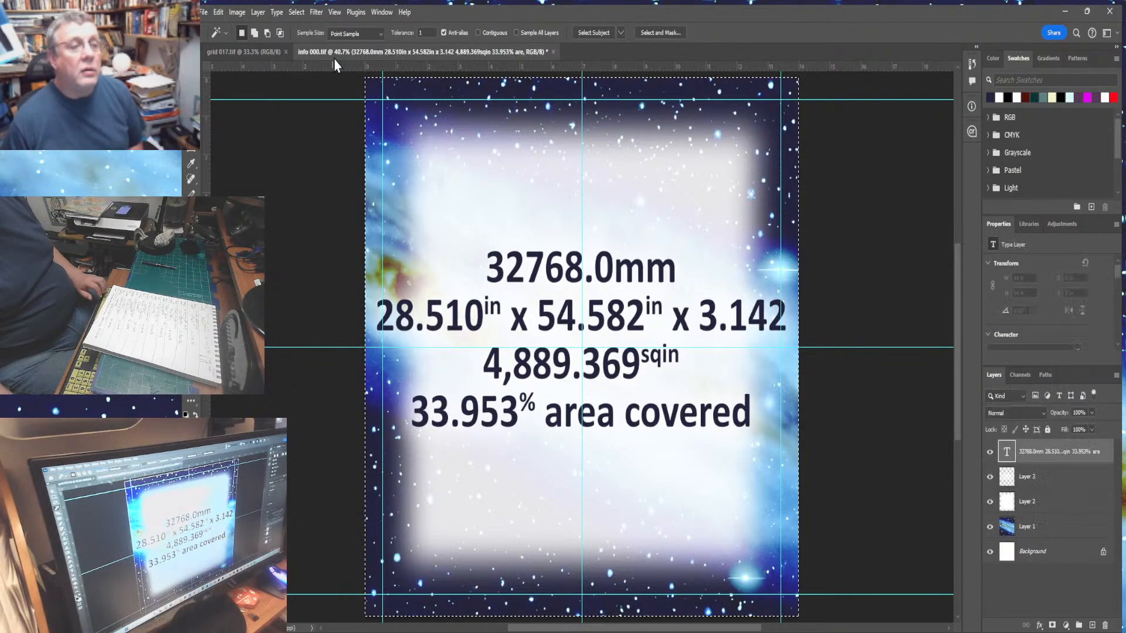
- Extend grid 017's canvas upward to 240 inches tall
click(246, 53)
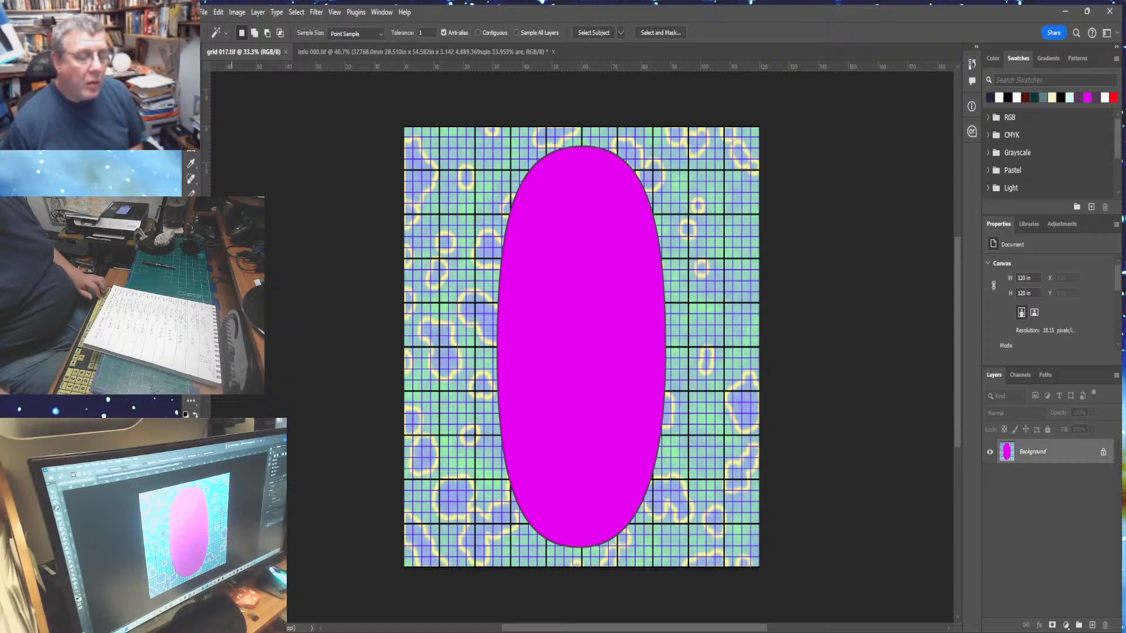
key(ctrl+minus)
key(ctrl+minus)
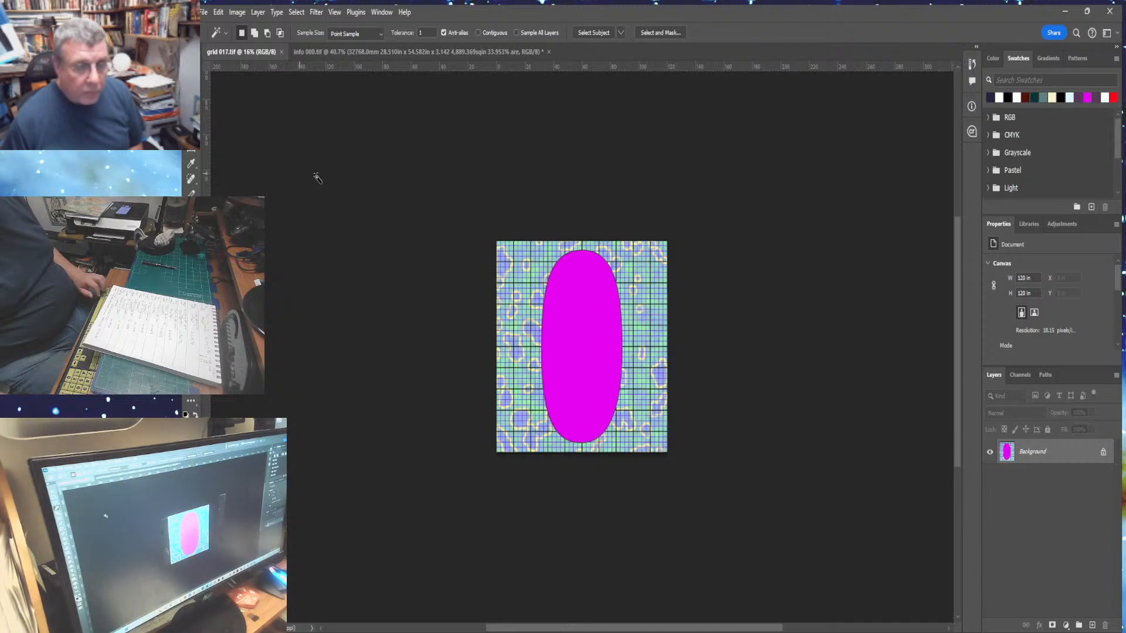
click(242, 15)
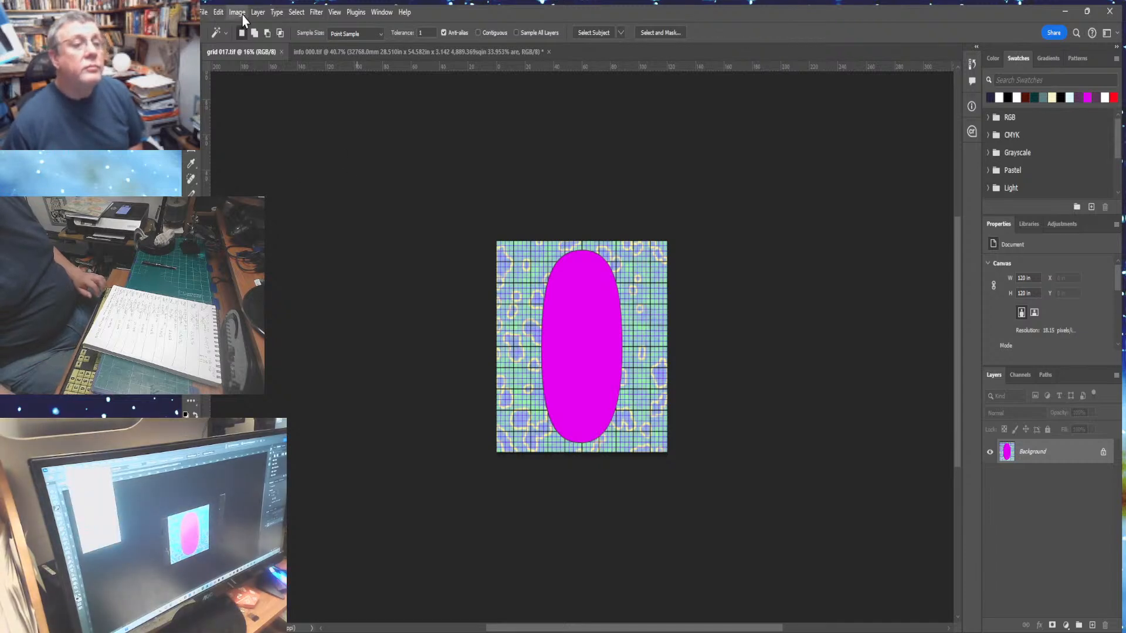
click(263, 122)
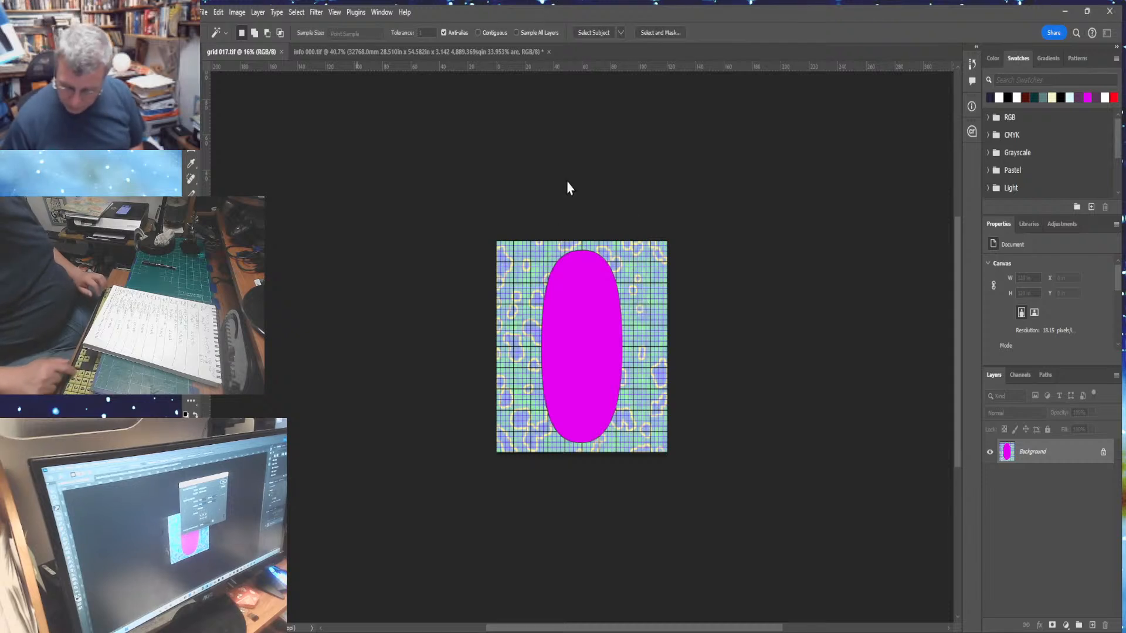
key(Return)
- Paste the info panel into grid 017's new upper space and merge it into the image
click(579, 357)
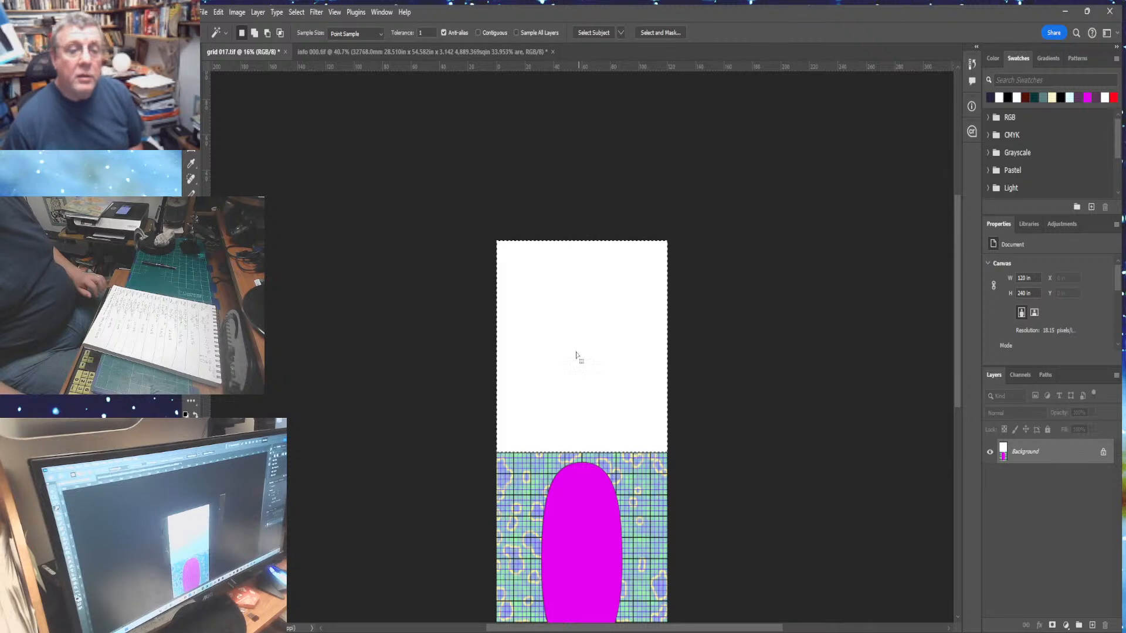
click(218, 12)
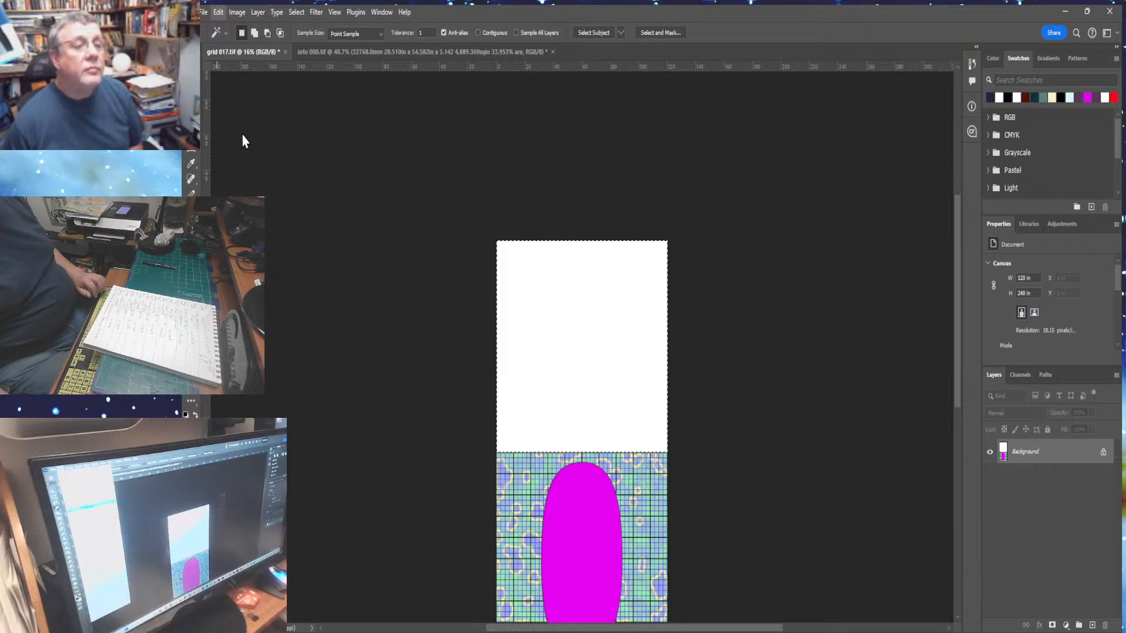
key(ctrl+shift+alt+v)
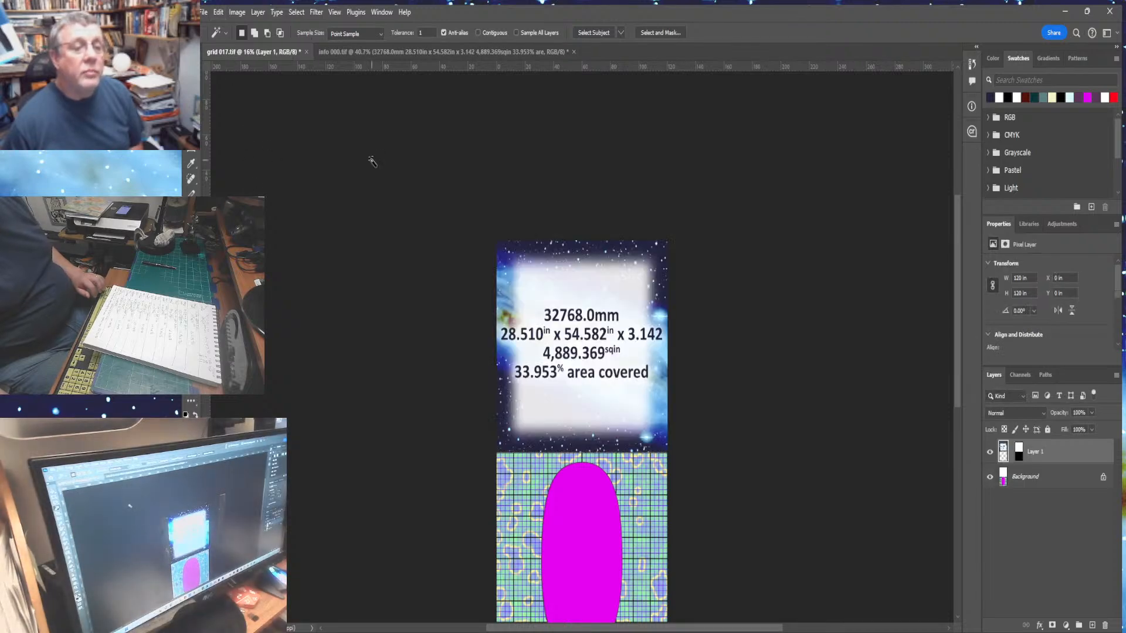
key(ctrl+0)
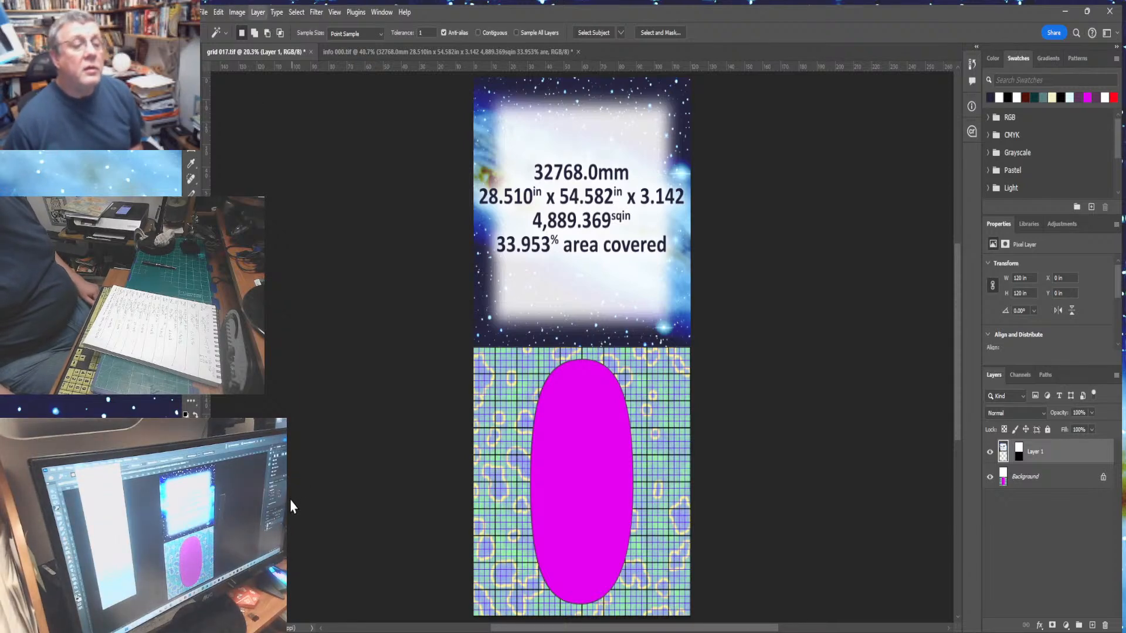
key(ctrl+e)
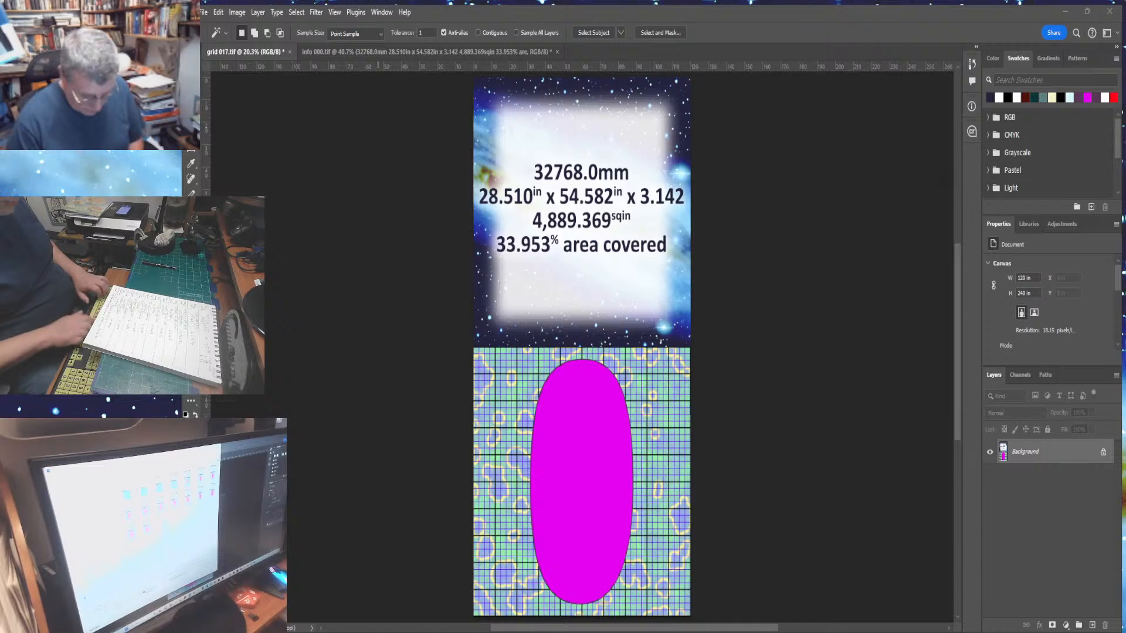
- Save the combined image as grid 017 final.tif and close its document
key(Return)
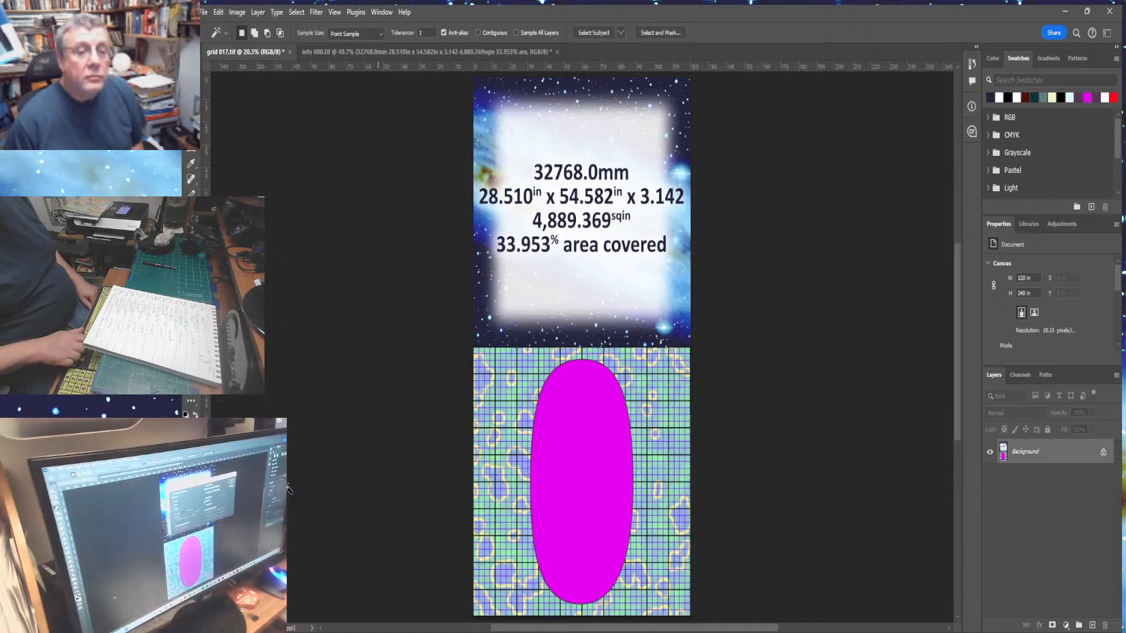
key(Return)
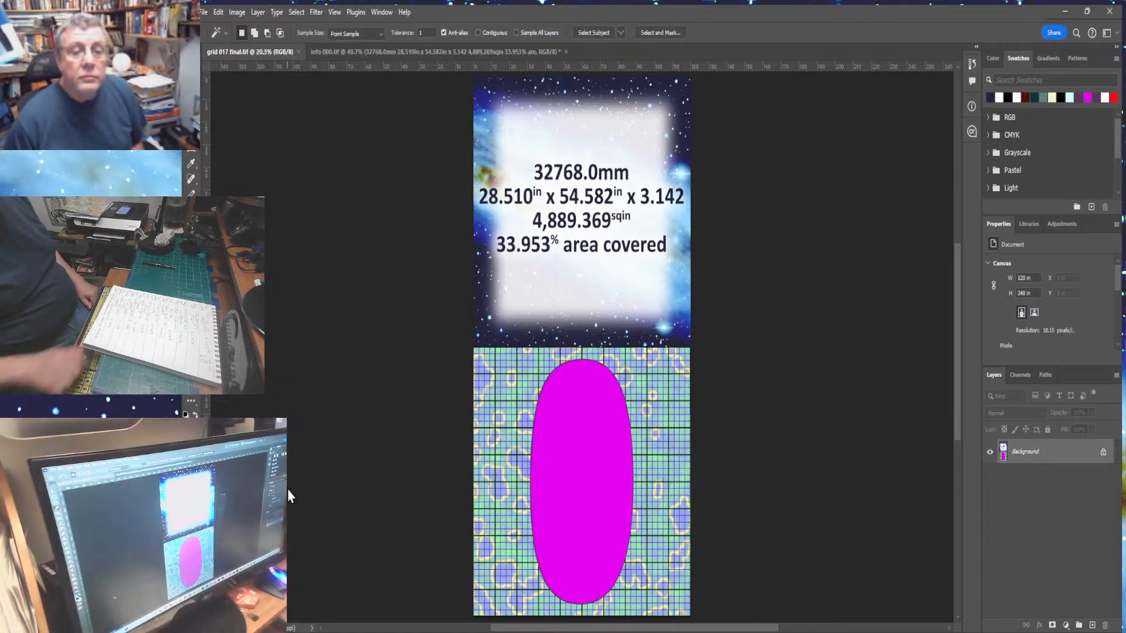
click(299, 52)
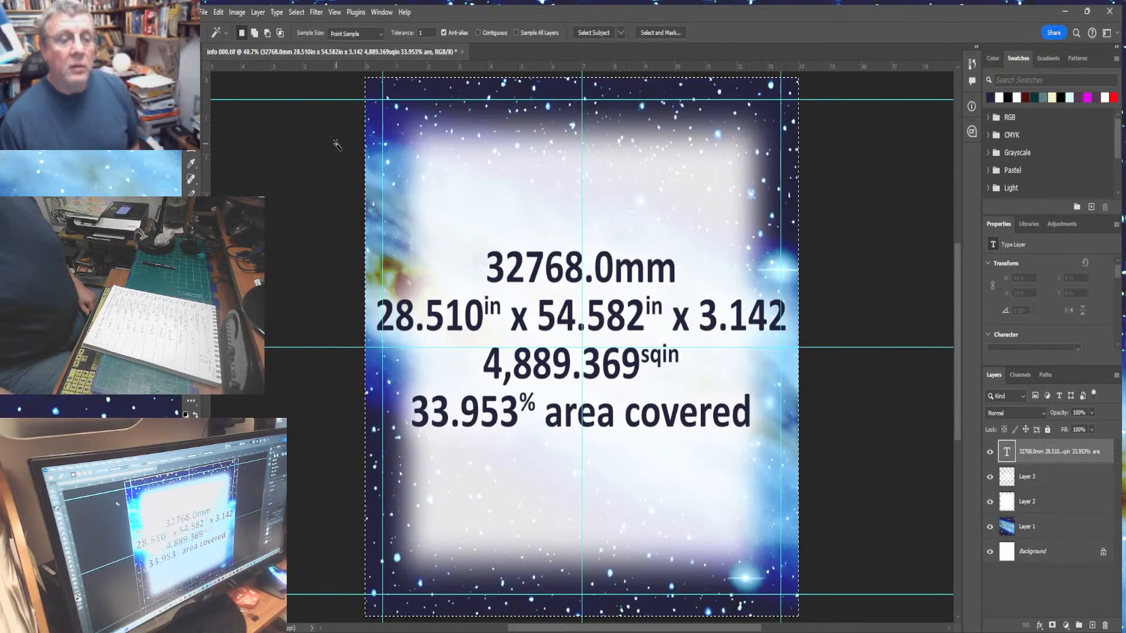
- Close the info panel document and quit the program
click(463, 52)
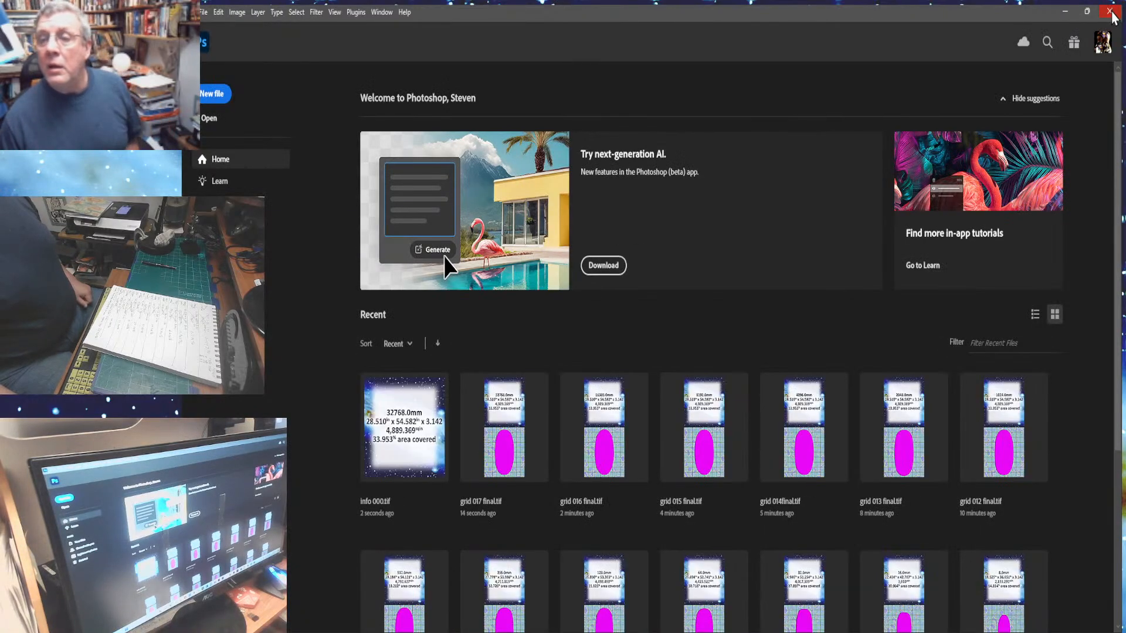
click(1111, 12)
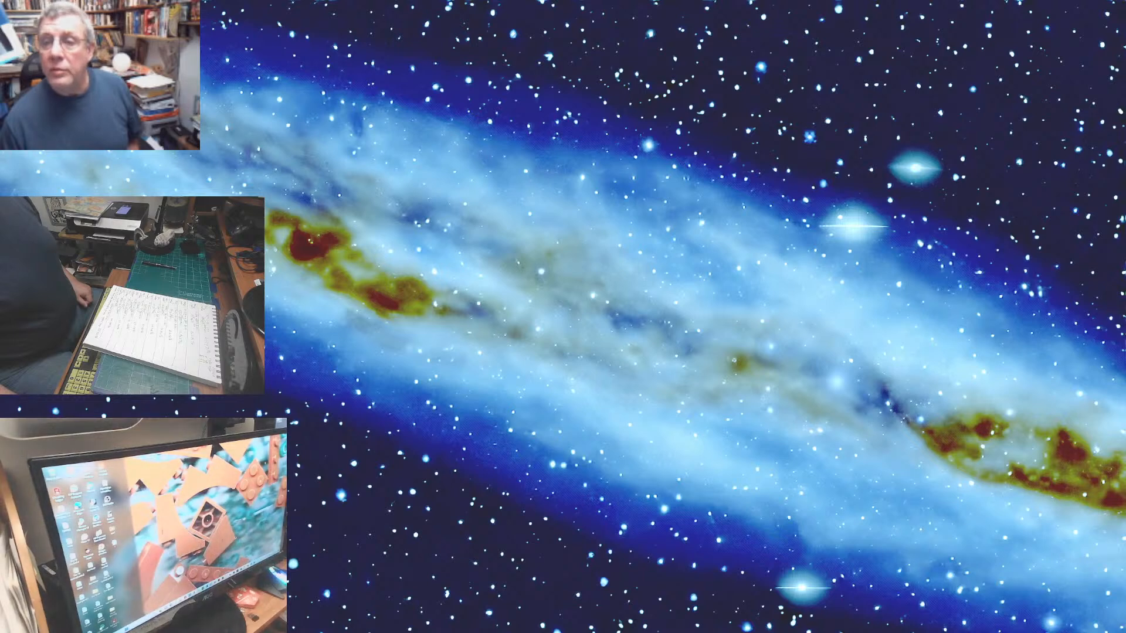